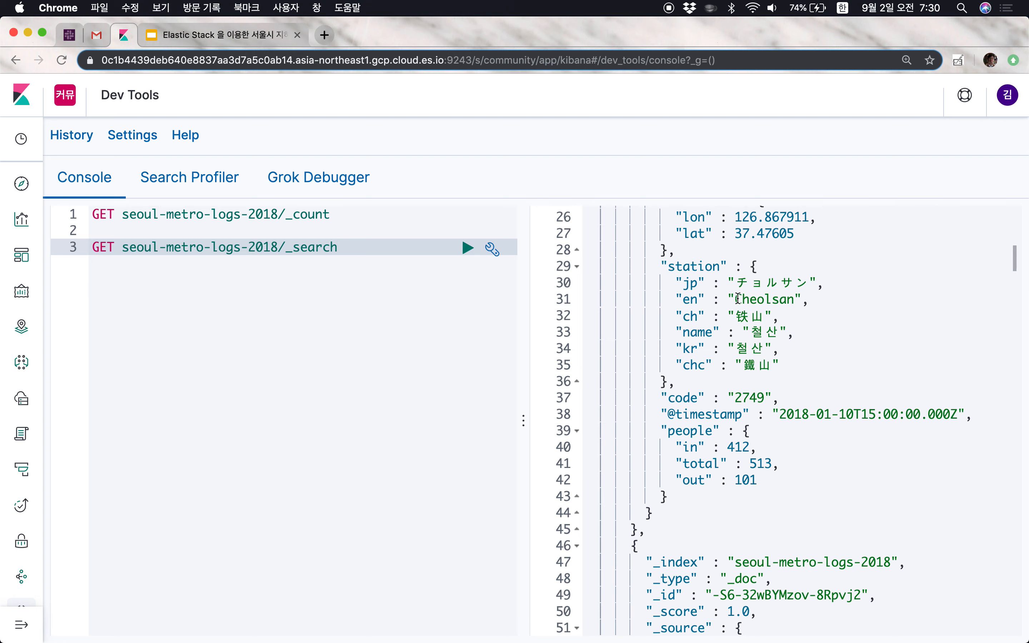
scroll(667, 335, up, 3)
scroll(667, 336, up, 7)
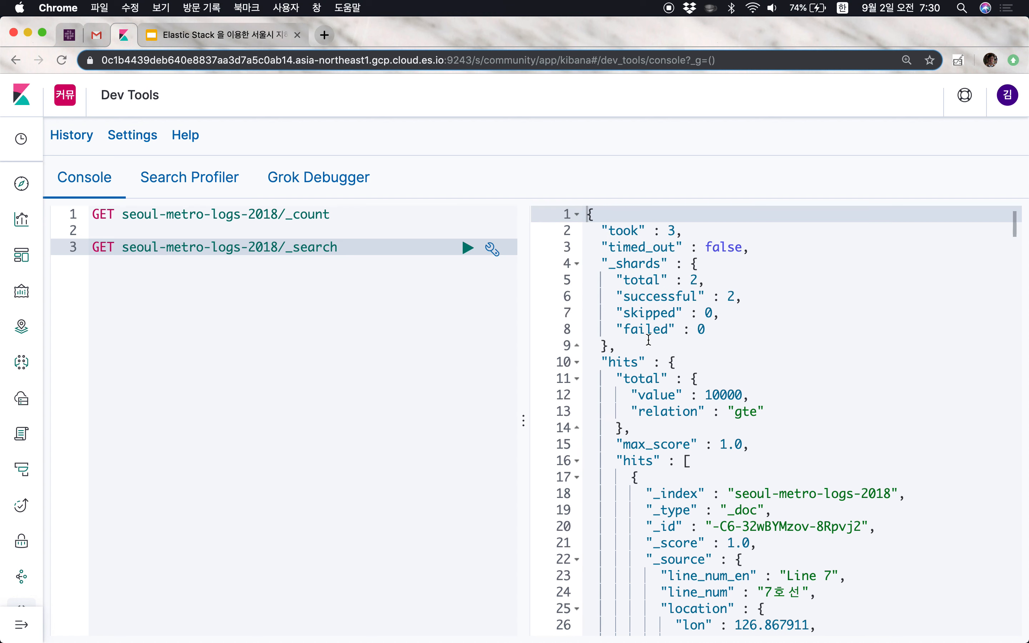
key(ctrl+space)
key(Escape)
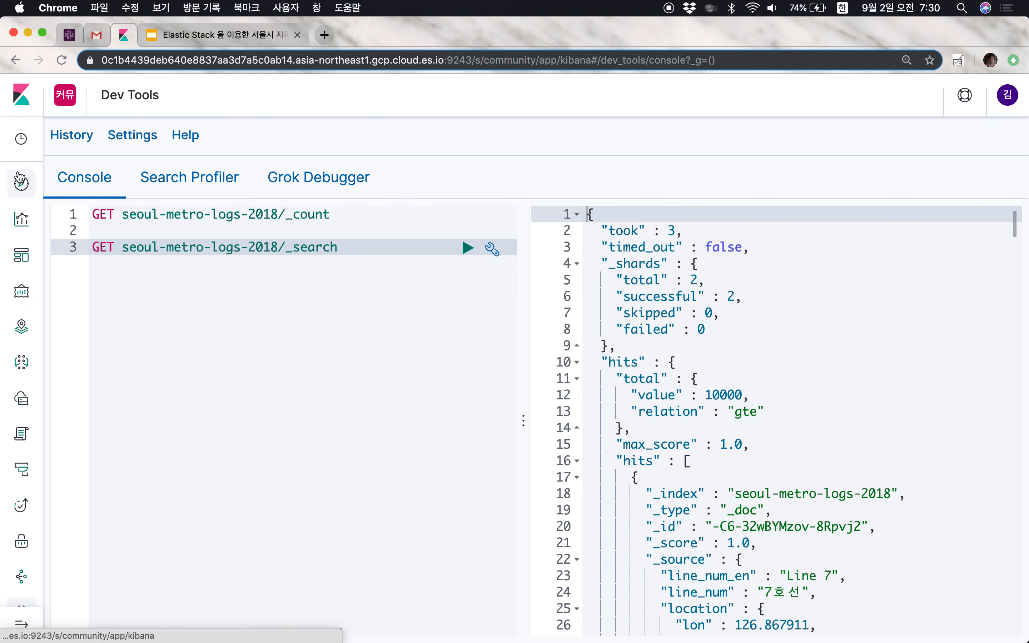
- Go to the management of spaces and start creating a new space
click(25, 257)
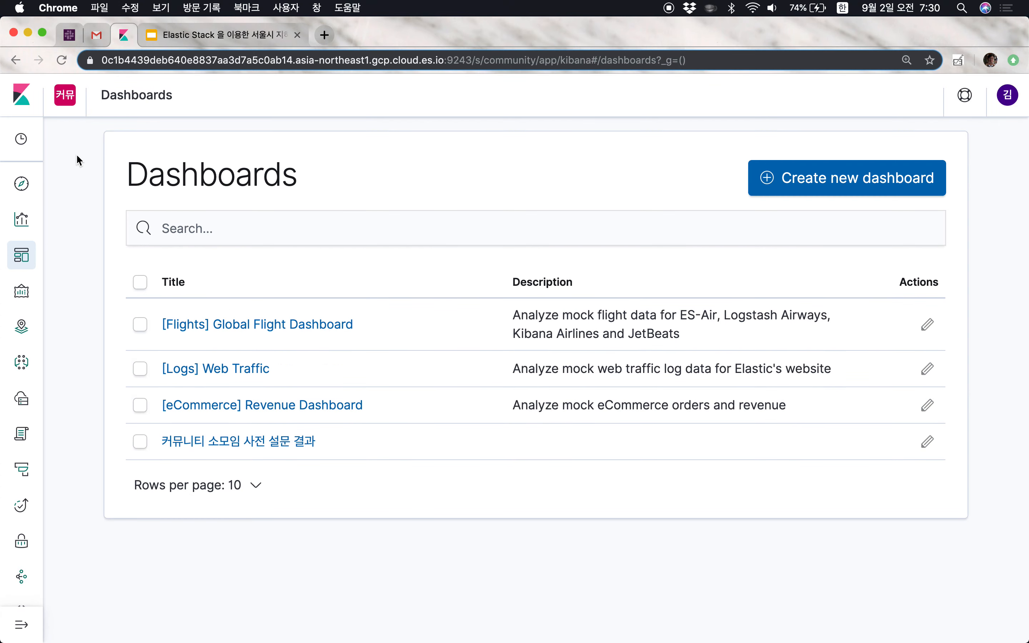
click(65, 95)
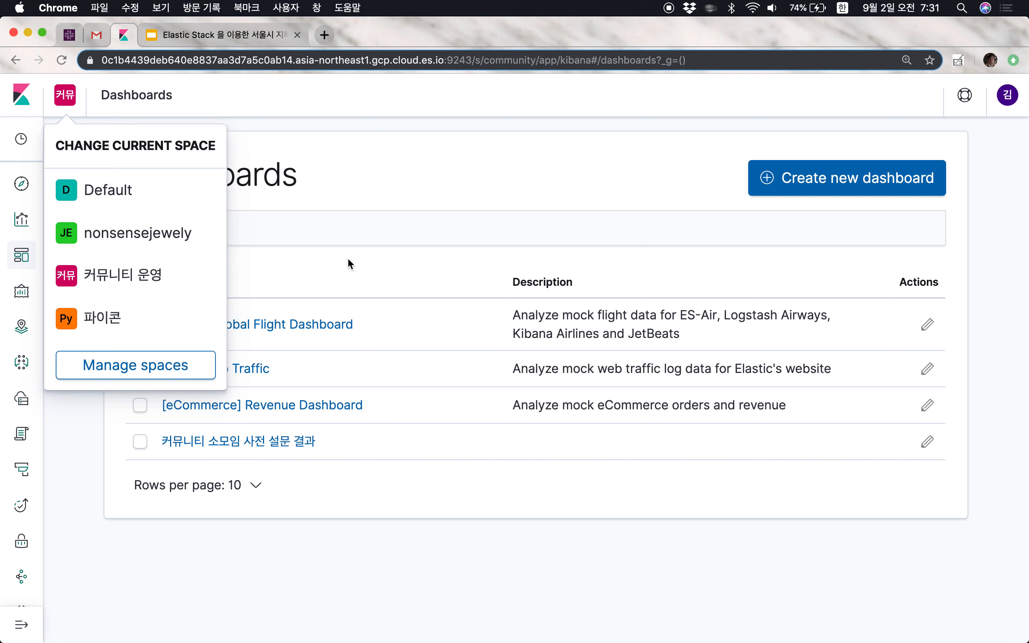
click(144, 368)
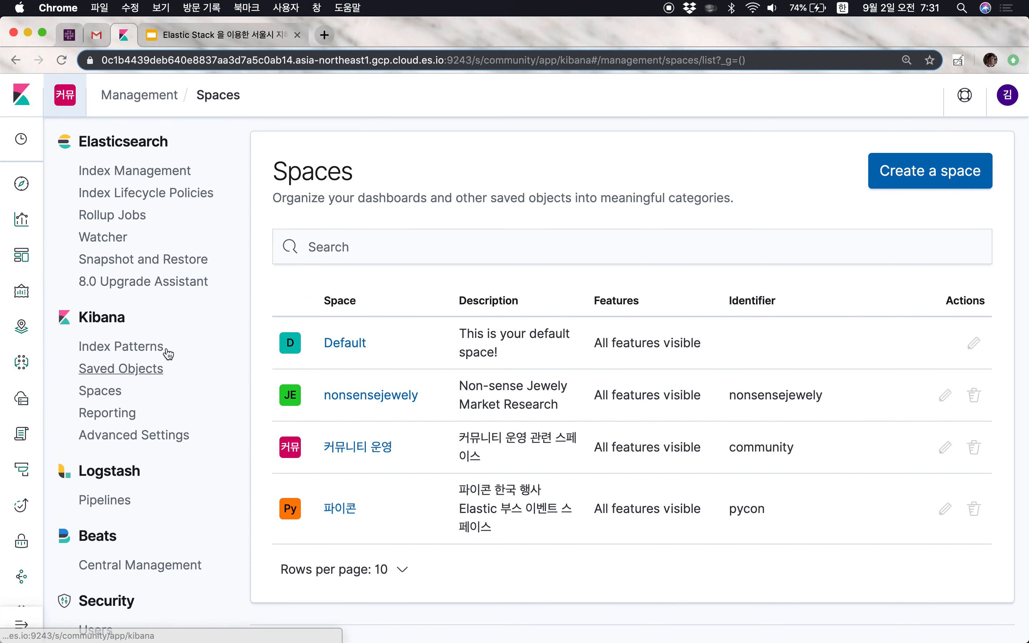
click(928, 174)
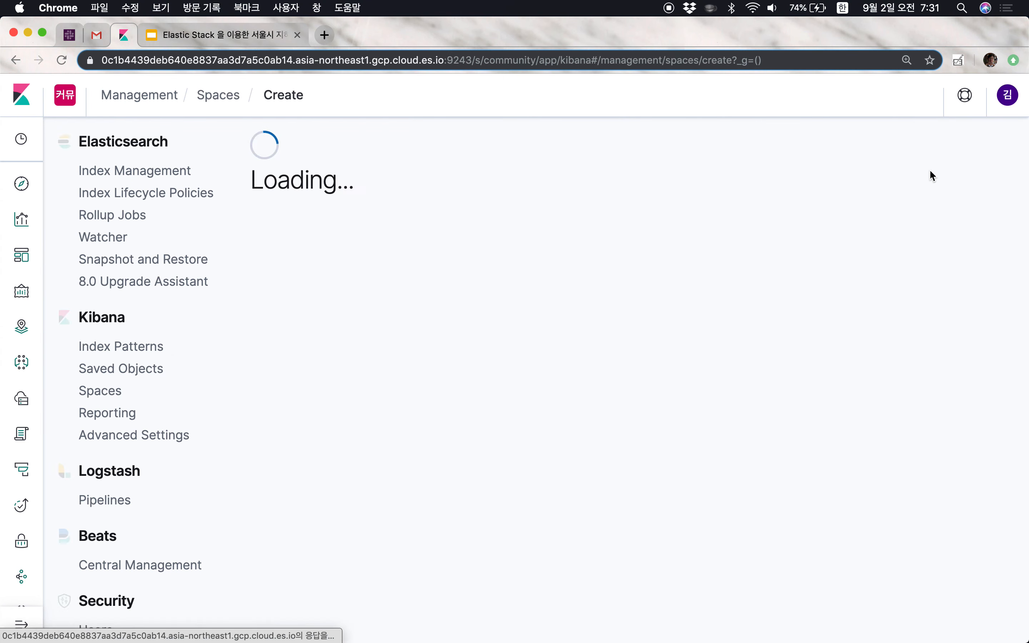
- Name the new space 공개
click(685, 330)
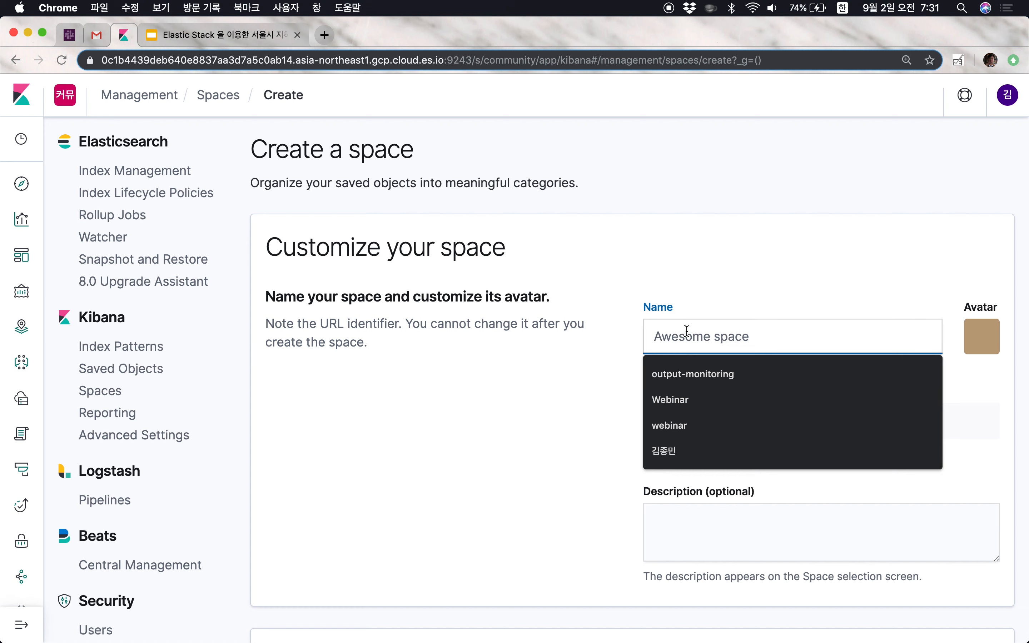
text(rhd)
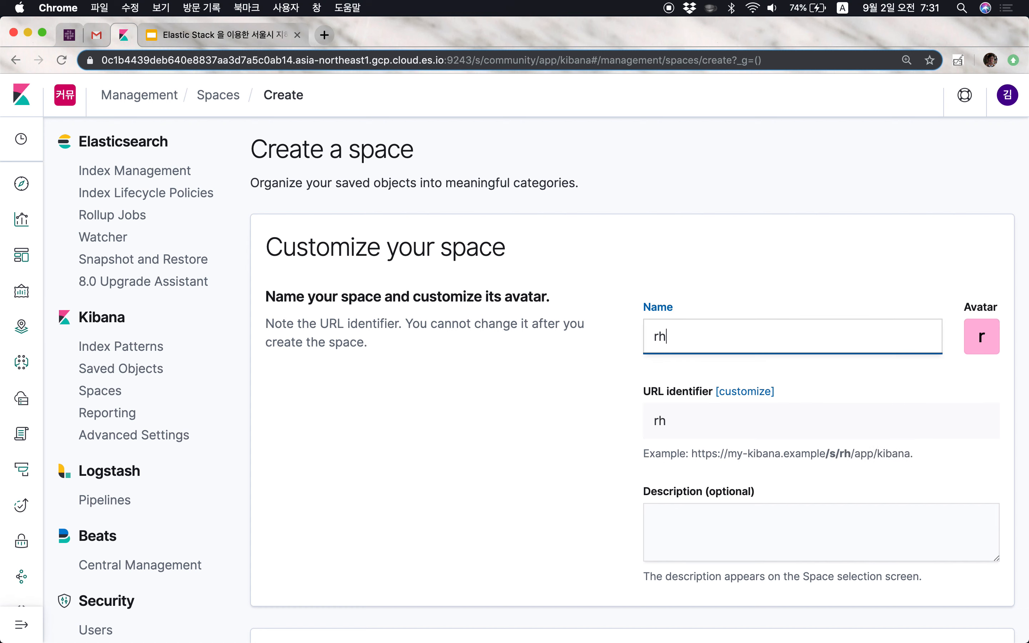
key(BackSpace)
key(BackSpace)
key(BackSpace)
text(고ㅇ개)
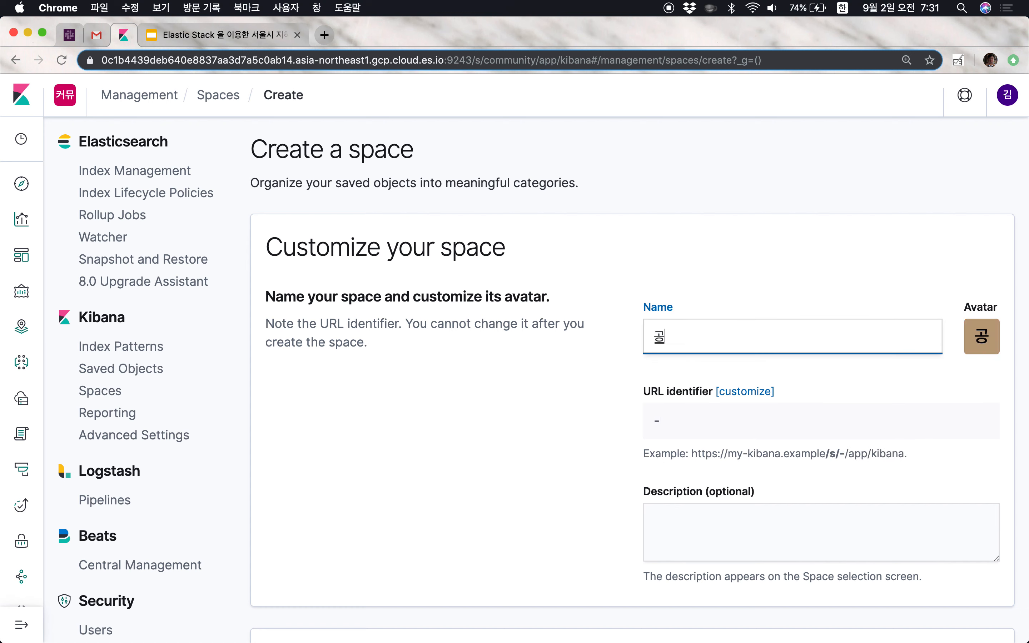
click(515, 413)
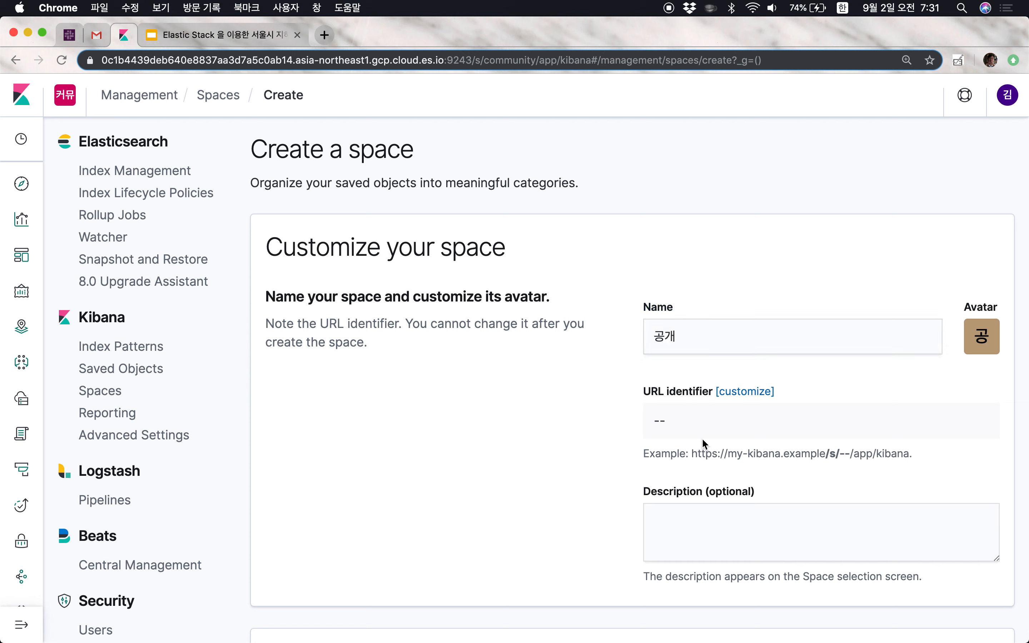
- Customize the new space's URL identifier to open
click(703, 427)
click(728, 394)
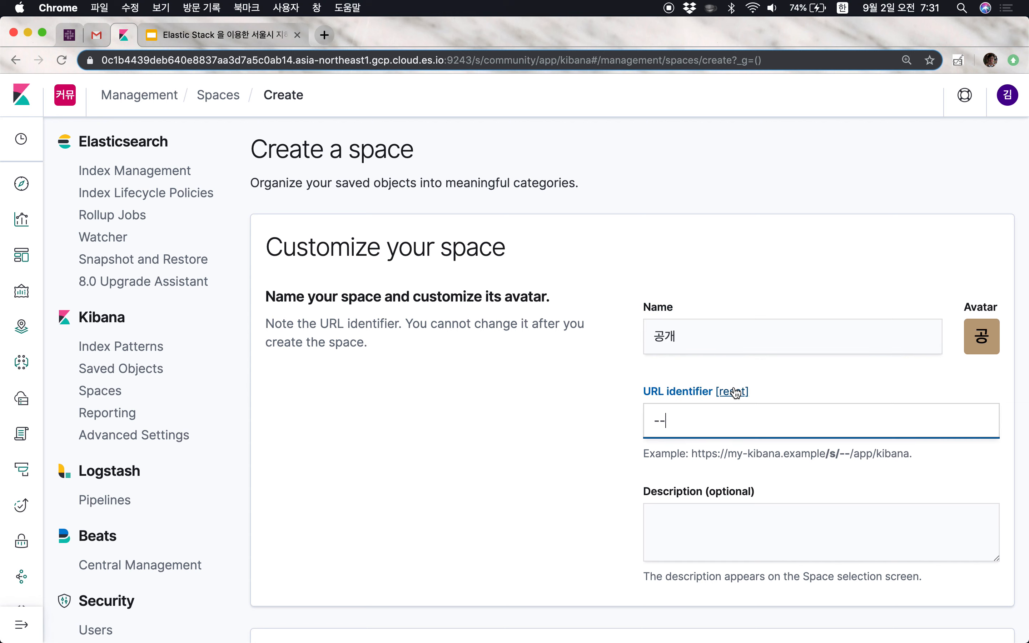
key(BackSpace)
key(BackSpace)
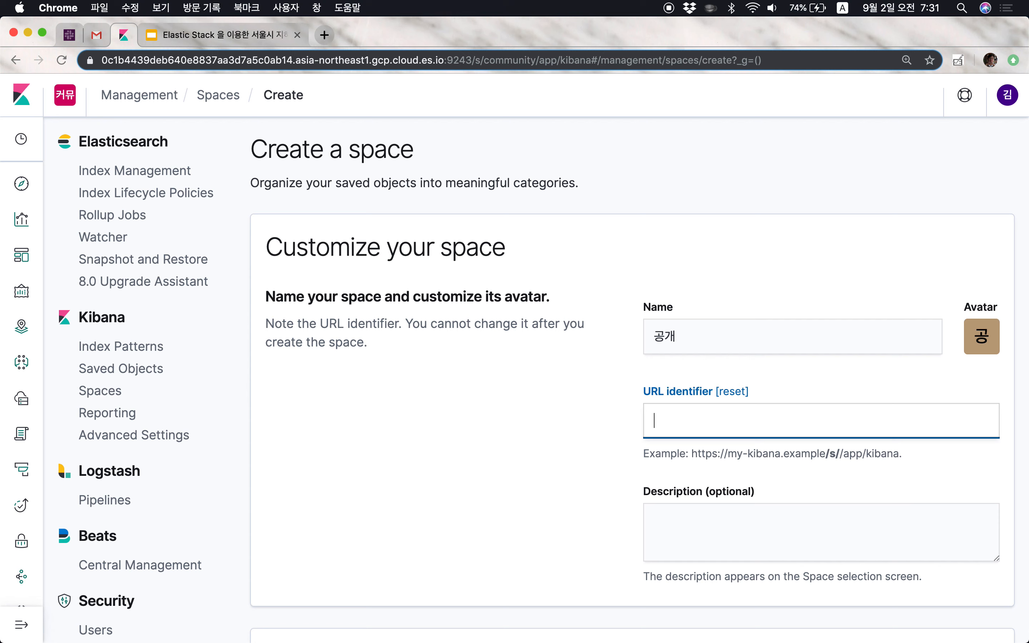
text(open)
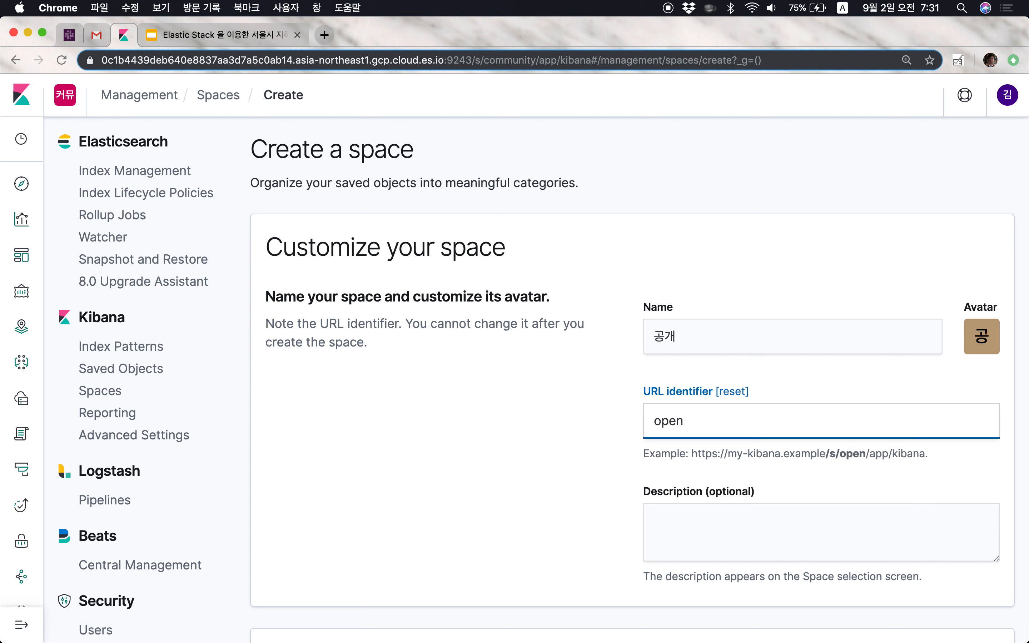
click(596, 425)
- Change the initials on the new space's avatar to 공개
click(779, 331)
click(974, 337)
text(r)
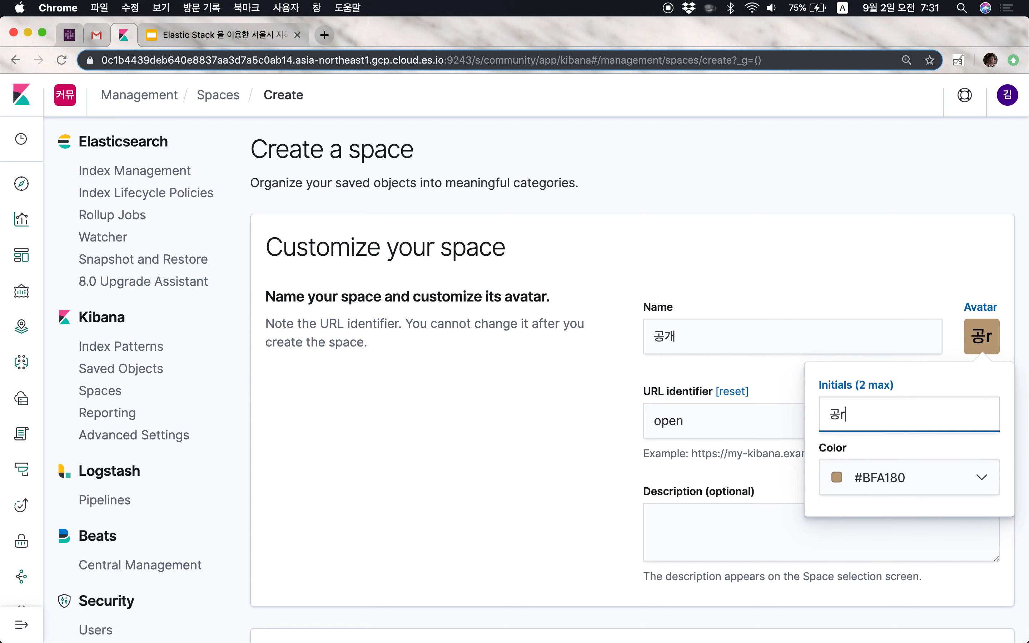
key(BackSpace)
key(BackSpace)
text(rh)
key(BackSpace)
key(BackSpace)
key(ctrl+space)
text(공개)
- Set the color of the space's avatar to the bright blue #006AFF
click(839, 477)
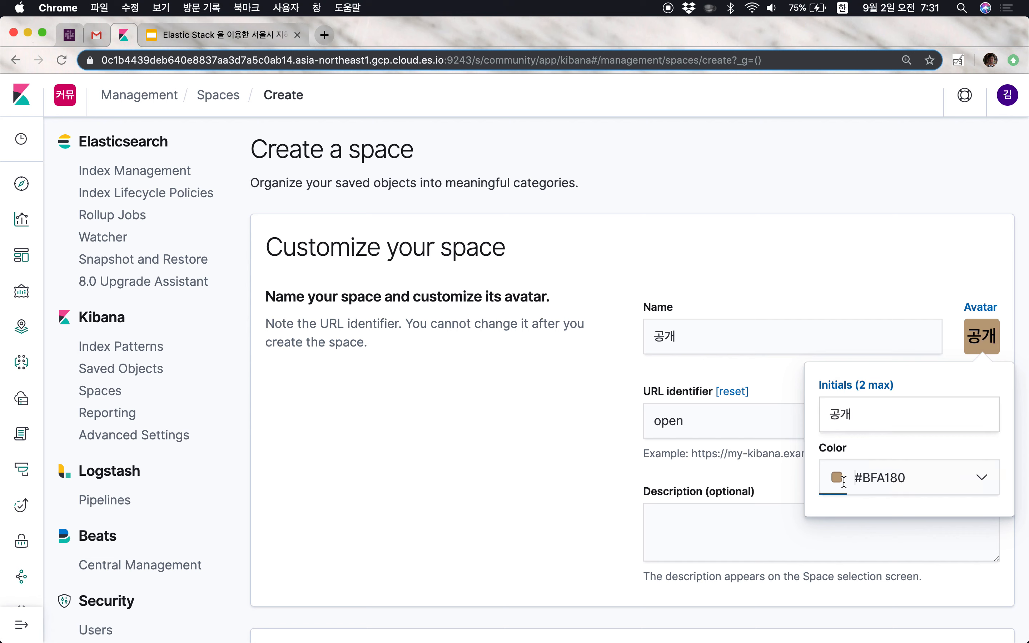
click(866, 413)
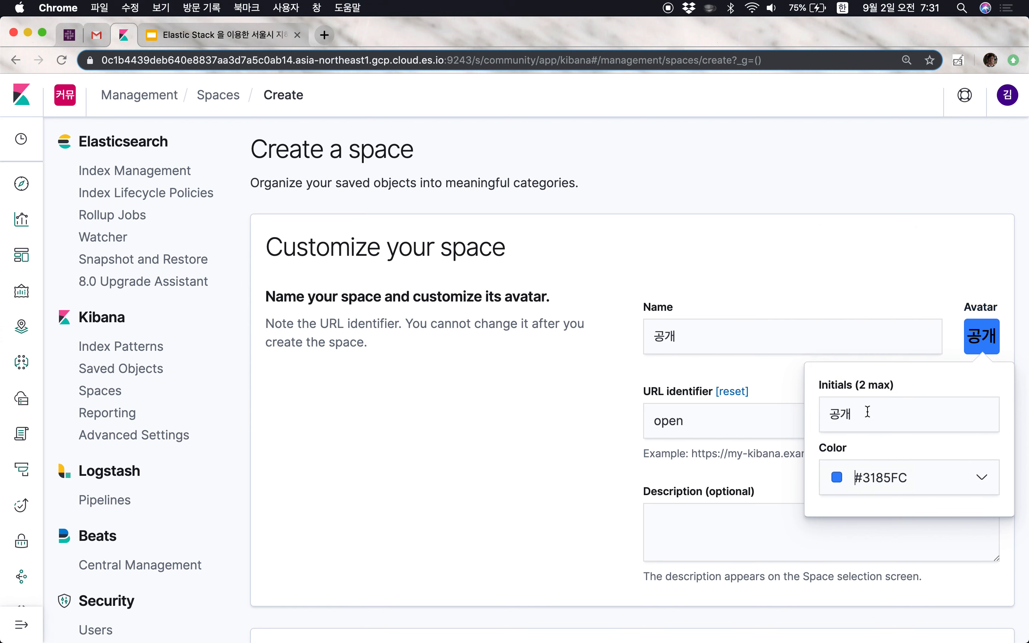
click(885, 479)
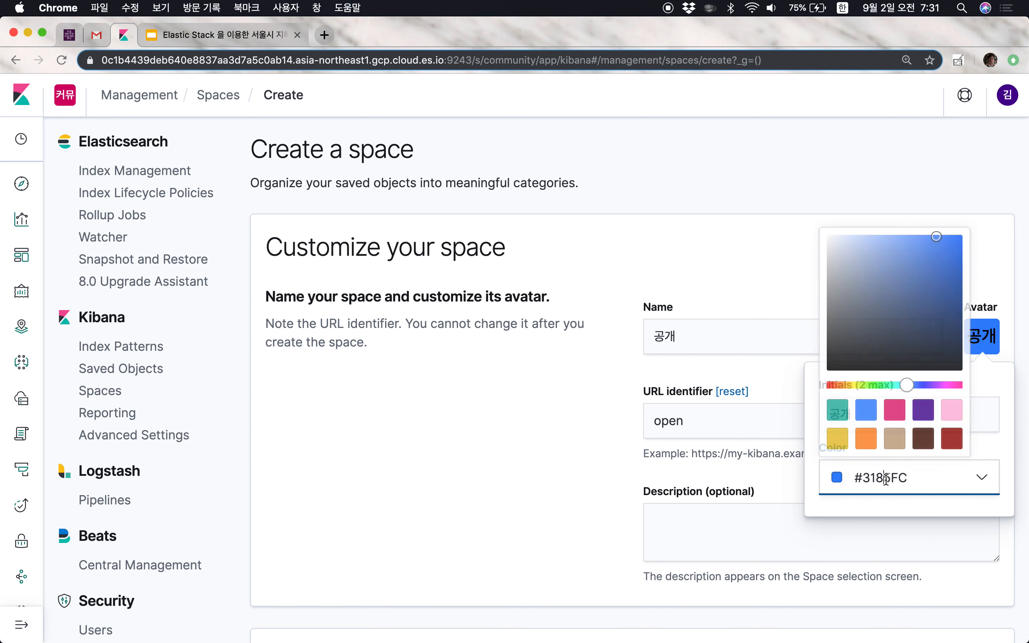
click(939, 241)
drag(939, 241, 966, 234)
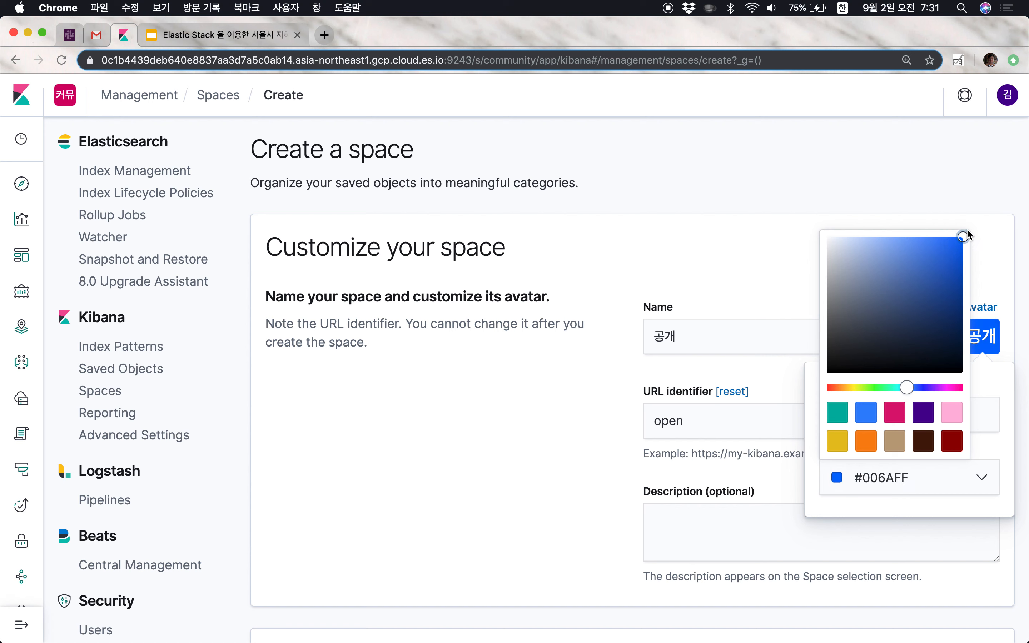
click(990, 280)
- Enter 손님 계정용 공개 스페이스 as the space's description
click(770, 545)
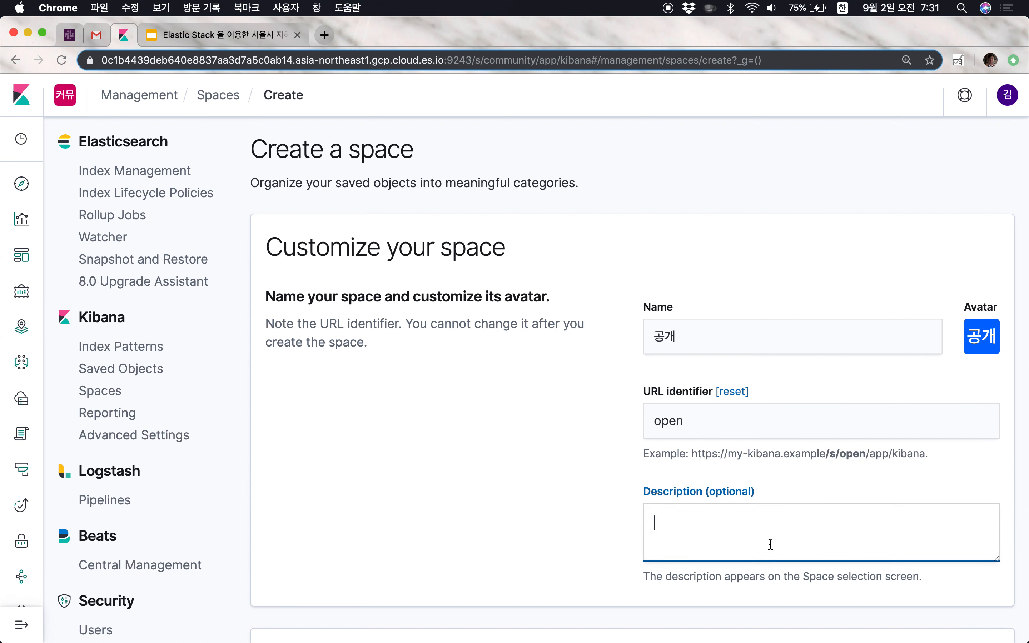
text(손님 )
text(계정요 으)
key(BackSpace)
key(BackSpace)
text(ㅇ 공개 숲)
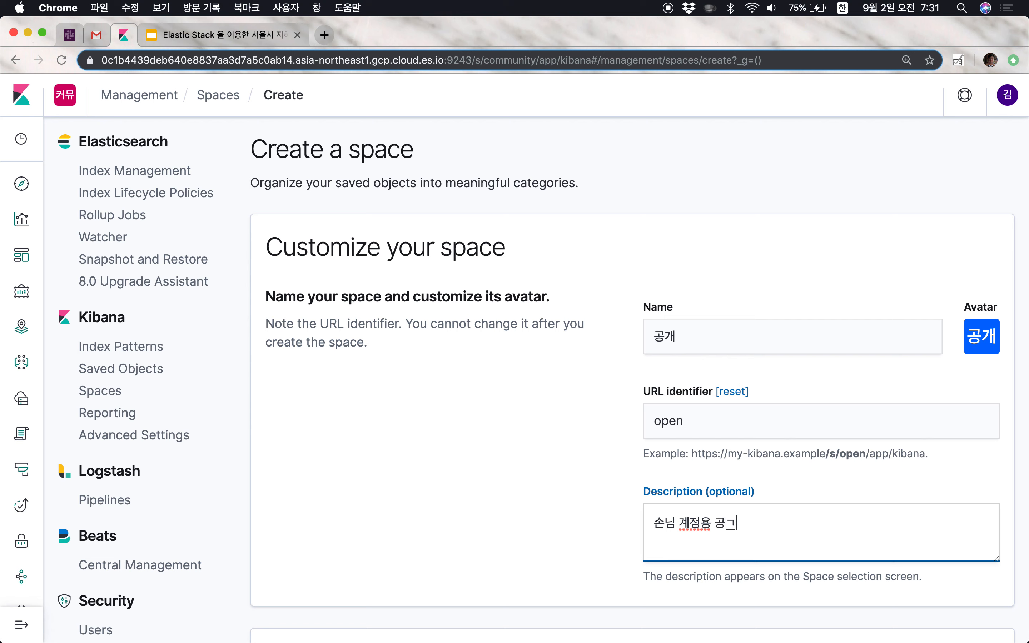
text(ㅔ이스)
click(501, 500)
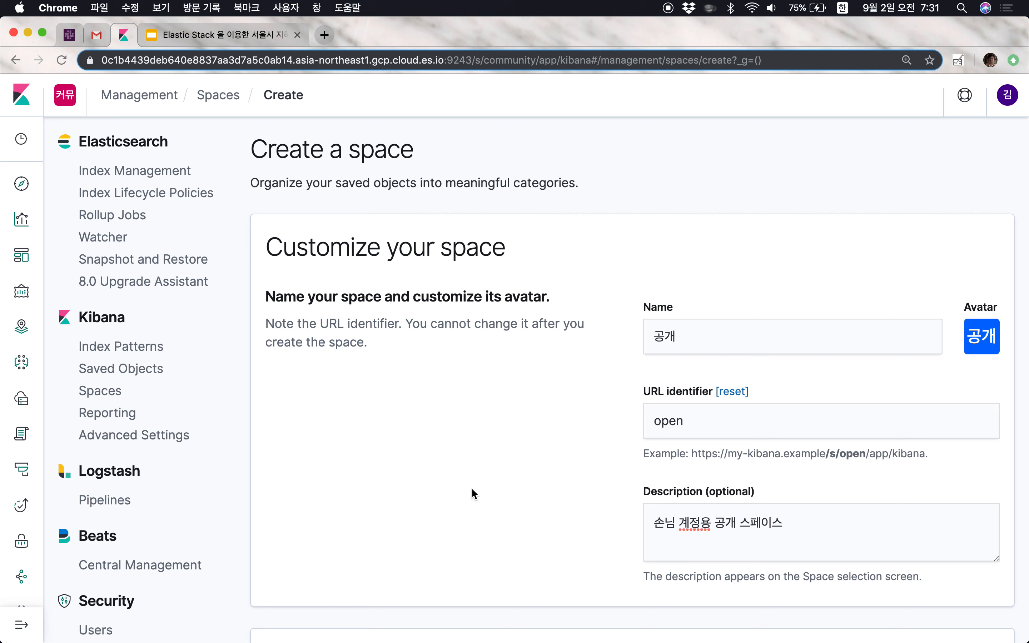
- Create the configured space and make 공개 the current space
scroll(471, 487, down, 5)
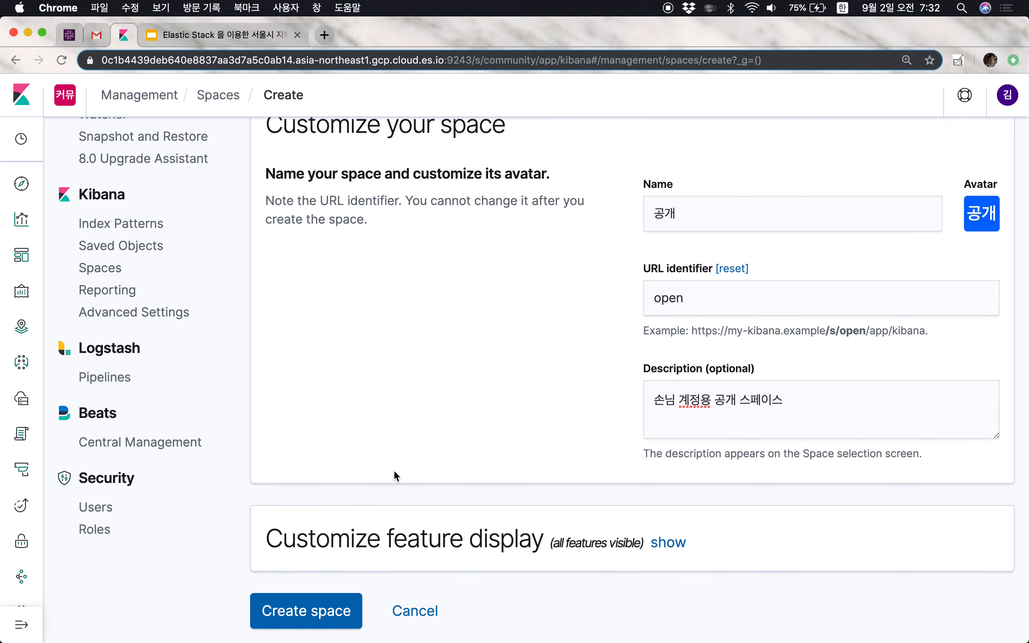
click(299, 614)
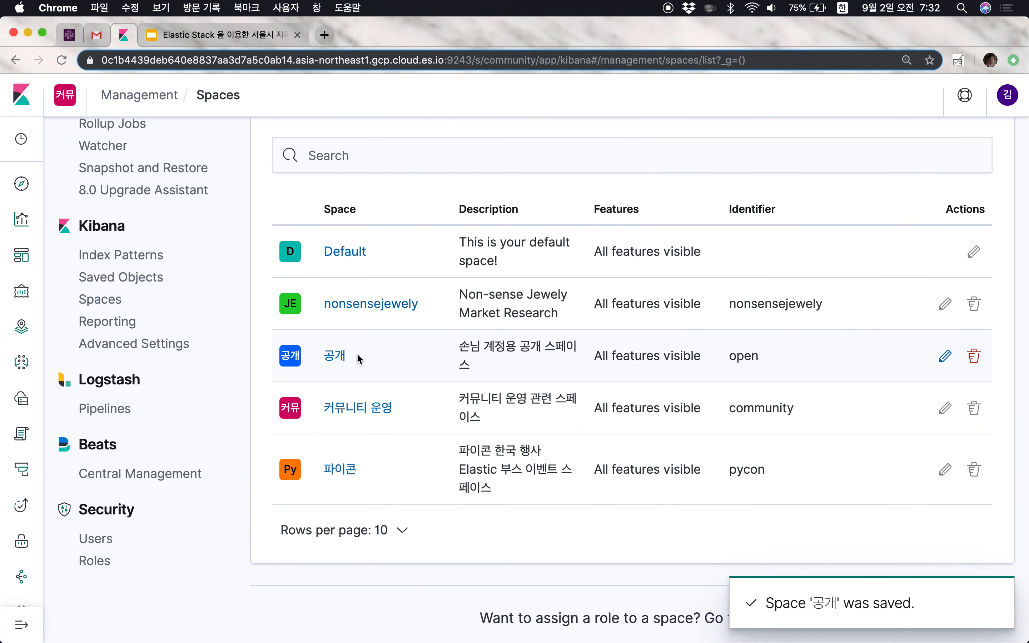
click(67, 97)
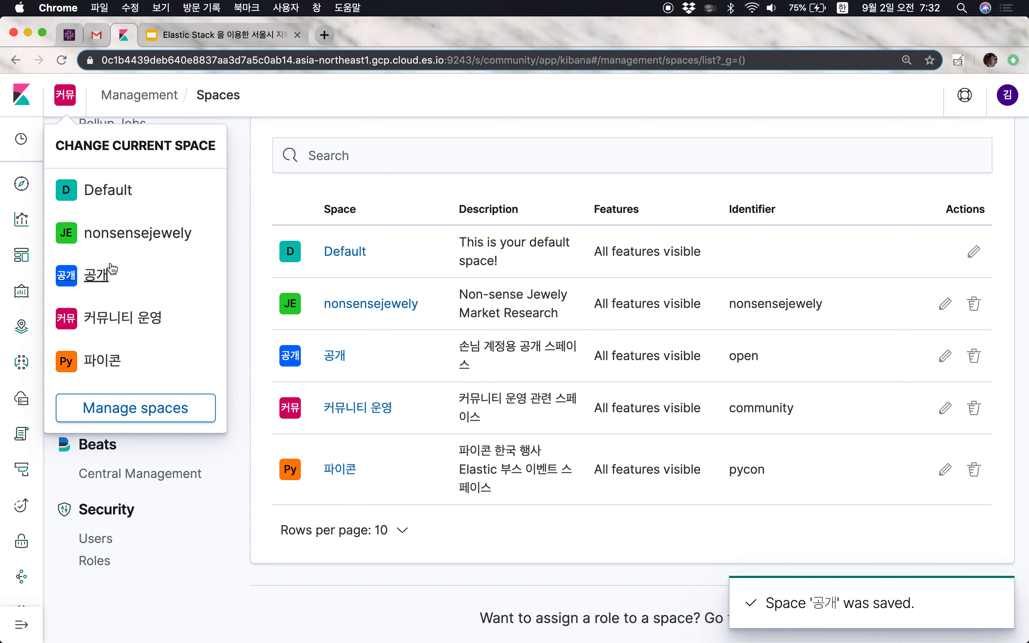
click(106, 277)
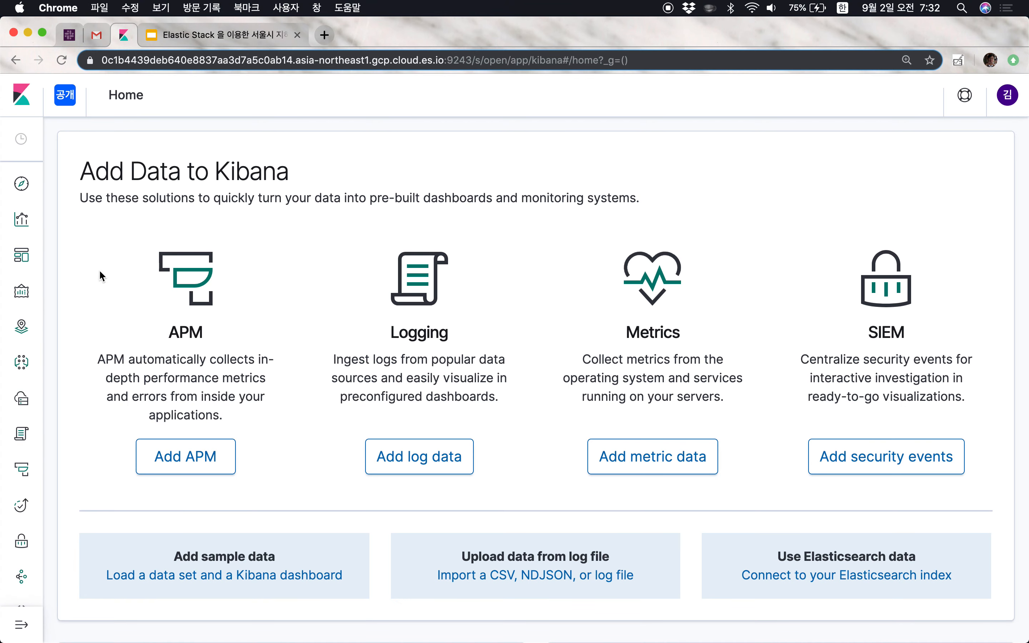
- Open the dashboards of the 공개 space and define seoul-metro-logs* as the new index pattern
click(28, 267)
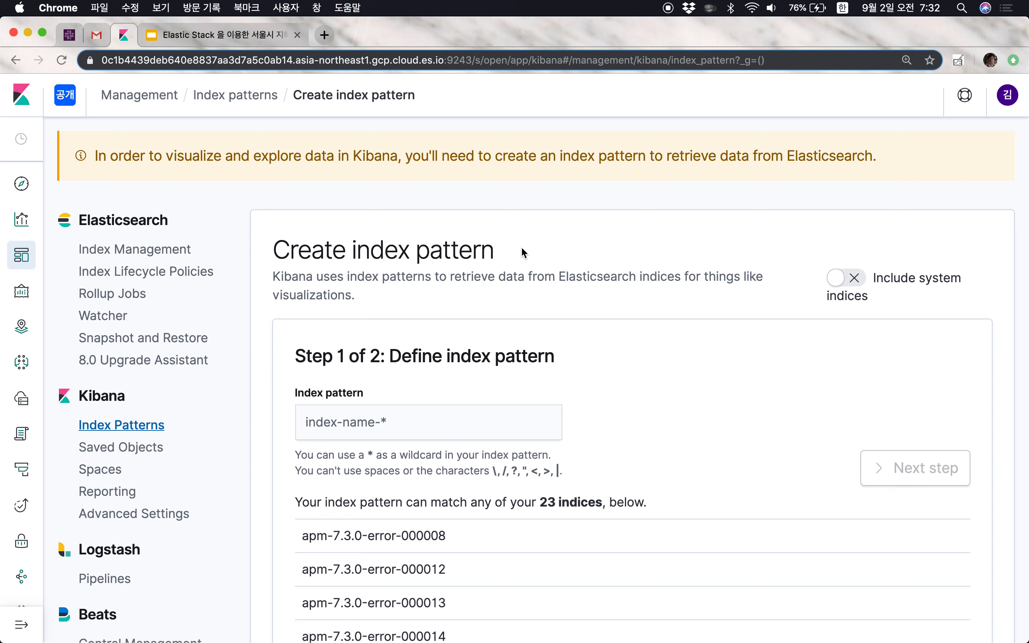
scroll(510, 253, down, 2)
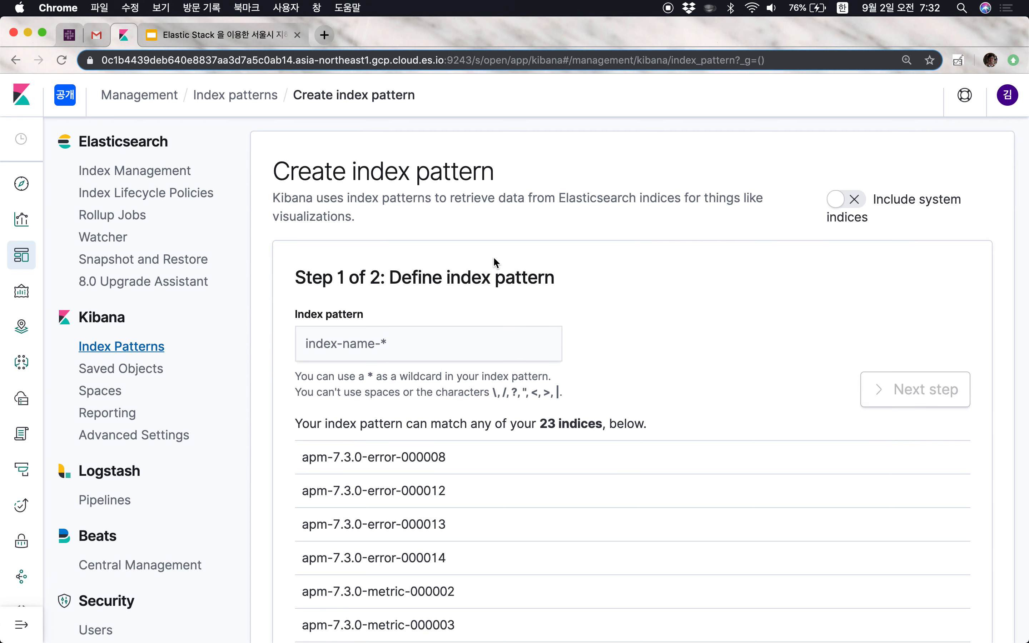
click(492, 341)
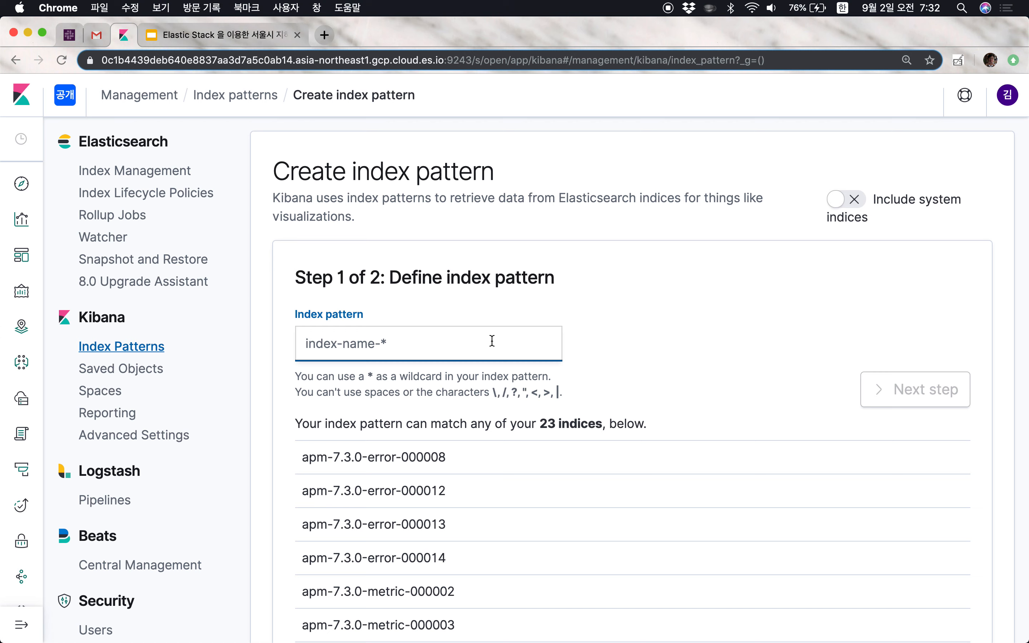
key(Caps_Lock)
text(as)
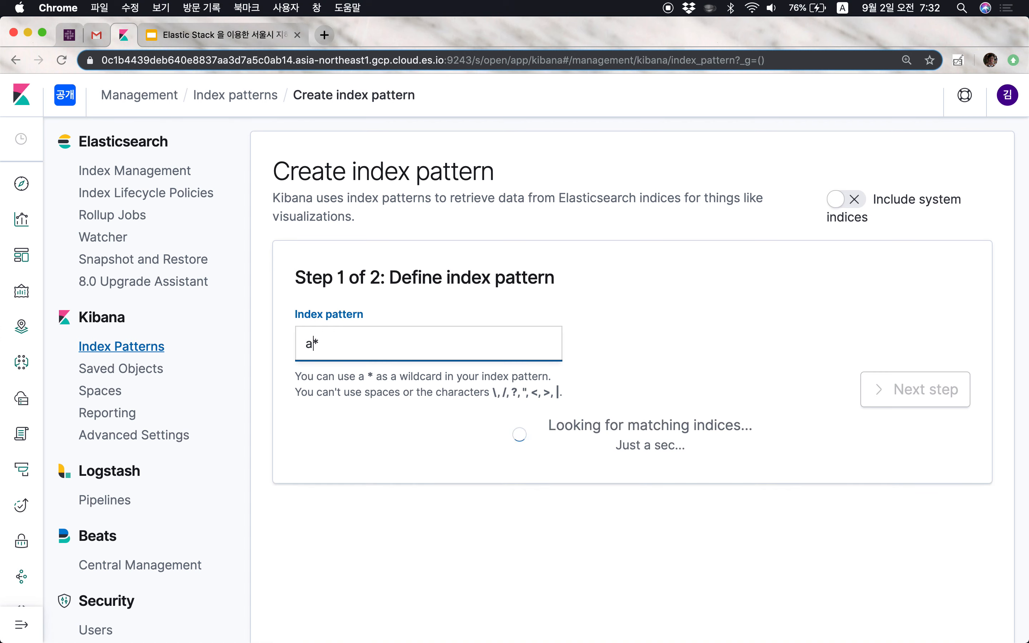
key(BackSpace)
key(BackSpace)
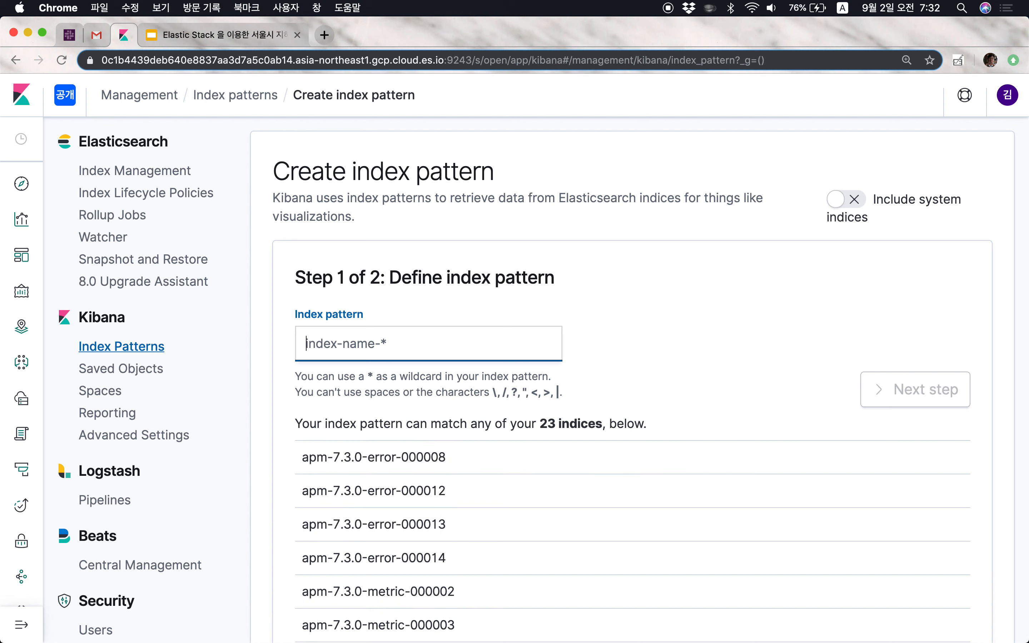
text(seoul-me)
text(tro-)
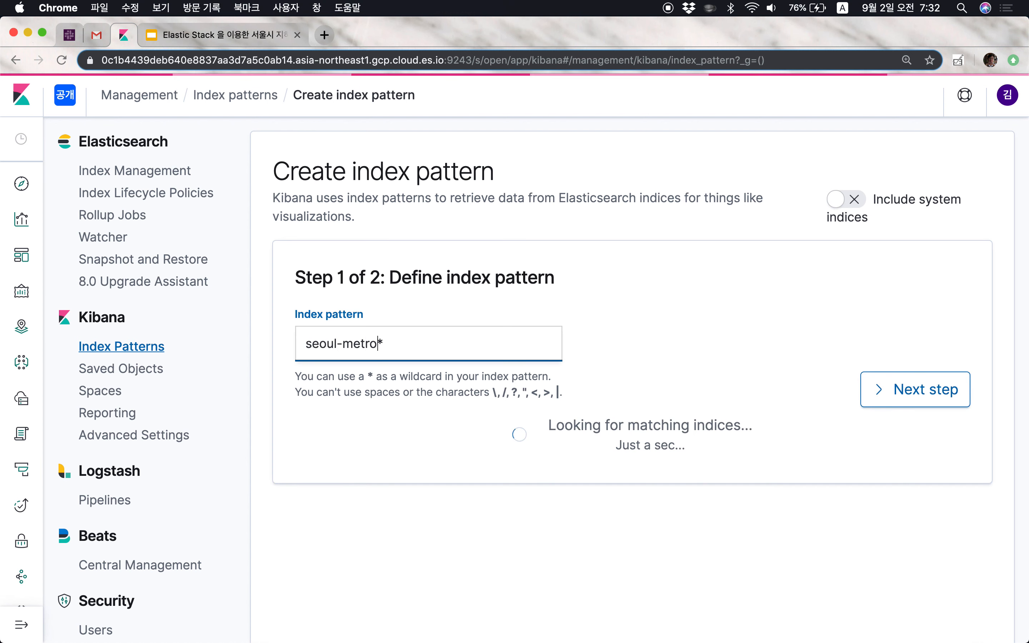
text(logs)
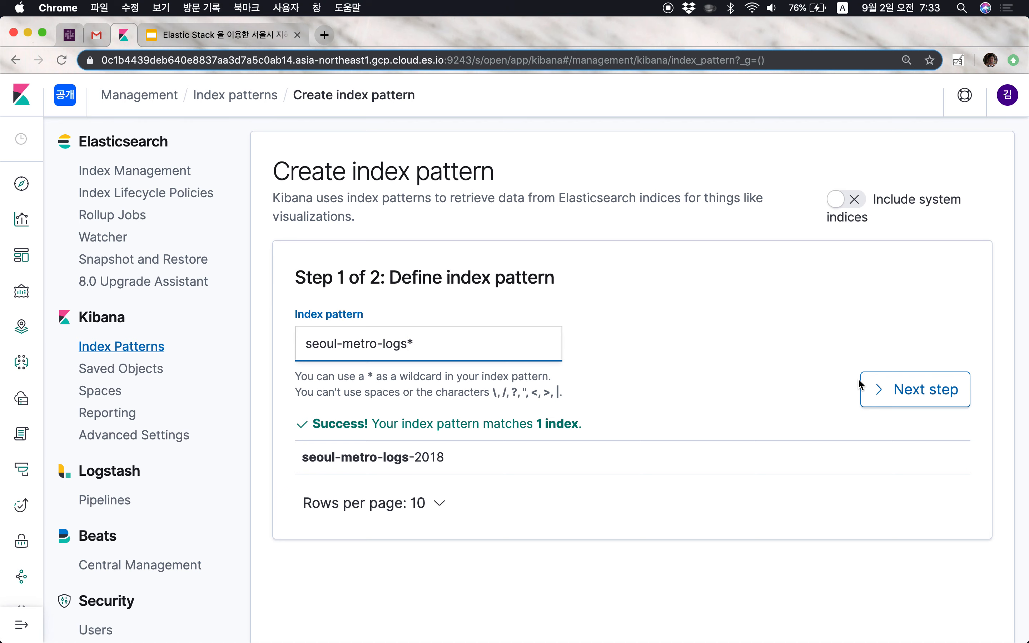
click(924, 395)
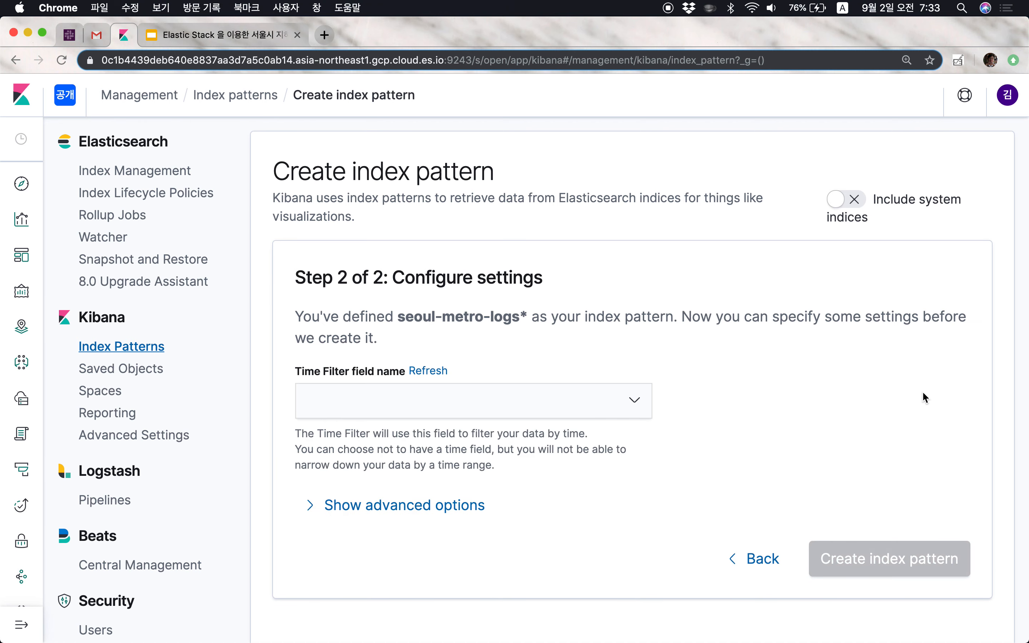
click(612, 407)
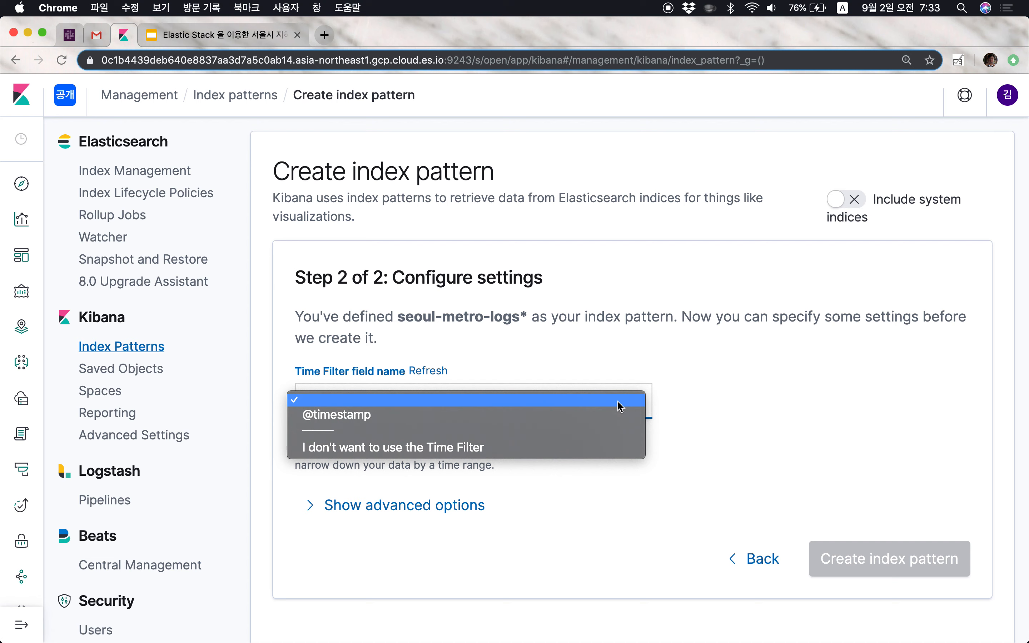
click(358, 420)
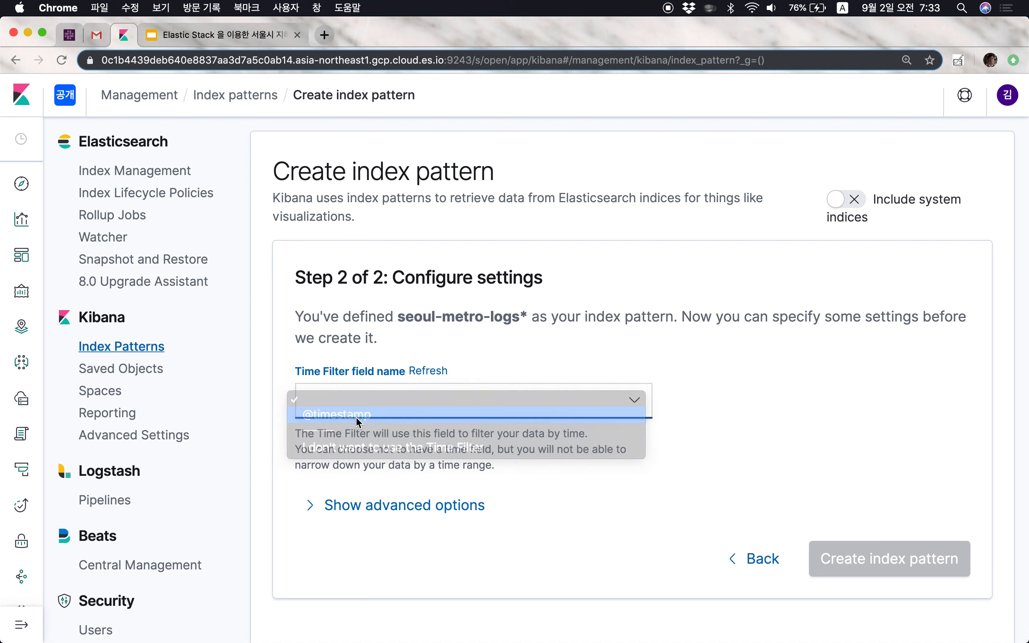
click(698, 355)
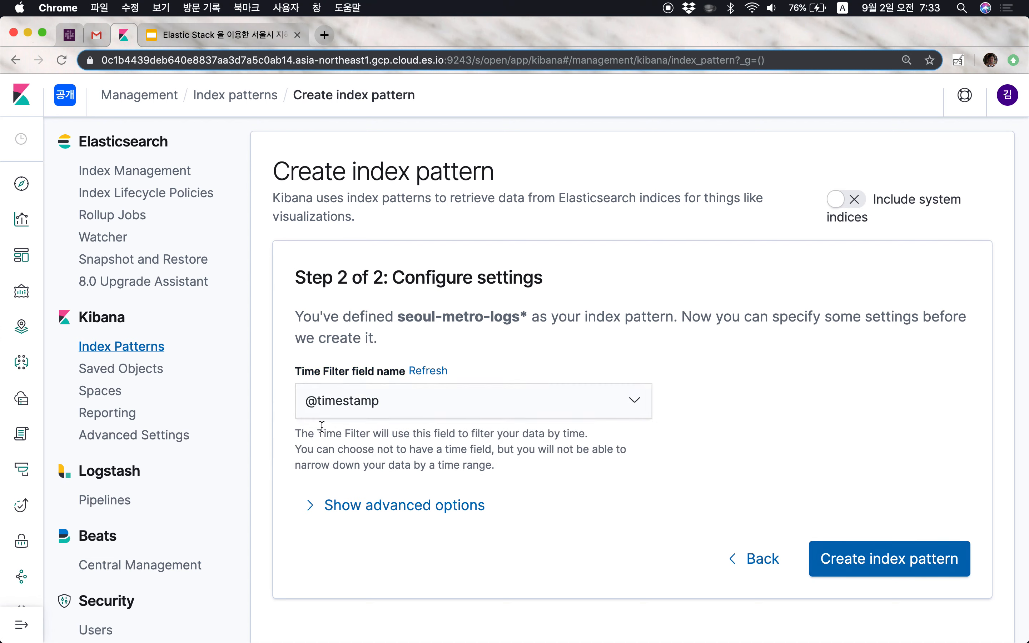
click(643, 403)
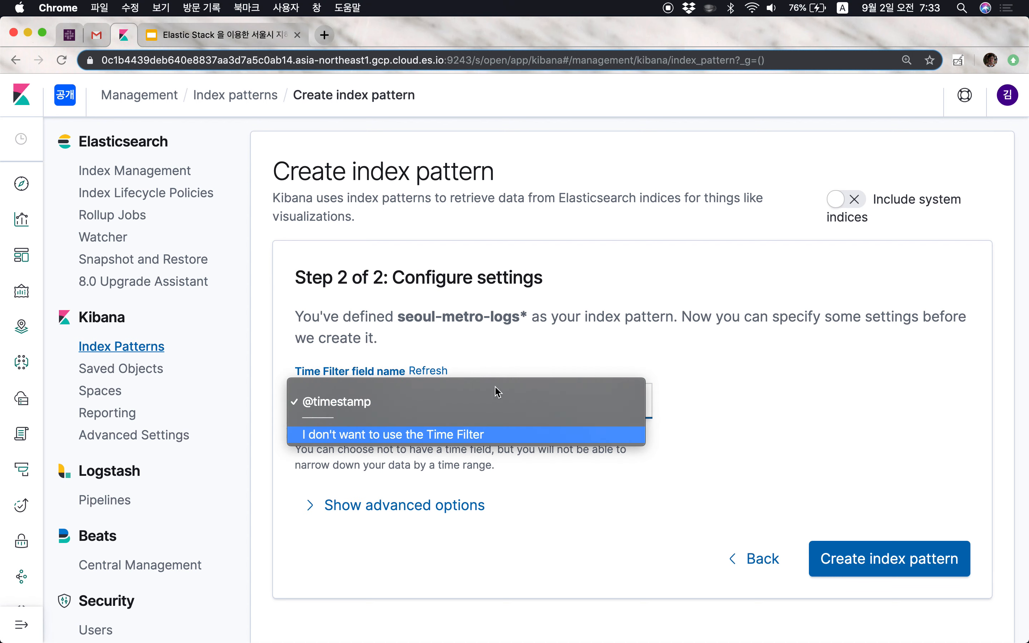
click(477, 405)
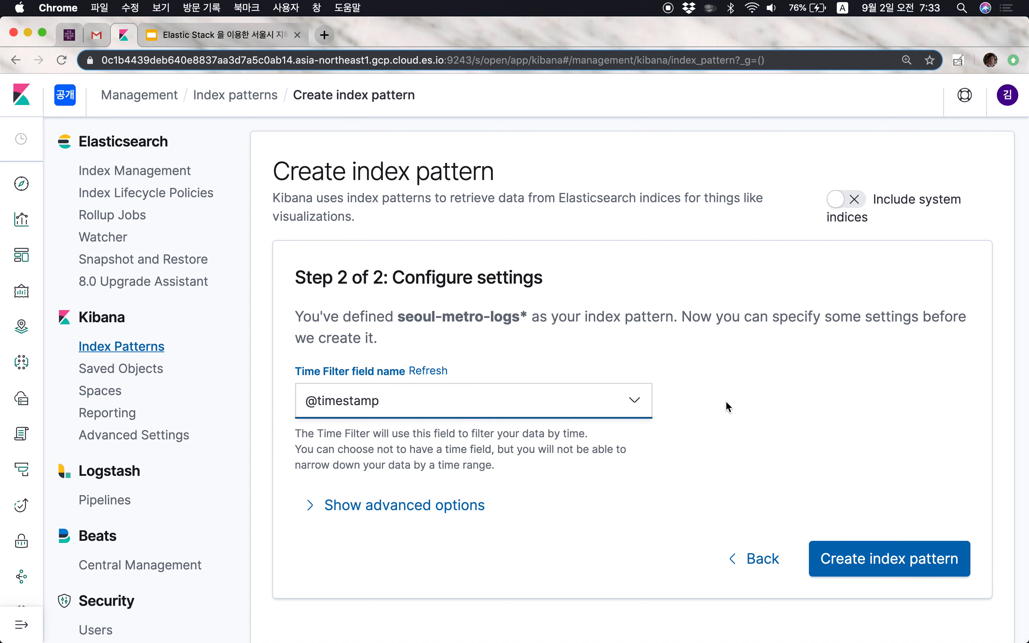
click(885, 557)
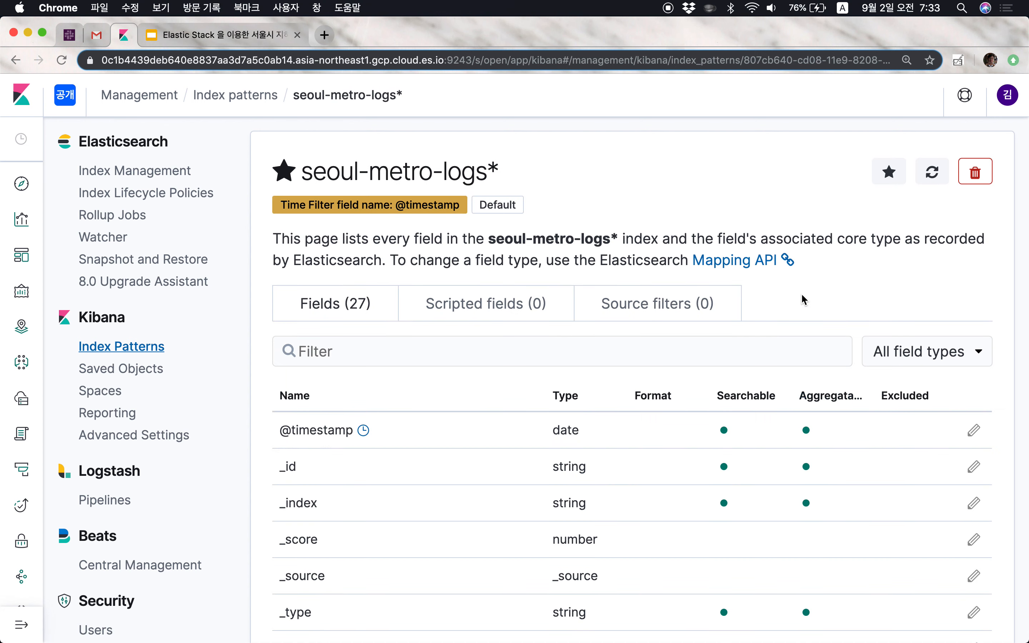
- Look through all three pages of the seoul-metro-logs* field list, checking the field names and types
scroll(643, 174, down, 5)
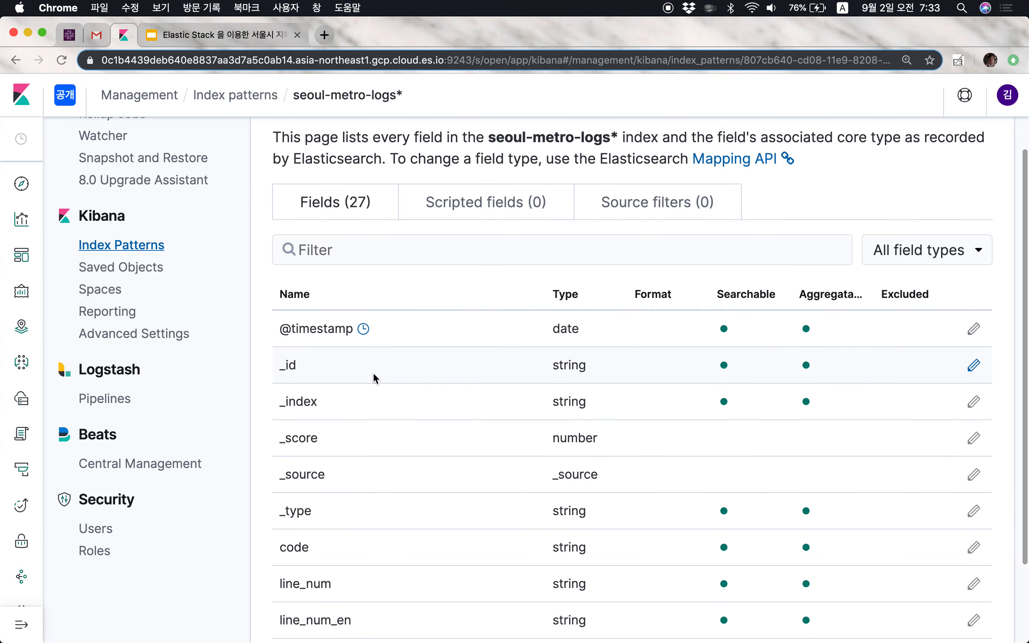
scroll(339, 383, down, 4)
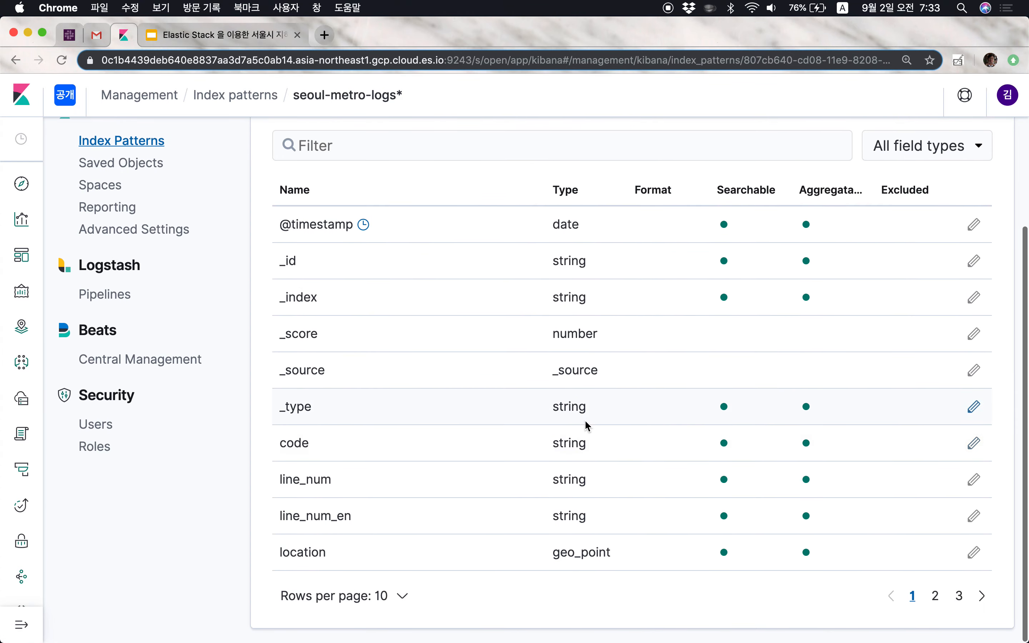
click(934, 596)
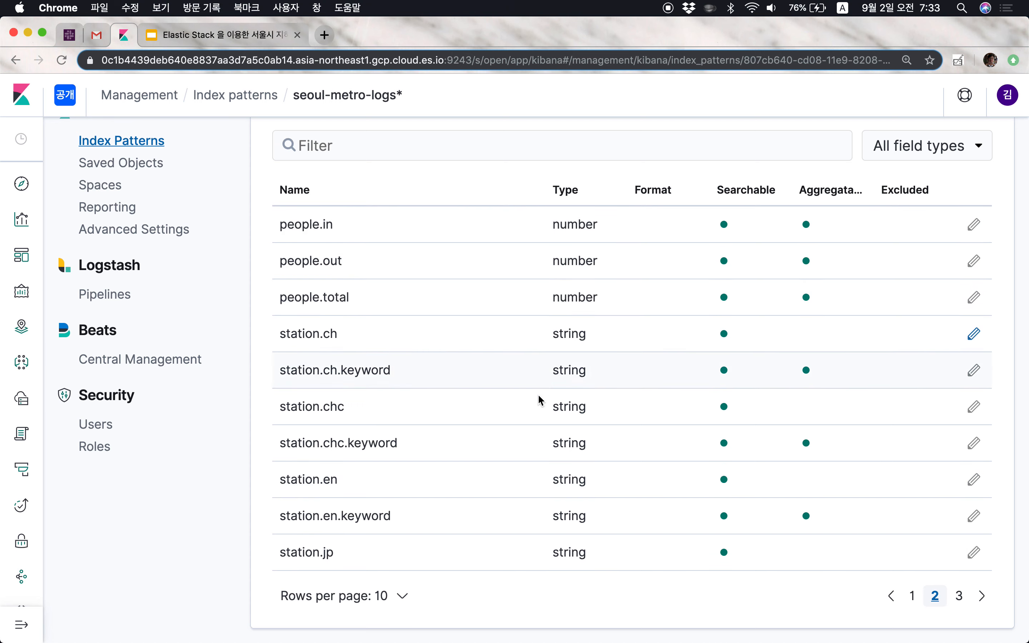
click(958, 596)
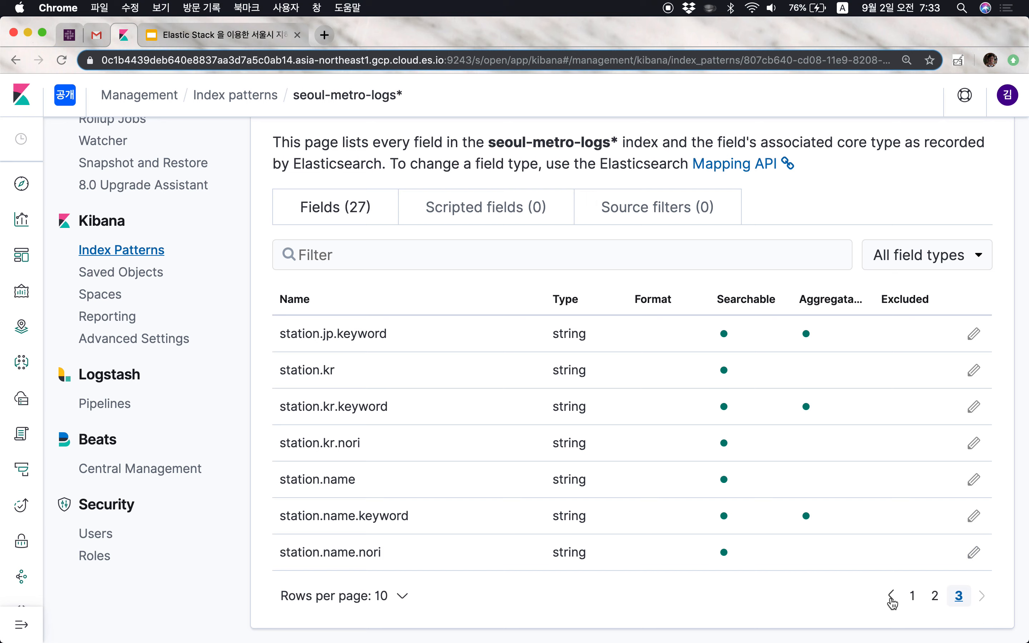
click(912, 595)
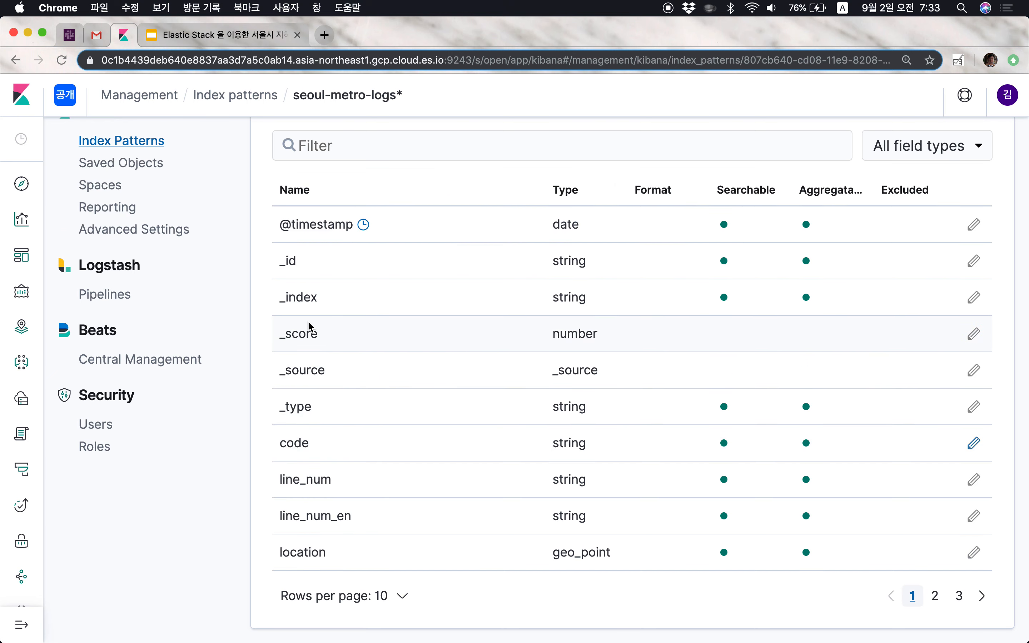
scroll(156, 362, up, 5)
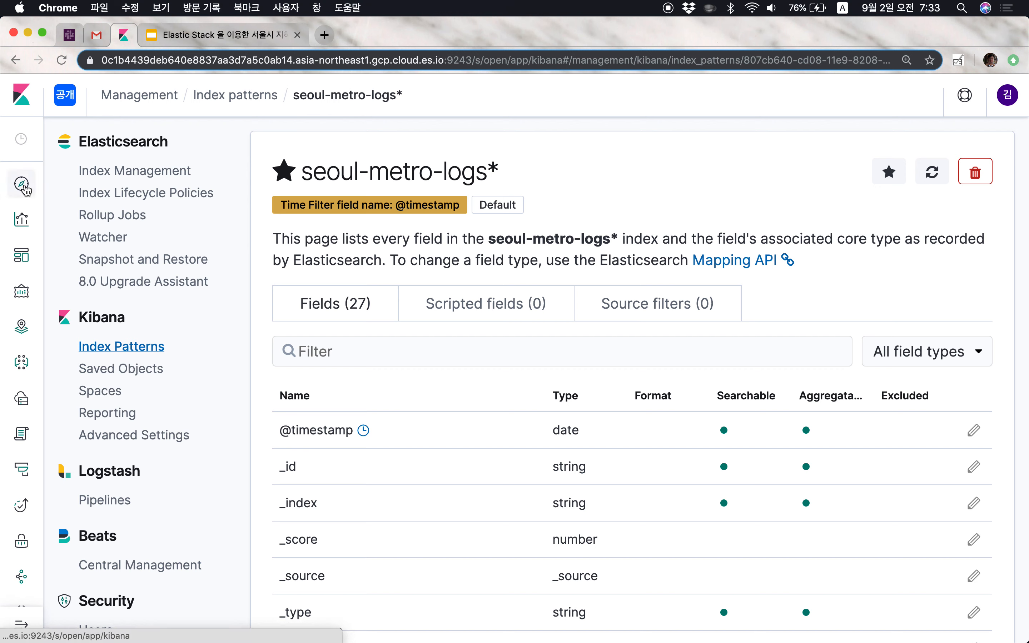
- Open Discover for the seoul-metro-logs* index pattern
mouse_move(28, 272)
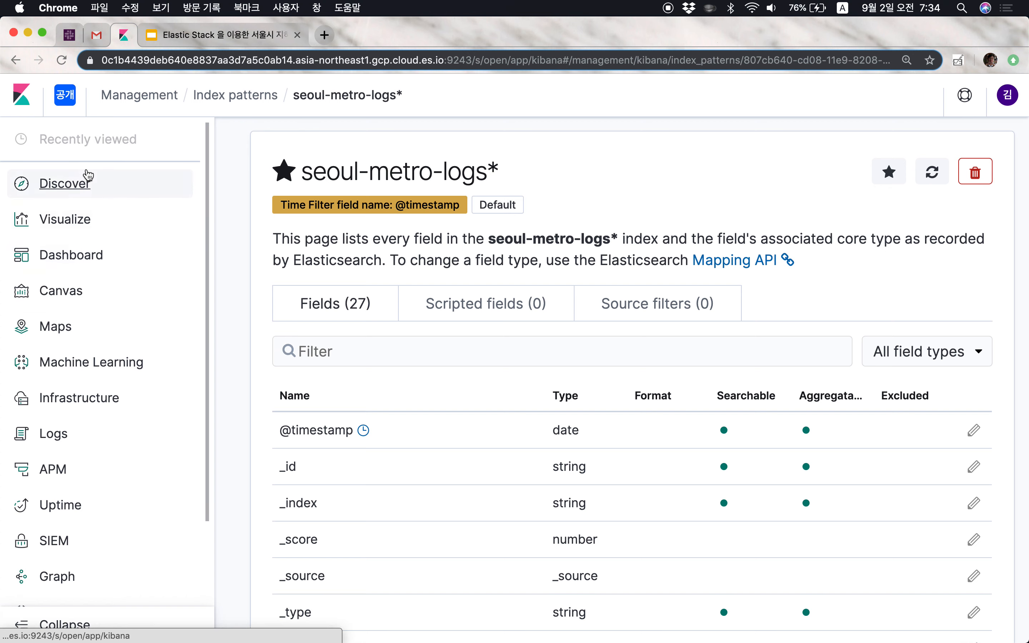
click(87, 183)
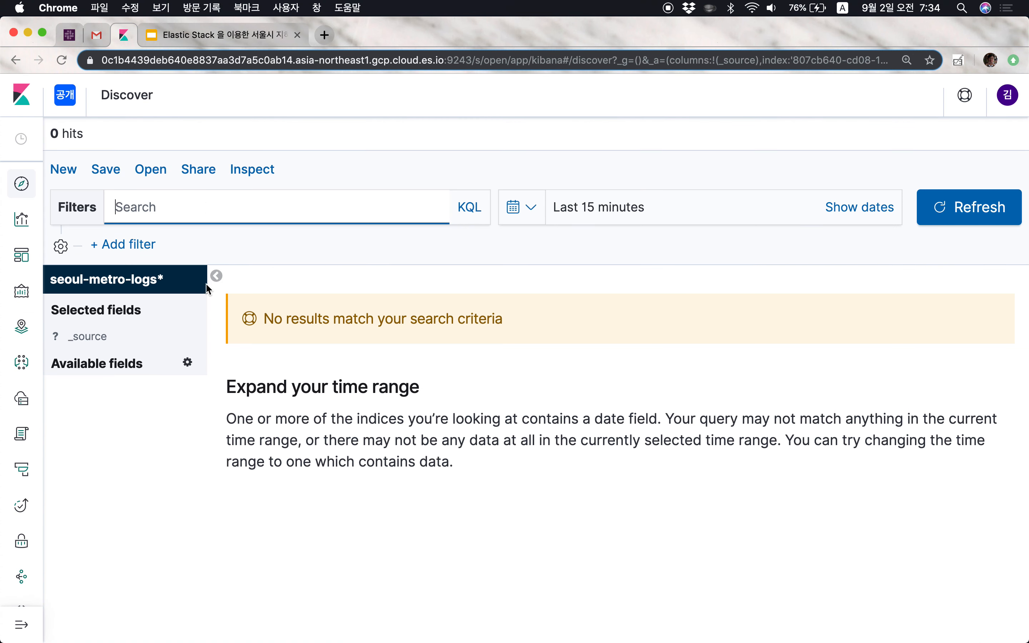
drag(51, 286, 178, 280)
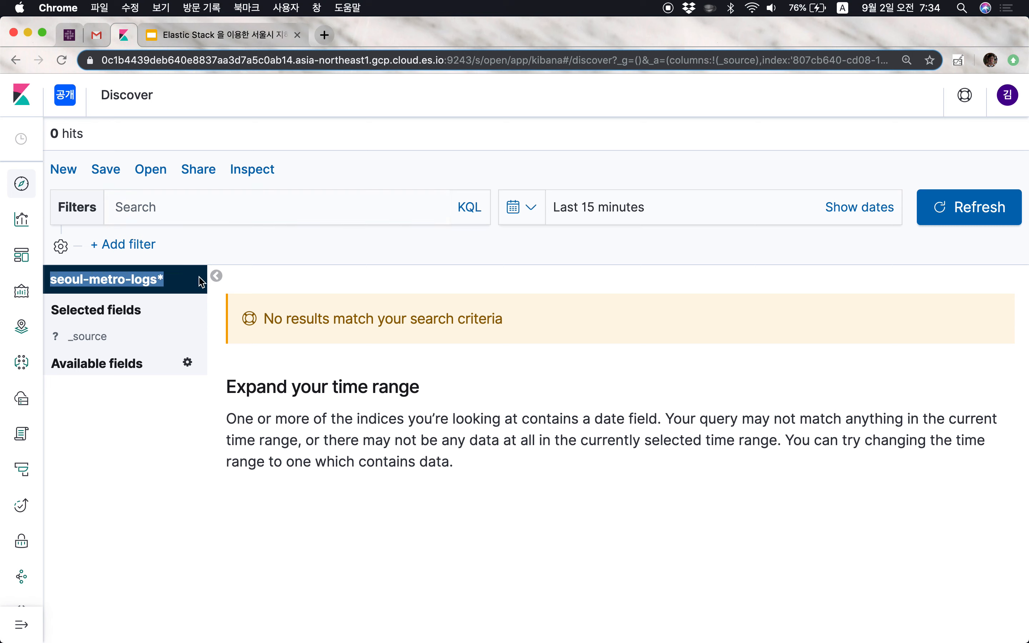
click(174, 285)
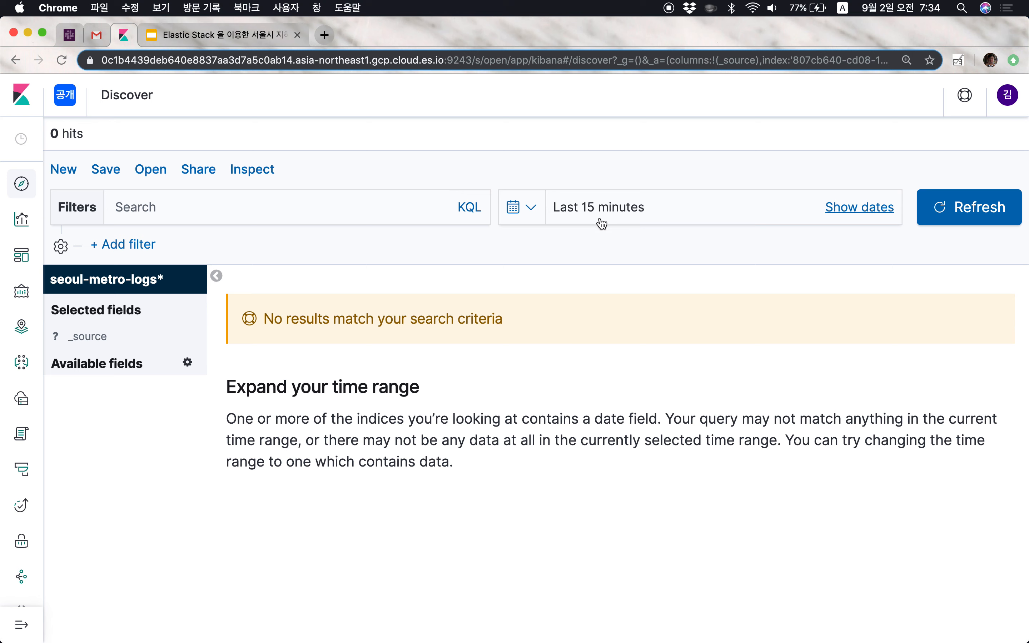
- Open the start of the Discover time range and switch it from a relative to an absolute date
click(588, 224)
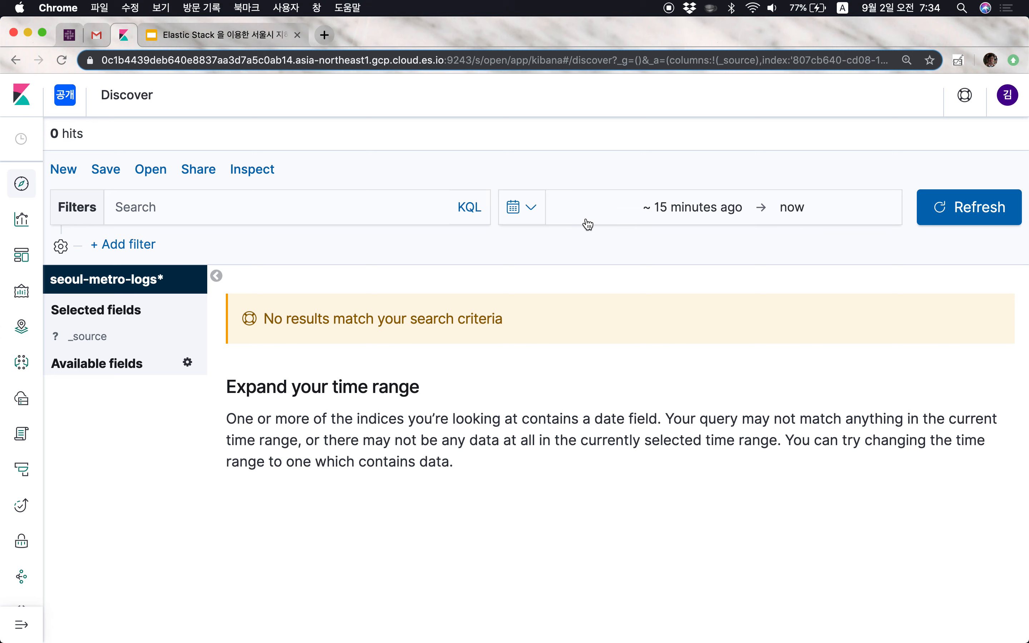
click(584, 214)
click(600, 294)
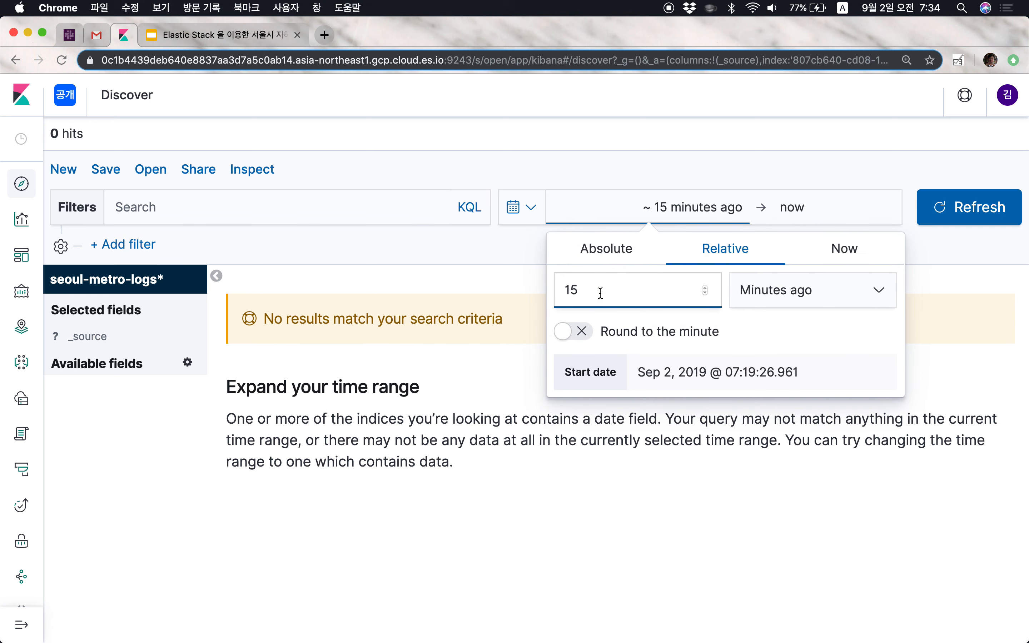
click(609, 250)
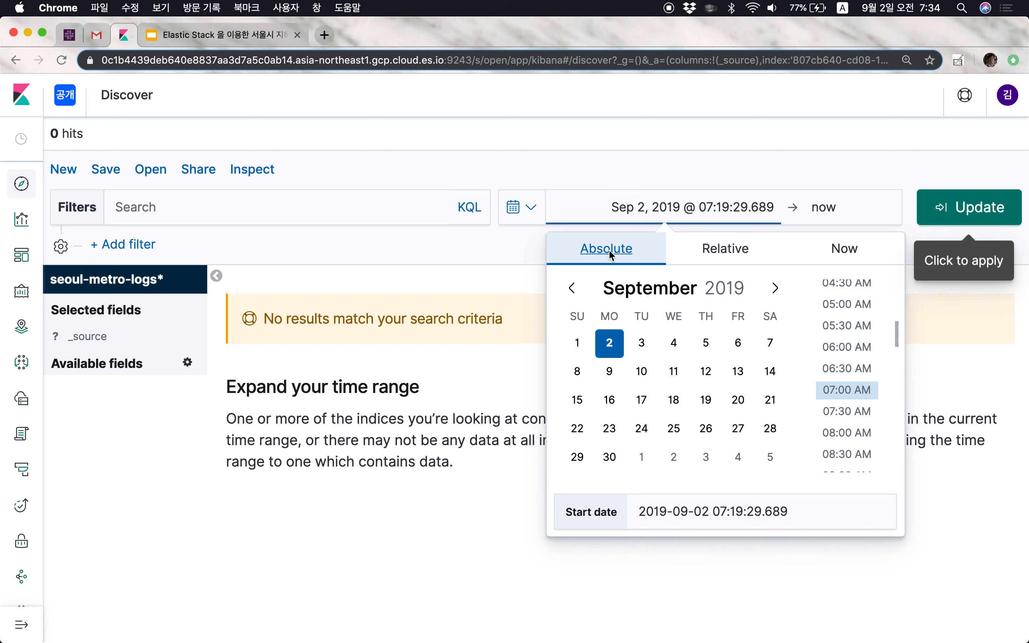
- Move the start date of the time range back month by month to March 2019
click(572, 288)
click(572, 287)
click(572, 288)
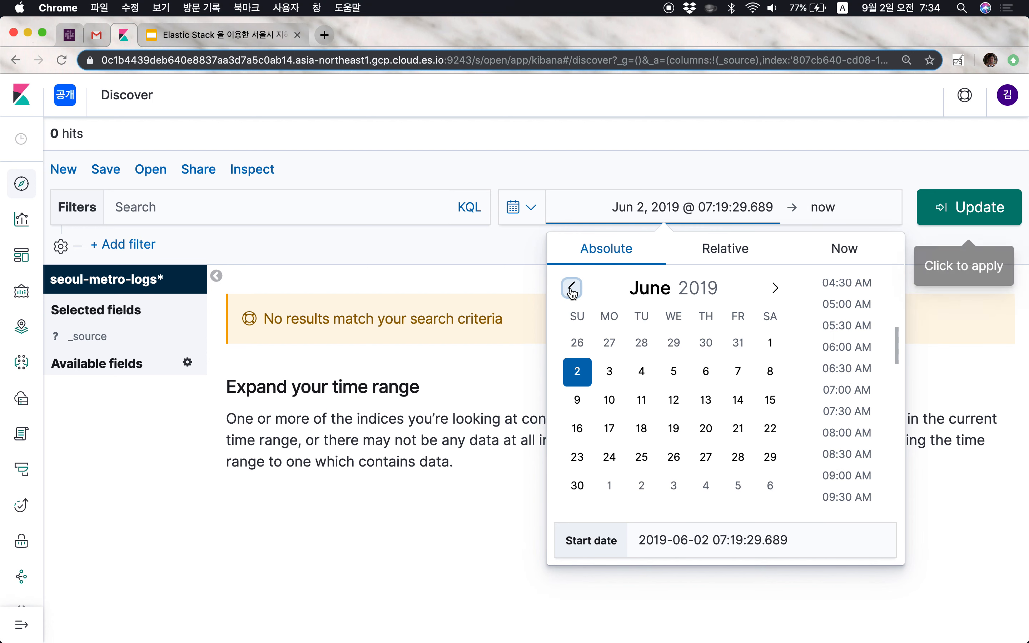
click(572, 288)
click(571, 288)
click(572, 288)
click(658, 292)
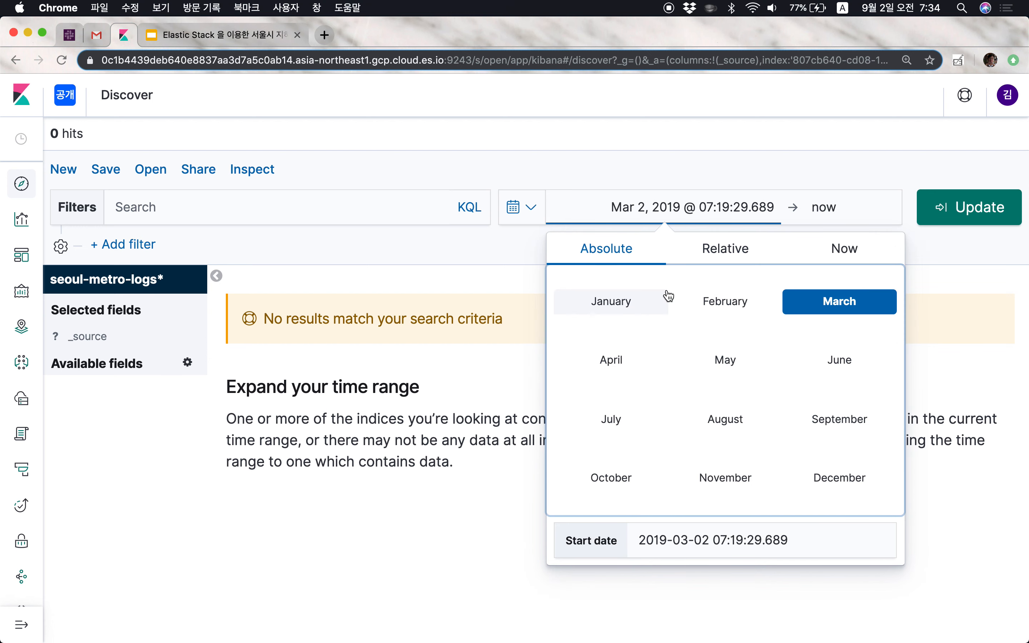
click(611, 250)
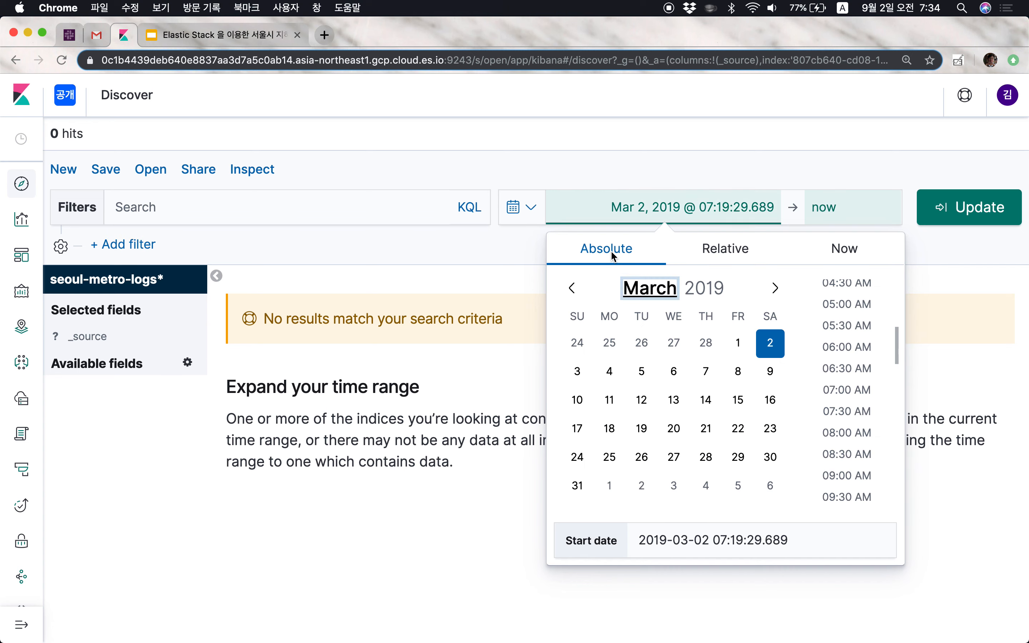
- Set the start date of the time range to January 1, 2018
click(715, 282)
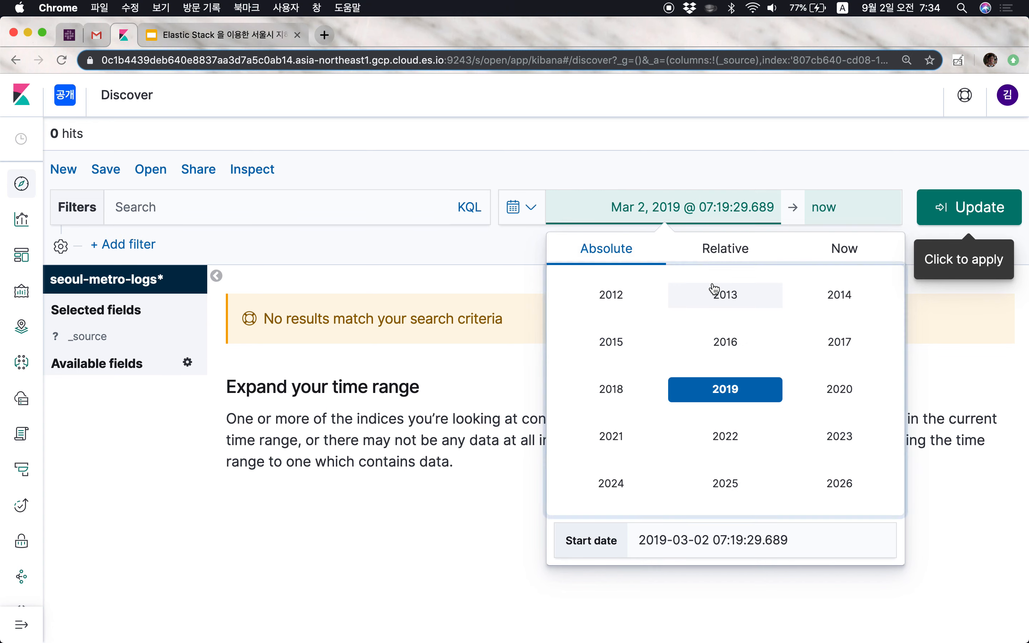
click(610, 386)
click(649, 288)
click(625, 300)
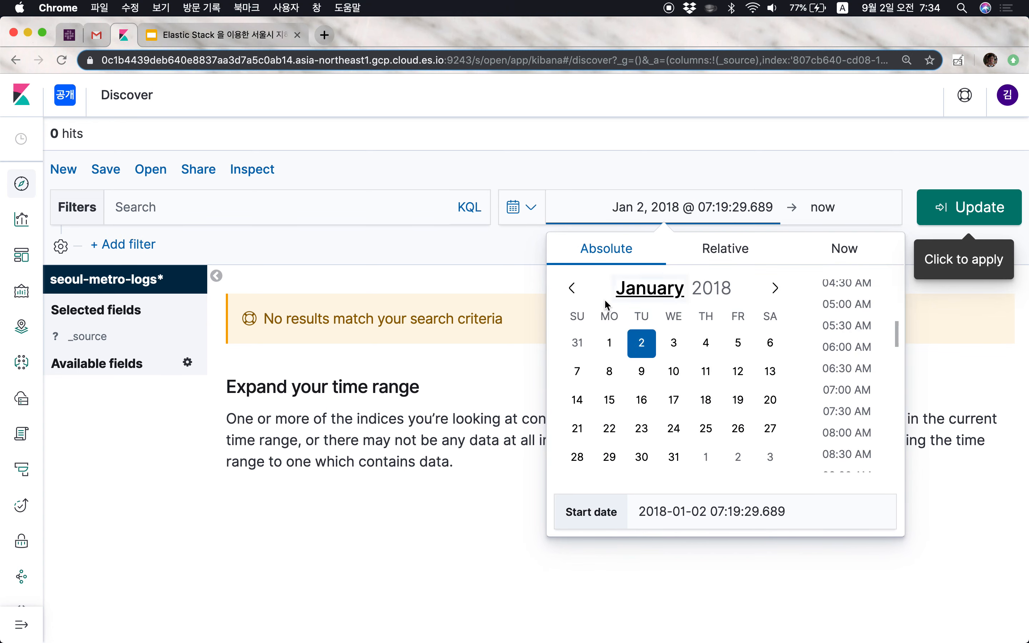
click(609, 343)
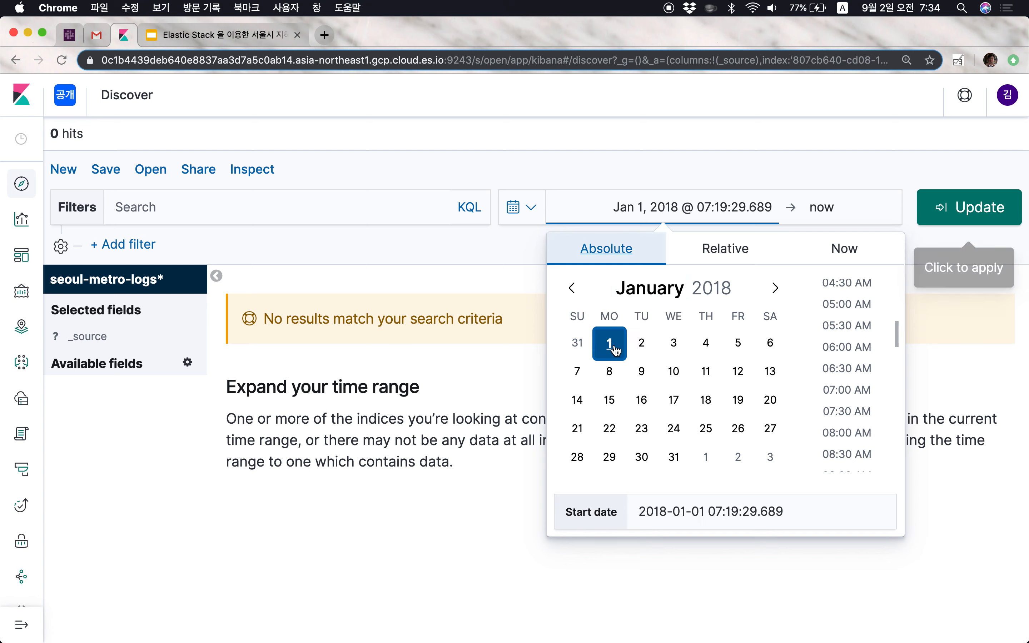
- Set the start time to 00:00:00.000, copy the full start date value, and apply the time range
click(729, 513)
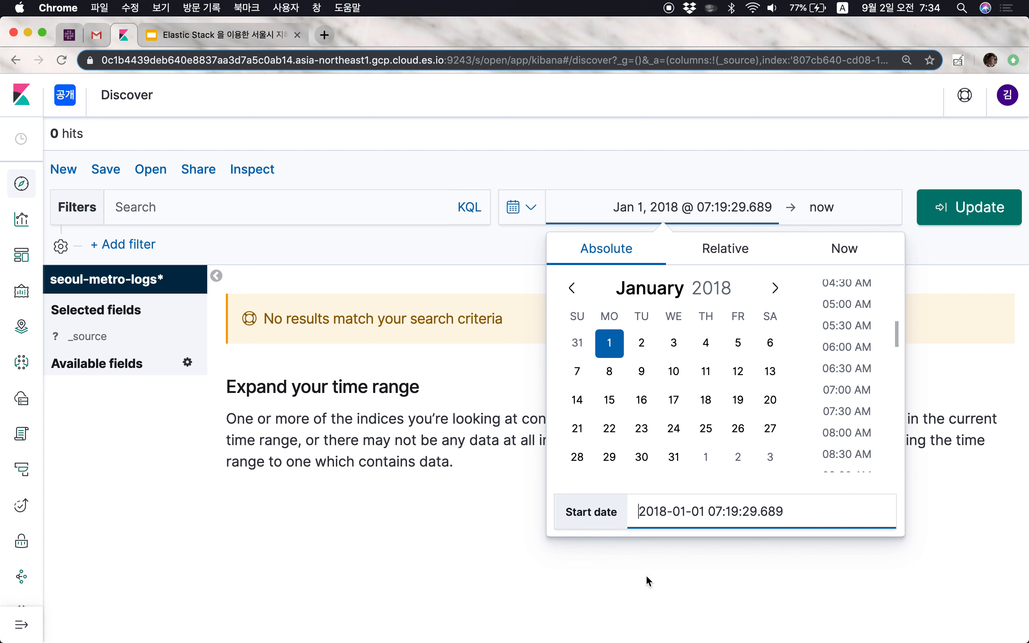
click(739, 512)
click(707, 513)
drag(707, 512, 784, 513)
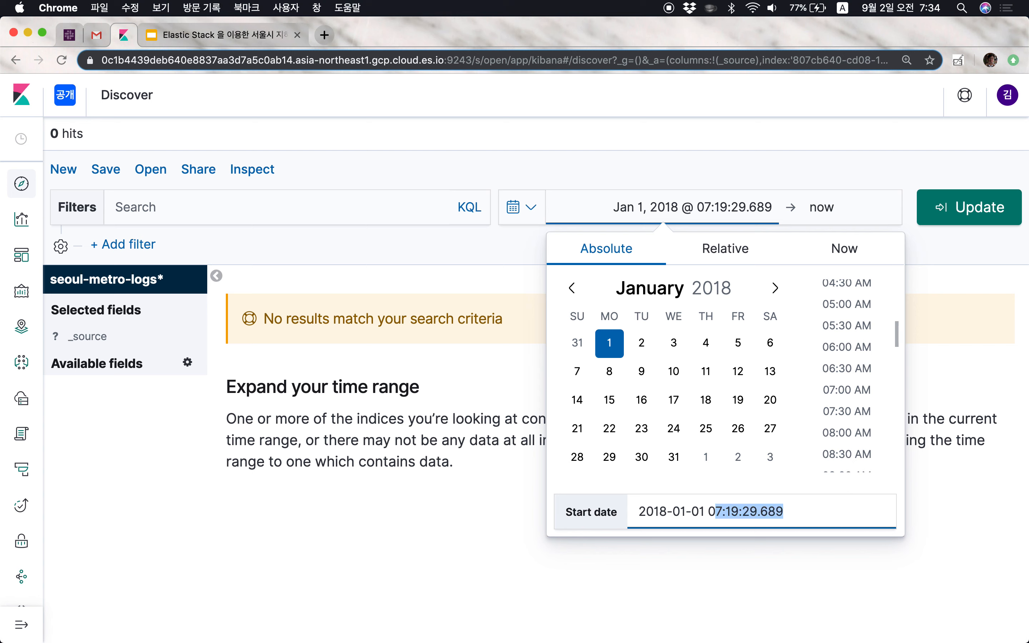
key(BackSpace)
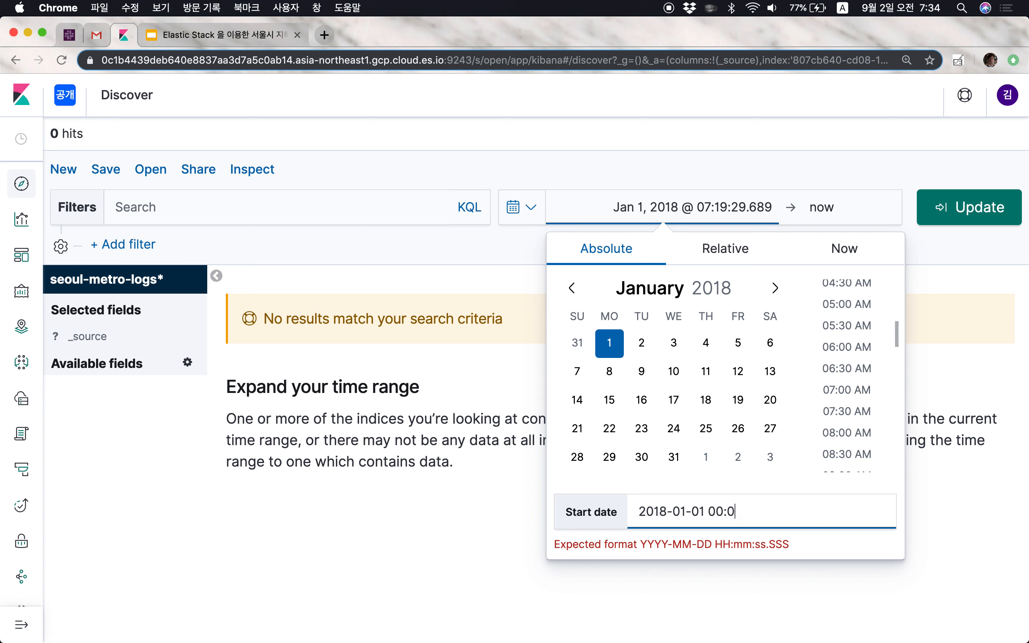
text(00:00:00.000)
key(super+a)
key(super+c)
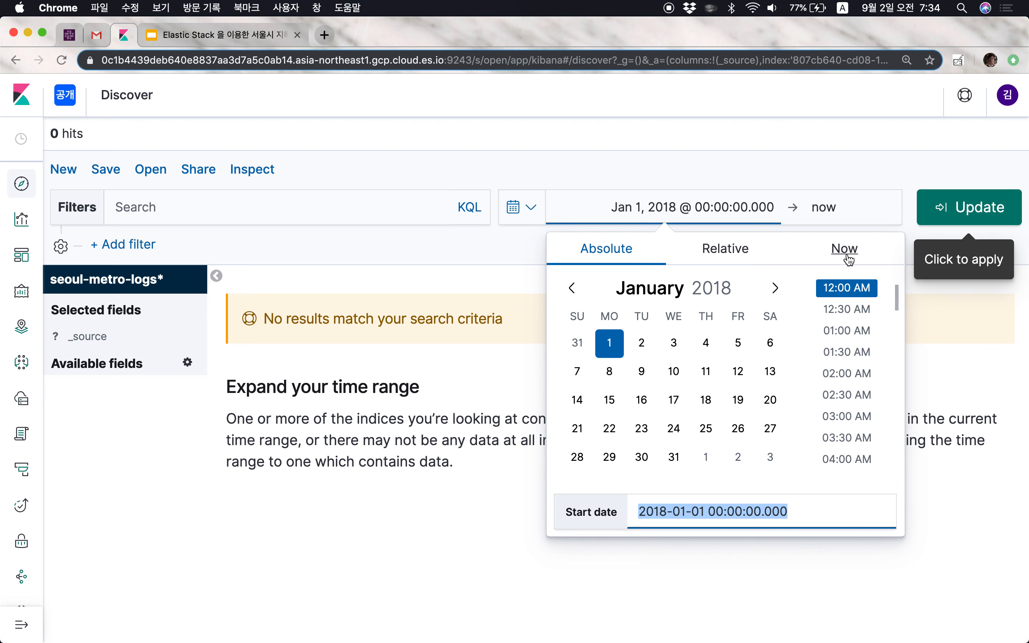
click(946, 210)
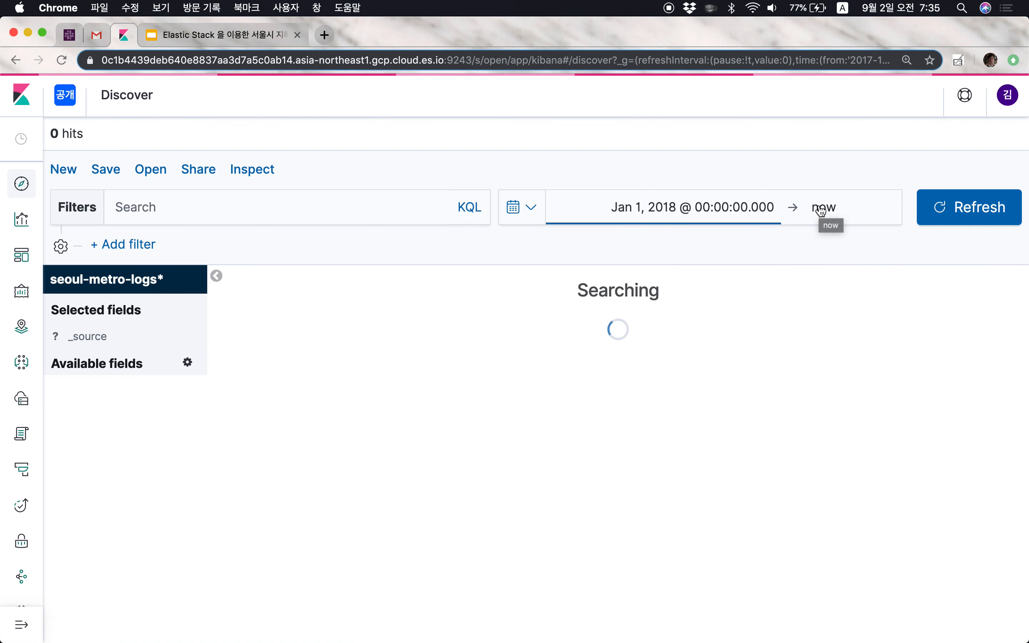
click(821, 208)
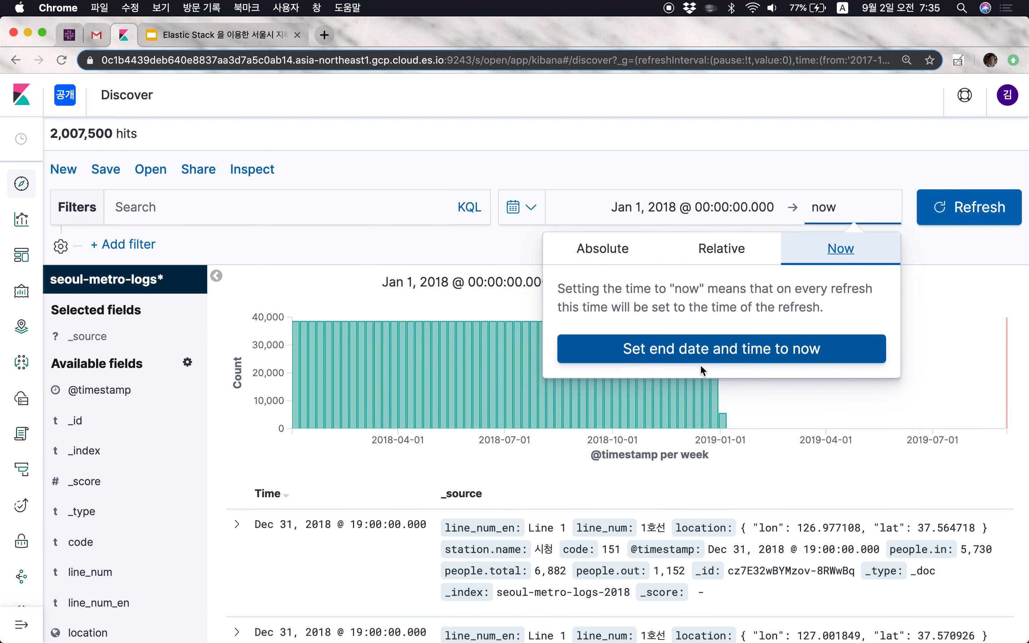
click(616, 253)
triple_click(658, 515)
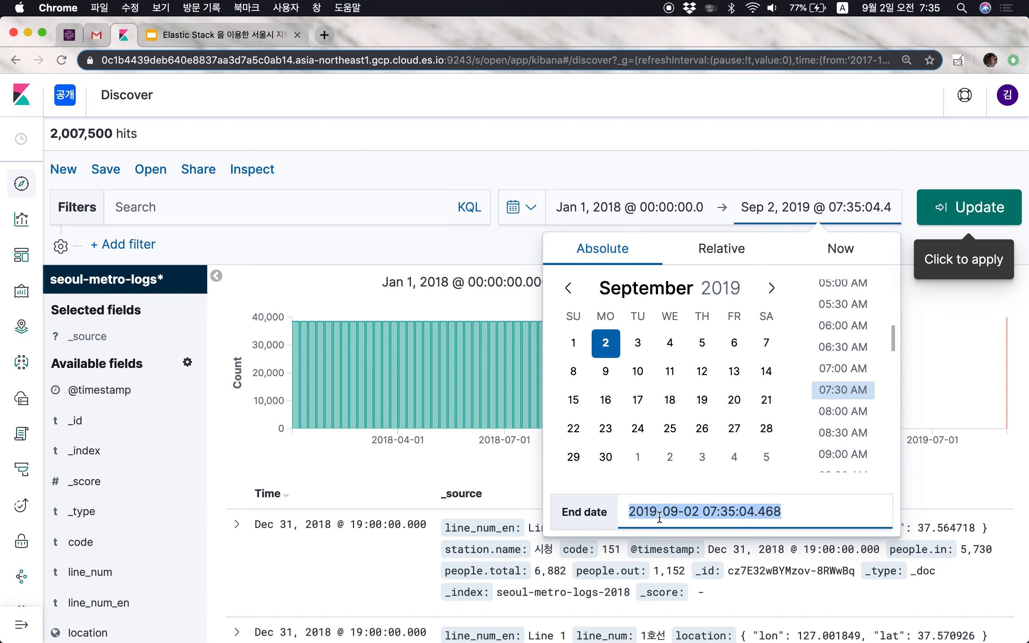
key(super+v)
key(super+Left)
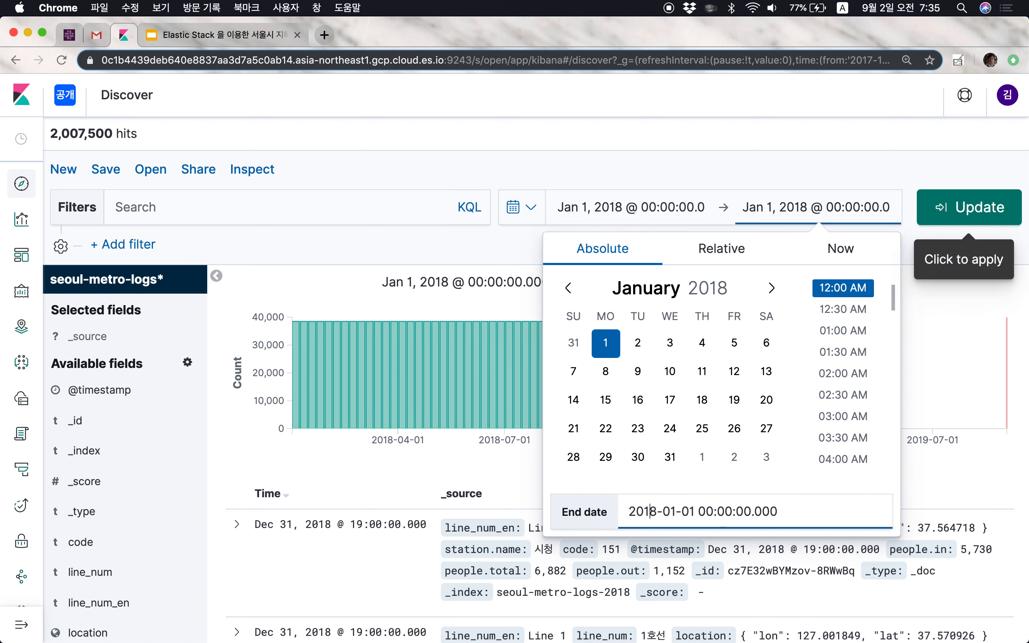
key(Delete)
text(1)
key(BackSpace)
key(BackSpace)
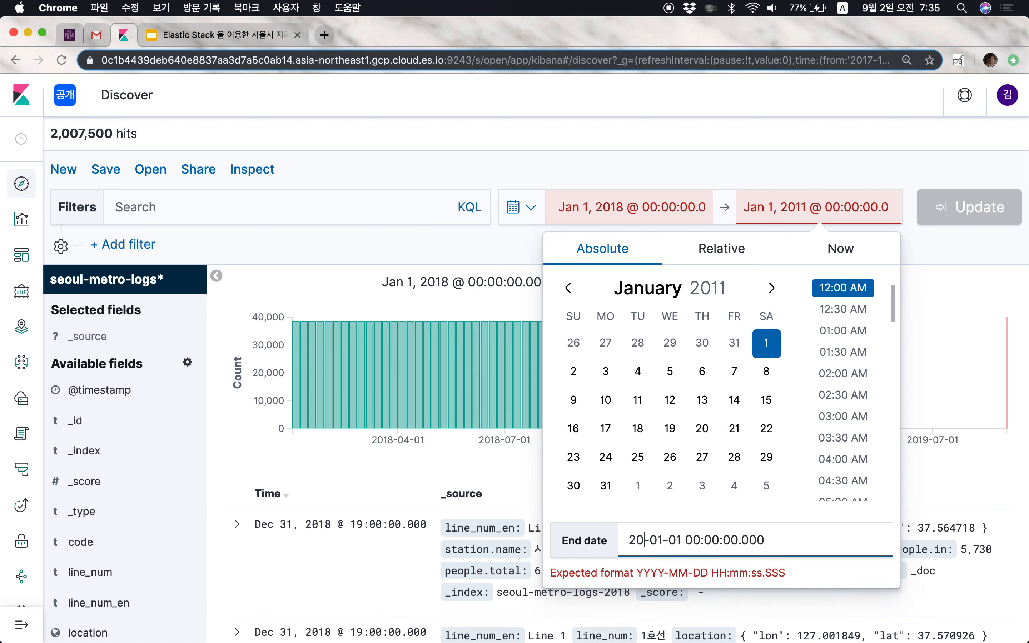
text(19)
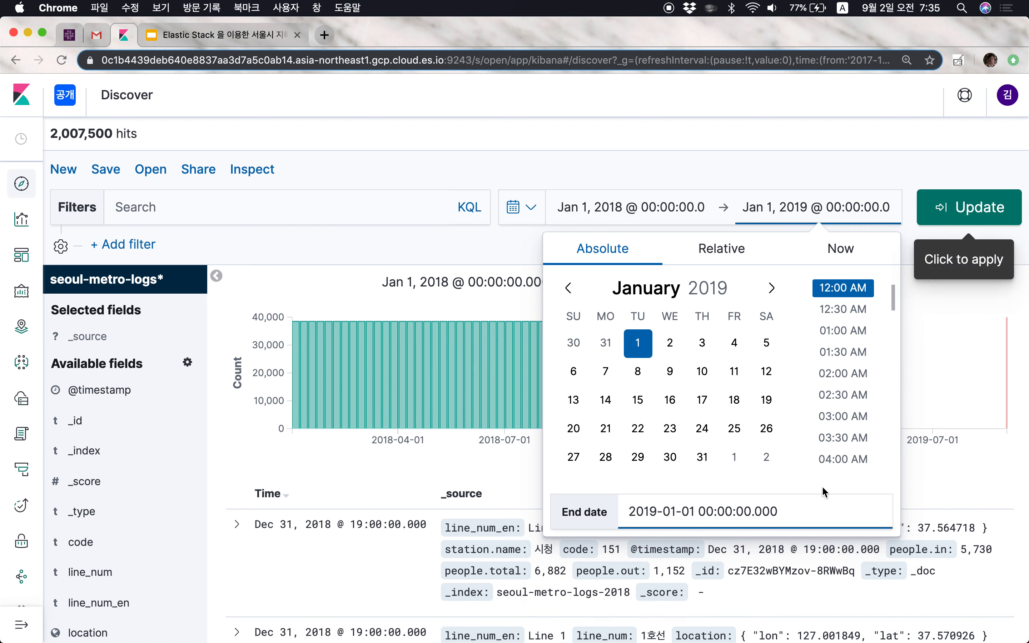
click(959, 208)
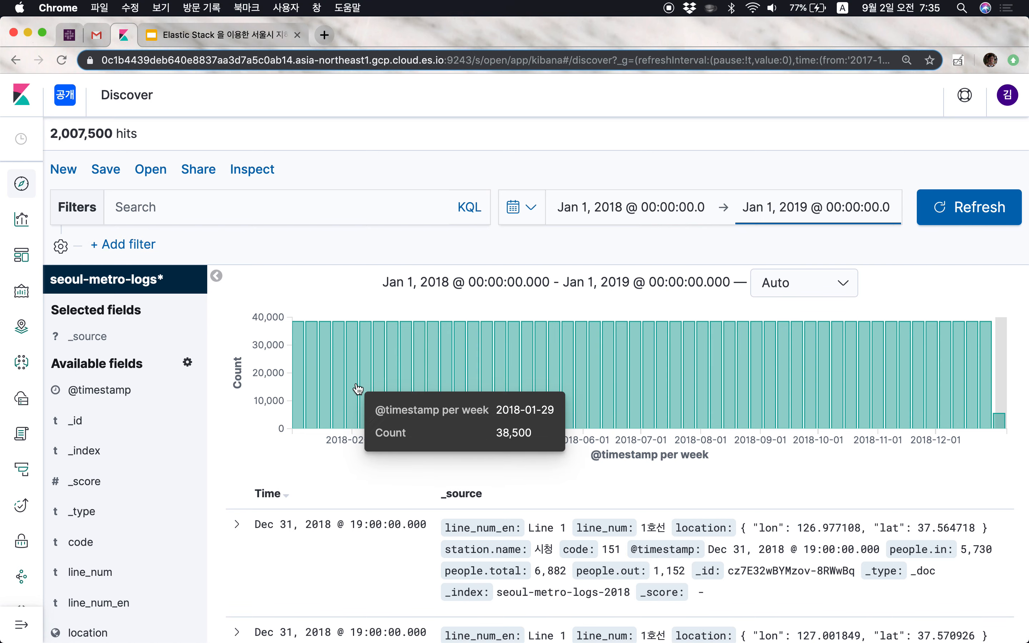
- Expand the first document in the Discover results to examine its fields
scroll(356, 385, down, 5)
click(236, 310)
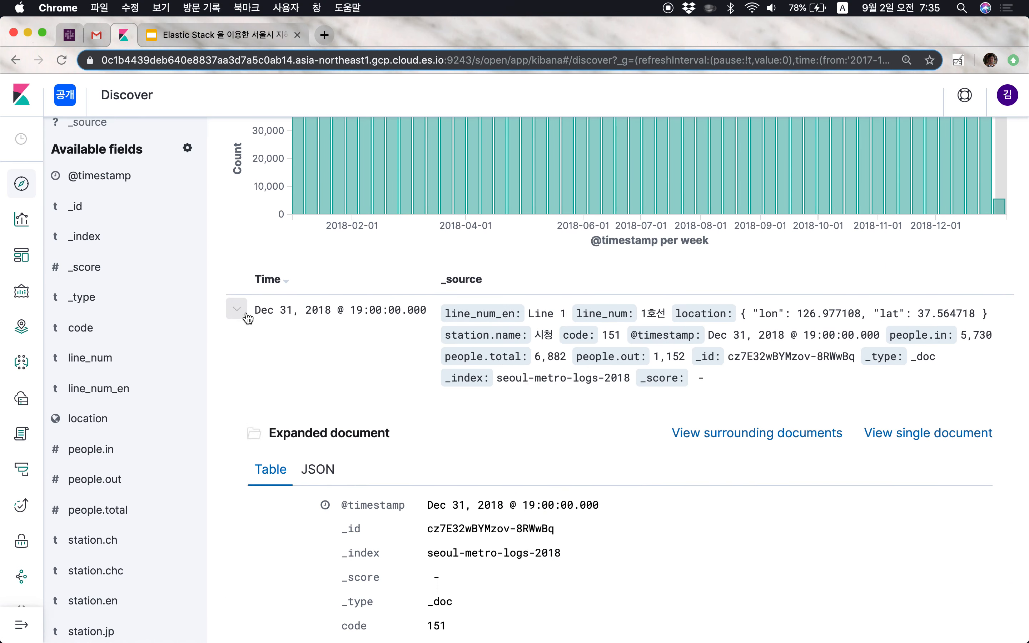
- Examine the expanded first document in both table and JSON form, and collapse it
scroll(421, 371, down, 3)
scroll(553, 306, down, 3)
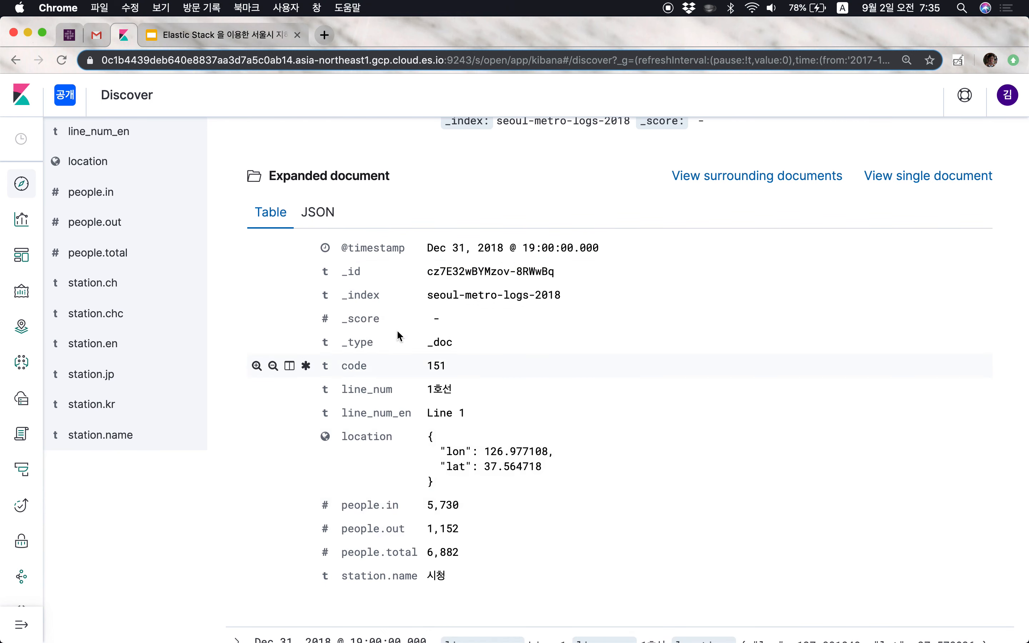
click(311, 206)
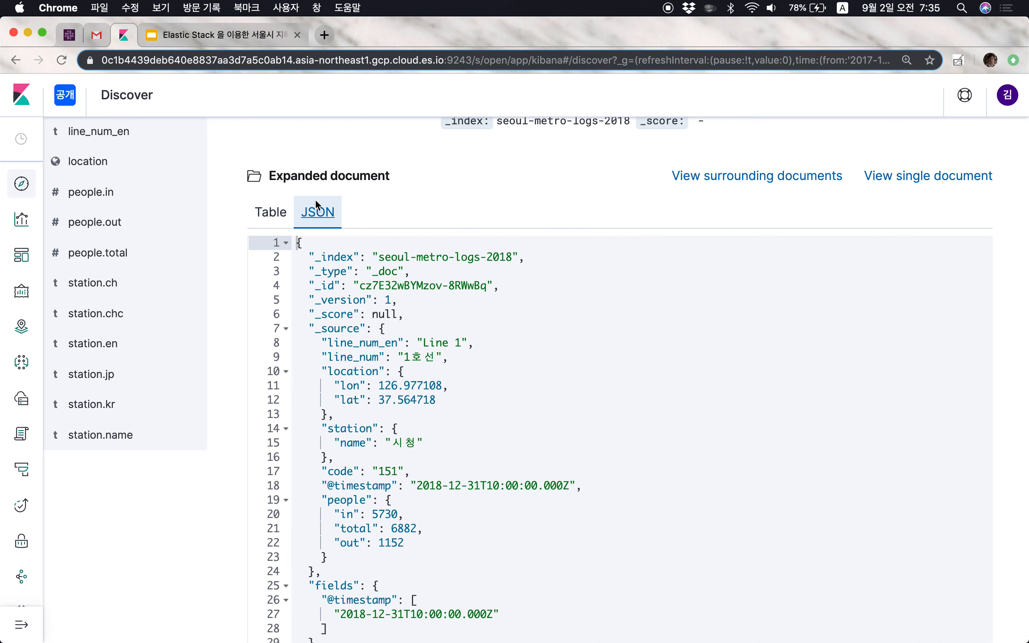
scroll(424, 419, down, 5)
scroll(424, 420, up, 3)
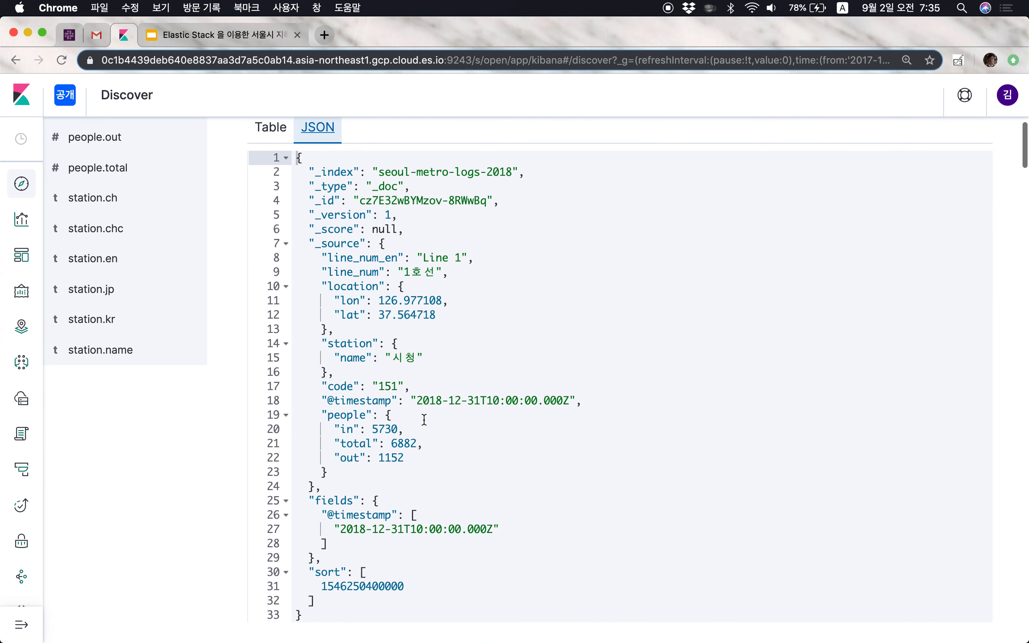
click(281, 135)
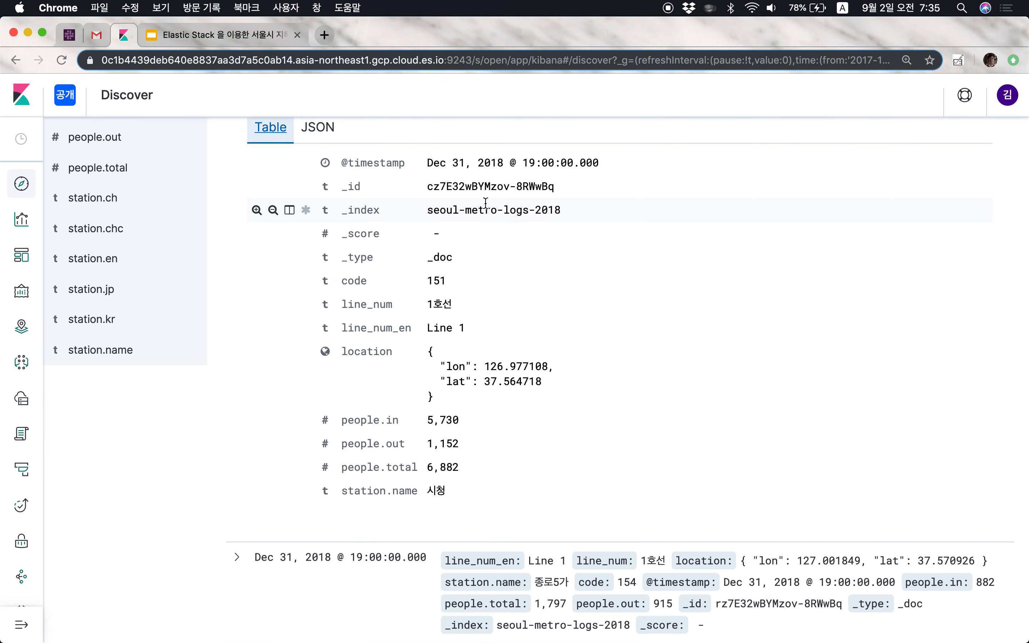
scroll(280, 136, up, 3)
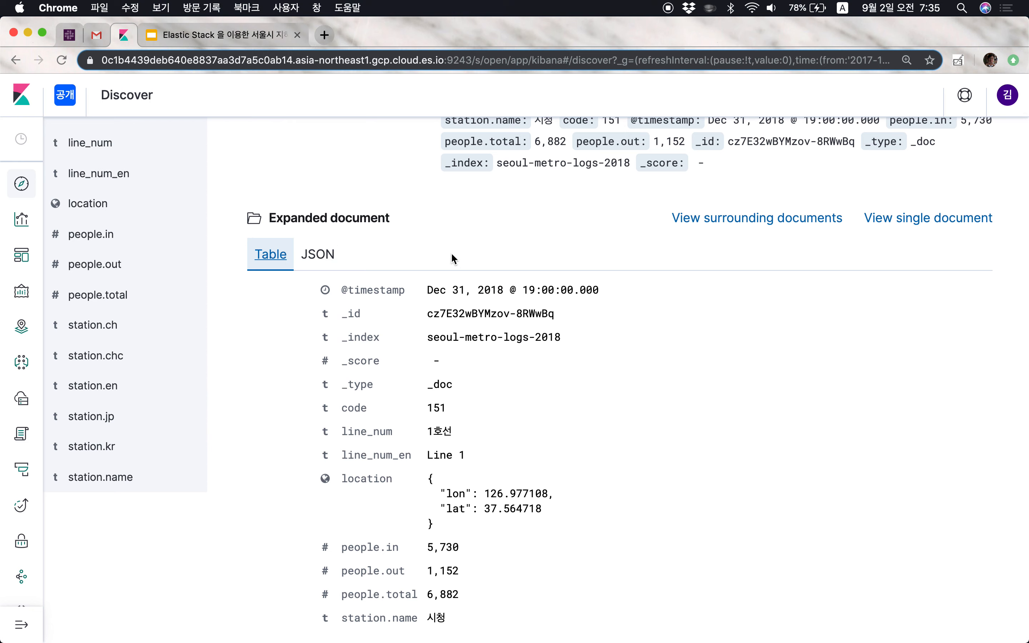
scroll(451, 252, up, 3)
click(238, 183)
scroll(238, 193, up, 8)
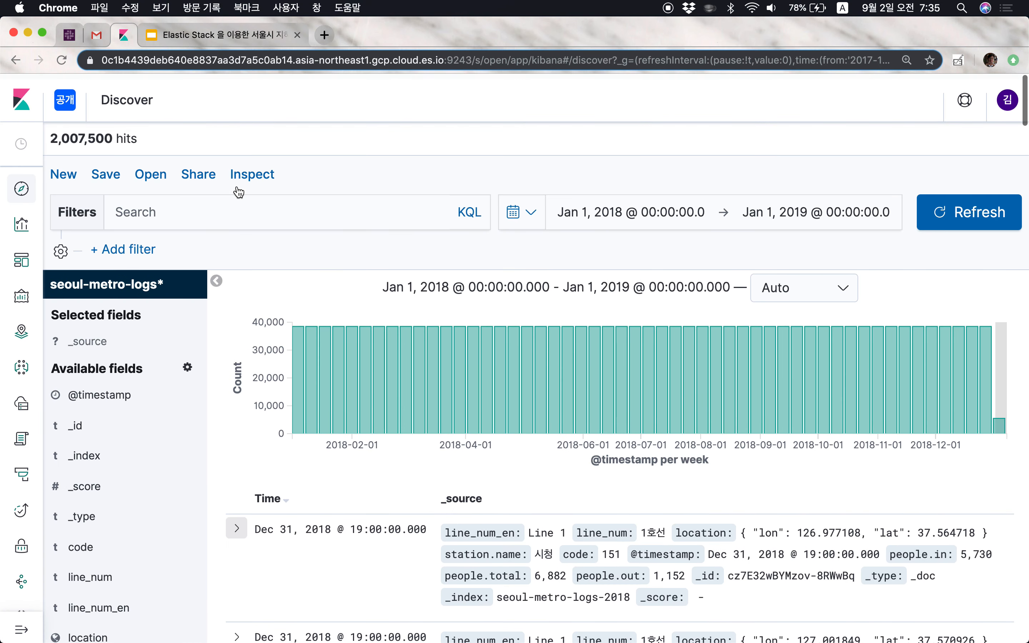
- Begin a search query with the field name station.name
click(229, 212)
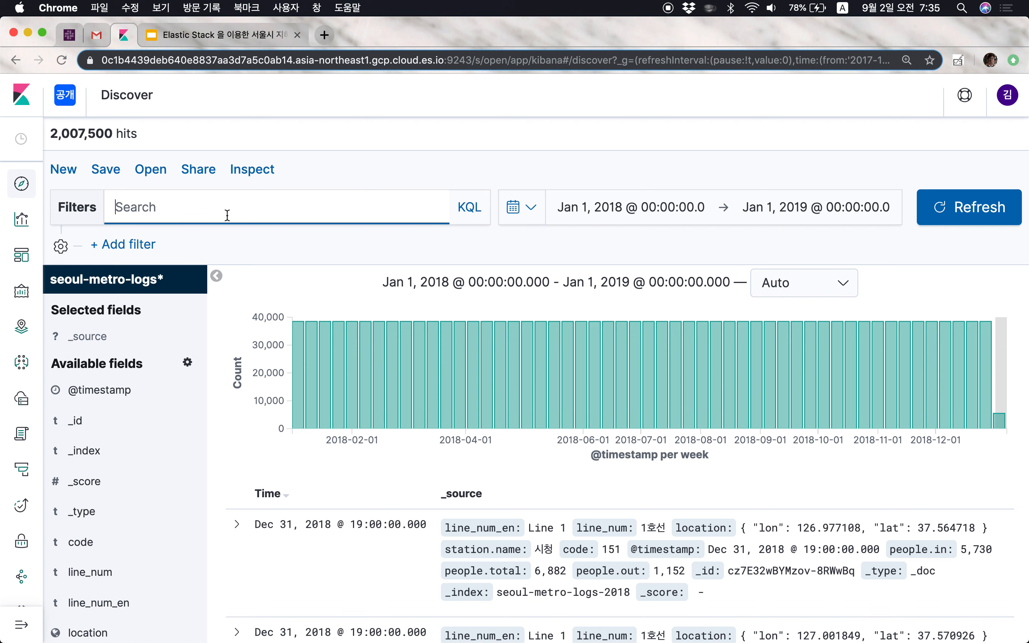
text(홍)
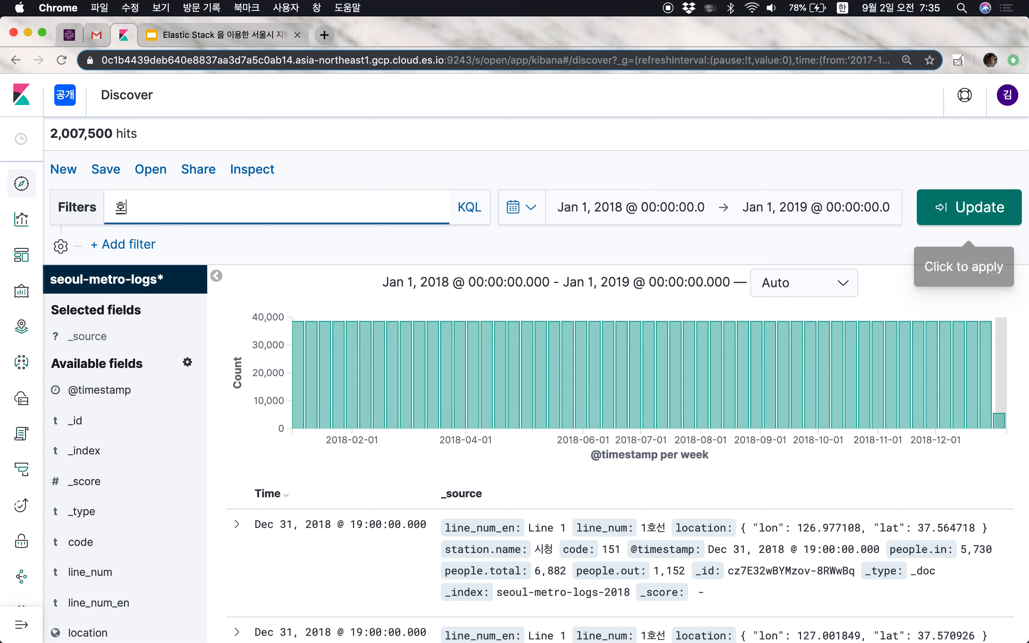
key(BackSpace)
key(BackSpace)
key(BackSpace)
text(staion)
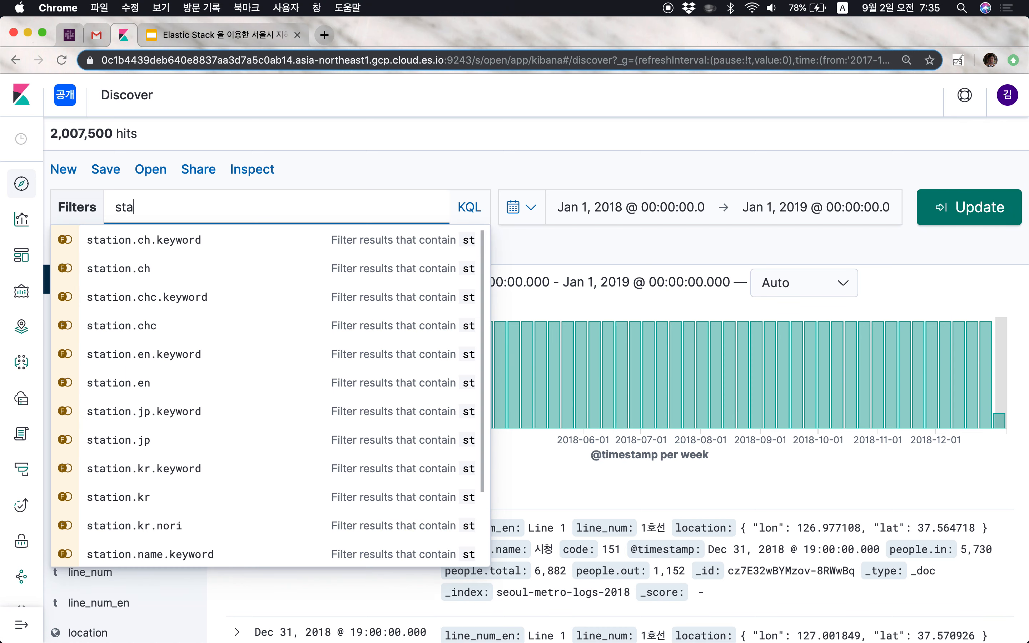
key(BackSpace)
key(BackSpace)
key(BackSpace)
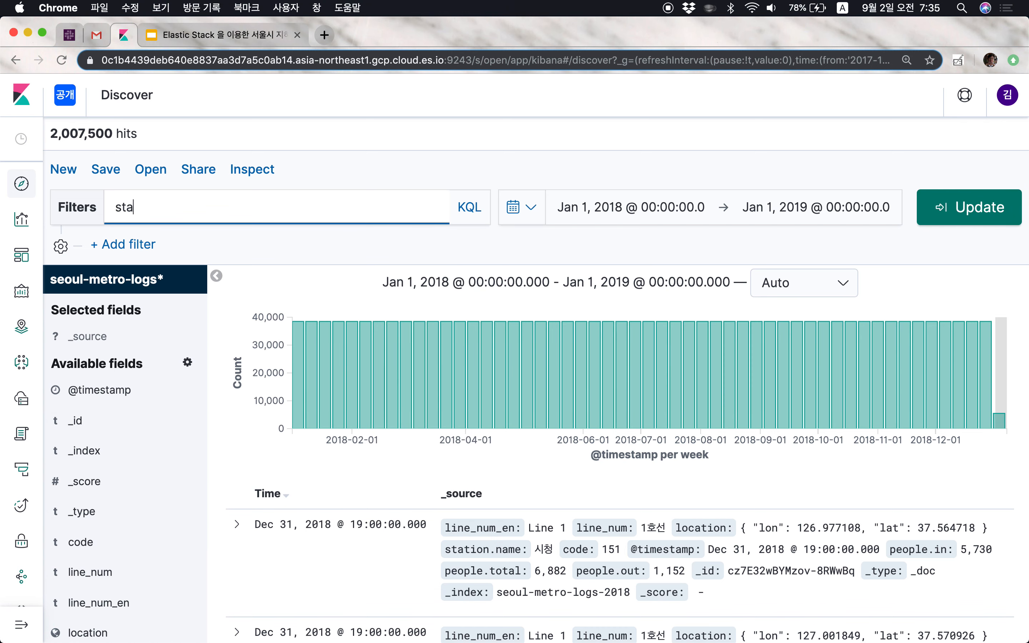
text(tion.)
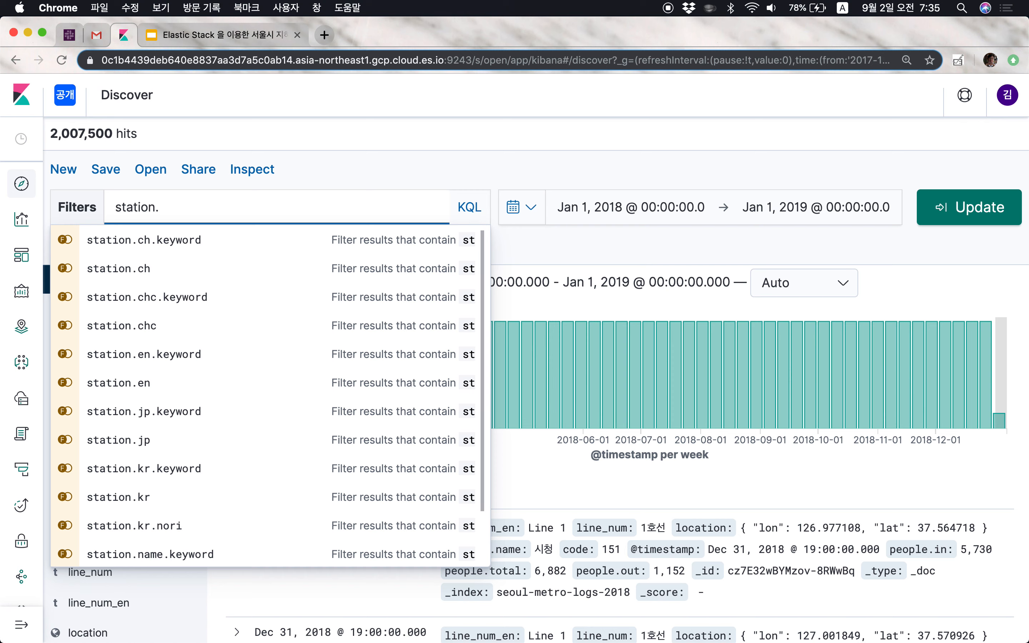
text(name)
- Extend the query's field name to station.name.no and run the search
text(,)
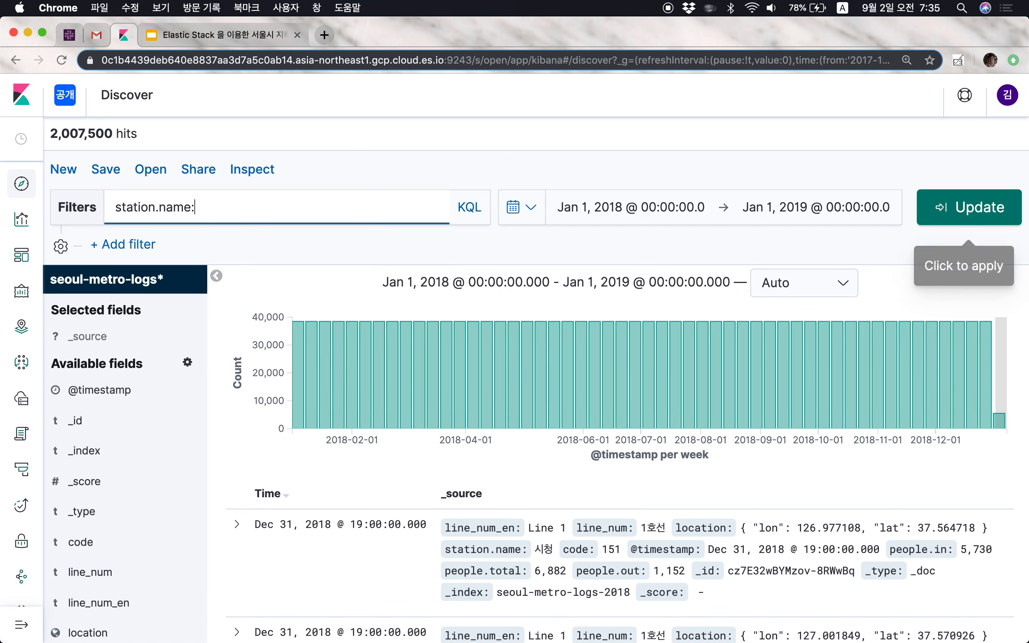
key(BackSpace)
text(,no)
key(BackSpace)
key(BackSpace)
key(BackSpace)
text(.no)
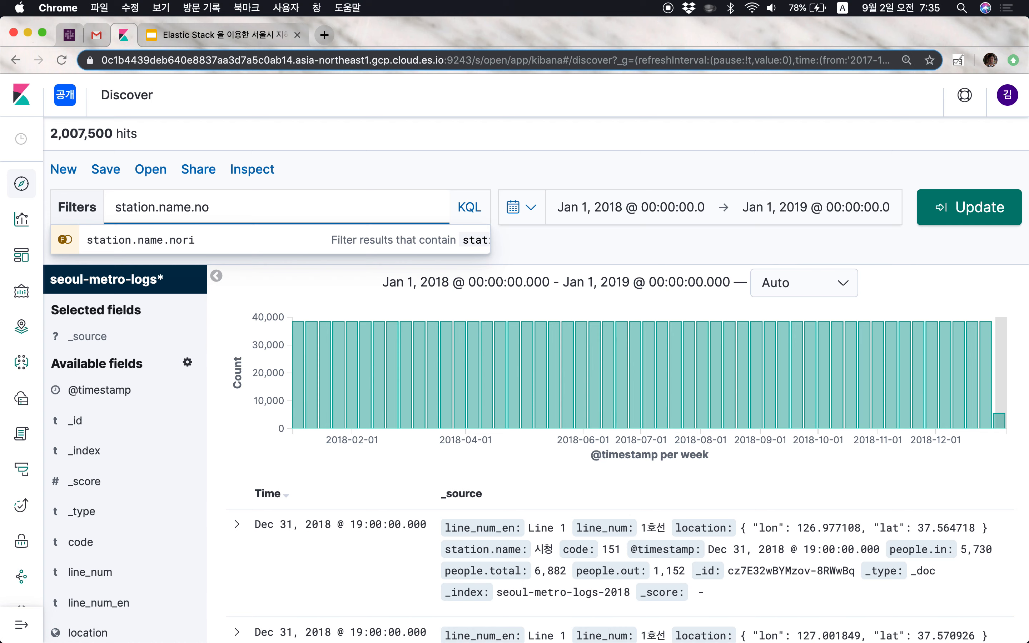
key(Return)
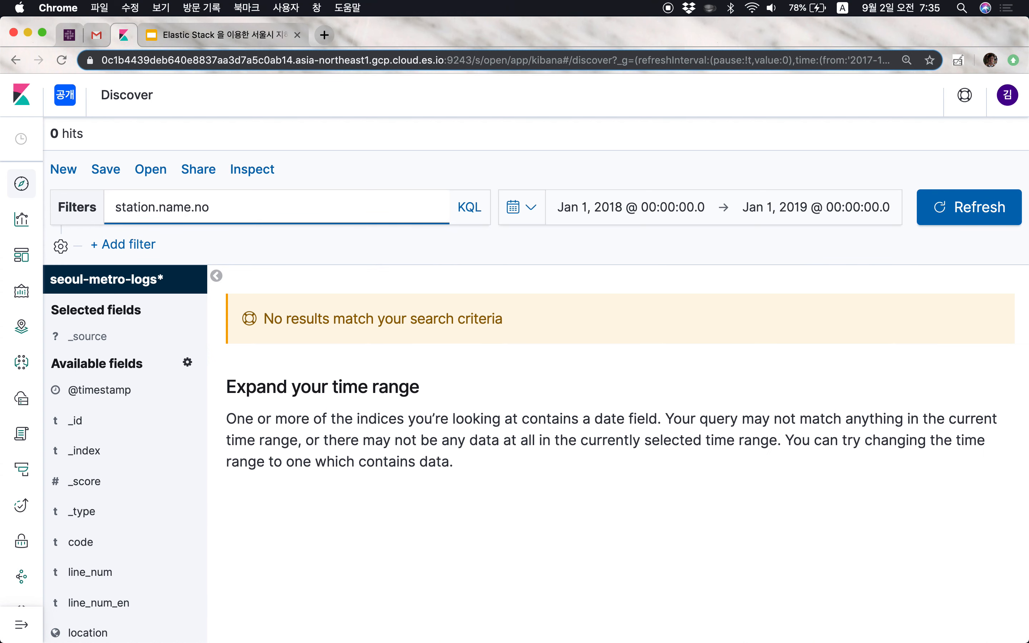
- Complete the query as station.name.nori : "홍대" and run the search
text(ri)
click(138, 241)
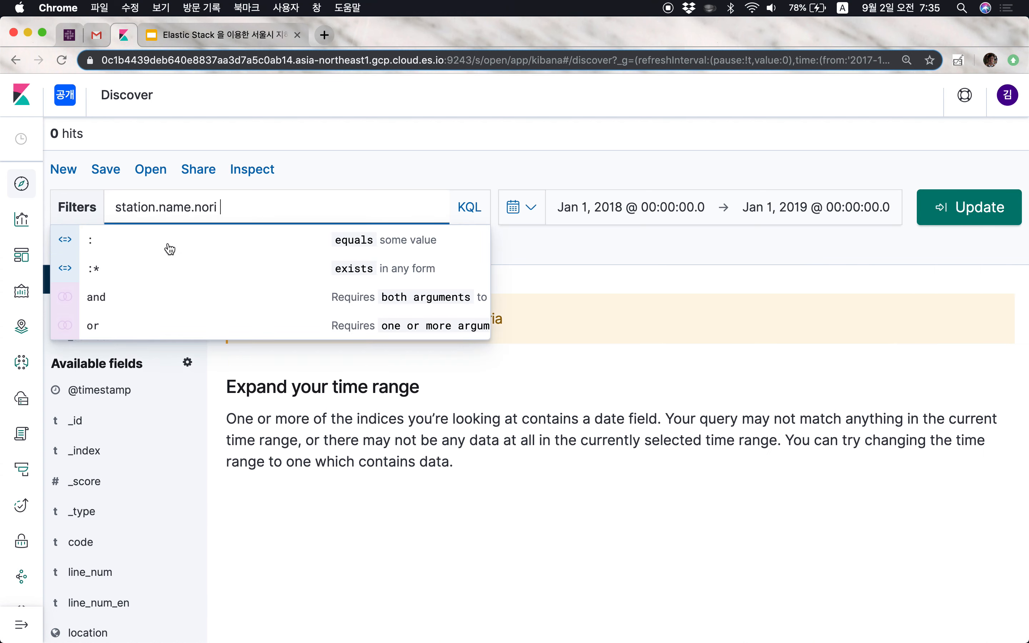
click(138, 241)
text("호")
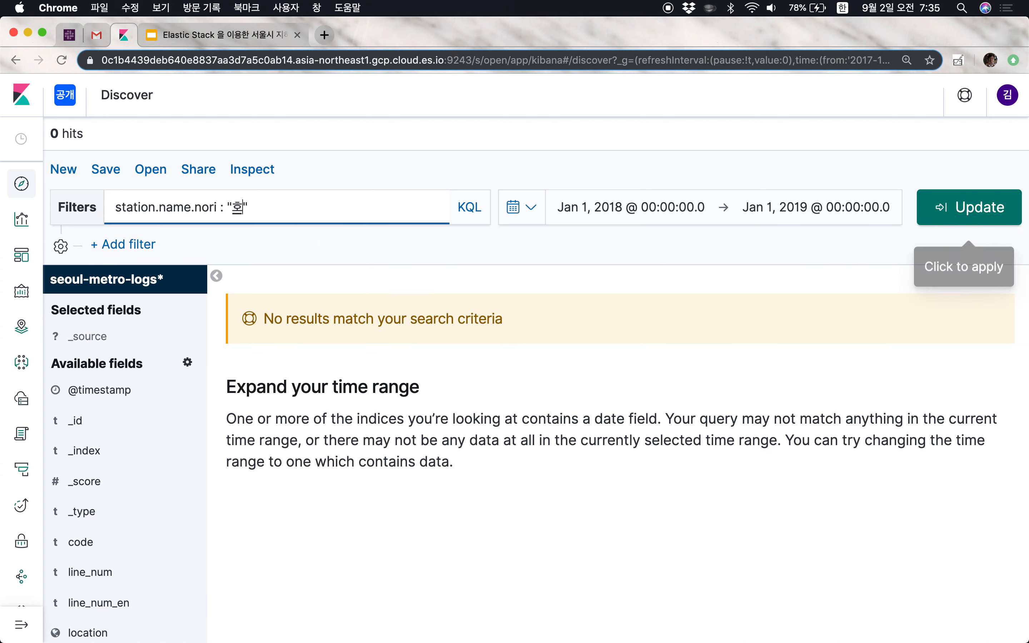
text(ㅇ대)
key(Return)
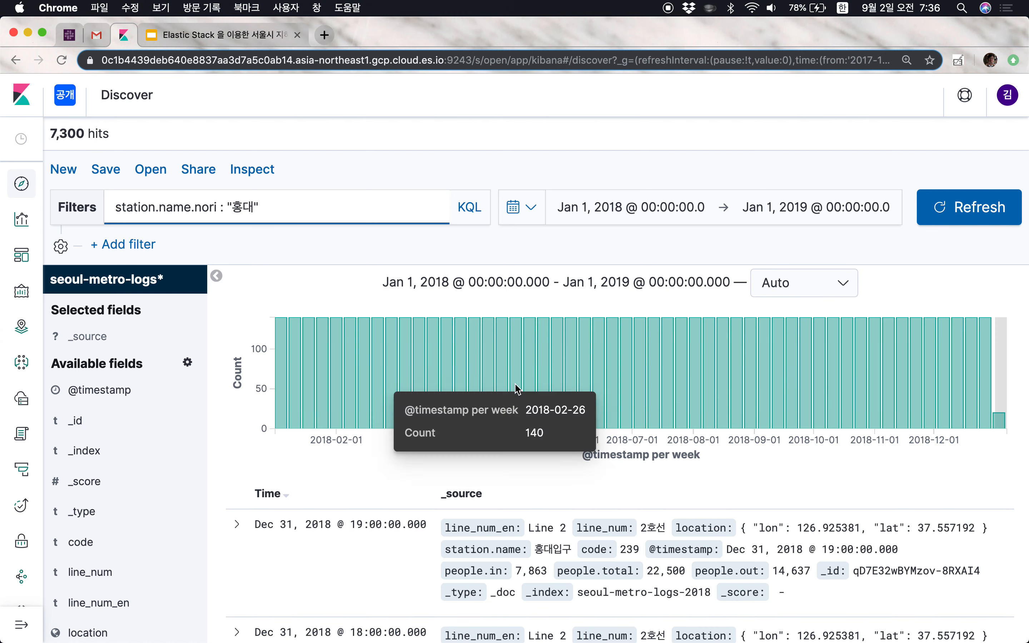
- Review the documents matching the 홍대 query and check the query text
scroll(687, 551, down, 3)
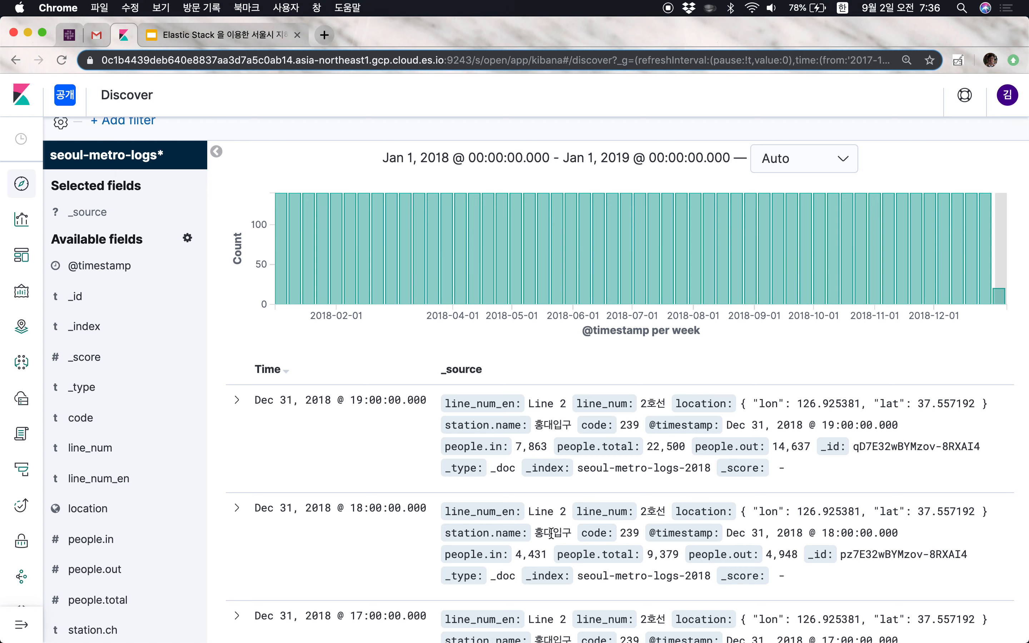
scroll(561, 438, up, 3)
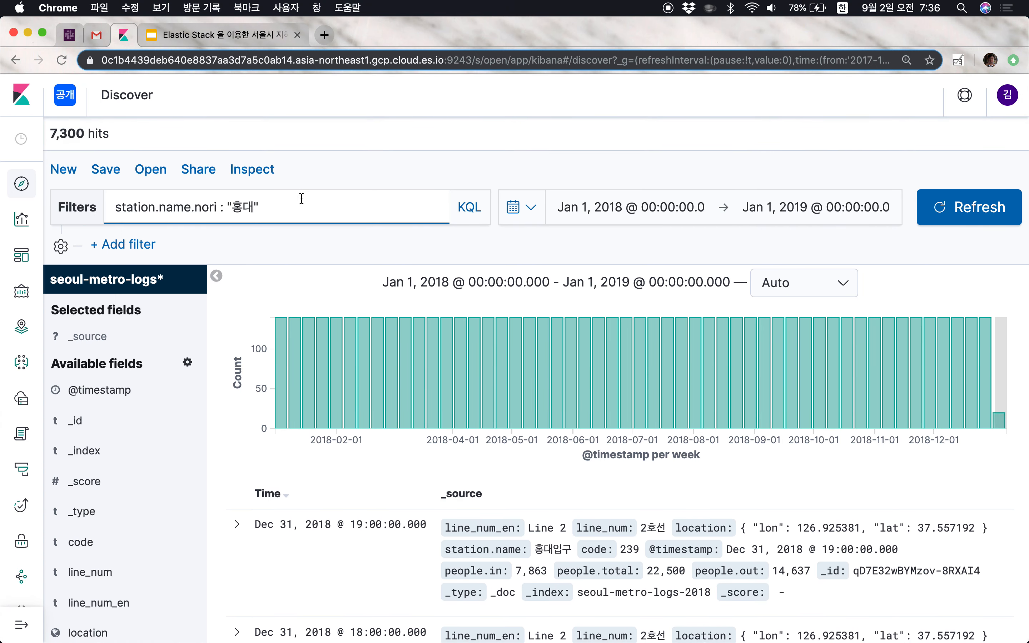
click(290, 210)
triple_click(290, 210)
click(290, 210)
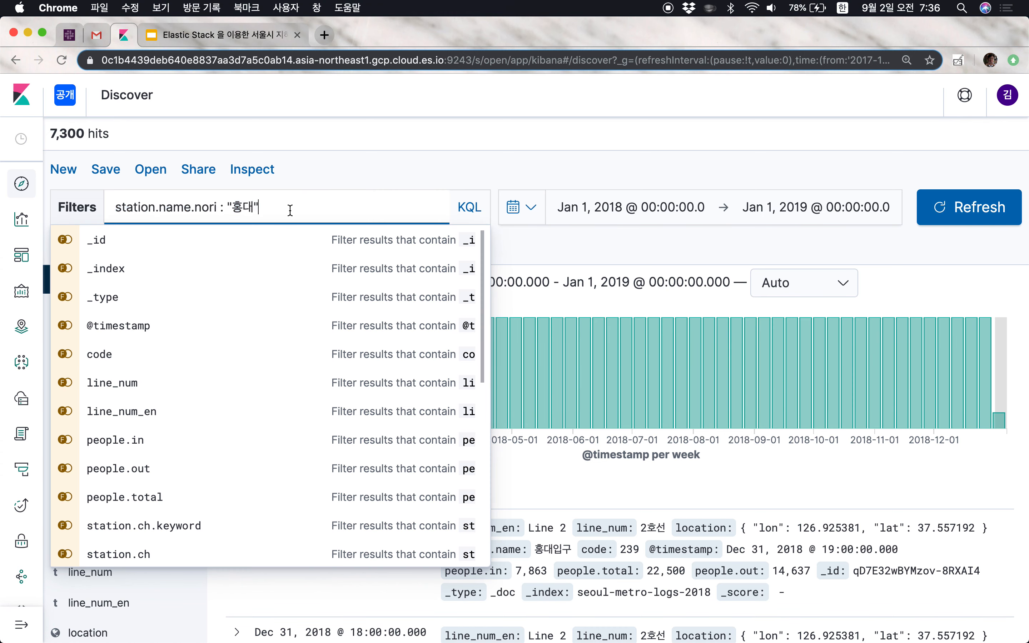
click(330, 178)
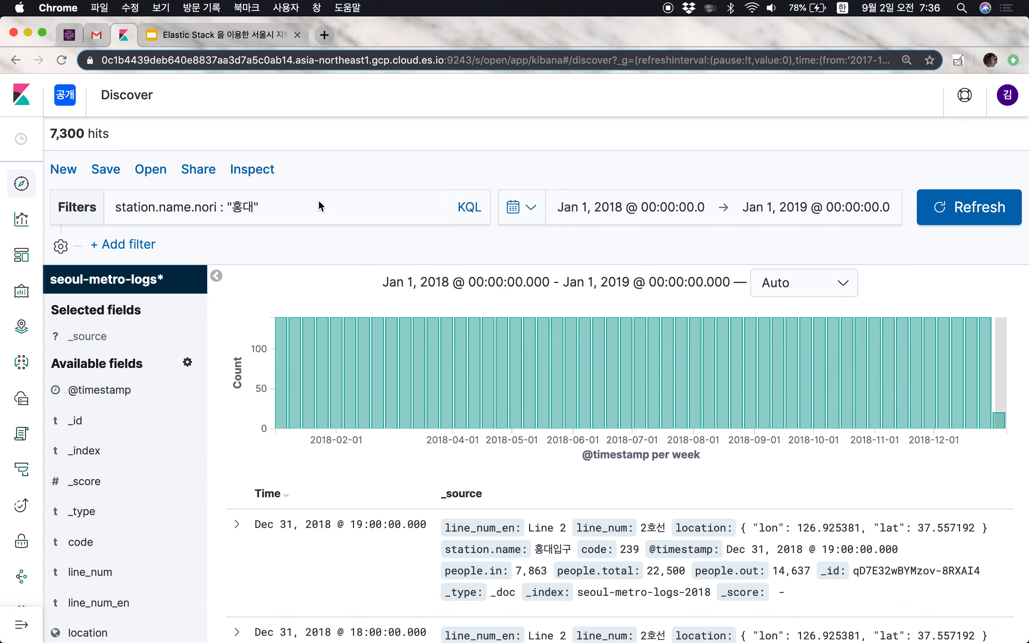
- Start a new filter on the people.in field with the operator "is between"
click(132, 245)
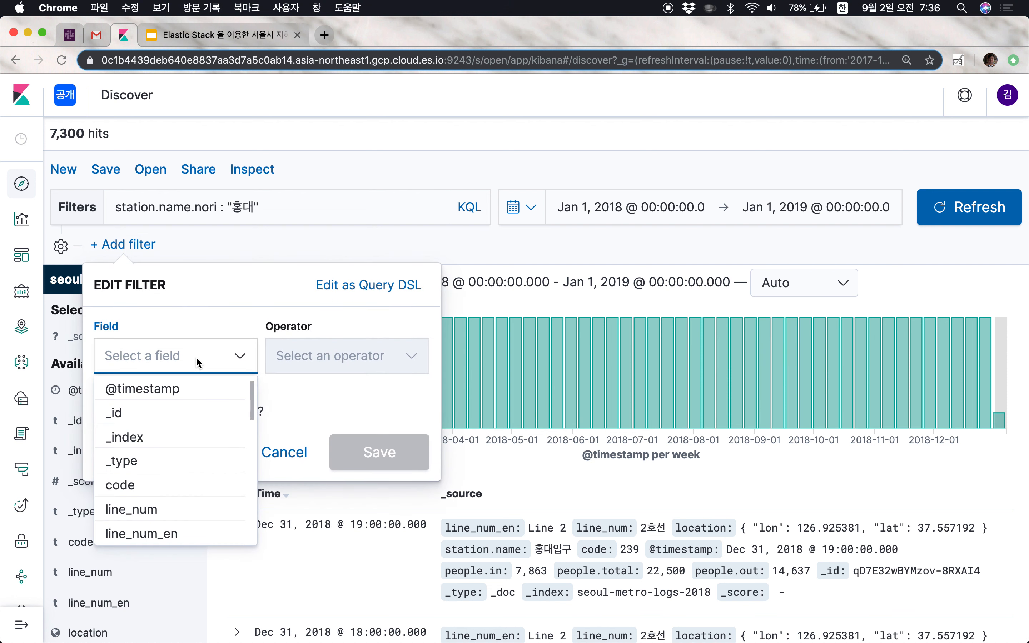
scroll(196, 444, down, 3)
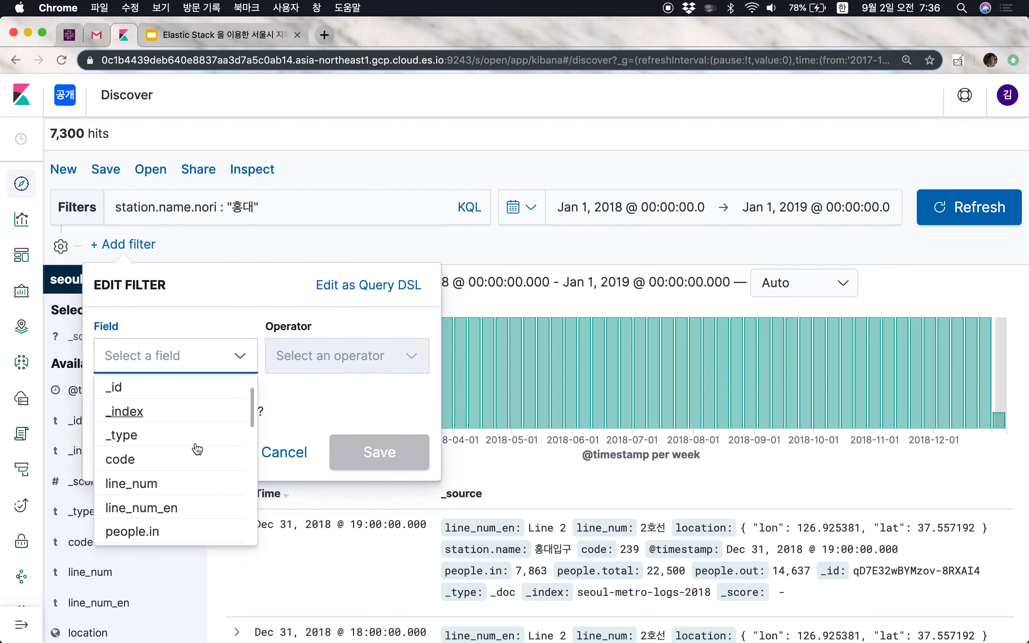
scroll(195, 442, down, 3)
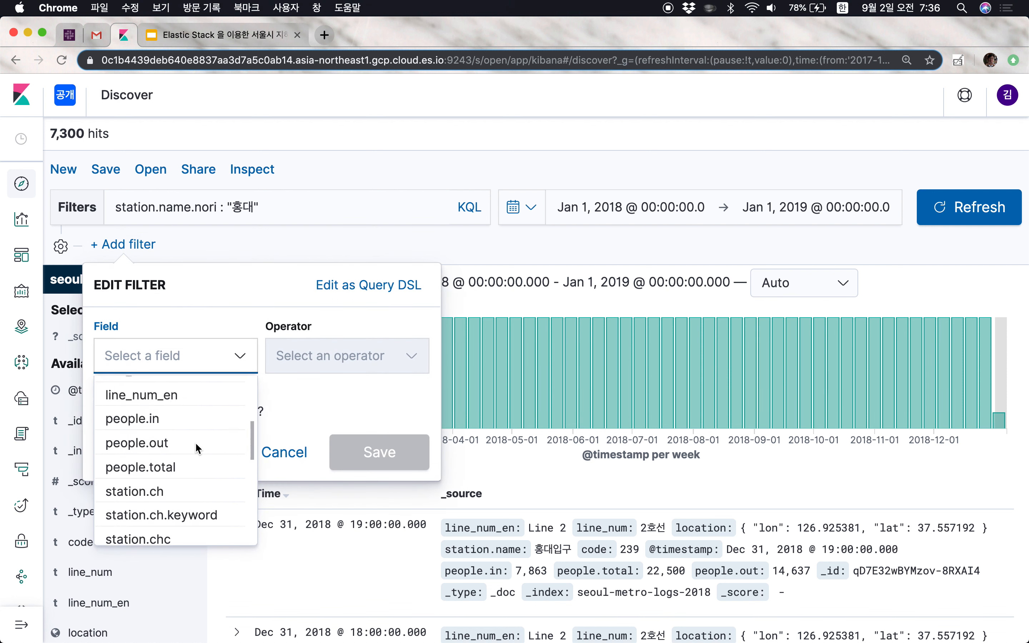
click(154, 423)
click(419, 359)
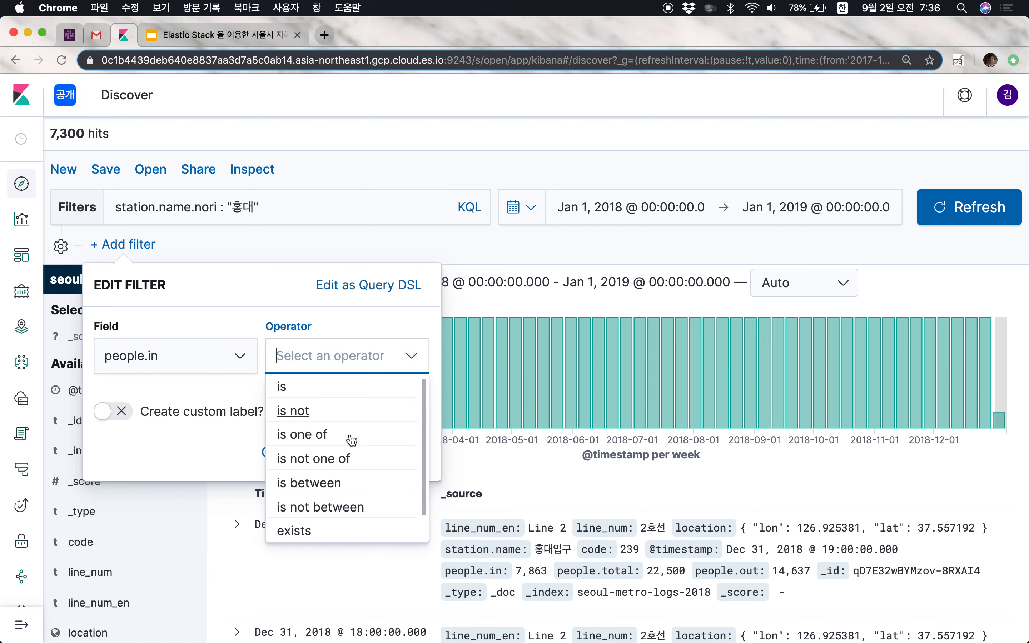
scroll(335, 455, down, 1)
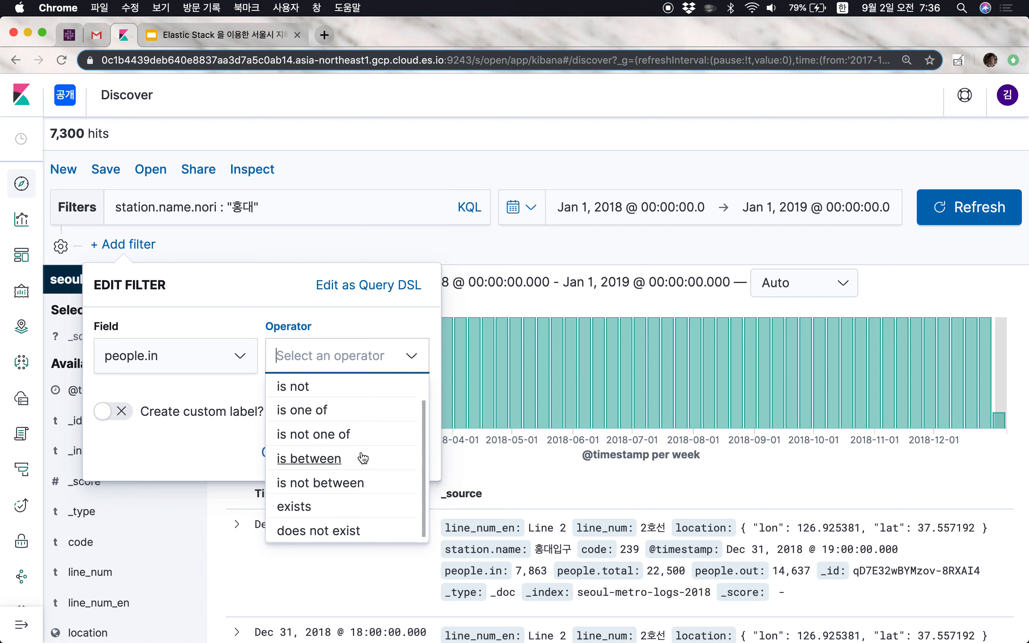
scroll(355, 468, up, 1)
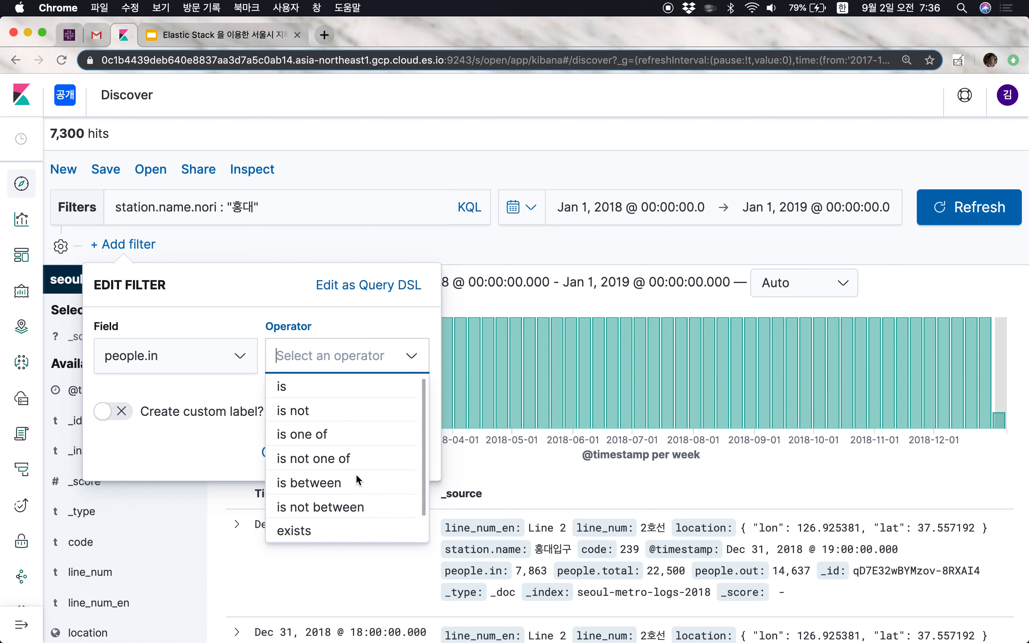
click(327, 481)
- Set the people.in filter range from 0 to 1000 and save the filter
click(163, 426)
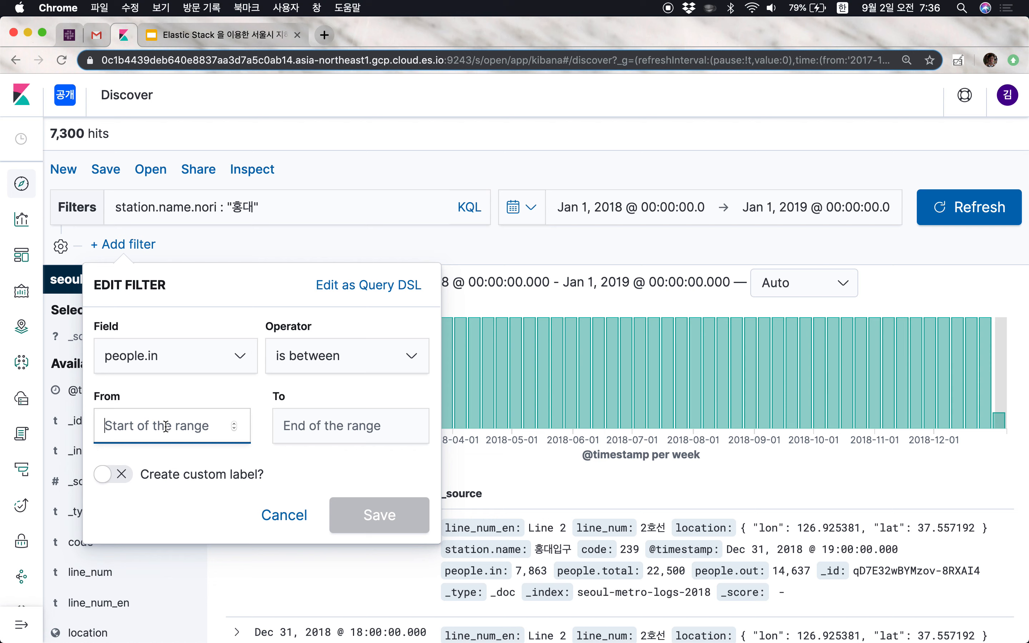
text(0)
click(303, 426)
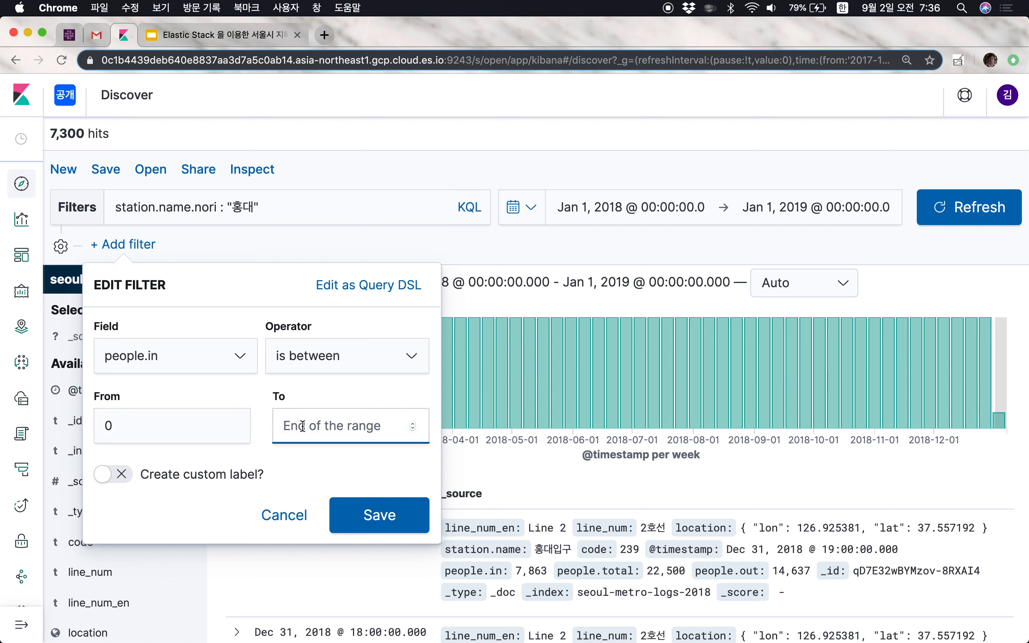
text(1,)
text(000)
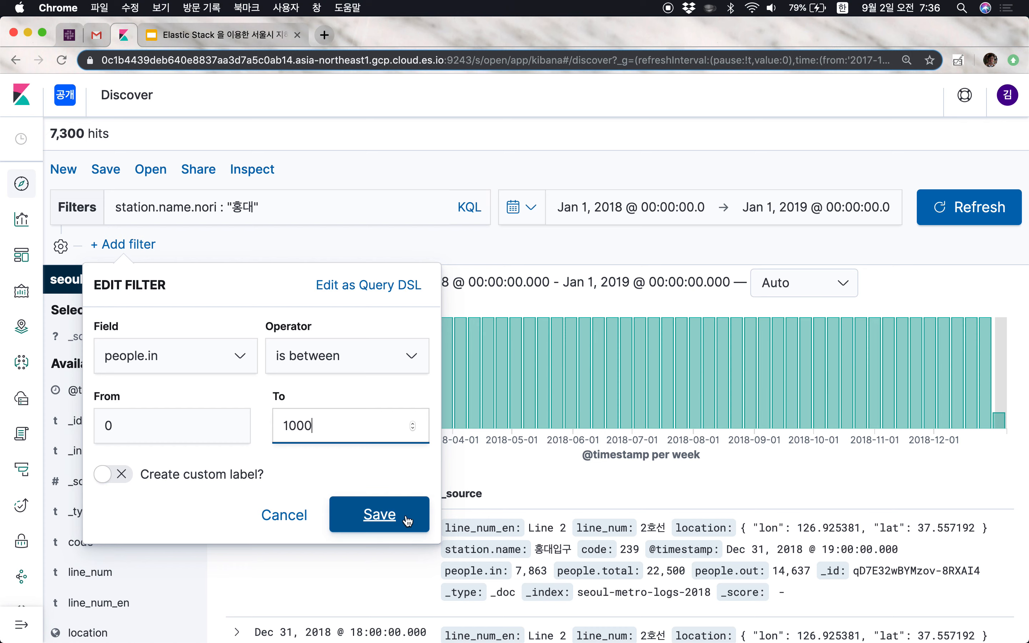
click(387, 516)
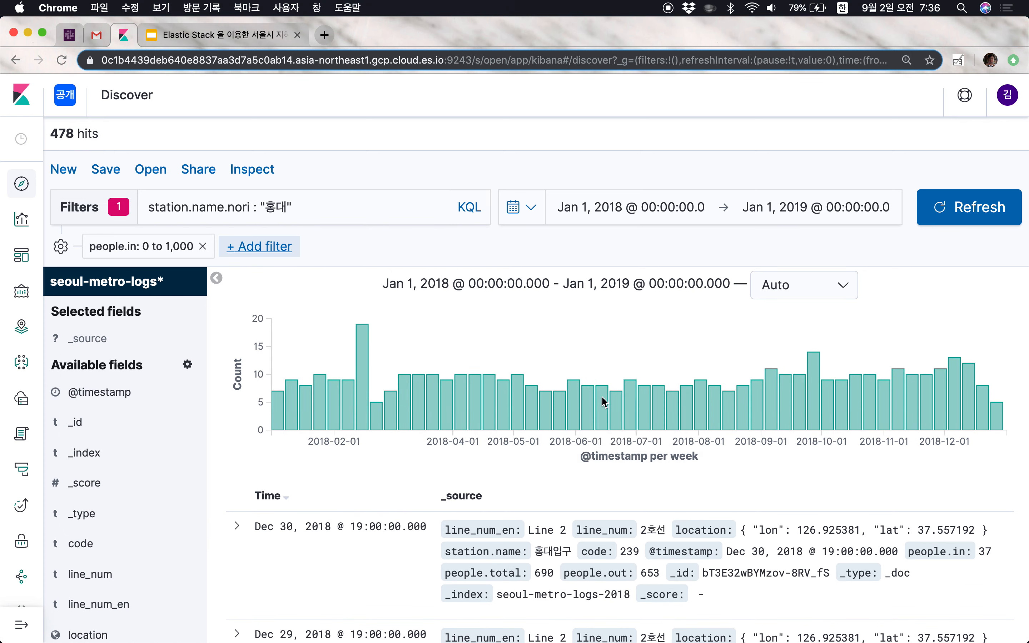
- Expand the first document in the filtered results and examine its fields
scroll(338, 384, down, 3)
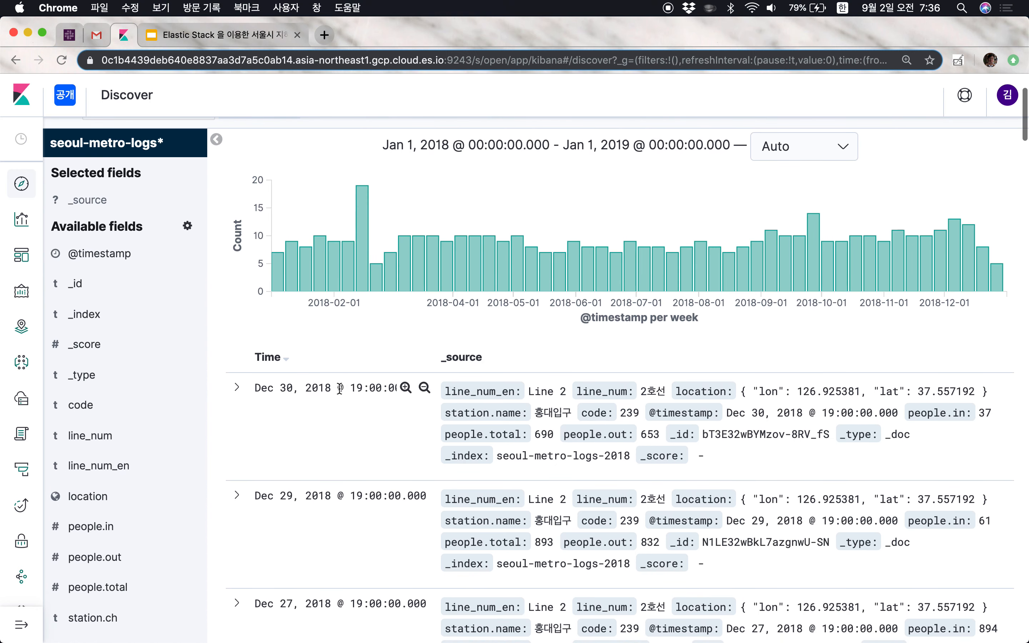
scroll(338, 387, up, 3)
scroll(324, 339, down, 7)
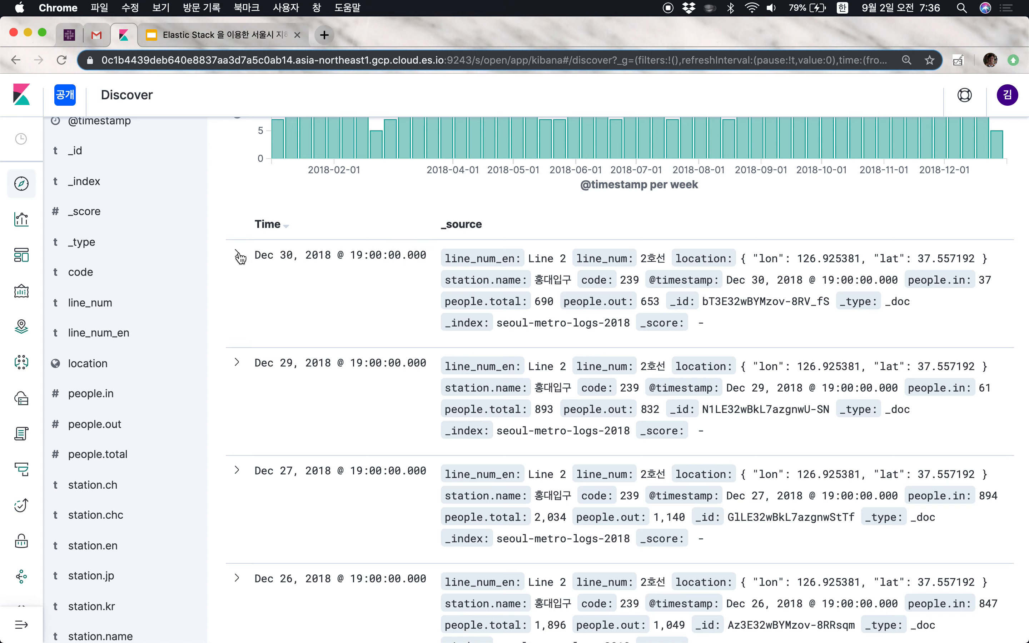
click(238, 255)
scroll(371, 423, down, 5)
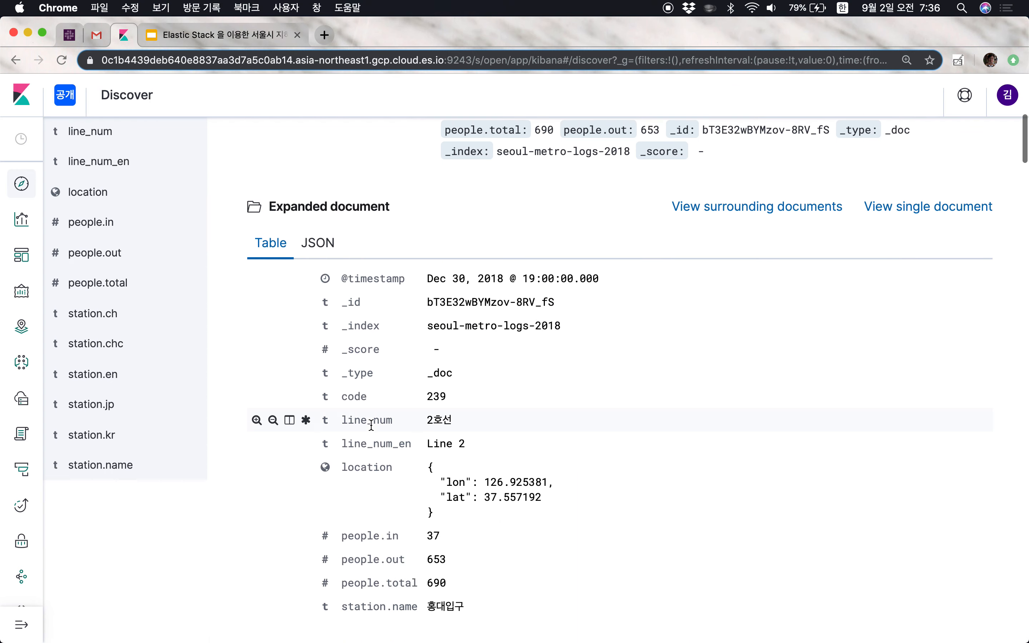
scroll(451, 444, up, 15)
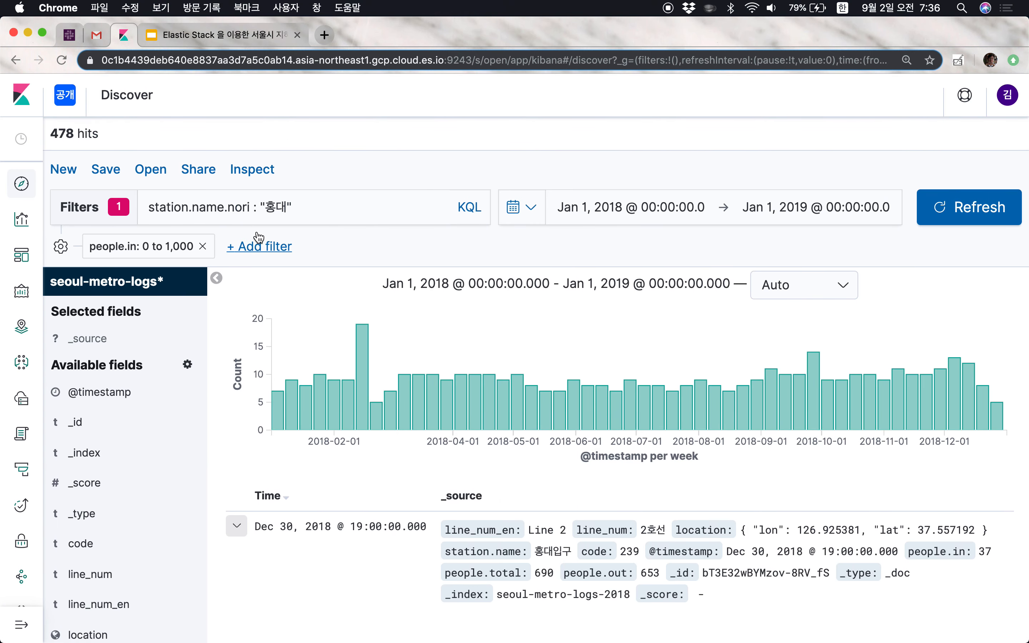
- Clear the station.name.nori query and rerun the search with only the people.in filter
click(335, 209)
key(super+a)
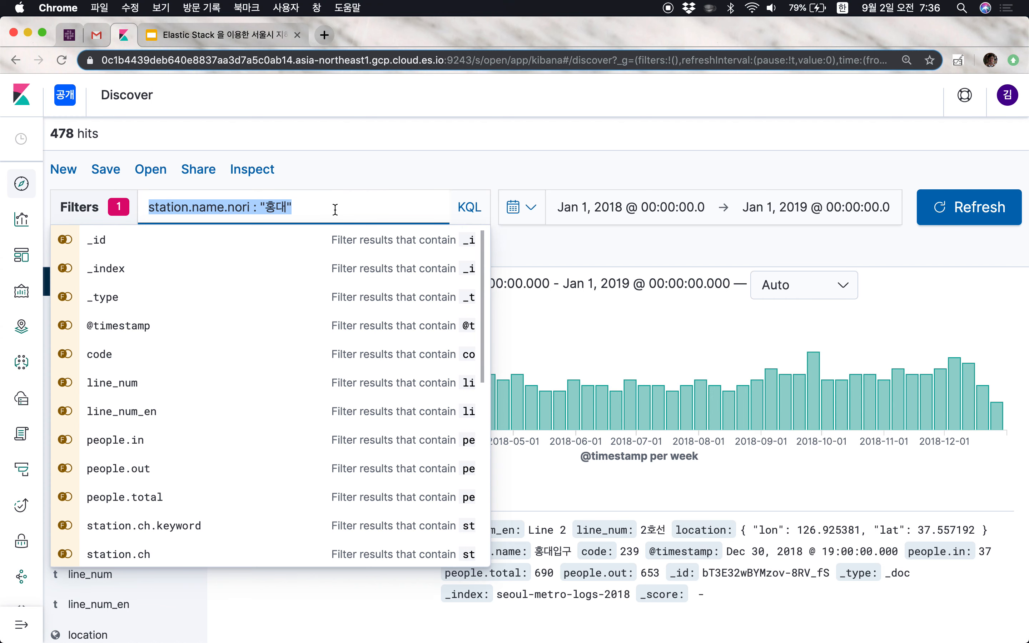
key(BackSpace)
key(Return)
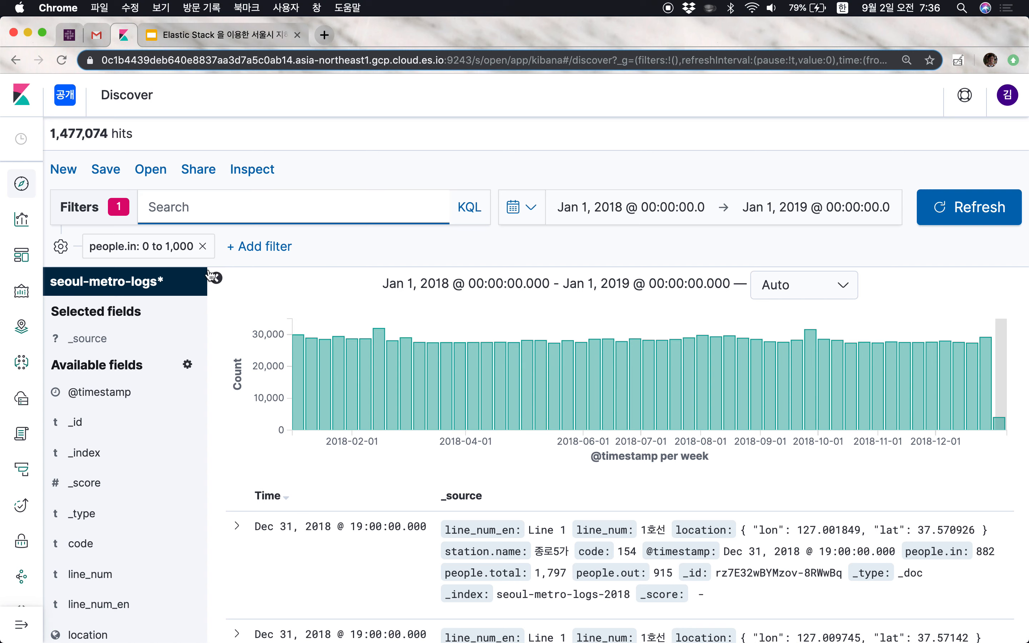
- Expand the second document, for 동대문 station, and filter the results for its line_num value 1호선
scroll(327, 299, down, 10)
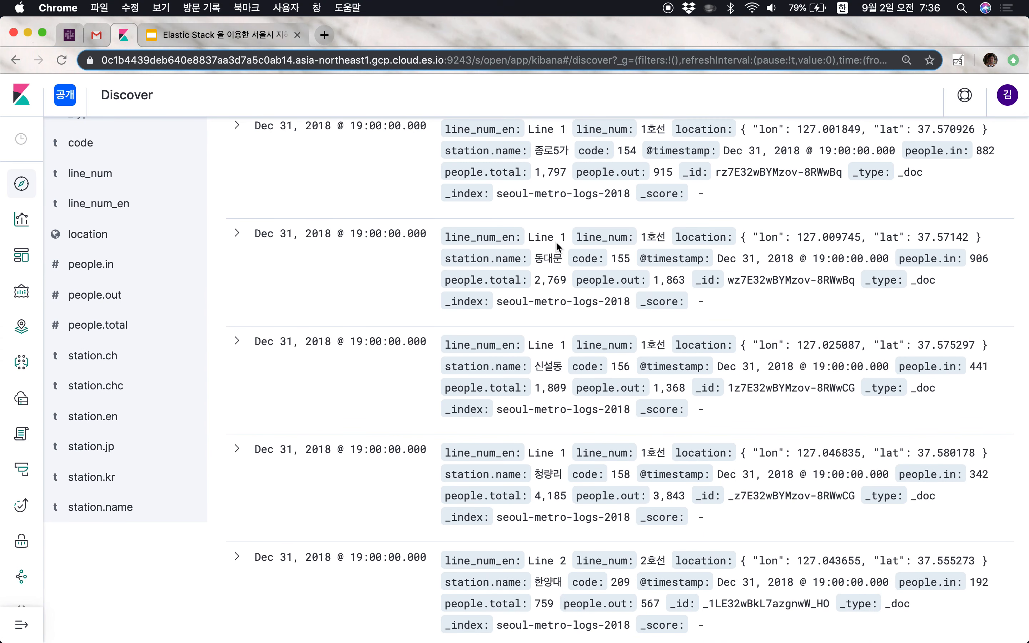
click(237, 232)
scroll(478, 398, down, 4)
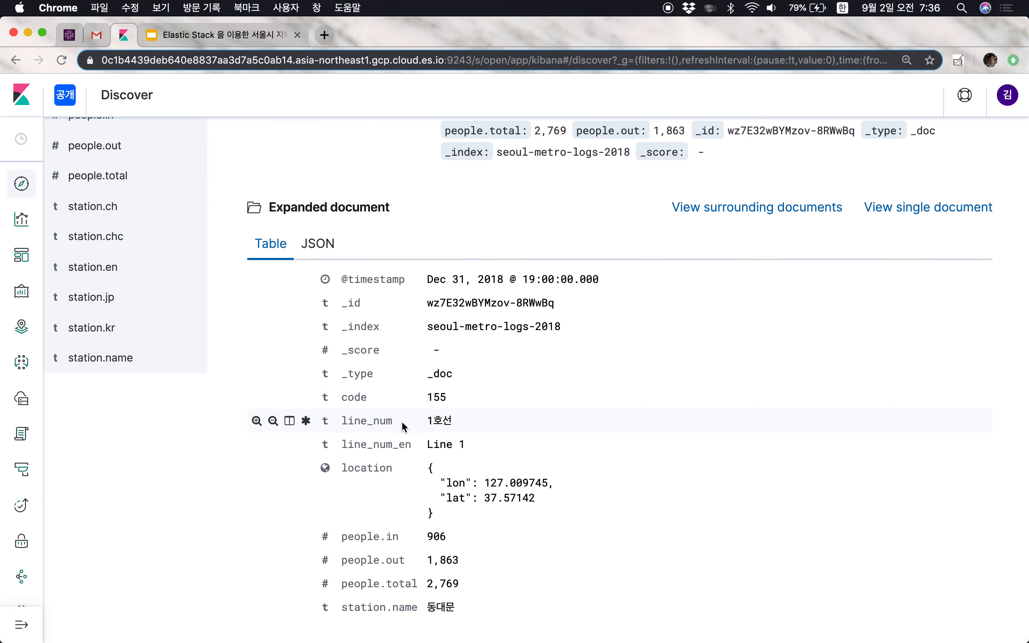
click(257, 421)
scroll(384, 255, up, 13)
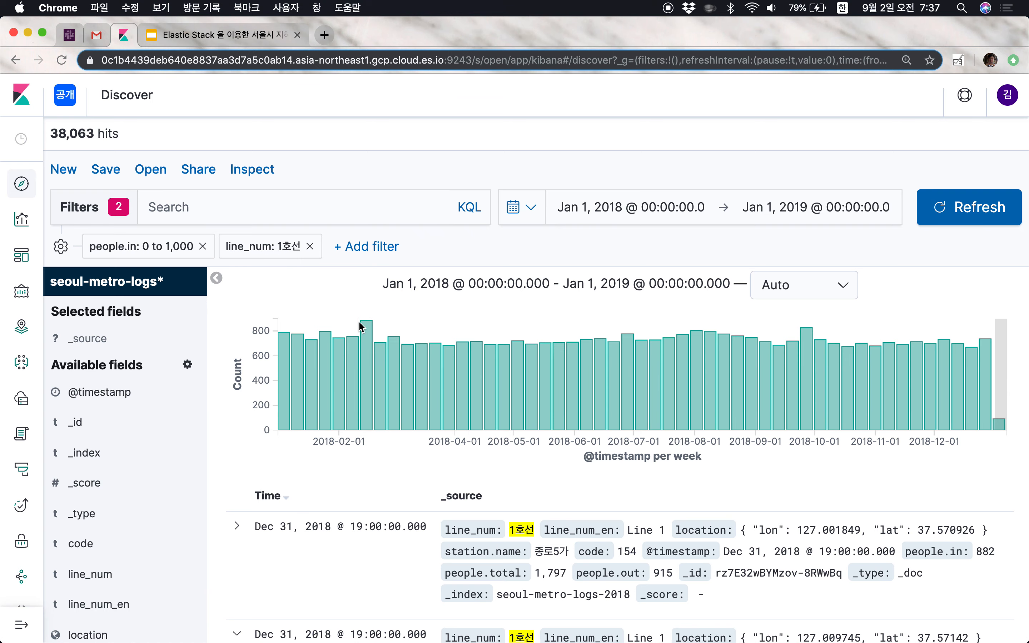
- Review the histogram and documents filtered to 1호선 and check the top values of the line_num field
scroll(424, 408, down, 2)
scroll(424, 409, down, 1)
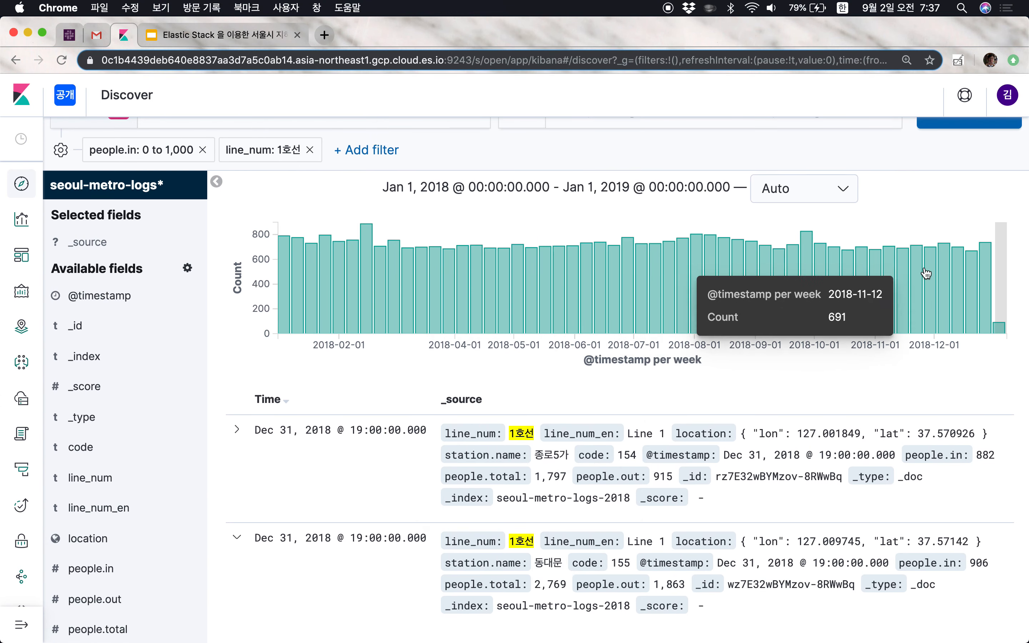
mouse_move(159, 293)
scroll(315, 357, down, 5)
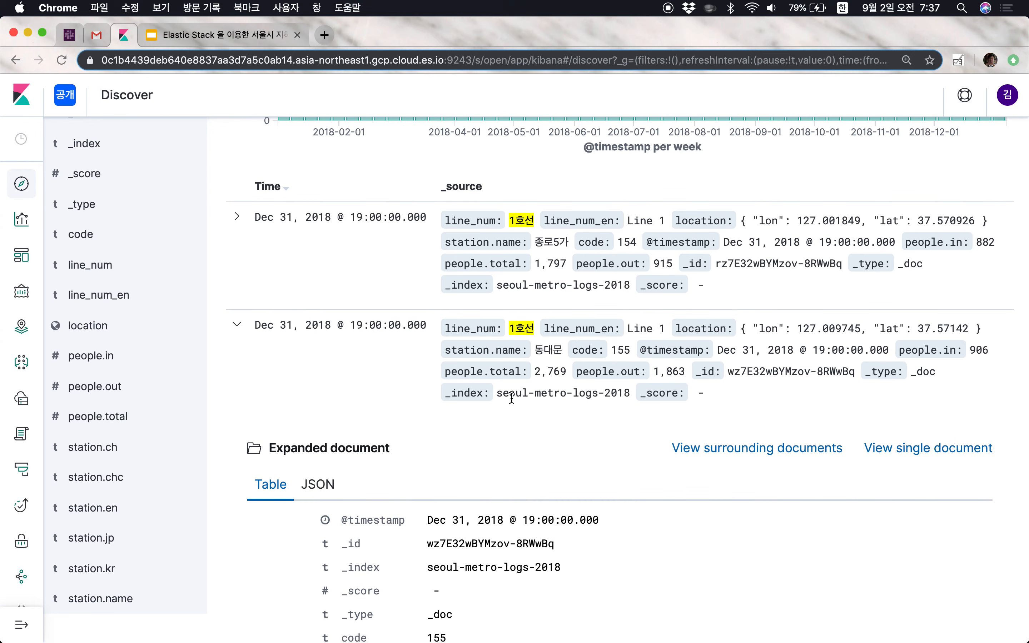
scroll(504, 364, up, 1)
scroll(191, 383, down, 2)
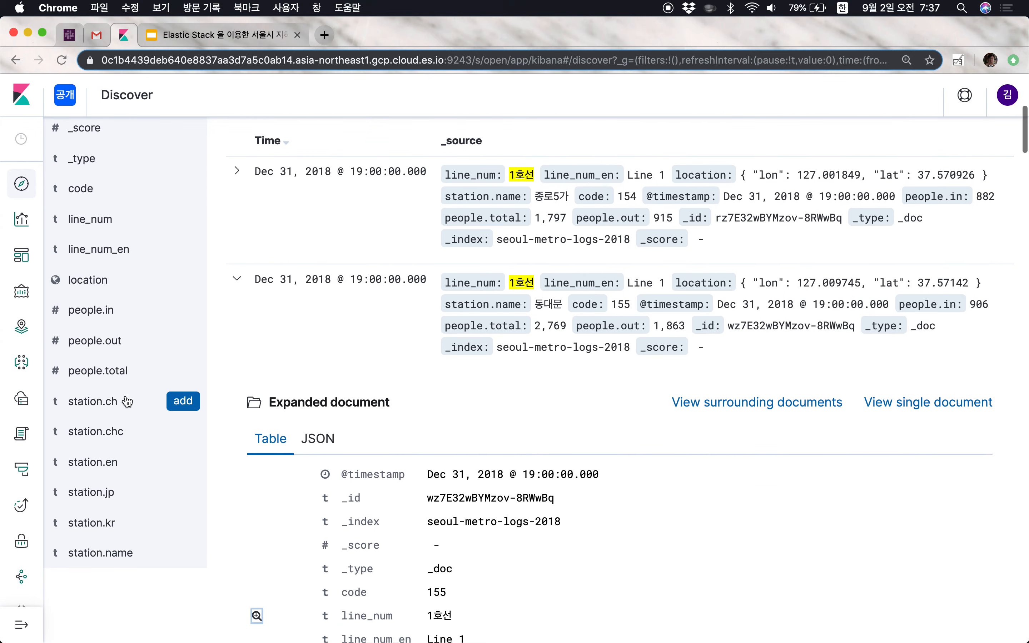
scroll(123, 382, up, 1)
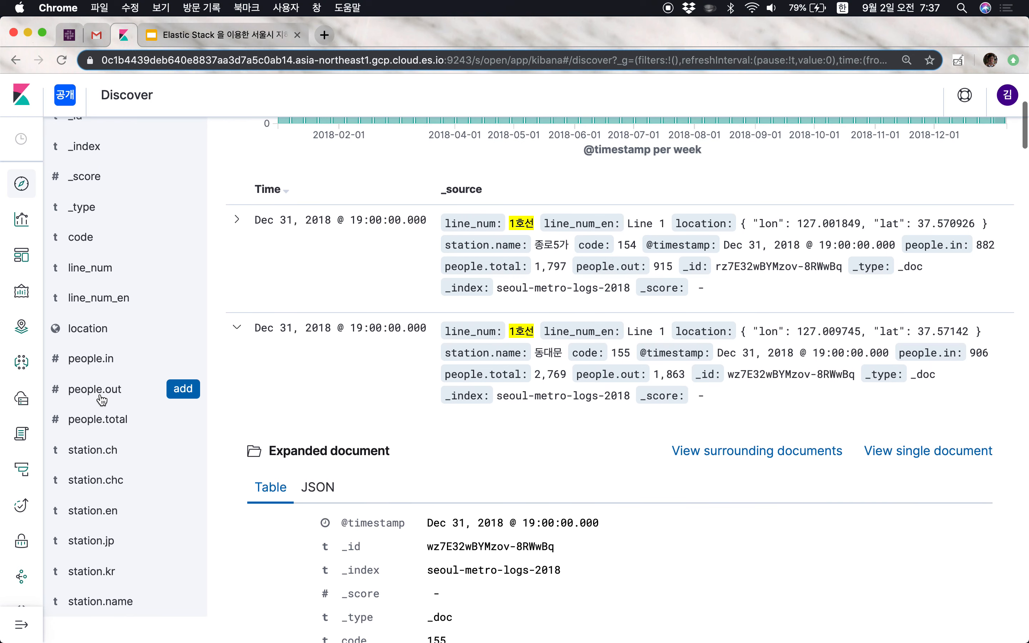
click(98, 272)
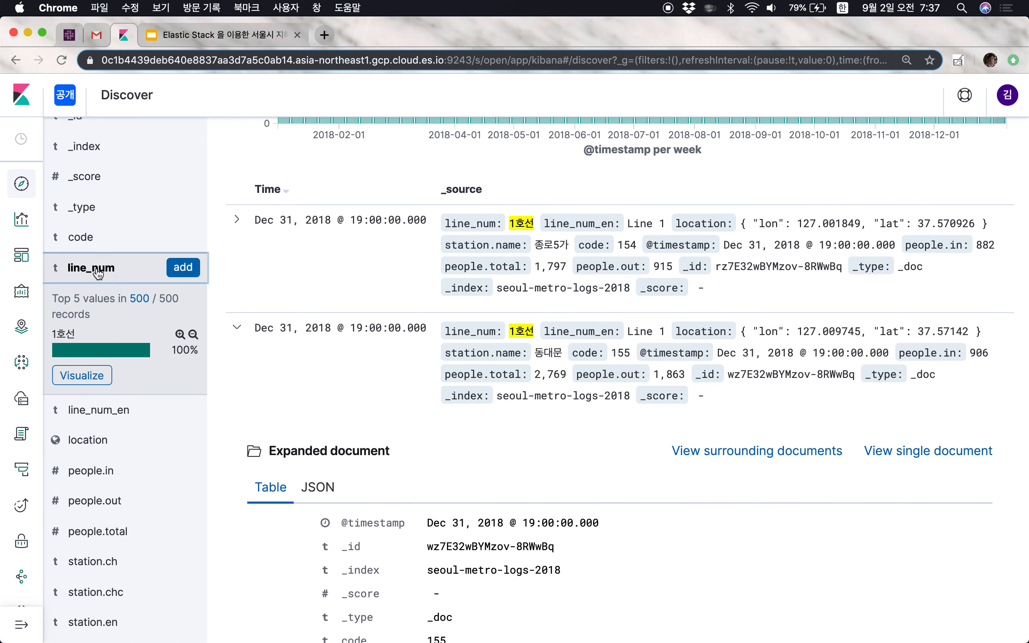
click(98, 272)
- Remove the line_num 1호선 filter and the people.in 0 to 1,000 filter
scroll(233, 196, up, 6)
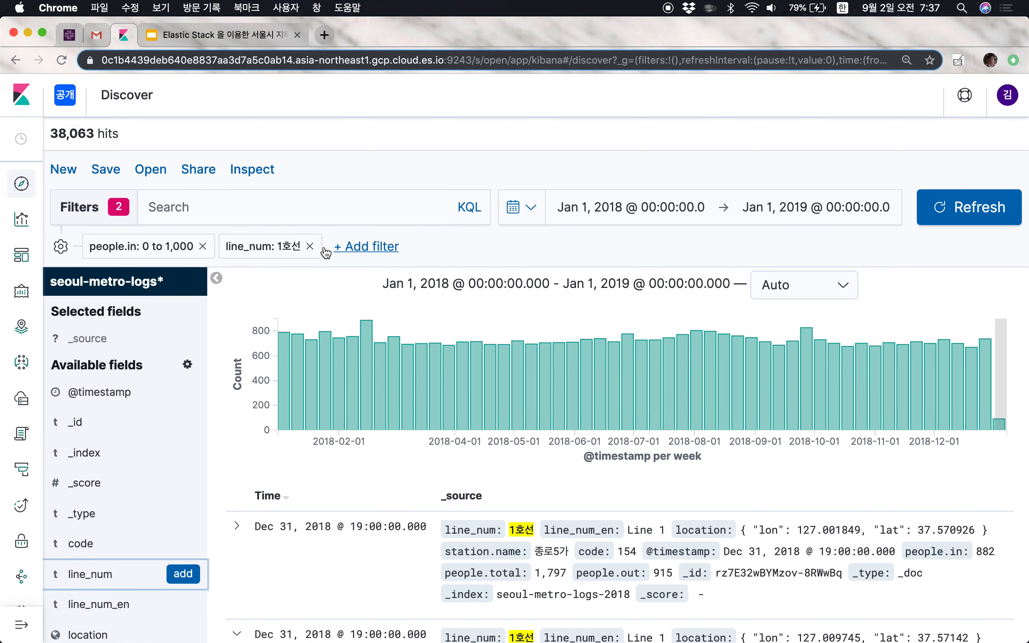
click(309, 246)
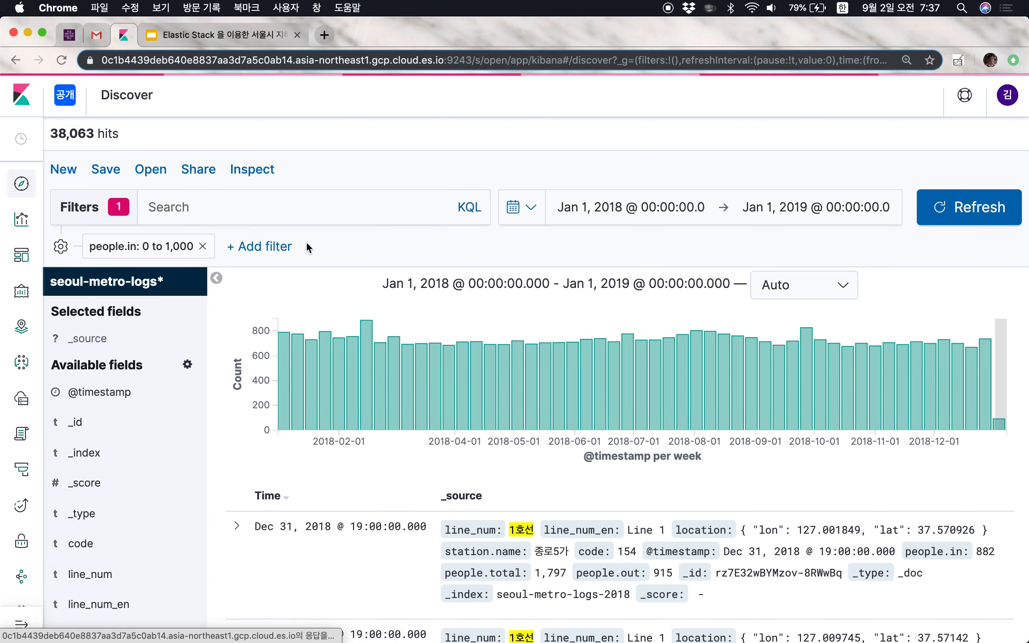
click(202, 248)
- Examine the top five values of the line_num field in the unfiltered data
scroll(176, 508, down, 5)
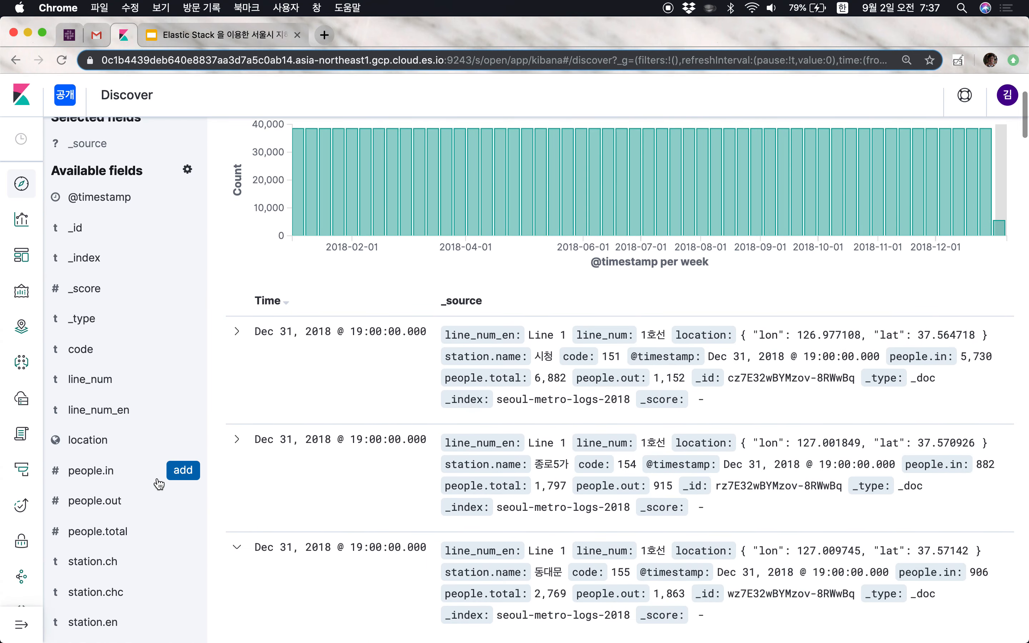
scroll(158, 484, down, 3)
click(100, 240)
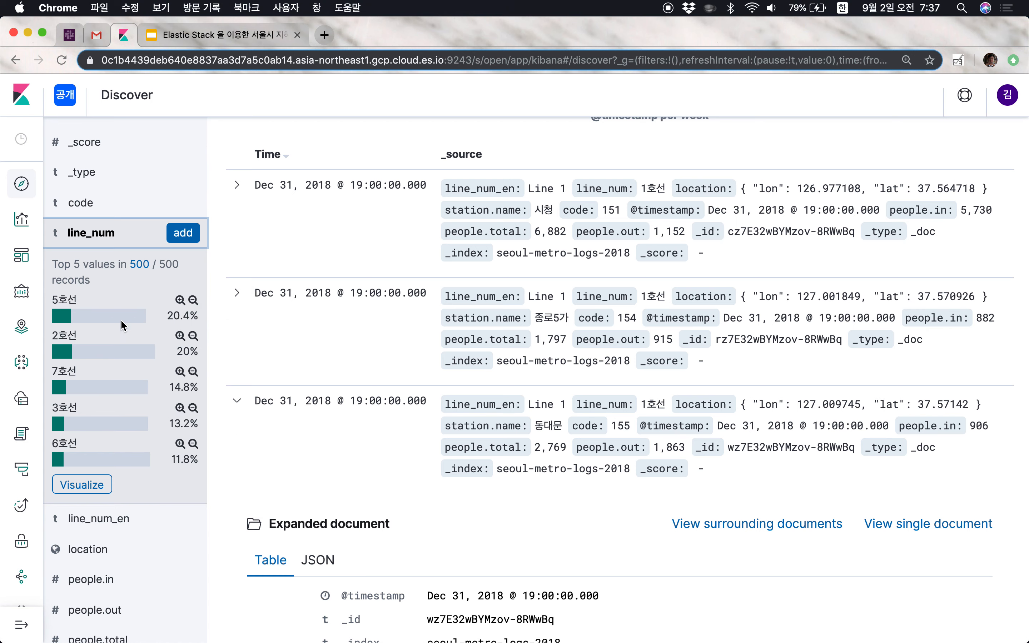
scroll(135, 467, down, 2)
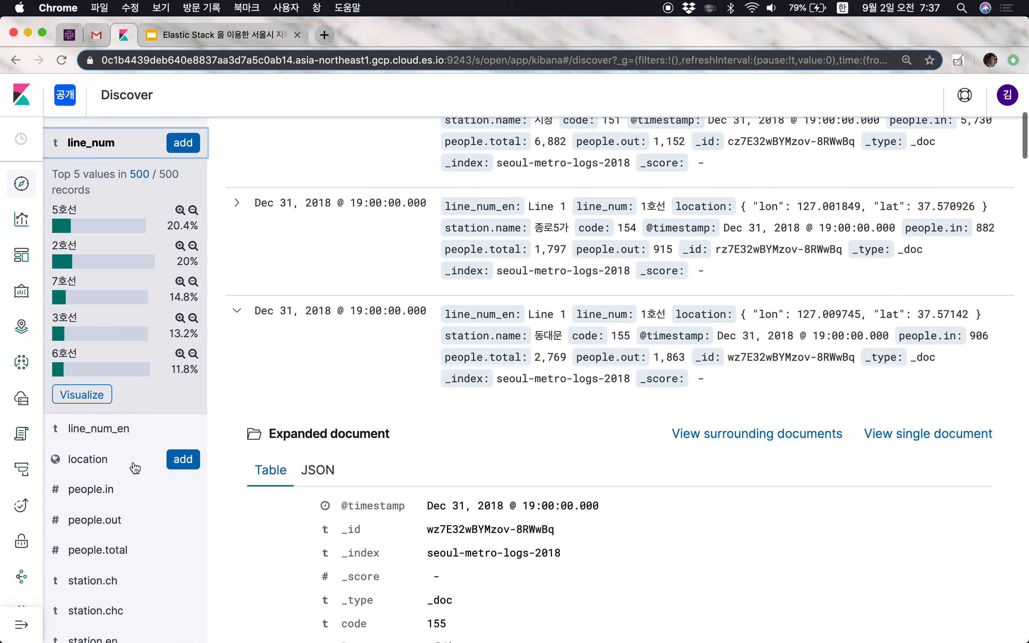
- Filter for 5호선 from the line_num top values and remove that filter again
click(181, 210)
scroll(369, 204, up, 10)
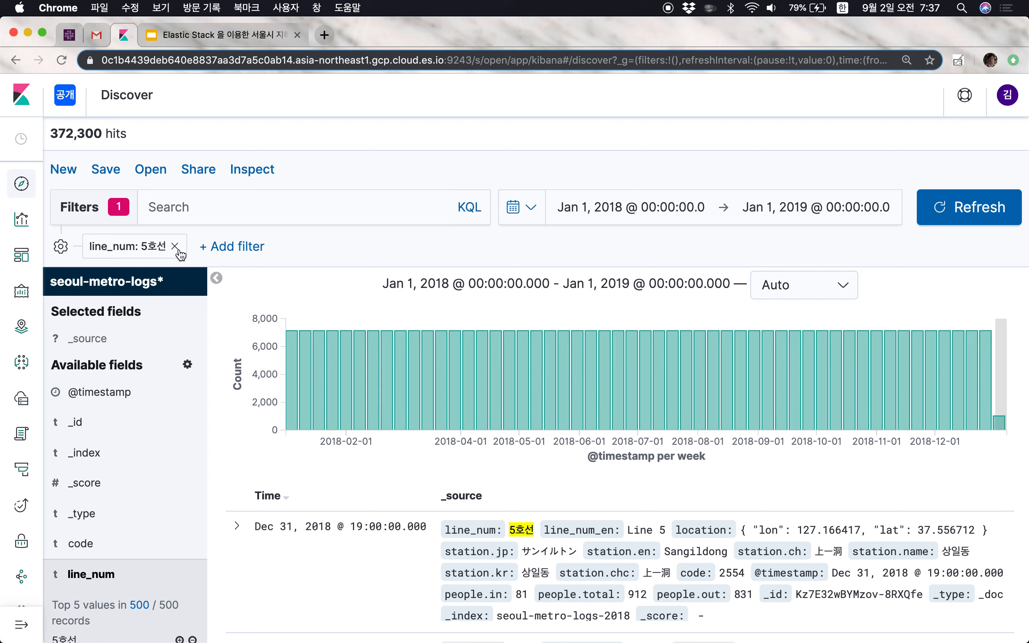
click(175, 246)
- Look through the available fields and unfiltered documents, and collapse the line_num top values
scroll(163, 463, down, 10)
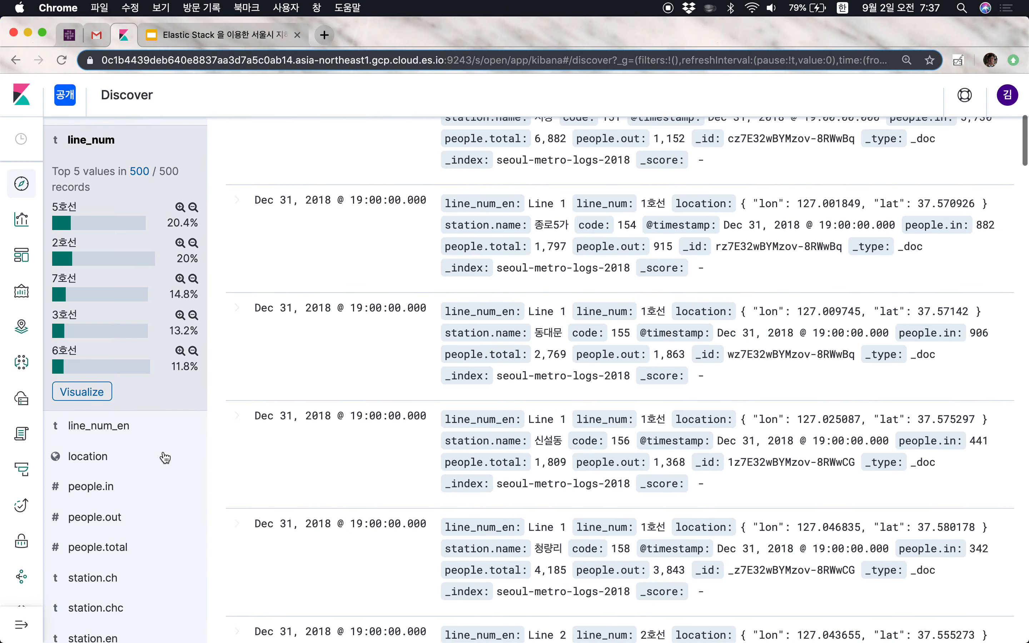
scroll(165, 457, down, 7)
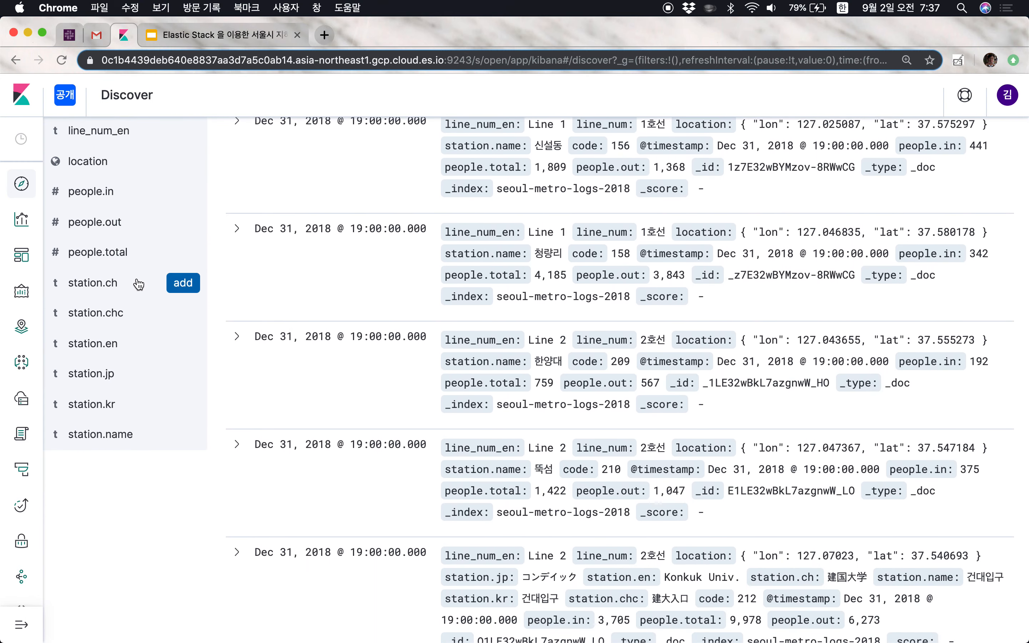
scroll(118, 487, up, 14)
scroll(118, 487, down, 3)
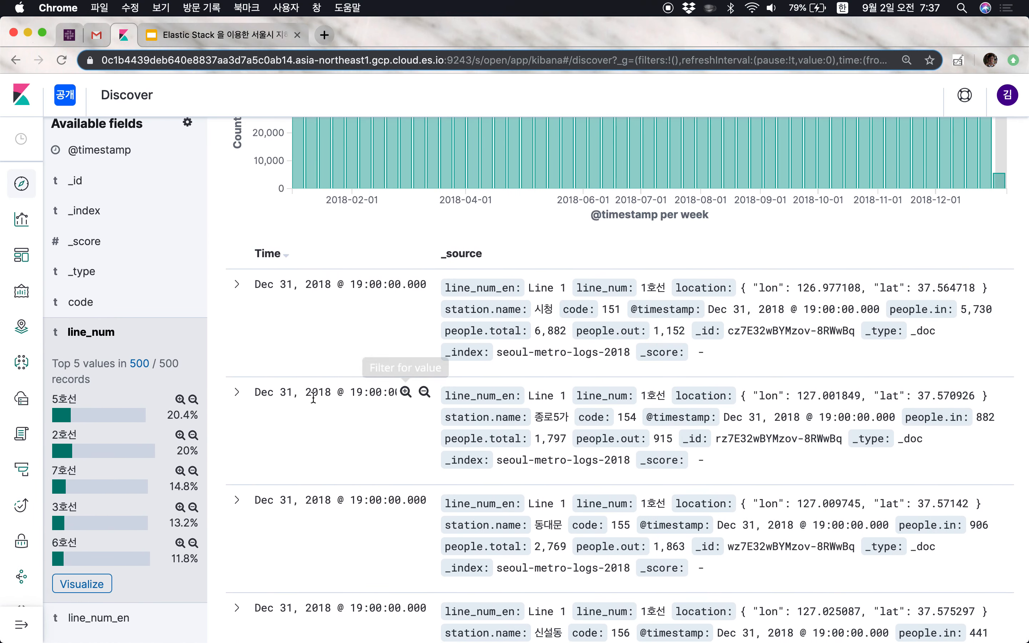
mouse_move(111, 340)
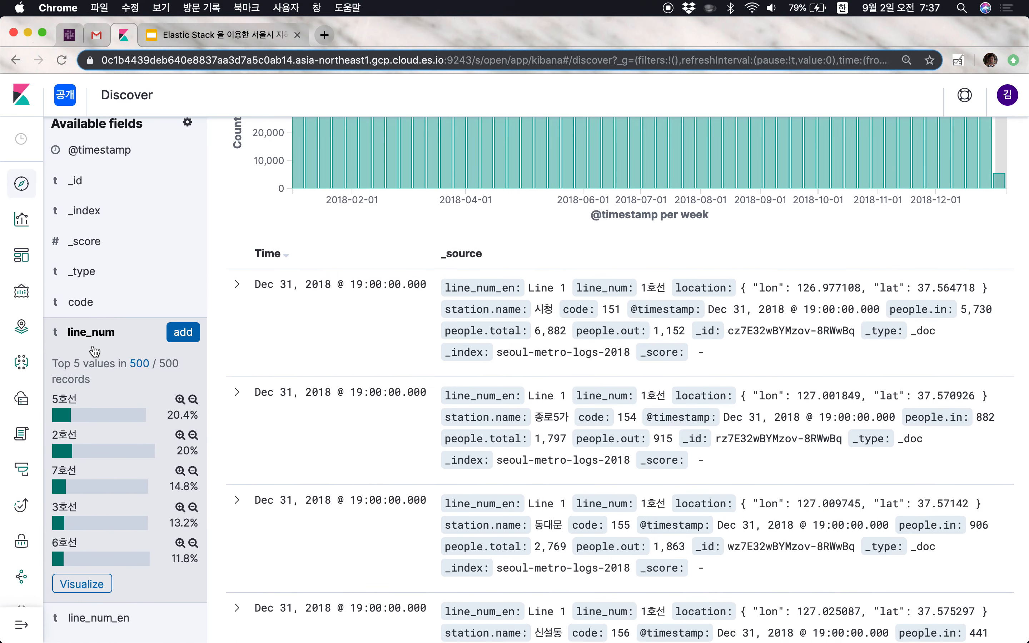
click(109, 335)
scroll(110, 336, down, 2)
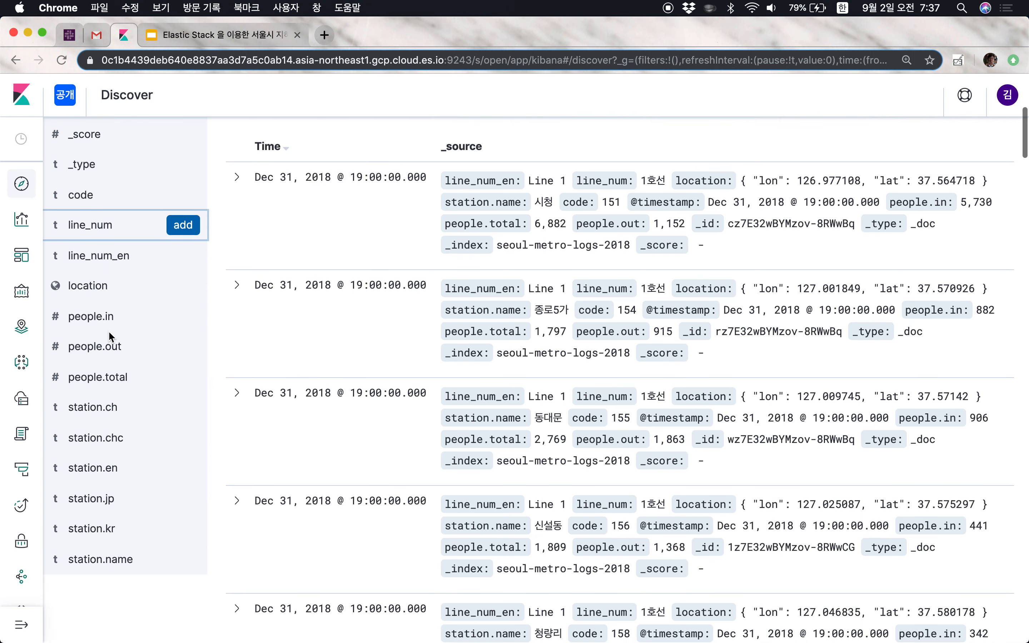
scroll(110, 335, up, 3)
mouse_move(113, 366)
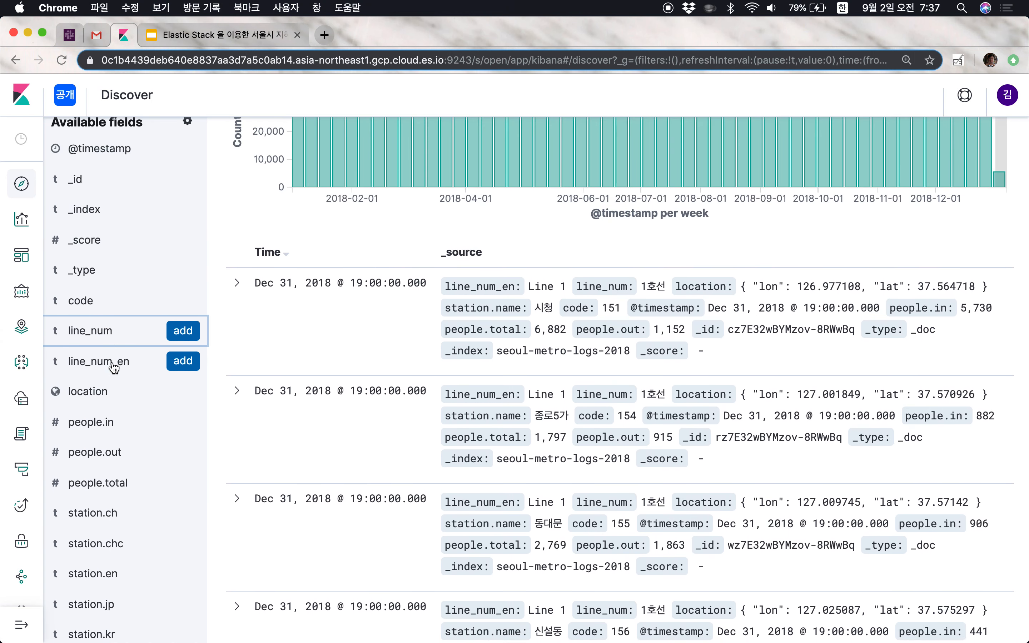
click(108, 335)
click(105, 339)
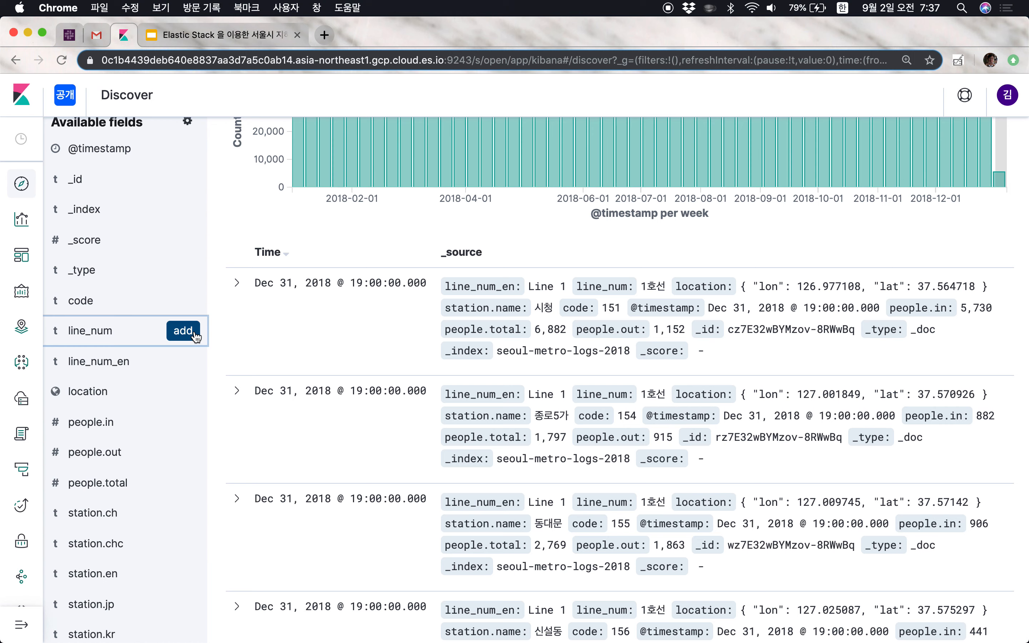
- Add line_num, people.in, people.out and station.name as columns of the document table
click(183, 332)
scroll(185, 485, down, 1)
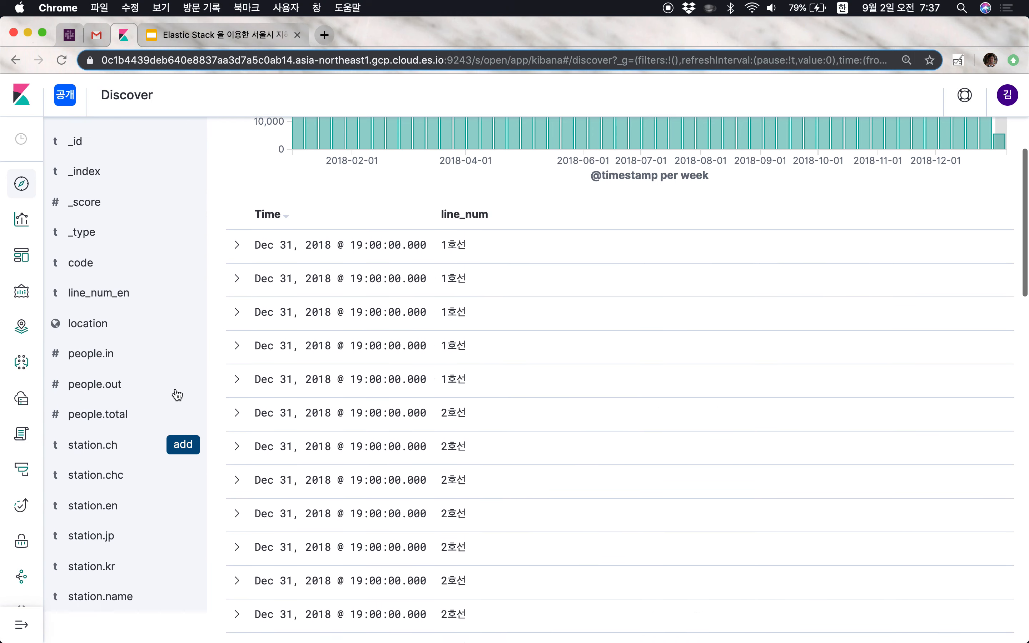
click(183, 355)
click(183, 384)
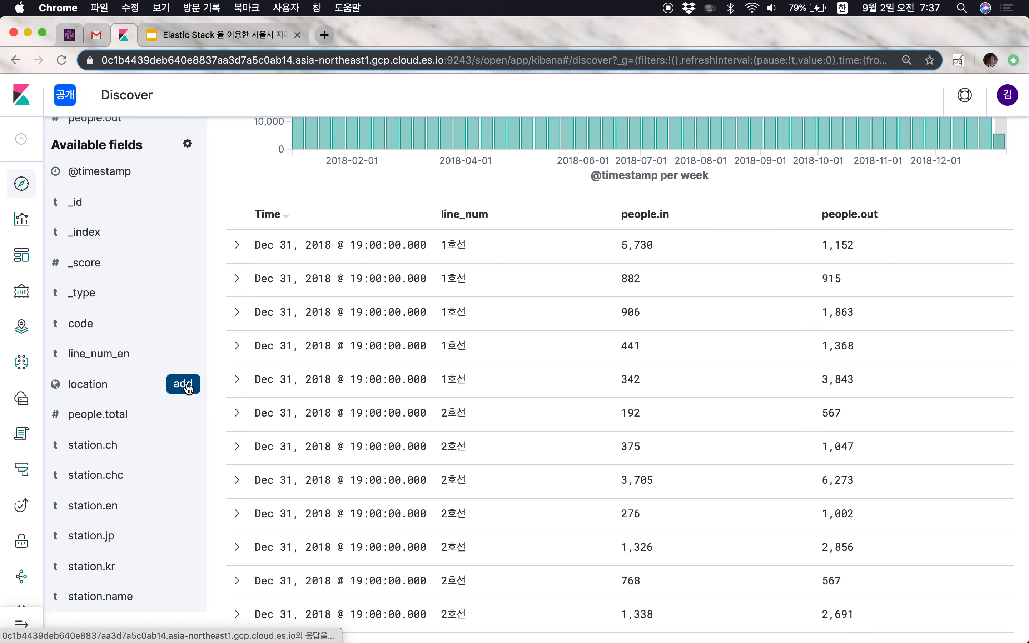
scroll(187, 386, down, 3)
scroll(187, 387, up, 3)
scroll(187, 388, down, 1)
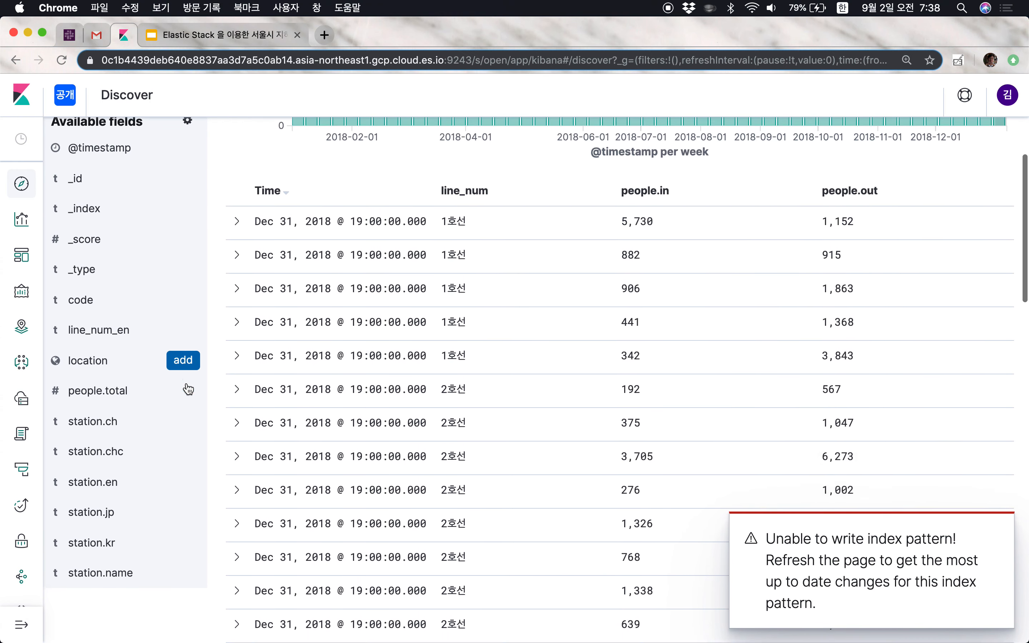
click(185, 579)
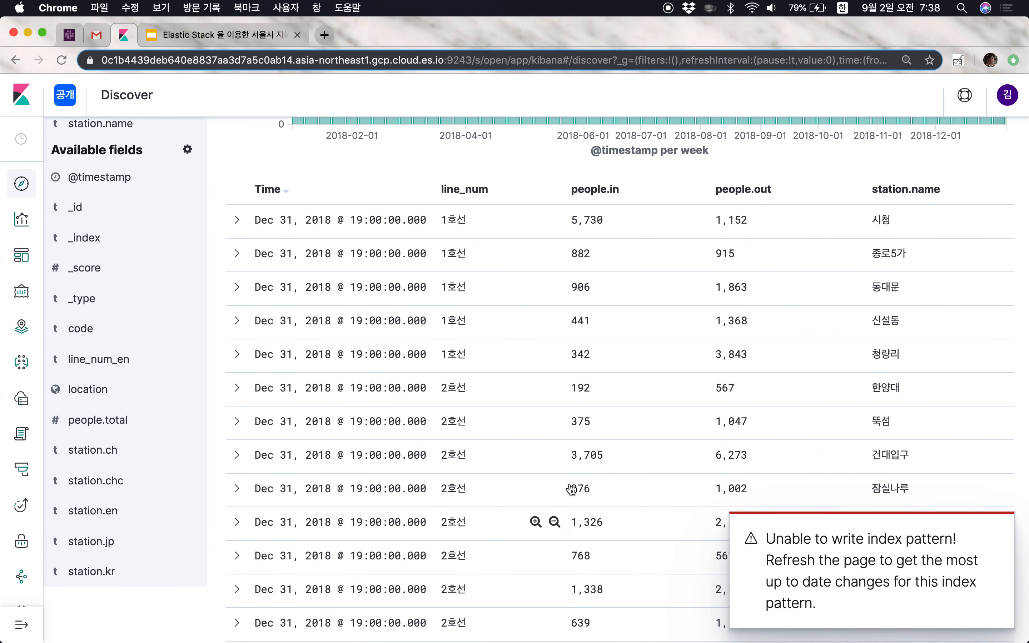
- Save the search with the title "seoul-metro: 호선 승하차인원 역명 목록"
scroll(471, 552, up, 7)
scroll(471, 551, down, 6)
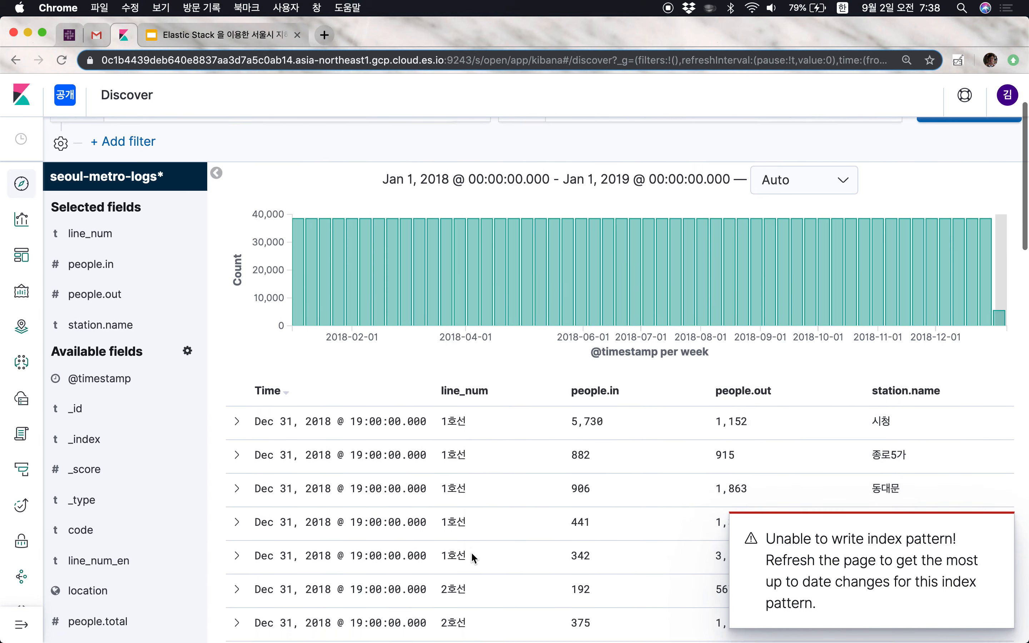
scroll(471, 552, up, 8)
scroll(471, 551, down, 1)
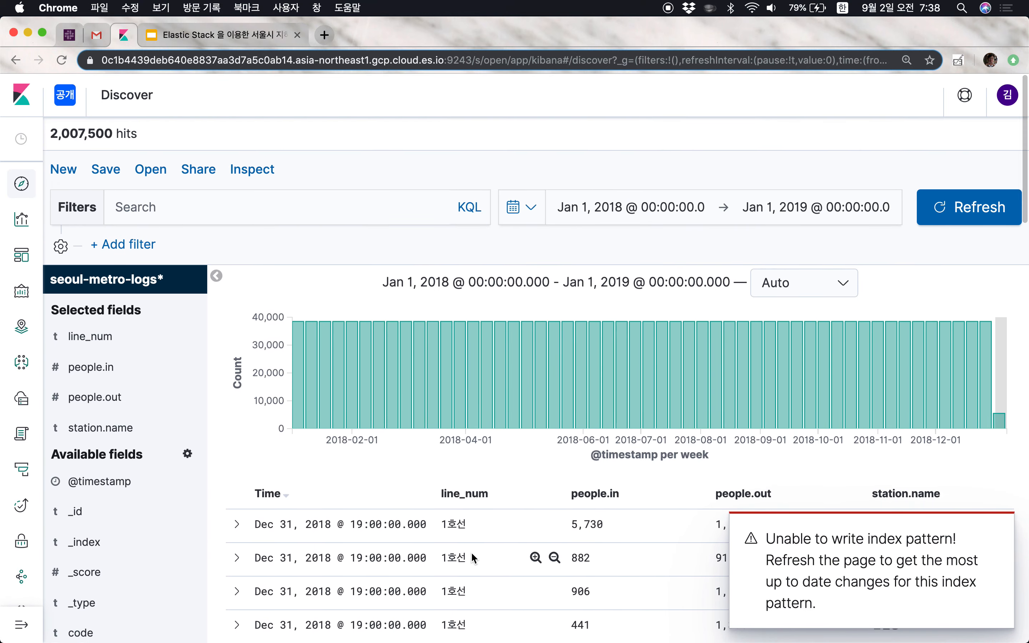
click(111, 171)
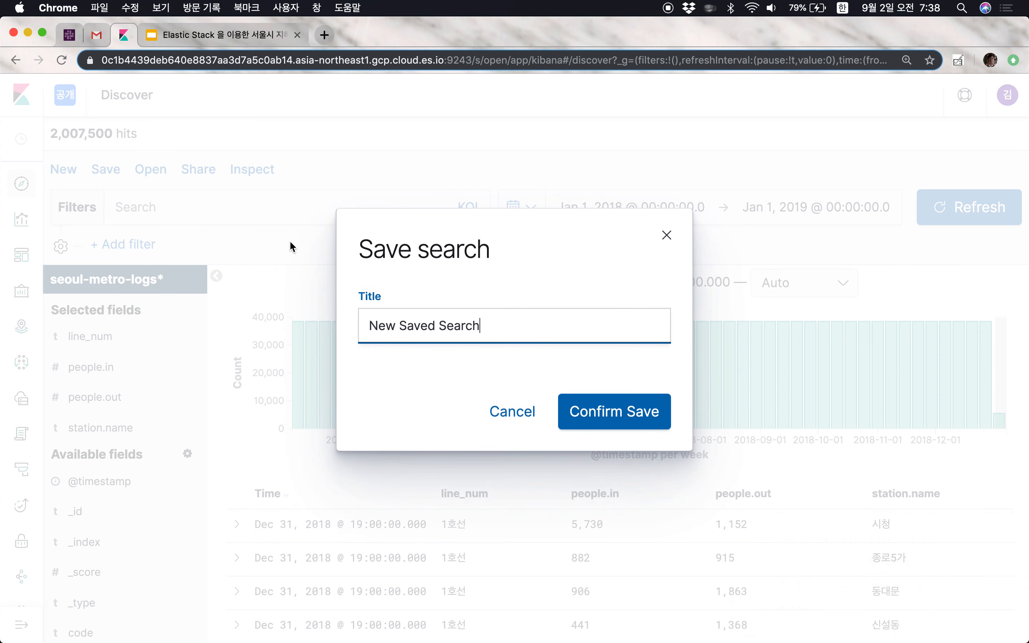
triple_click(458, 342)
text(ㄴ대)
key(BackSpace)
key(BackSpace)
key(ctrl+space)
text(seo)
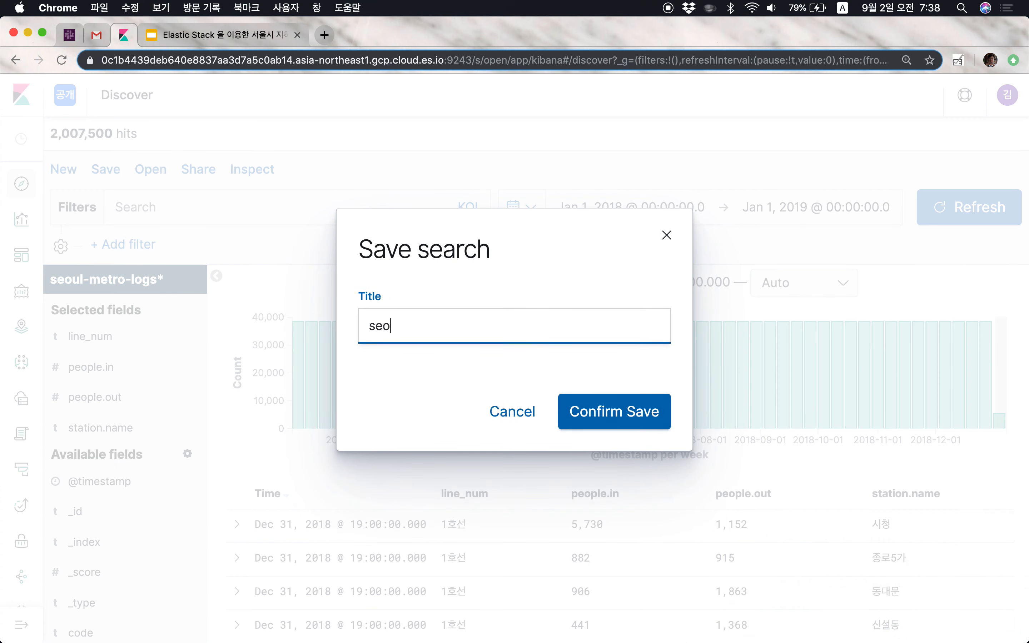
text(ul-metor)
key(BackSpace)
key(BackSpace)
key(ctrl+space)
text(ㅎㅗ선)
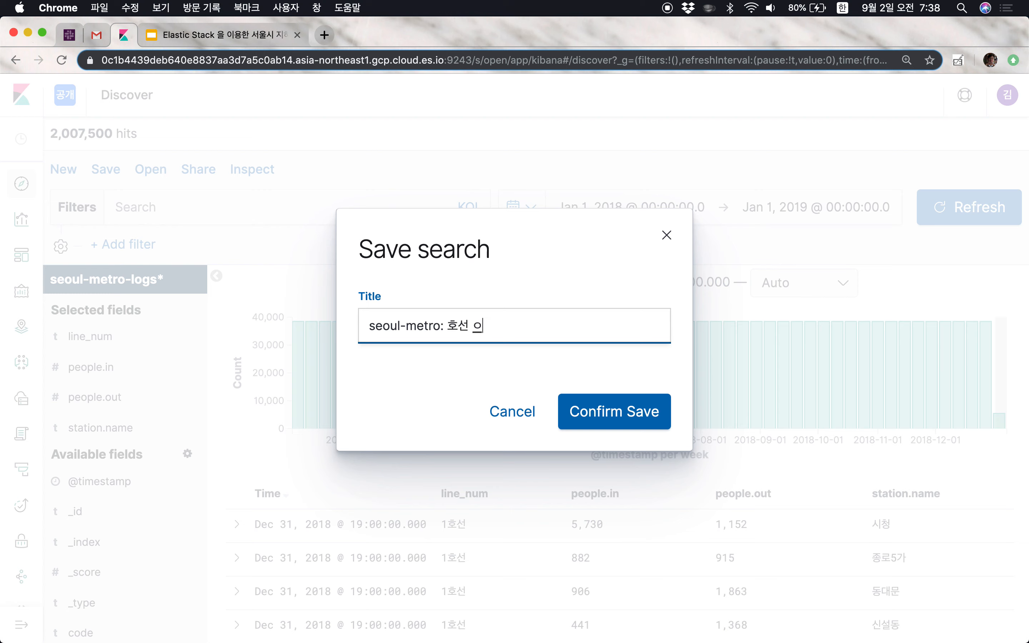
text( 승하칭)
text(ㅏ인)
text(차인원 역며)
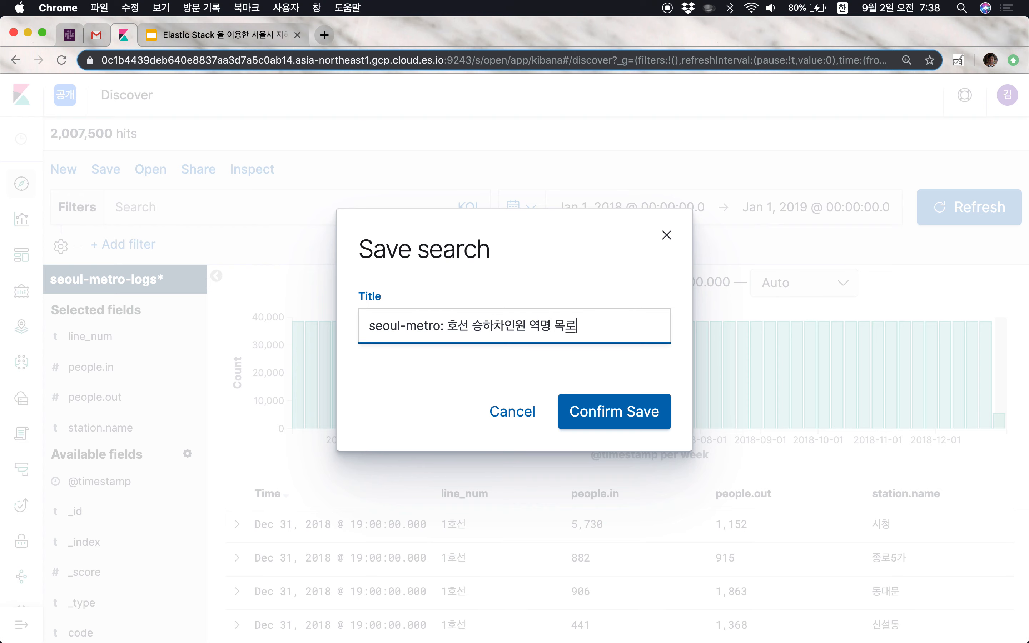
click(597, 413)
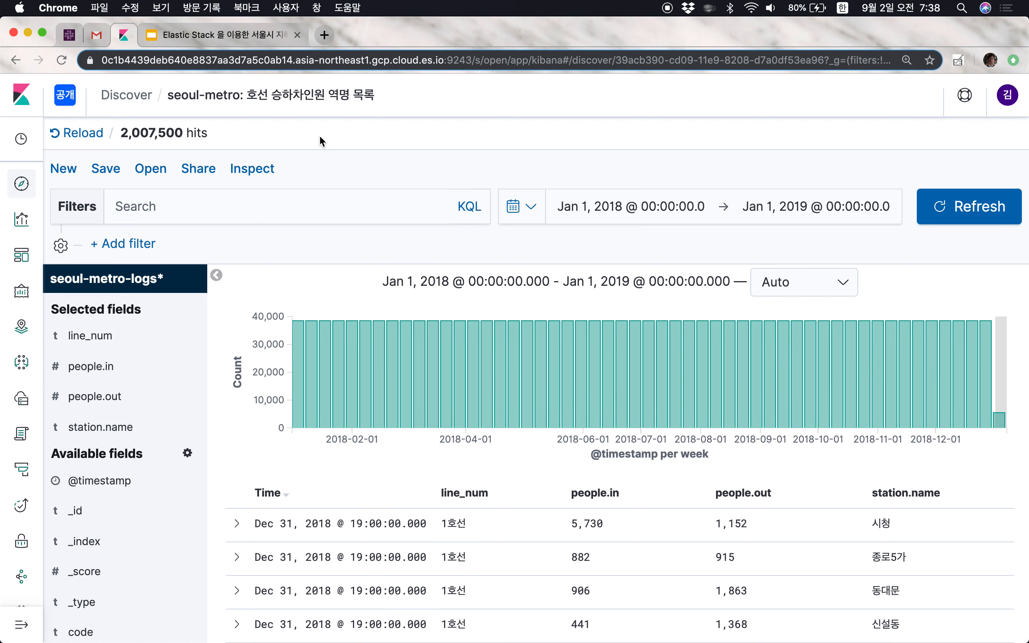
scroll(320, 136, down, 3)
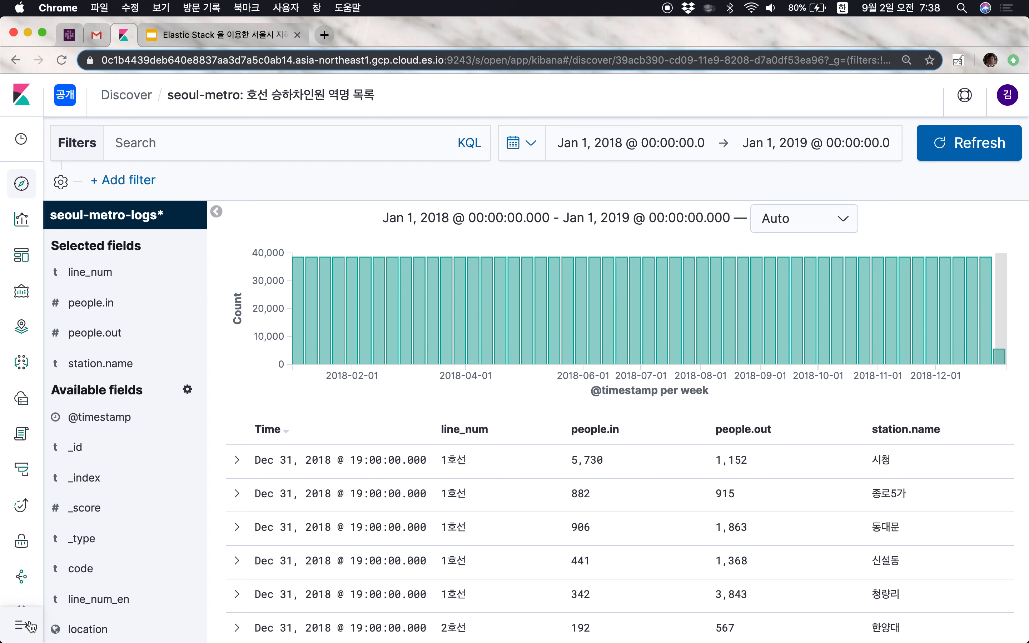
- Open the Visualize app and start creating a new visualization
mouse_move(81, 253)
click(89, 221)
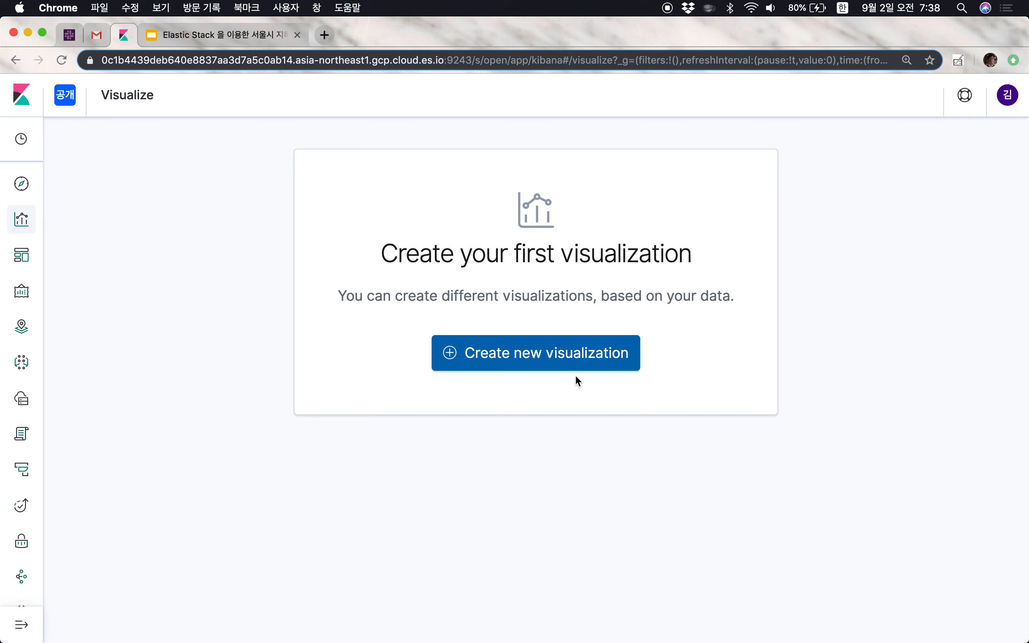
click(508, 360)
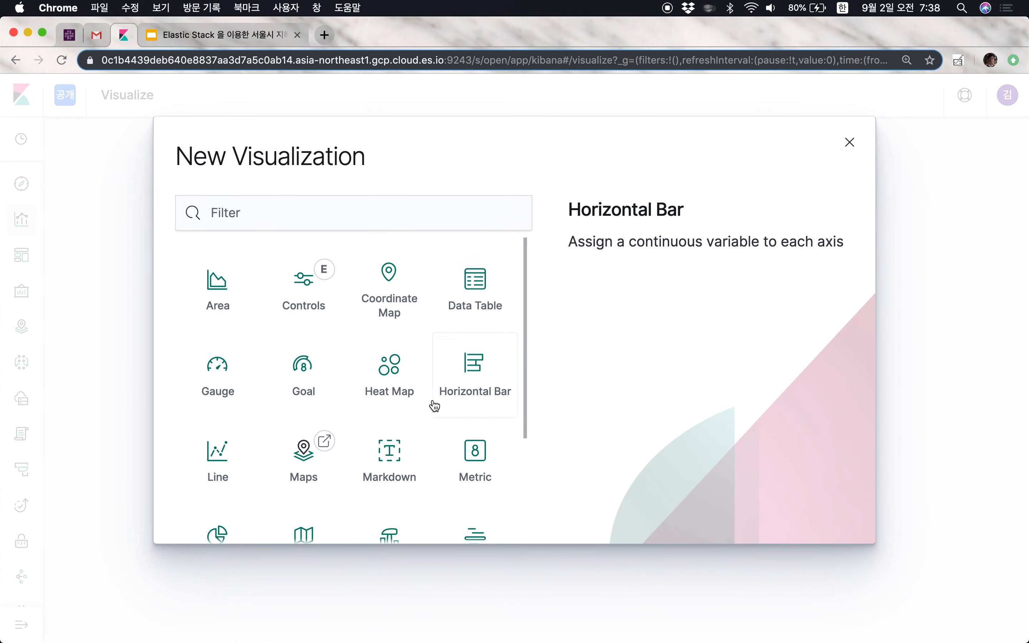
- Look through the available visualization types and their descriptions, including Controls, Region Map and Vertical Bar
scroll(434, 405, down, 5)
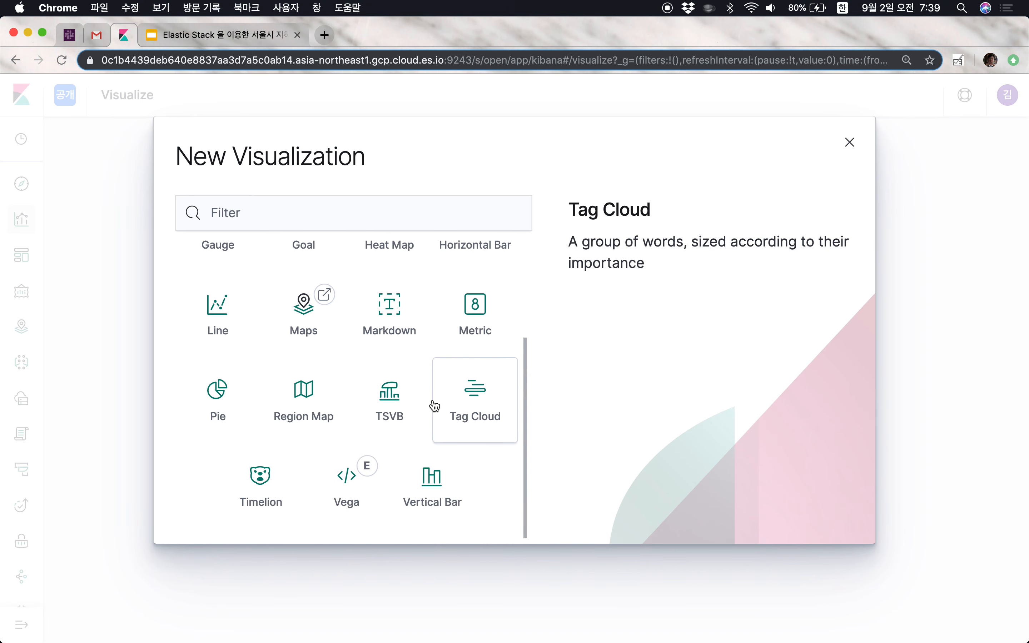
scroll(434, 405, up, 6)
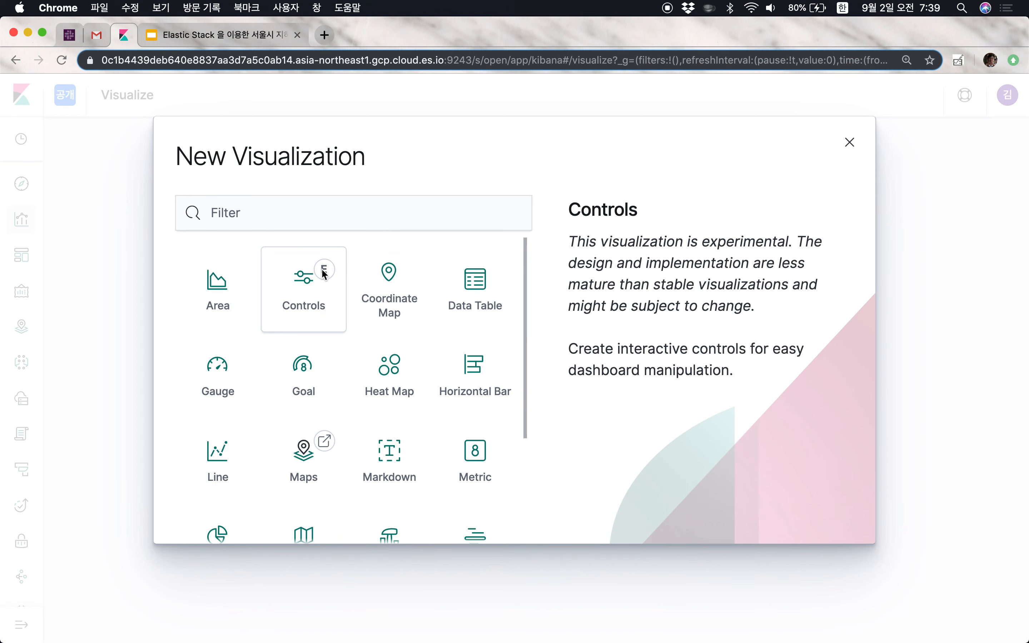
mouse_move(330, 272)
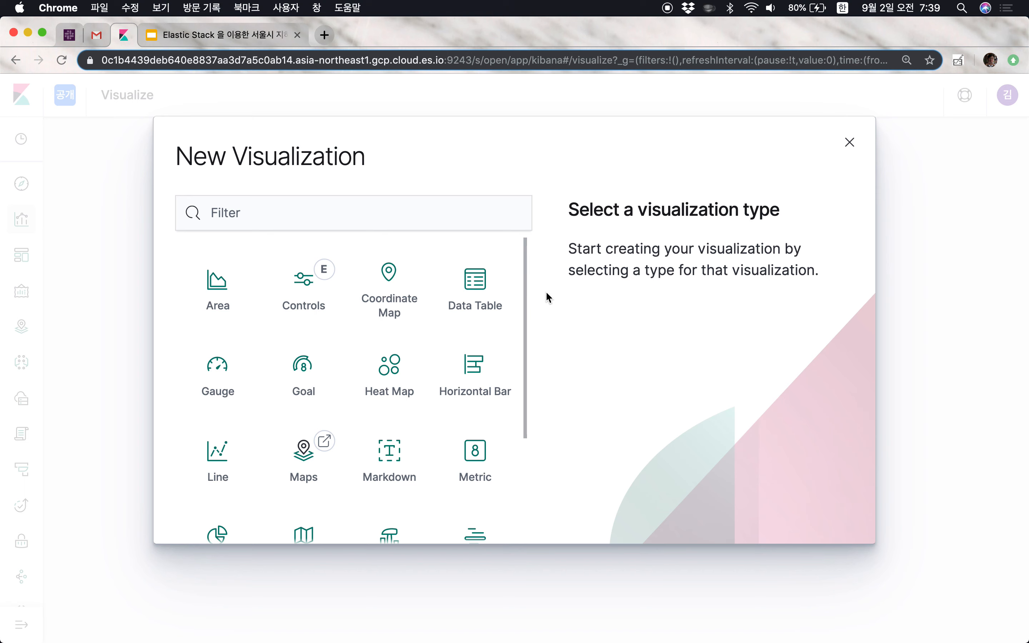
scroll(355, 345, down, 3)
scroll(356, 344, up, 2)
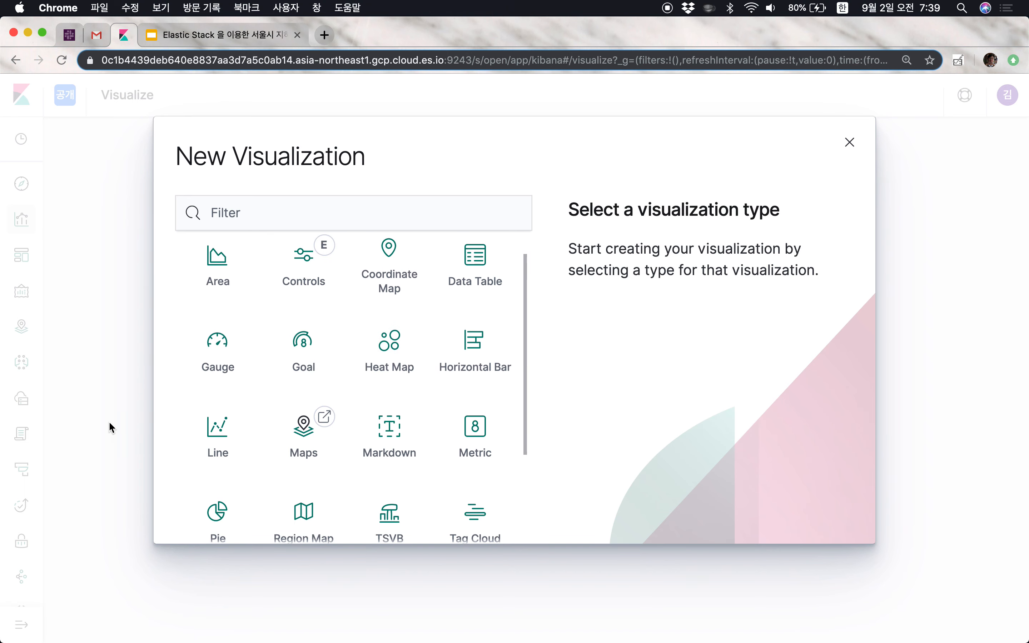
scroll(190, 422, down, 2)
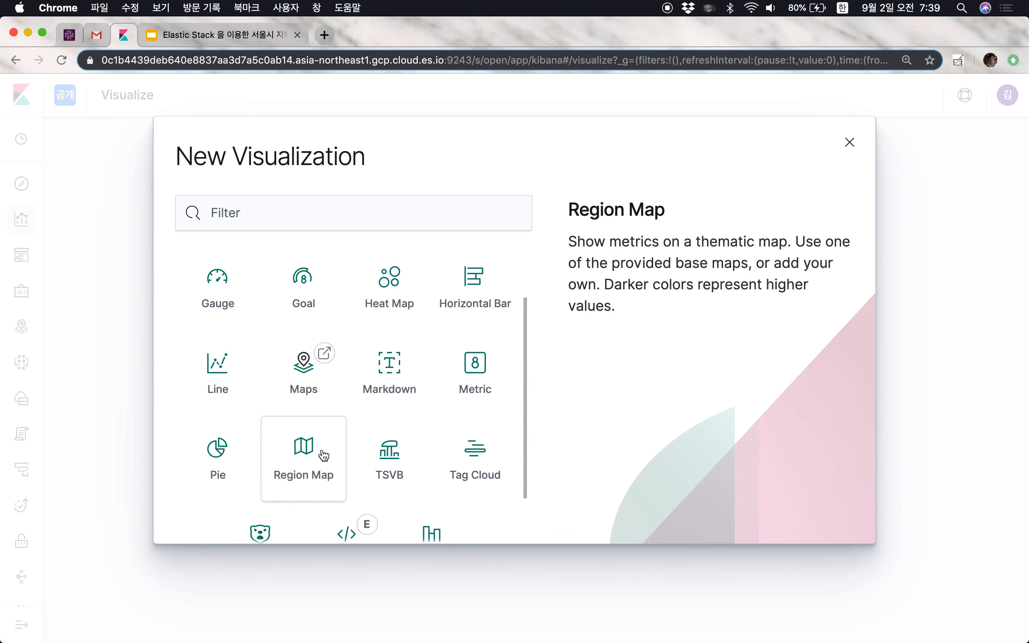
scroll(323, 455, down, 2)
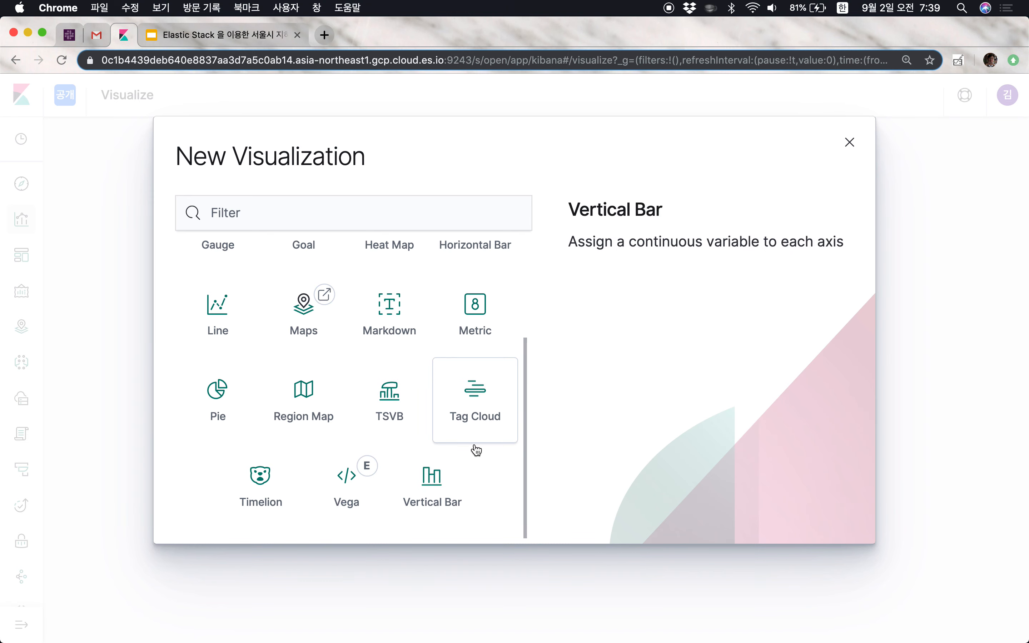
scroll(477, 450, up, 5)
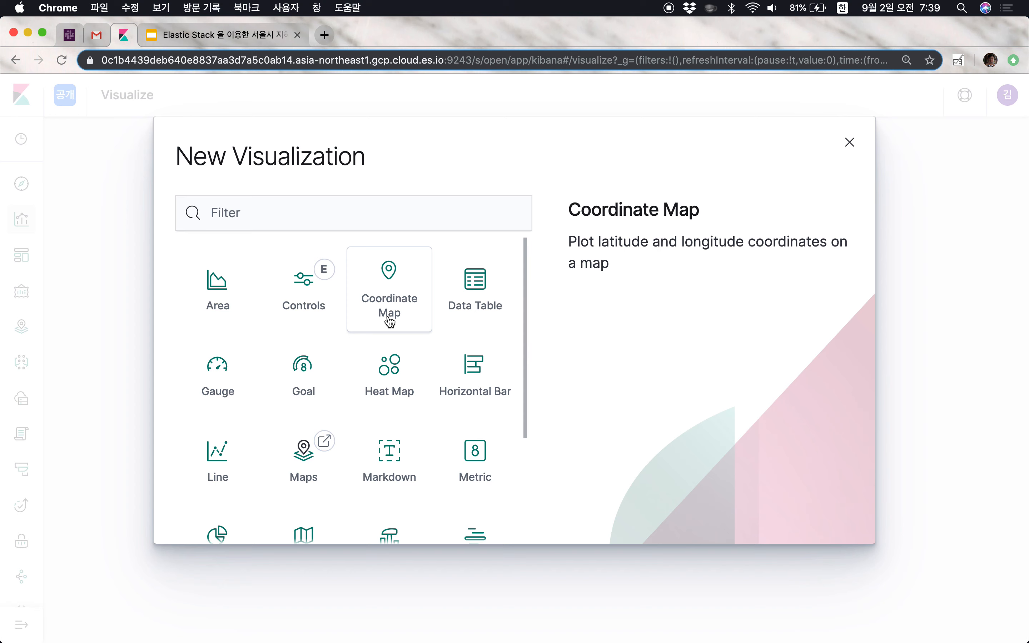
- Create a Metric visualization with the seoul-metro-logs* index pattern as its source
scroll(390, 322, down, 2)
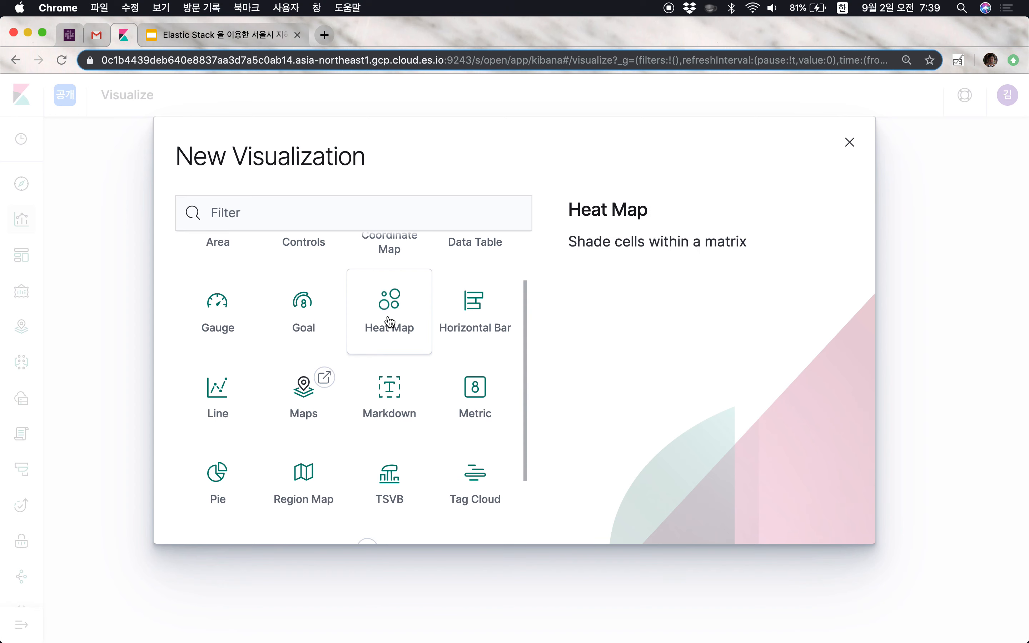
click(486, 392)
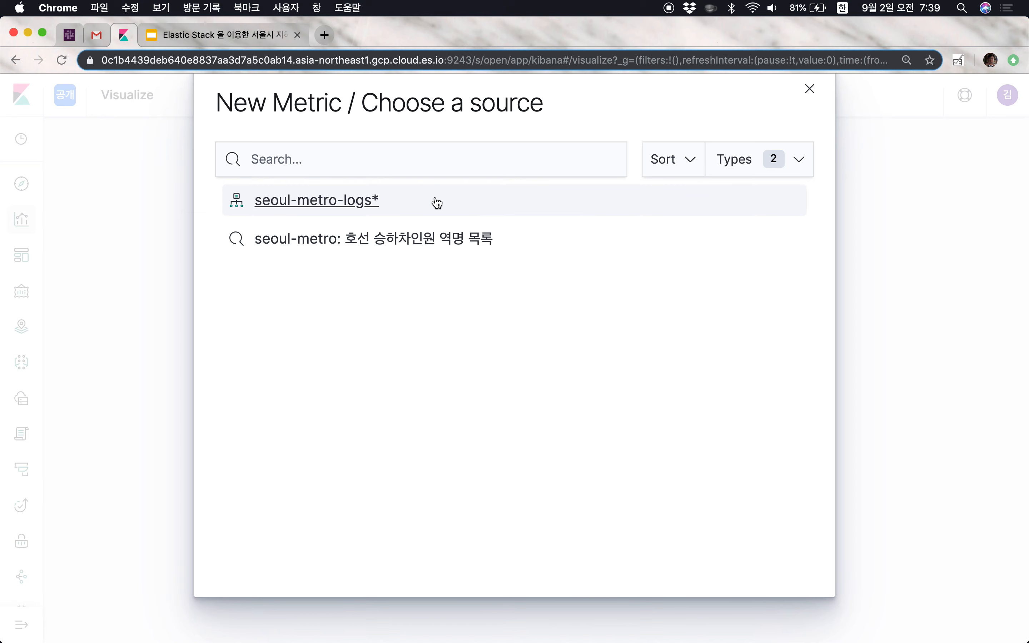
click(334, 207)
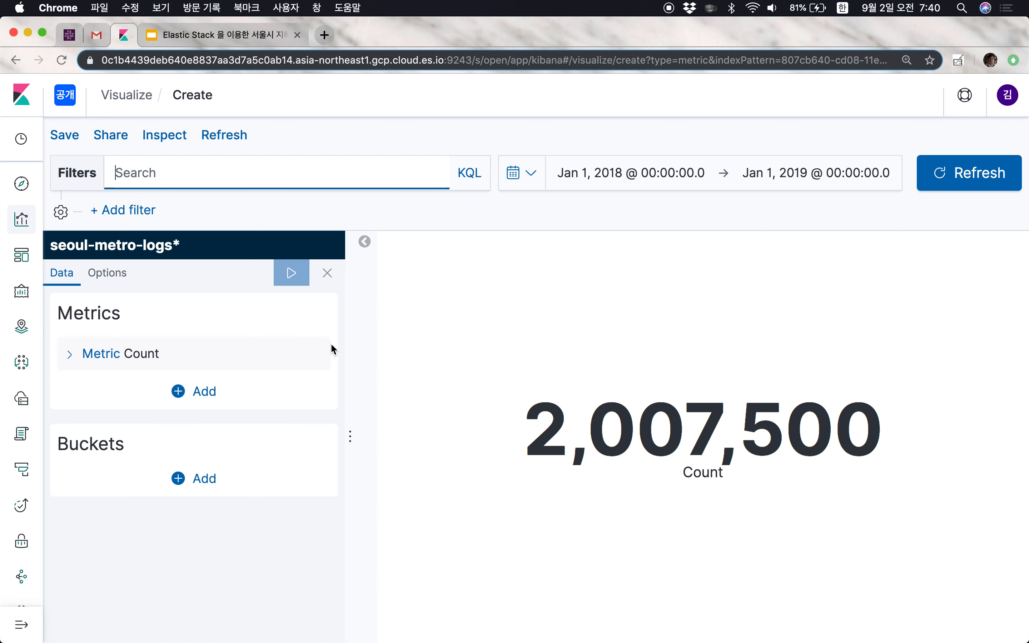
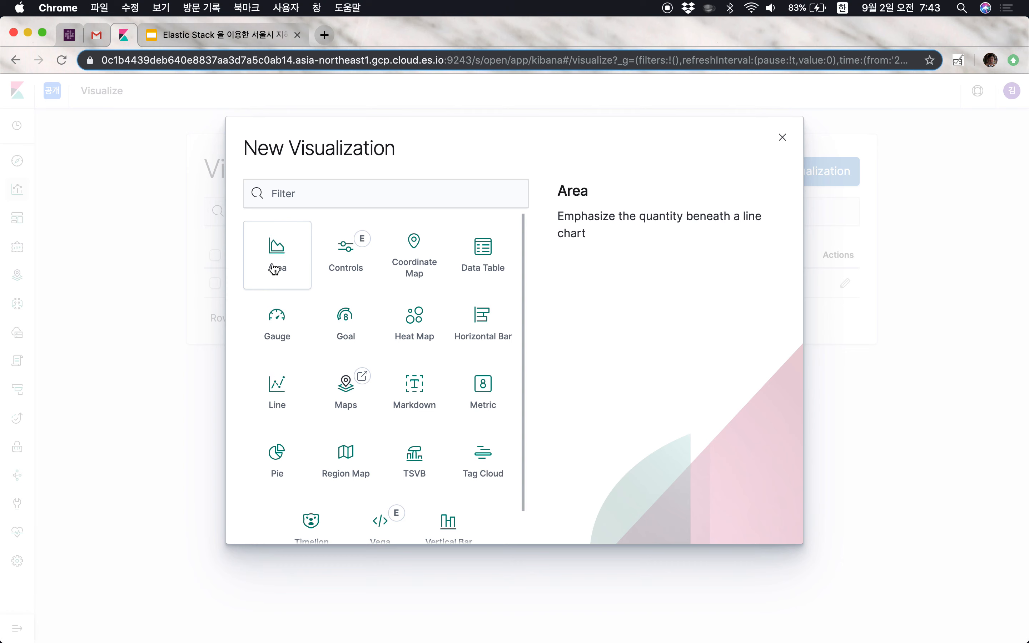
- Create a Vertical Bar visualization with the seoul-metro-logs* index pattern as its source
scroll(397, 379, down, 2)
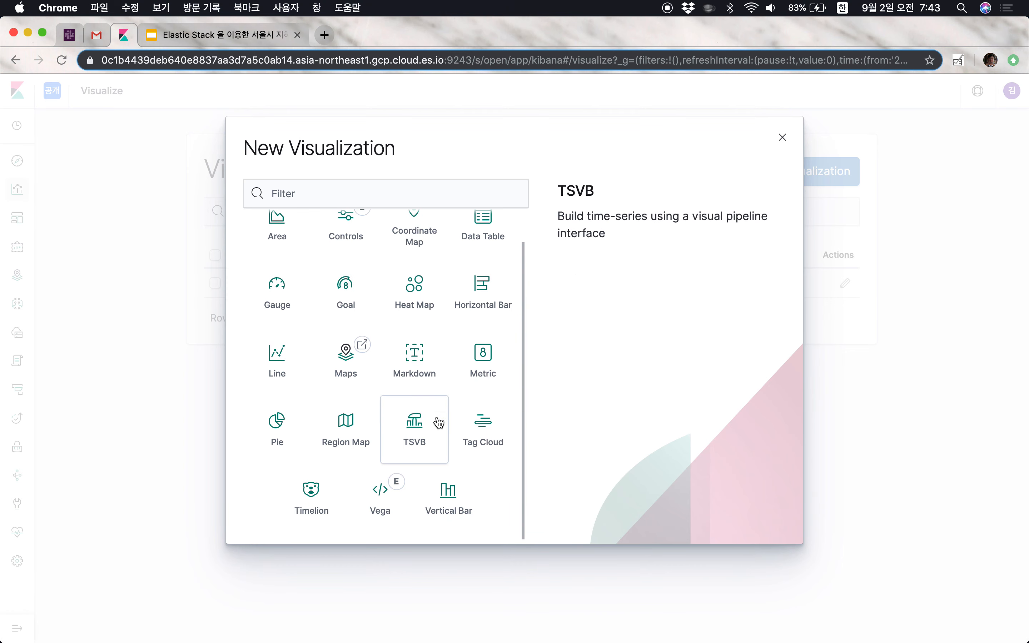
click(448, 506)
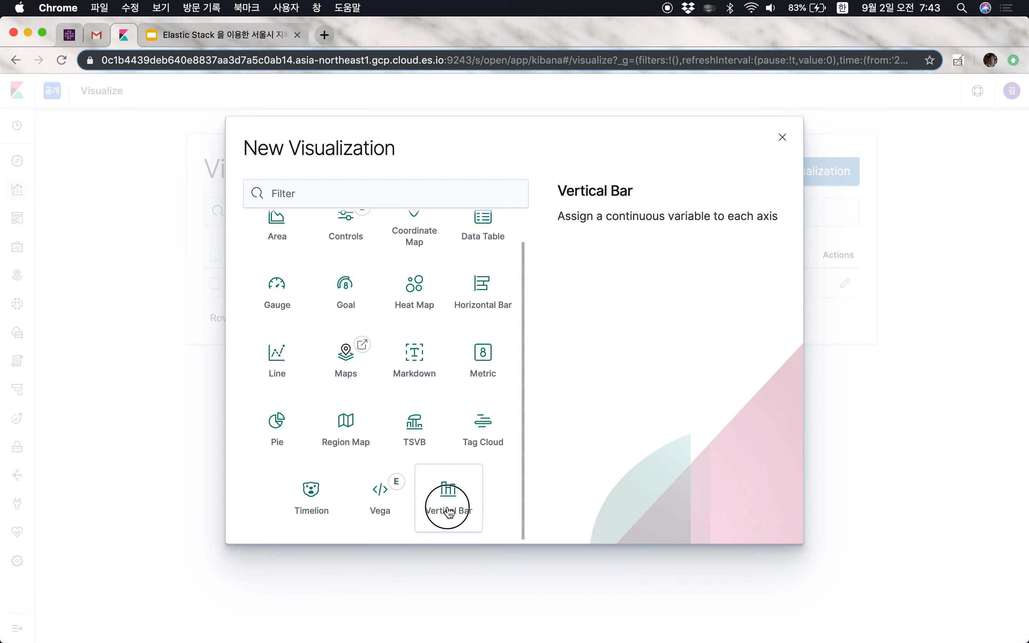
click(383, 226)
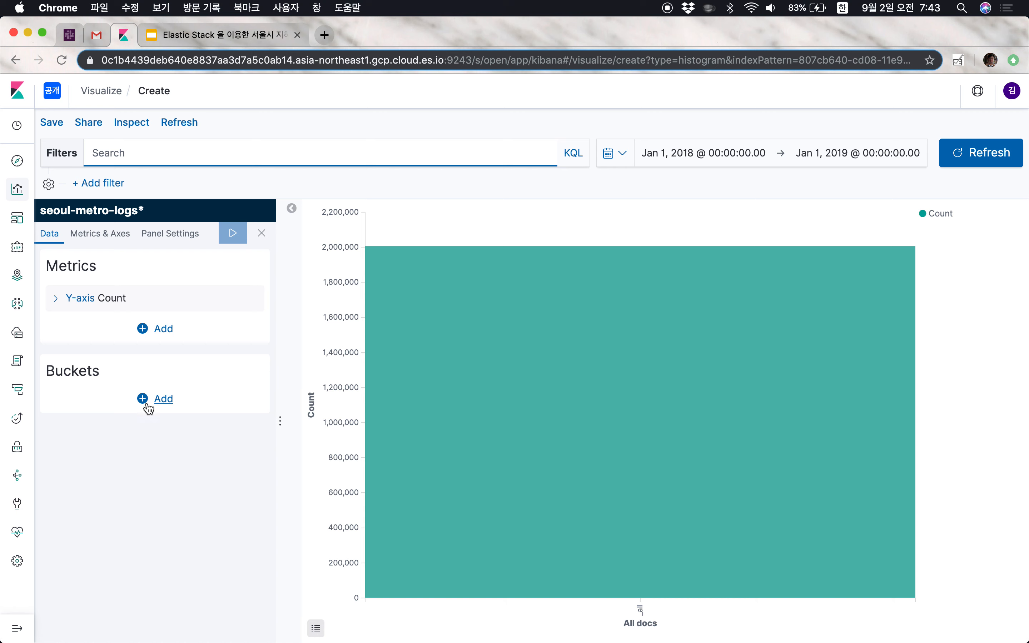
click(162, 398)
click(150, 468)
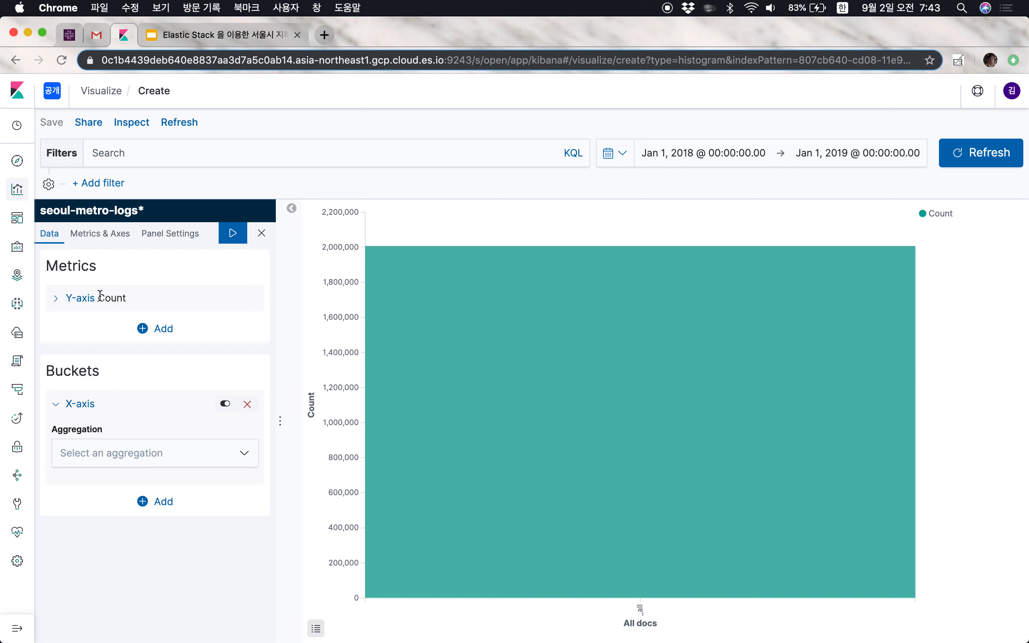
click(244, 463)
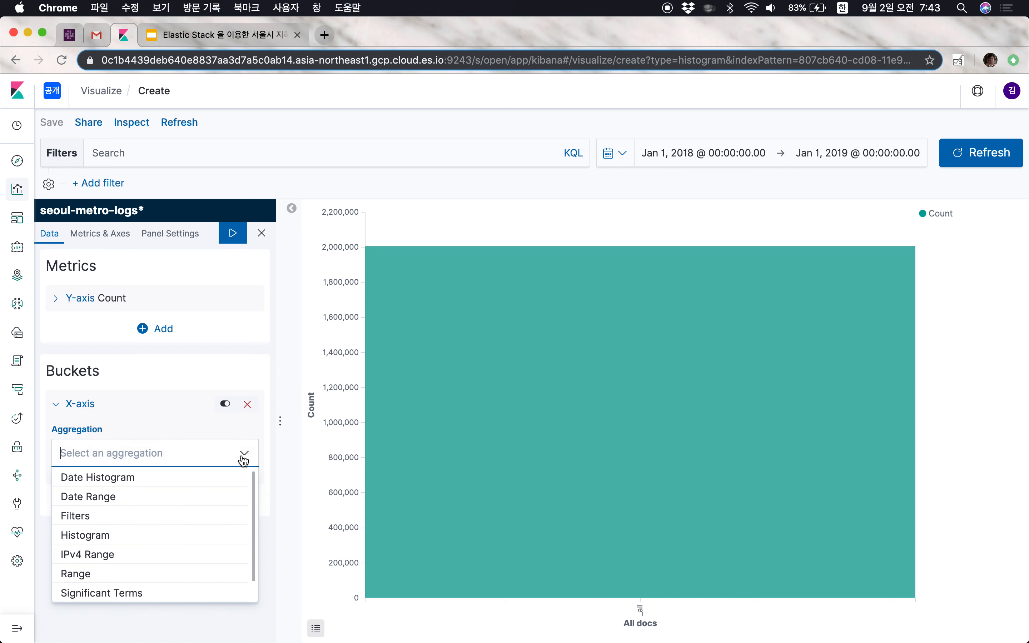
click(127, 486)
click(232, 233)
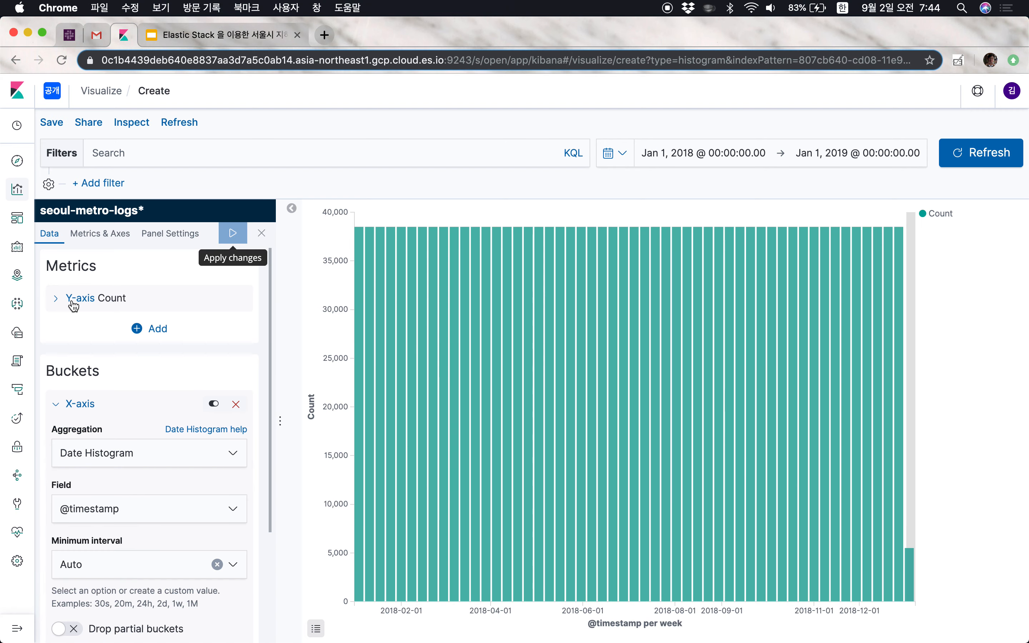
- Set the Y-axis metric to the Sum of people.in, apply it and review the X-axis settings
click(58, 301)
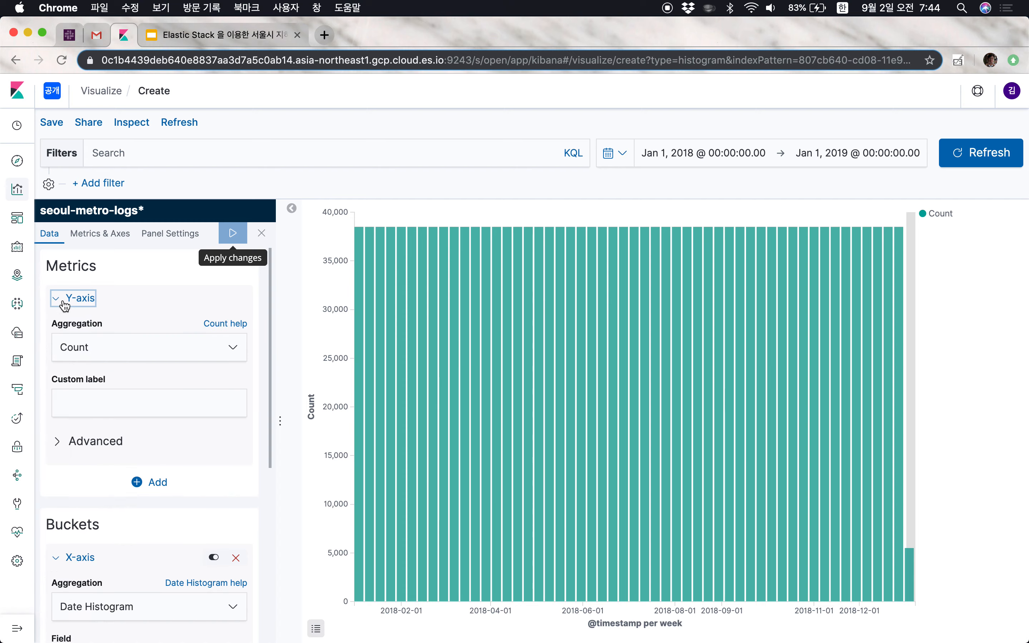
click(87, 343)
scroll(119, 417, down, 5)
click(85, 433)
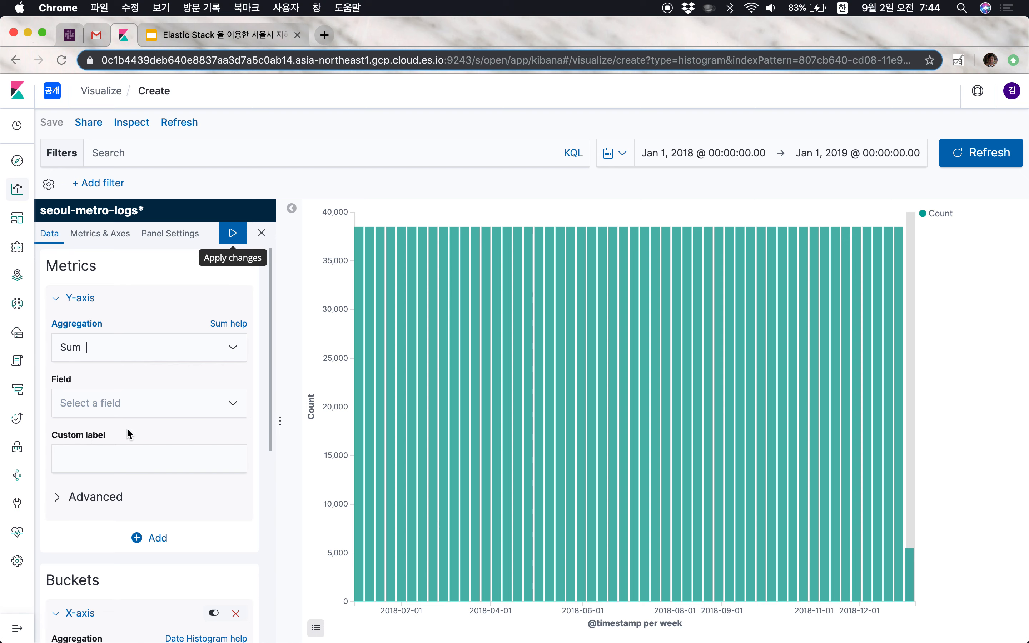
click(174, 399)
click(112, 447)
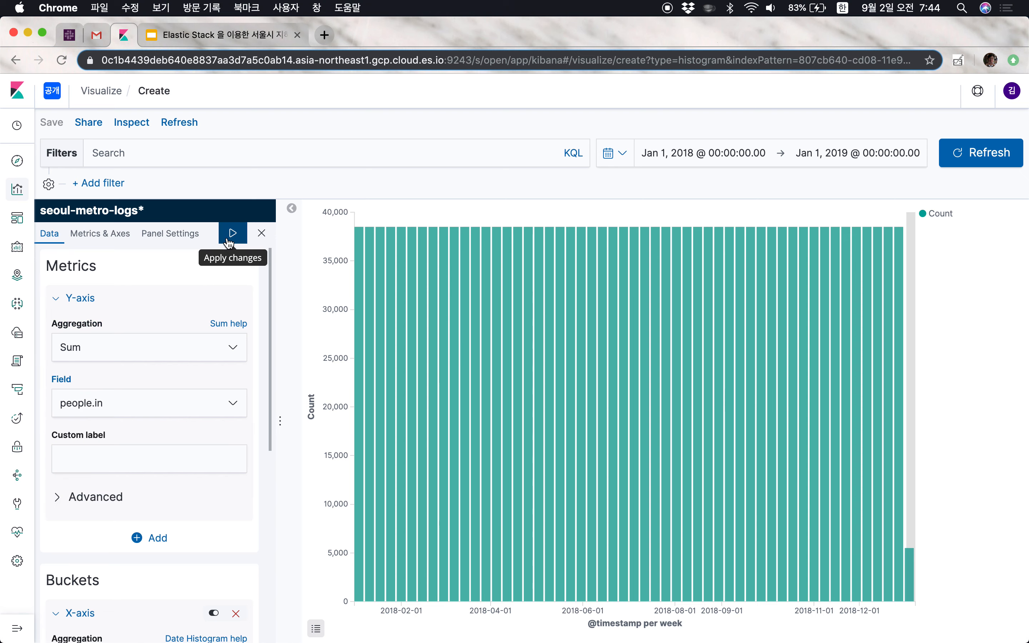
click(229, 241)
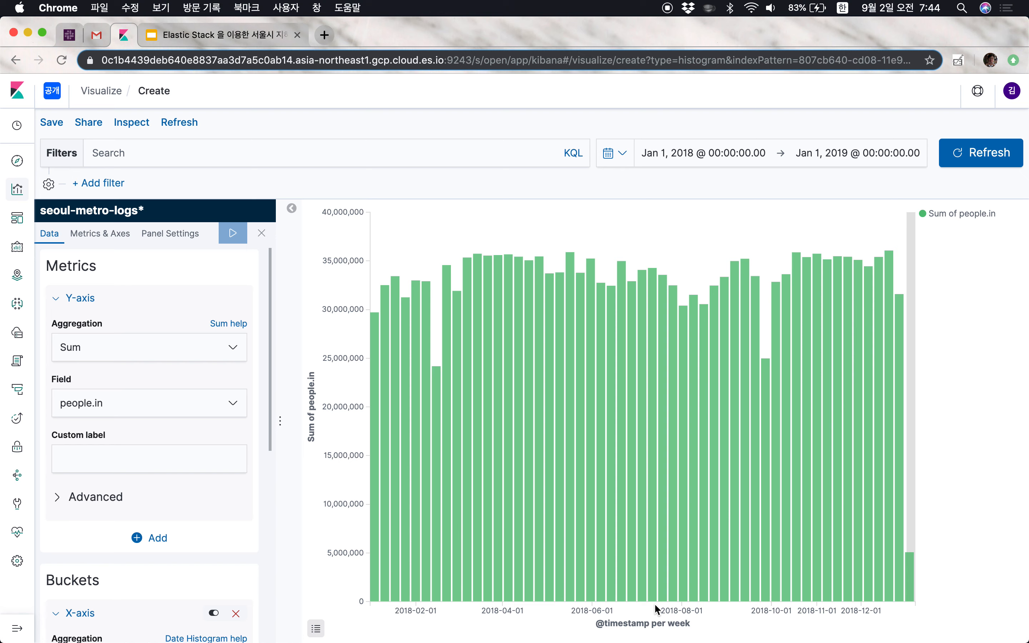
scroll(176, 490, down, 8)
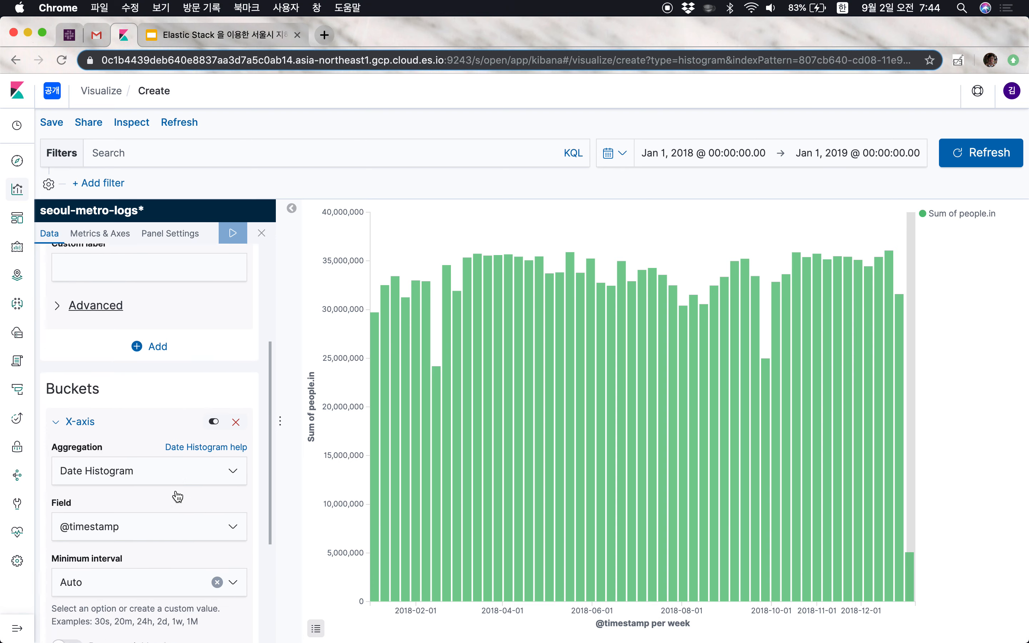
scroll(176, 490, up, 1)
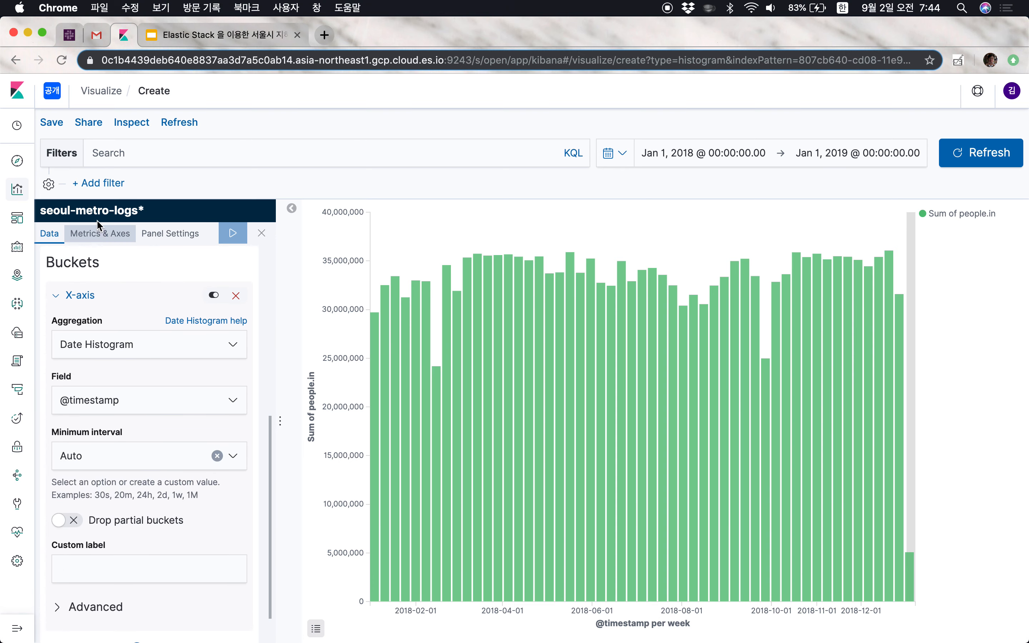
- Leave the bar chart unsaved and create a new TSVB visualization
click(20, 194)
click(770, 176)
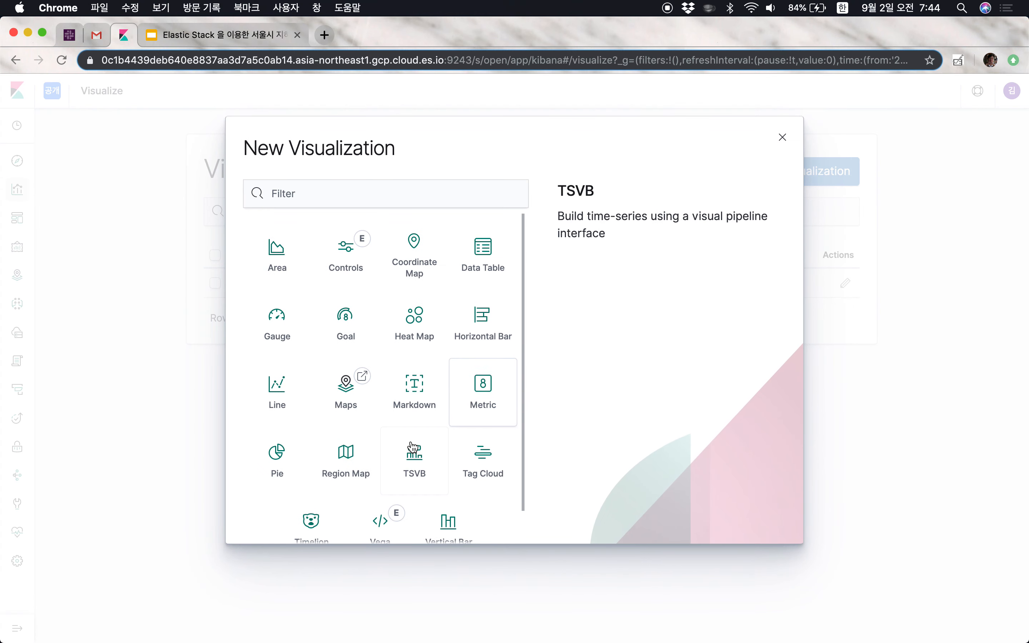
scroll(373, 459, down, 2)
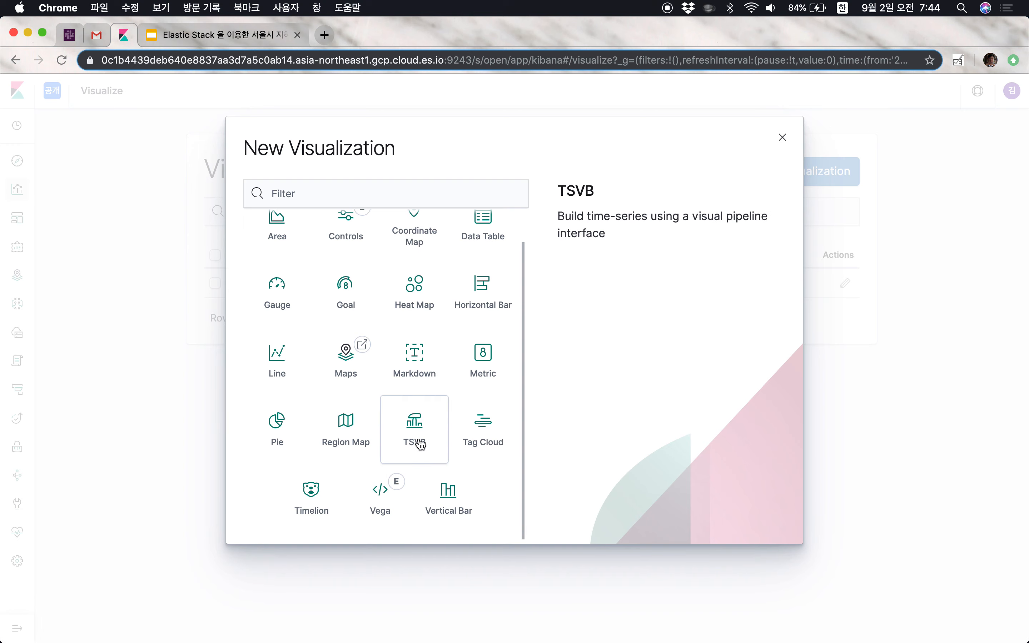
click(420, 428)
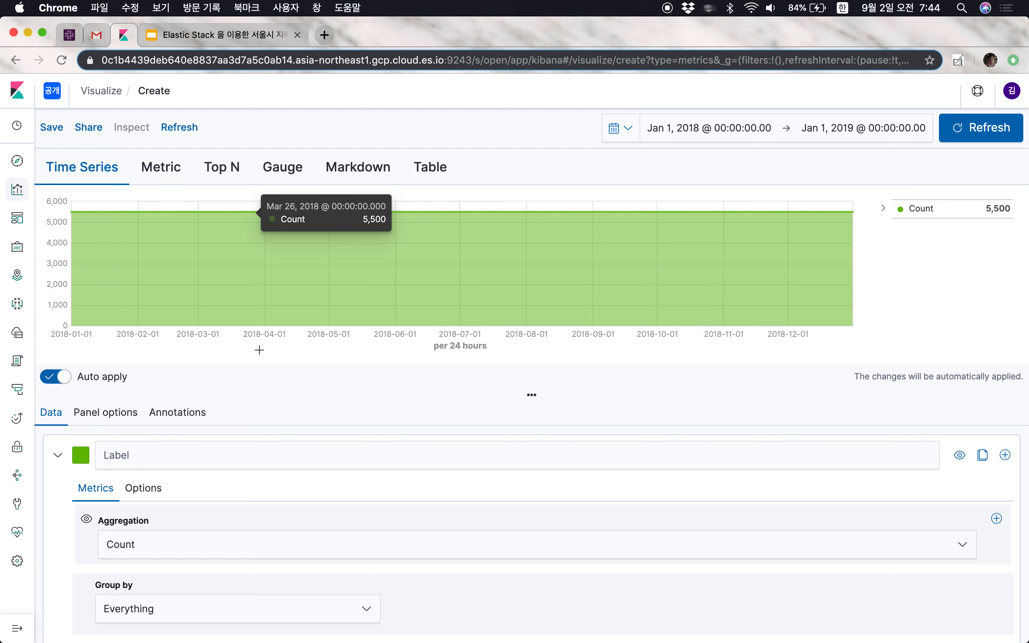
scroll(260, 349, down, 1)
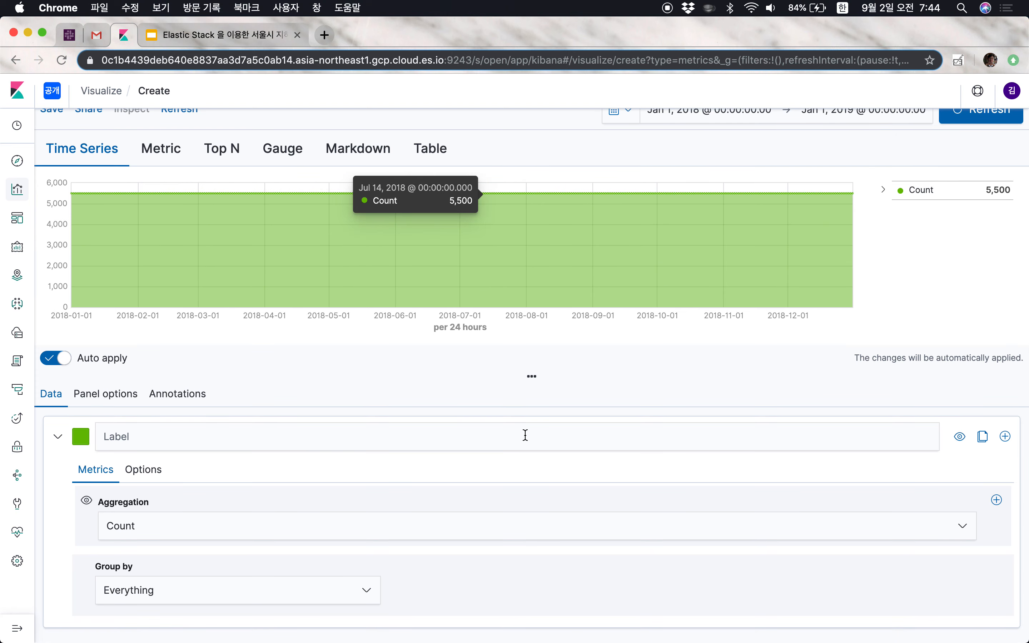
scroll(524, 434, up, 1)
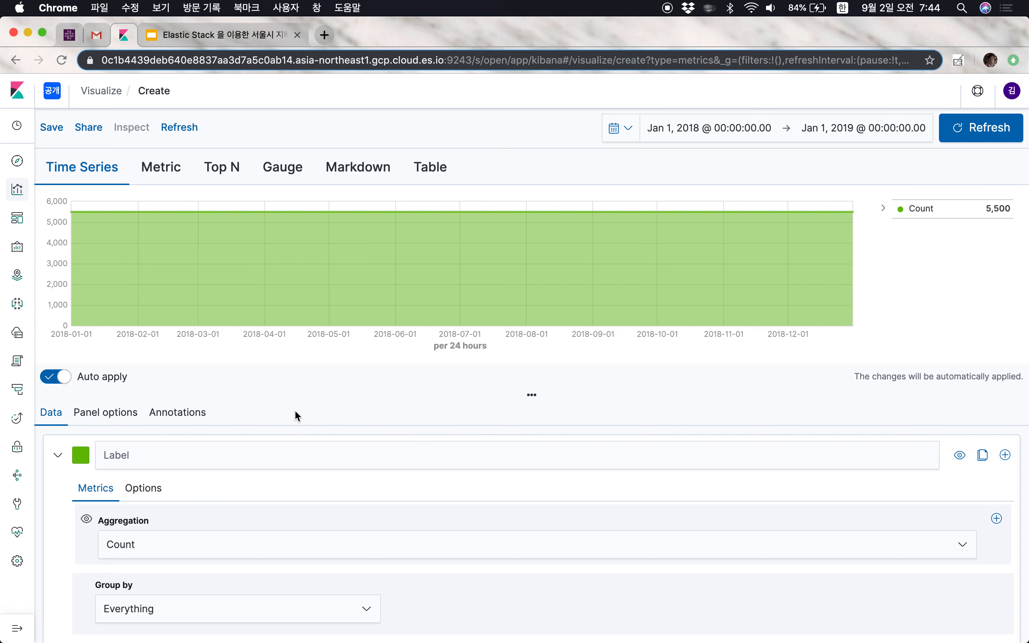
scroll(295, 412, down, 2)
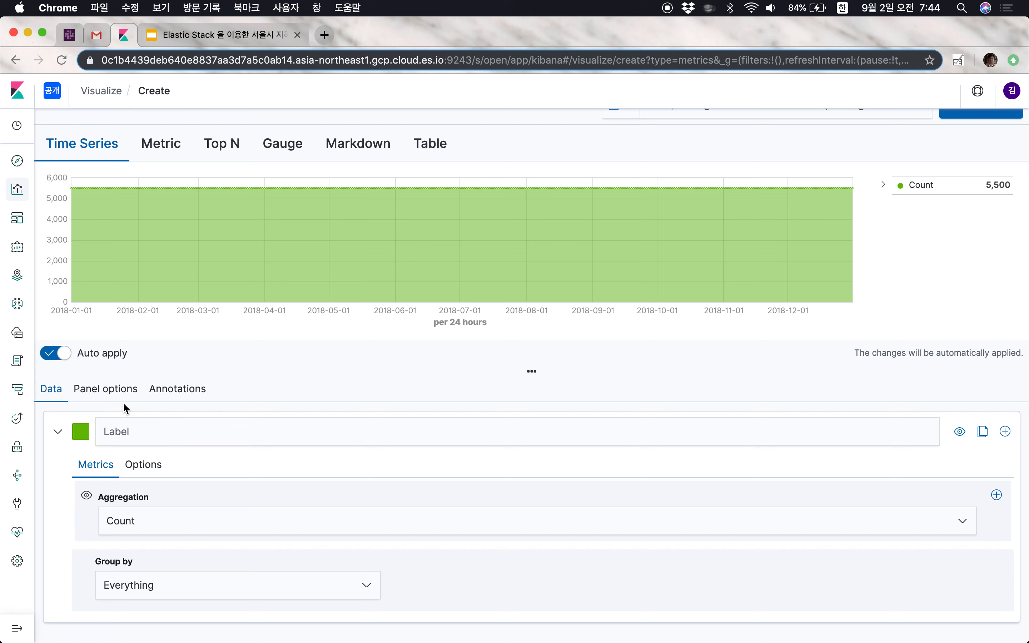
- Open the panel options of the time series and start editing the index pattern
click(116, 394)
scroll(301, 428, down, 4)
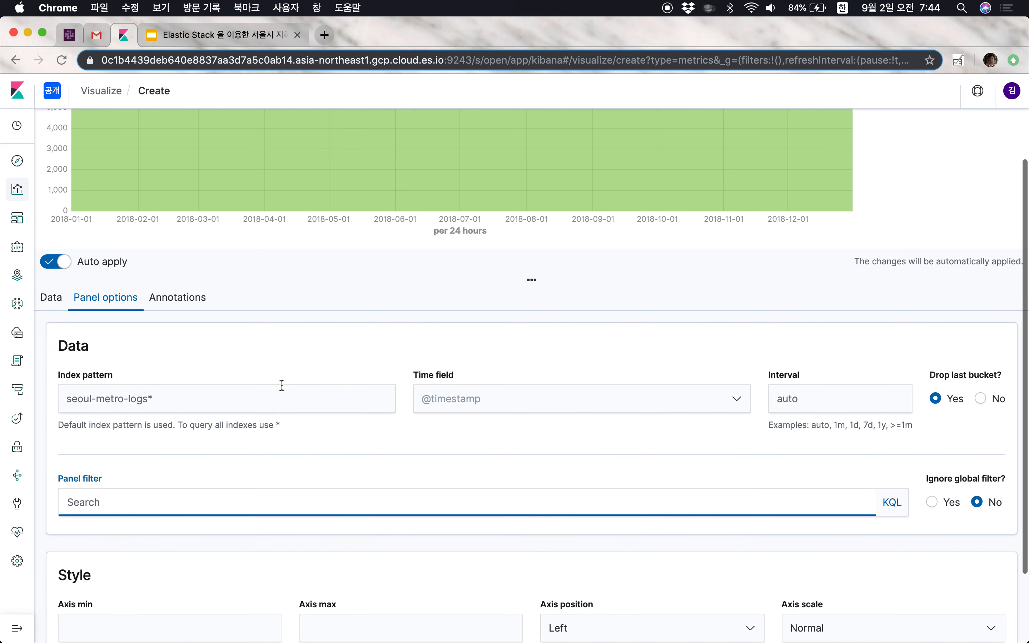
click(276, 399)
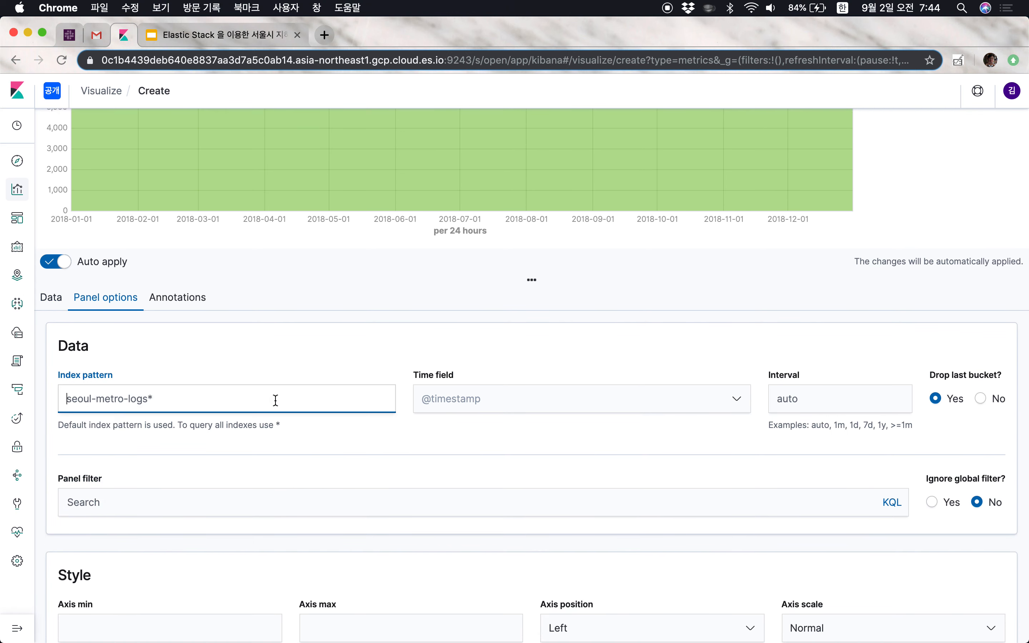
text(ㄴㄷ)
key(BackSpace)
key(BackSpace)
key(ctrl+space)
text(seiy)
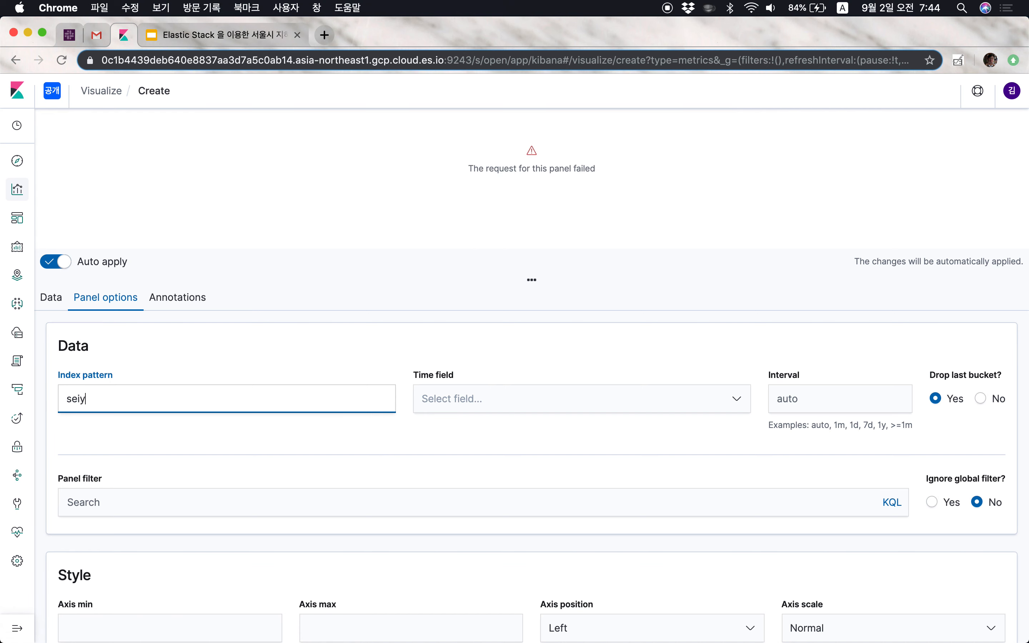
key(BackSpace)
key(BackSpace)
key(BackSpace)
key(BackSpace)
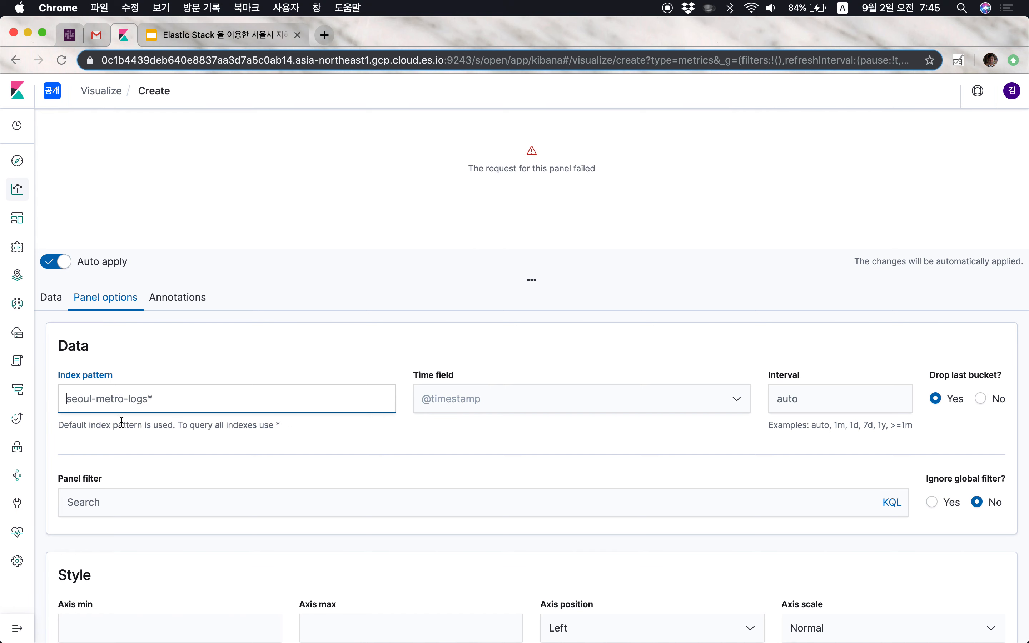
key(Tab)
click(179, 395)
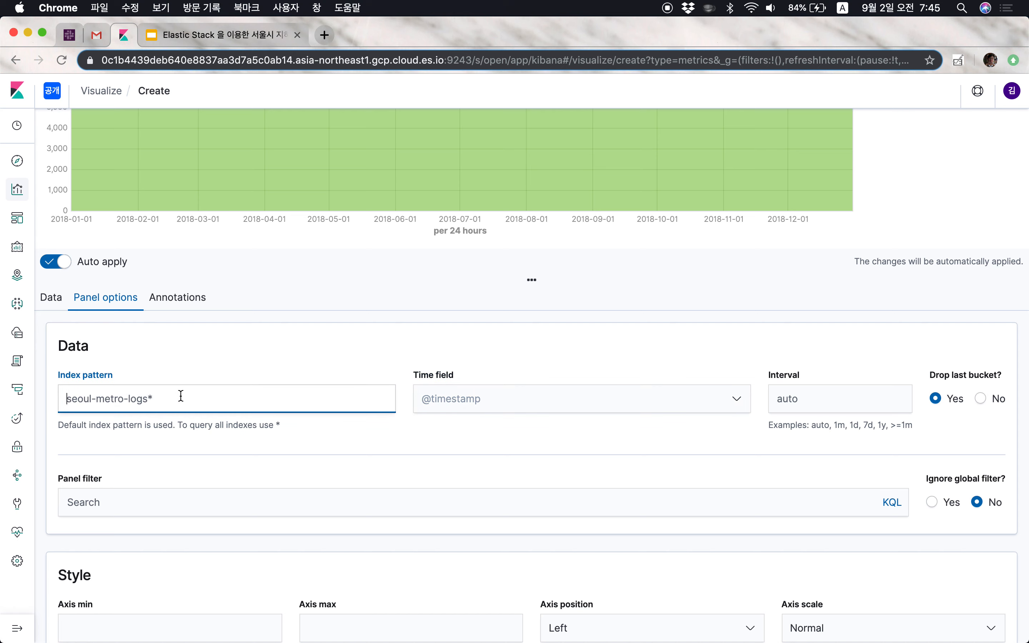
text(seoul-metro=-l)
key(BackSpace)
key(BackSpace)
key(BackSpace)
text(-lo)
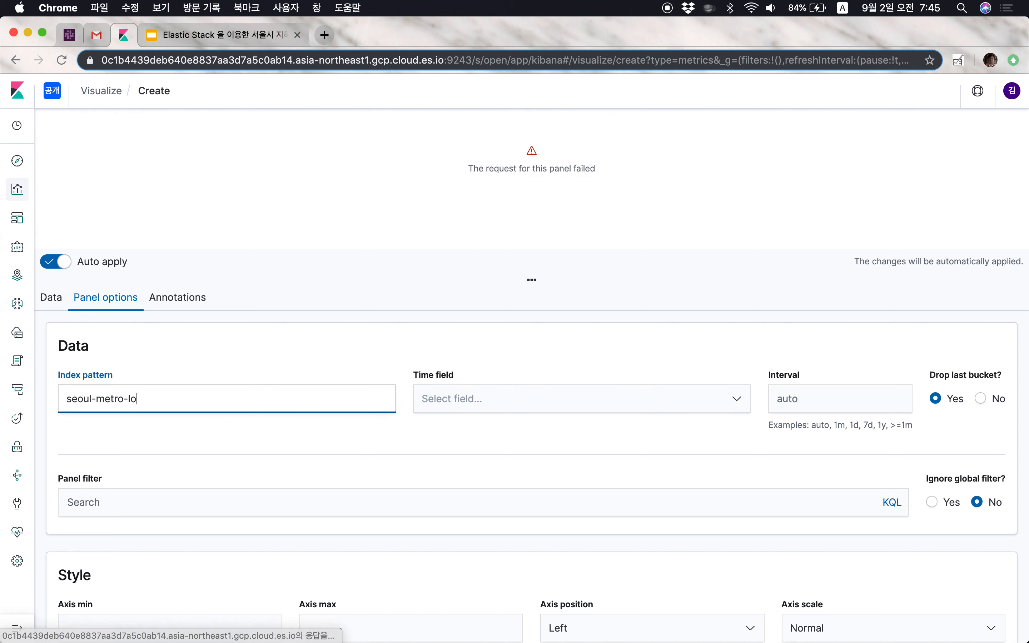
text(gs*)
click(504, 394)
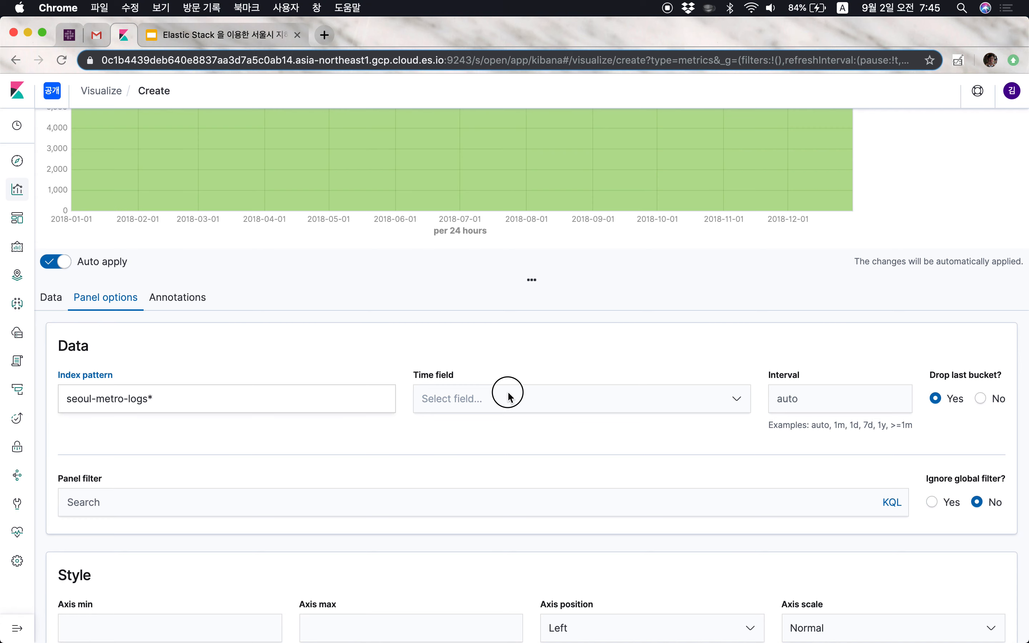
click(450, 443)
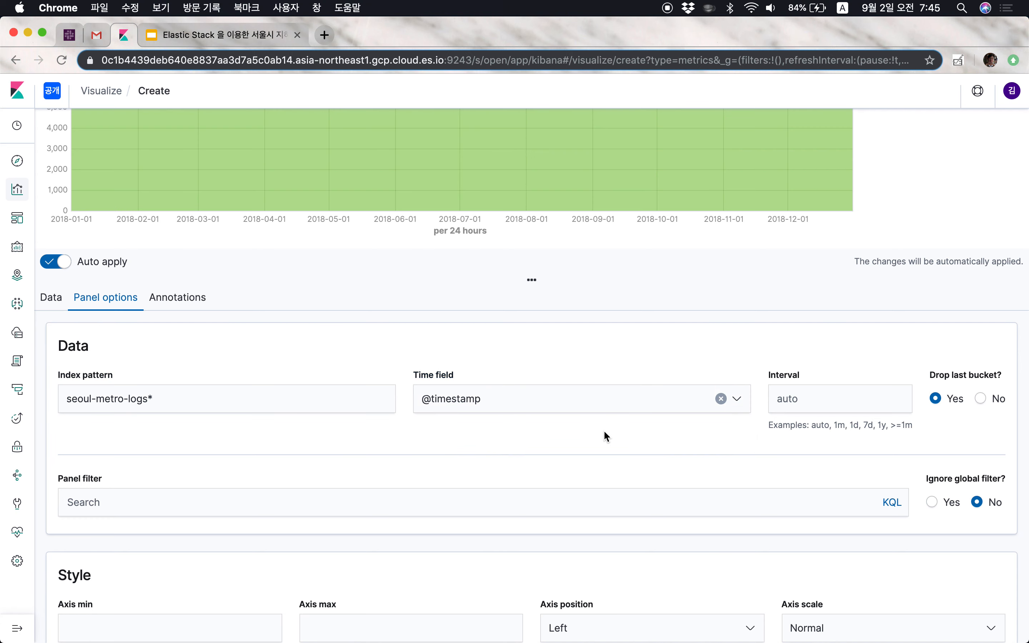
- Review the interval, panel filter and style settings in the panel options together with the chart preview
scroll(525, 477, down, 2)
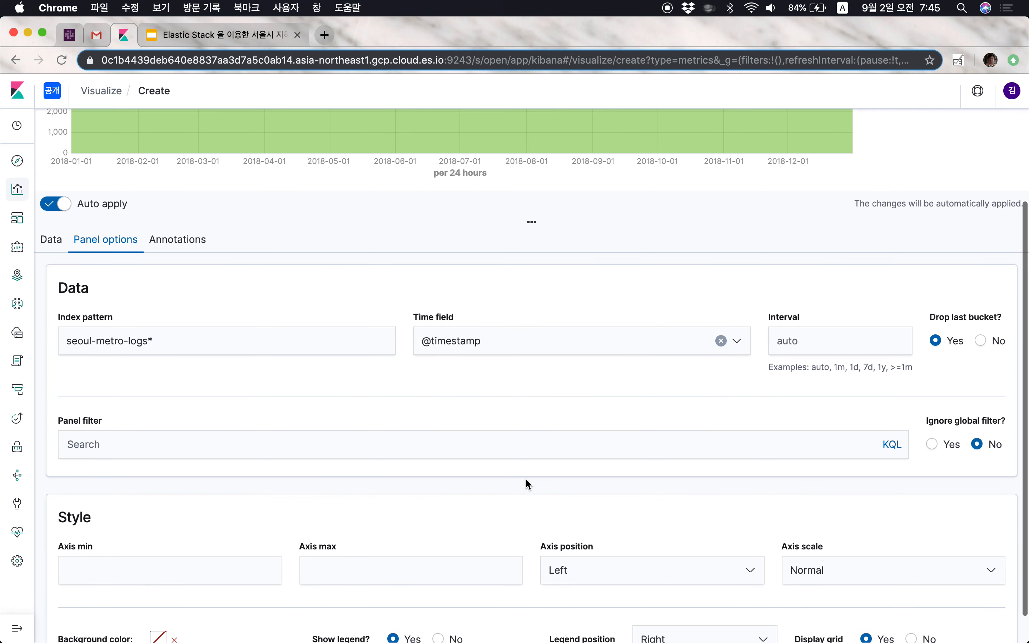
click(313, 447)
click(563, 413)
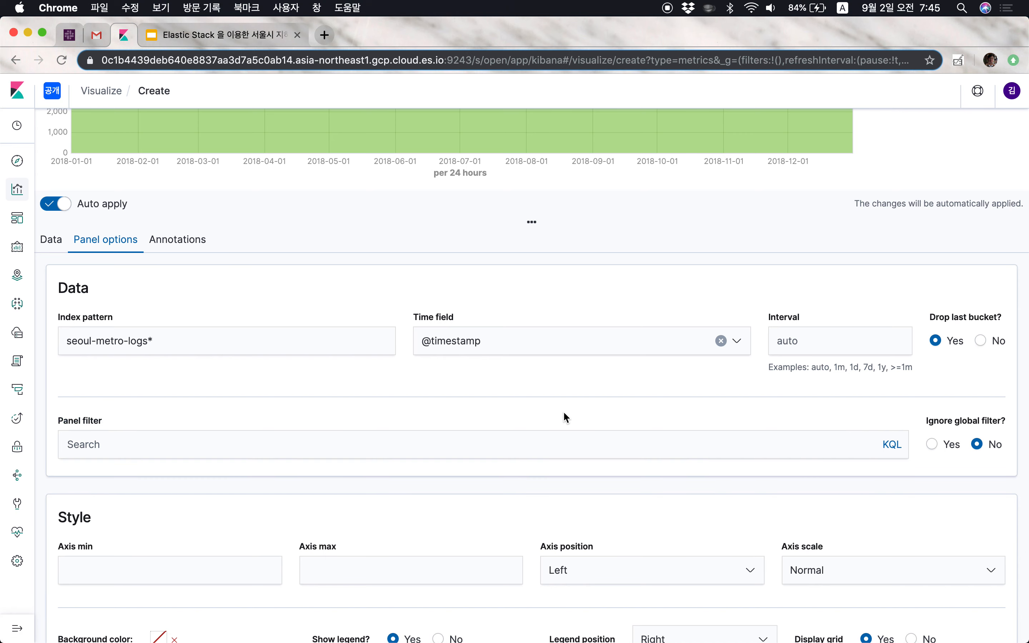
scroll(830, 343, up, 3)
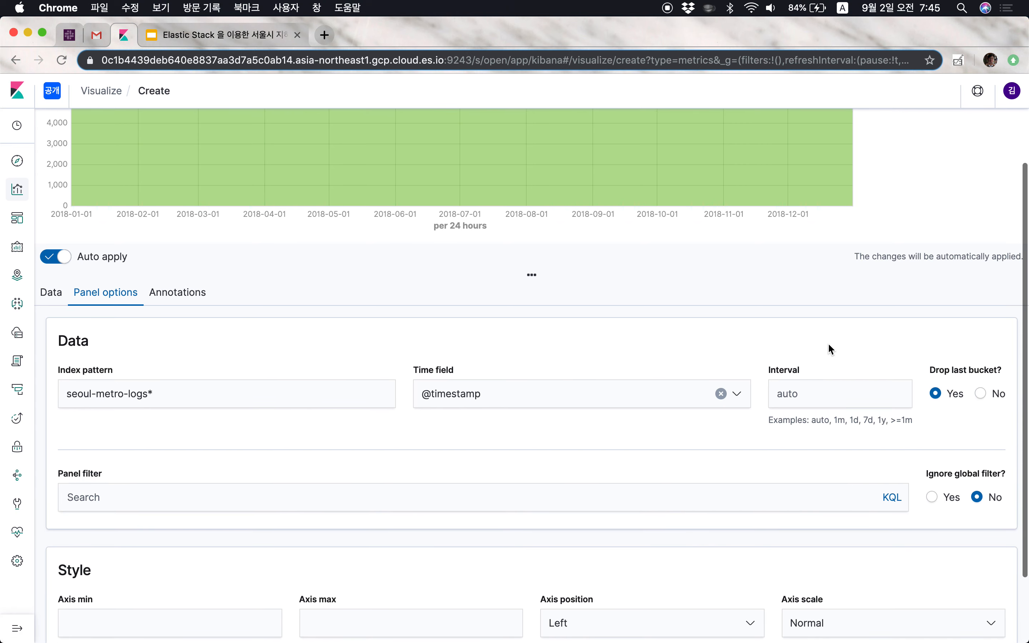
scroll(823, 381, up, 1)
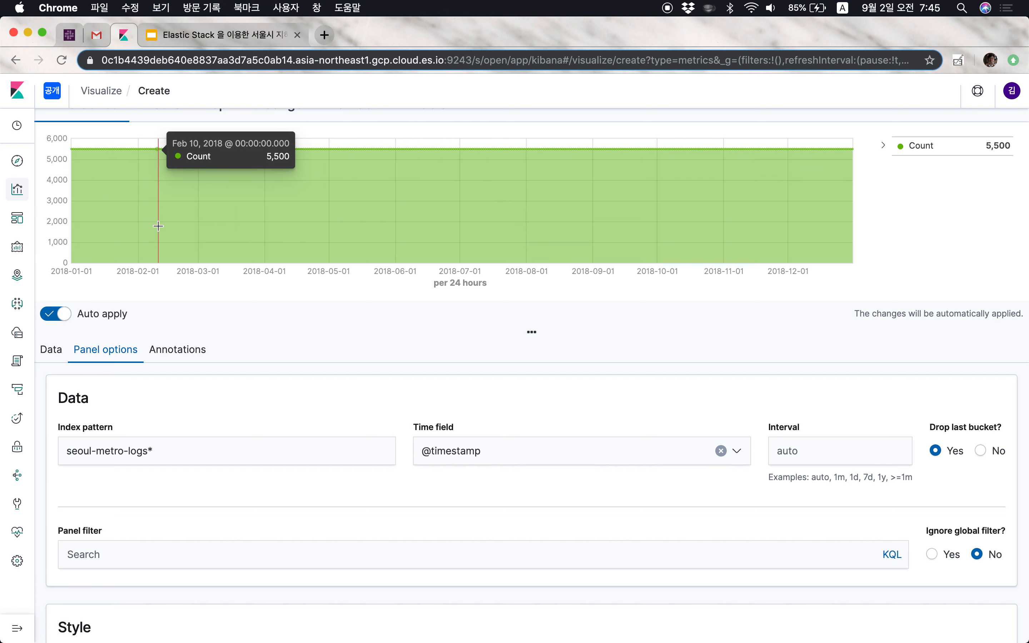
scroll(153, 226, up, 3)
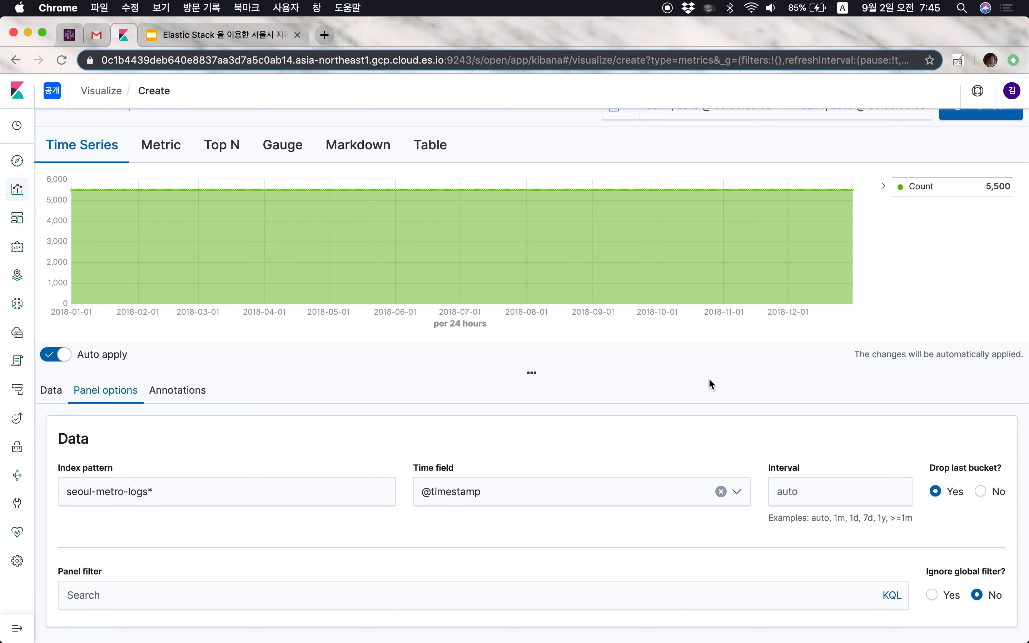
scroll(709, 377, down, 3)
scroll(773, 495, down, 2)
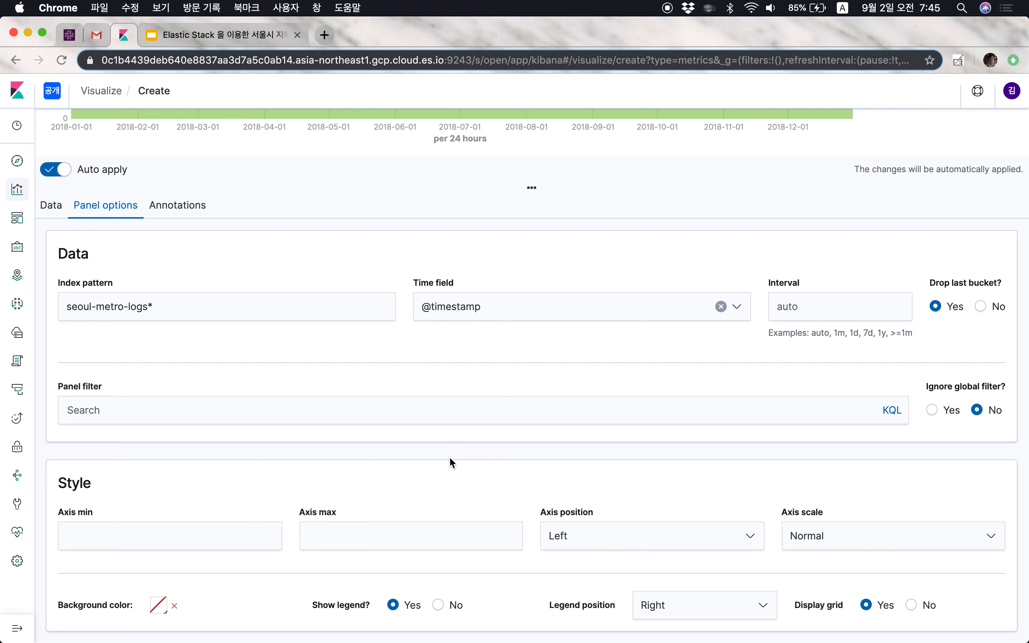
- Return to the series data settings and label the series 승차인원
scroll(450, 458, up, 4)
click(52, 373)
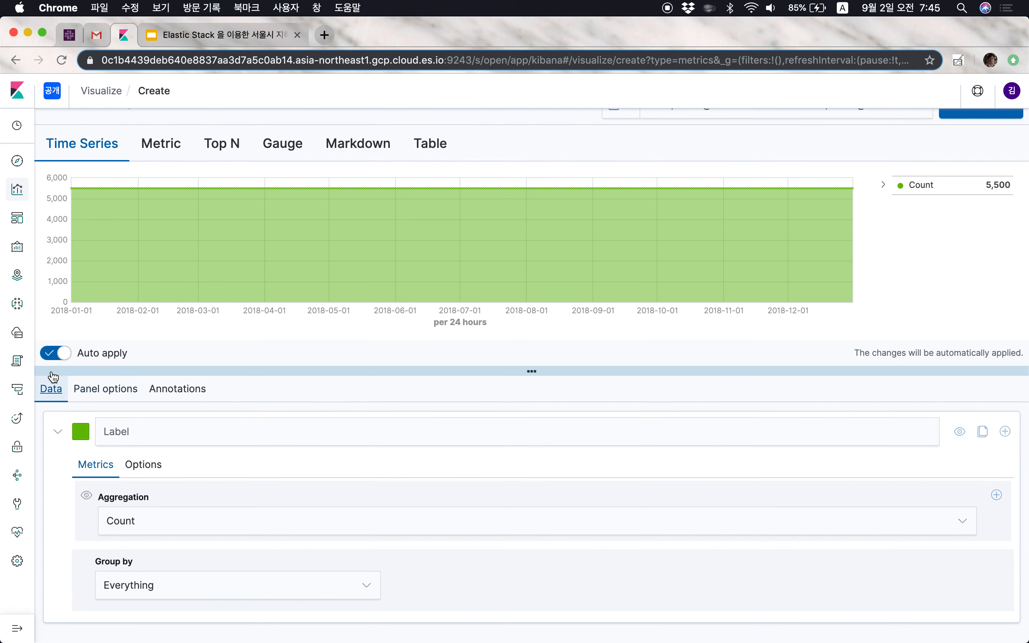
click(478, 434)
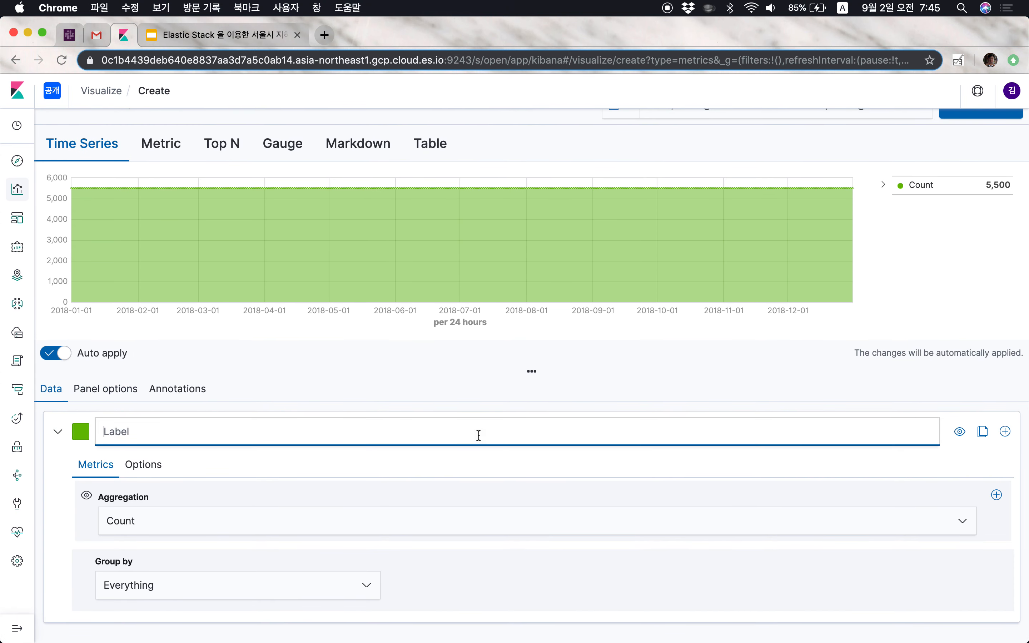
text(승채)
text(인원)
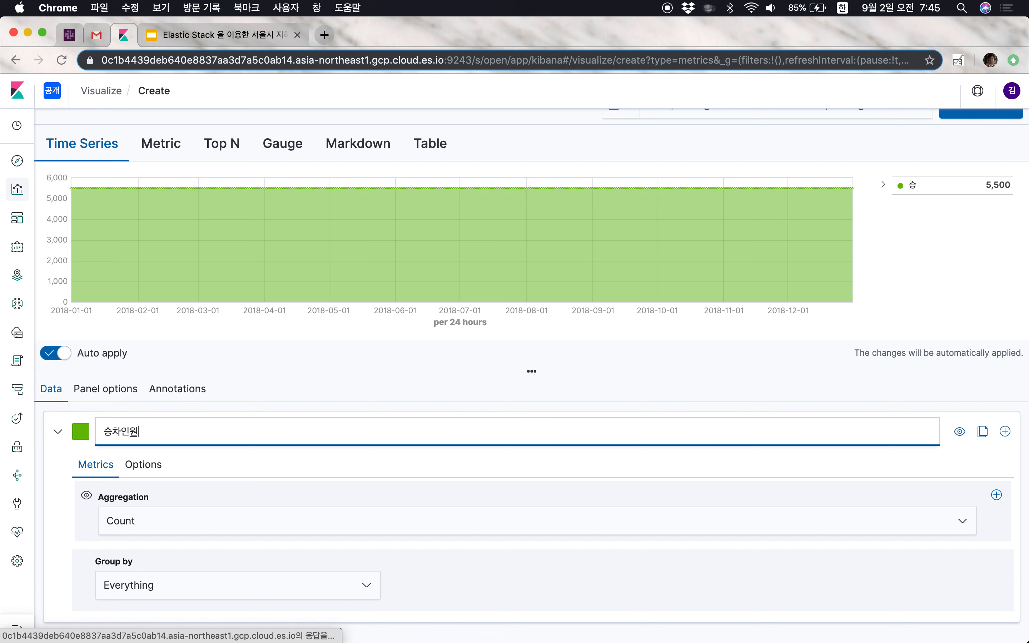
click(328, 479)
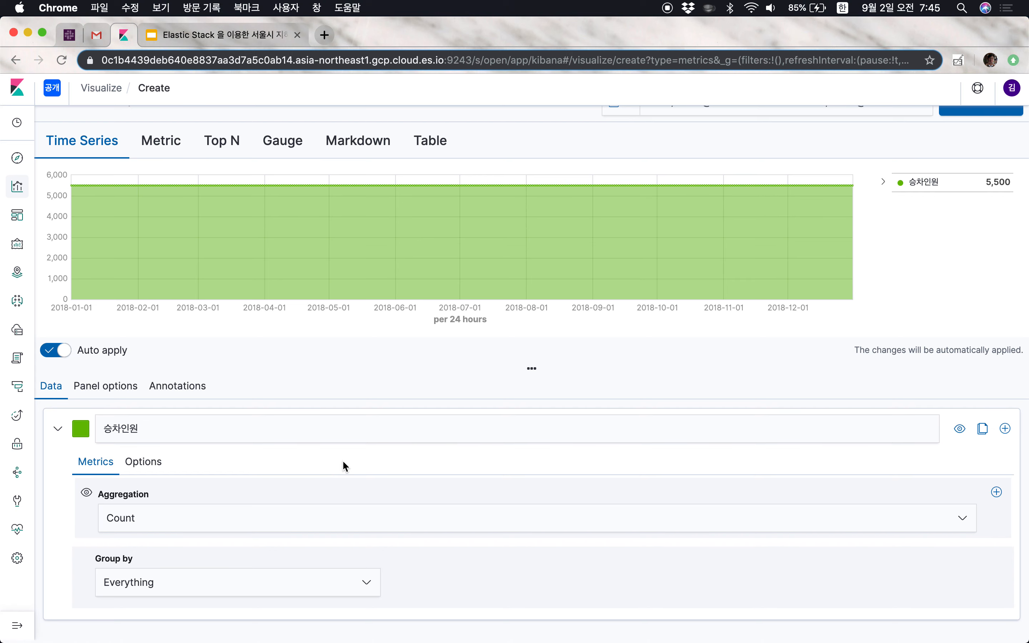
- Set the 승차인원 series aggregation to Sum of people.in and look at the grouping options
click(320, 518)
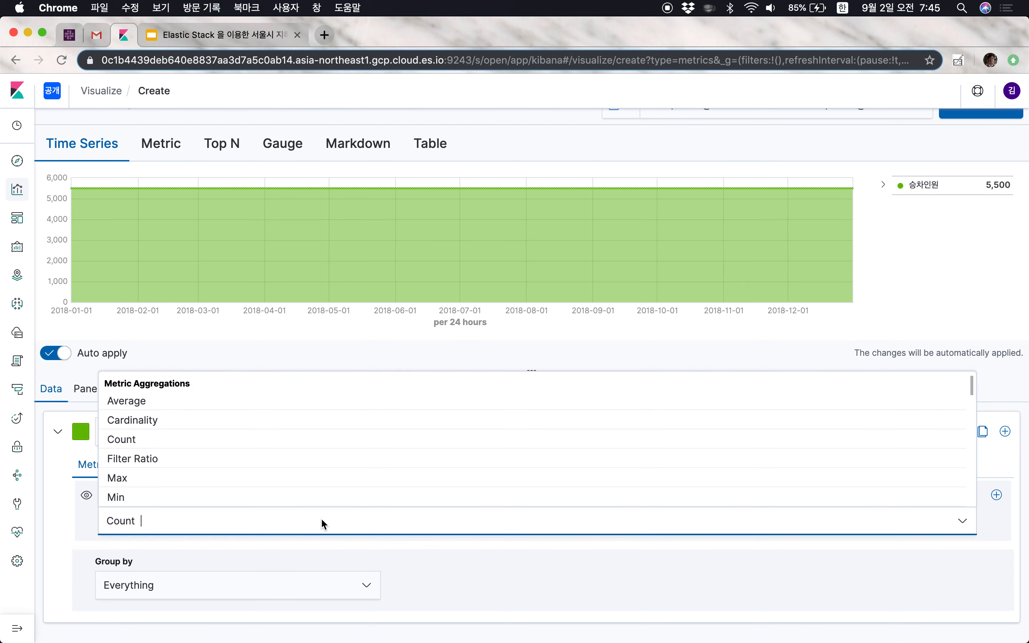
scroll(215, 455, down, 3)
scroll(215, 451, down, 3)
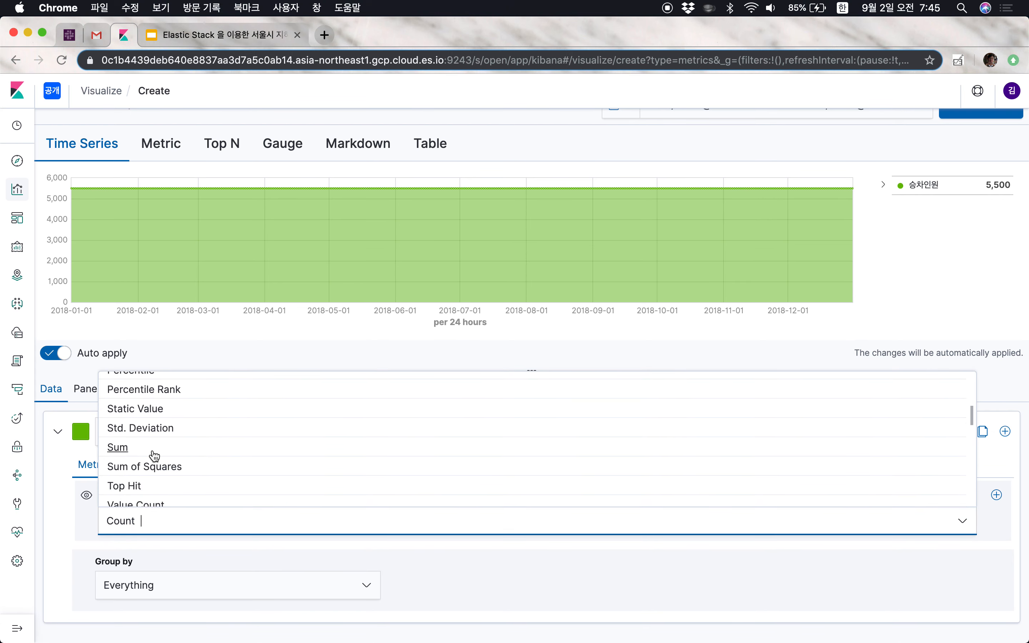
click(168, 450)
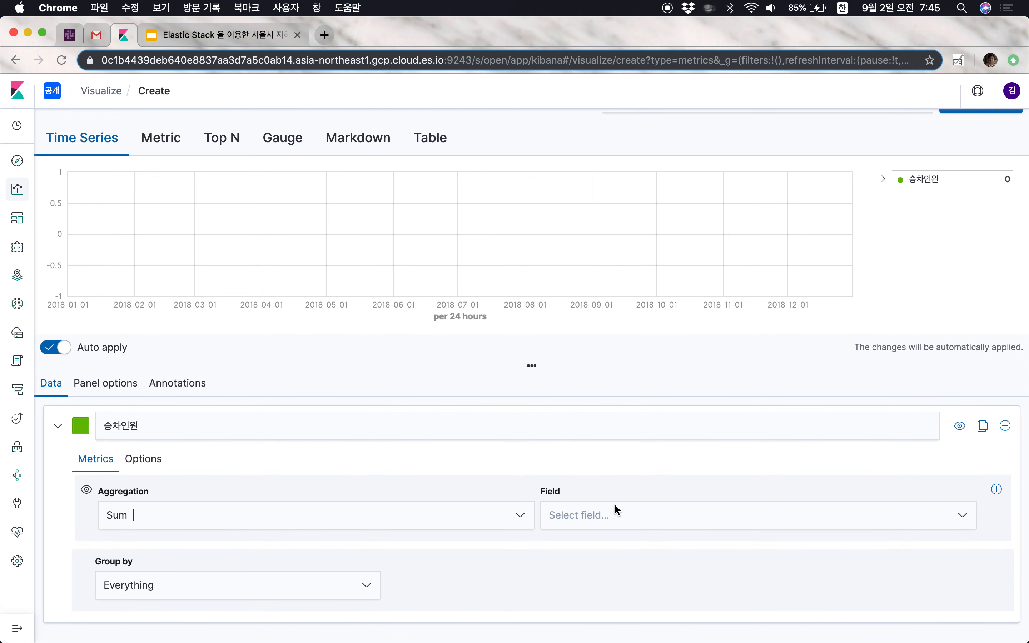
click(617, 515)
click(595, 557)
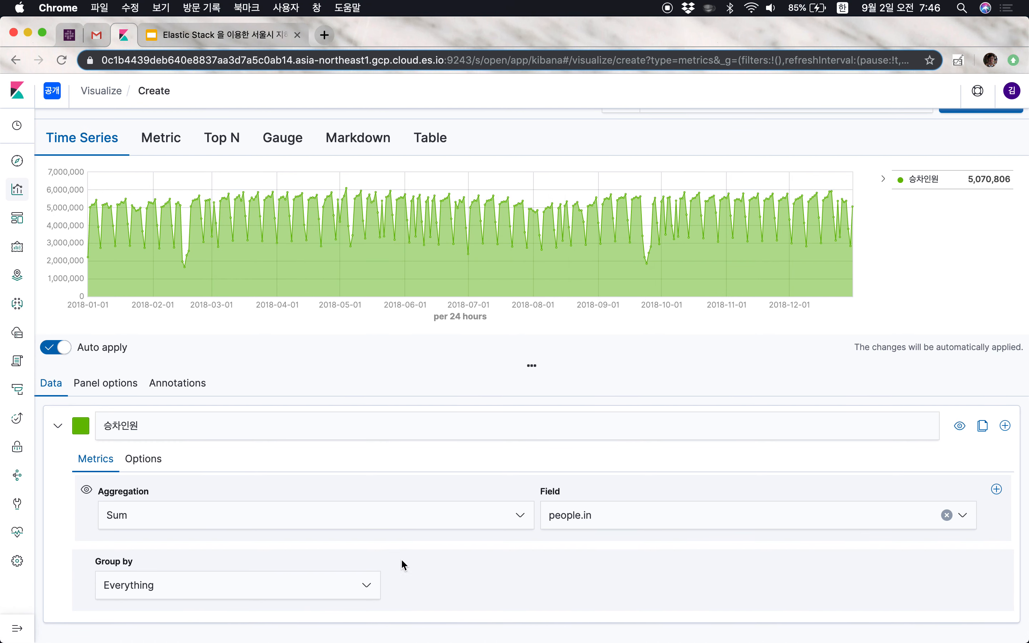
click(366, 586)
click(527, 562)
- Change the 승차인원 series colour to blue #0052FF
click(81, 427)
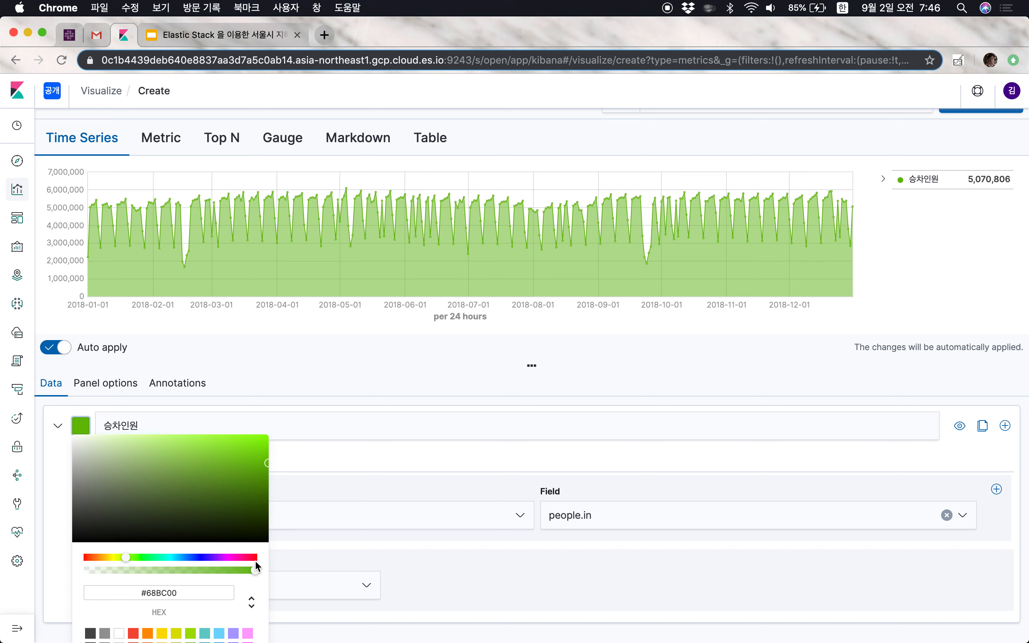
click(190, 558)
click(266, 463)
drag(267, 463, 280, 427)
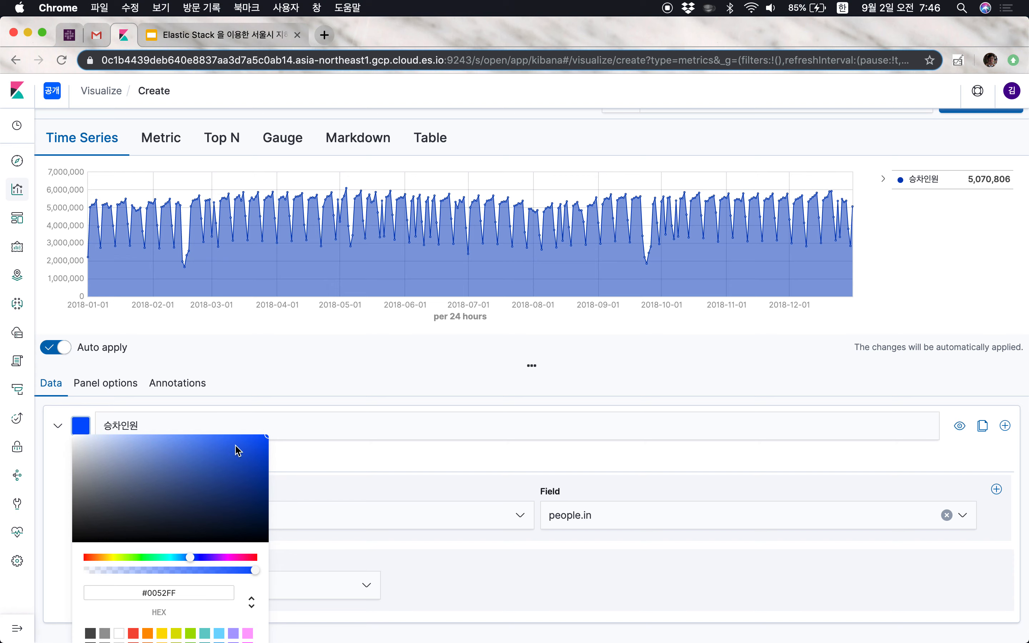
click(340, 357)
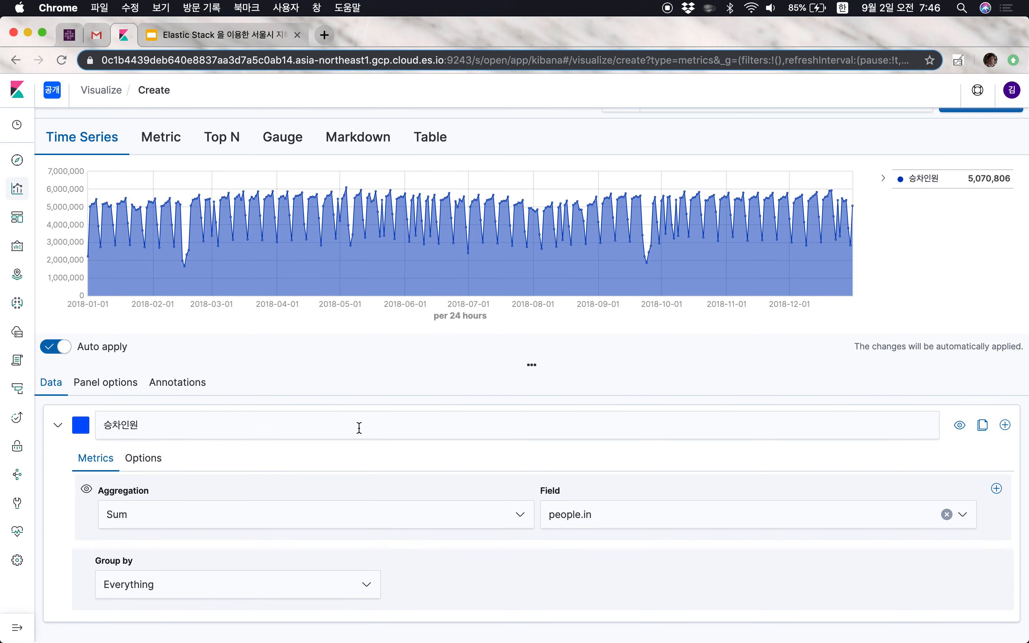
- Clone the 승차인원 series and rename the copy 하차인원
click(984, 430)
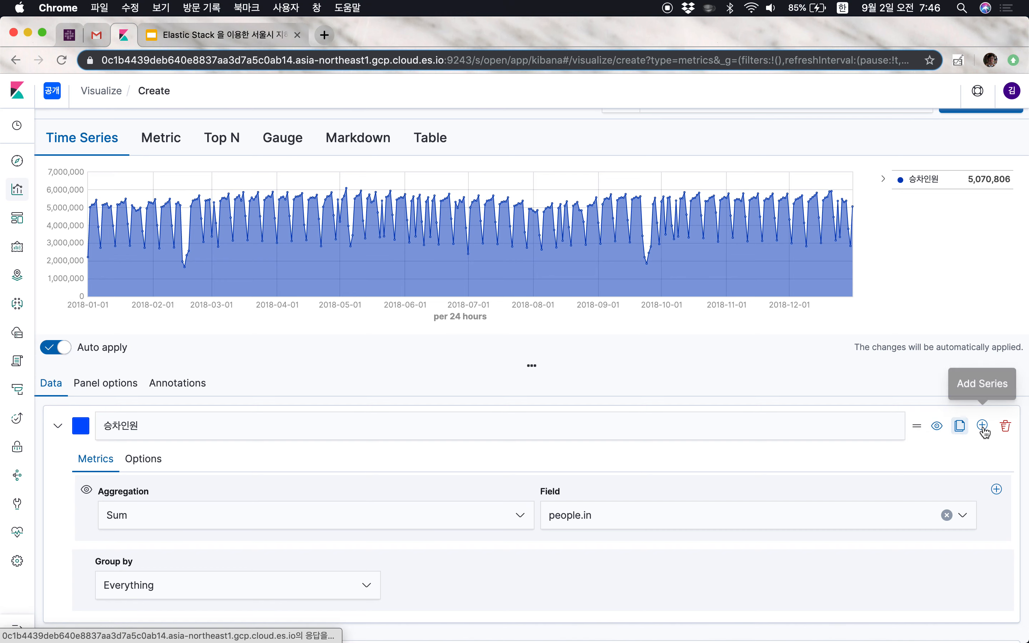
scroll(983, 425, down, 5)
click(160, 420)
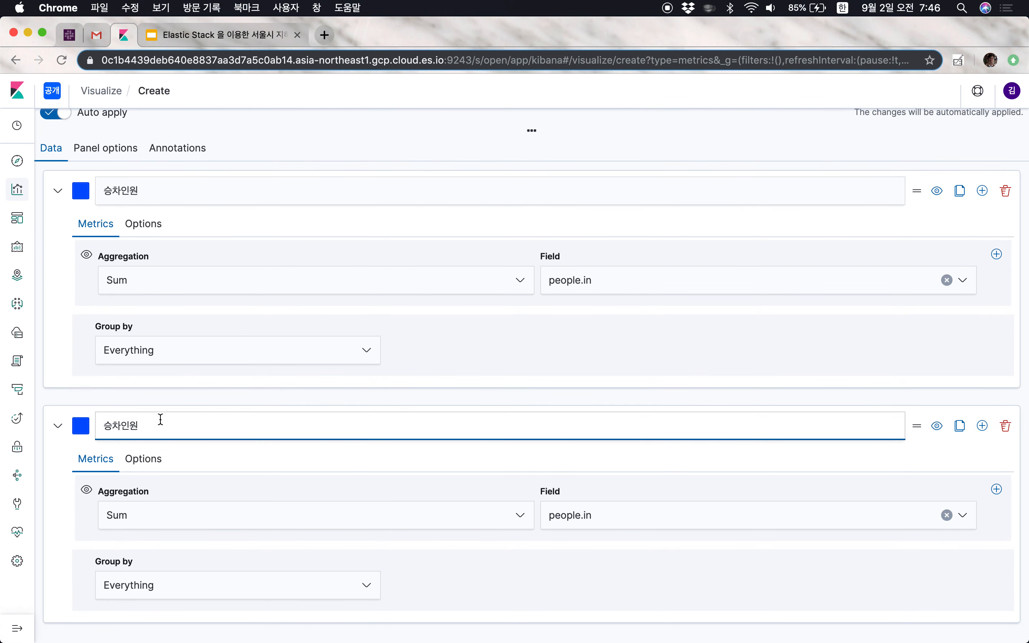
text(하차)
- Change the 하차인원 series colour to pure red #FF0000, then to the darker red preset
click(72, 434)
click(77, 430)
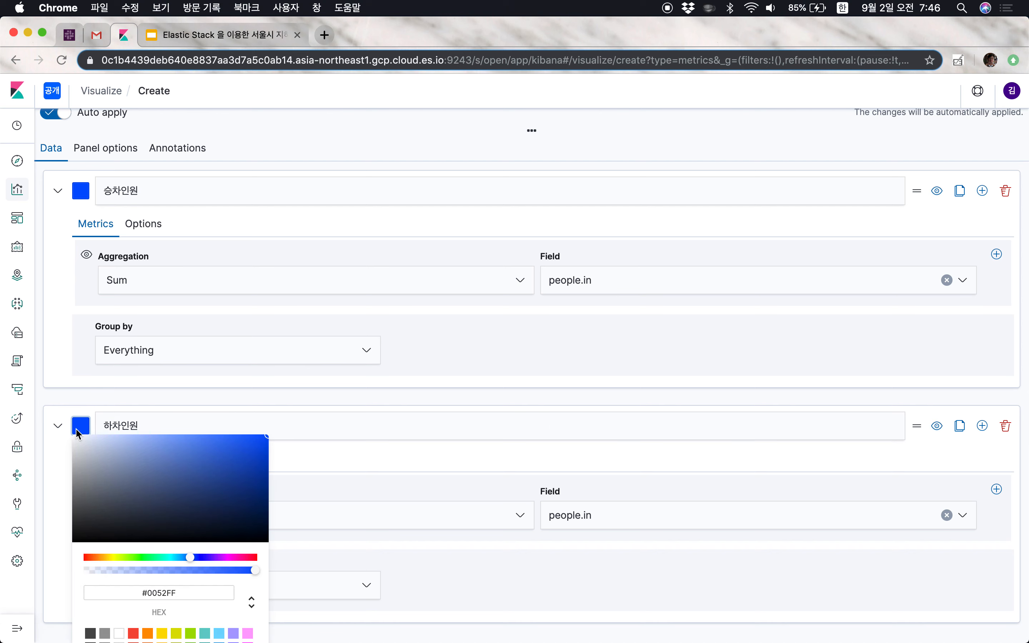
drag(95, 558, 84, 557)
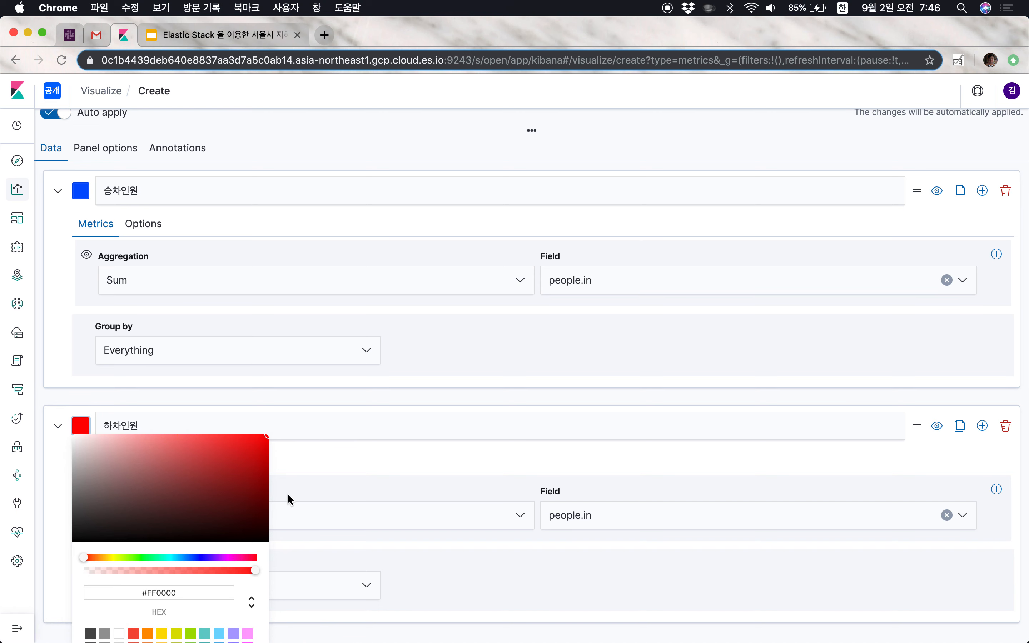
scroll(213, 574, down, 2)
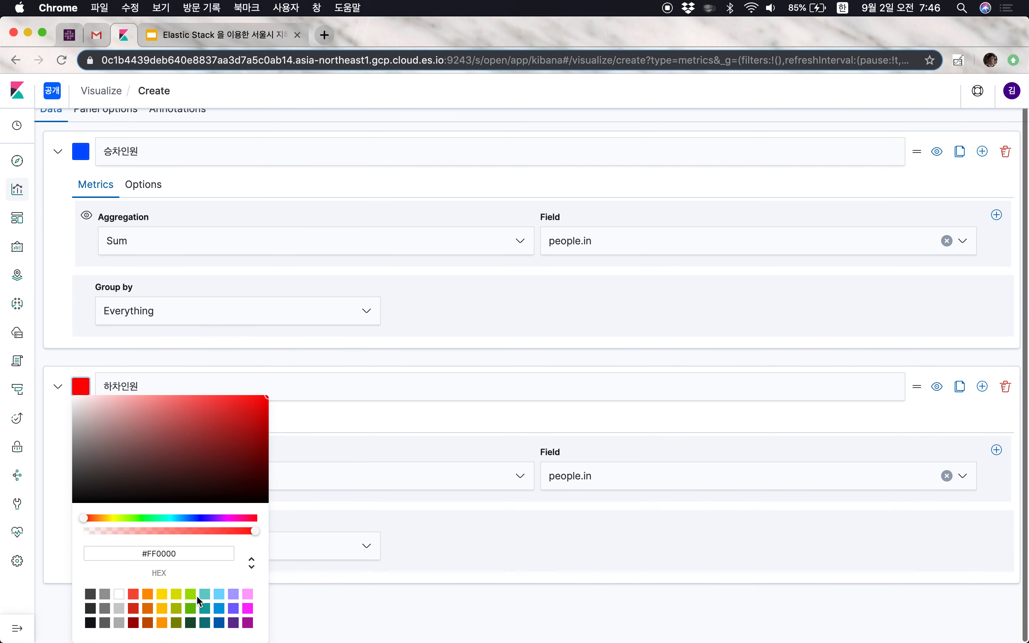
click(134, 610)
click(311, 442)
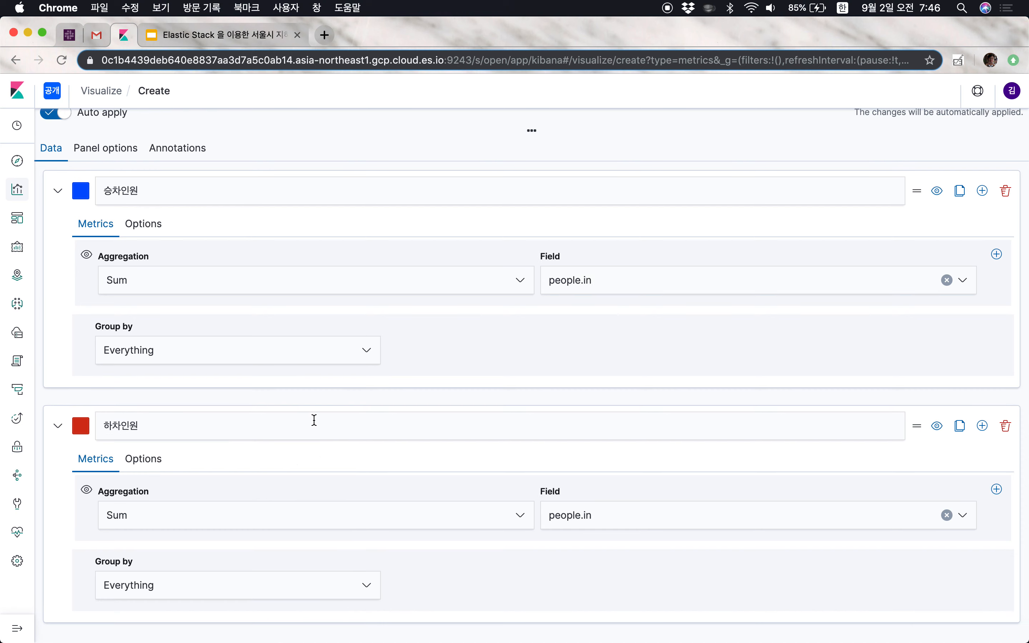
- Recolour the 승차인원 series with the medium light-blue preset
click(81, 190)
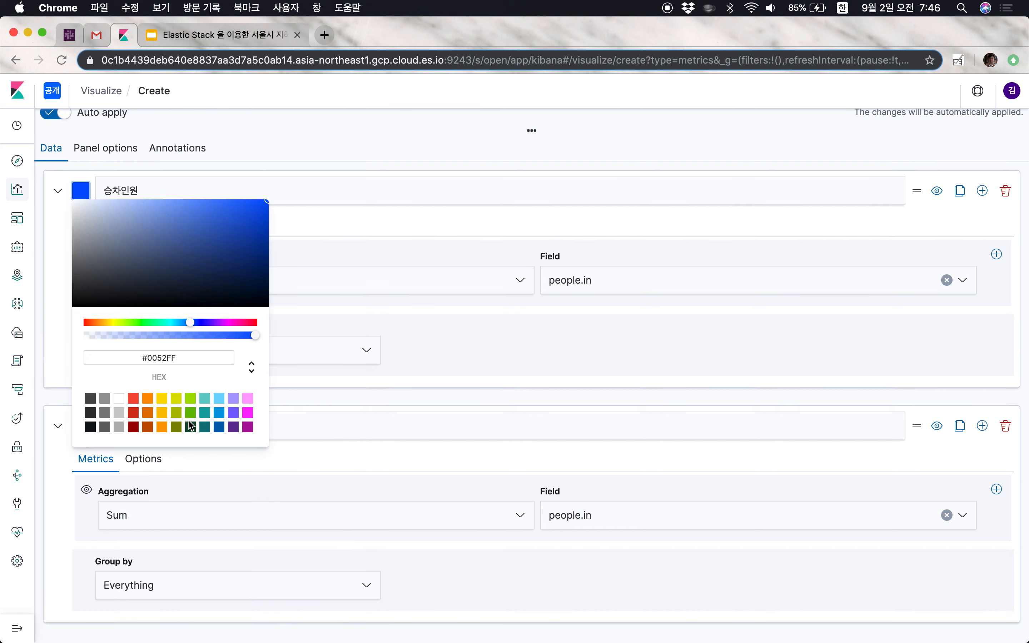
click(221, 430)
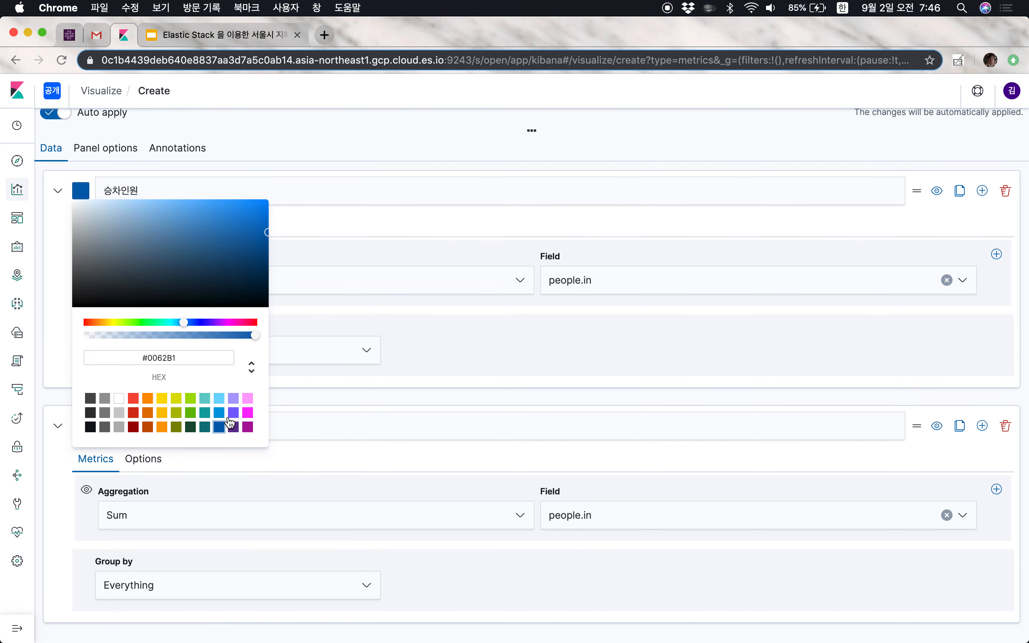
click(219, 412)
click(459, 326)
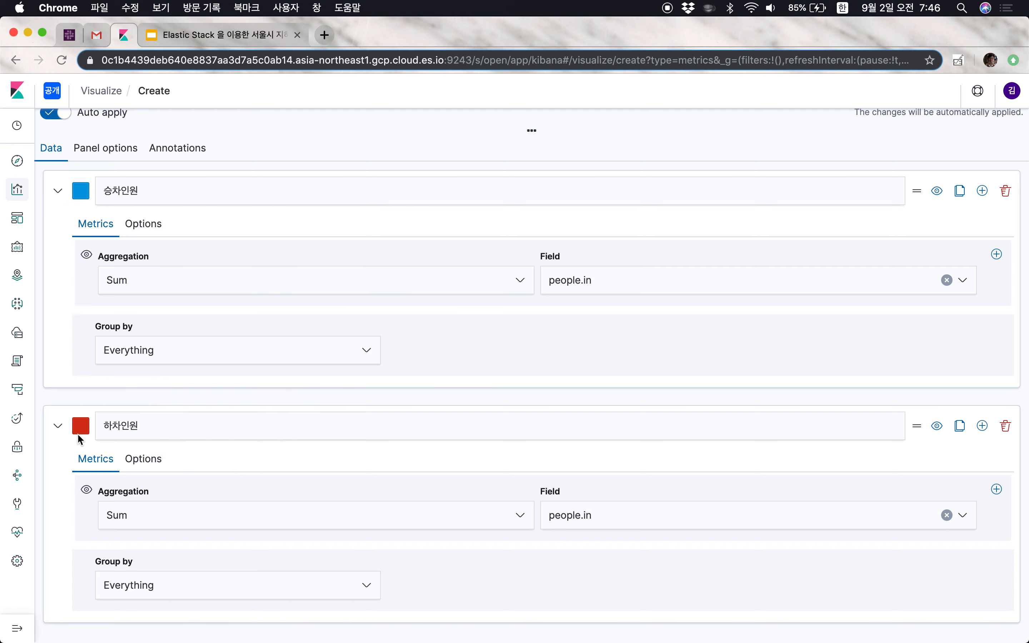
- Set the 하차인원 series colour to red #F44E3B and its Sum field to people.out
click(78, 427)
click(134, 632)
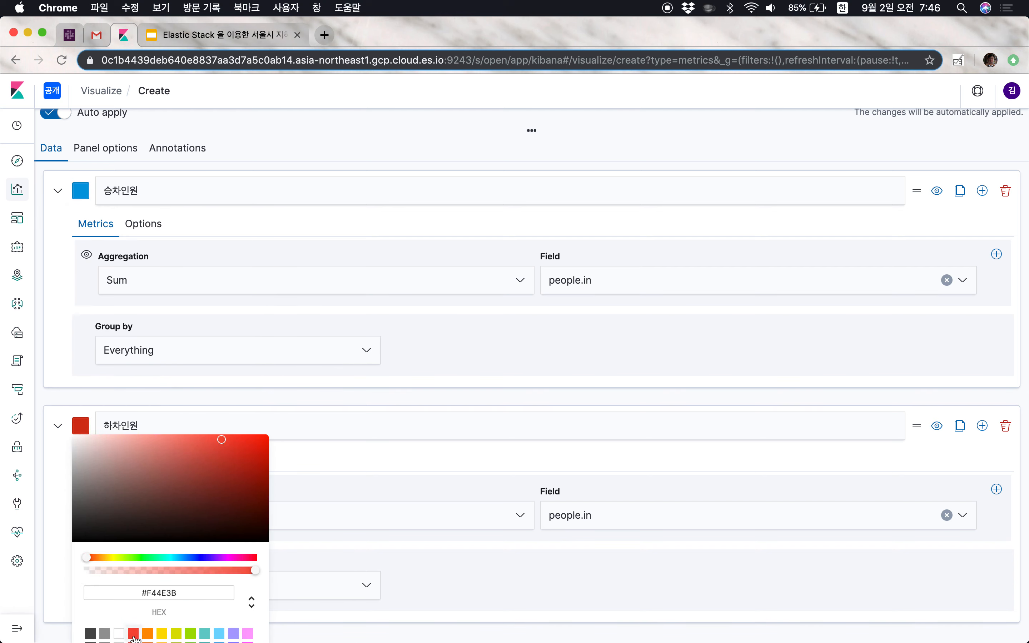
click(368, 456)
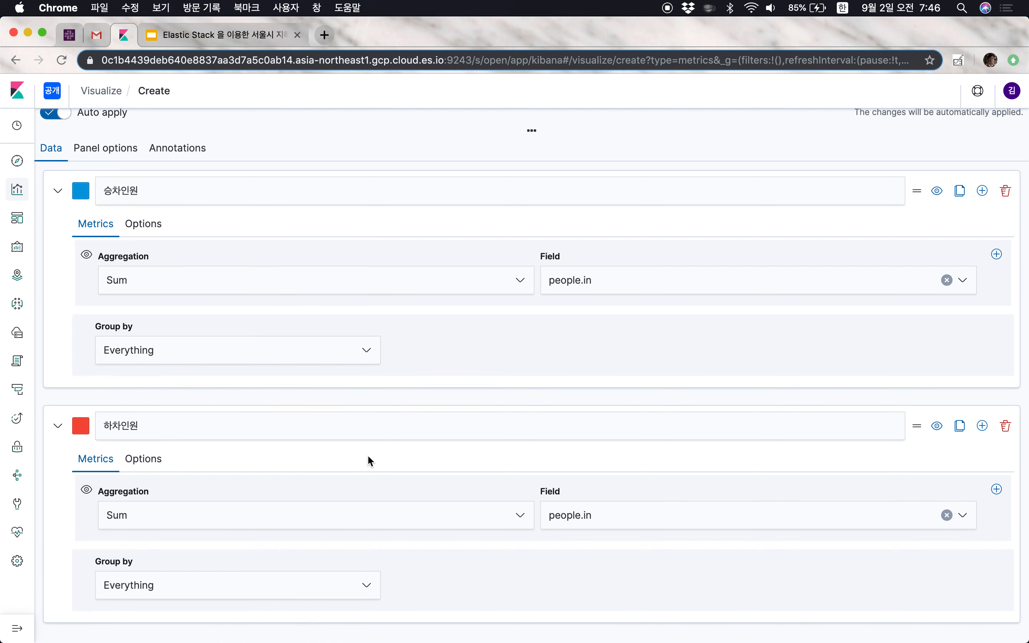
click(708, 516)
click(621, 581)
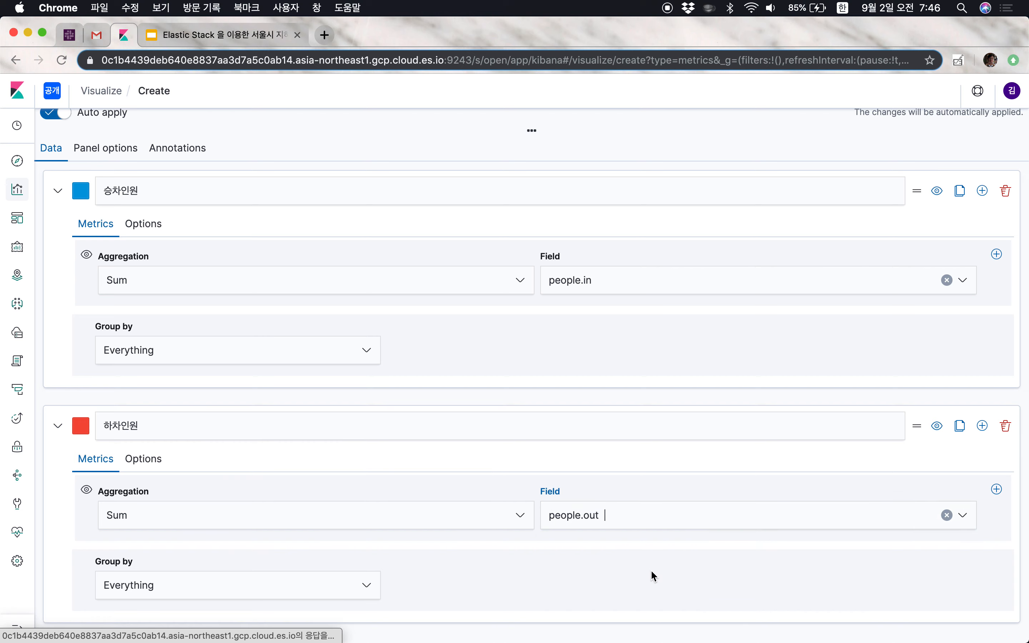
- Save the visualization with the title "seoul-metro: 시간대별 승하차인원"
scroll(650, 569, up, 10)
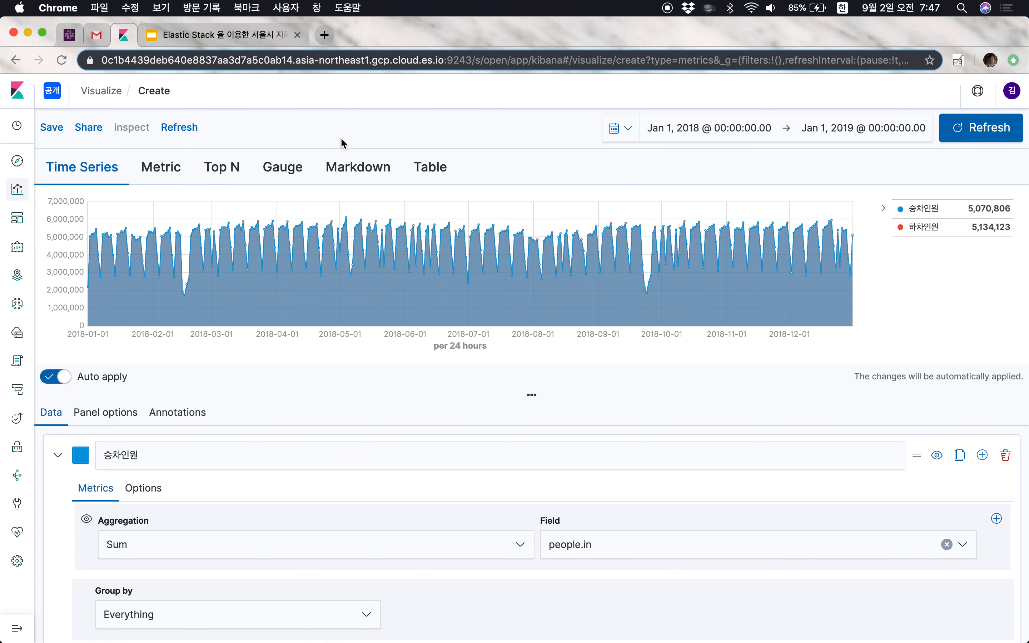
click(50, 127)
key(super+a)
text(ㄴ)
key(BackSpace)
key(ctrl+space)
text(se)
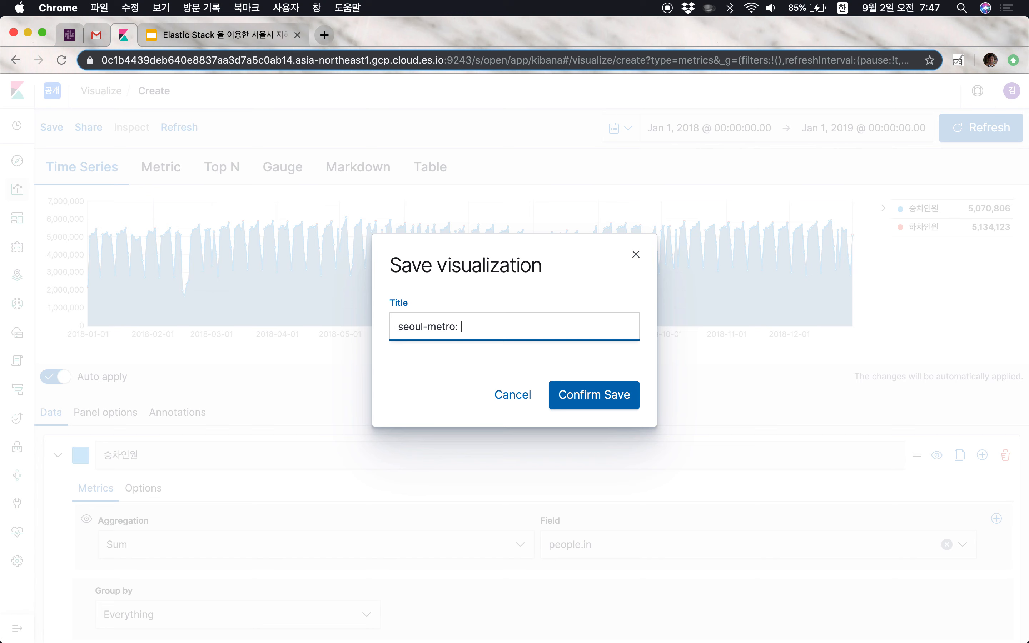
text(oul-metro: 시갠)
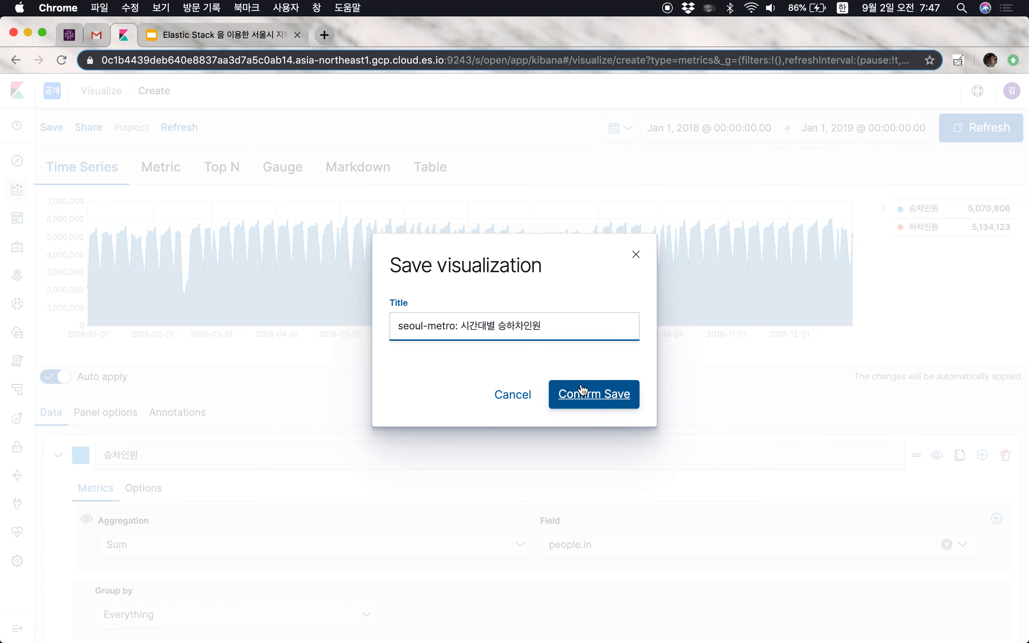
click(595, 394)
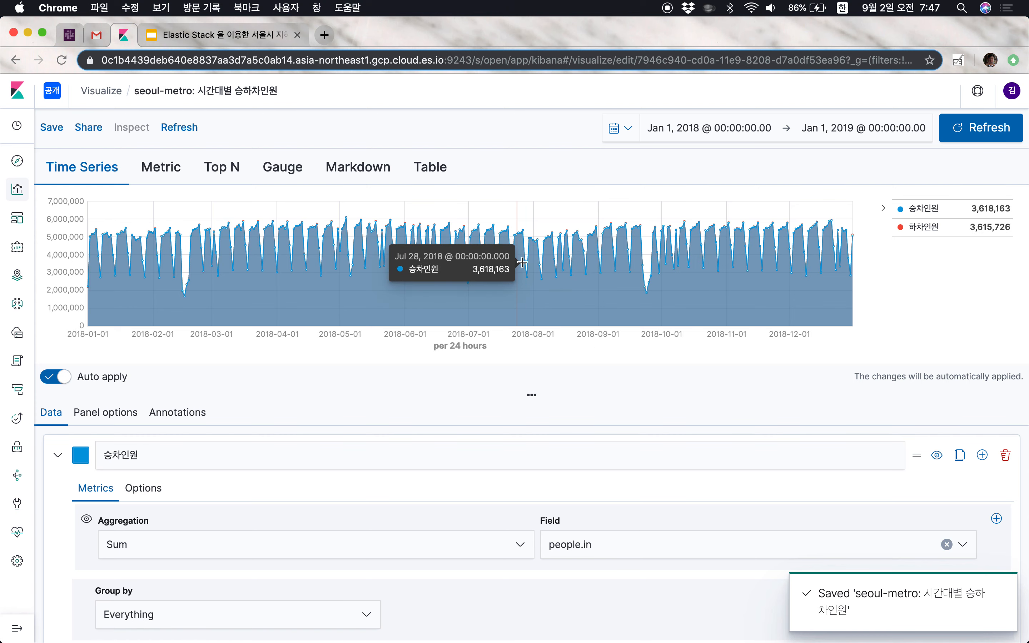
- Narrow the time range on the chart to about Jul 28 to Aug 5, 2018 and view the two series
click(533, 263)
drag(534, 263, 543, 262)
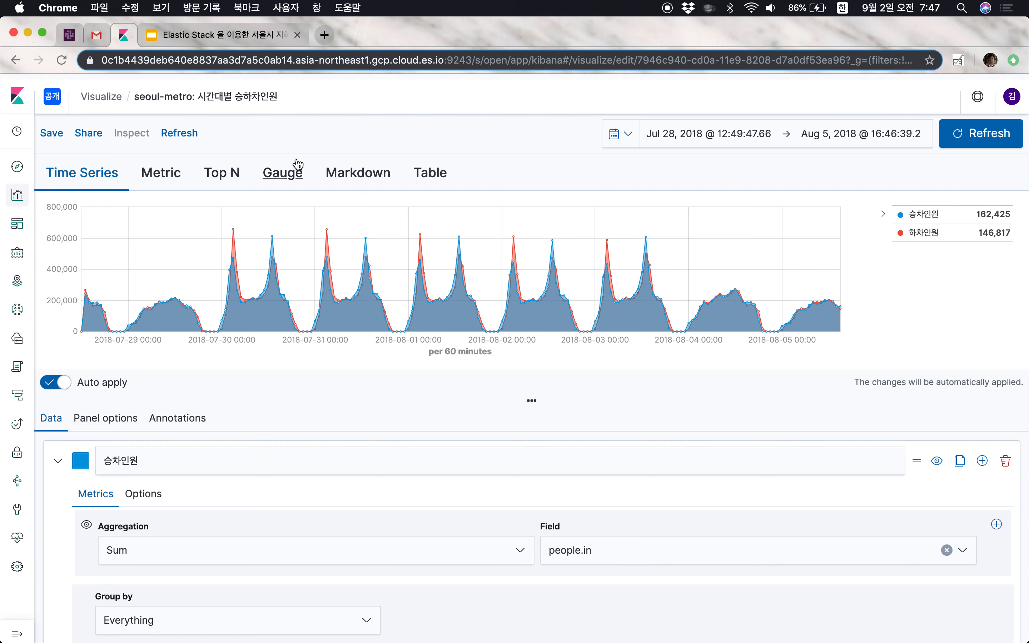
scroll(279, 182, down, 1)
scroll(278, 183, up, 1)
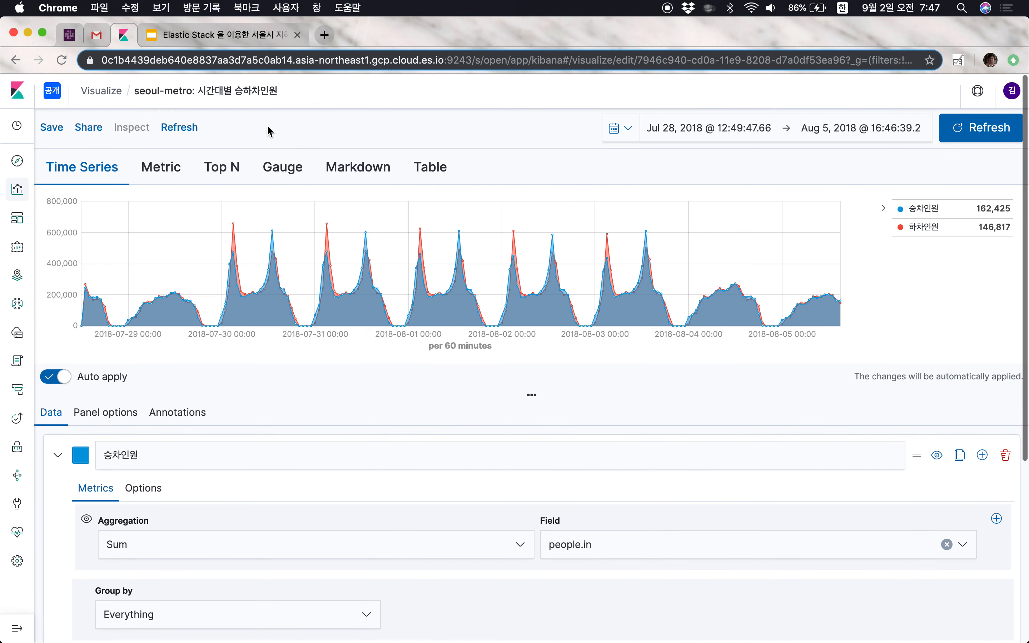
scroll(683, 229, down, 10)
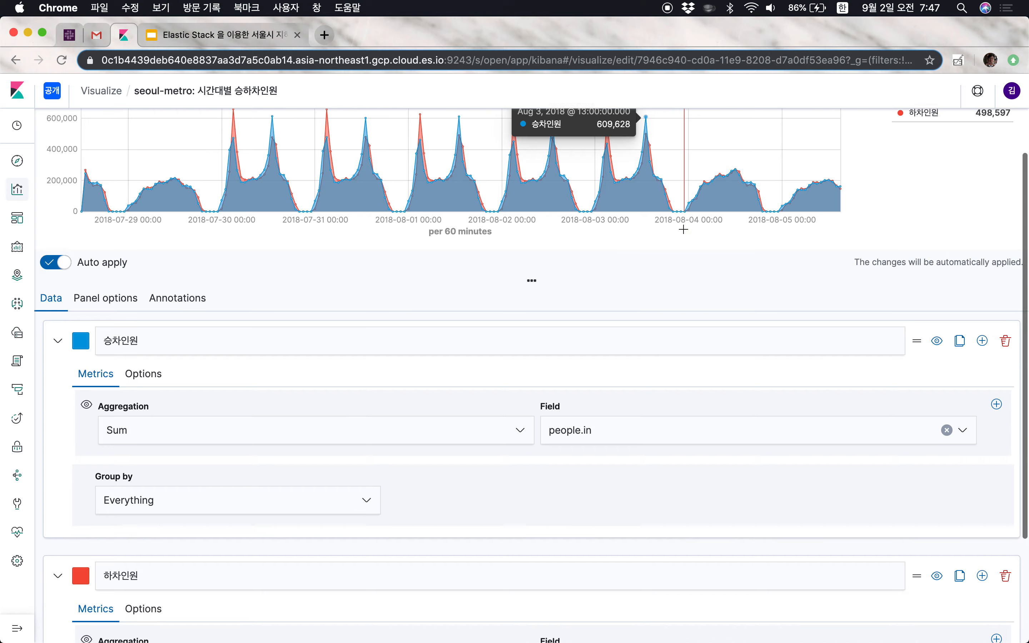
scroll(684, 232, up, 10)
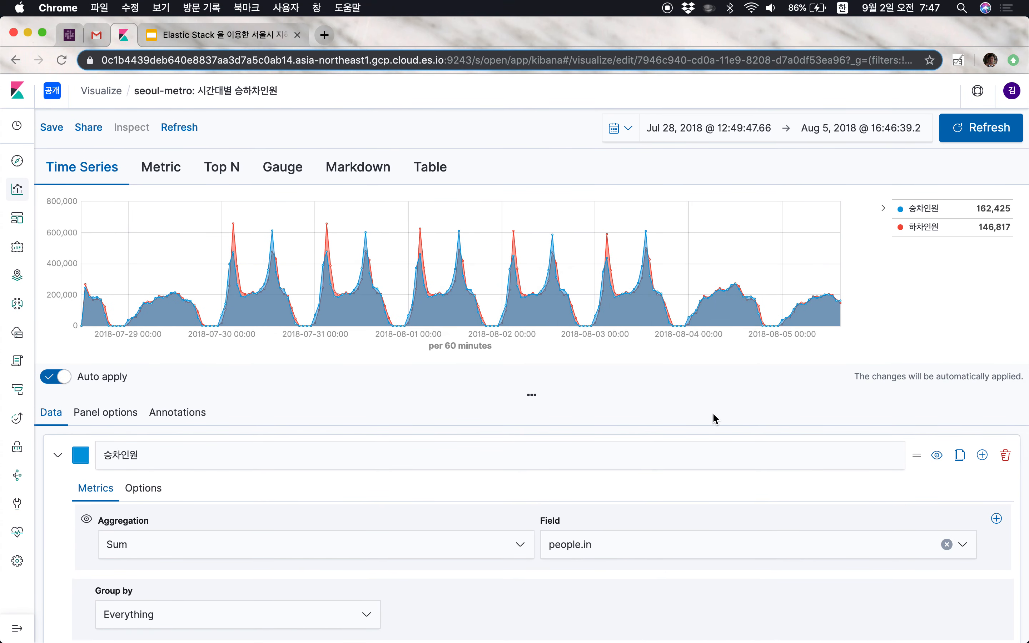
- Clone the 하차인원 series and recolour the copy with the medium green preset
scroll(713, 415, down, 10)
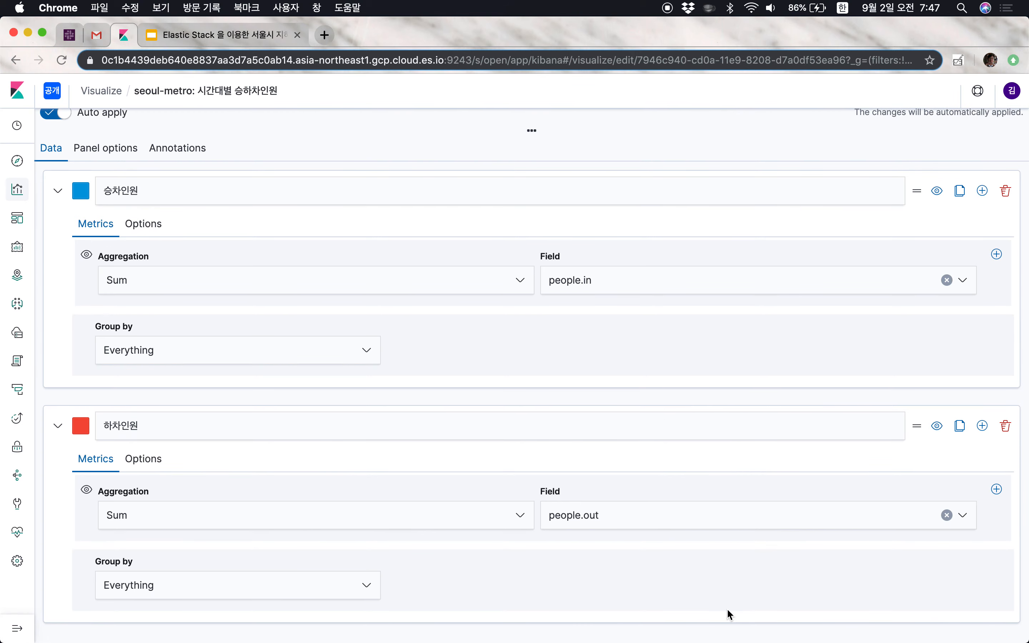
click(959, 426)
scroll(802, 594, down, 10)
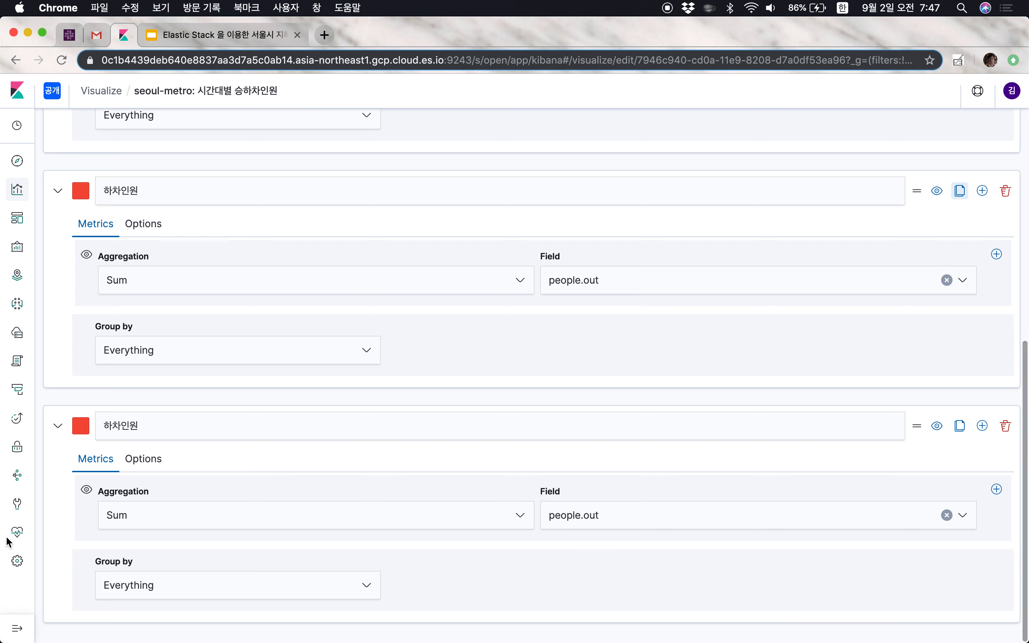
click(83, 428)
scroll(178, 625, down, 2)
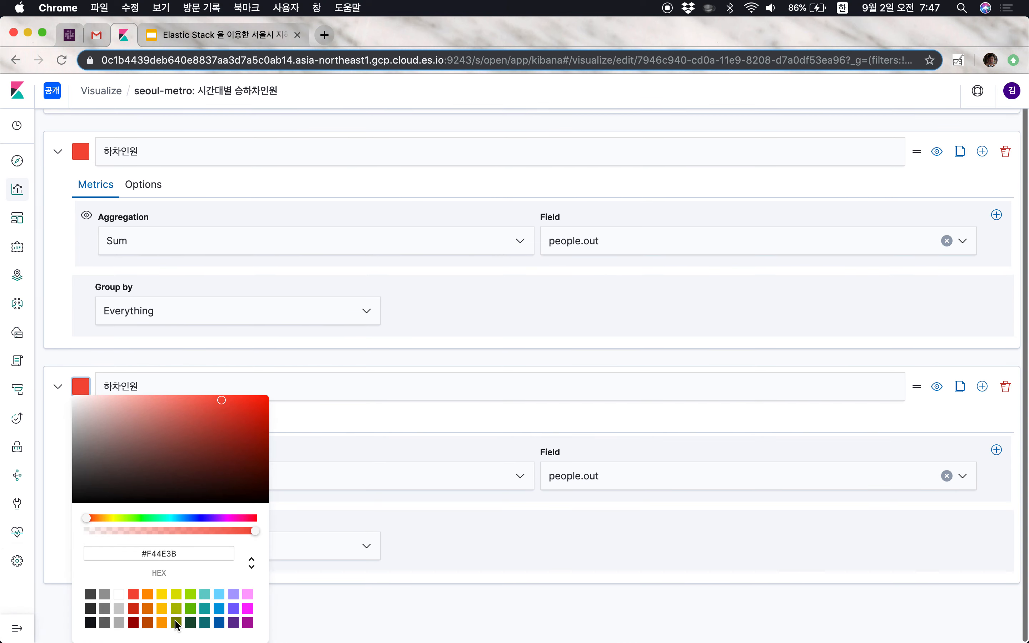
click(190, 608)
click(162, 379)
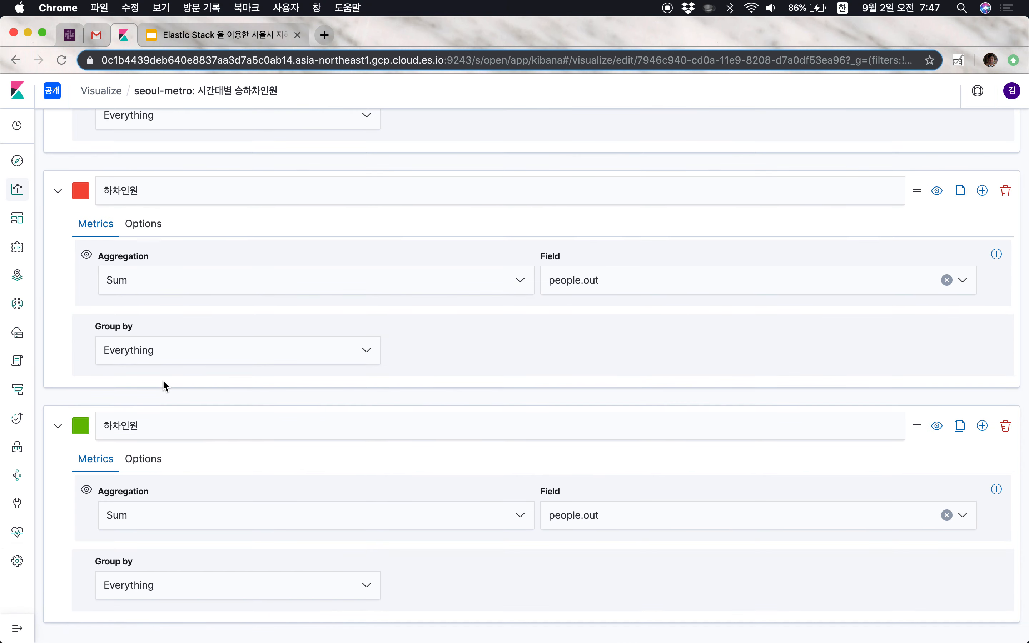
- Rename the green series copy 전체인원 and set its Sum field to people.total
click(122, 421)
text(저ㅗㄴ차)
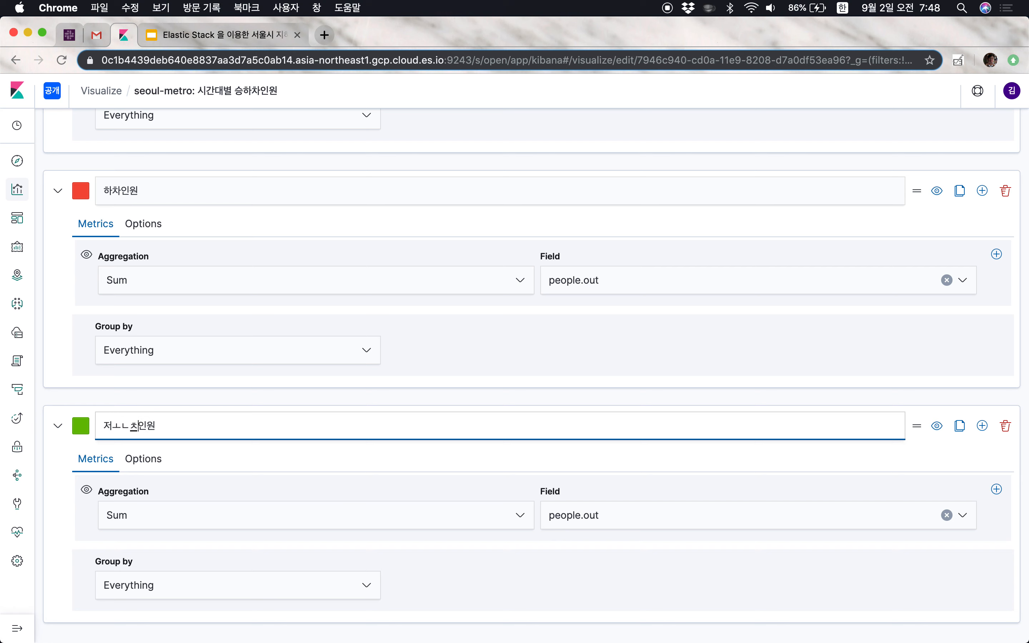
text(ㄴㅊㅔ)
click(602, 510)
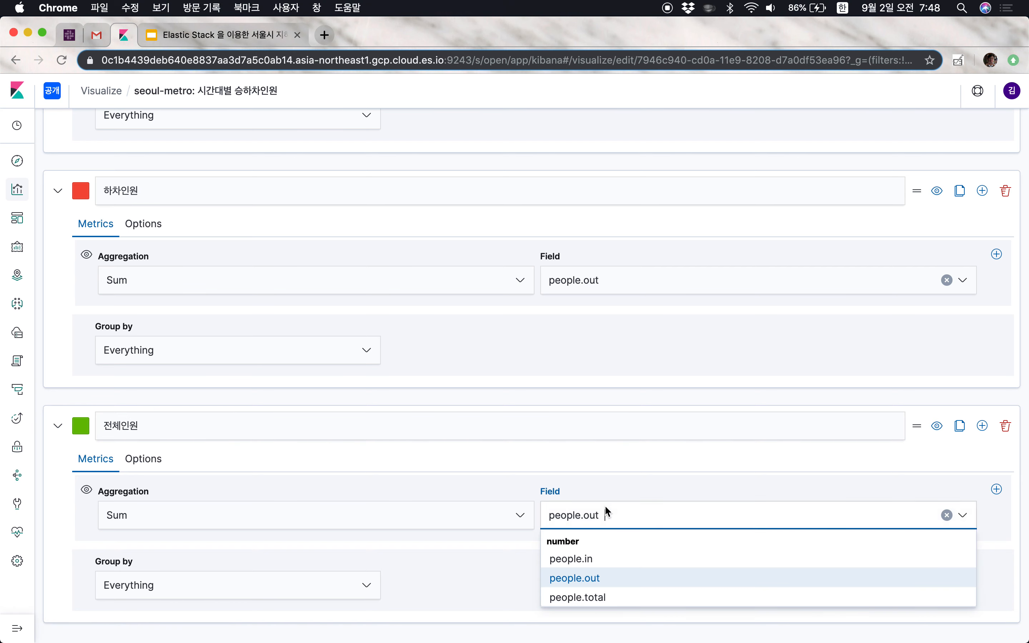
click(590, 595)
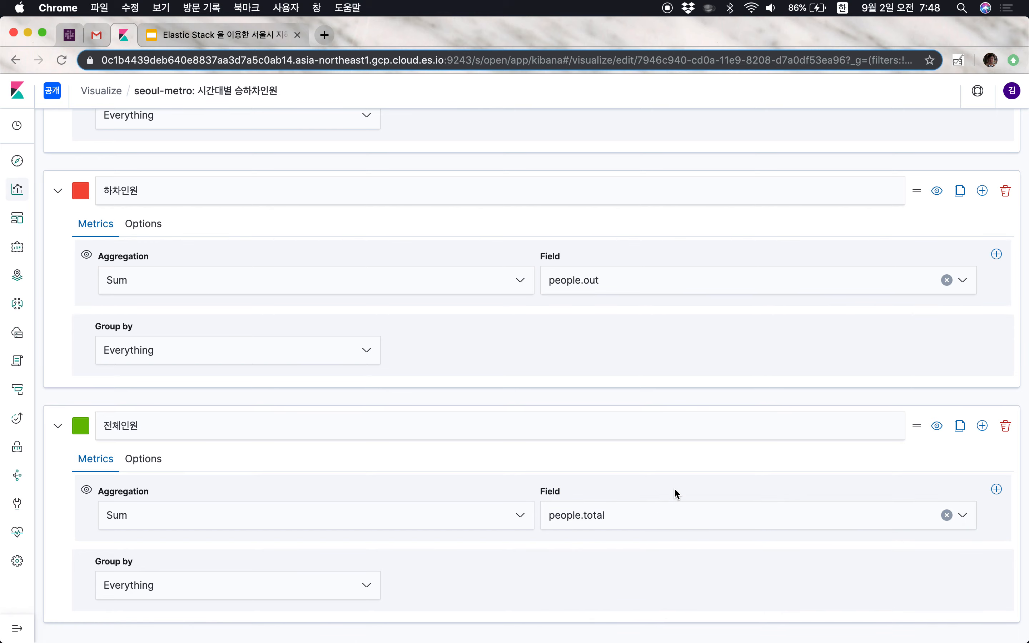
scroll(673, 487, up, 10)
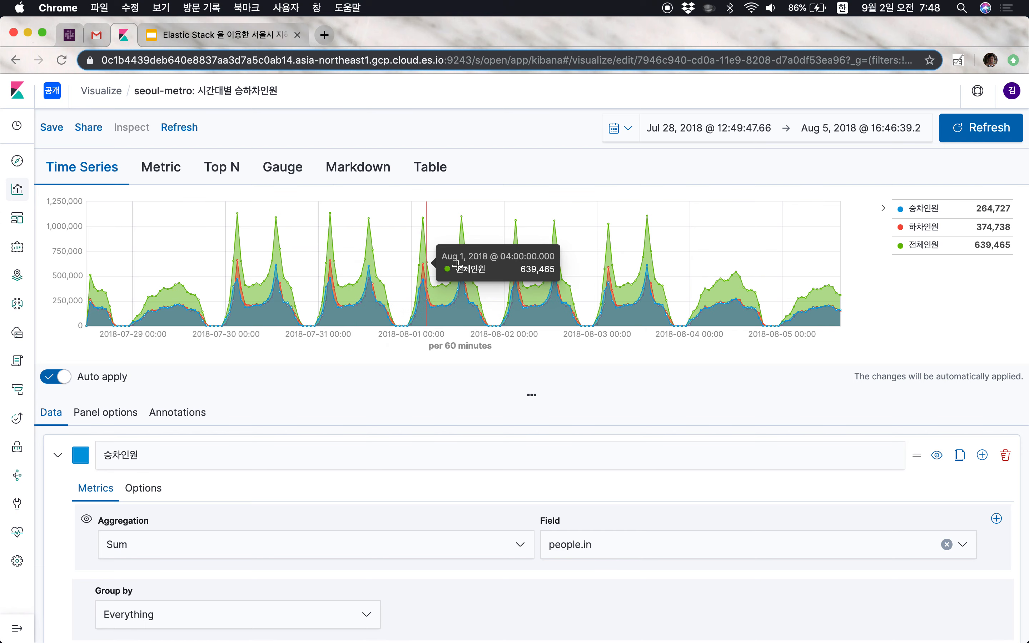
- Set the 전체인원 series' line width to 0 and its point size to 2
scroll(594, 417, down, 10)
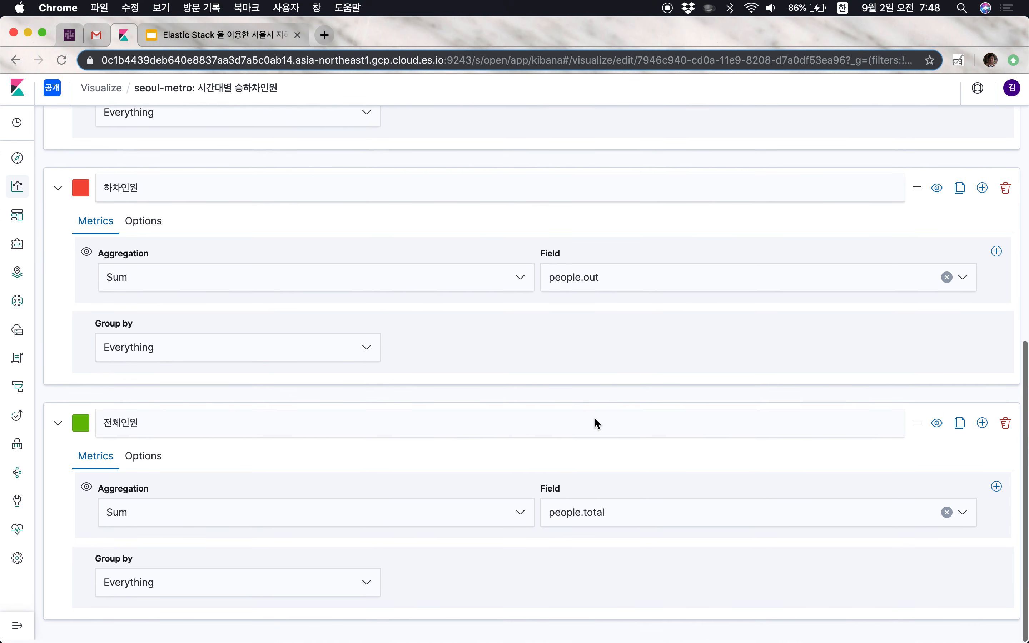
click(166, 462)
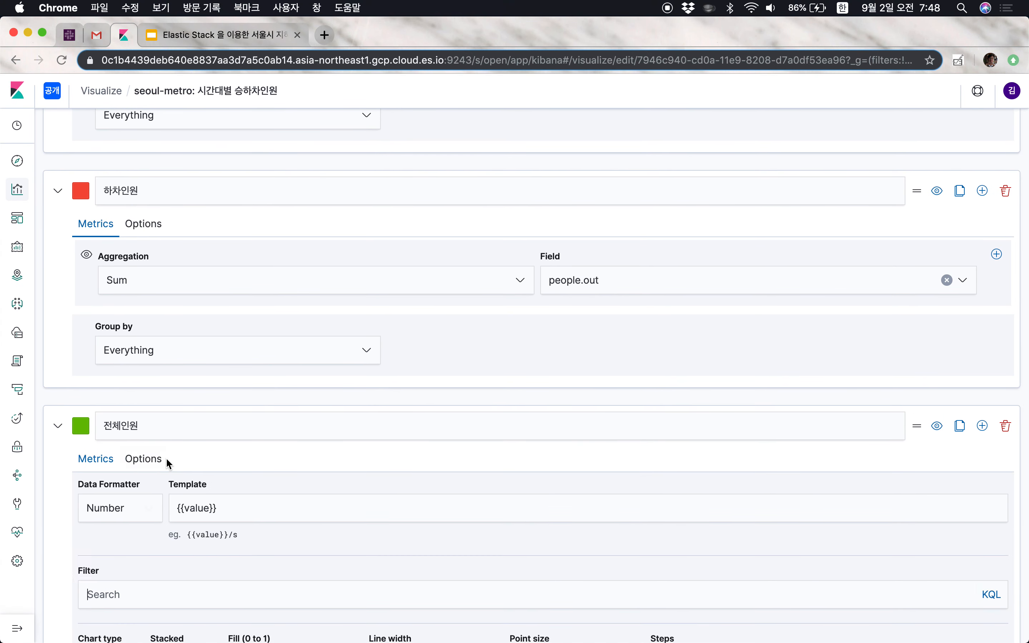
scroll(234, 478, down, 4)
scroll(234, 477, down, 5)
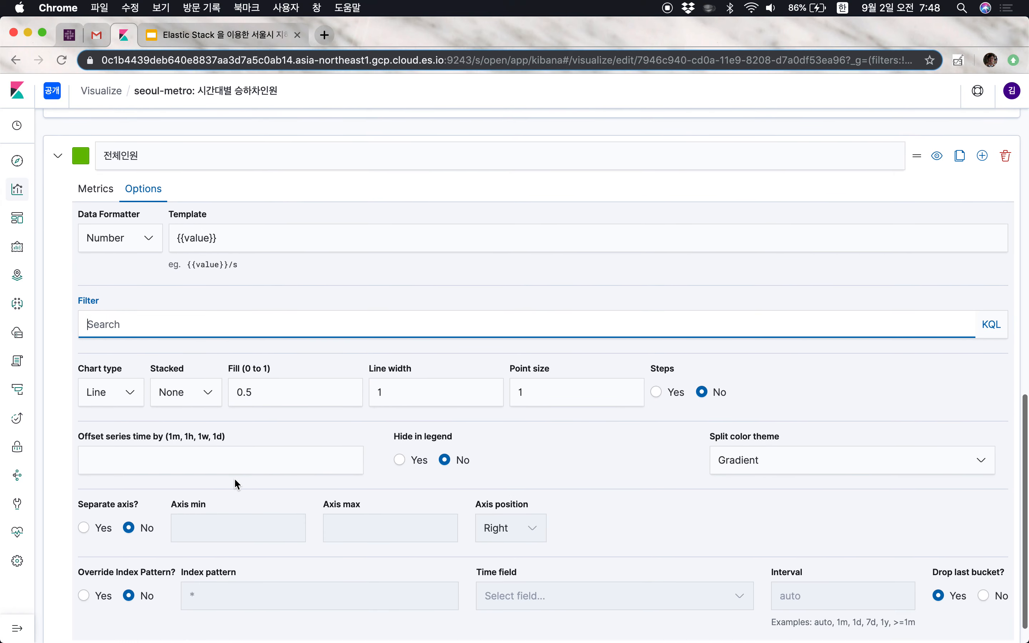
click(136, 370)
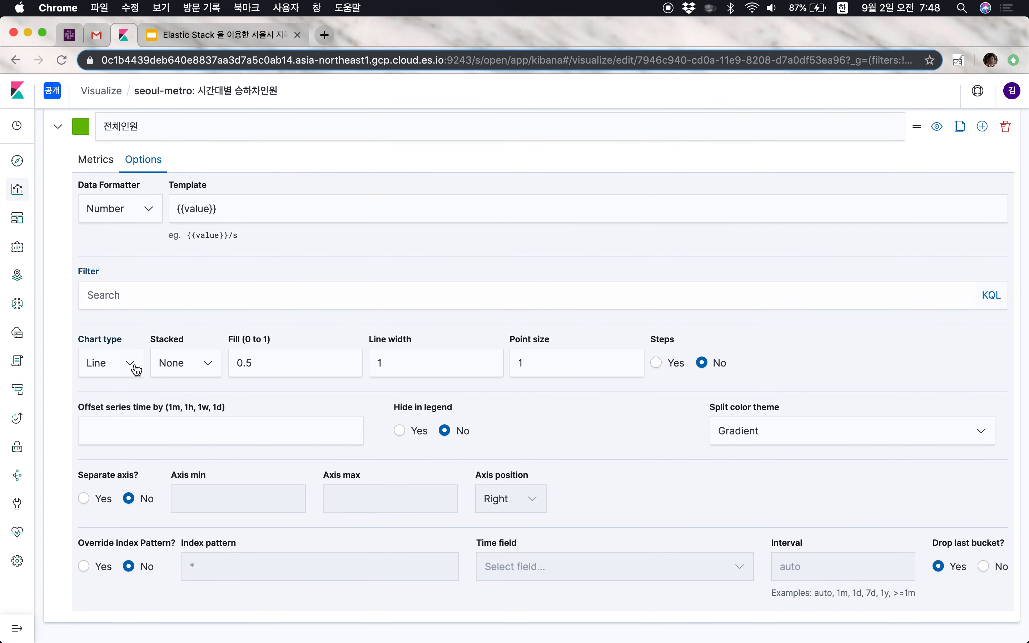
click(199, 328)
click(405, 366)
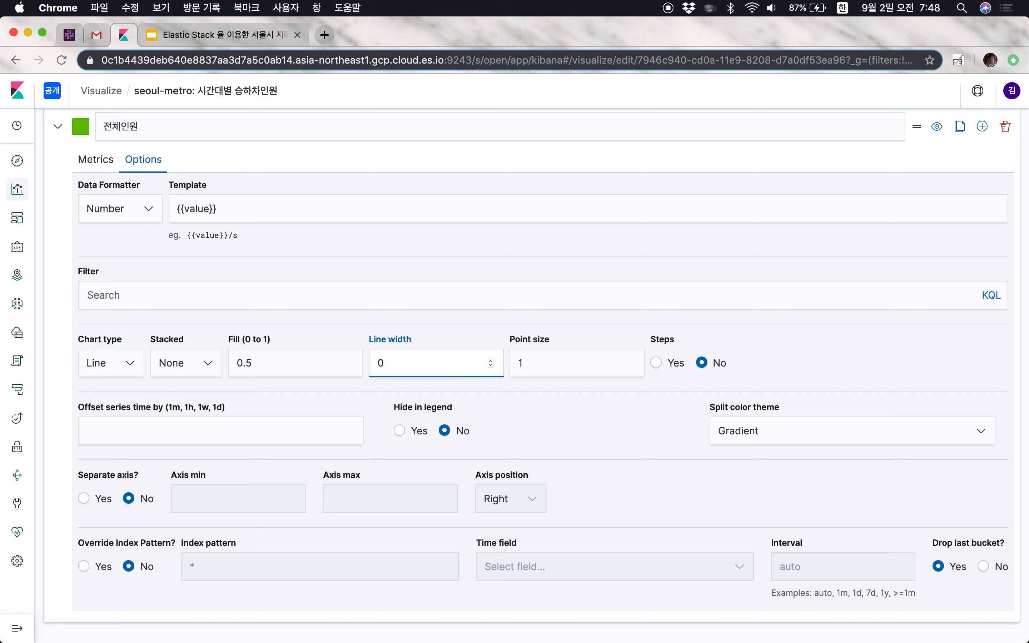
click(556, 364)
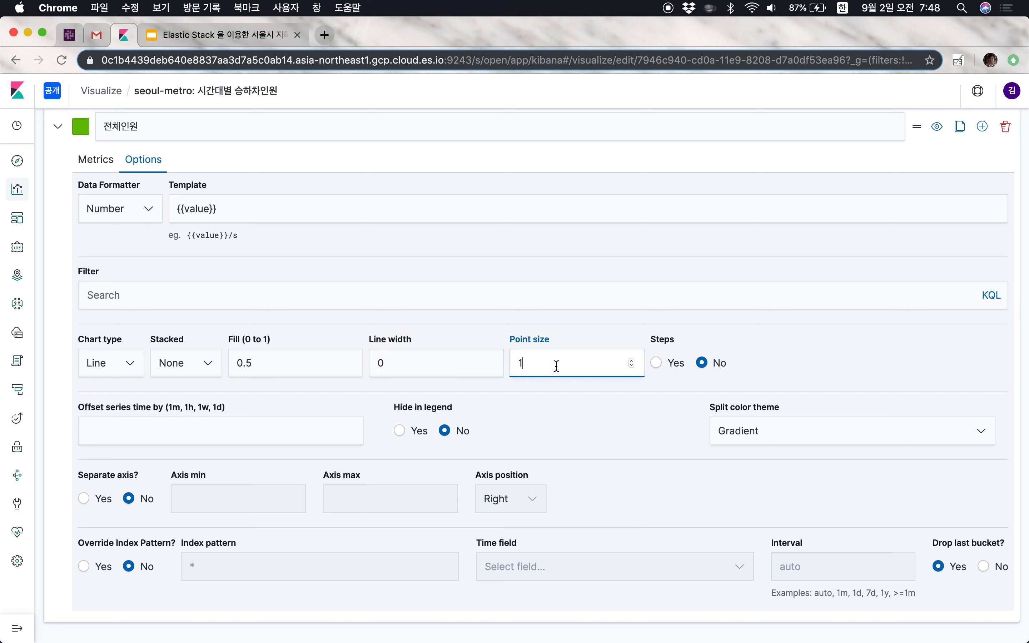
text(02)
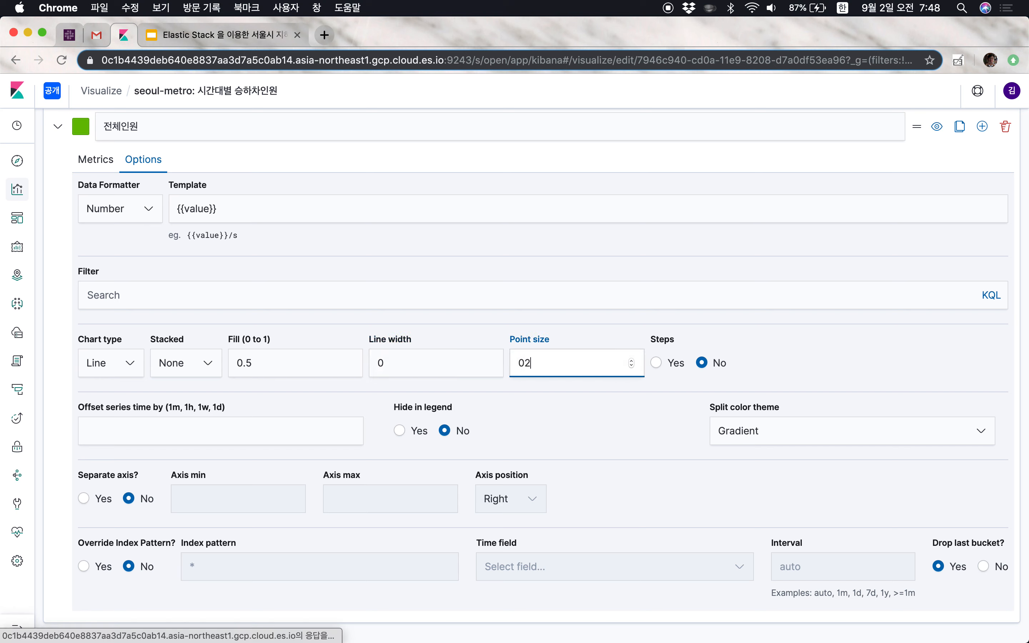
key(BackSpace)
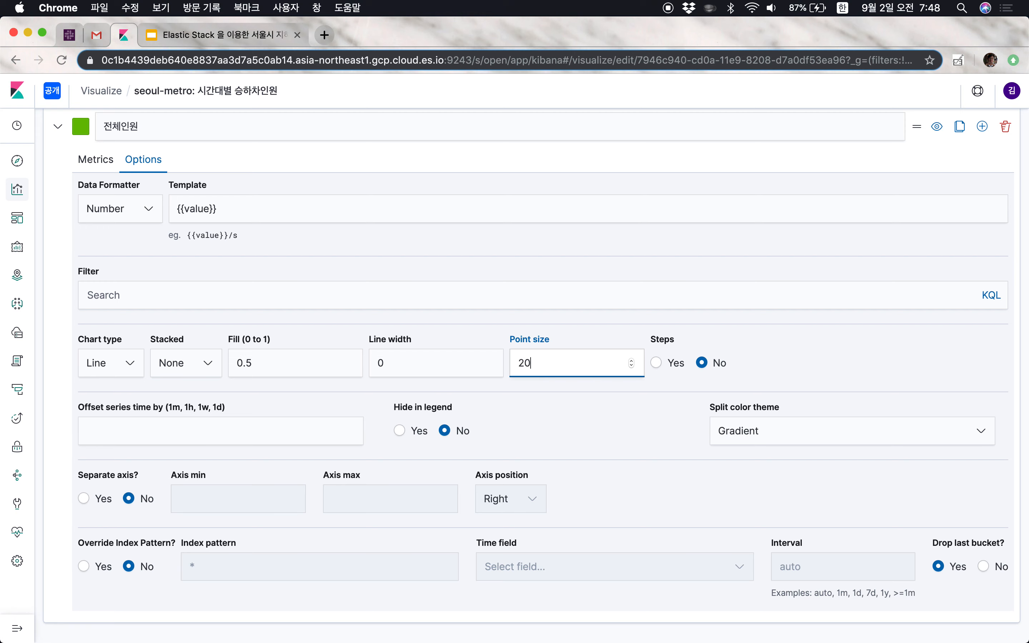
click(642, 411)
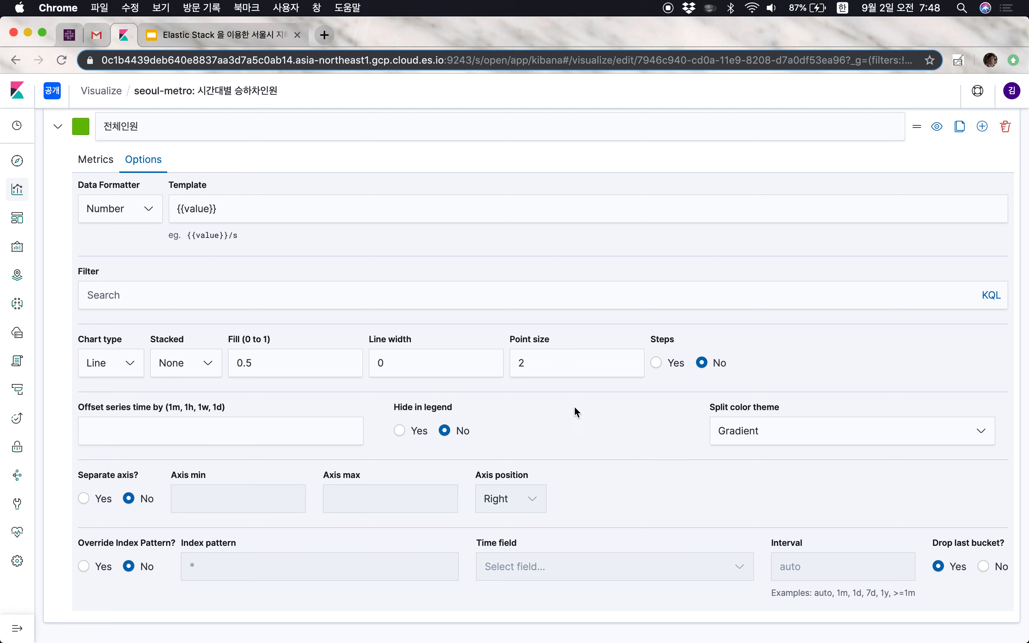
scroll(335, 402, up, 15)
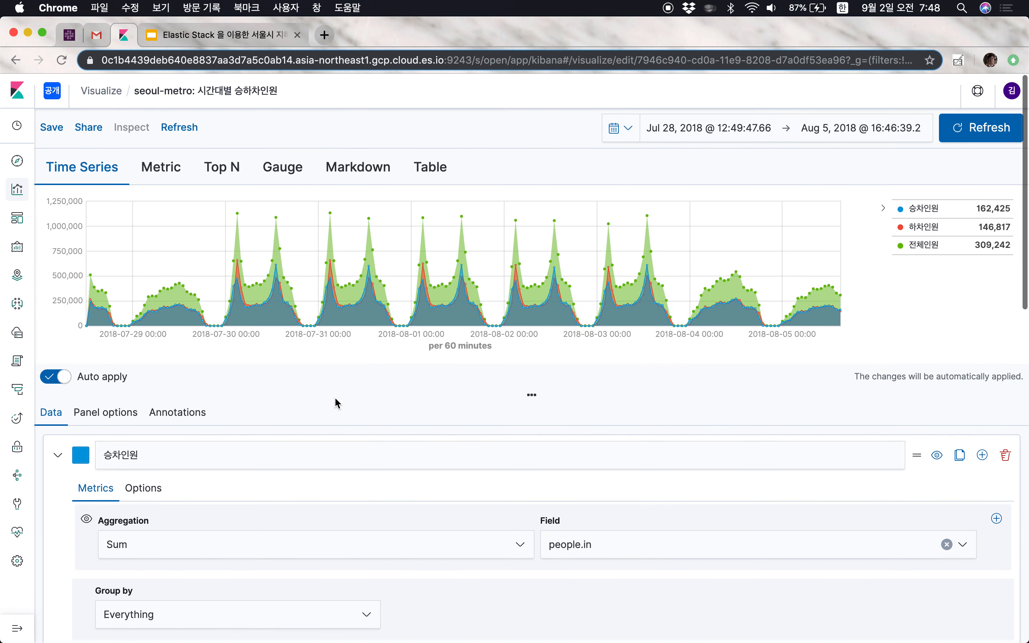
- Set the 전체인원 series' fill to 0 and check its points on the chart
scroll(336, 402, down, 15)
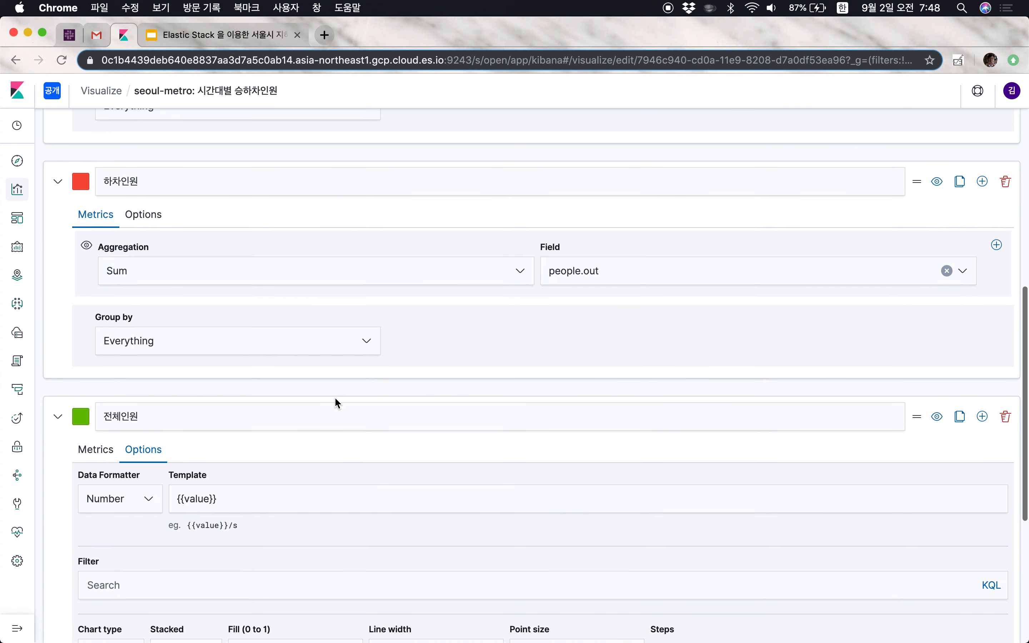
click(284, 362)
key(BackSpace)
key(BackSpace)
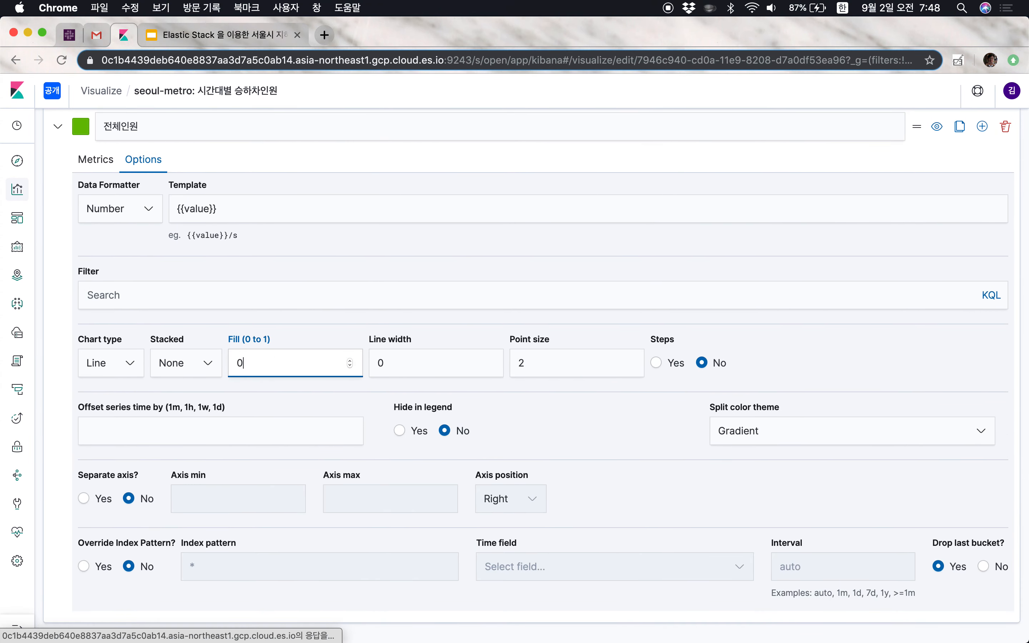
click(296, 328)
scroll(295, 325, up, 15)
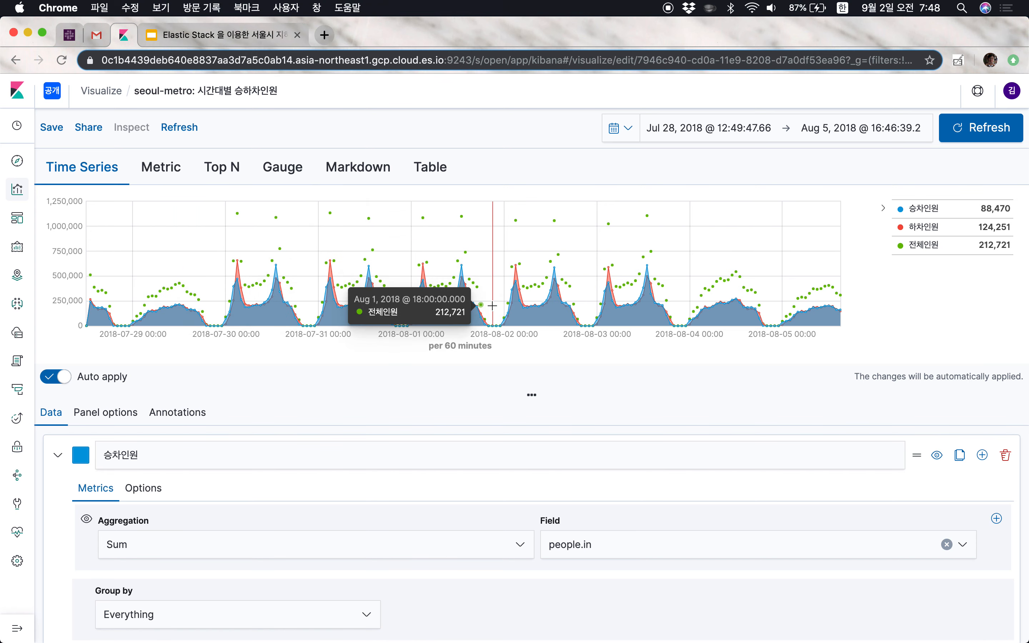
- Review the chart and the metric fields of the 승차인원, 하차인원 and 전체인원 series
scroll(601, 345, down, 3)
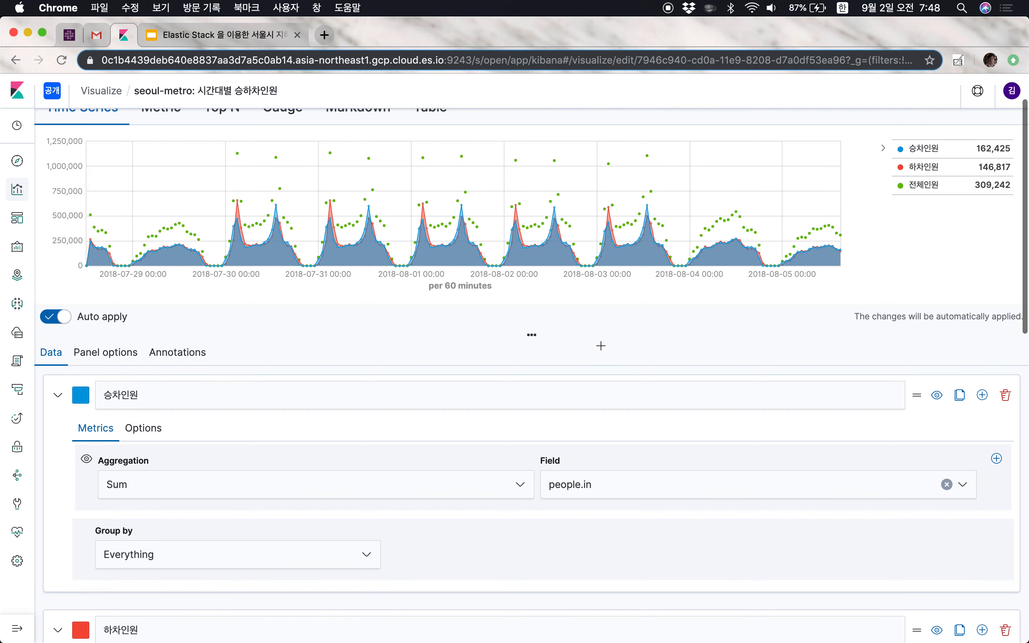
scroll(601, 349, up, 2)
scroll(602, 349, up, 1)
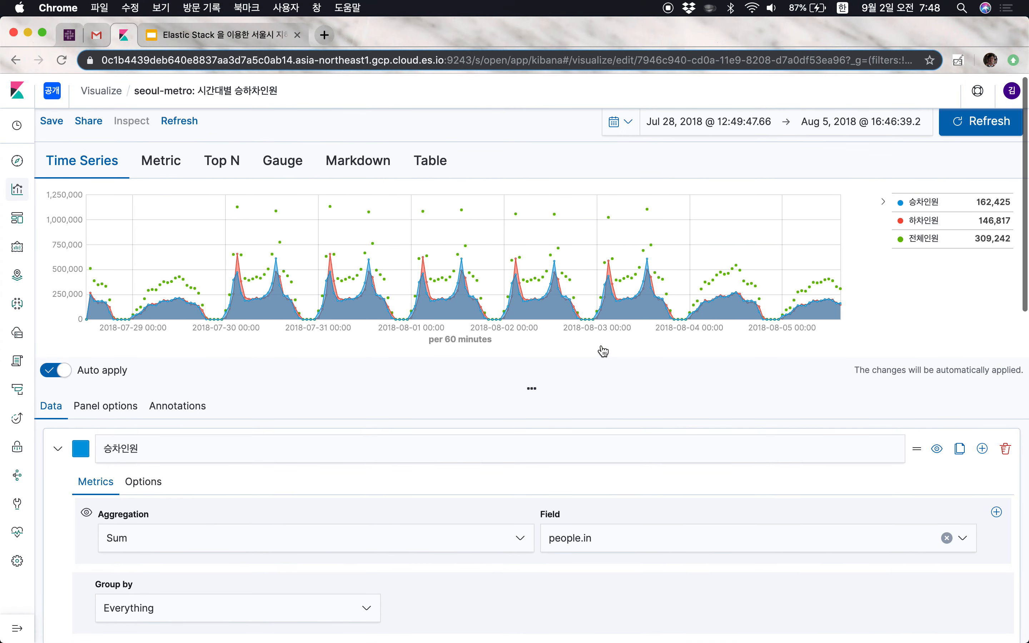
scroll(604, 351, down, 2)
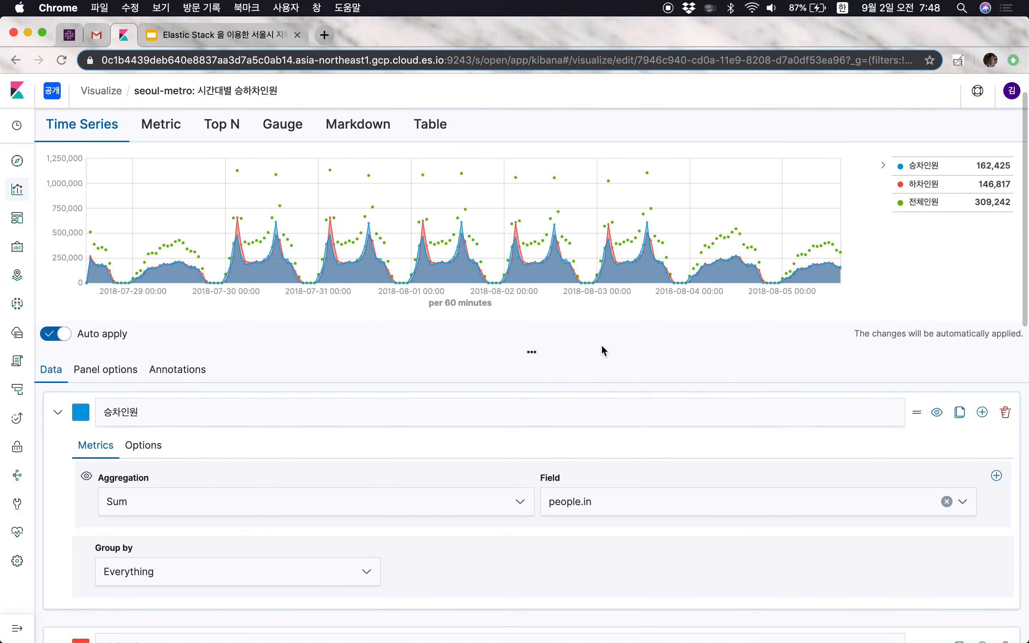
scroll(603, 351, down, 15)
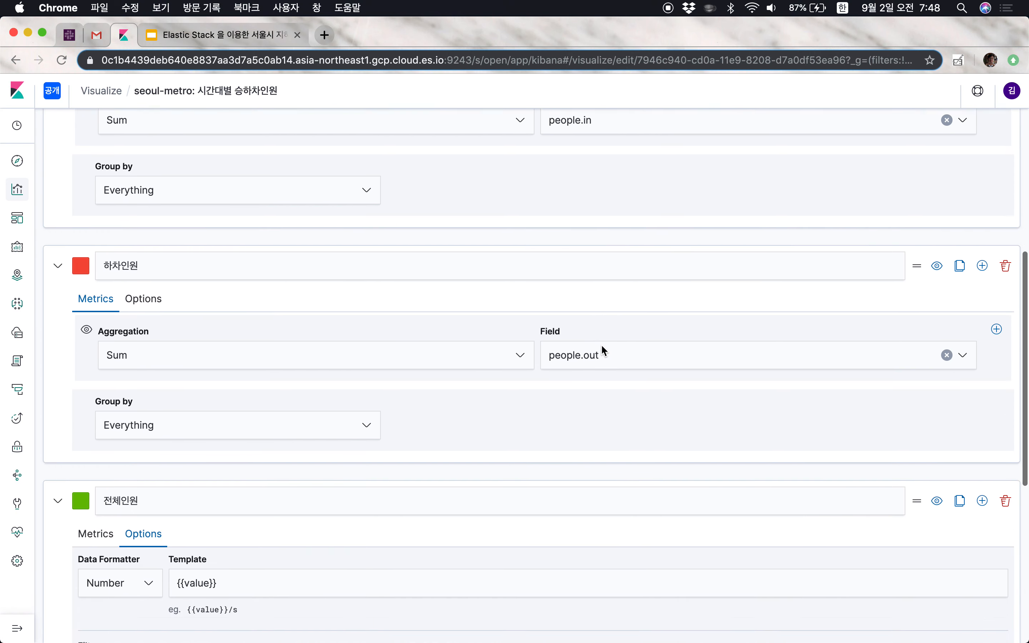
scroll(601, 347, down, 5)
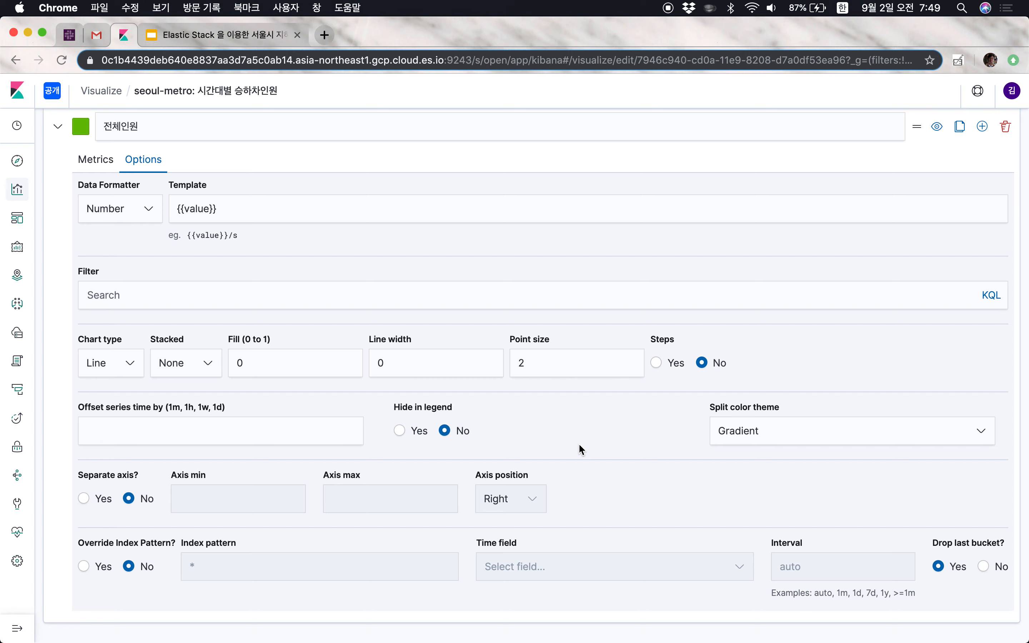
click(107, 162)
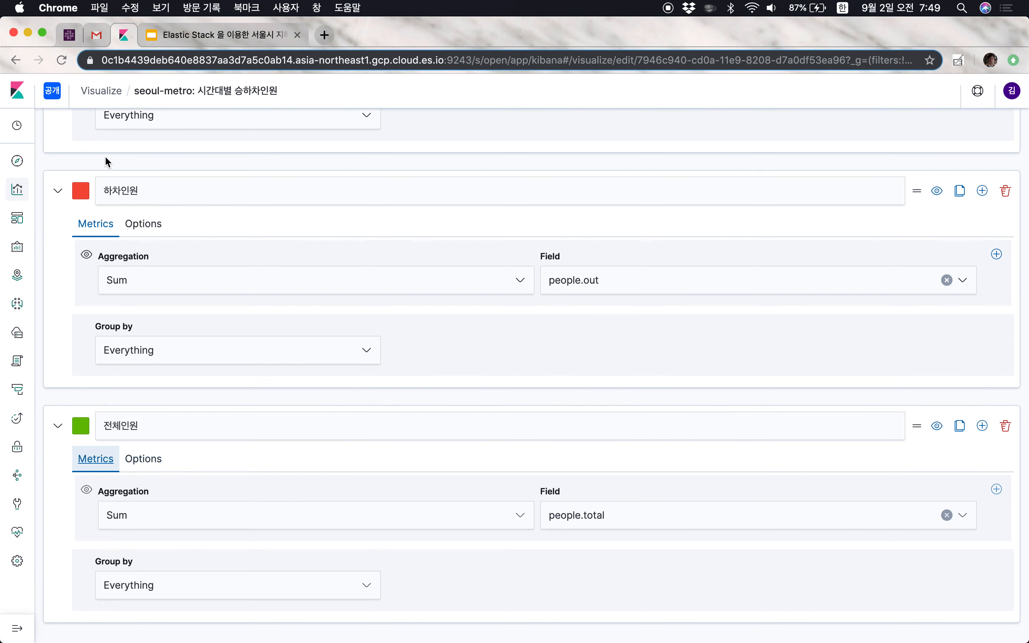
- Save the visualization under its existing title "seoul-metro: 시간대별 승하차인원"
scroll(719, 332, up, 15)
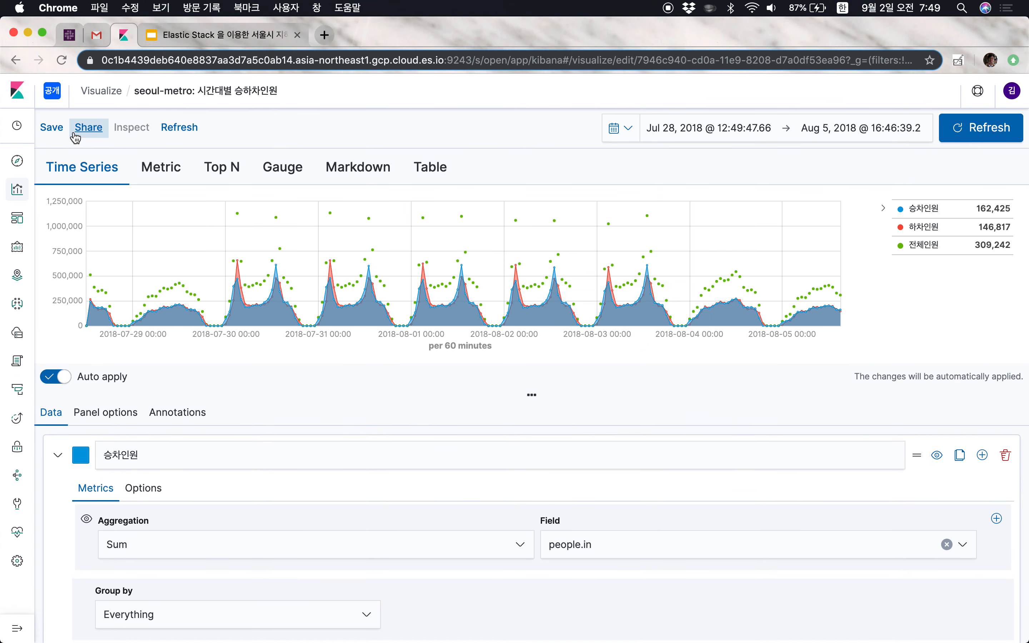
click(52, 129)
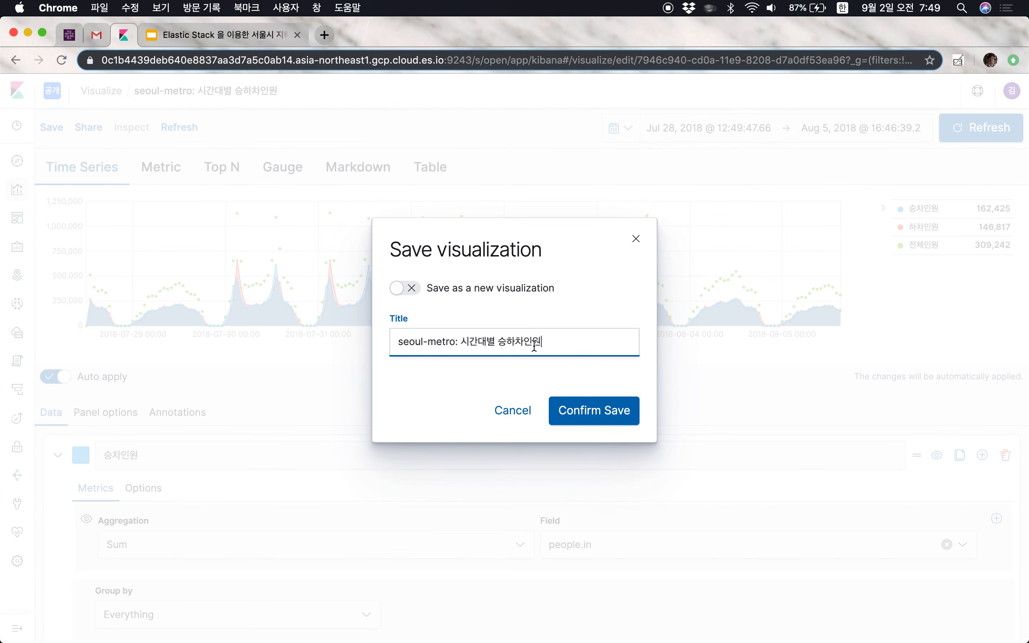
click(602, 409)
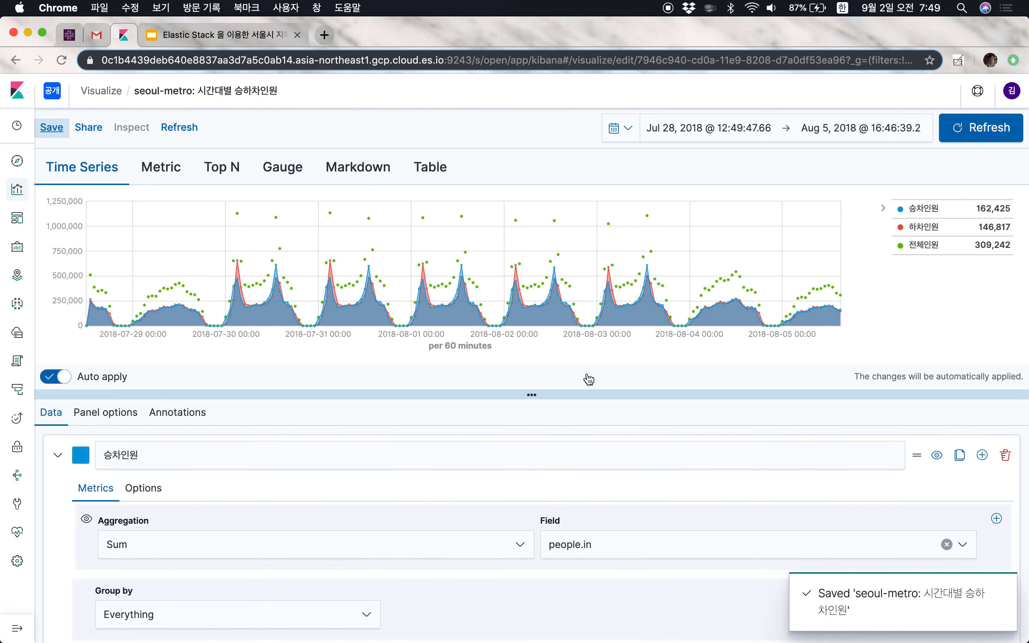
- Open the "seoul-metro: 서울 지하철 대시보드" dashboard for editing and add the "seoul-metro: 시간대별 승하차인원" visualization to it
click(11, 219)
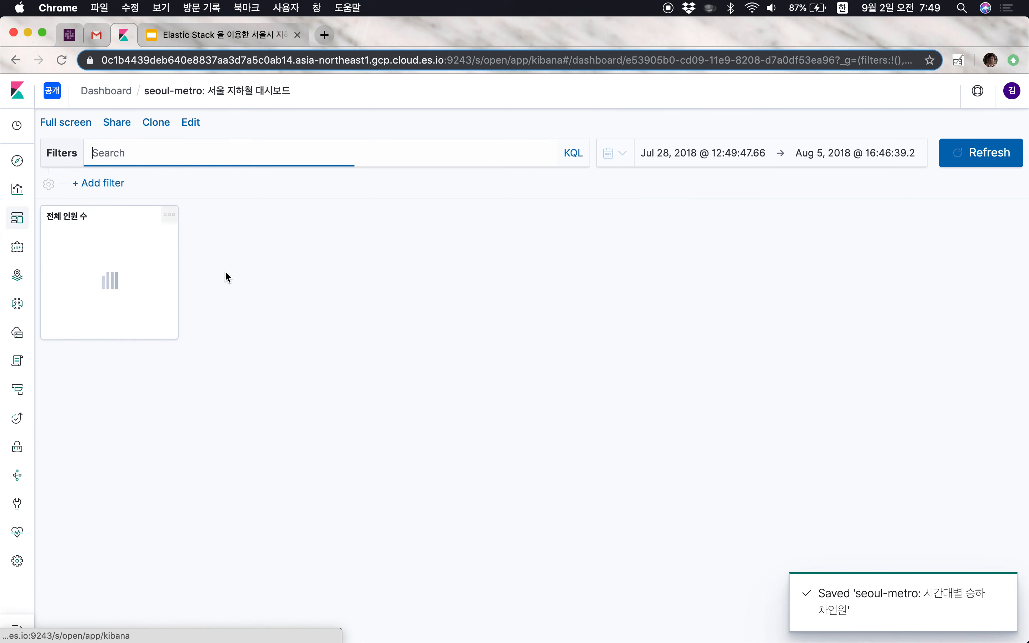
click(190, 123)
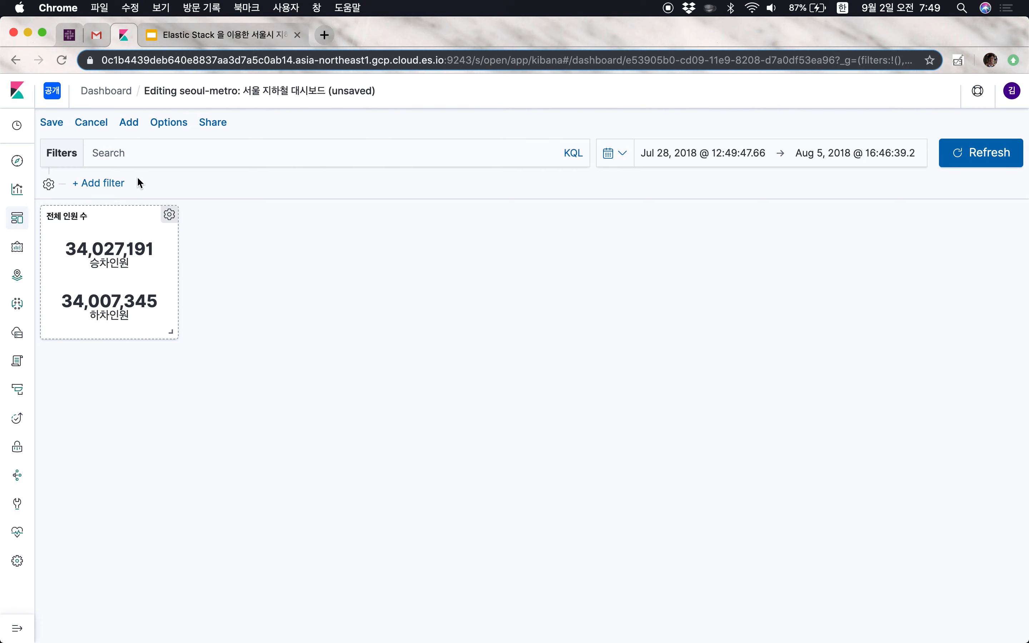
click(130, 123)
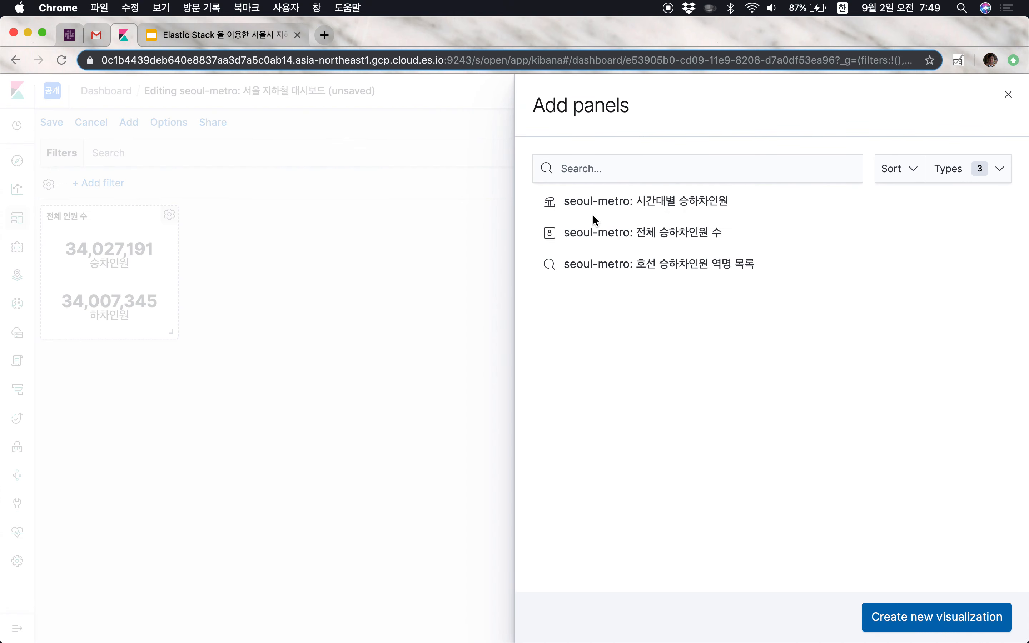
click(700, 202)
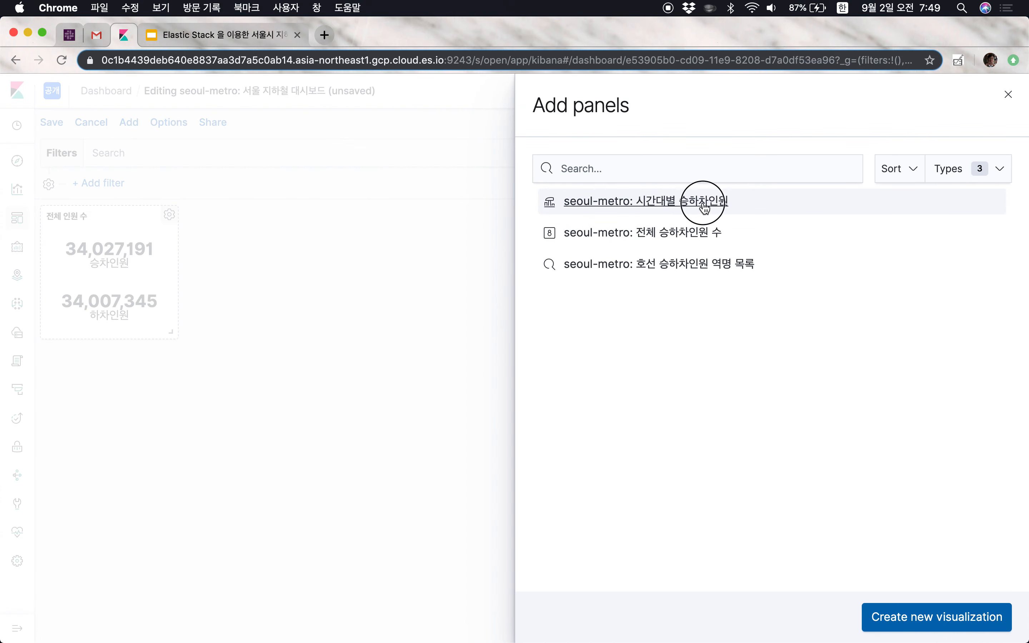
click(116, 431)
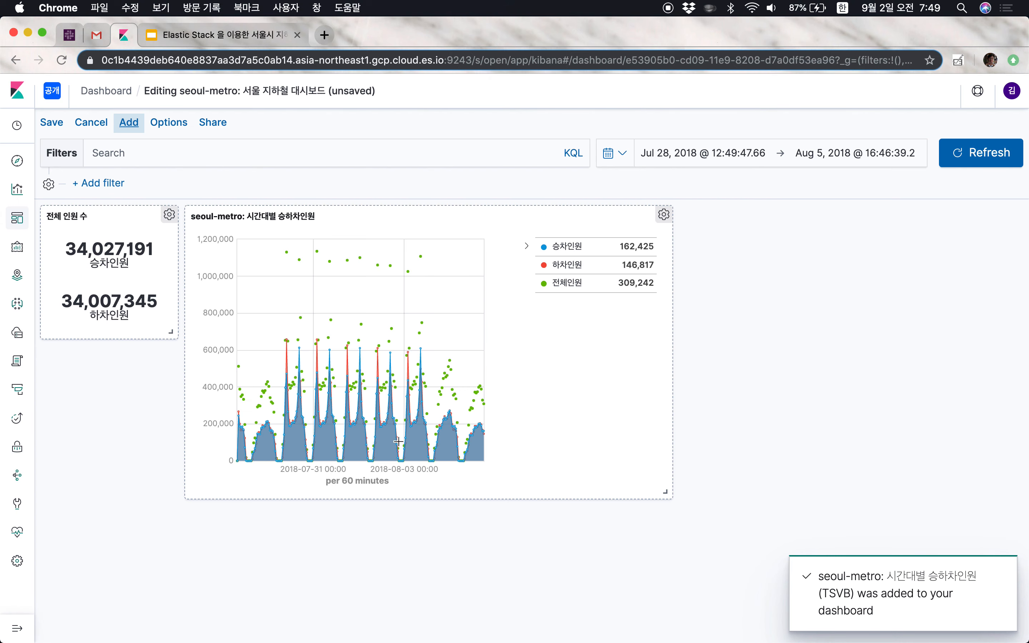
- Make the 시간대별 승하차인원 panel wider and shorter at the row's right end, and reshape the 전체 인원 수 panel so both metrics sit side by side
drag(664, 485, 840, 395)
drag(745, 220, 910, 210)
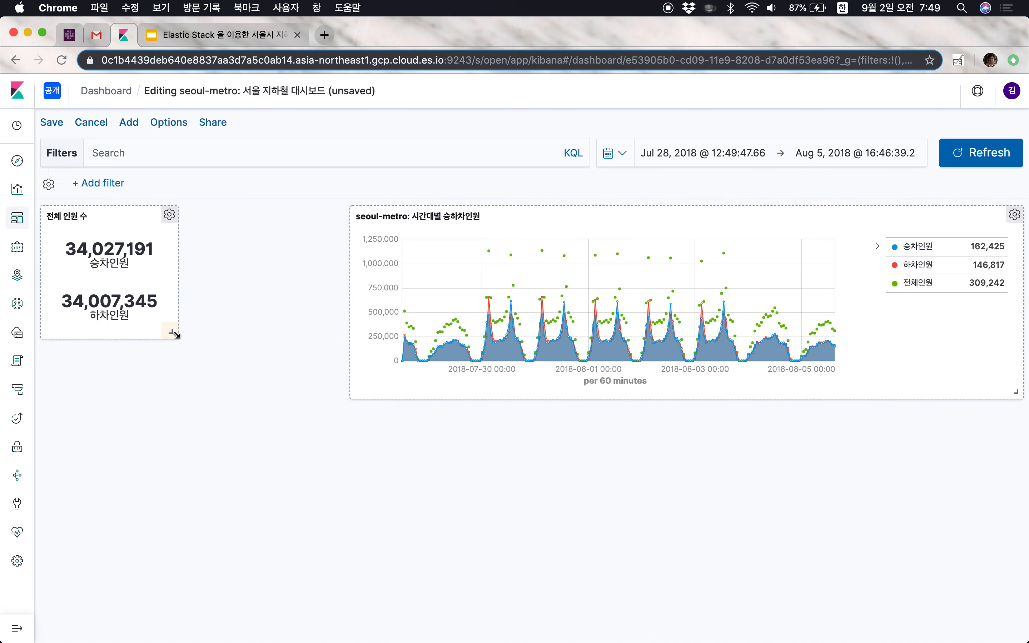
drag(176, 334, 324, 279)
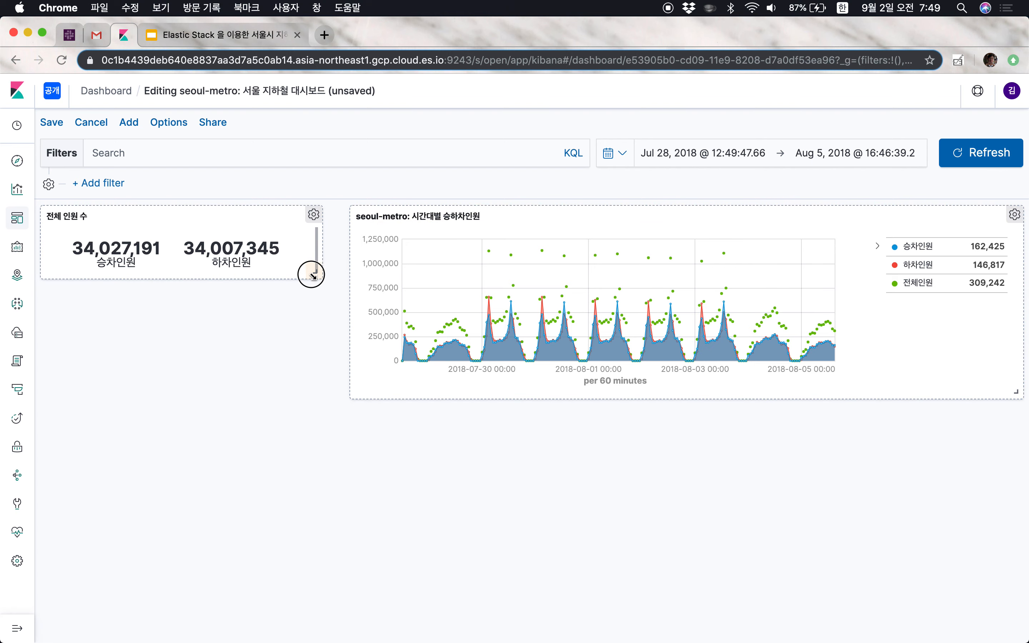
mouse_move(313, 275)
mouse_down()
mouse_move(278, 270)
mouse_move(293, 276)
mouse_up()
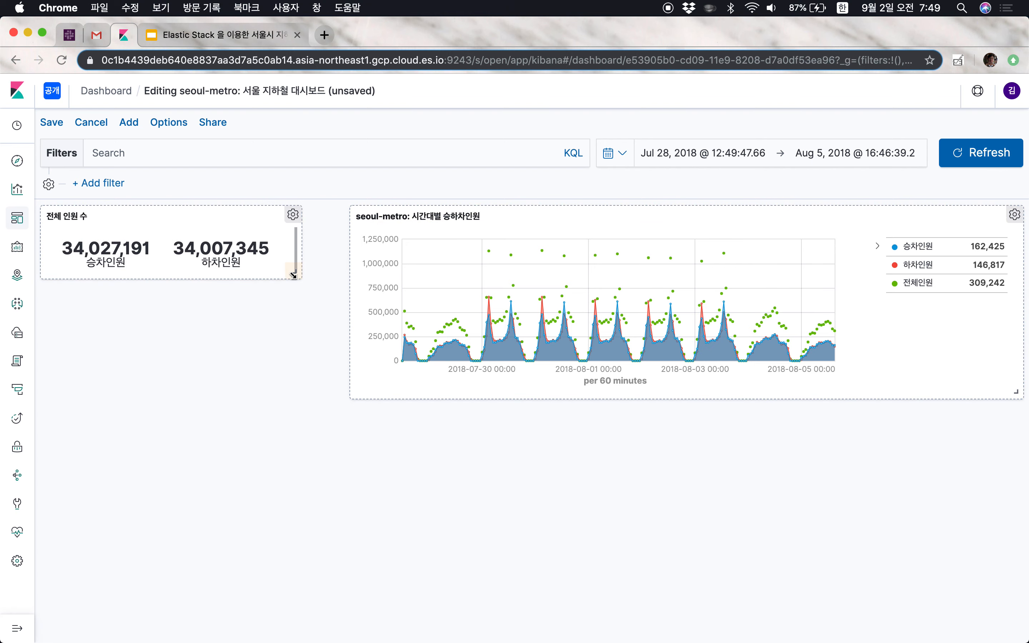
- Place the 시간대별 승하차인원 panel directly beside the metric panel, widen it to fill the row, and save the dashboard
drag(406, 214, 364, 214)
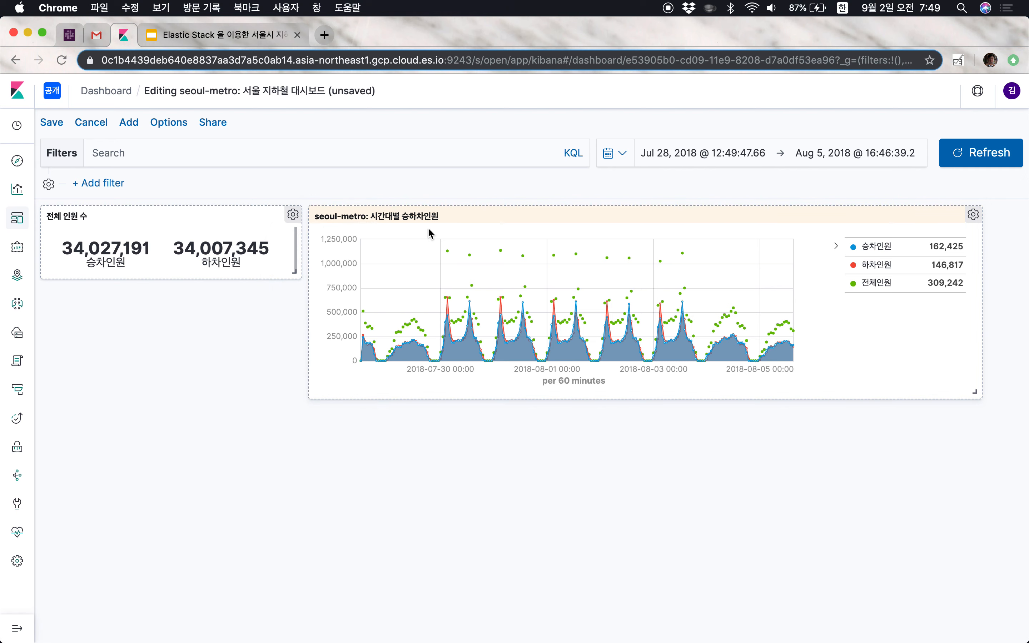
drag(974, 391, 1018, 392)
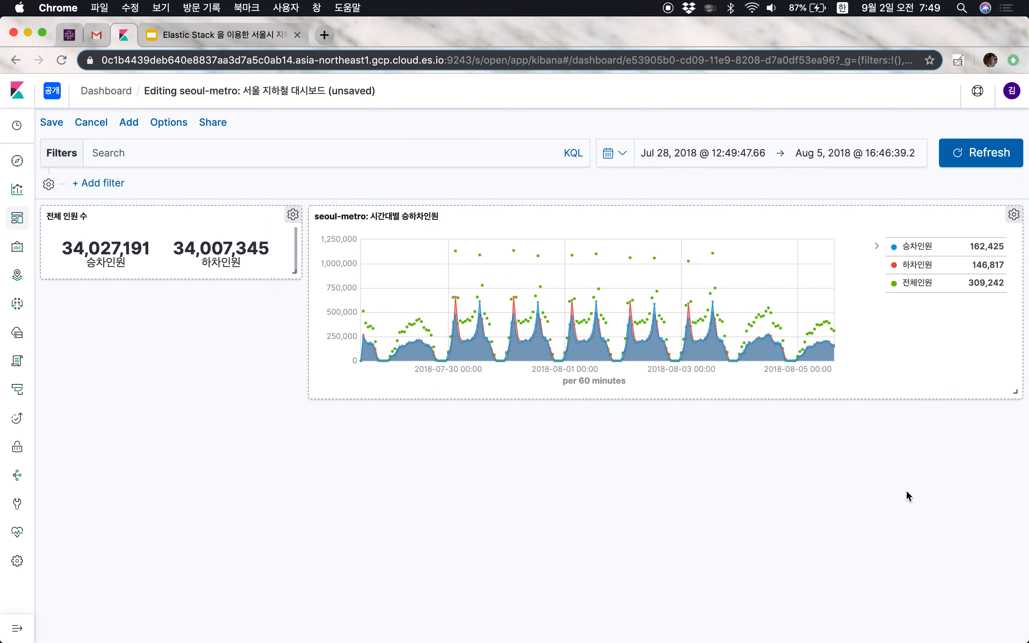
click(49, 123)
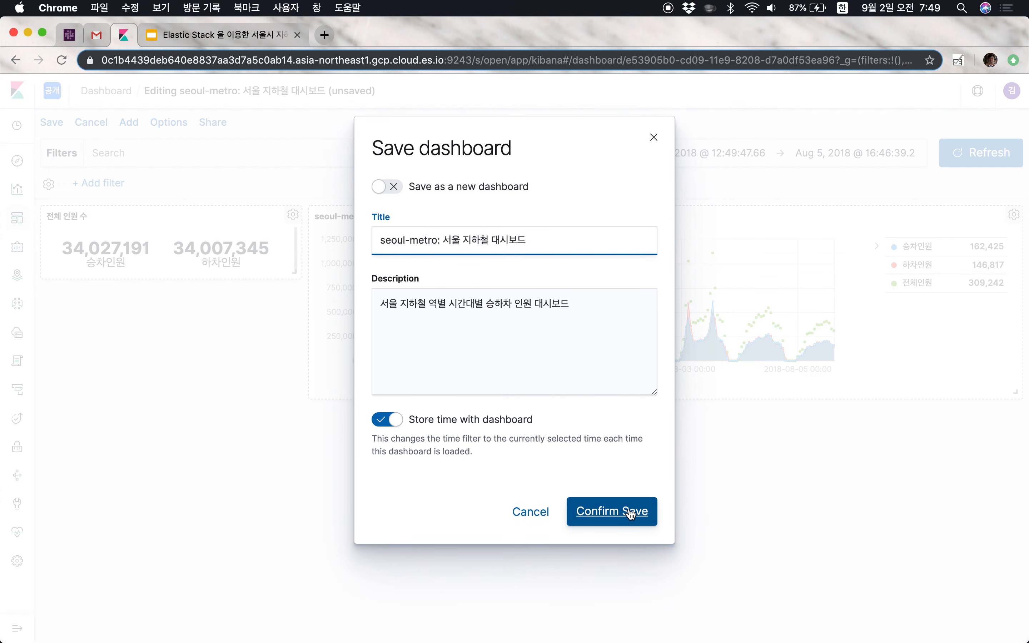
click(630, 514)
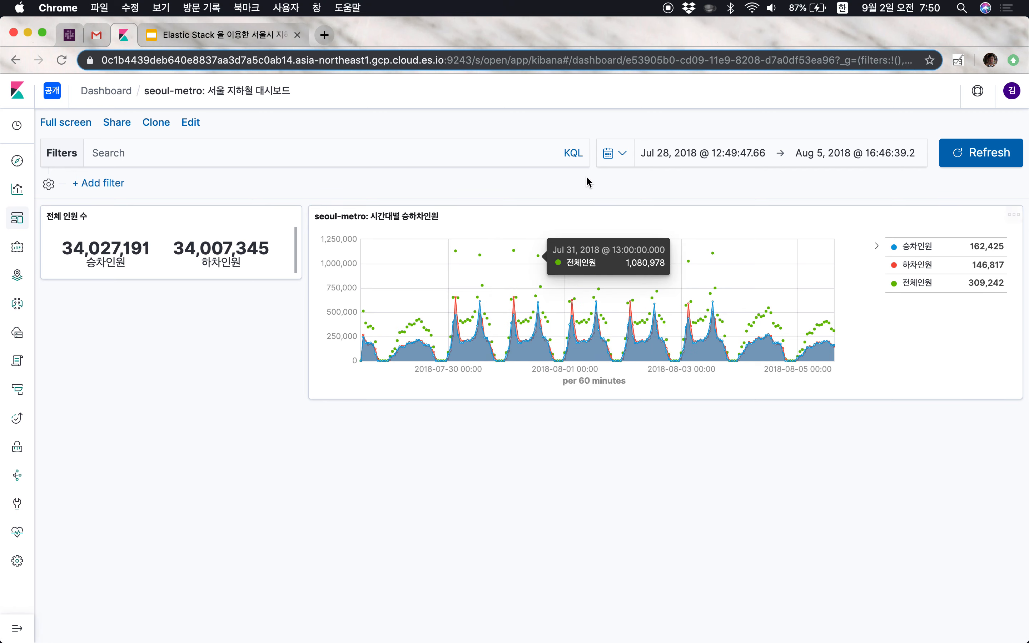
- Zoom the chart to July 30–31, 2018, and extend the time range's start to July 1, 2018
drag(425, 308, 683, 306)
drag(487, 306, 545, 306)
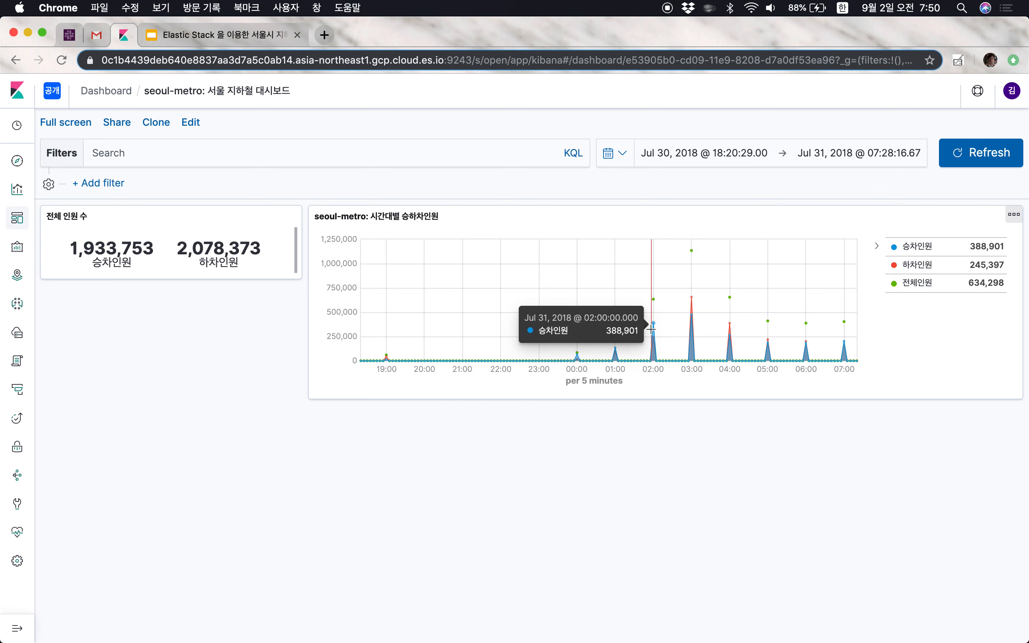
click(653, 158)
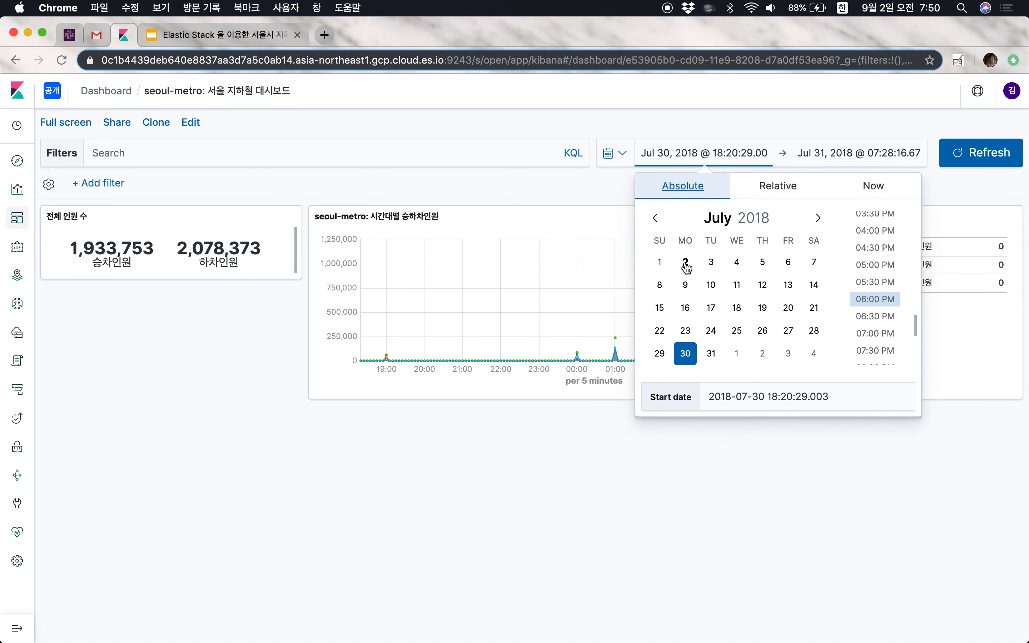
click(660, 262)
click(843, 154)
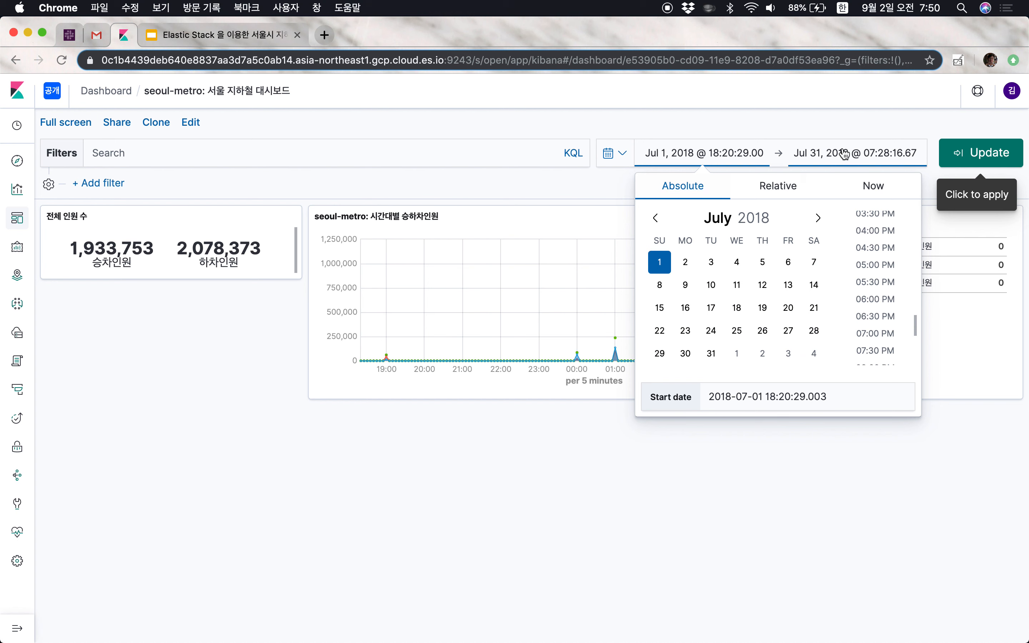
click(962, 155)
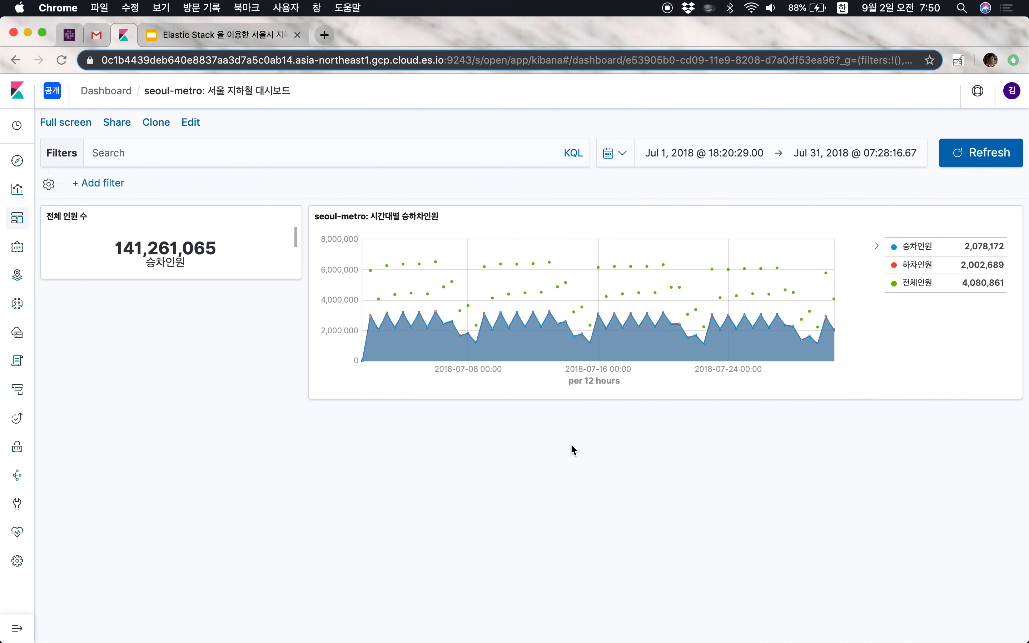
- Shrink the chart panel from its left side, widen the 전체 인원 수 panel to fit both totals side by side, and save the dashboard
scroll(246, 251, down, 3)
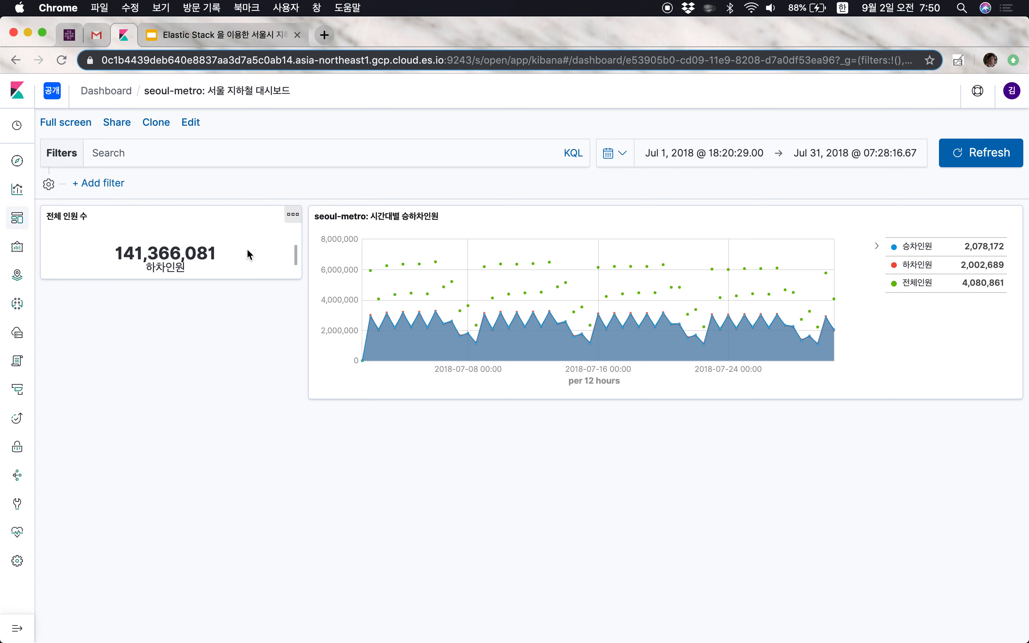
scroll(246, 255, up, 3)
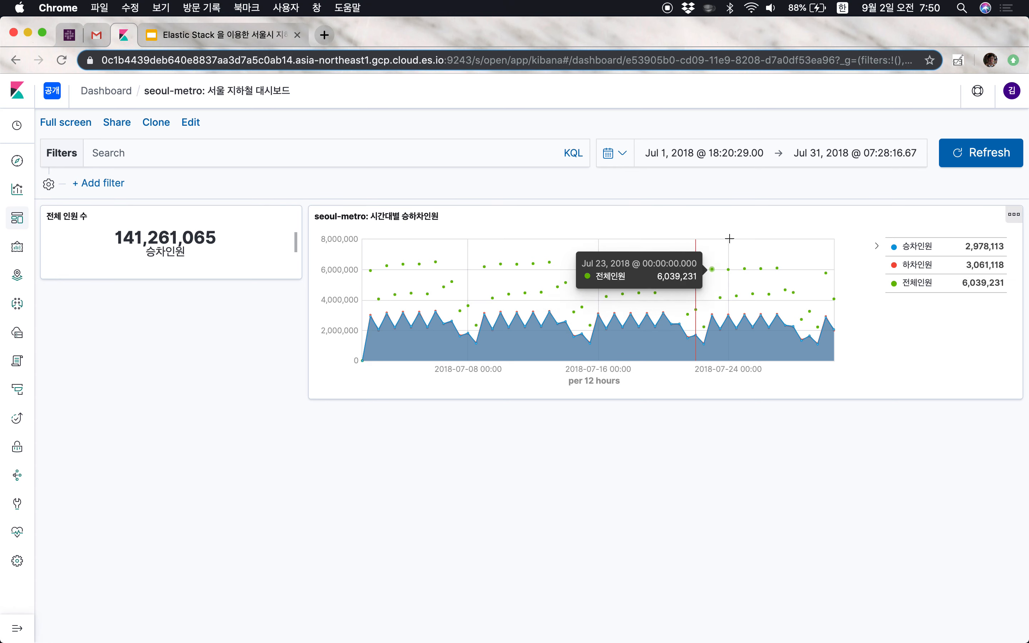
click(190, 123)
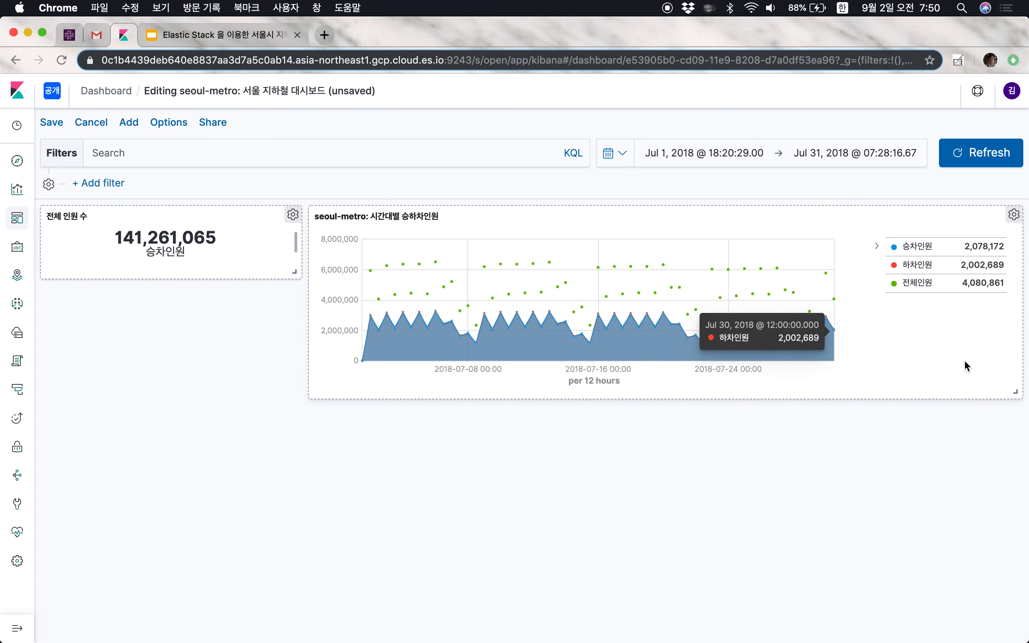
drag(907, 210, 917, 212)
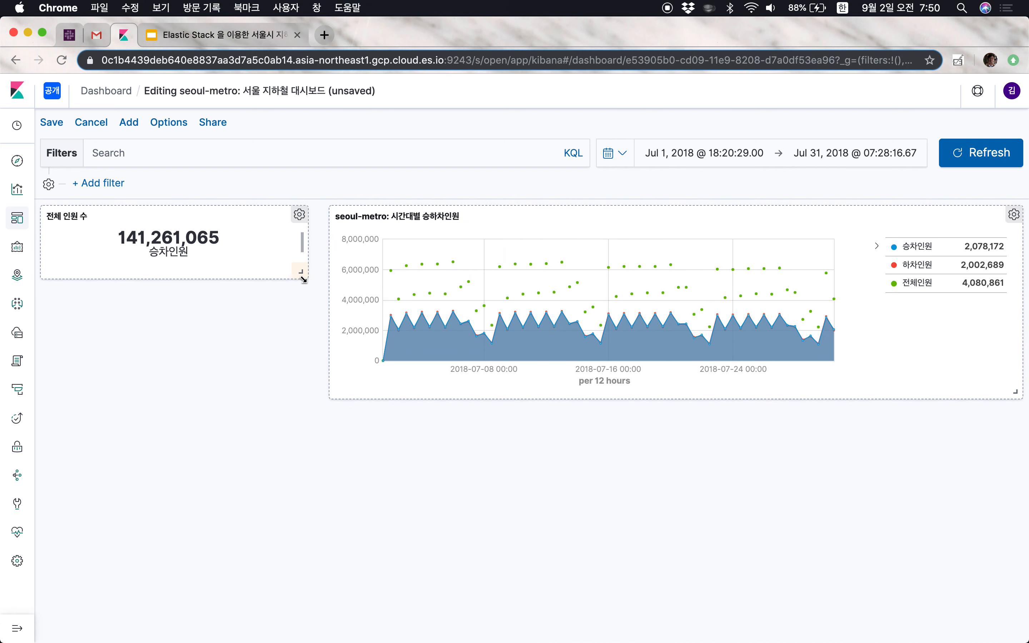
drag(293, 271, 319, 273)
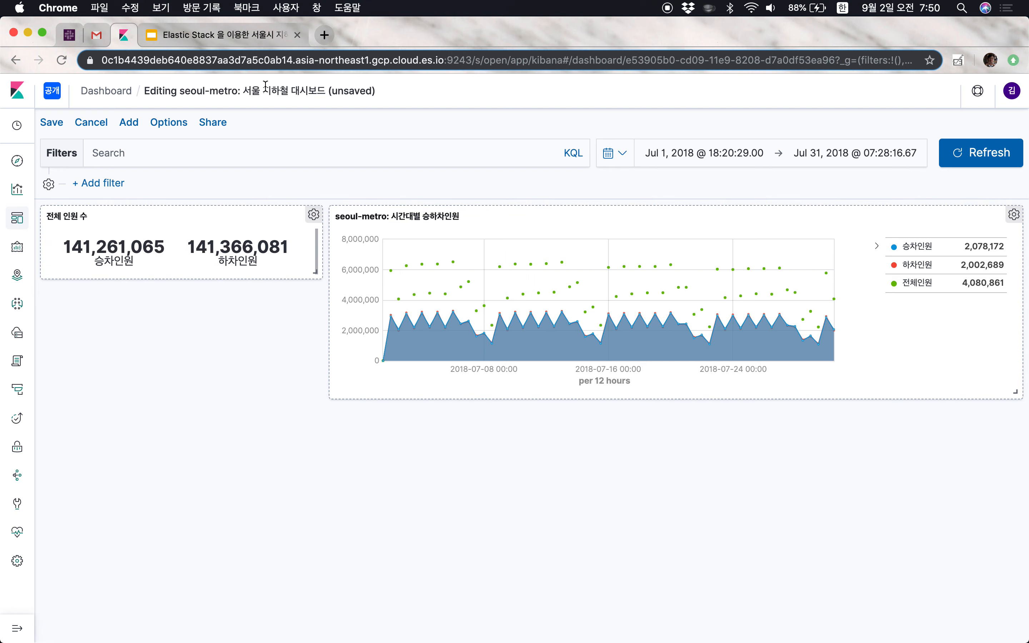
click(60, 125)
click(621, 518)
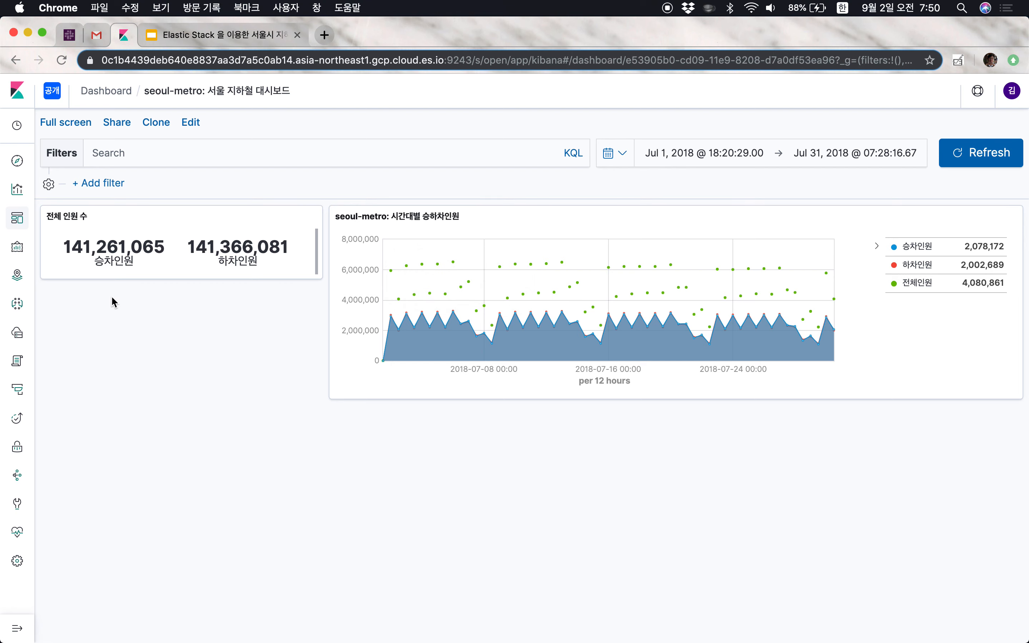
- Put the dashboard in edit mode and create a new Horizontal Bar visualization from the seoul-metro-logs* source
click(191, 123)
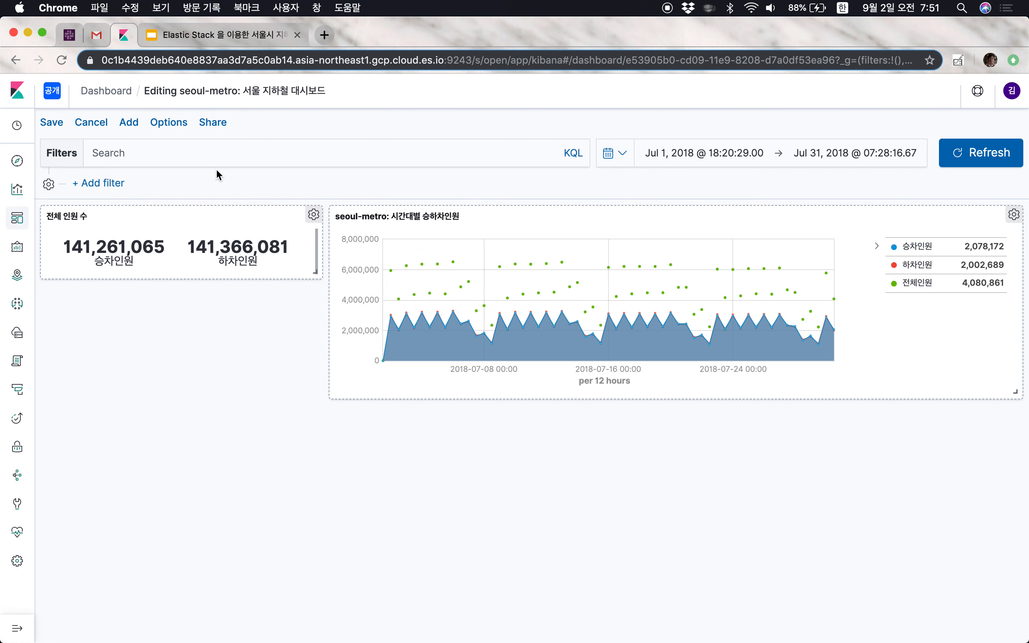
click(130, 123)
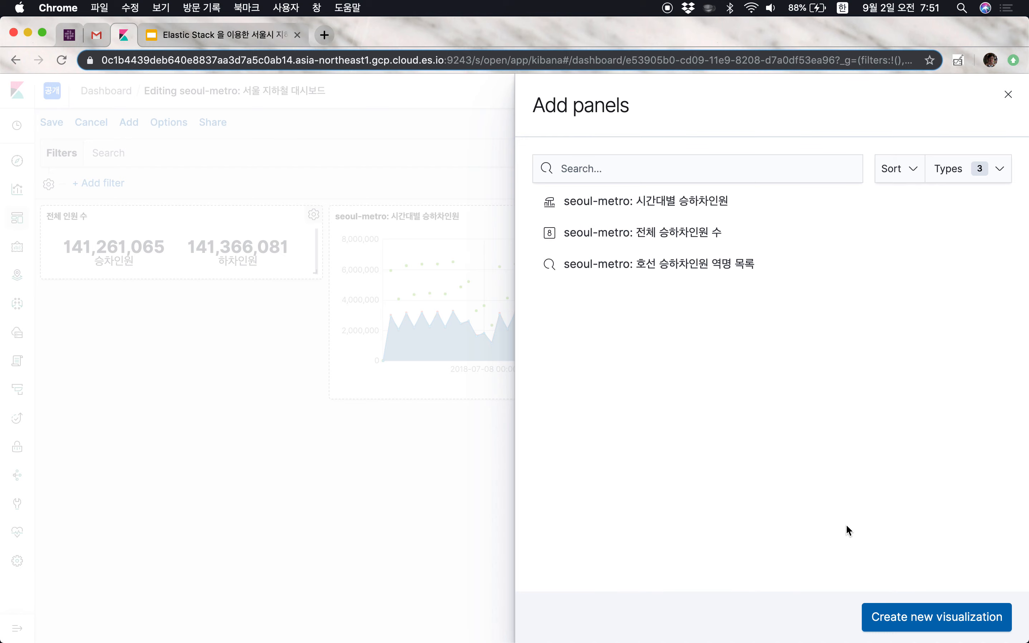
click(962, 624)
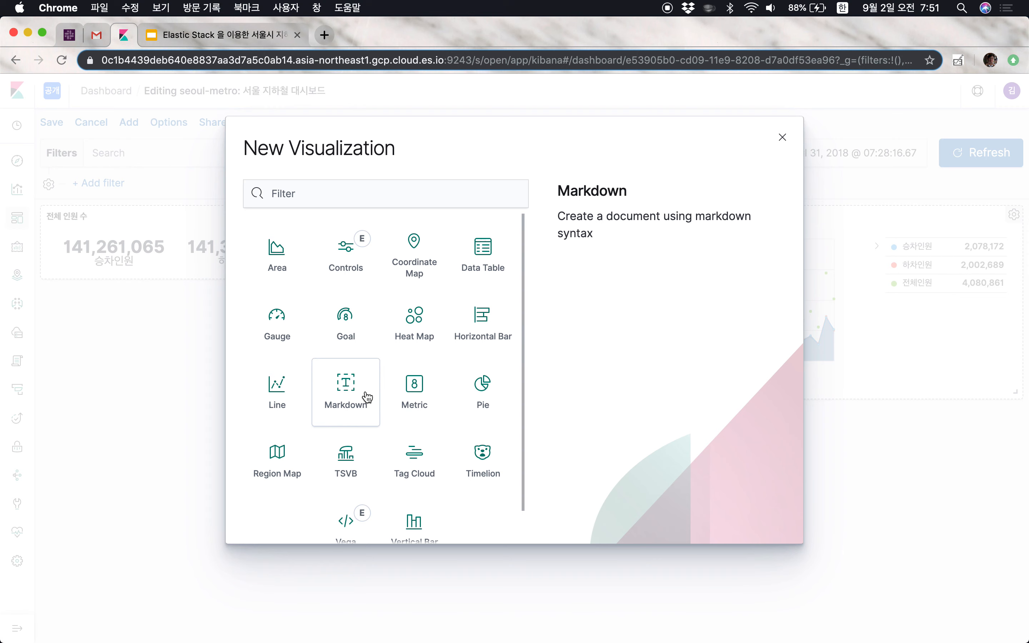
scroll(357, 423, down, 2)
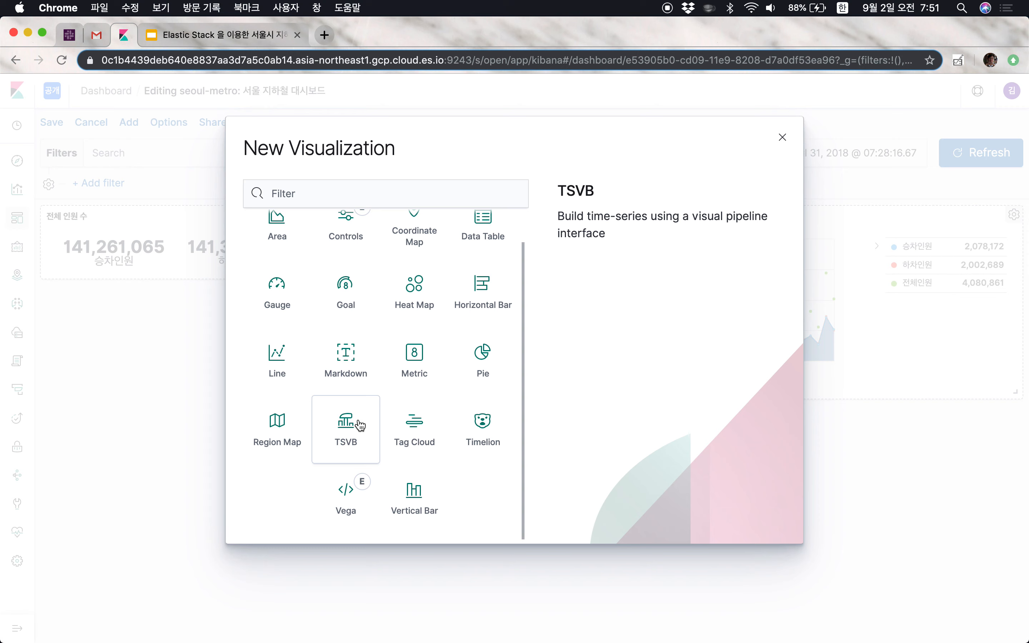
scroll(403, 361, up, 1)
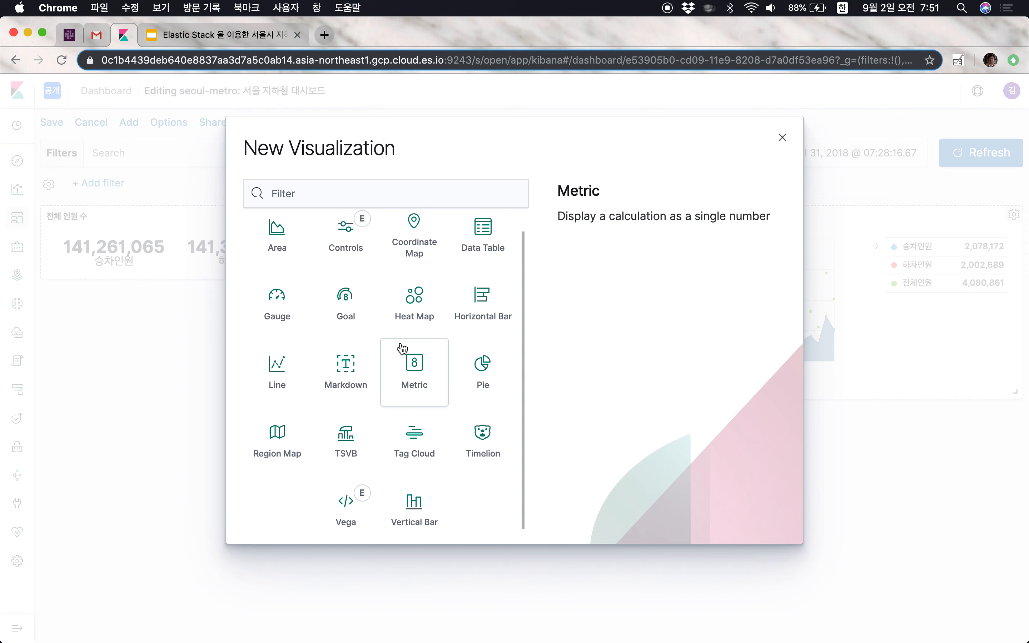
scroll(411, 388, down, 1)
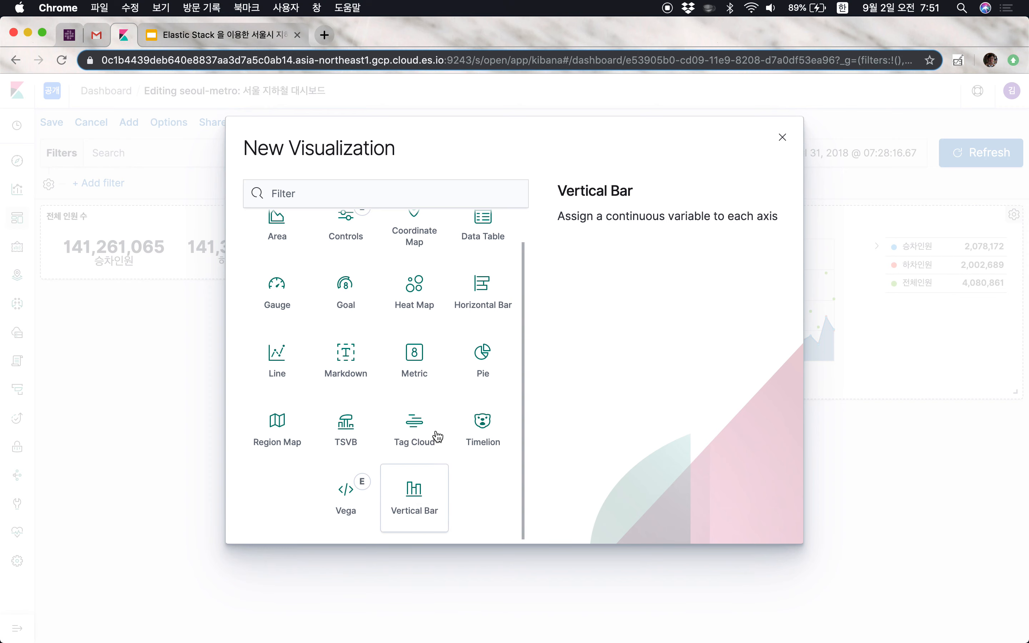
click(484, 282)
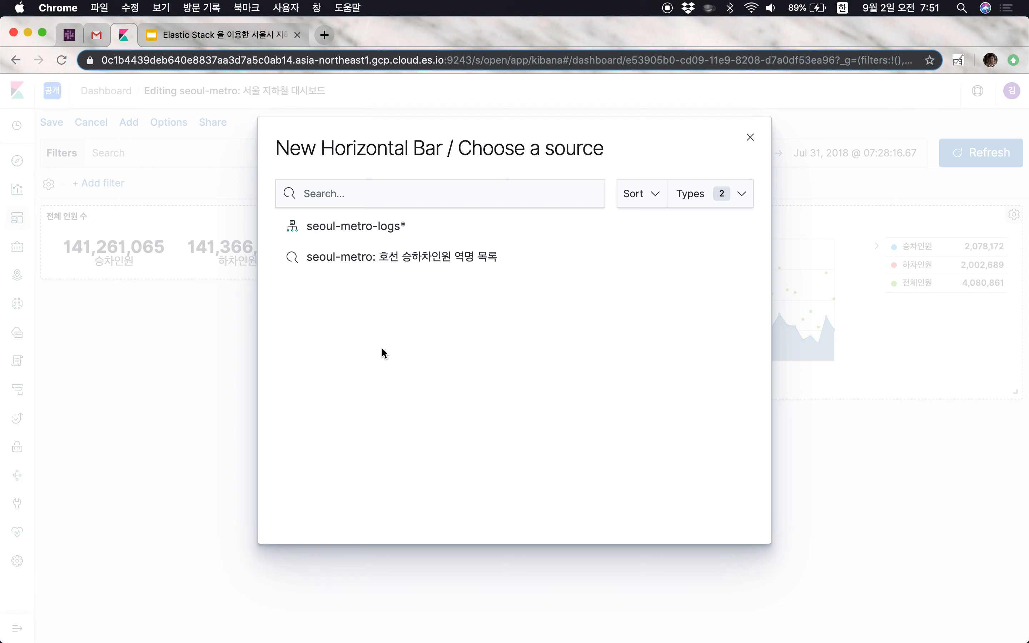
click(385, 226)
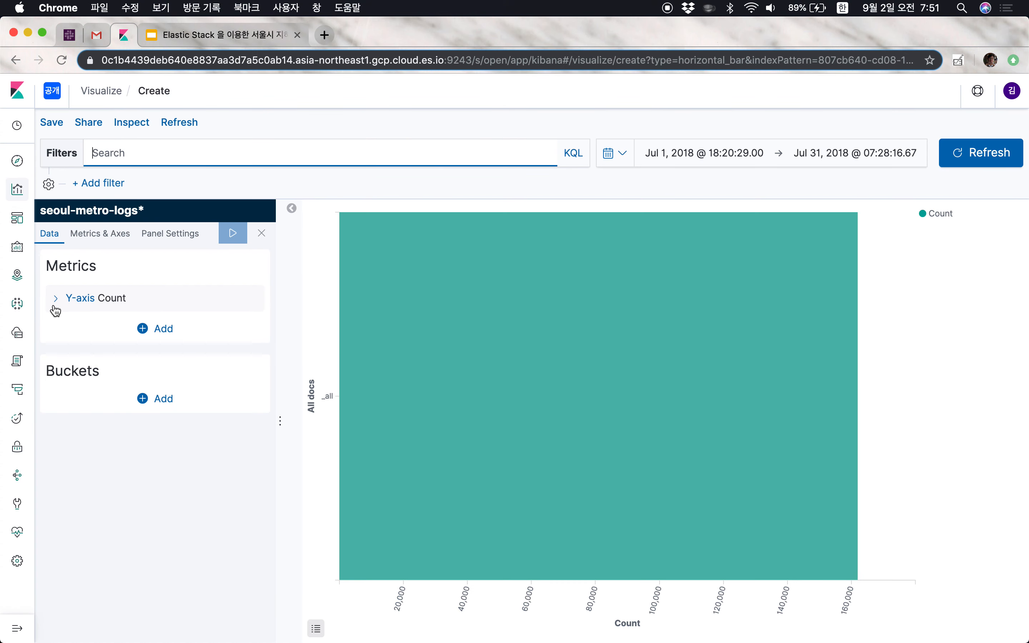
- Set the Y-axis metric to the Sum of people.in and apply the change
click(165, 399)
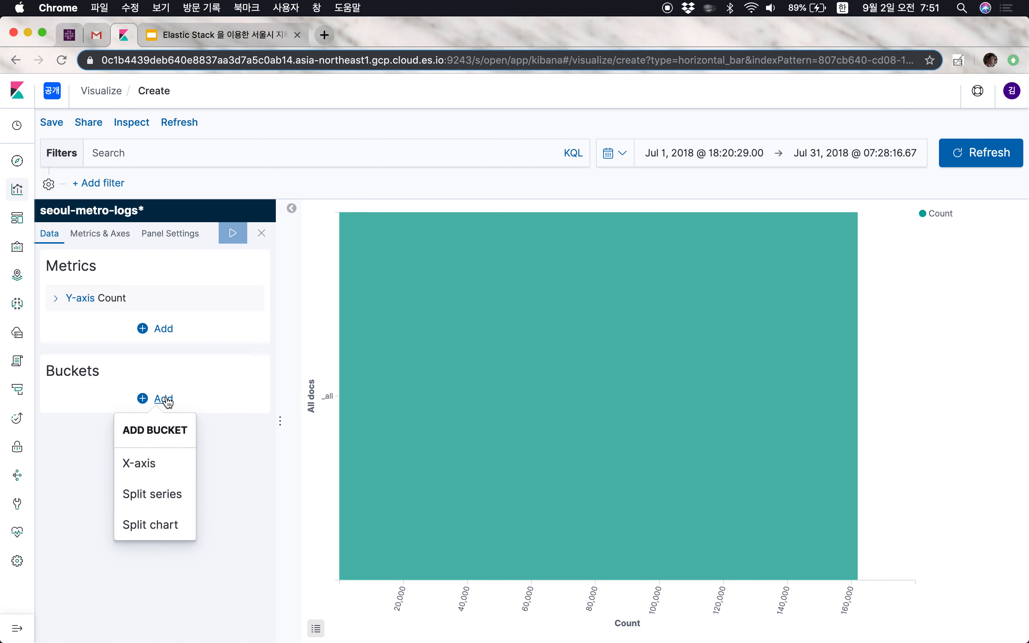
click(60, 298)
click(60, 301)
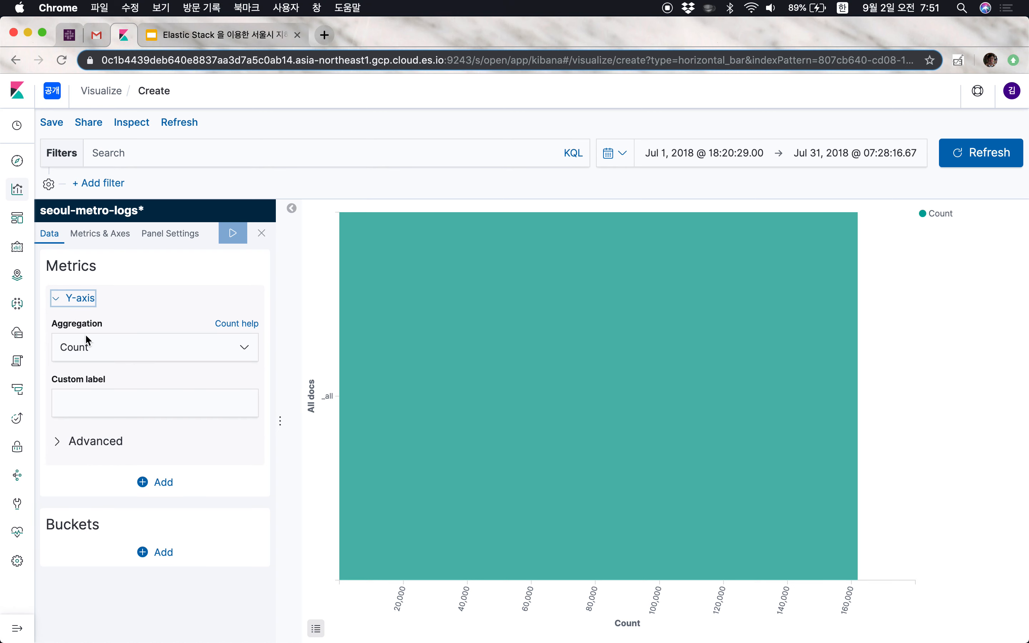
click(107, 348)
scroll(94, 459, down, 3)
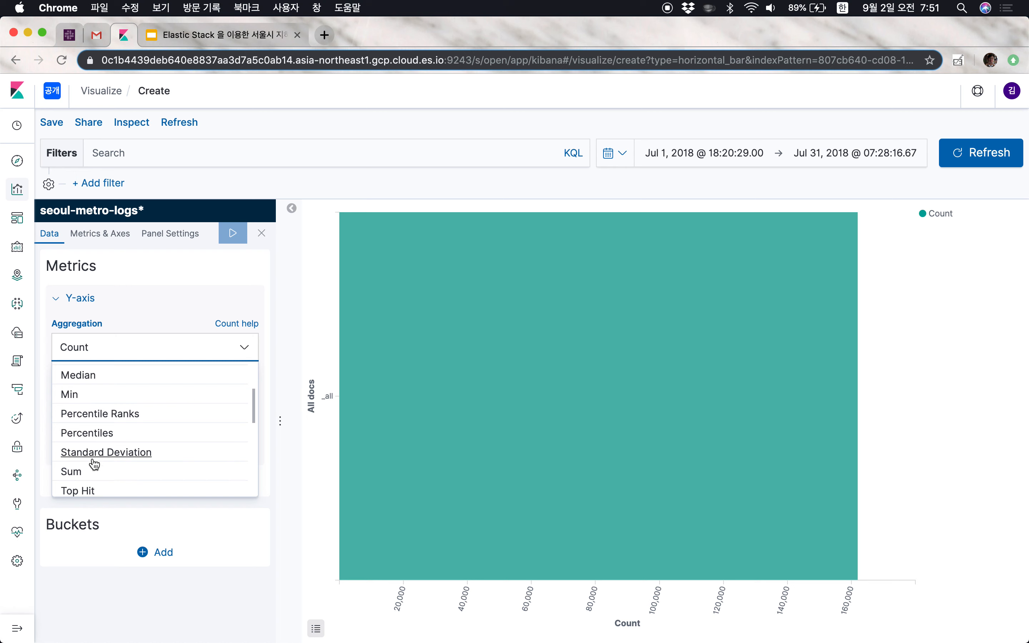
click(82, 471)
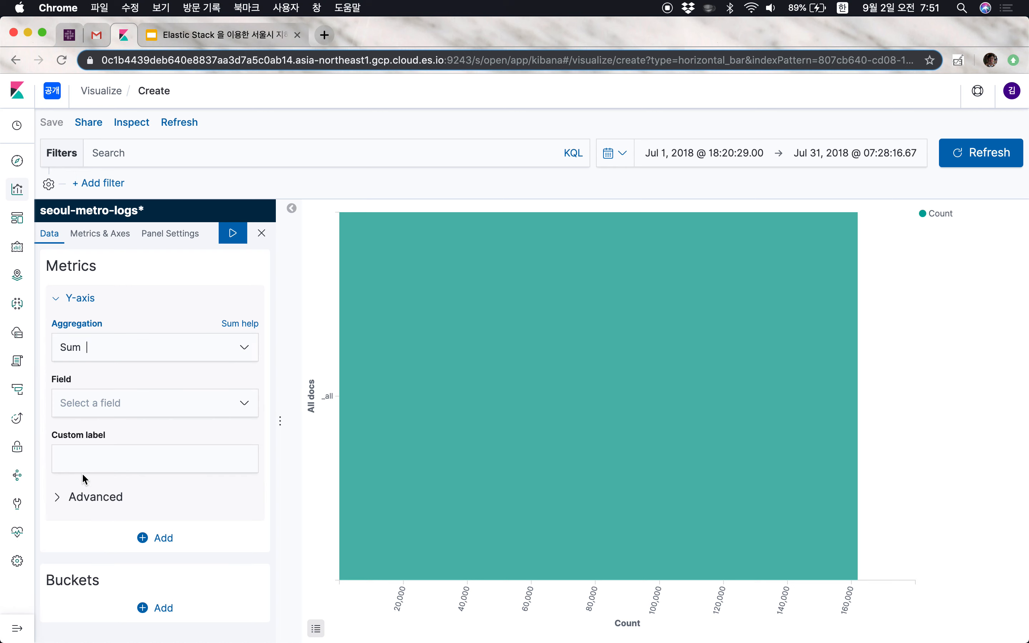
click(169, 407)
click(97, 446)
click(176, 307)
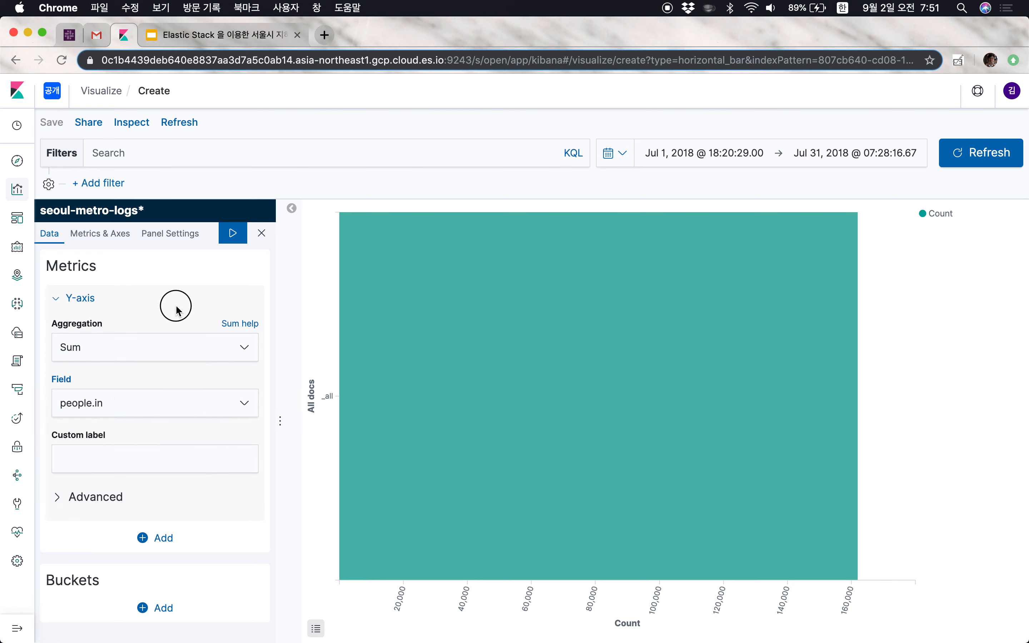
click(232, 233)
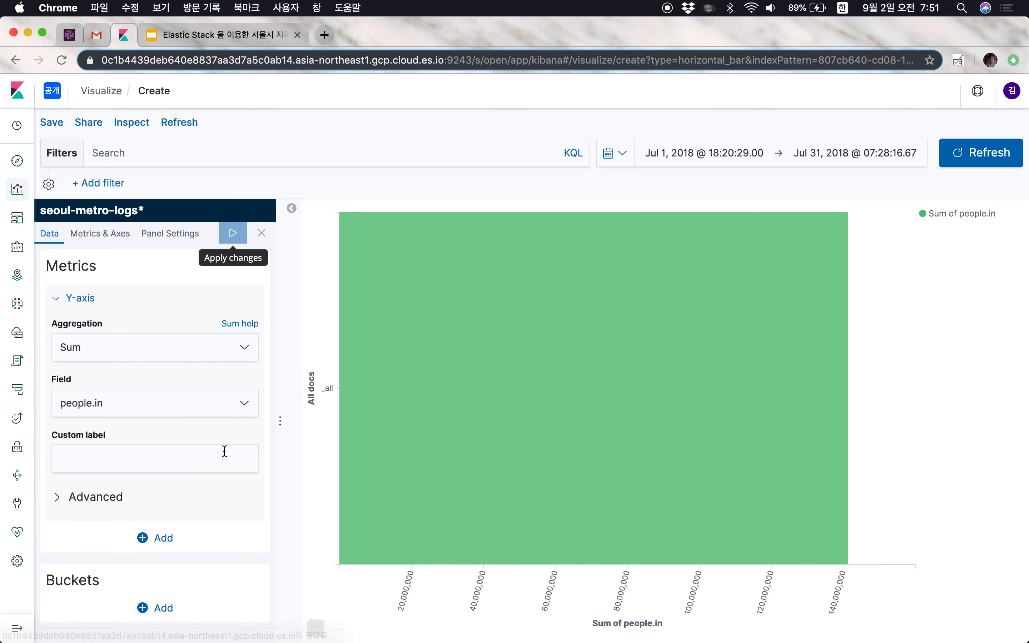
- Give the Y-axis metric the custom label 승차인원
click(218, 459)
text(승)
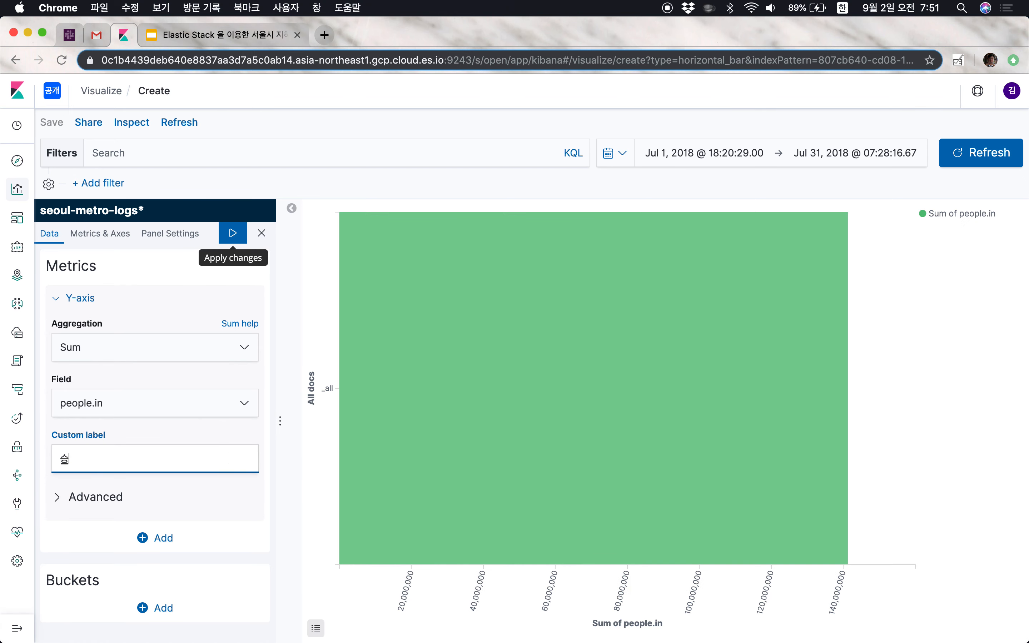
text(차인원)
- Recolour the Sum of people.in series from its legend entry, trying medium blue and settling on a darker blue
click(964, 303)
click(964, 214)
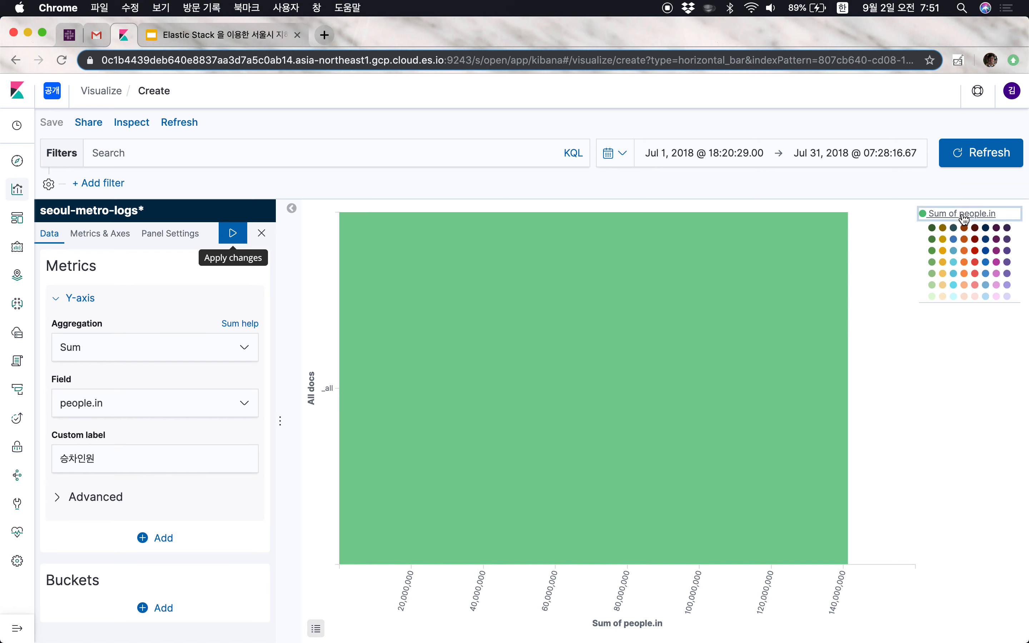
click(986, 262)
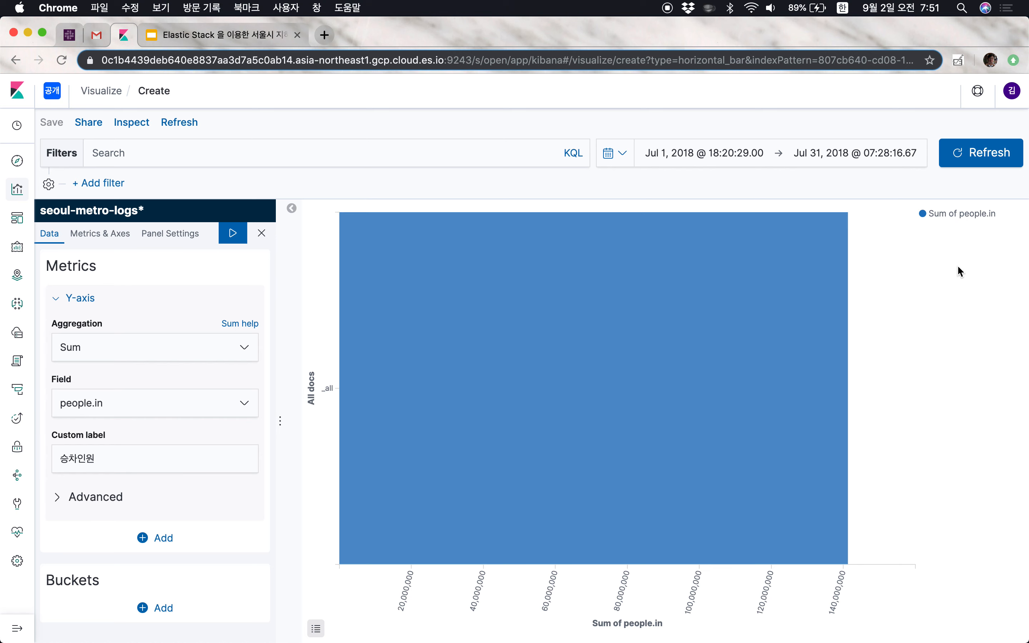
click(953, 214)
click(986, 250)
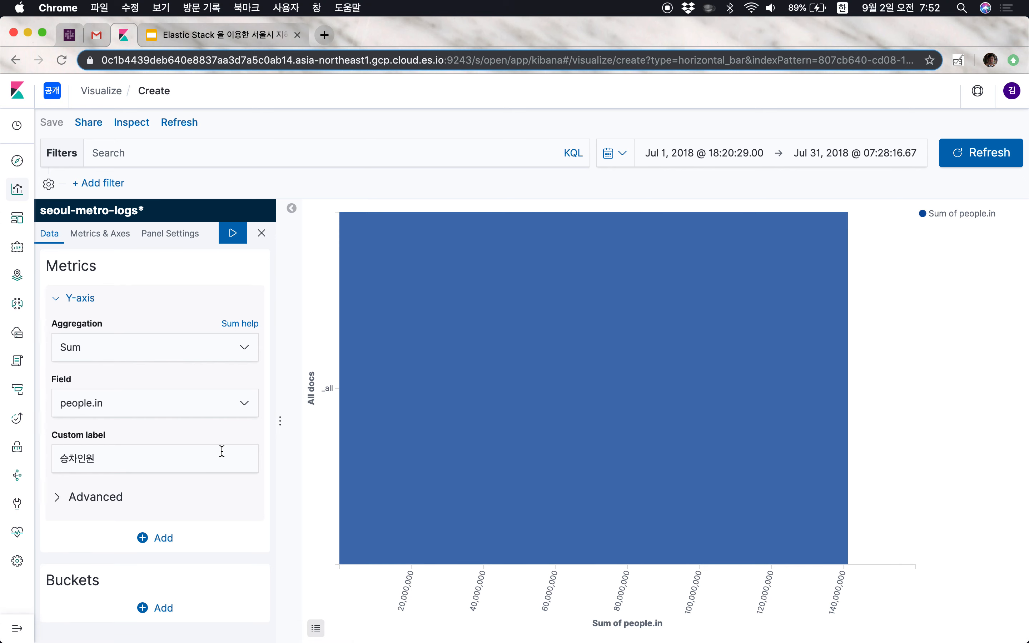
- Add an X-axis bucket that uses the Terms aggregation
click(154, 608)
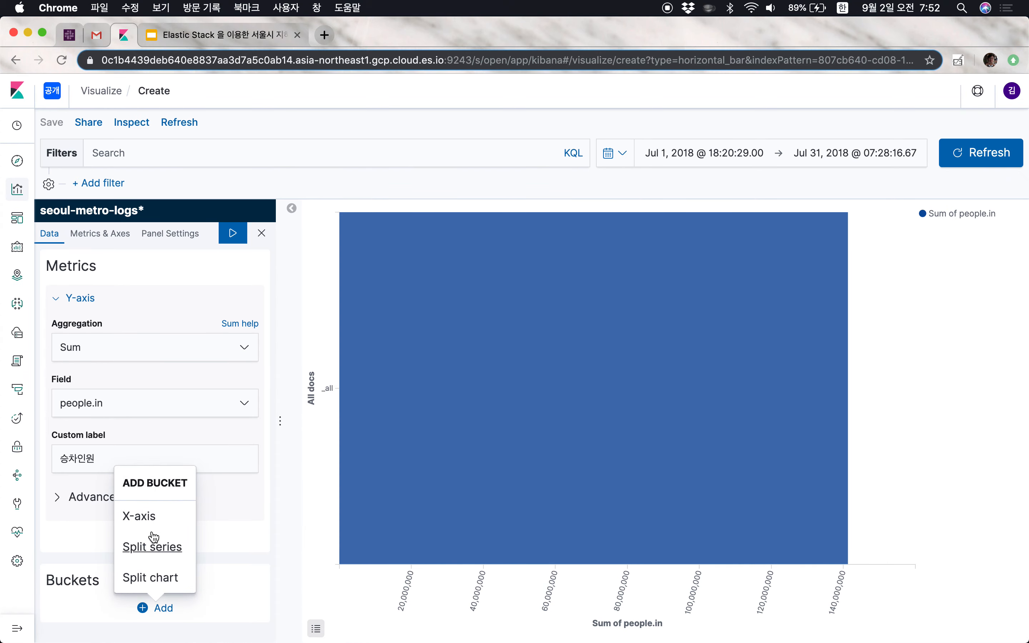
click(143, 516)
scroll(144, 519, down, 3)
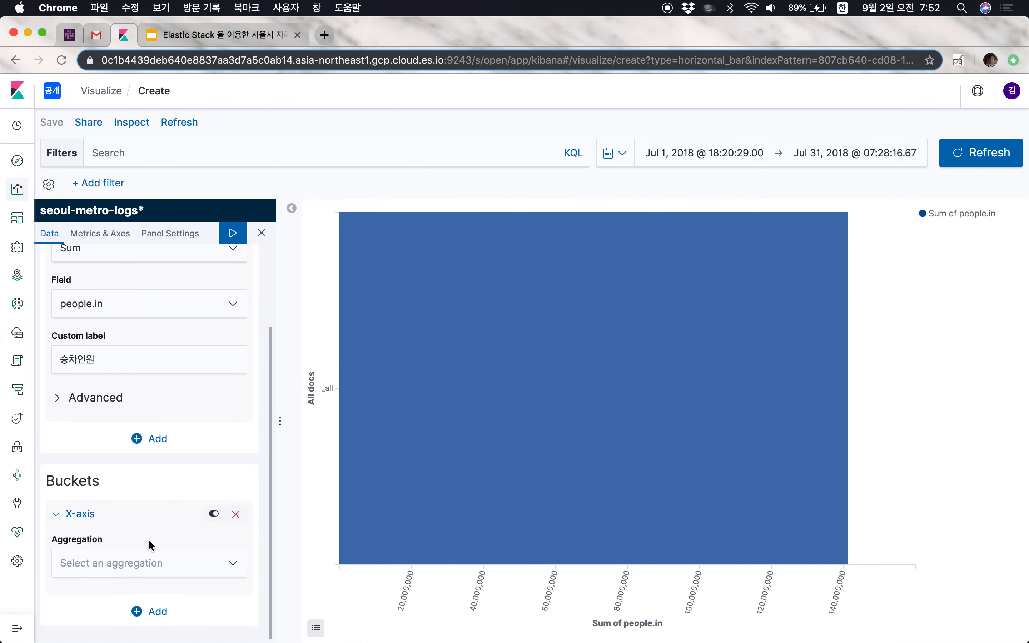
click(199, 560)
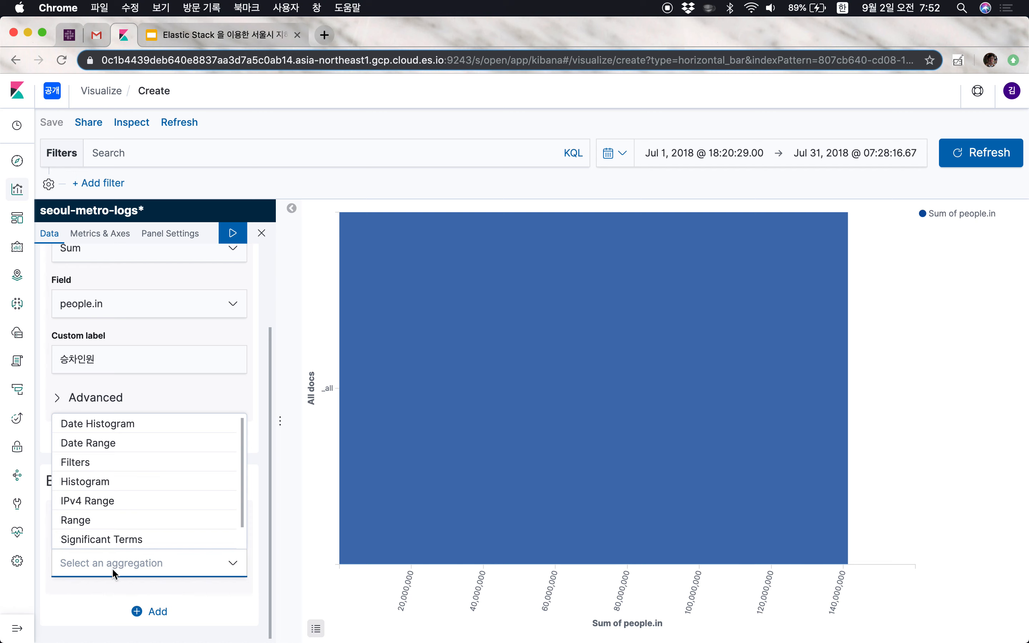
key(ctrl+space)
text(ter)
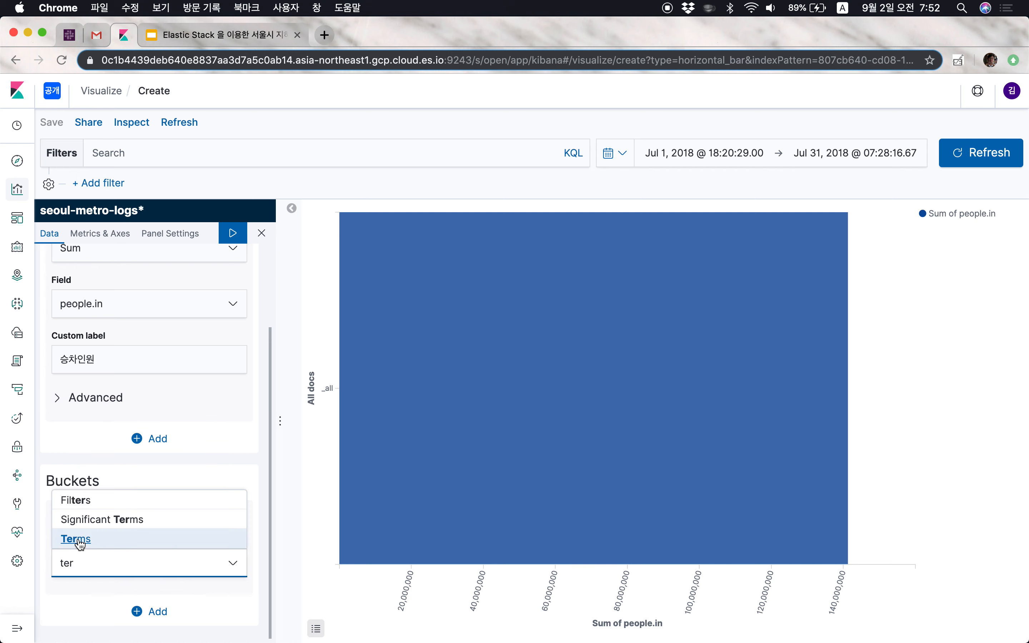
click(59, 539)
- Set the X-axis Terms field to line_num and apply the change to split the bars by metro line
scroll(187, 547, down, 5)
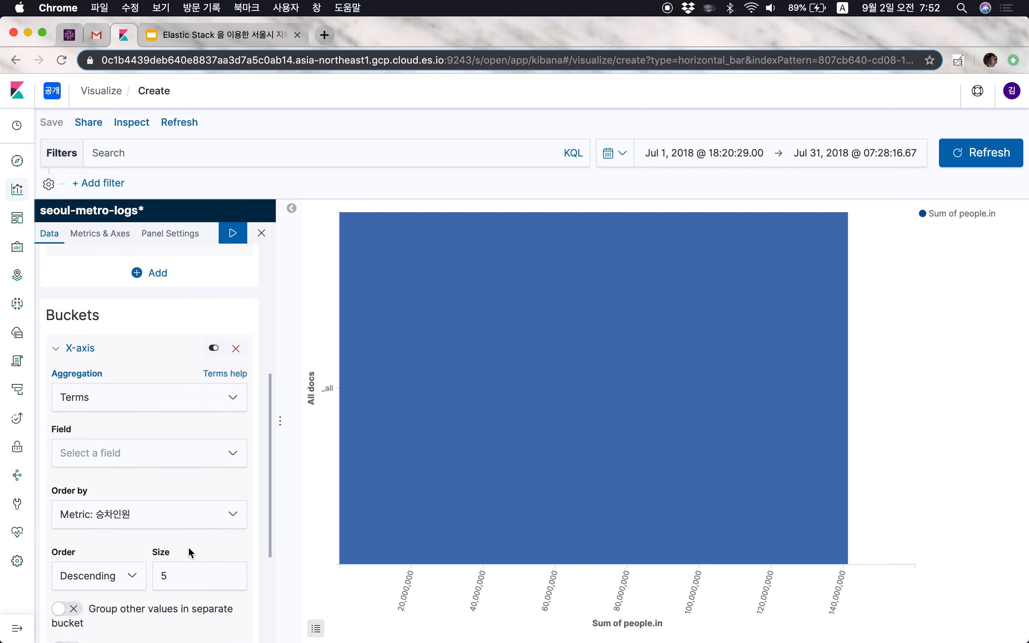
click(205, 399)
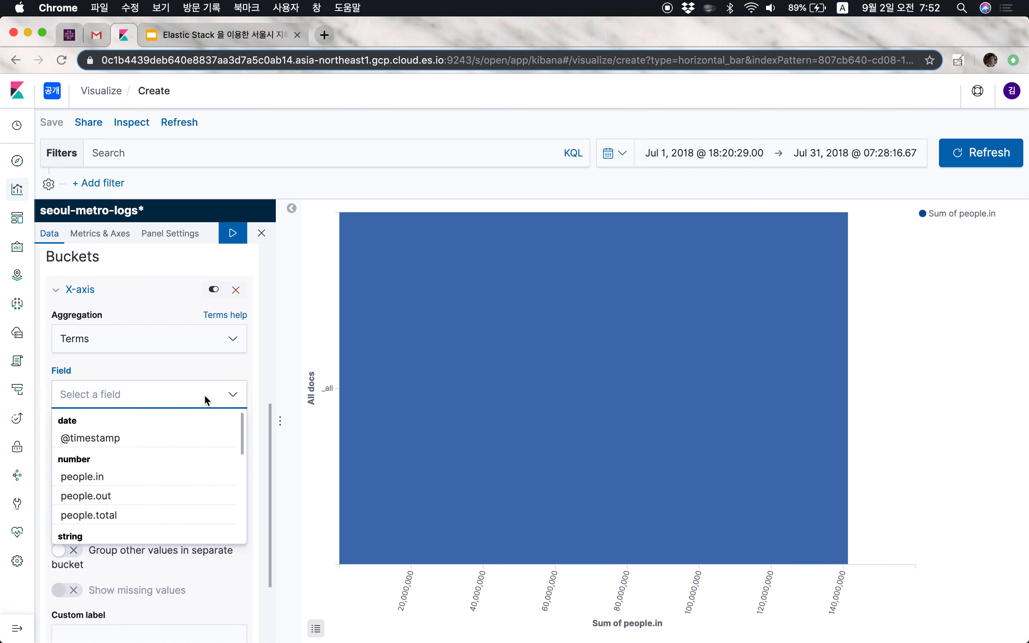
scroll(179, 488, down, 4)
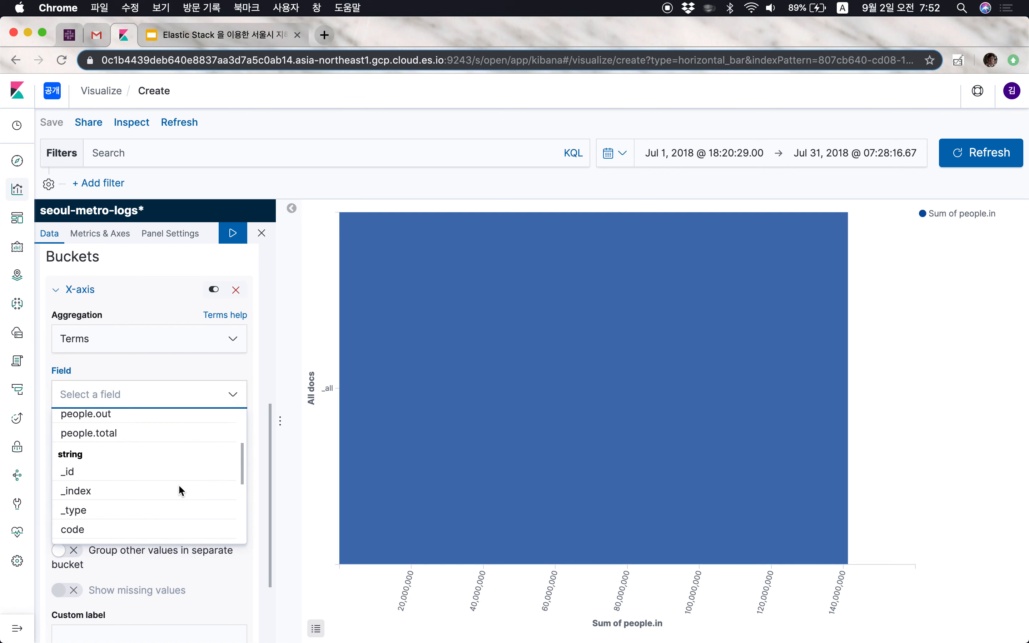
scroll(179, 489, down, 2)
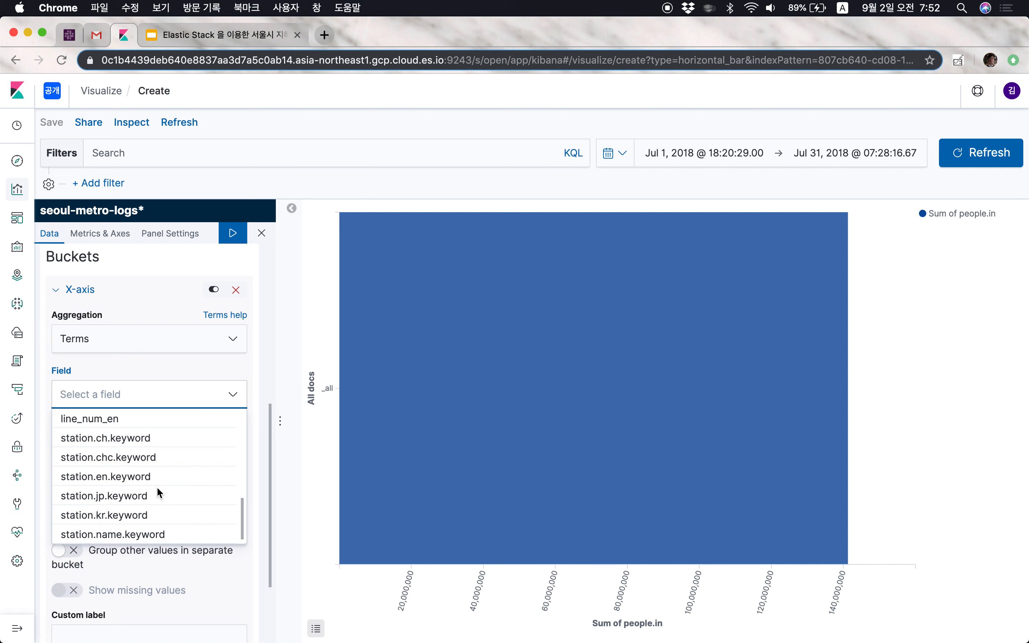
scroll(110, 433, up, 2)
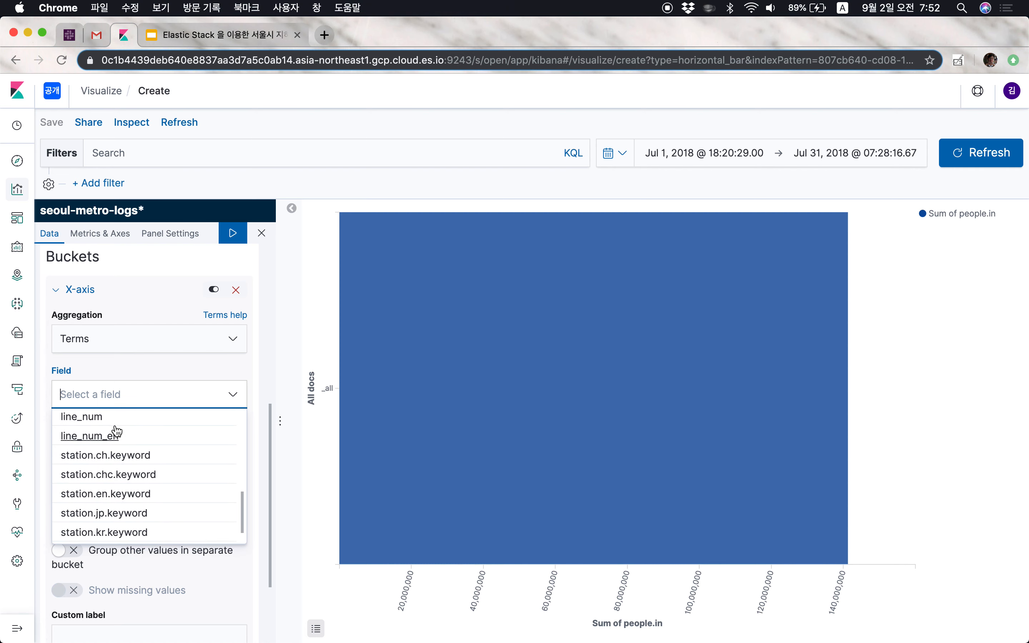
click(92, 418)
click(233, 233)
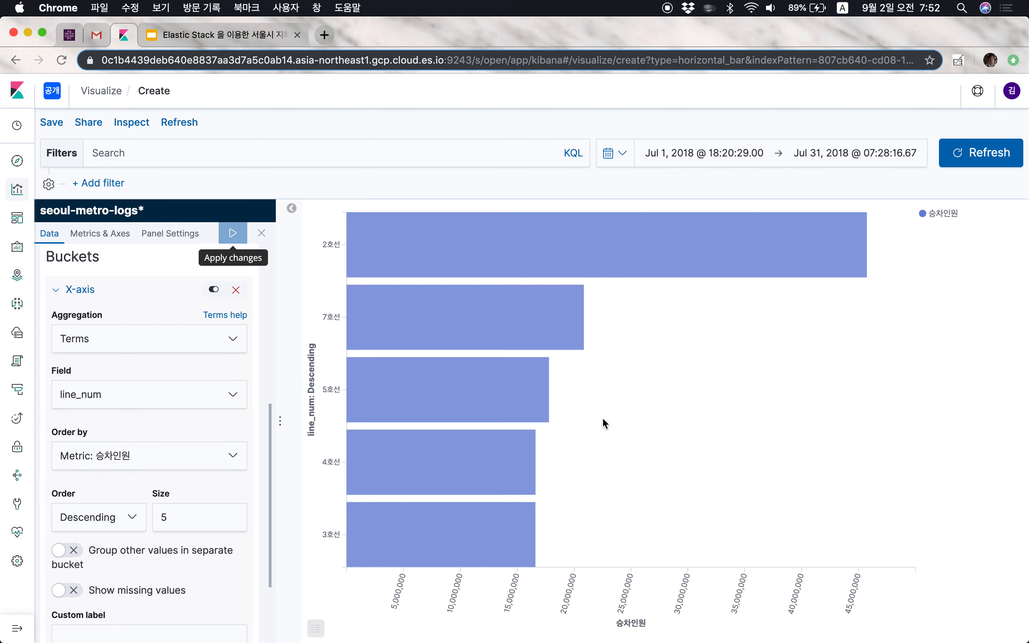
- Set the X-axis Terms bucket size to 10 and apply the change
mouse_move(382, 537)
click(194, 526)
key(BackSpace)
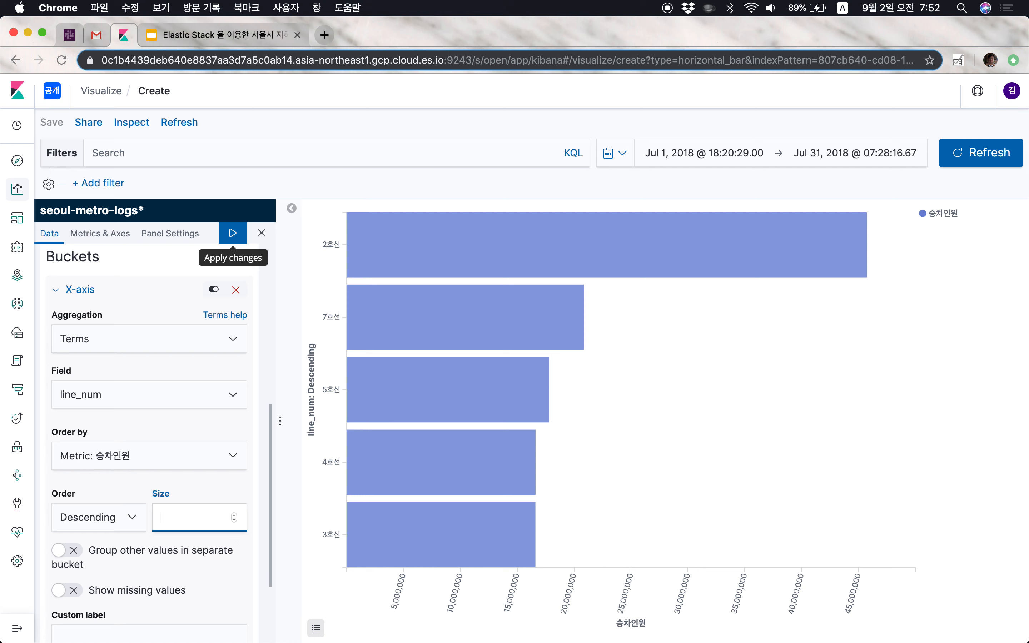
text(10)
click(232, 232)
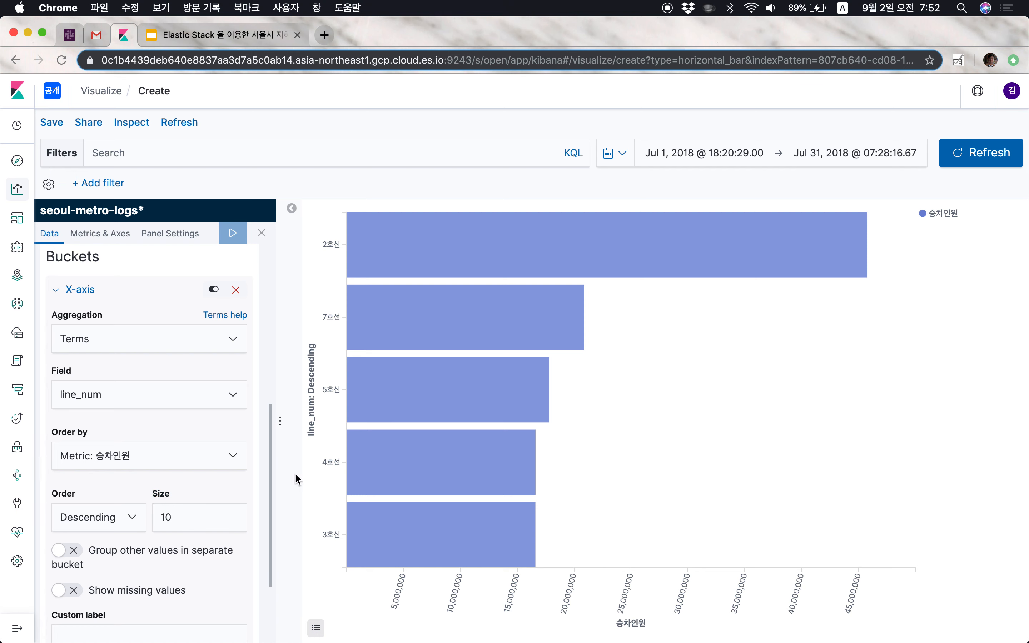
- Set the X-axis Terms bucket size to 8 and apply the change
click(188, 511)
key(BackSpace)
key(BackSpace)
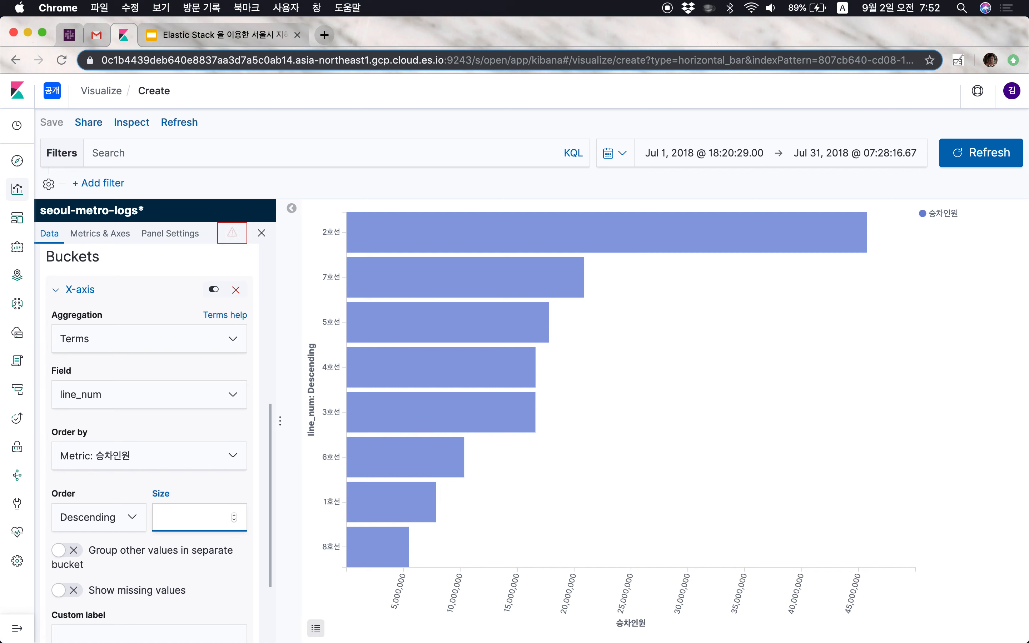
text(8)
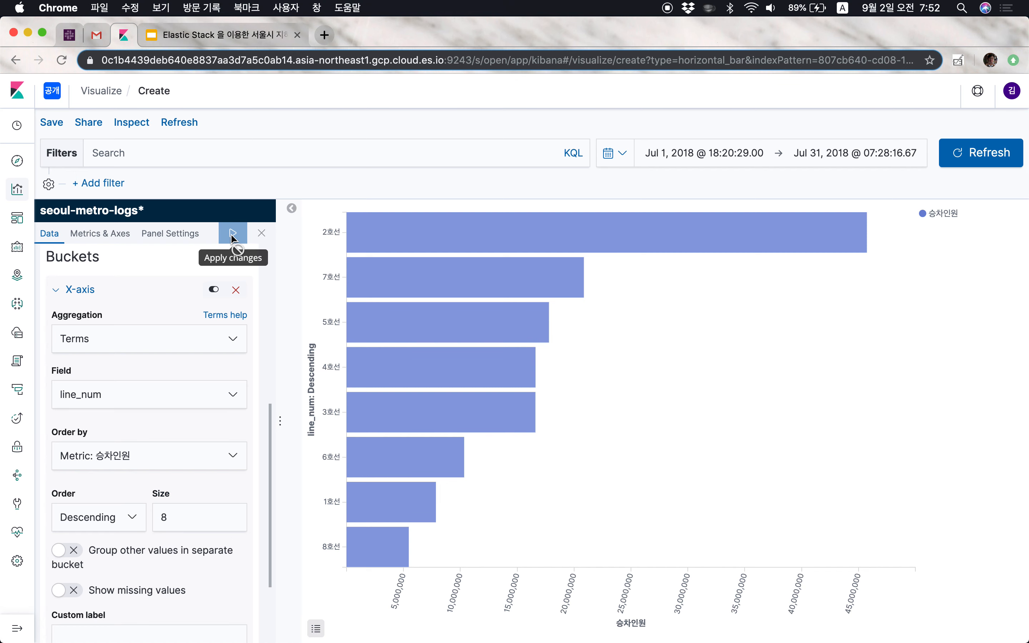
click(233, 232)
- Recolour the 승차인원 series medium blue from its legend entry
click(937, 216)
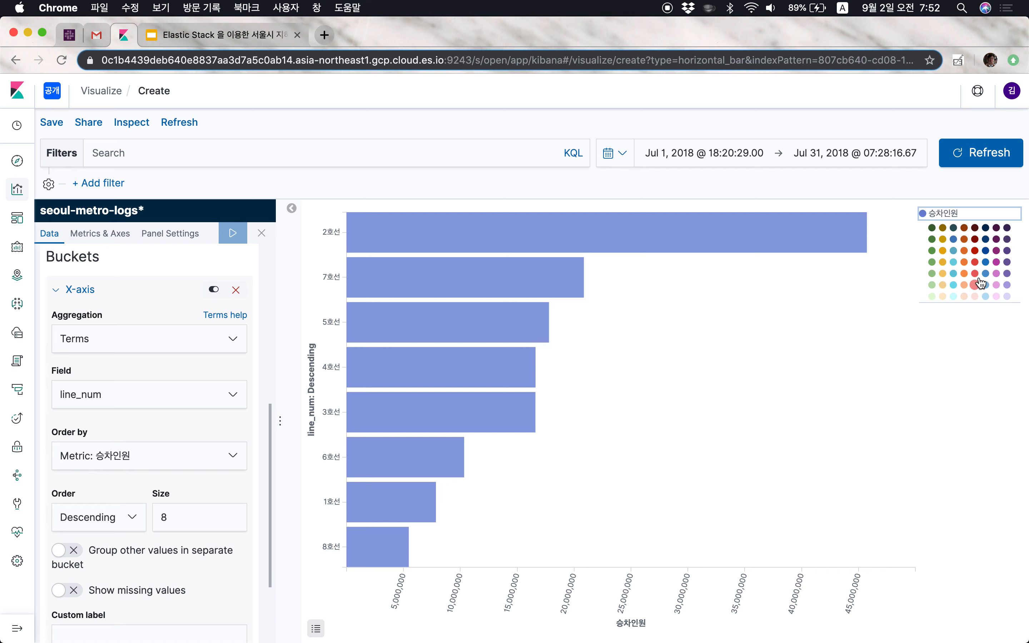
click(986, 262)
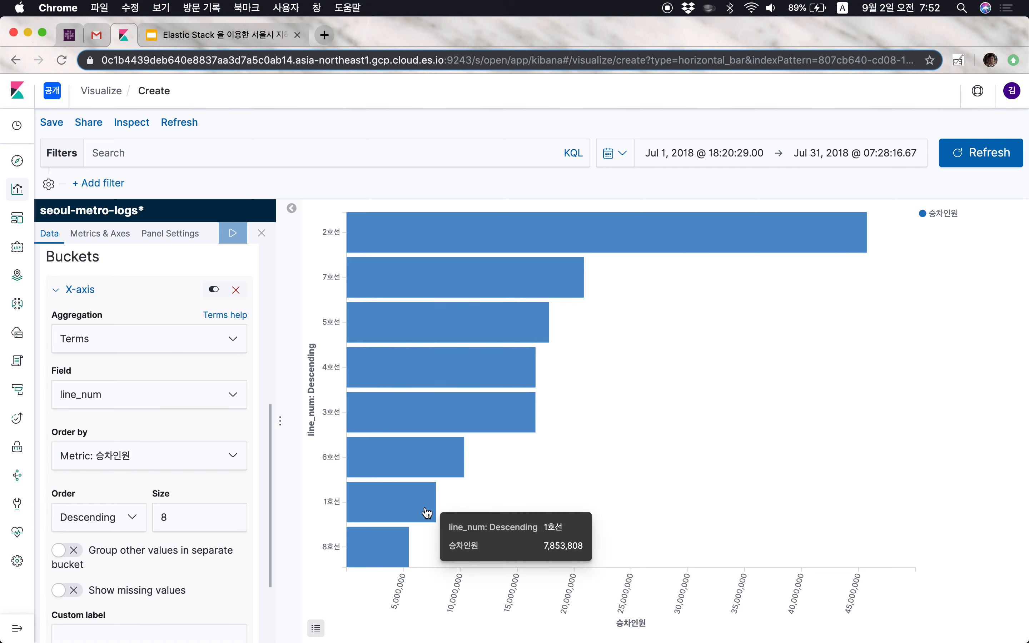
scroll(94, 443, down, 3)
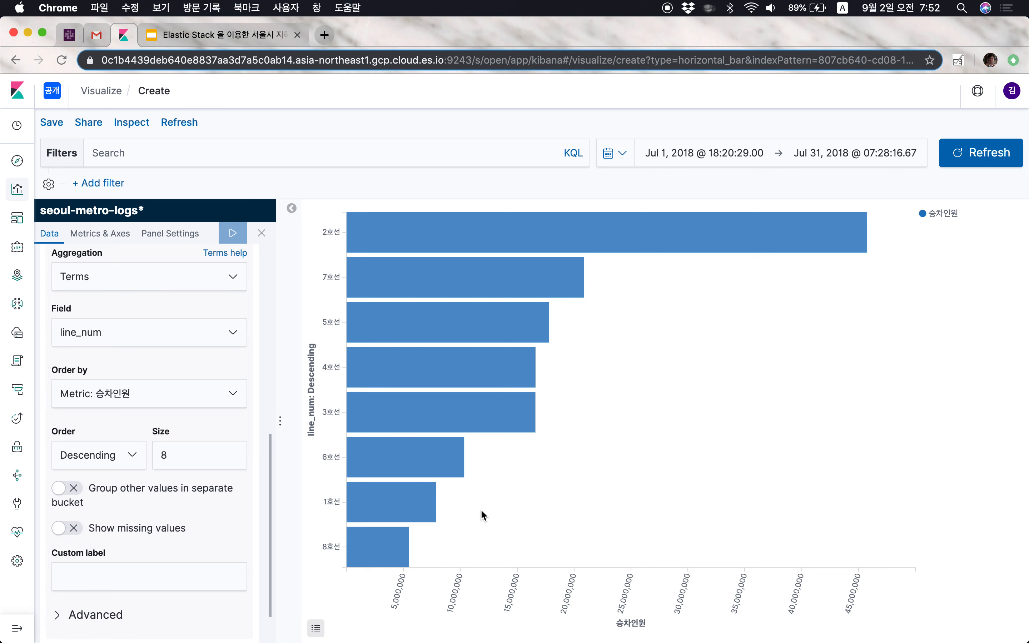
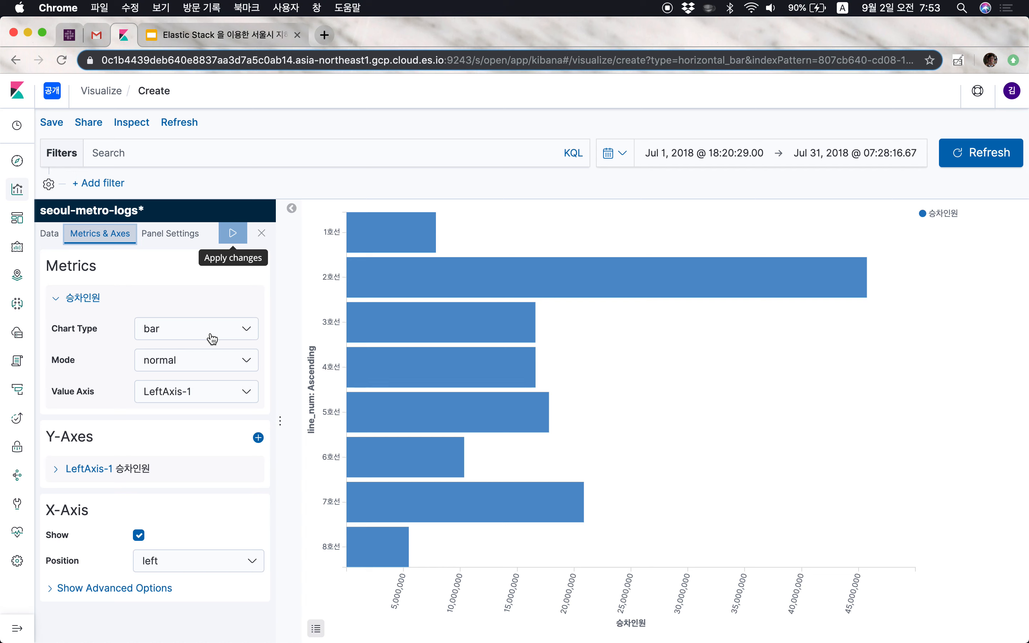
- Examine the 승차인원 series' Mode and Value Axis options and the chart's tooltip and legend position settings
click(232, 359)
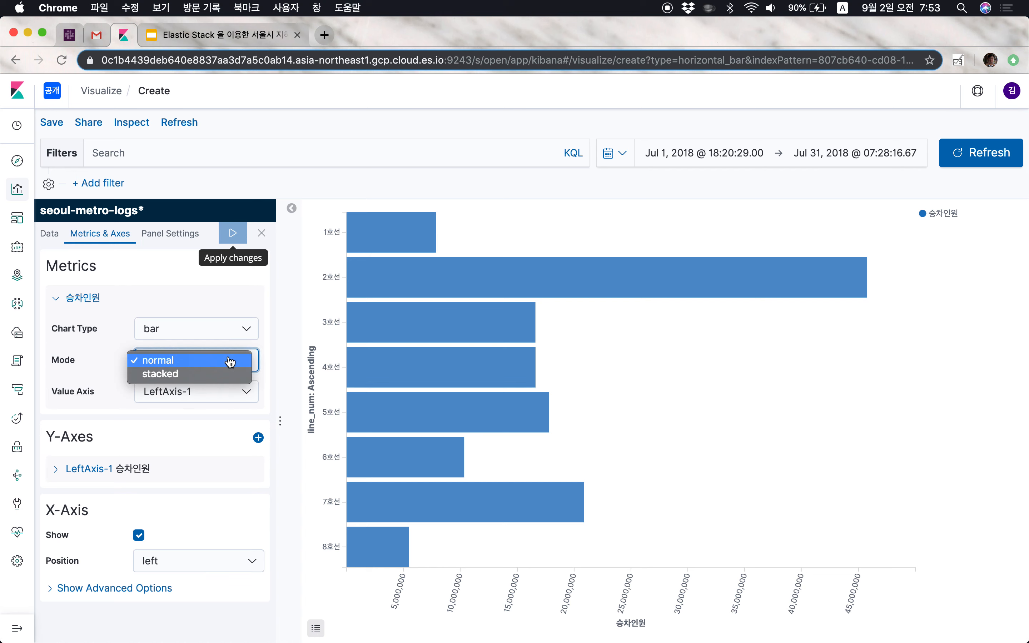
click(96, 360)
click(182, 393)
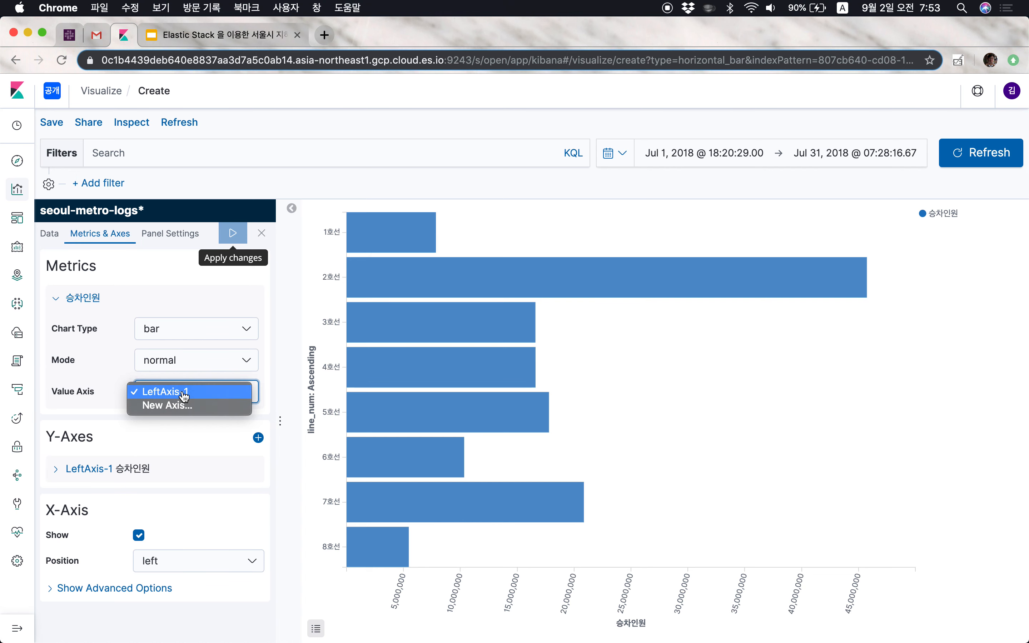
click(205, 288)
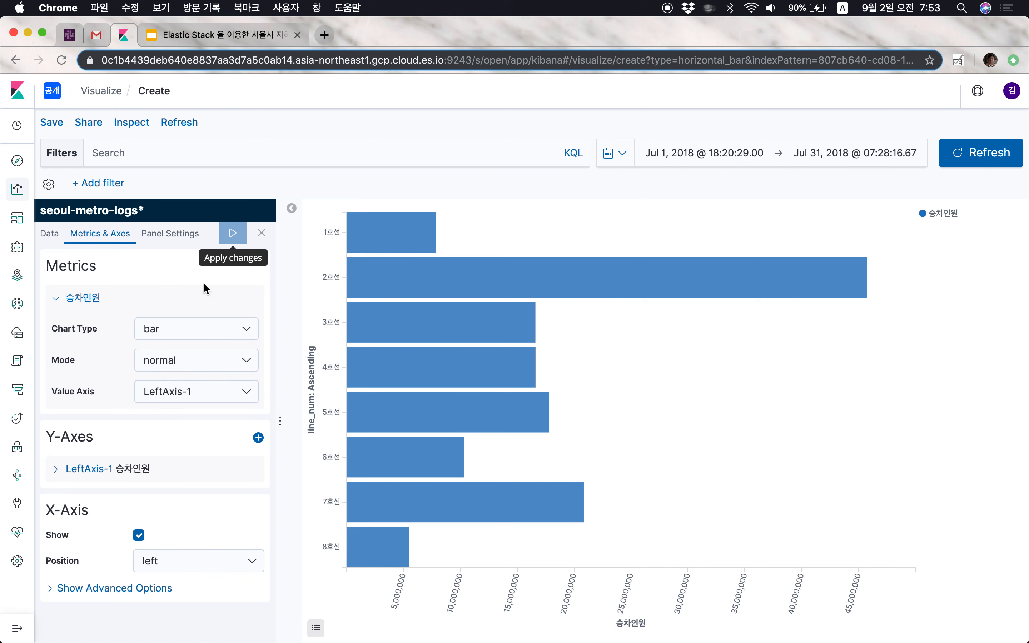
click(171, 240)
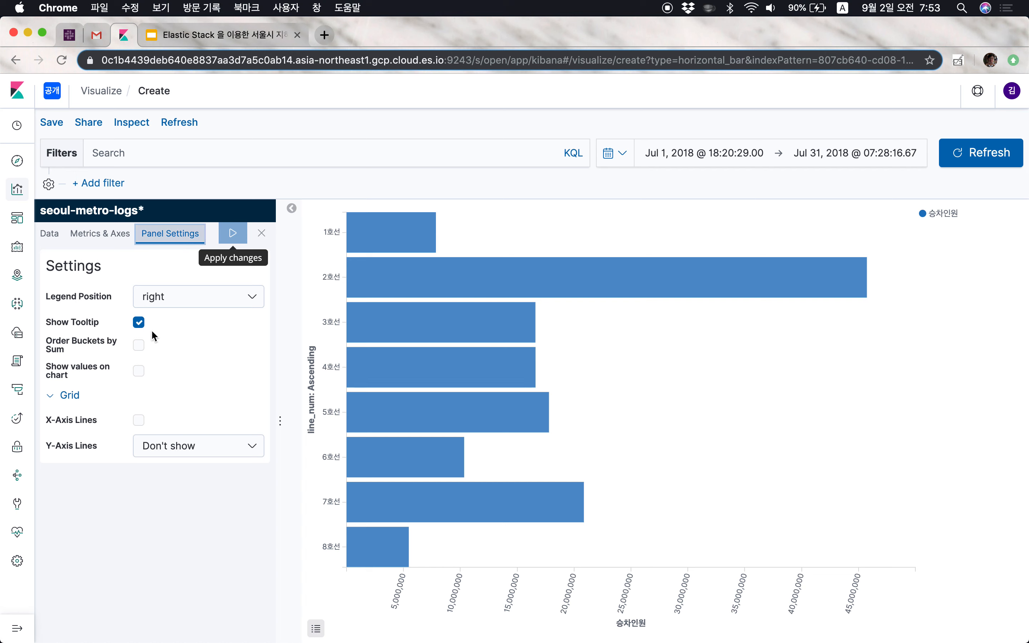
click(138, 323)
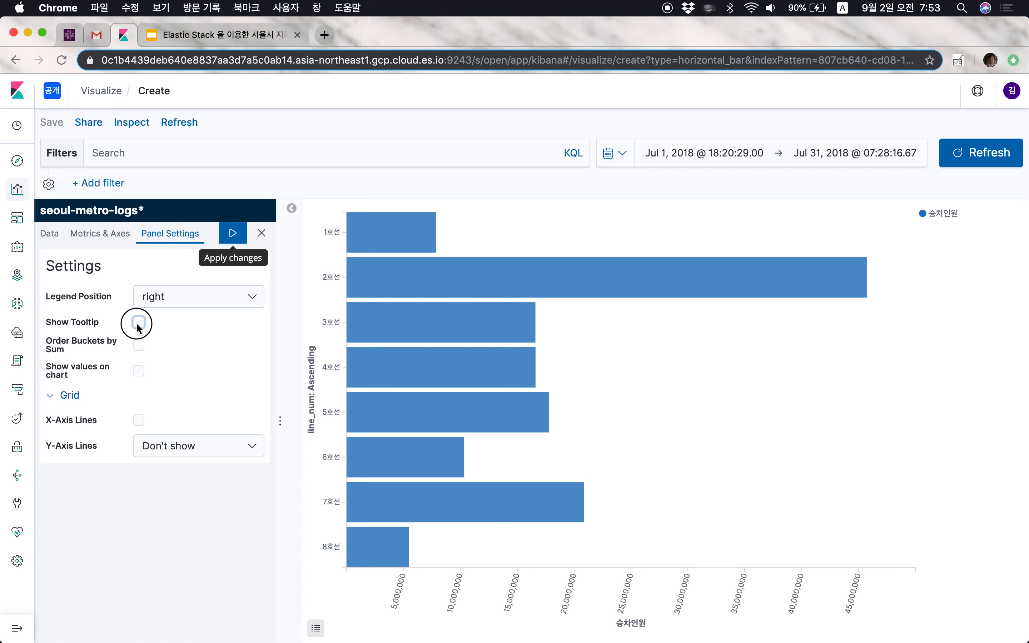
click(139, 323)
click(198, 312)
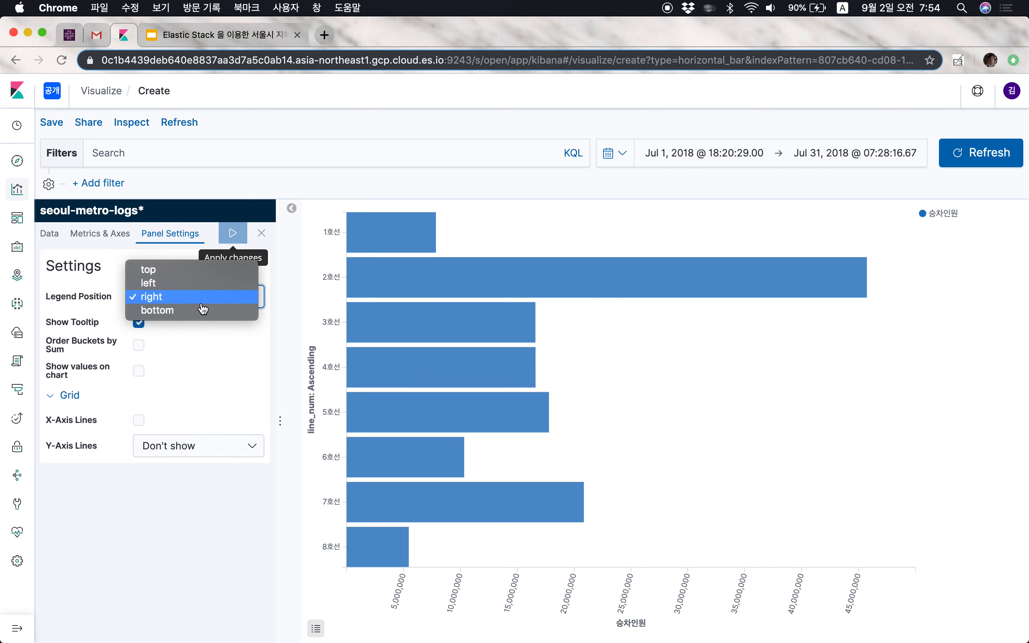
click(218, 349)
- Set the 승차인원 series' chart type to line and apply the change
click(100, 234)
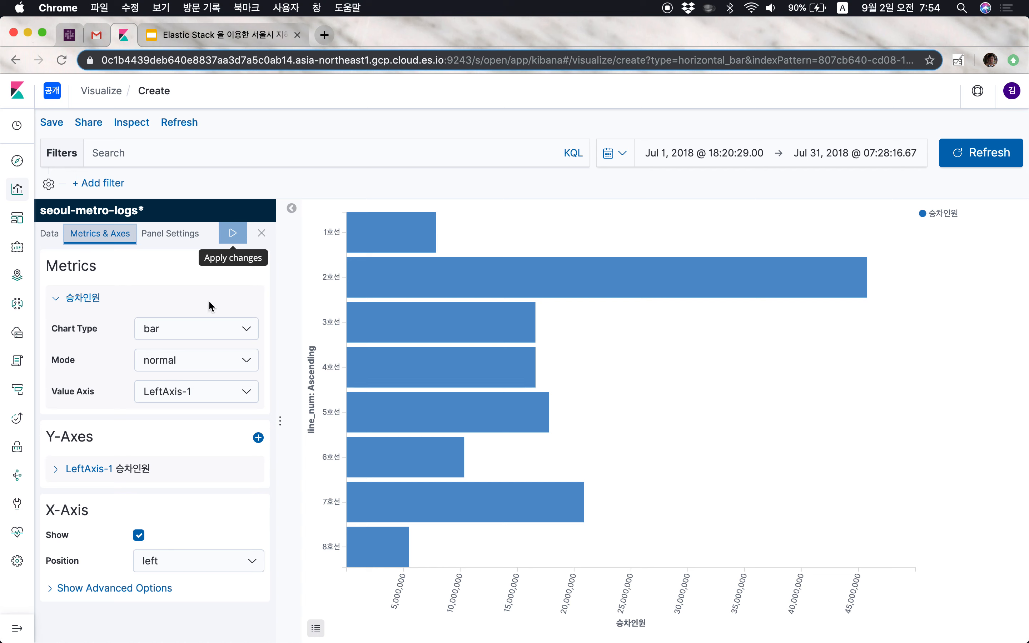
click(247, 331)
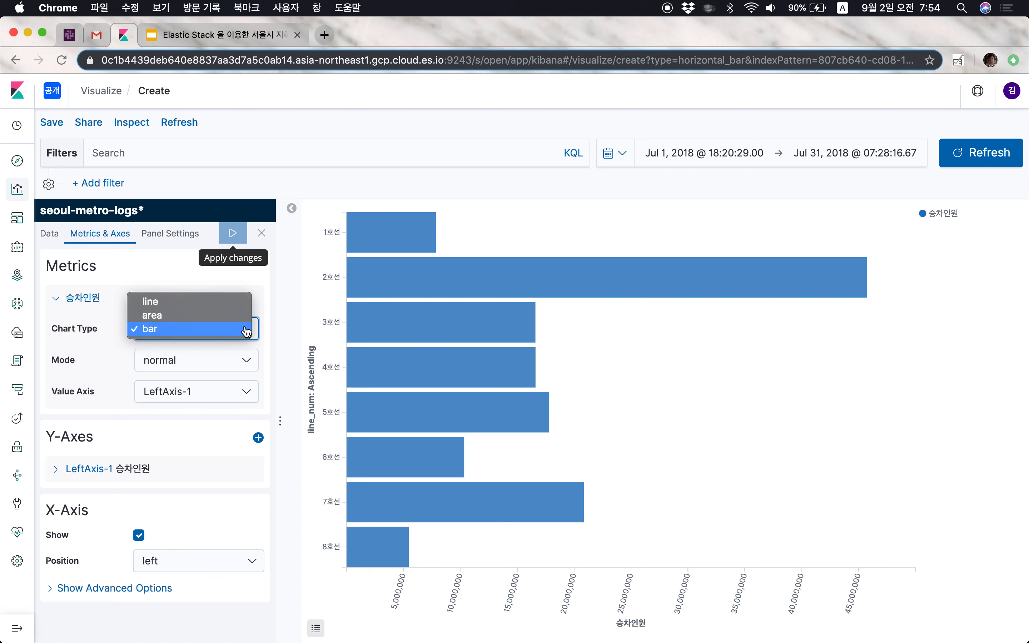
click(241, 305)
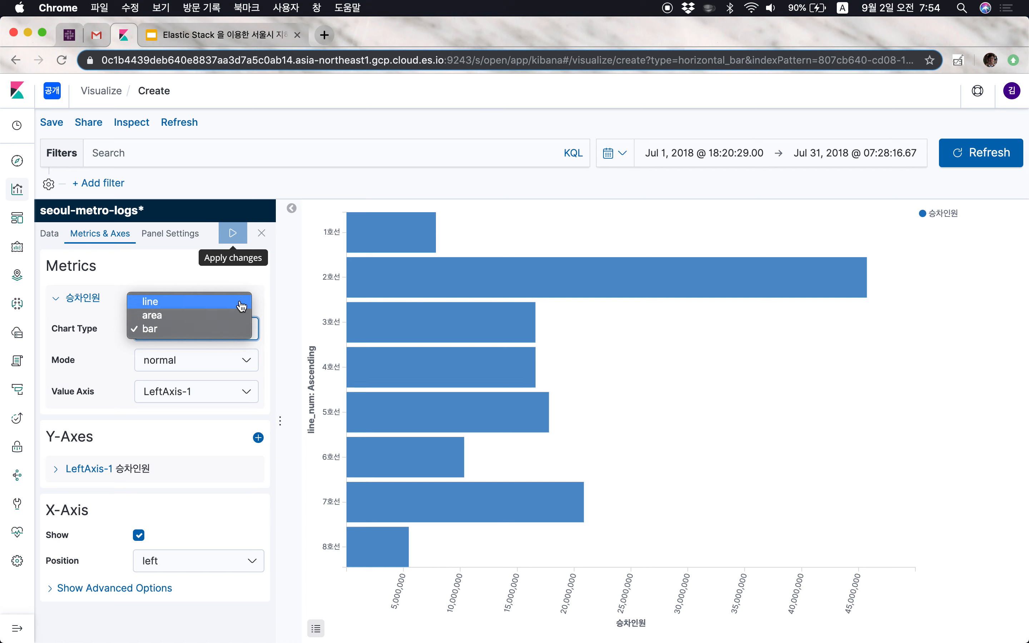
click(238, 234)
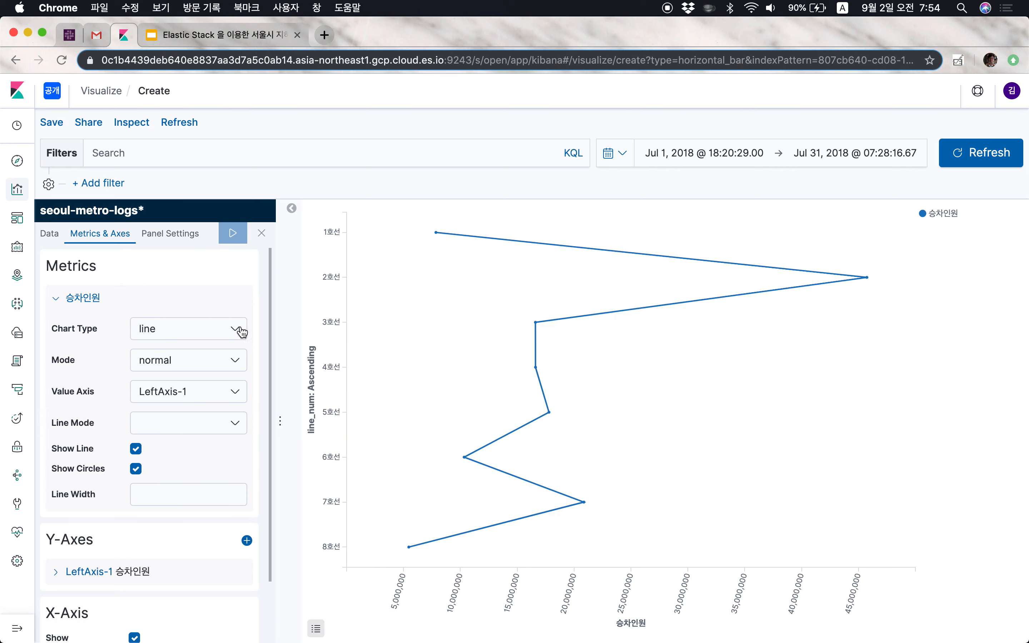
- Set the 승차인원 series' chart type back to bar and apply the change
click(238, 330)
click(201, 361)
click(232, 233)
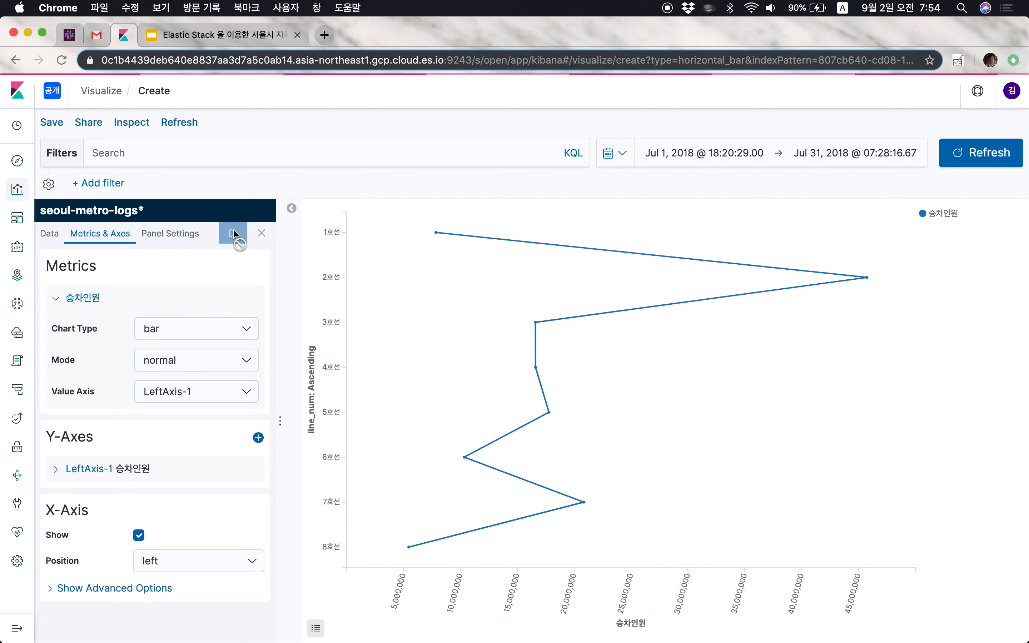
click(184, 364)
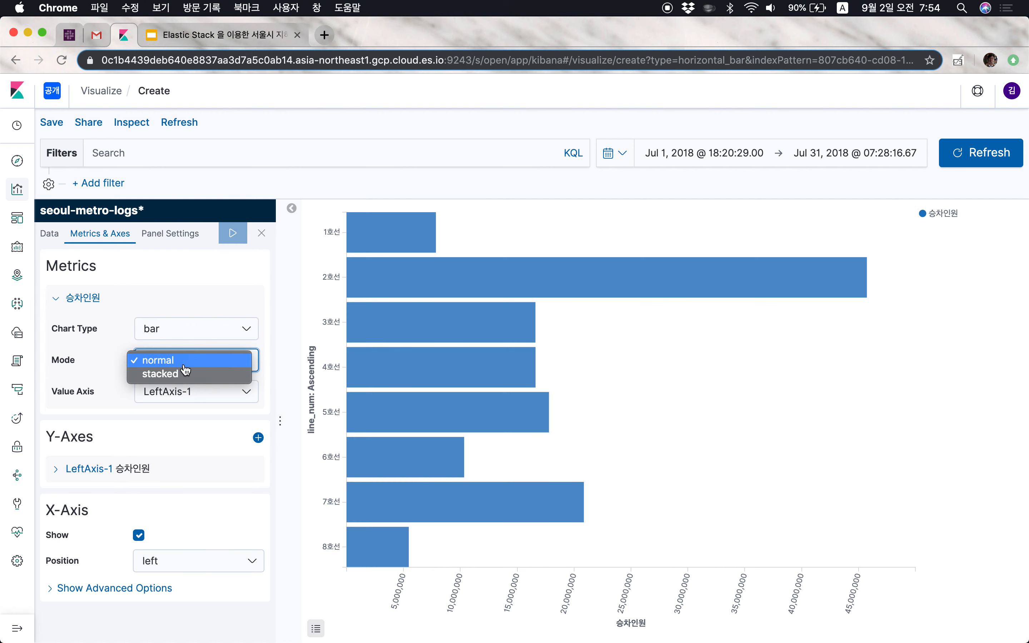
click(81, 364)
click(151, 397)
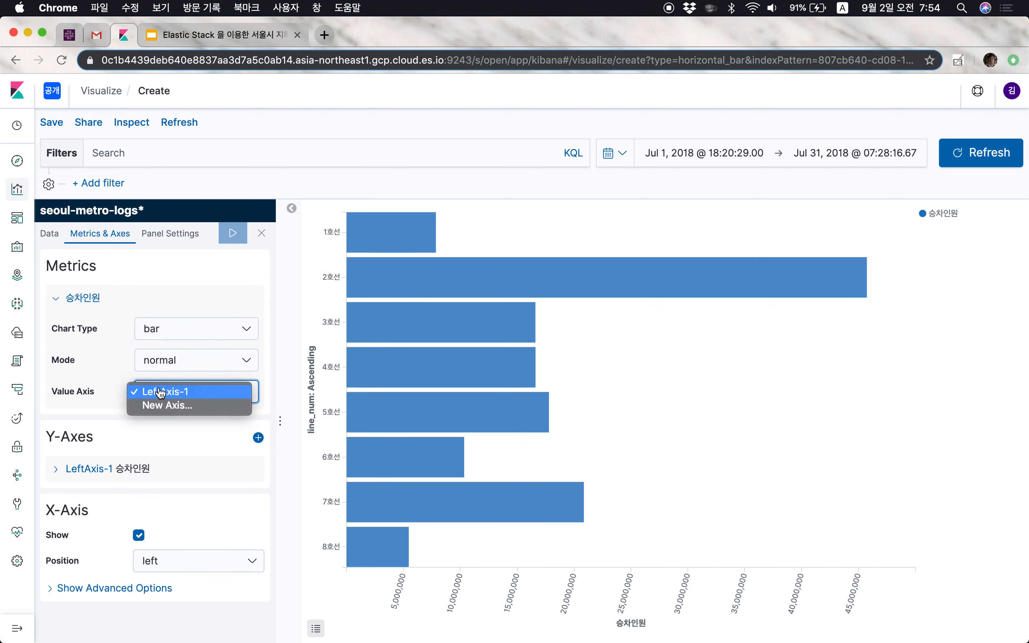
click(109, 370)
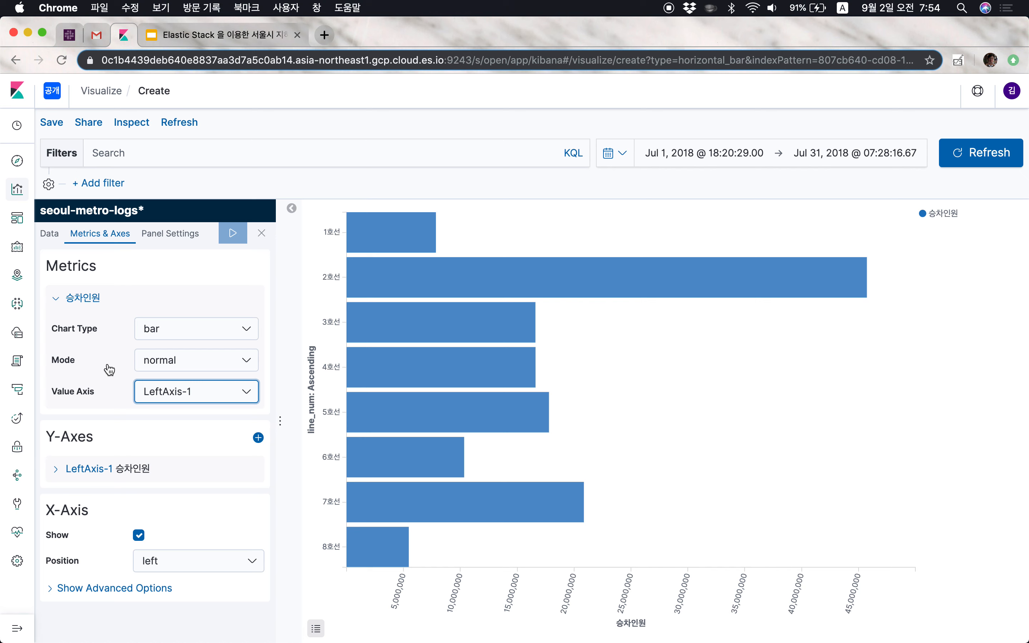
- Set the scale type of the LeftAxis-1 Y-axis to log and apply the change
click(60, 469)
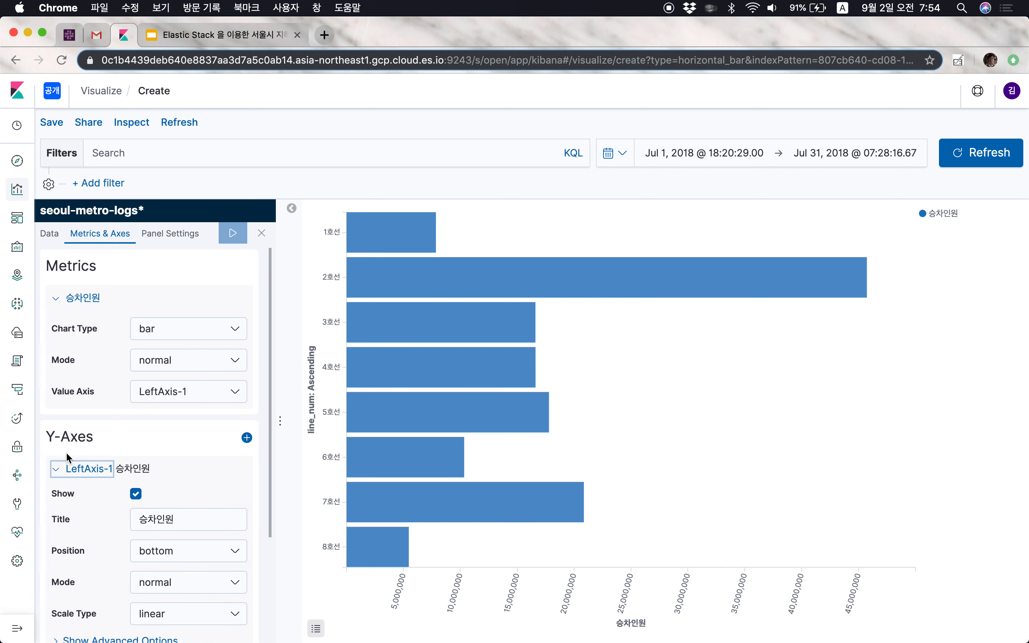
scroll(172, 421, down, 5)
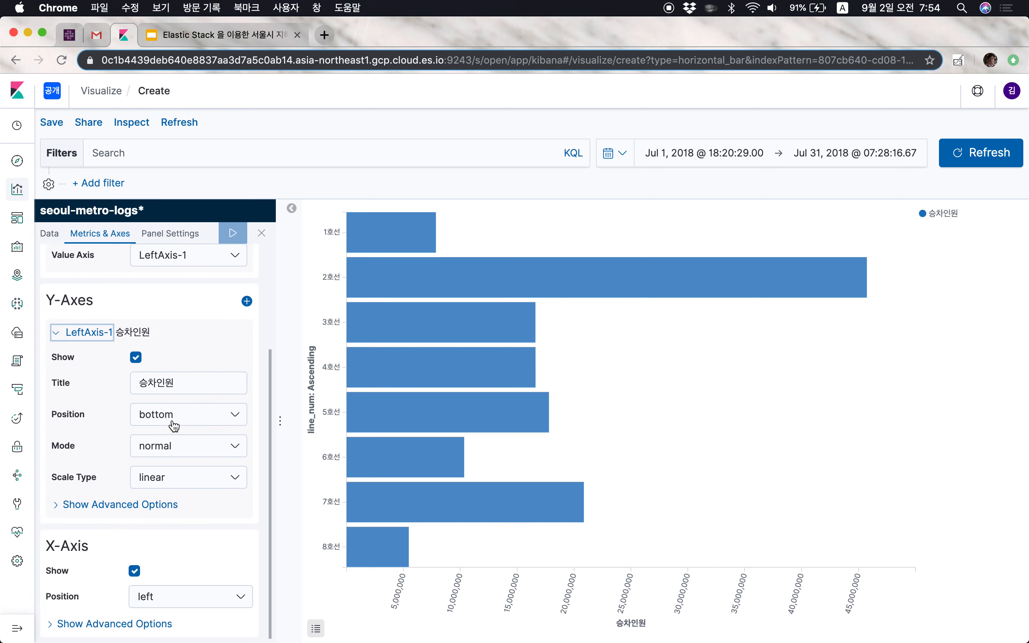
click(202, 482)
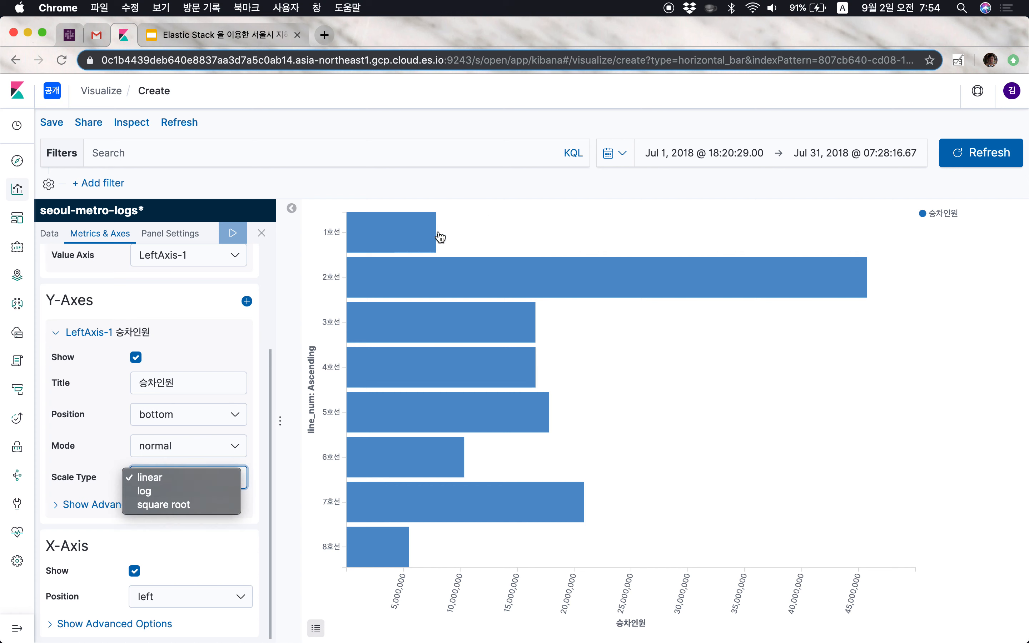
click(202, 491)
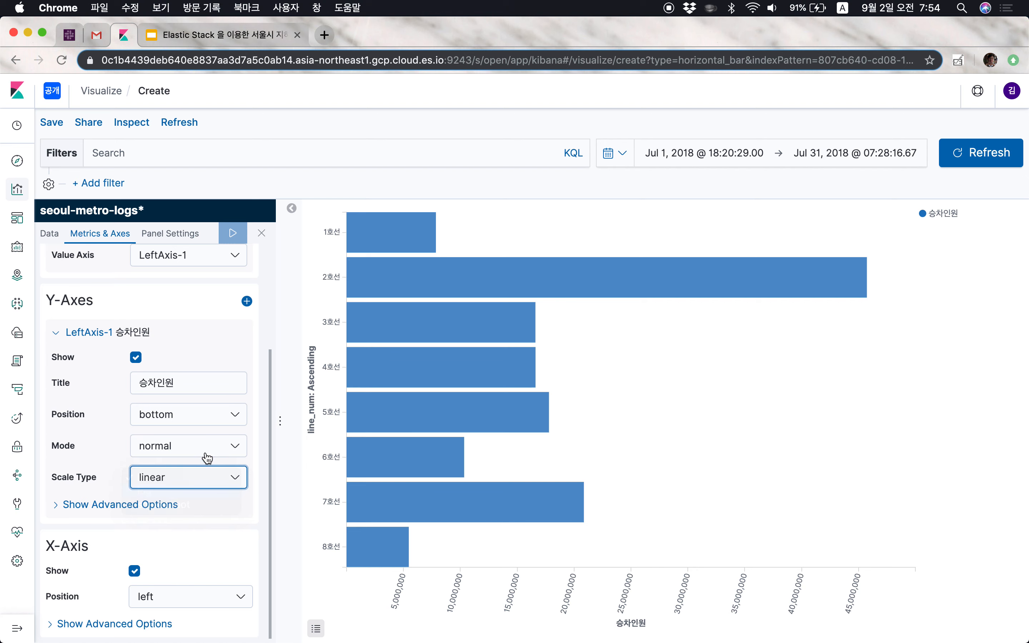
click(230, 239)
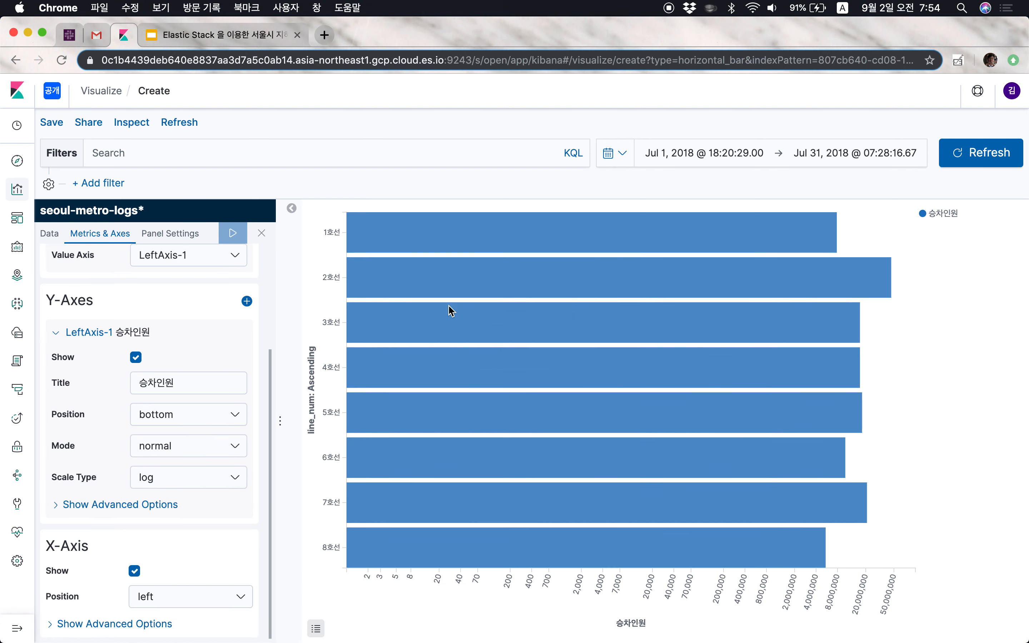
- Set the LeftAxis-1 scale type to square root and apply the change
click(147, 477)
click(186, 492)
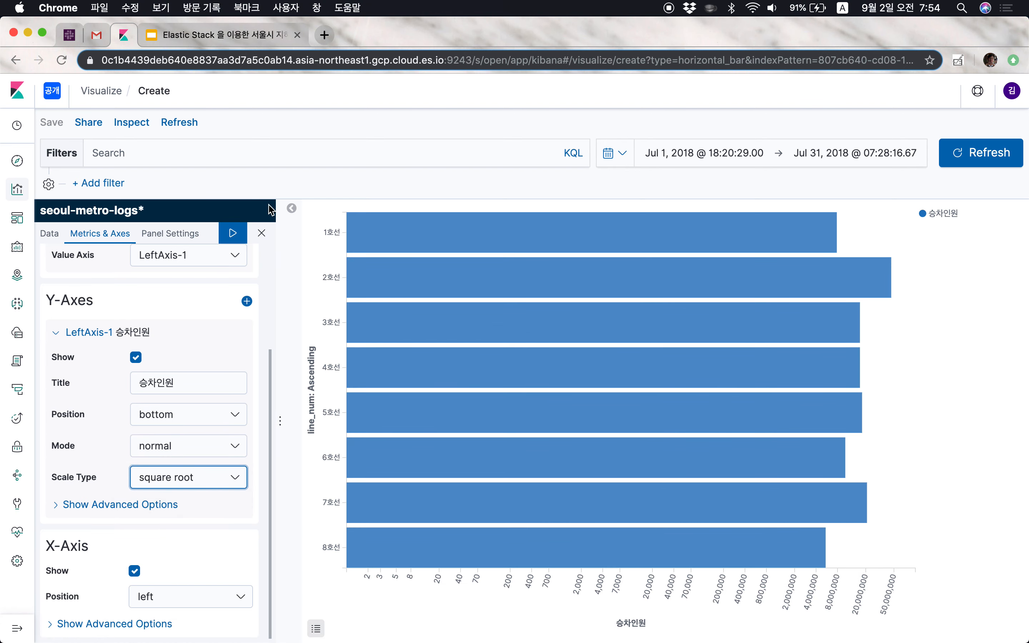
click(233, 234)
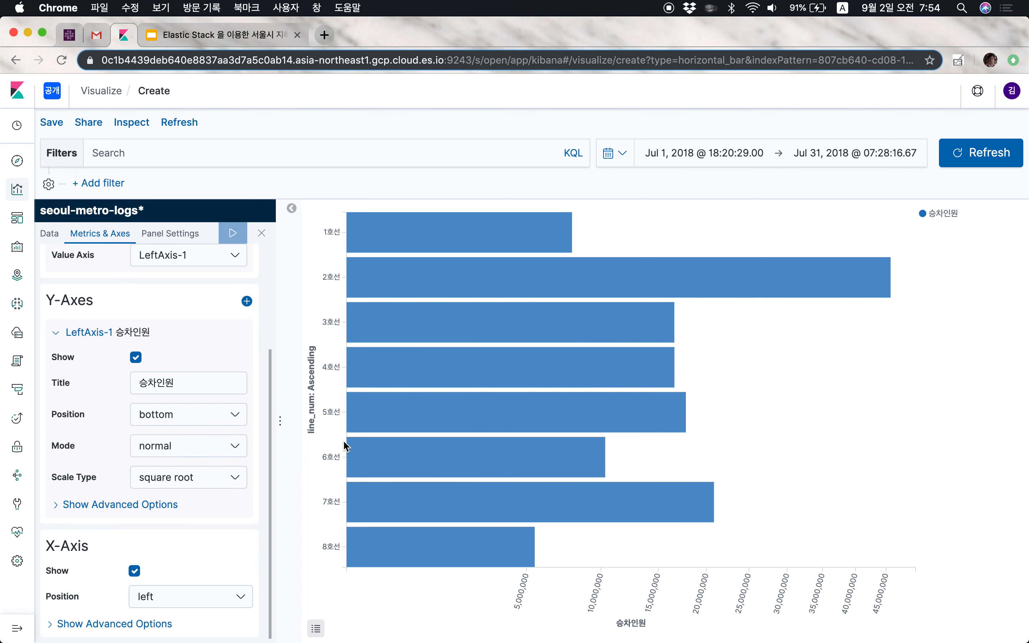
- Return the LeftAxis-1 scale type to linear and apply the change
click(231, 478)
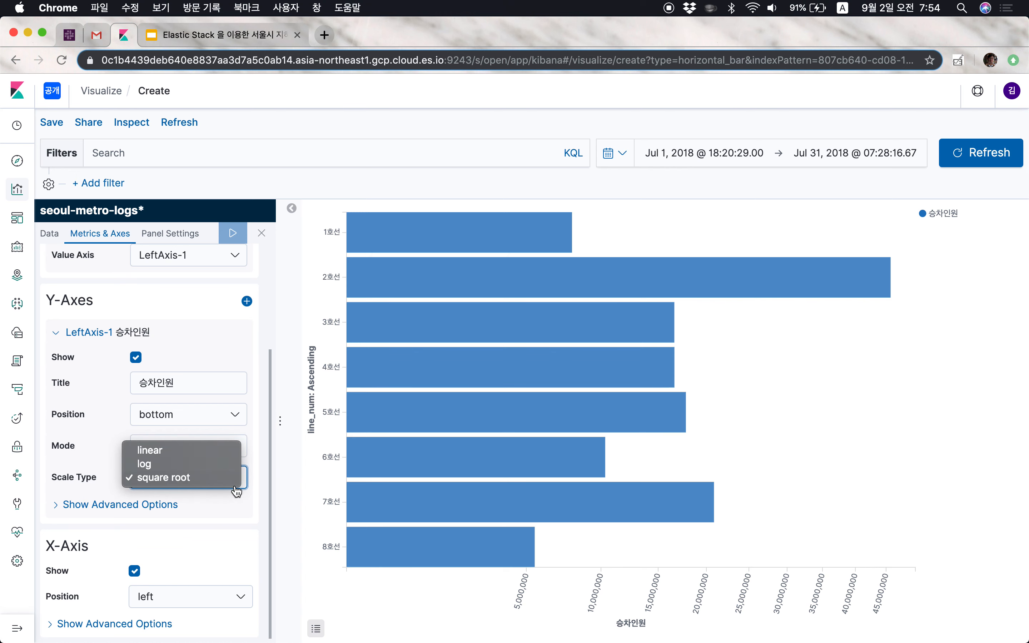
click(228, 499)
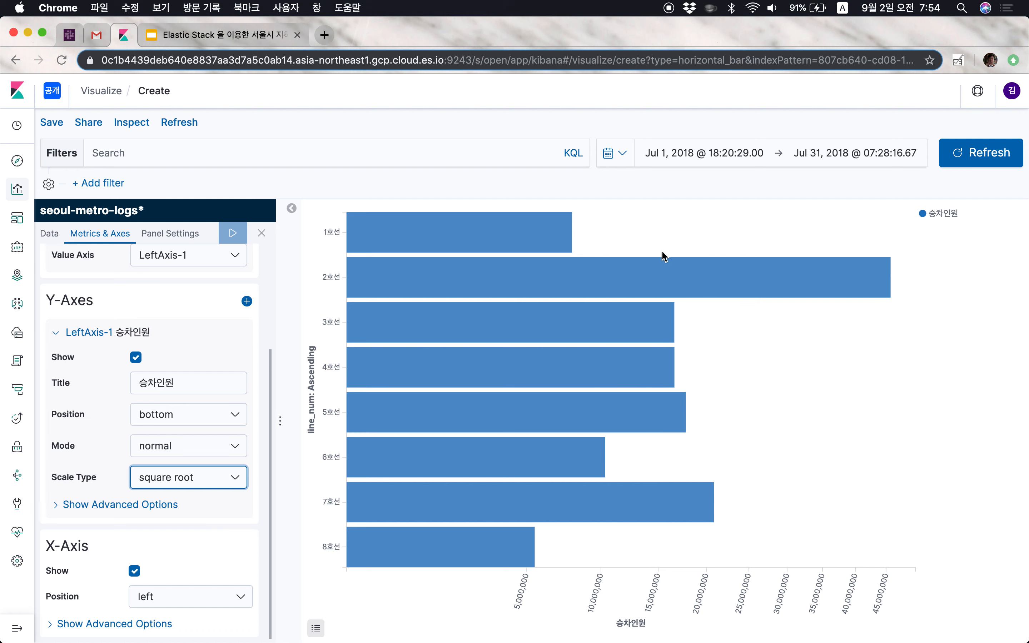
click(236, 483)
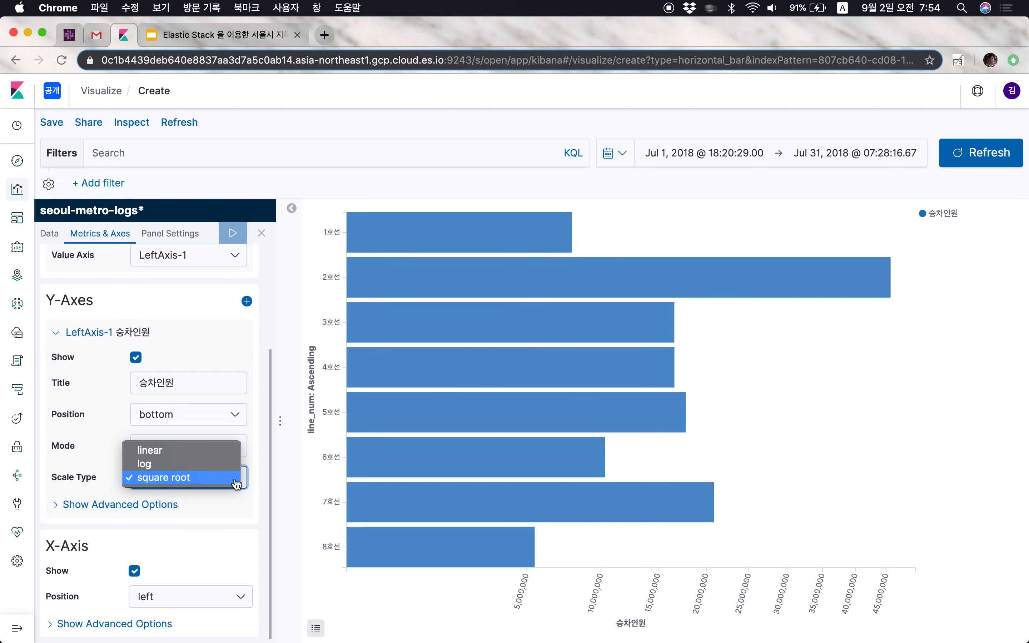
click(224, 451)
click(232, 233)
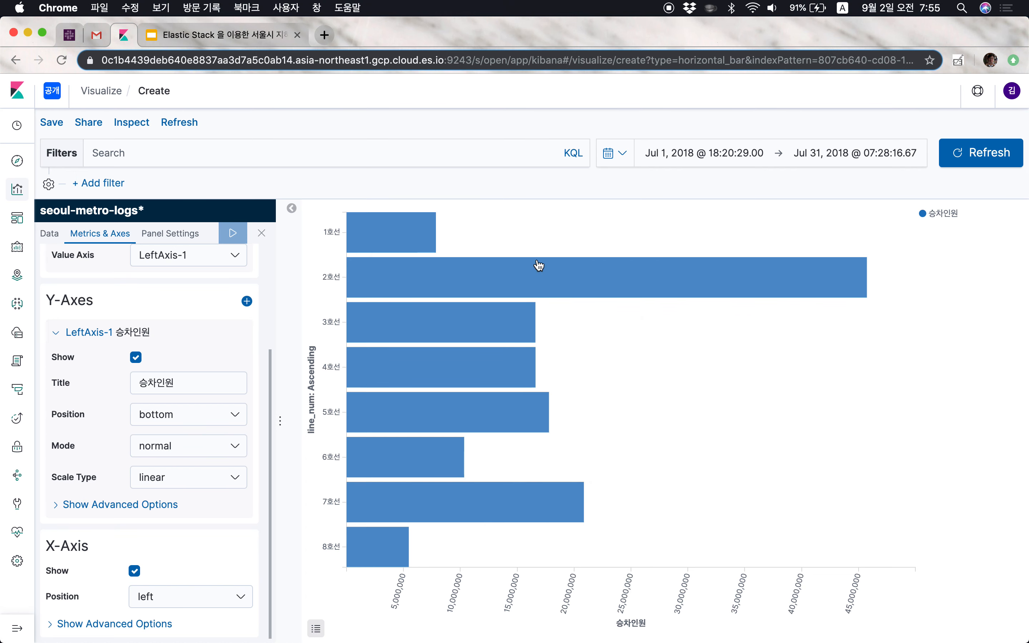
- Save the visualization with the title "seoul-metro: 호선별 승차인원" and add it to the dashboard
scroll(102, 420, up, 3)
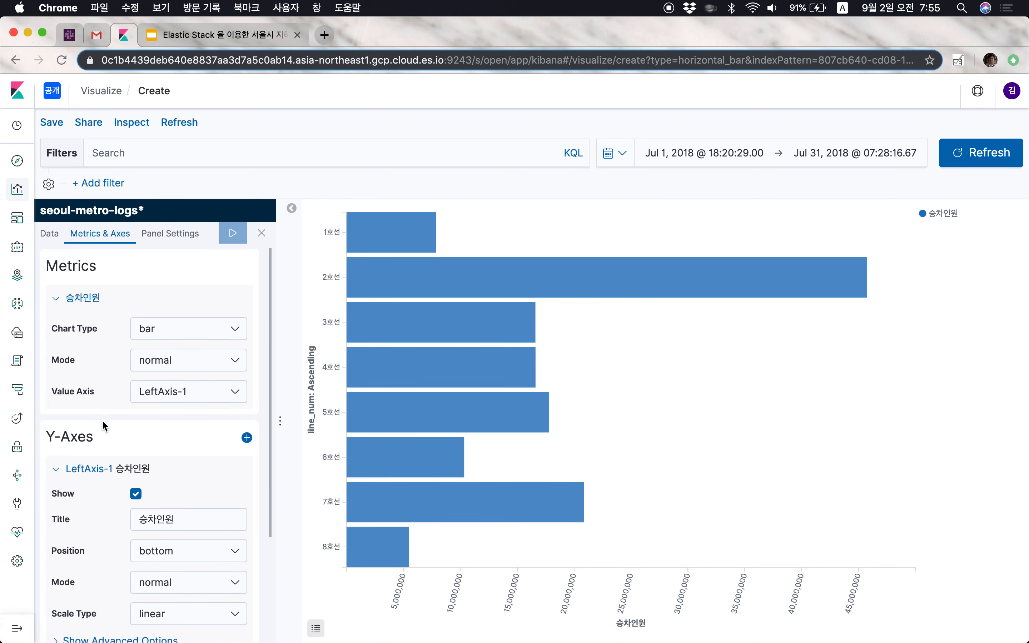
click(50, 233)
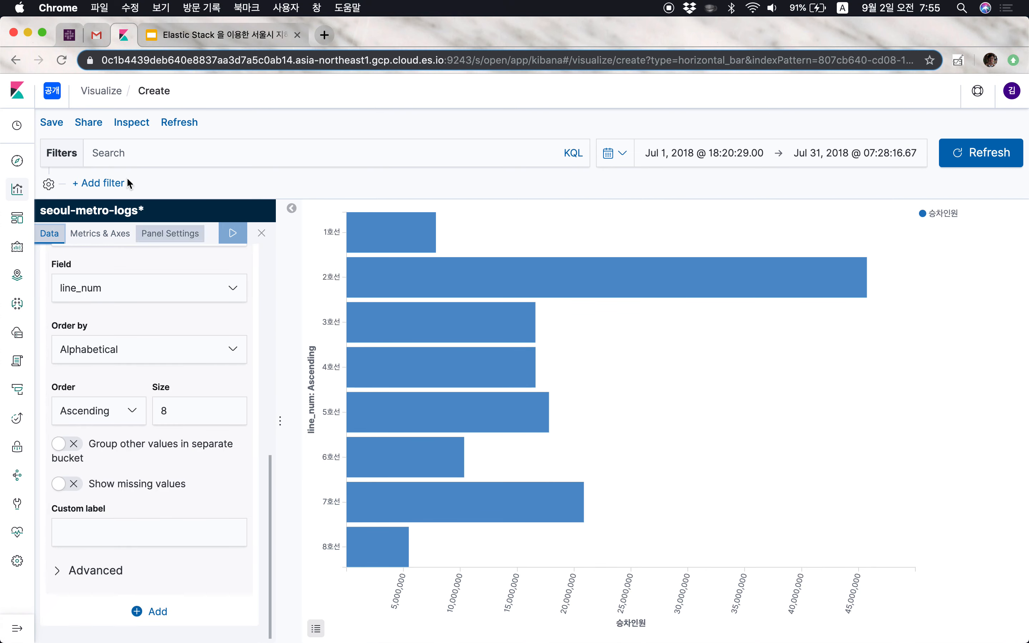
click(61, 126)
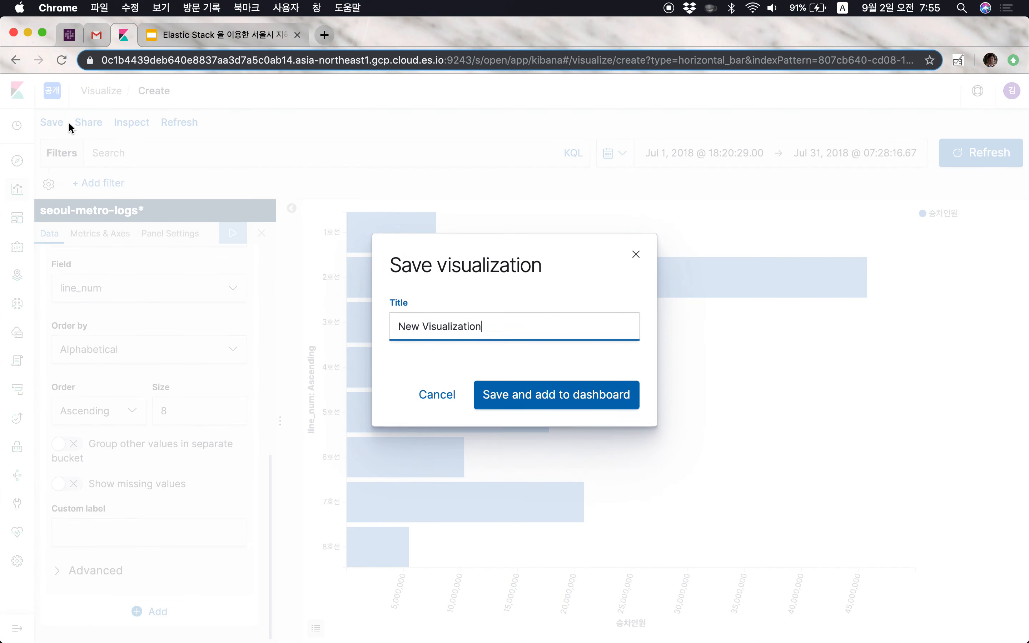
triple_click(543, 330)
text(d)
key(BackSpace)
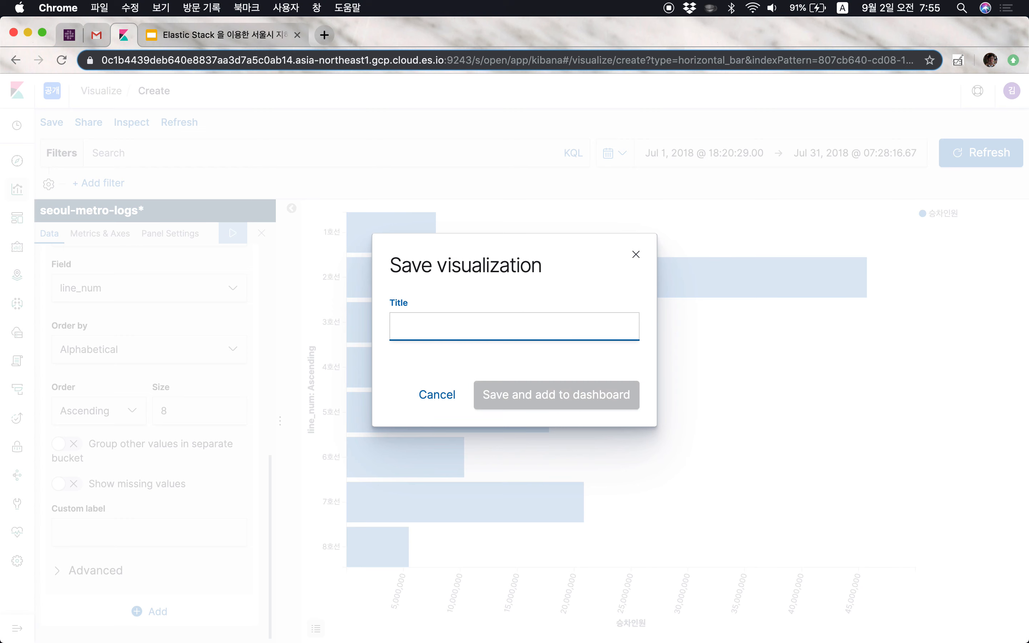
text(seoul-met)
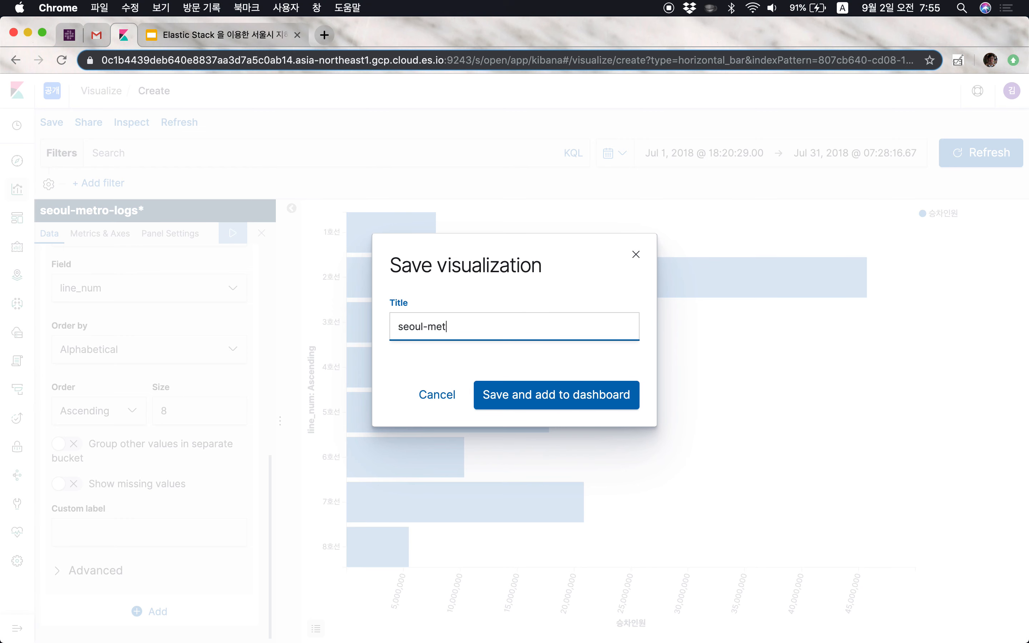
text(ro: 호선별 승차인원)
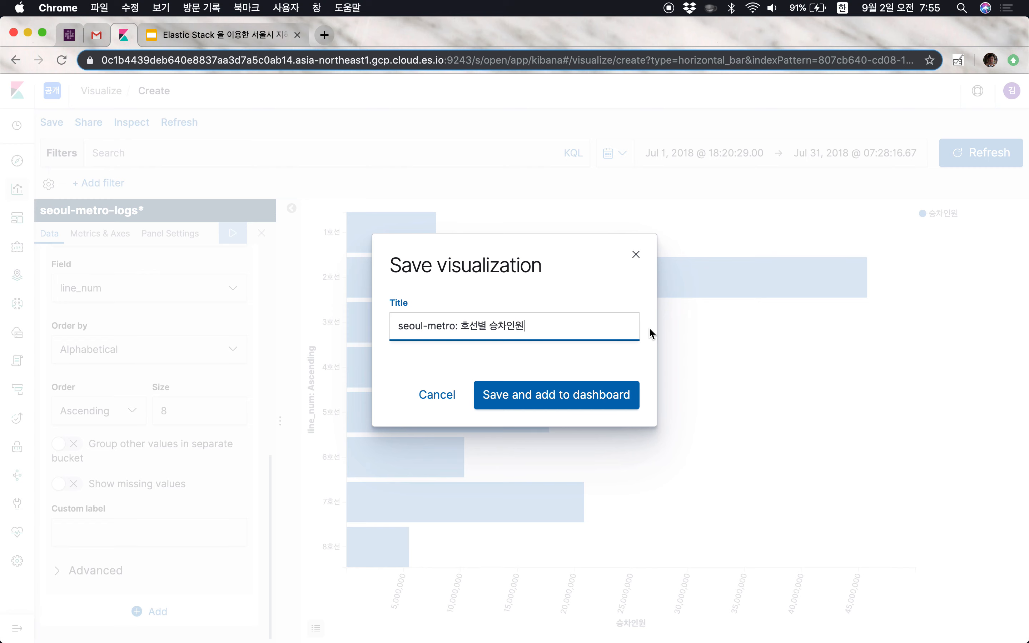
click(573, 392)
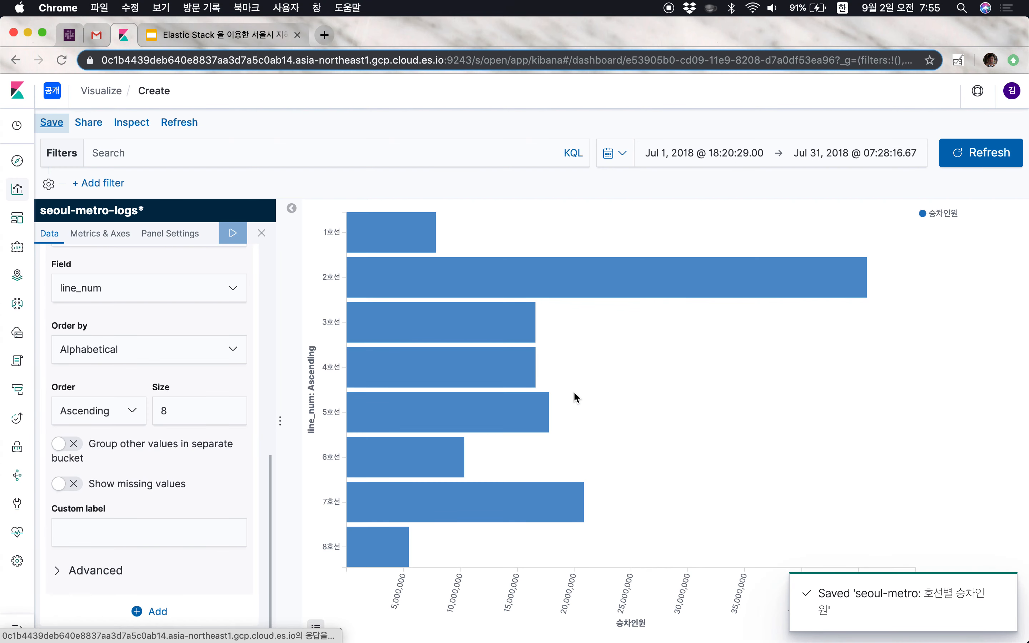
- Narrow the seoul-metro: 호선별 승차인원 dashboard panel to about a third of the dashboard width, keeping its height
scroll(339, 442, down, 2)
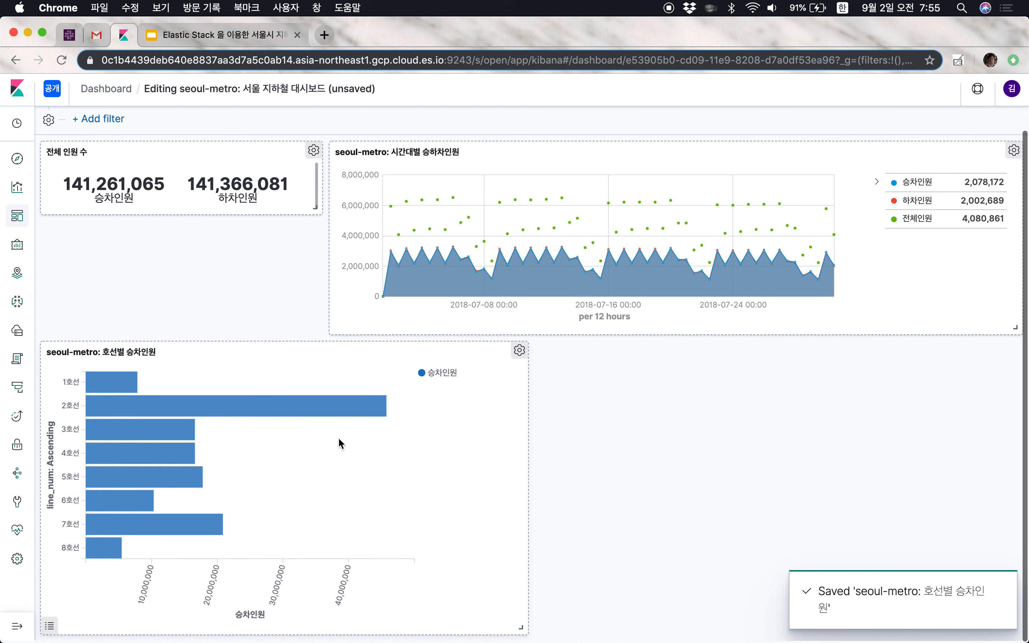
drag(521, 627, 336, 625)
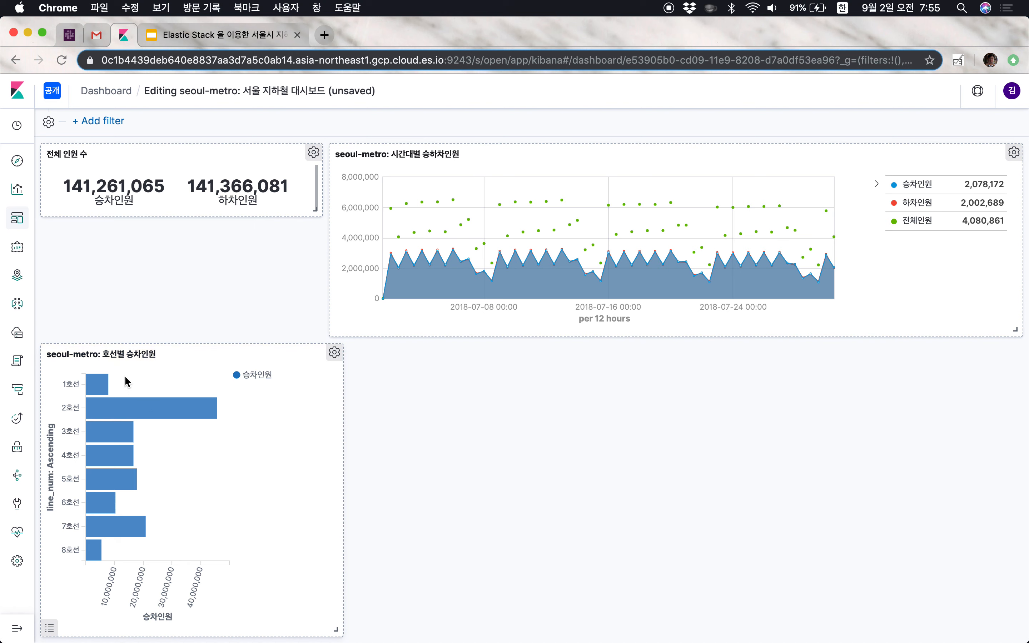
- Hide the legend of the seoul-metro: 호선별 승차인원 panel and narrow the panel to about a quarter of the dashboard width
click(50, 628)
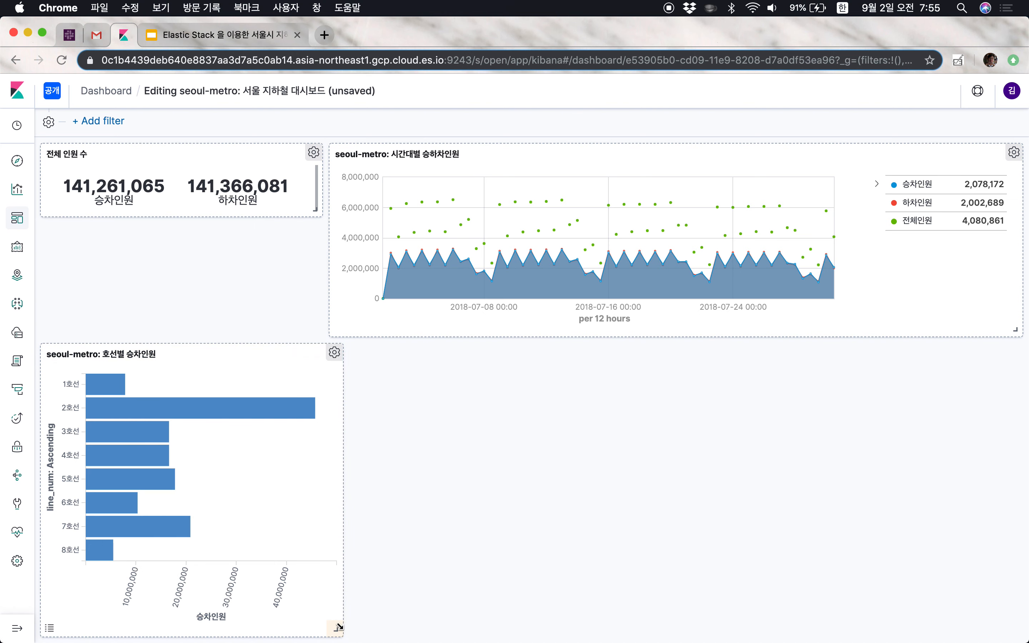
drag(339, 626, 262, 592)
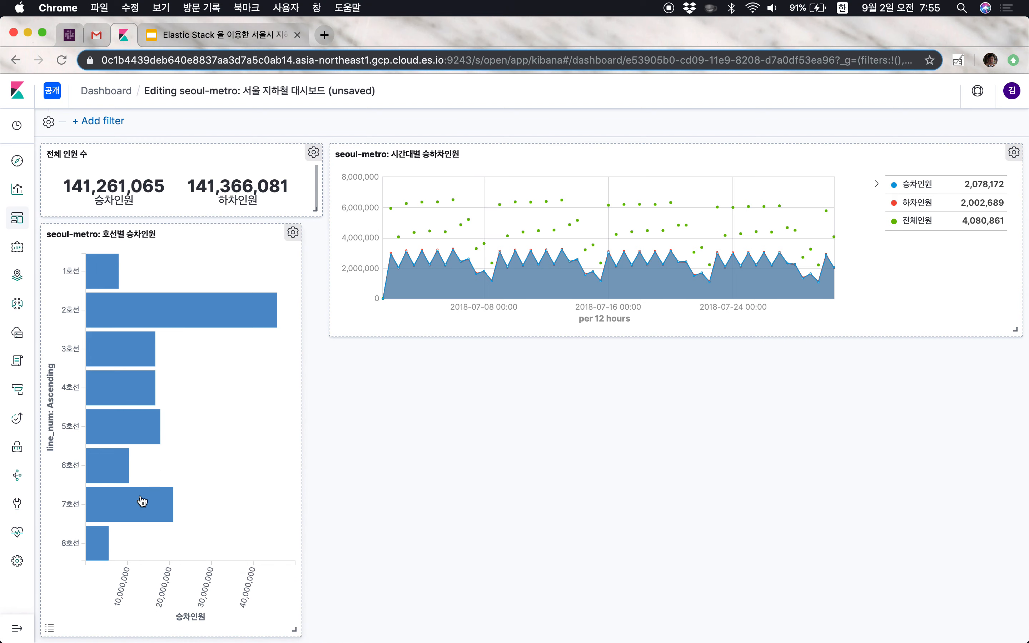
mouse_move(141, 502)
drag(293, 625, 291, 589)
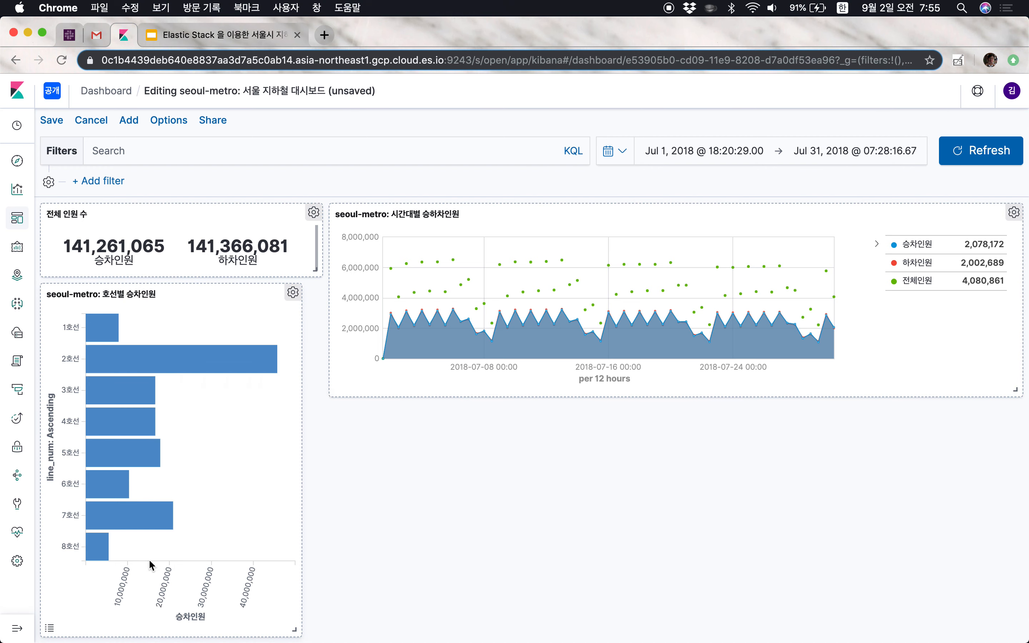
- Open the seoul-metro: 호선별 승차인원 visualization for editing at its metrics and axes settings
click(293, 292)
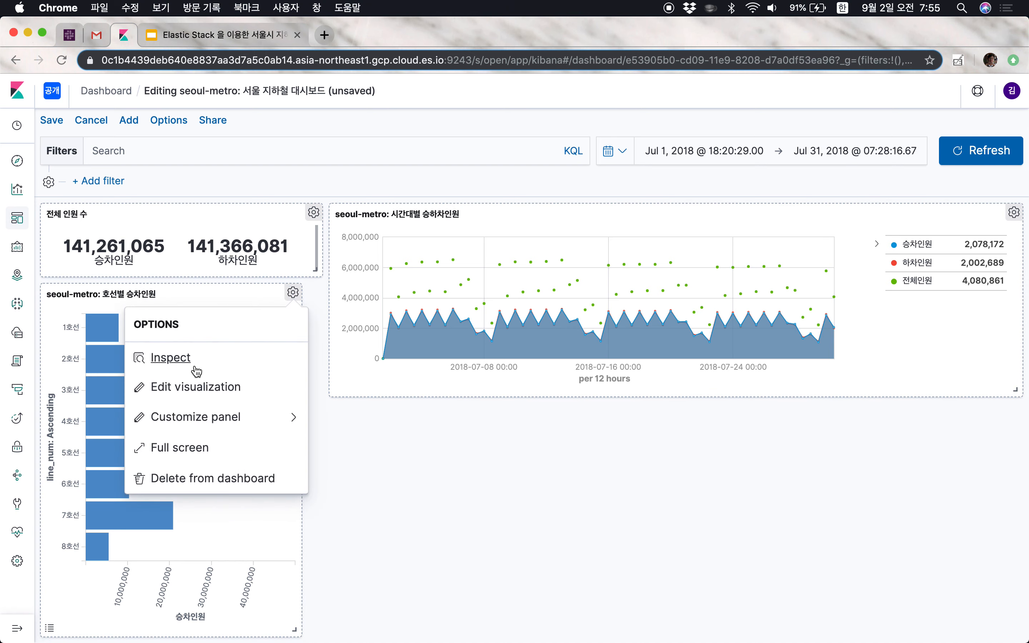
click(204, 386)
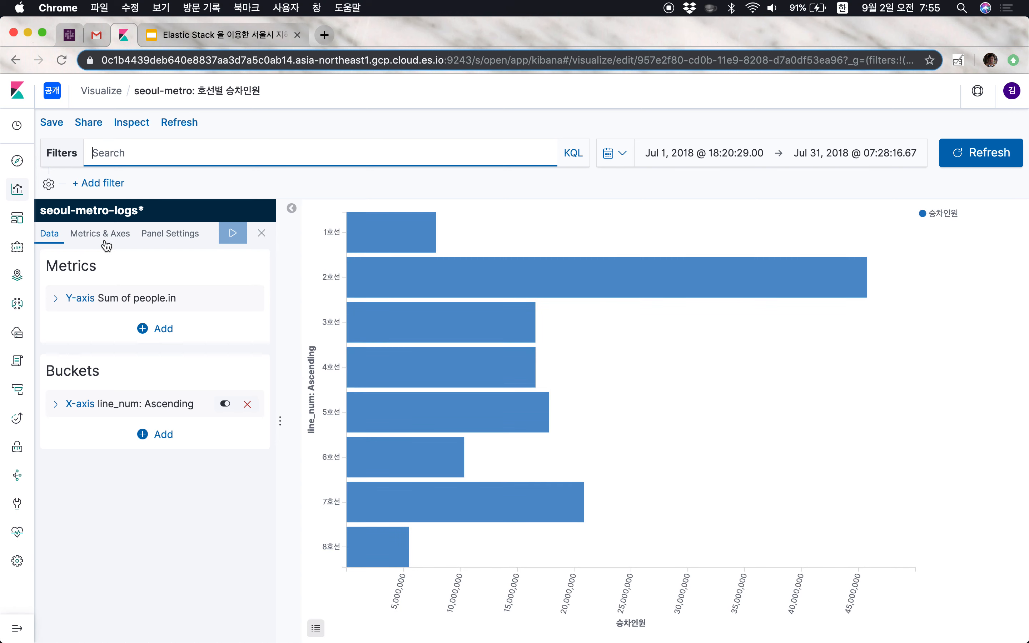
click(110, 236)
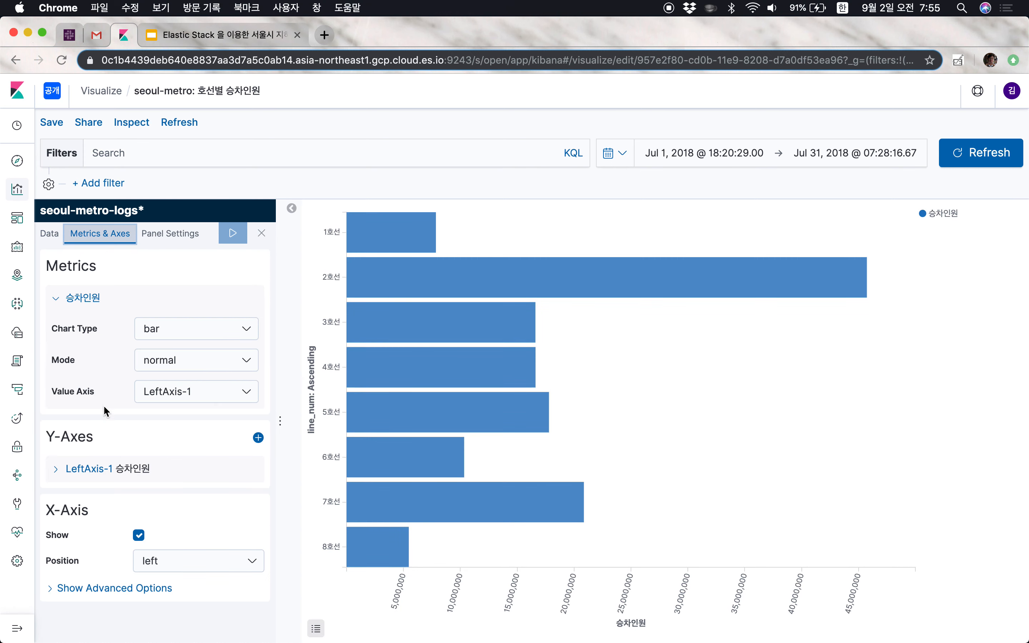
- Try hiding the bar chart's X-axis and restore it, applying each change
click(138, 540)
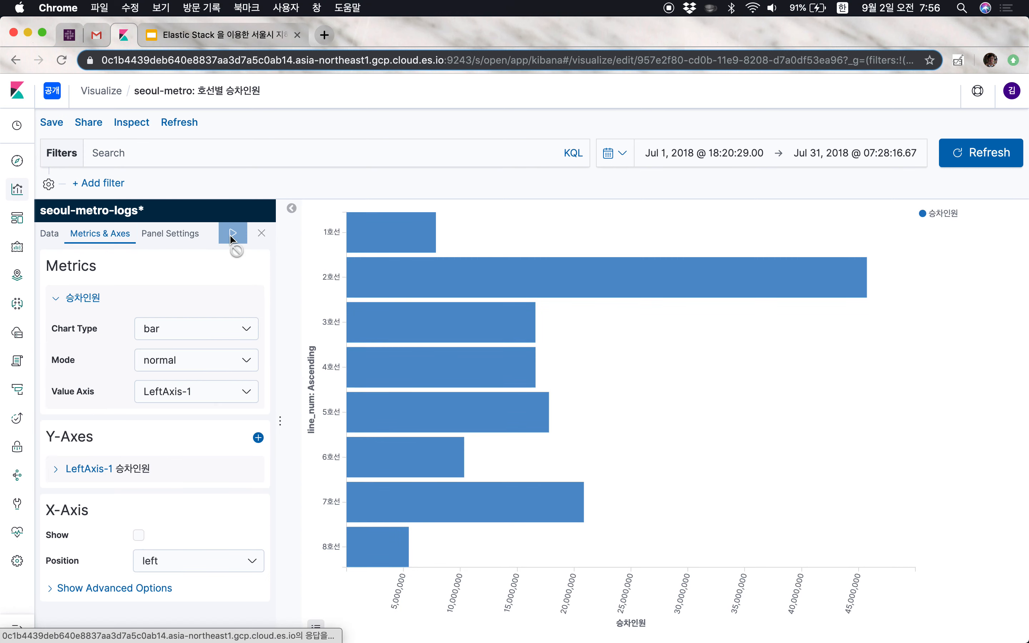
click(232, 235)
click(139, 535)
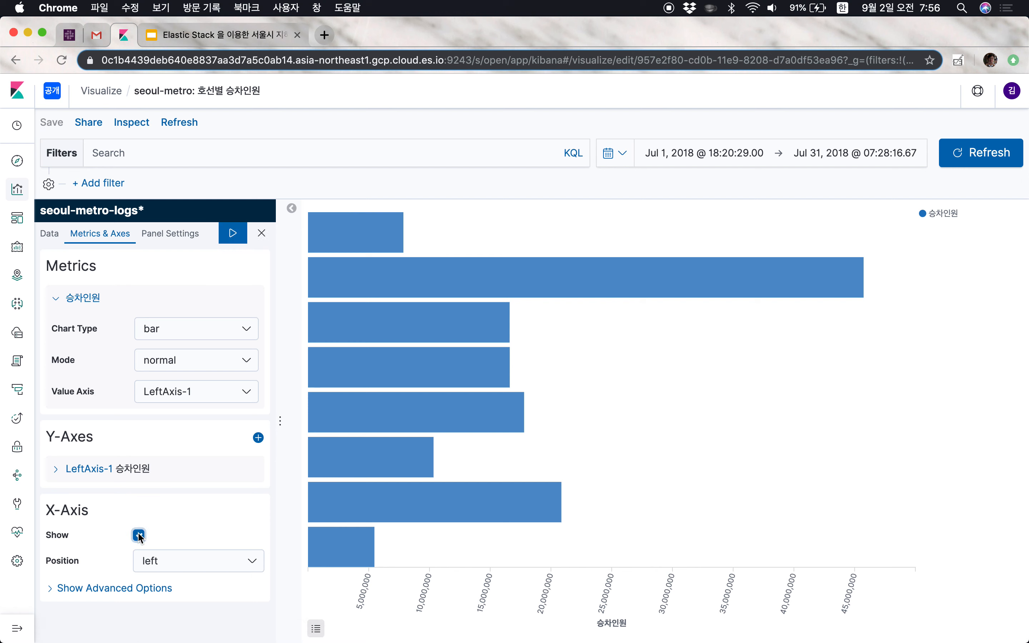
click(231, 235)
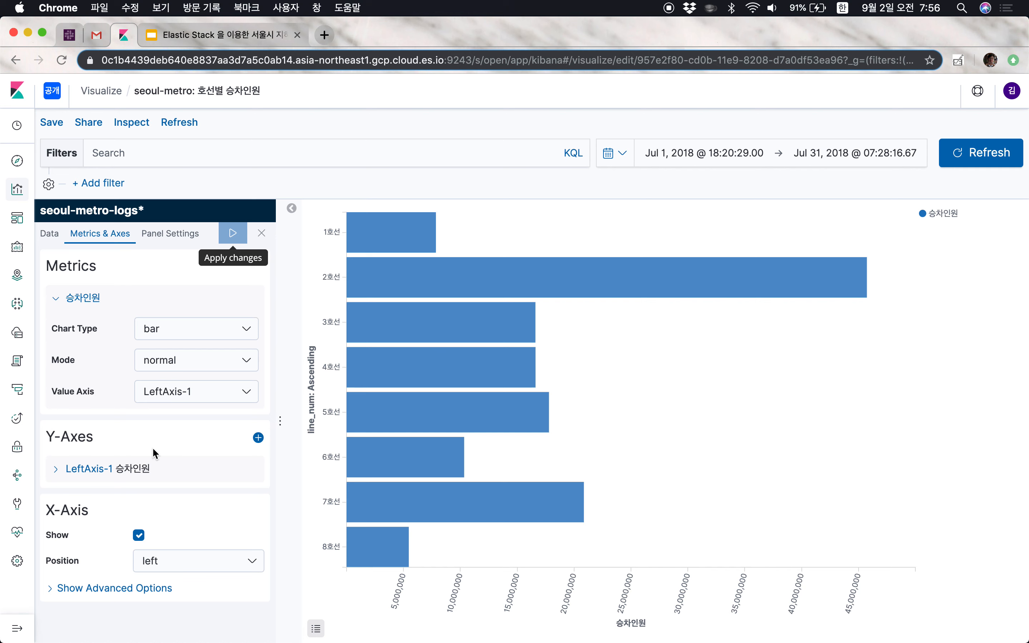
- Hide the LeftAxis-1 value axis, apply the change and save the visualization under its existing title
click(54, 479)
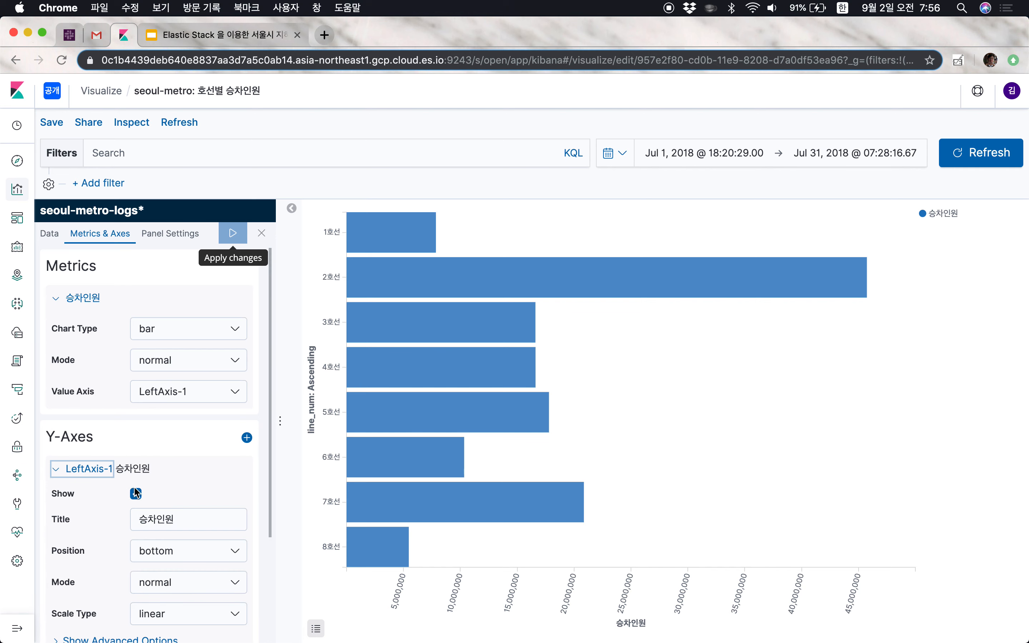
click(135, 493)
click(230, 235)
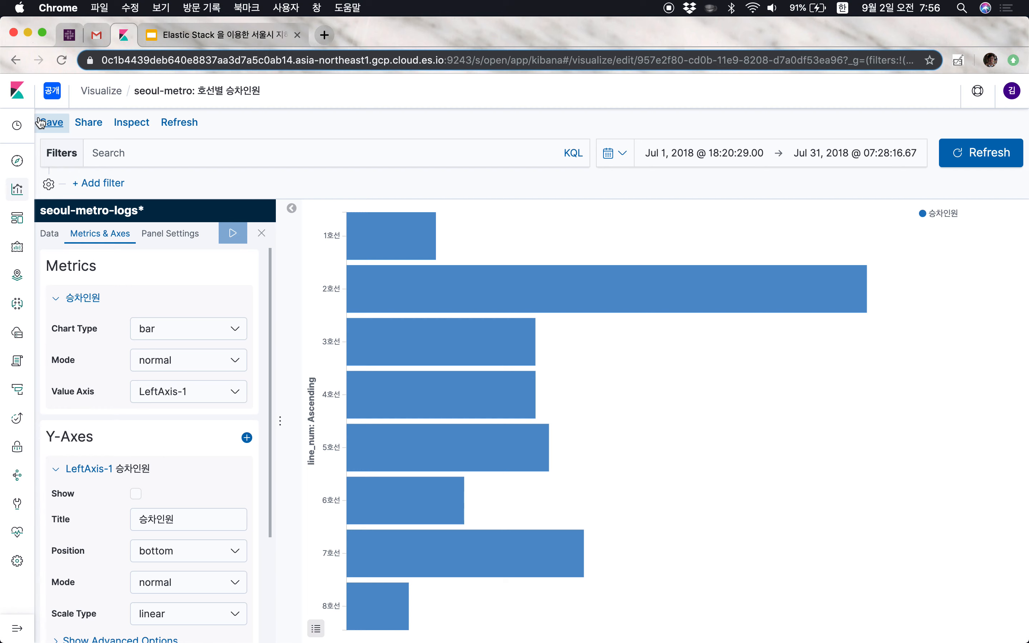
click(51, 122)
click(577, 403)
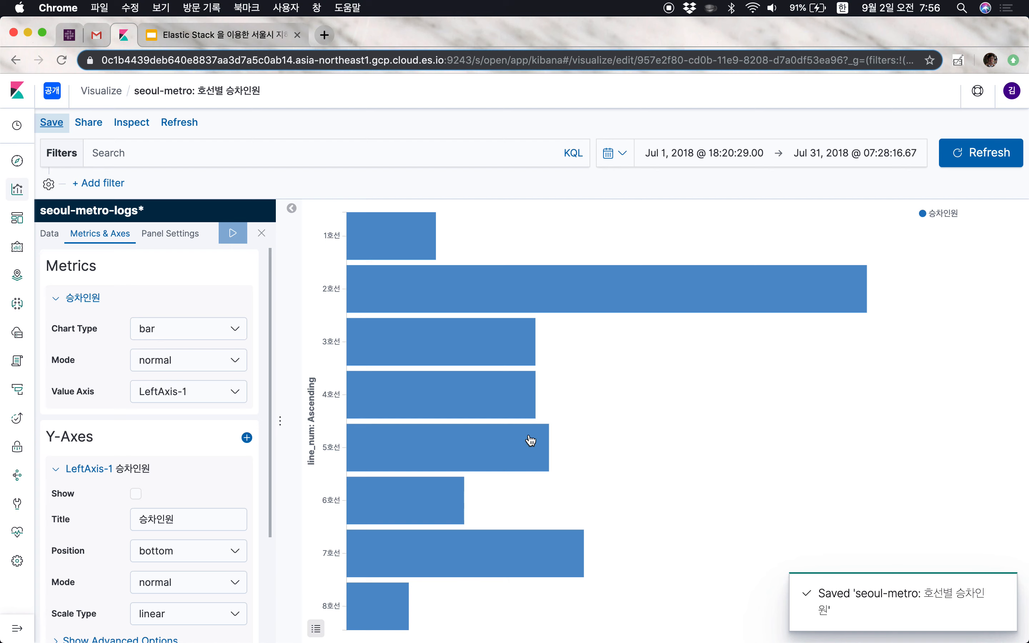
- Return to the dashboard, heighten the 전체 인원 수 panel to match the time chart beside it, and shorten the 호선별 승차인원 panel
click(18, 218)
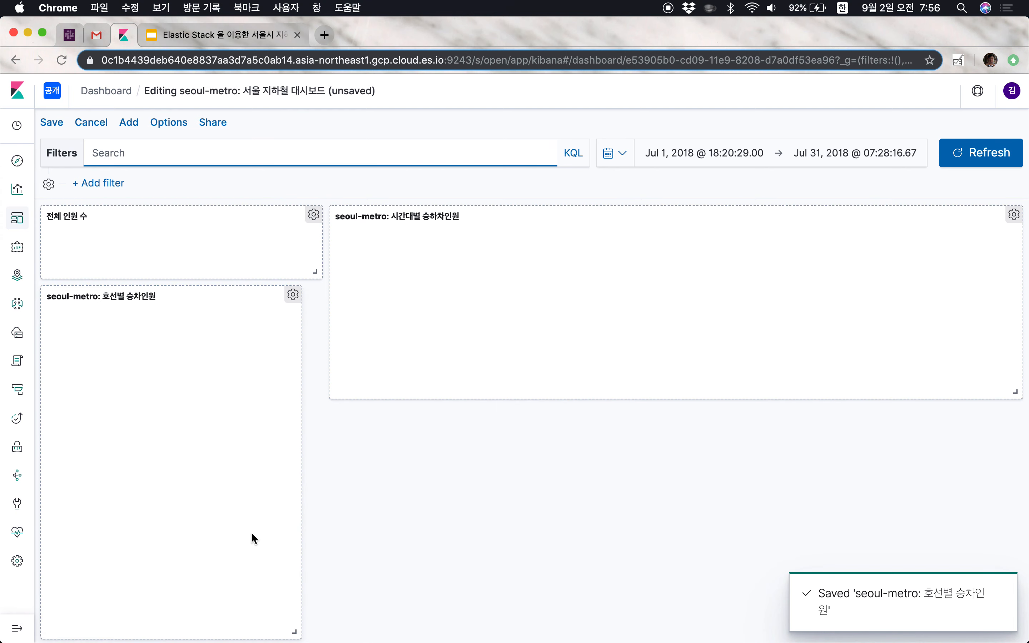
drag(292, 631, 293, 612)
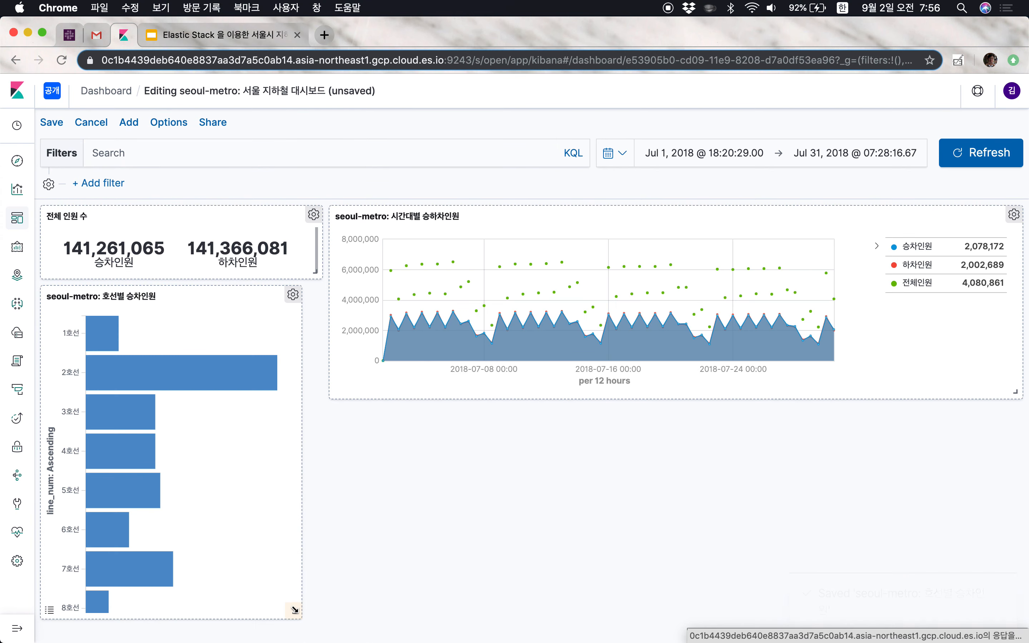
drag(315, 273, 322, 405)
scroll(364, 526, down, 5)
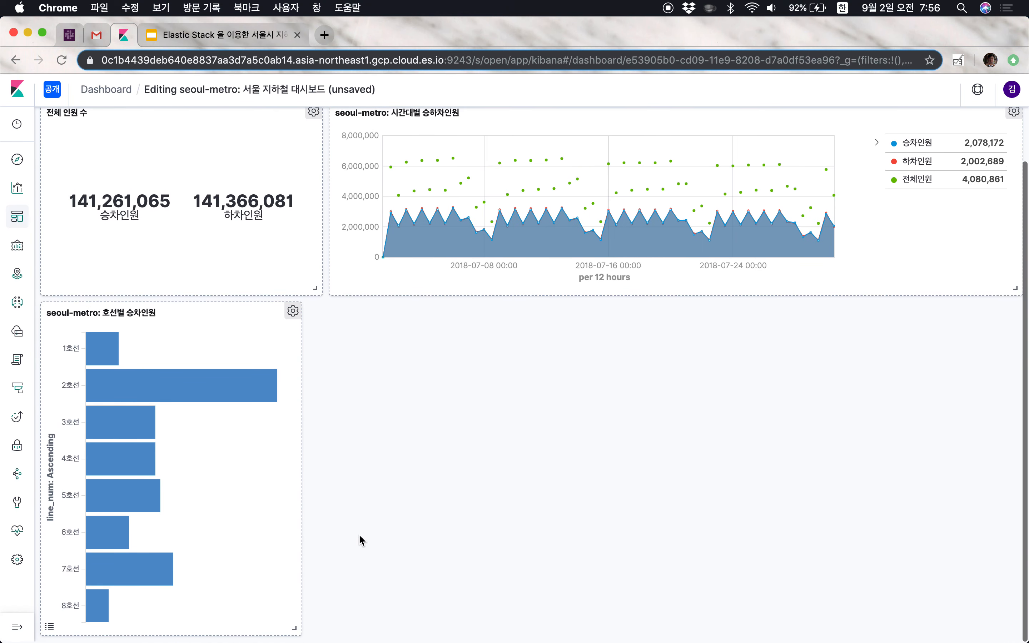
drag(292, 629, 292, 565)
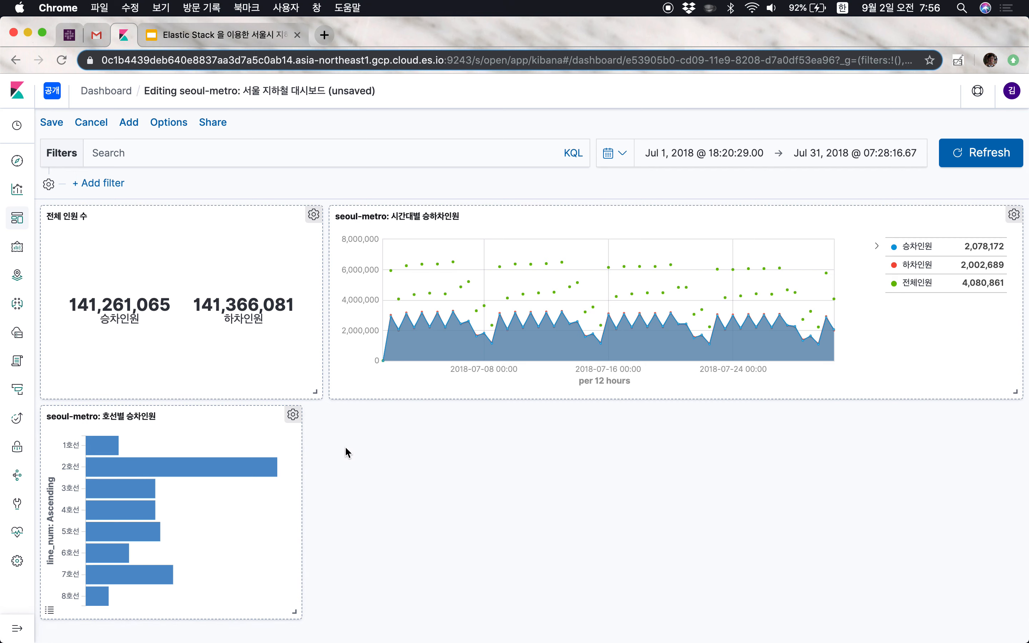
- Save the dashboard under its existing title with the time range stored
click(292, 415)
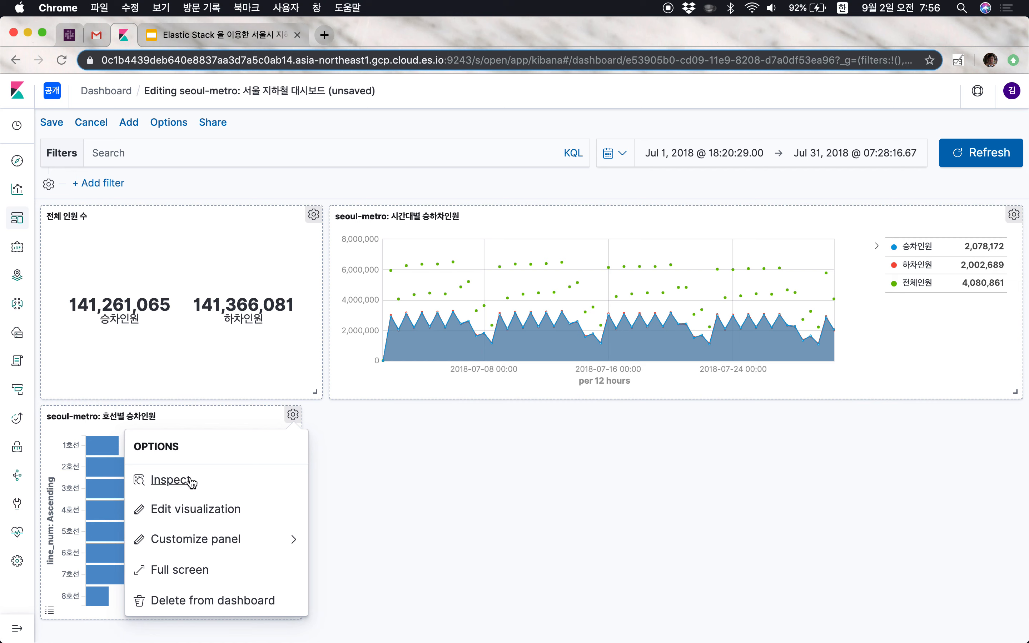
click(388, 455)
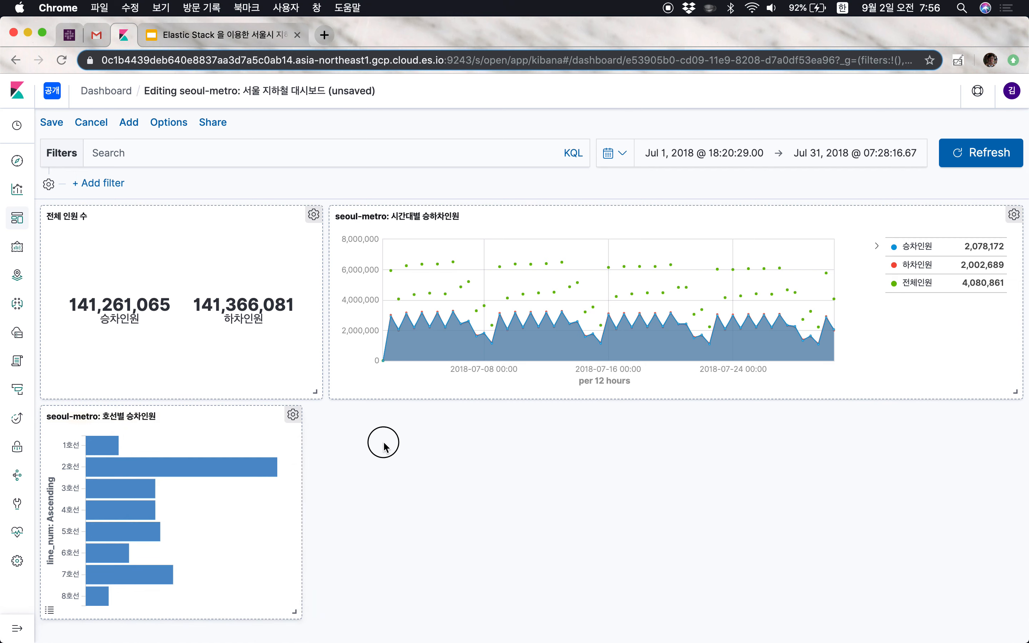
click(53, 124)
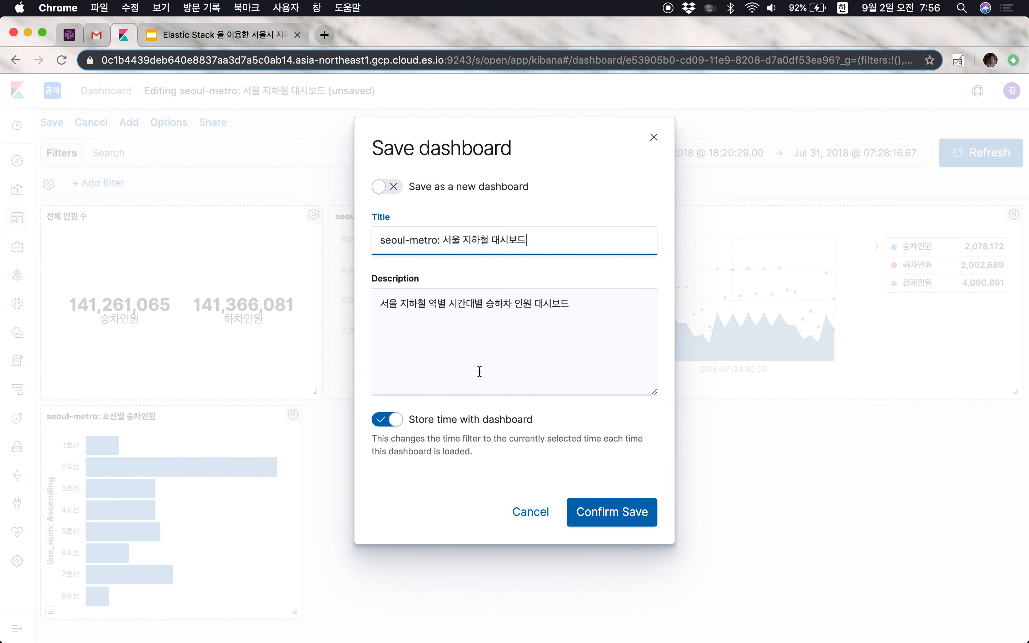
click(617, 516)
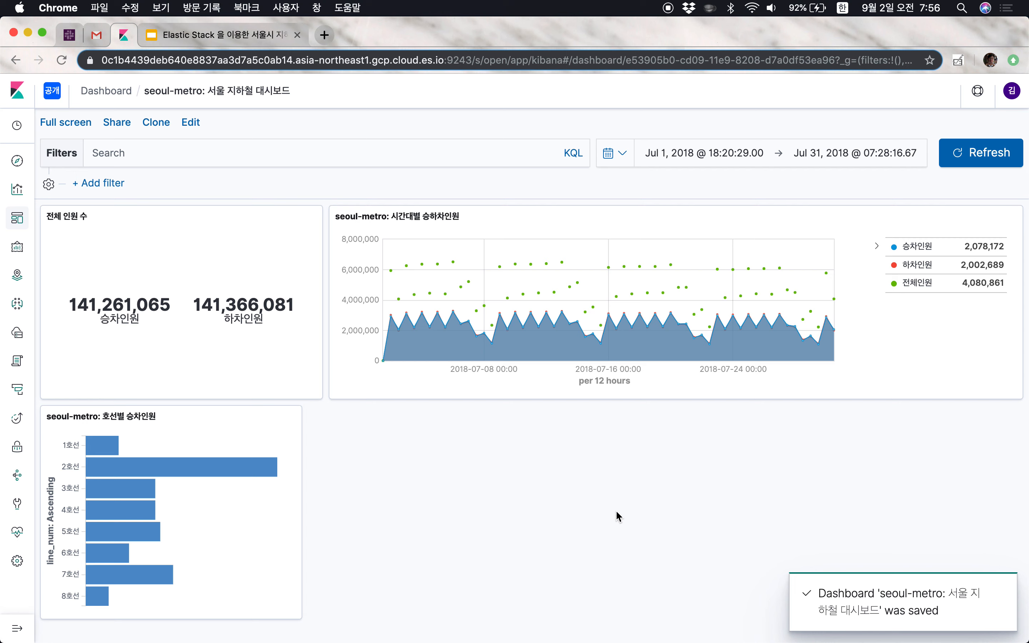
- Reopen the dashboard for editing and create a new Tag Cloud visualization from the seoul-metro-logs* source
click(193, 122)
click(128, 123)
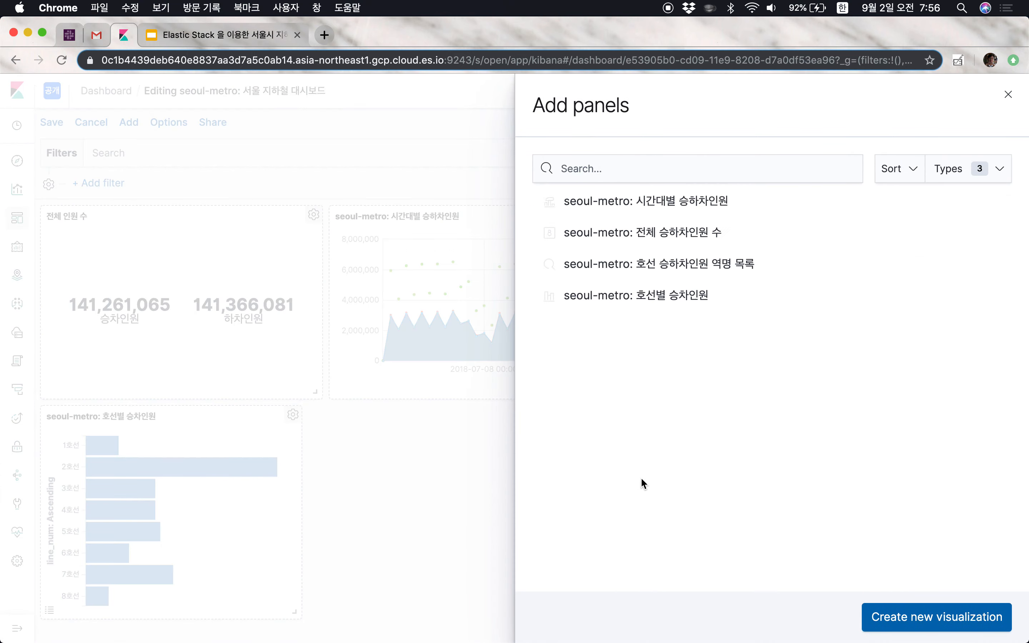
click(948, 617)
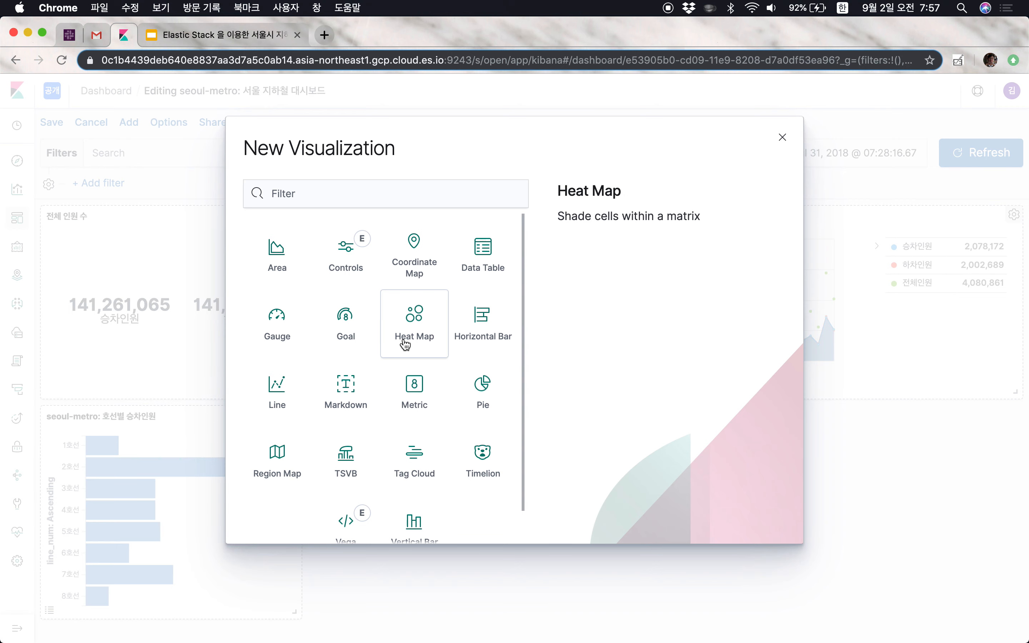
scroll(410, 353, down, 2)
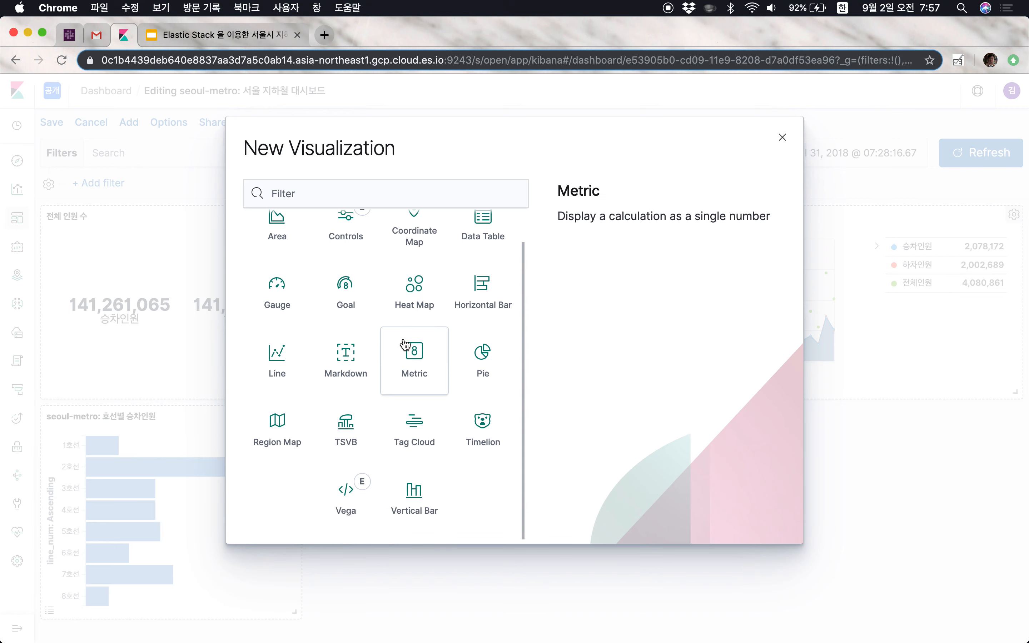
click(419, 427)
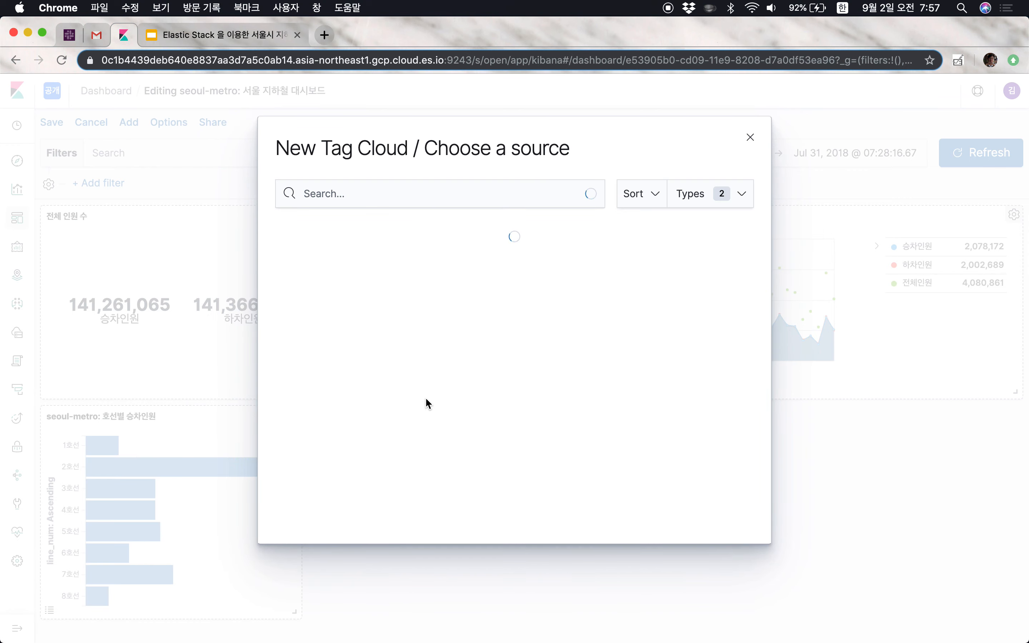
click(378, 230)
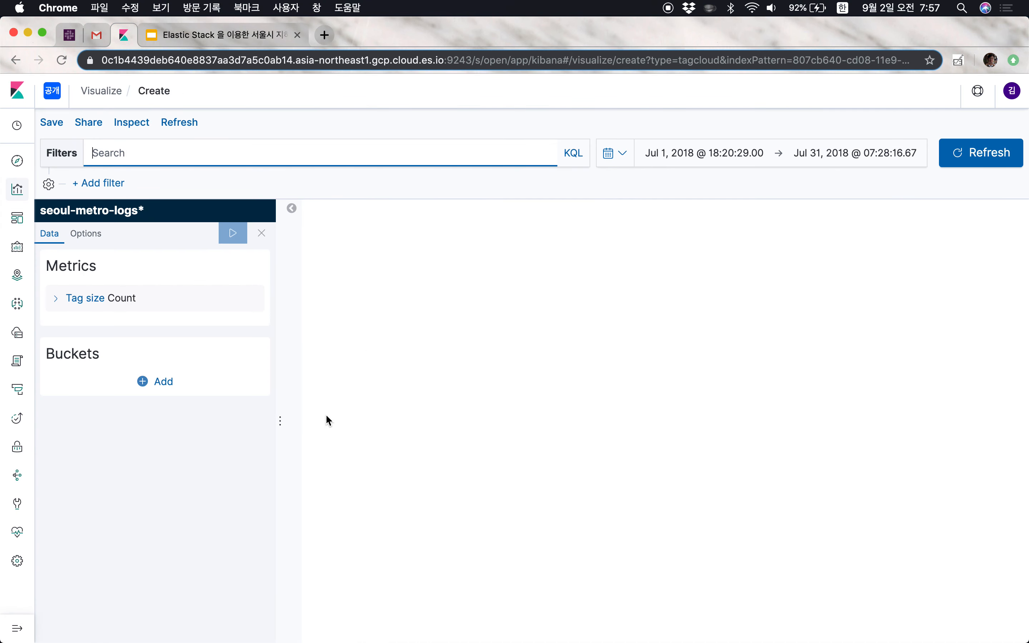
- Set the tag size metric to the Sum of people.in with the custom label 승차인원 and apply it
click(53, 298)
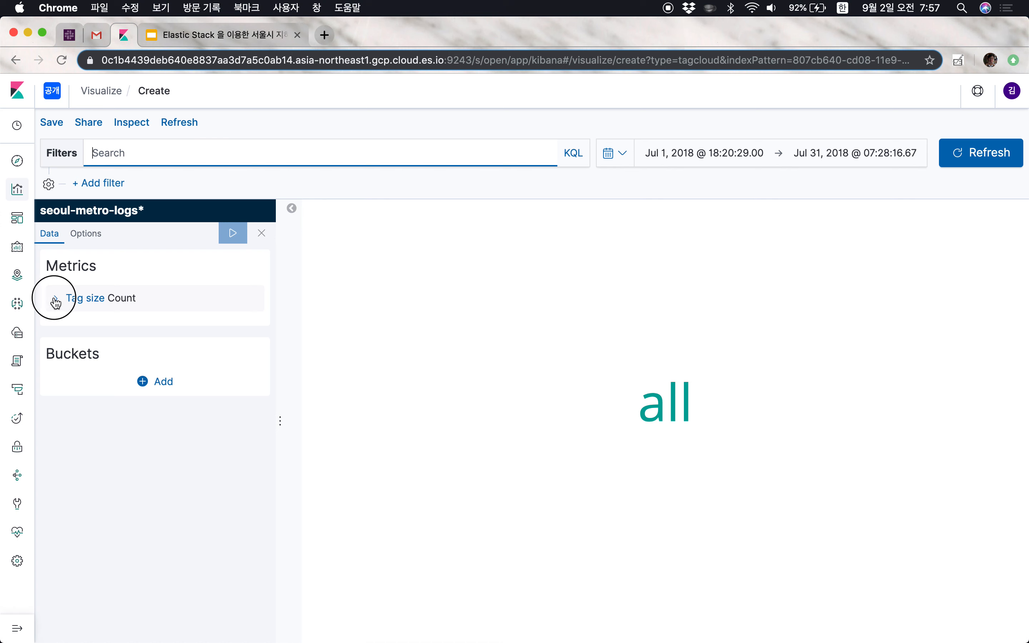
click(98, 345)
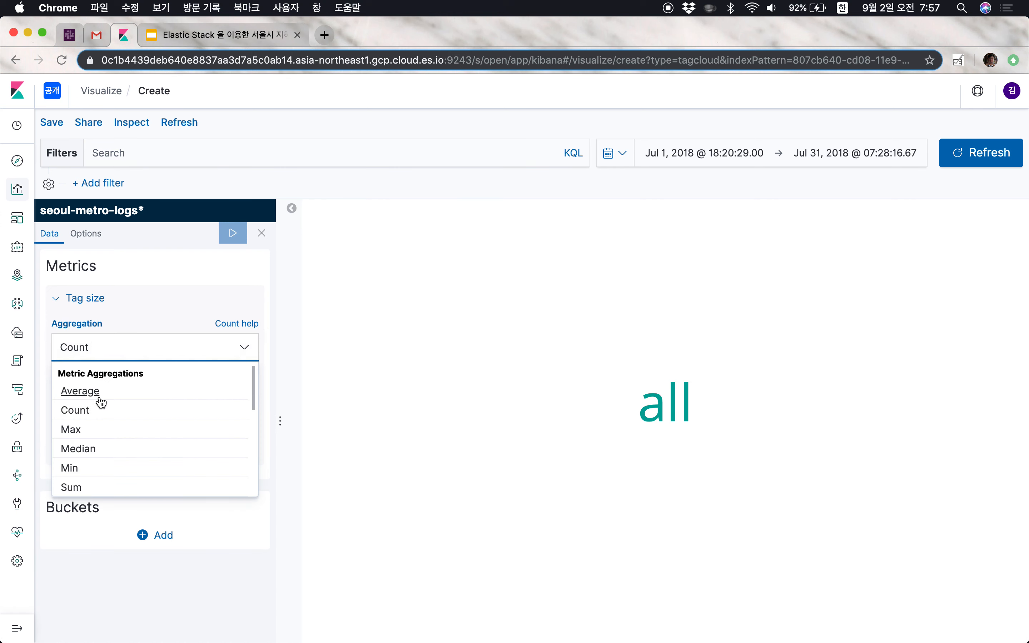
scroll(83, 458, down, 2)
click(80, 442)
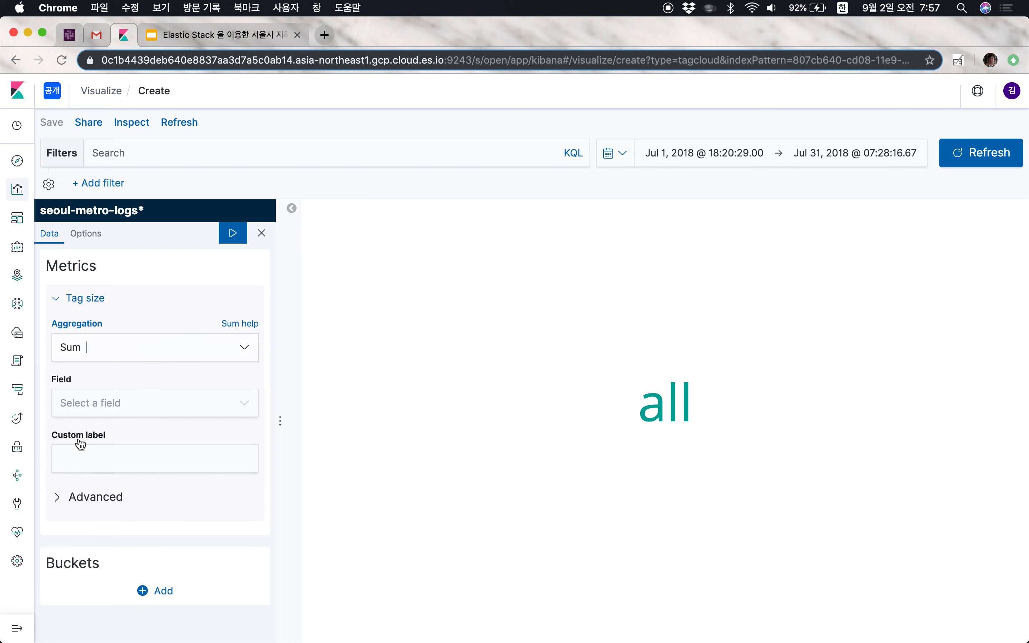
click(156, 414)
click(92, 445)
click(161, 454)
text(승차인원)
click(183, 498)
click(184, 500)
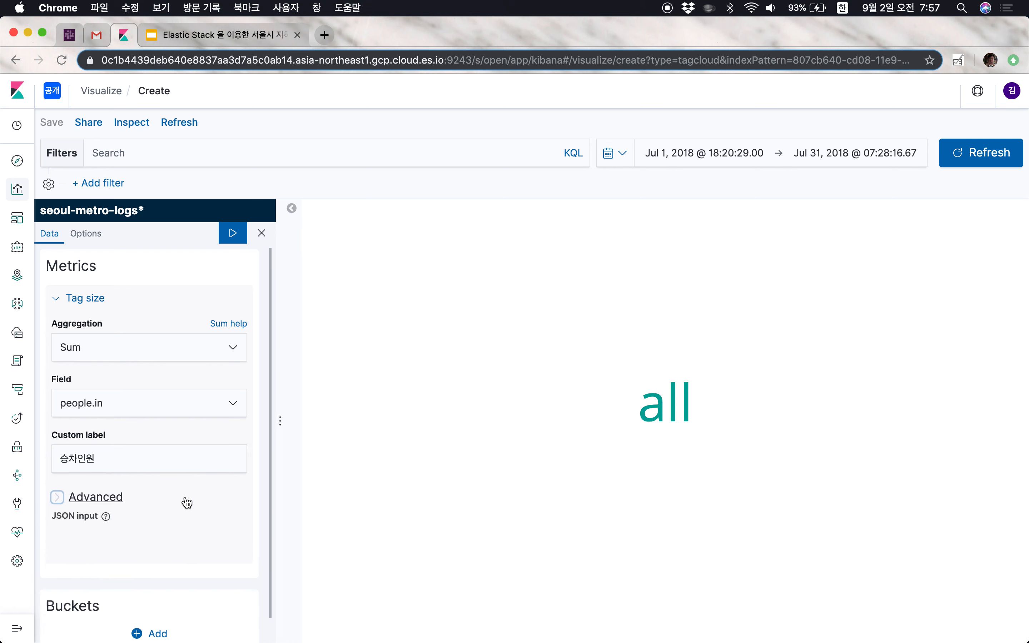
click(232, 232)
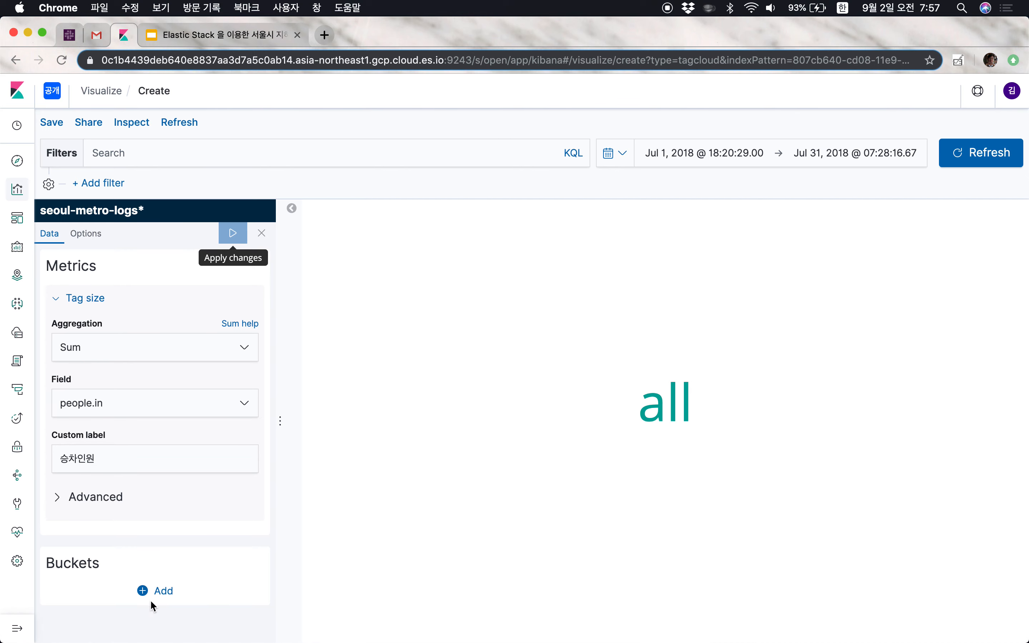
- Add a Tags bucket that uses the Terms aggregation
click(161, 592)
click(136, 560)
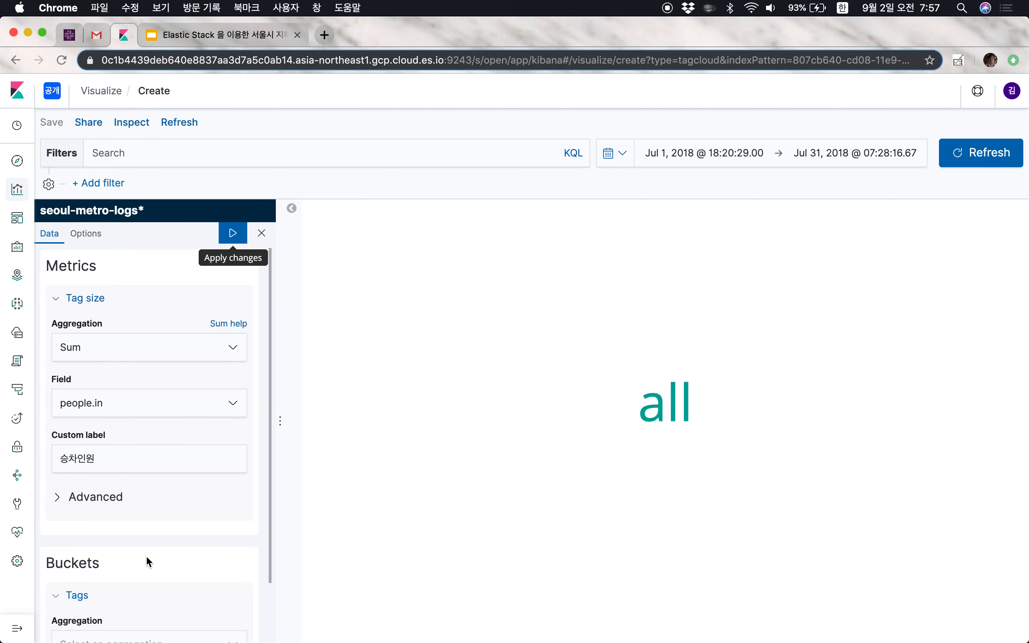
scroll(146, 556, down, 3)
click(106, 581)
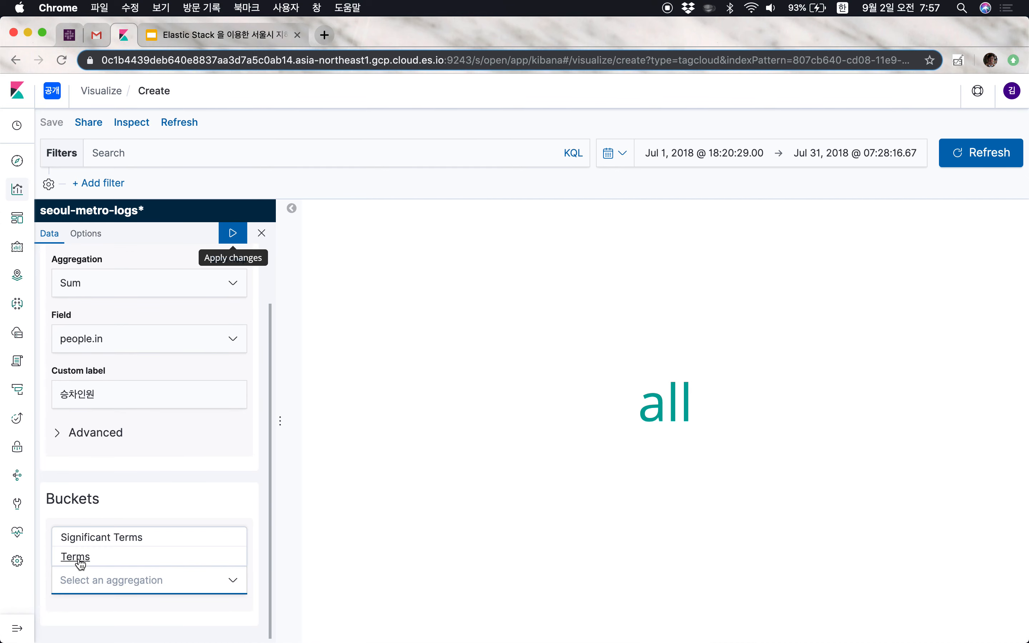
click(76, 558)
scroll(158, 594, down, 2)
scroll(159, 597, down, 1)
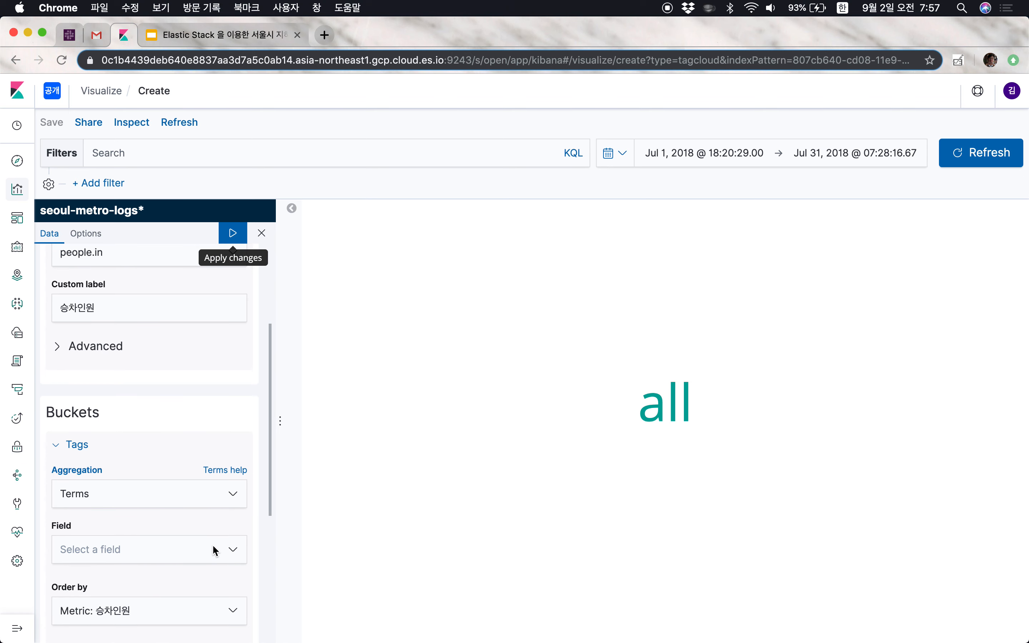
- Set the Tags bucket's field to station.name.keyword and apply the change to the tag cloud
click(215, 551)
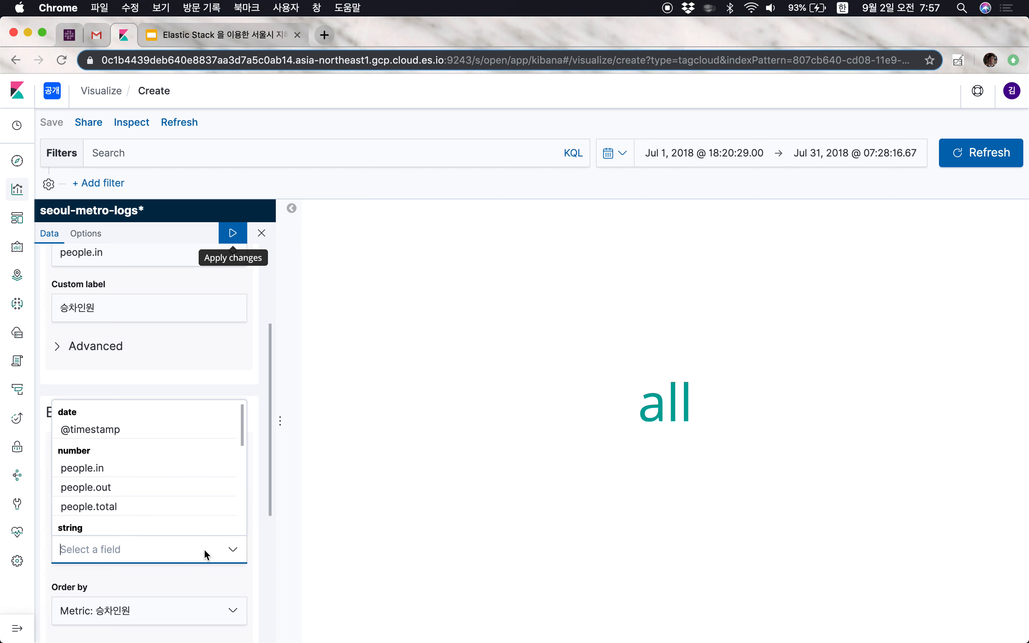
text(ㅜ)
key(BackSpace)
key(ctrl+space)
text(nam)
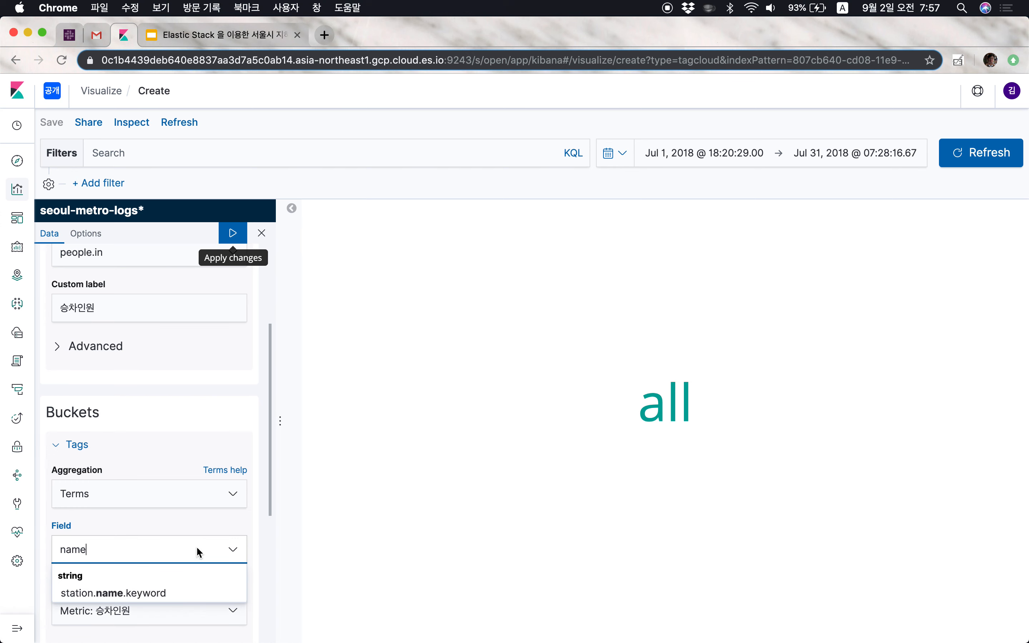
click(150, 599)
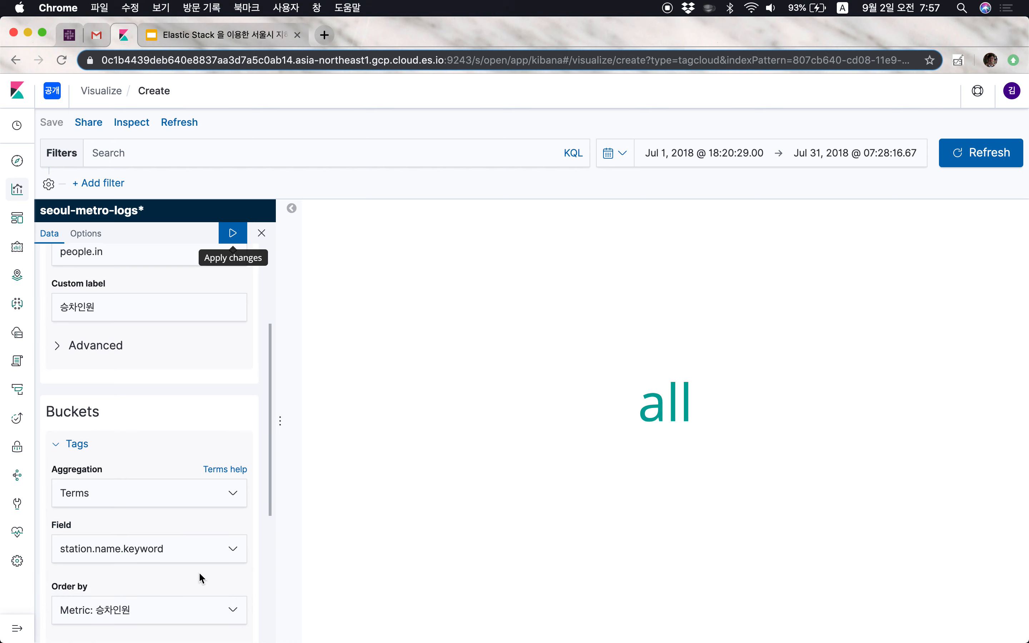
scroll(199, 571, down, 5)
click(233, 234)
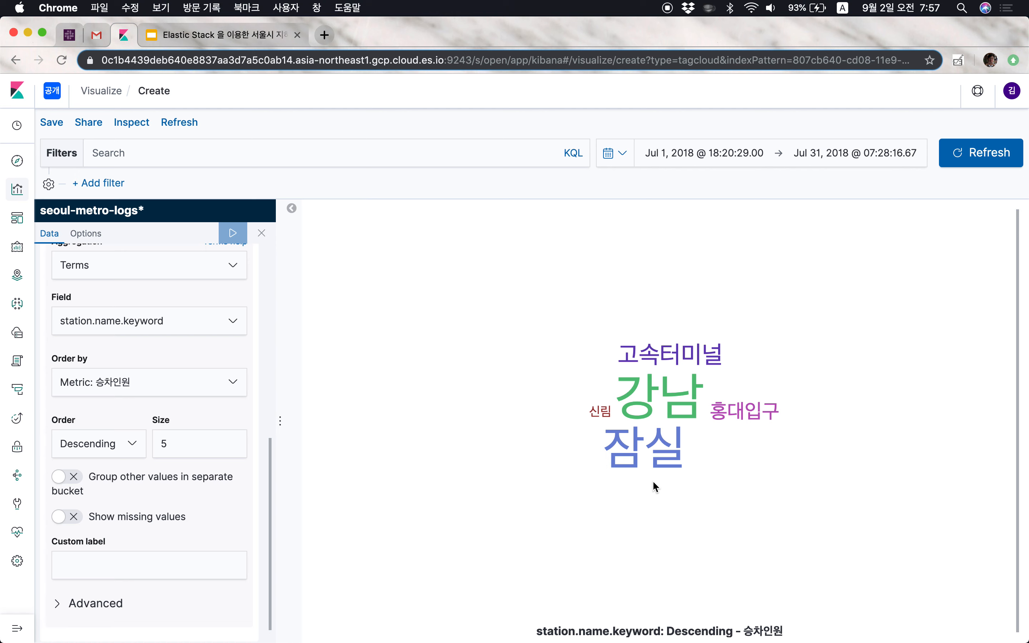
- Set the Tags bucket's size to 30 and apply the change
click(178, 451)
key(BackSpace)
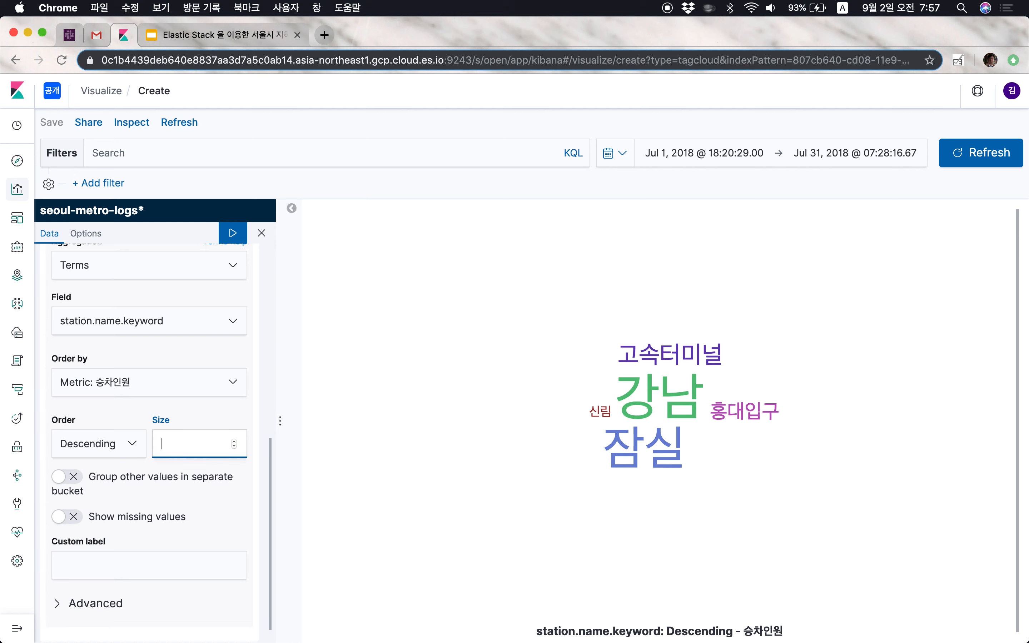
click(231, 232)
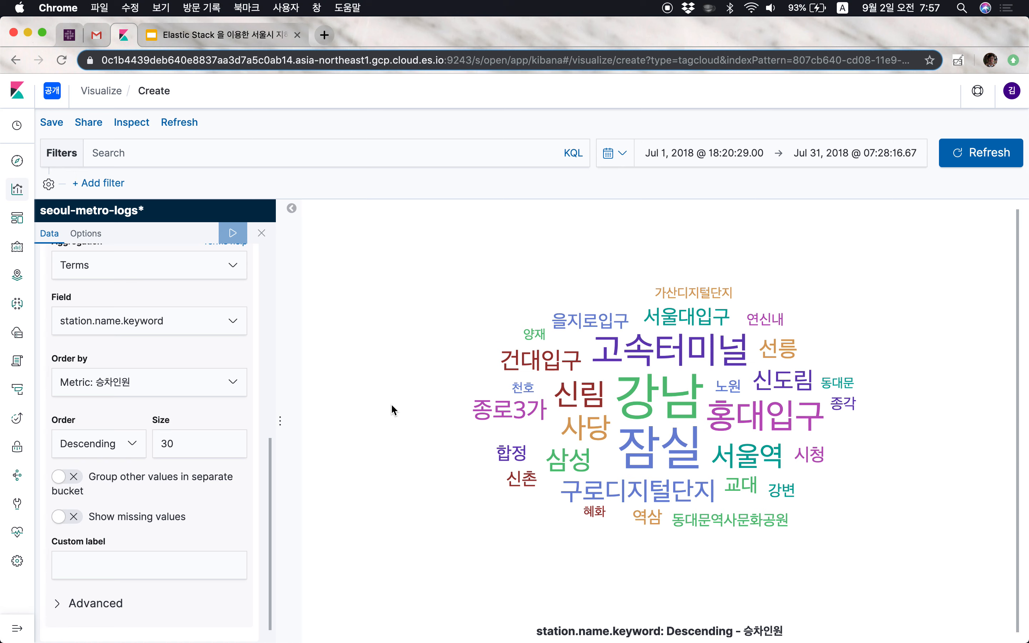
scroll(186, 433, down, 1)
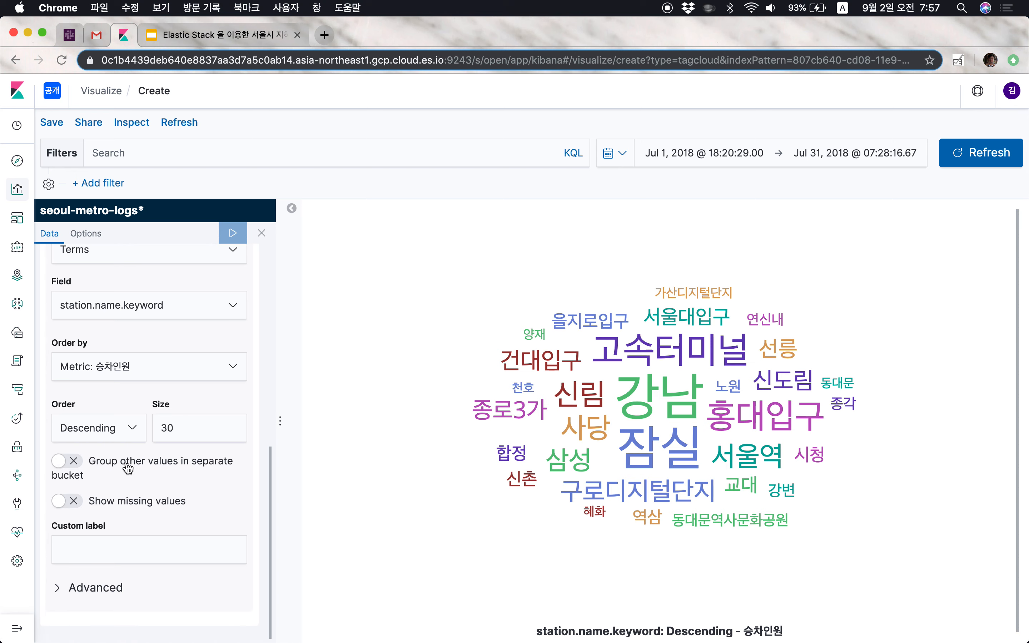
- Set the tag cloud's font size range to 12 px minimum and 24 px maximum, and apply it
scroll(127, 468, up, 5)
click(86, 233)
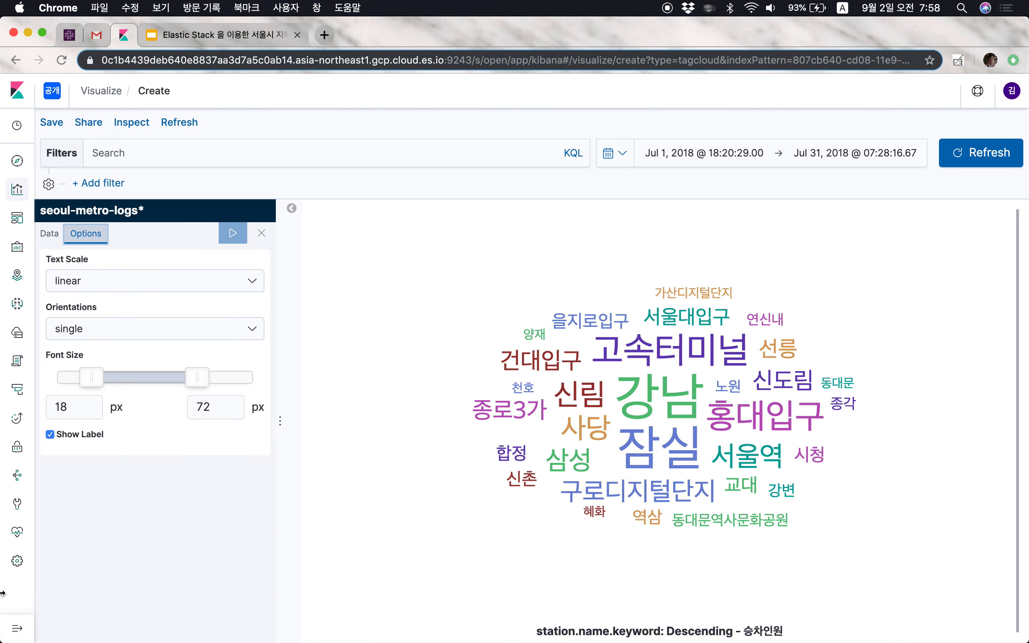
click(80, 407)
key(BackSpace)
key(BackSpace)
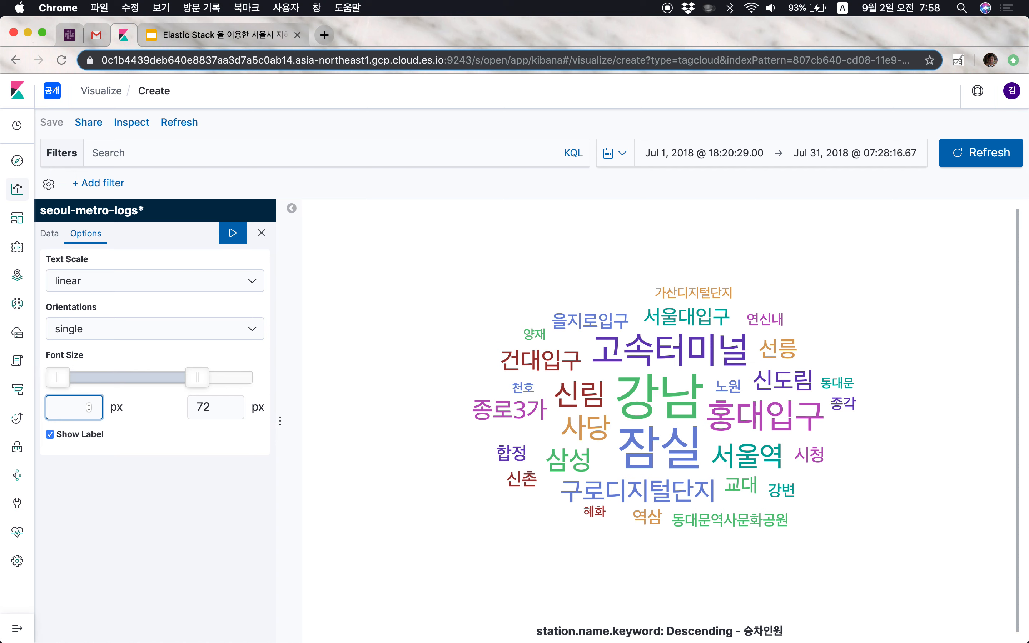
text(10)
key(BackSpace)
text(2)
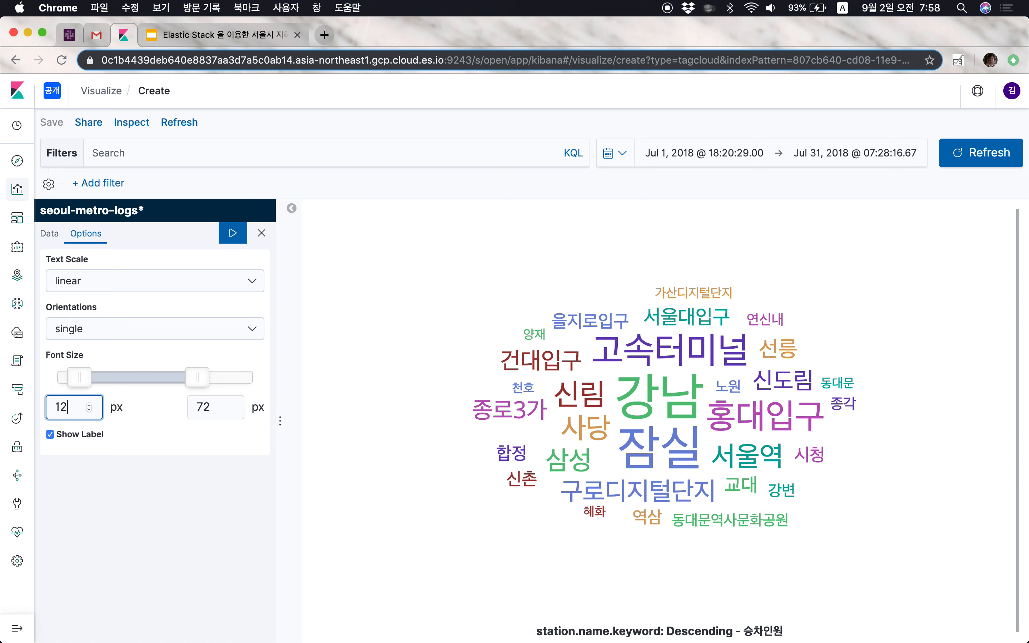
click(208, 411)
text(24)
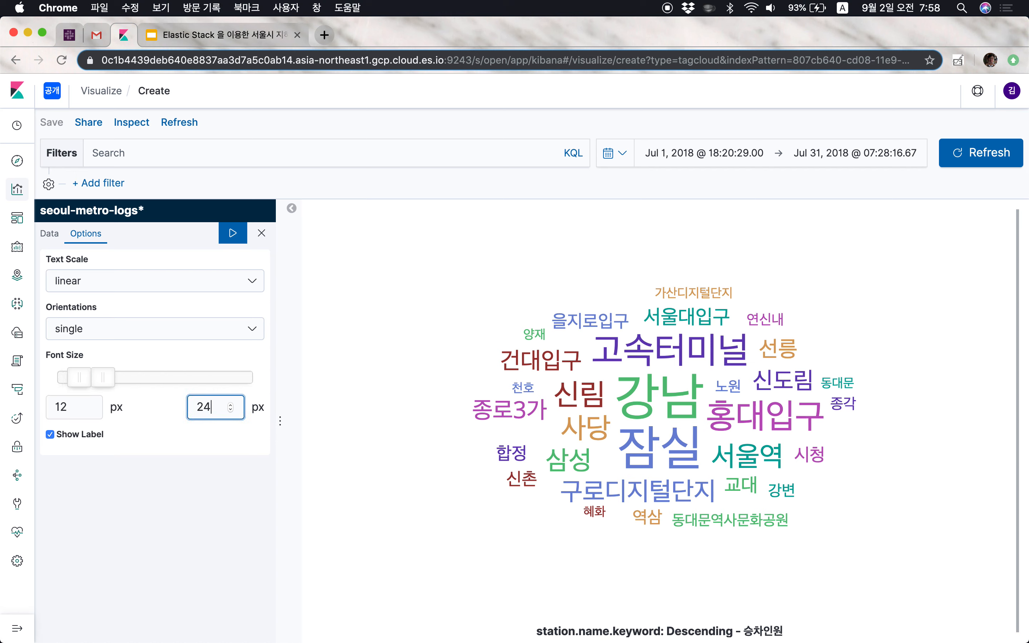
click(233, 233)
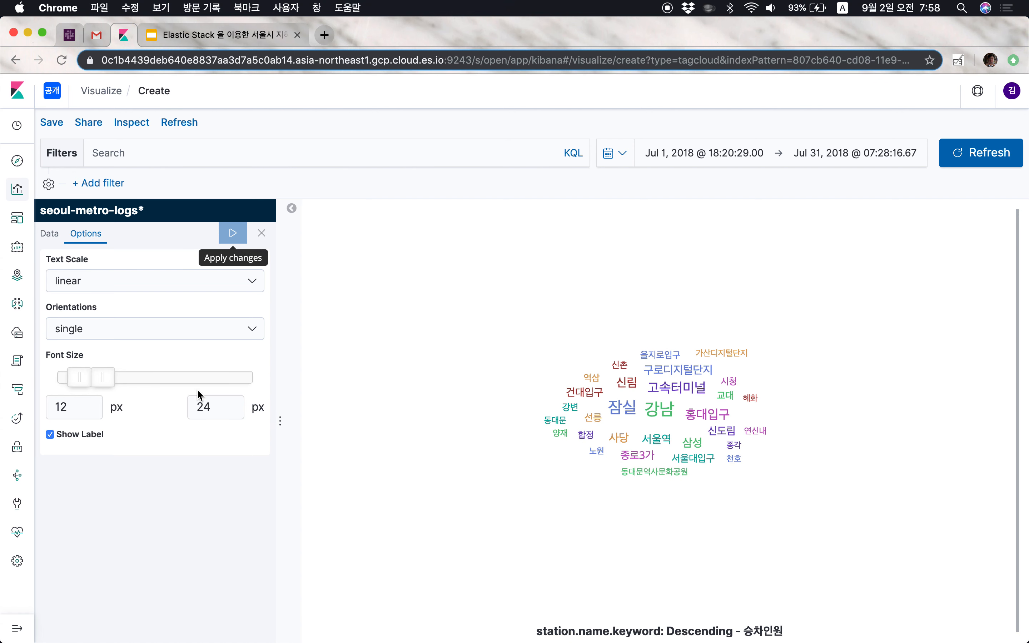
- Set the tag cloud's maximum font size to 36 px and apply it
click(208, 406)
key(BackSpace)
key(BackSpace)
text(36)
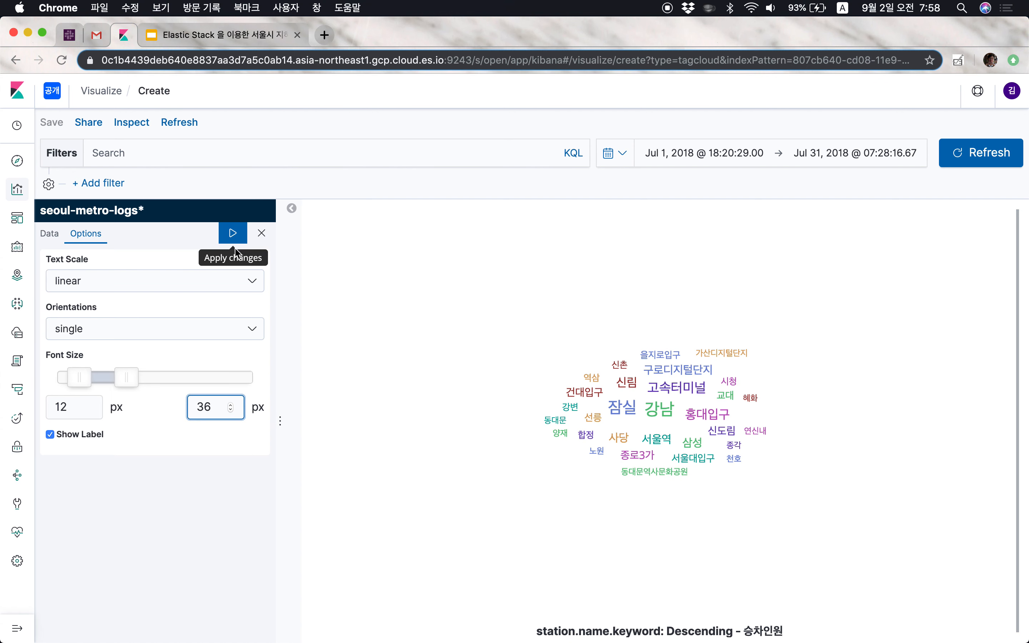
click(234, 237)
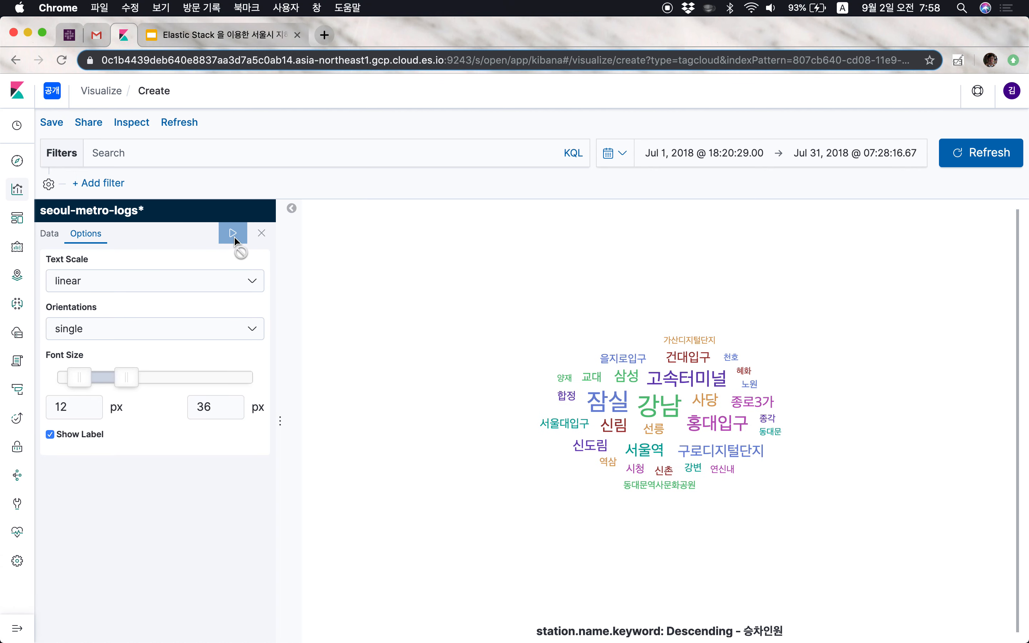
- Set the tag cloud's text scale to log
click(198, 283)
click(198, 293)
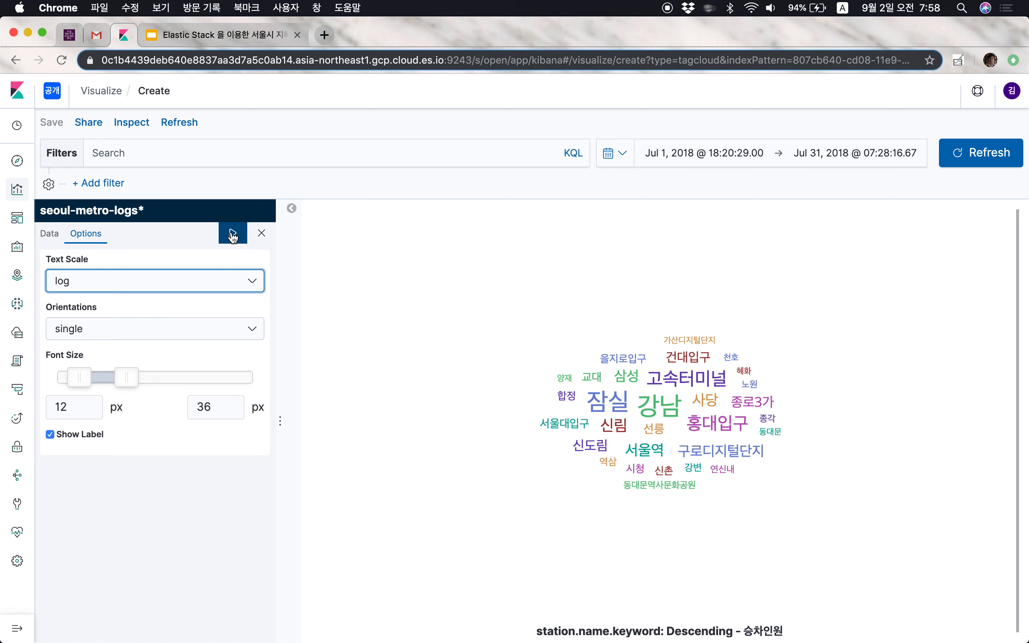
- Apply the log text scale to the tag cloud, trying square root for comparison before returning to log
click(232, 235)
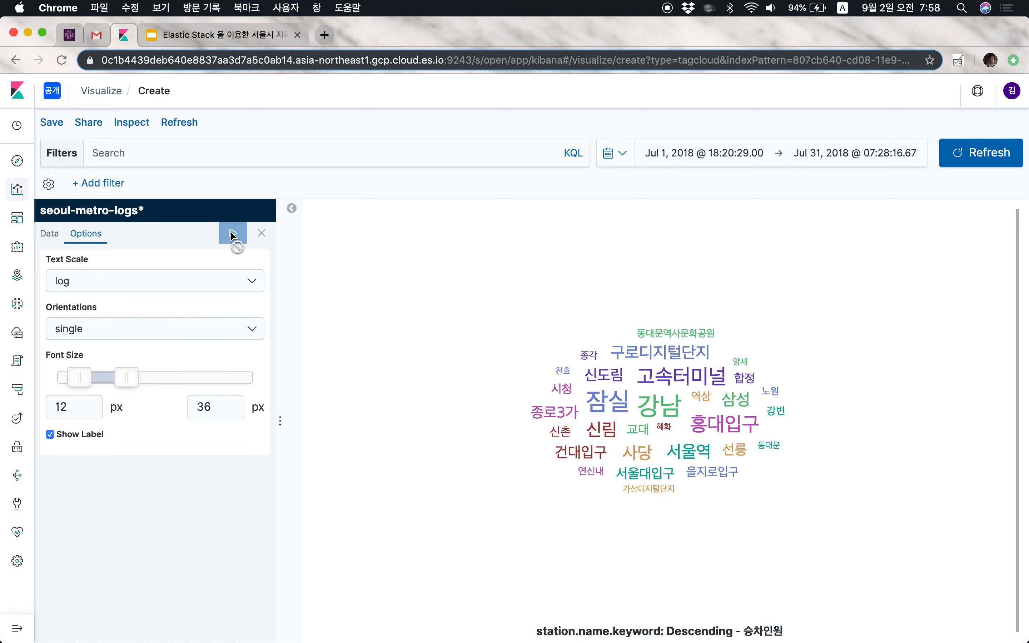
click(217, 281)
click(202, 294)
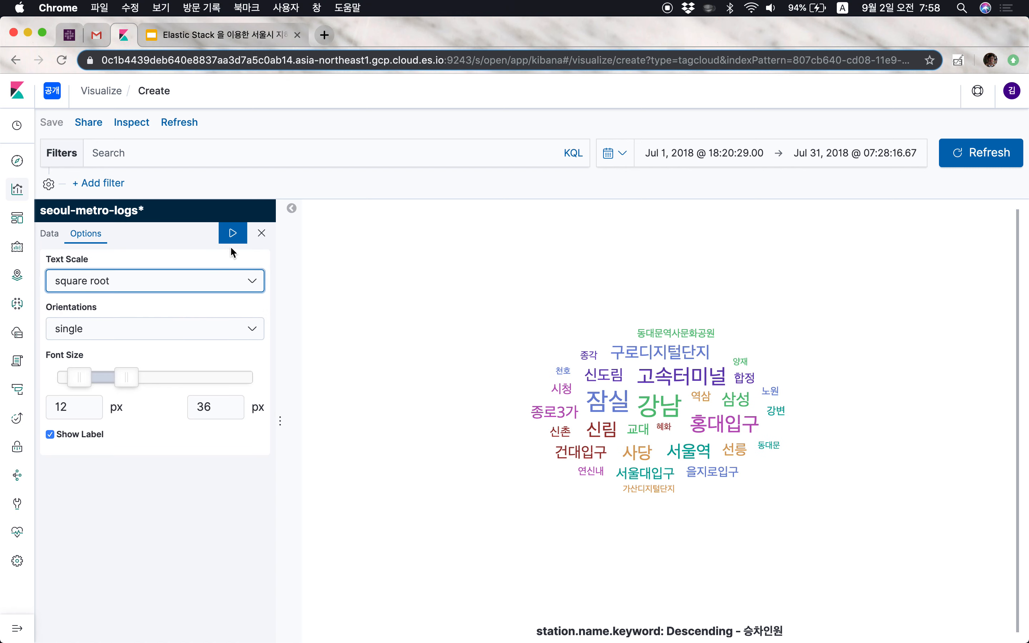
click(232, 234)
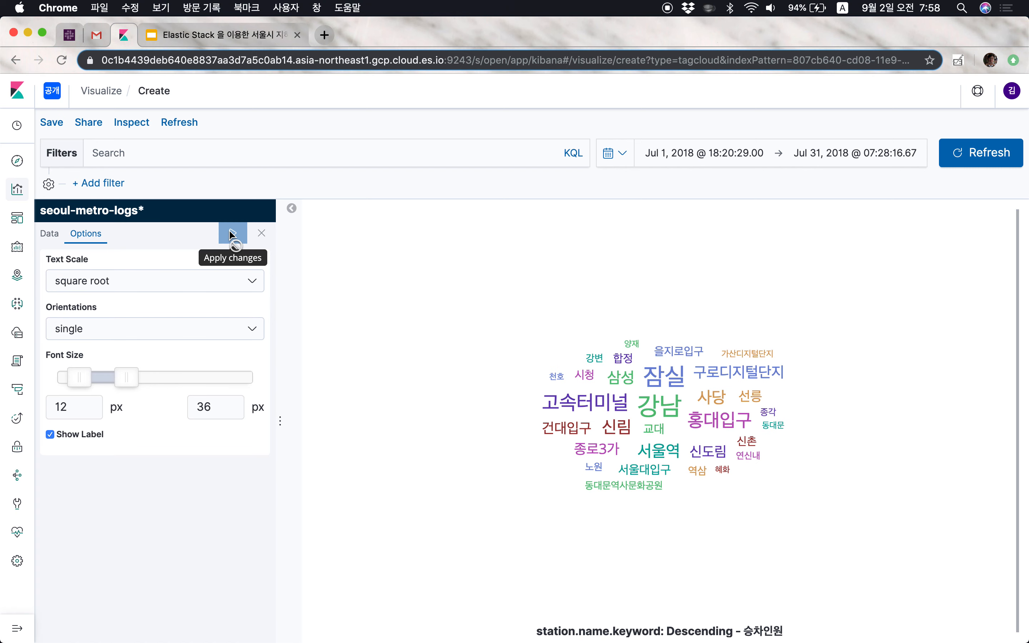
click(206, 281)
click(188, 267)
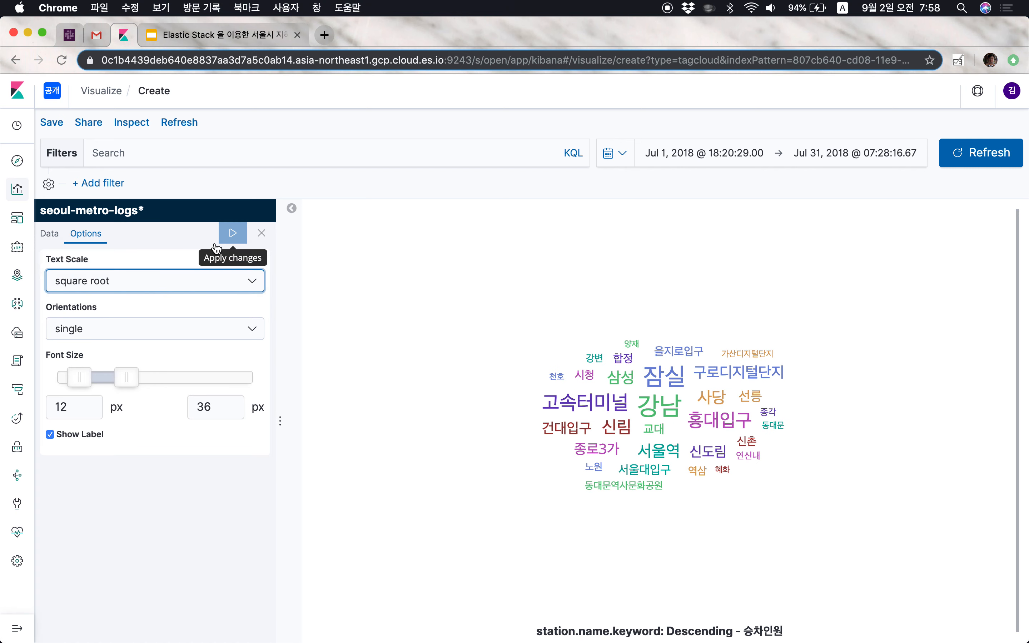
click(233, 233)
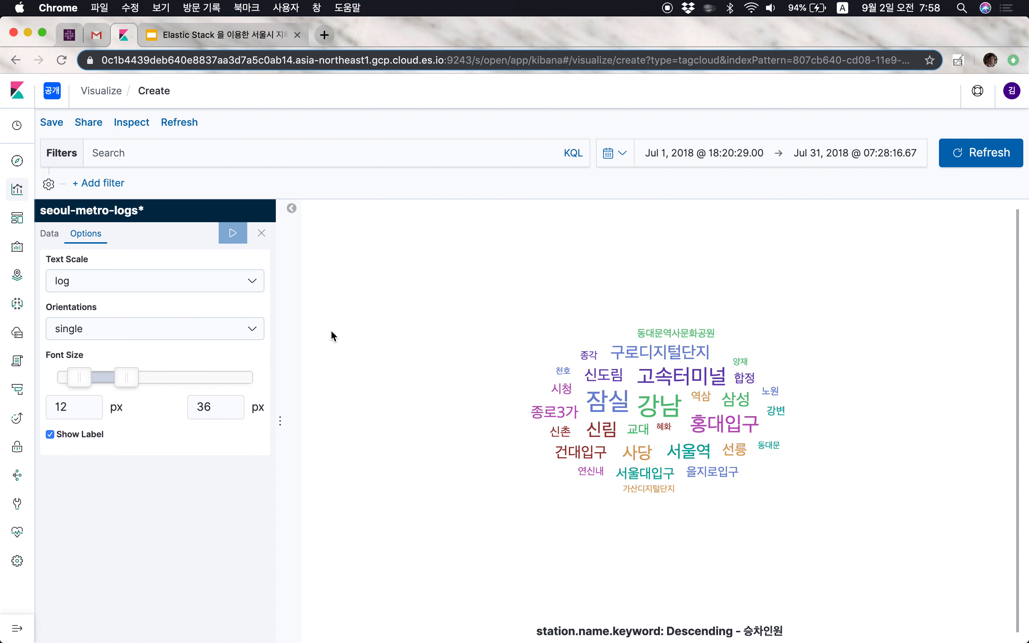
- Try the right angled and multiple orientations on the tag cloud, and return the orientation to single
click(226, 328)
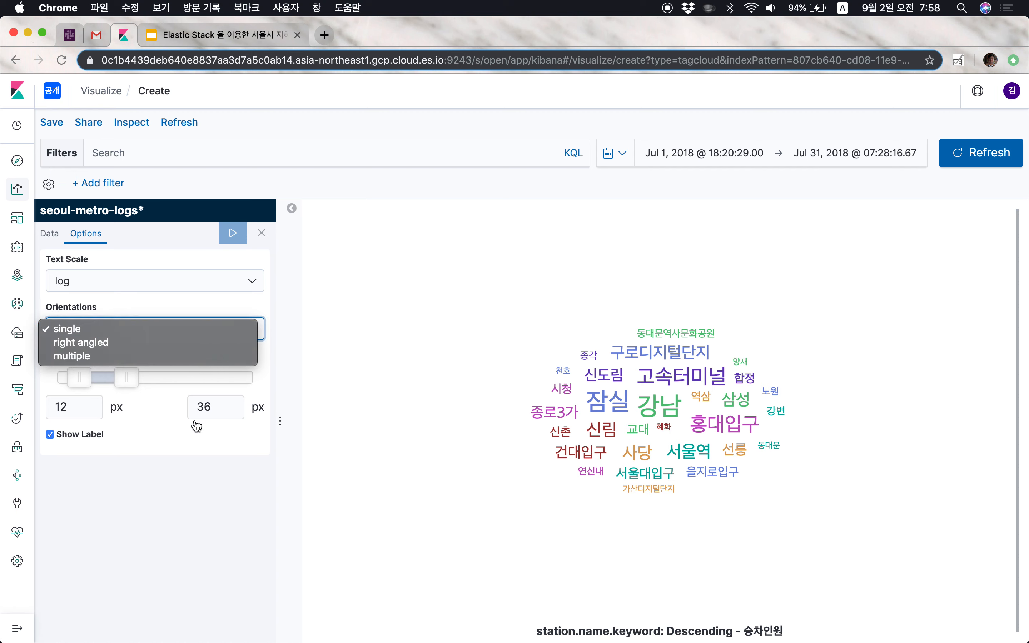
click(194, 343)
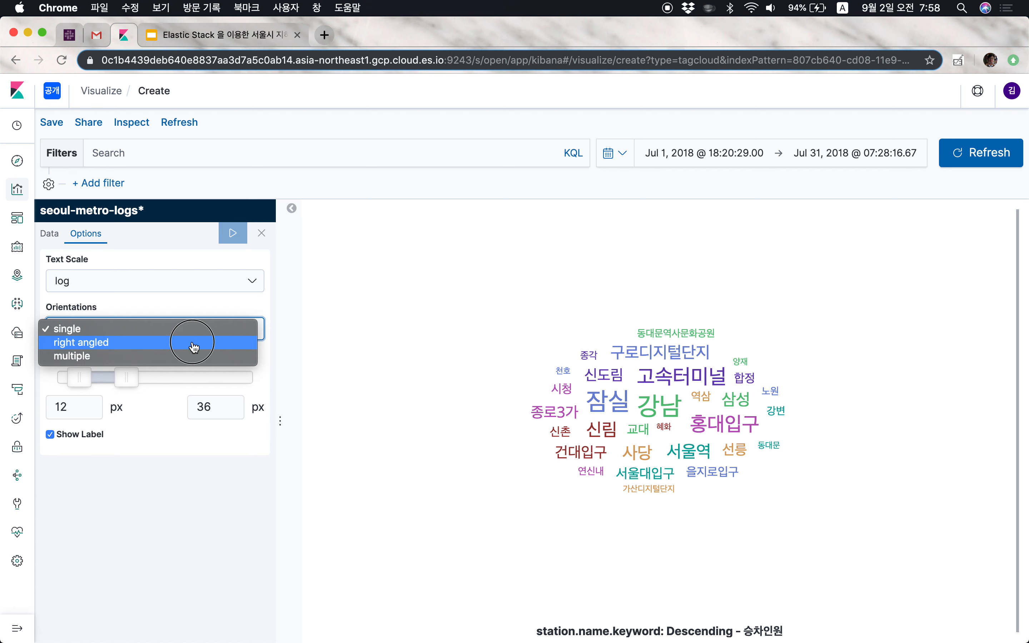
click(236, 238)
click(223, 329)
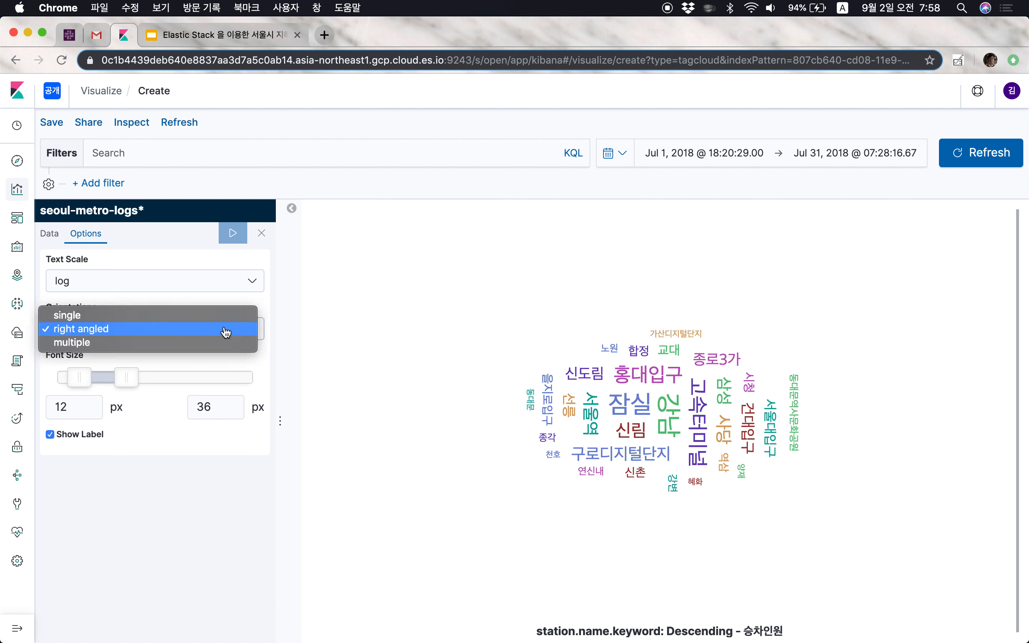
click(223, 344)
click(236, 235)
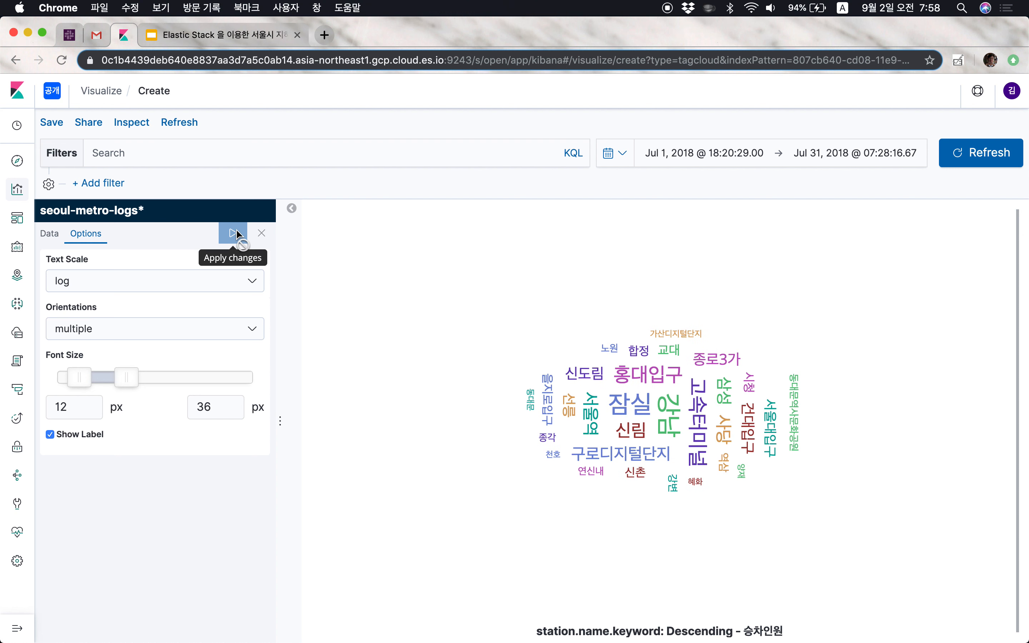
click(238, 328)
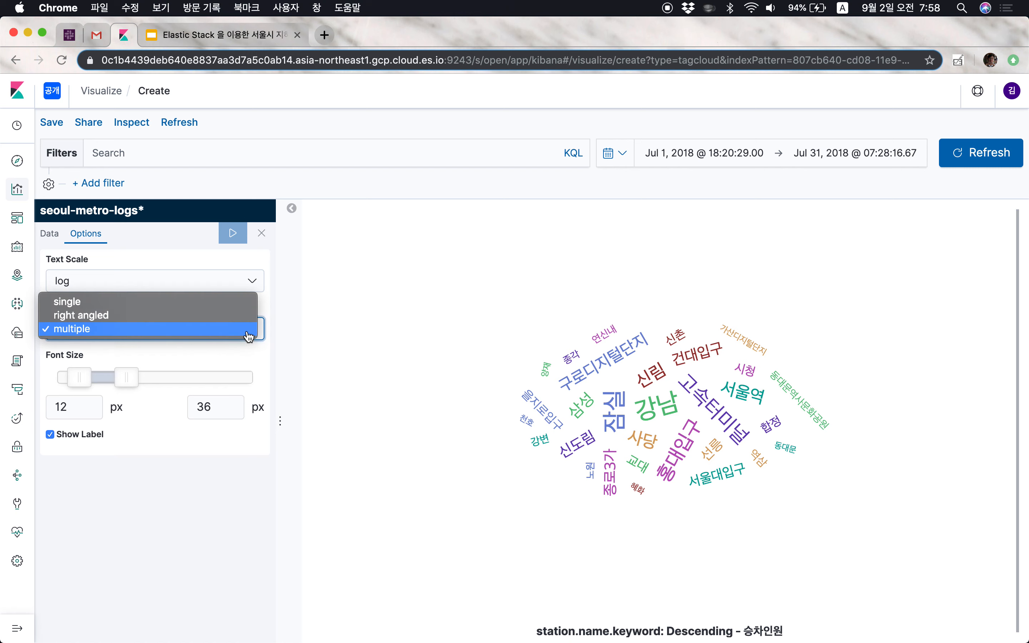
click(68, 297)
click(233, 233)
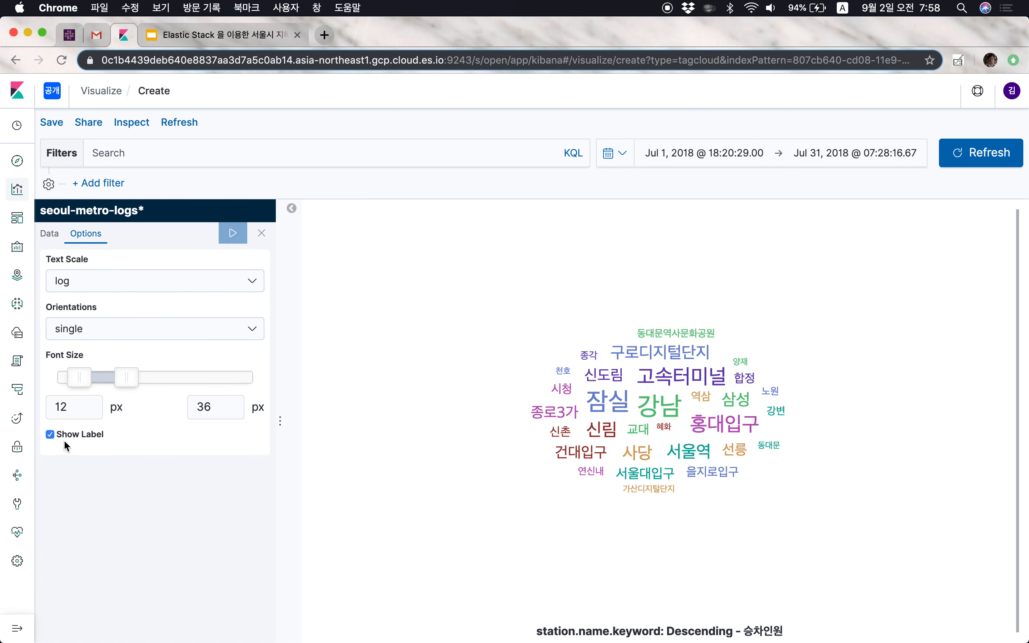
- Hide the tag cloud's label and save it to the dashboard as "seoul-metro: 승차인원 역"
click(50, 434)
click(232, 233)
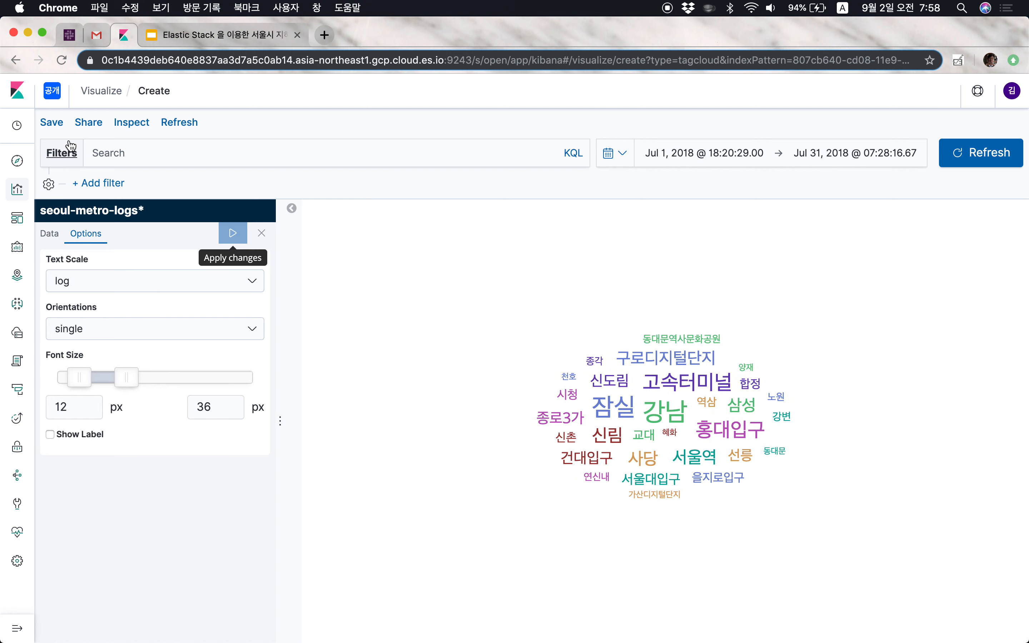
click(52, 124)
key(super+a)
text(se)
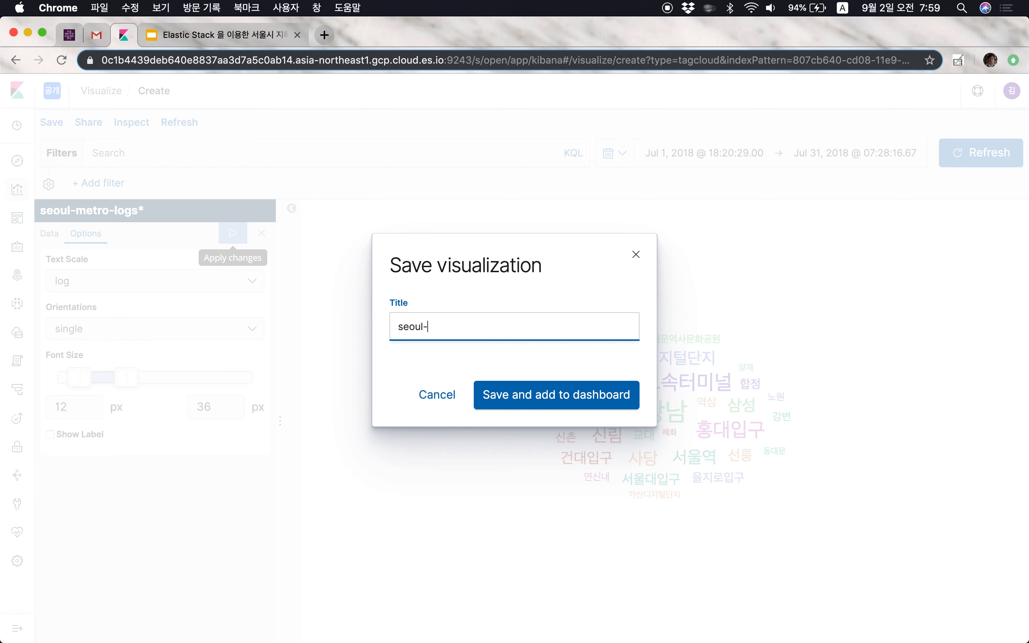
text(oul-metro:)
key(ctrl+space)
text(ㅅ)
text(차인원 역)
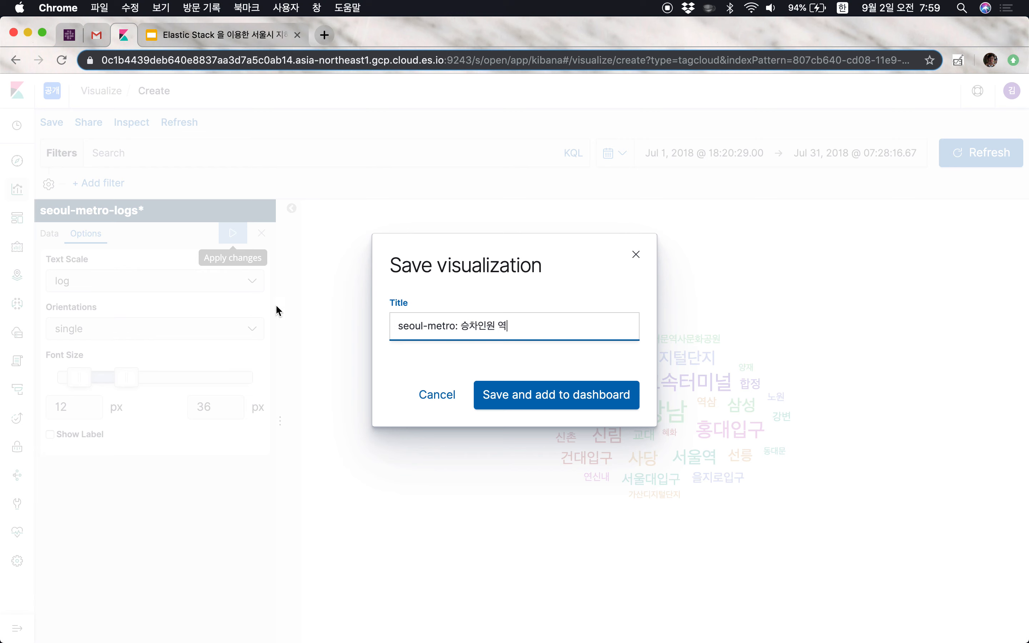
click(547, 404)
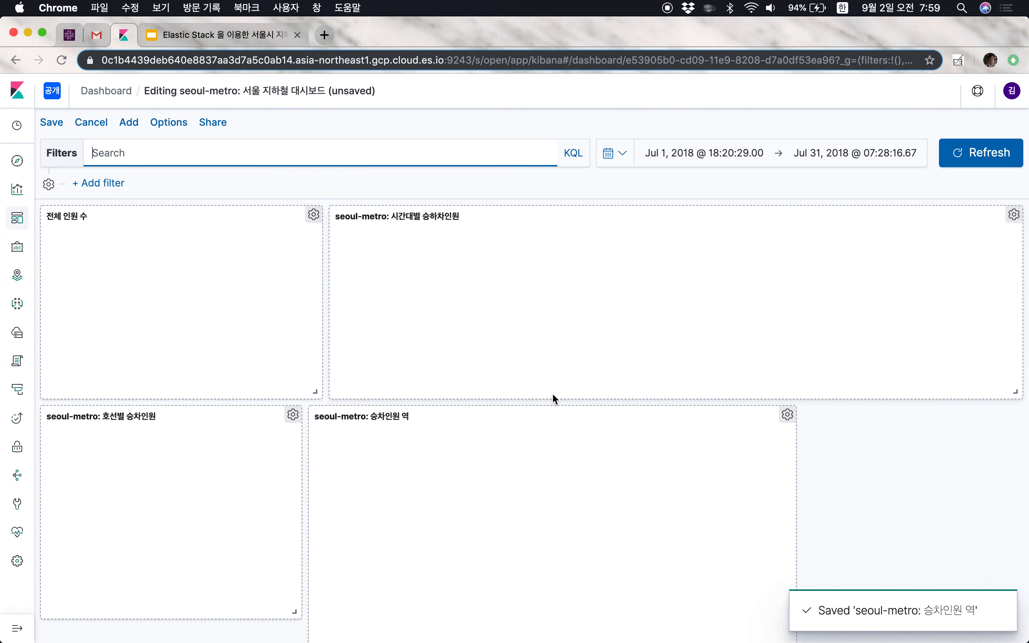
- Make the "승차인원 역" tag cloud panel about half as wide, and shorten the "호선별 승차인원" bar chart panel
scroll(460, 456, down, 3)
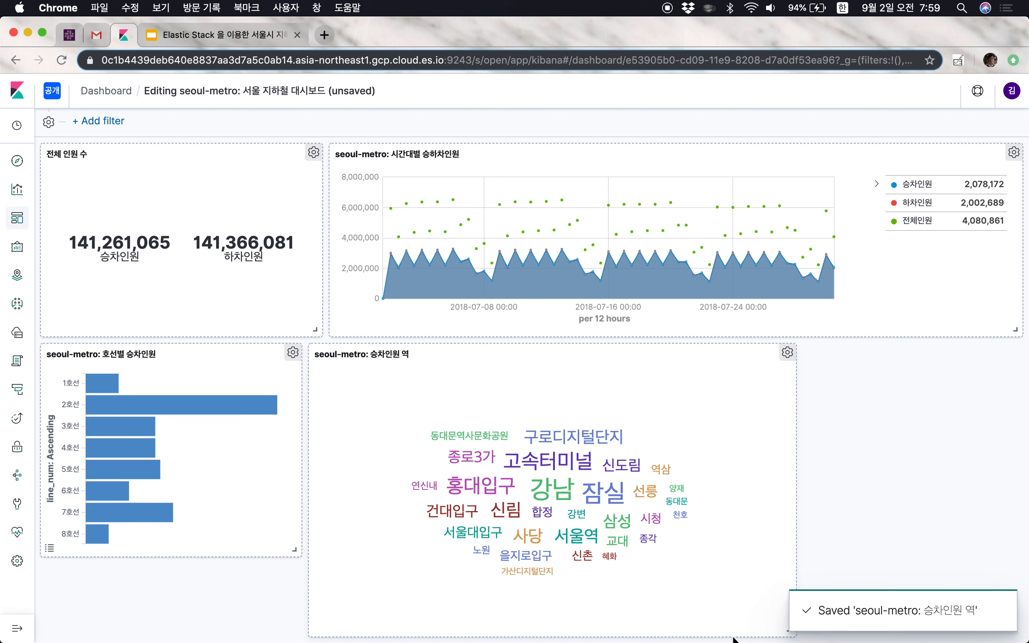
drag(789, 631, 538, 603)
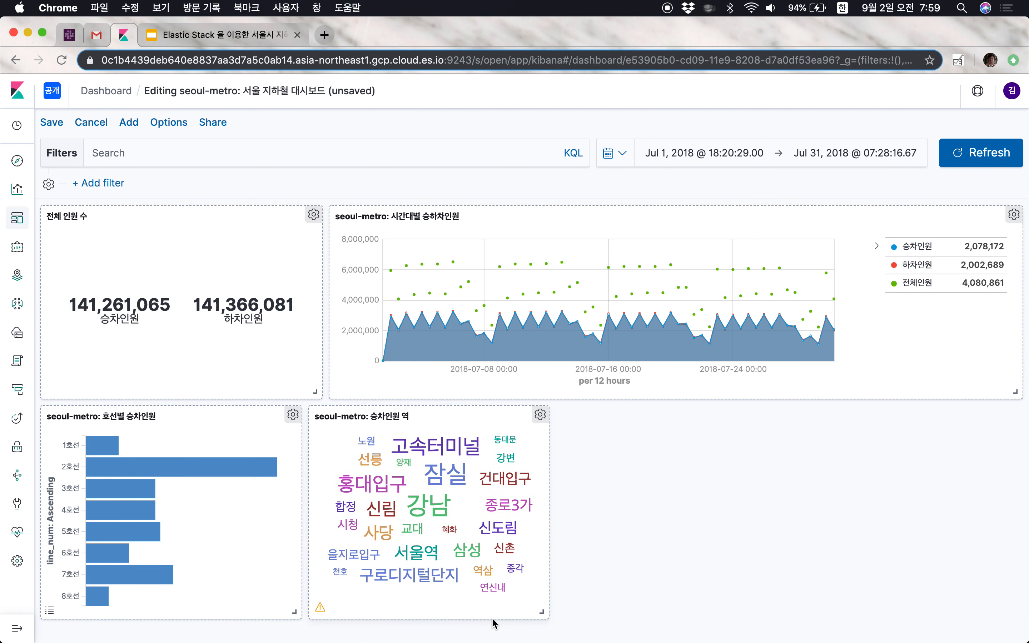
drag(542, 611, 541, 640)
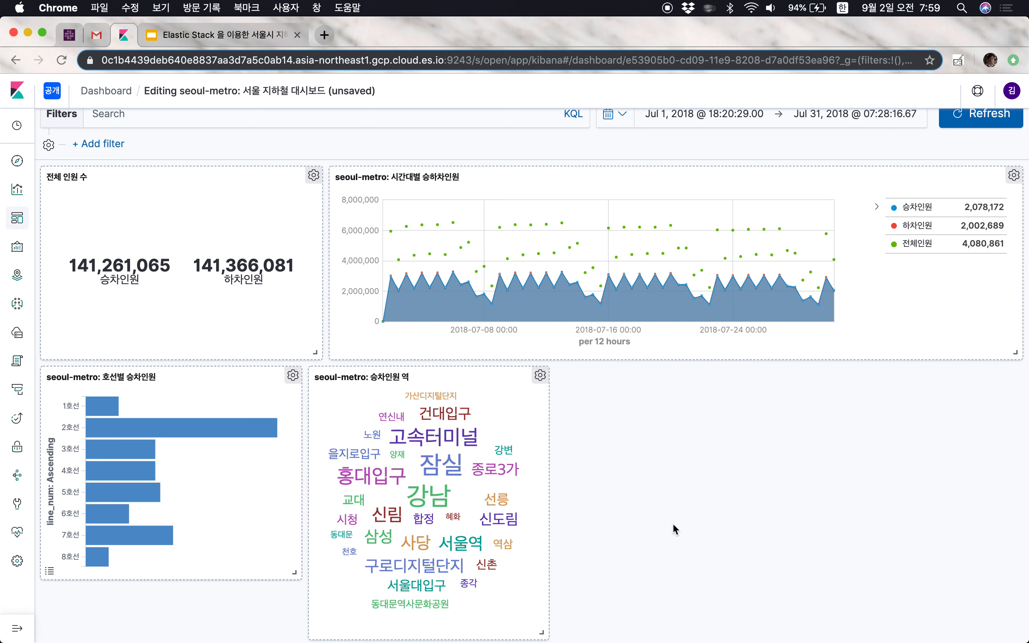
mouse_move(293, 572)
mouse_down()
mouse_move(271, 577)
mouse_move(290, 493)
mouse_up()
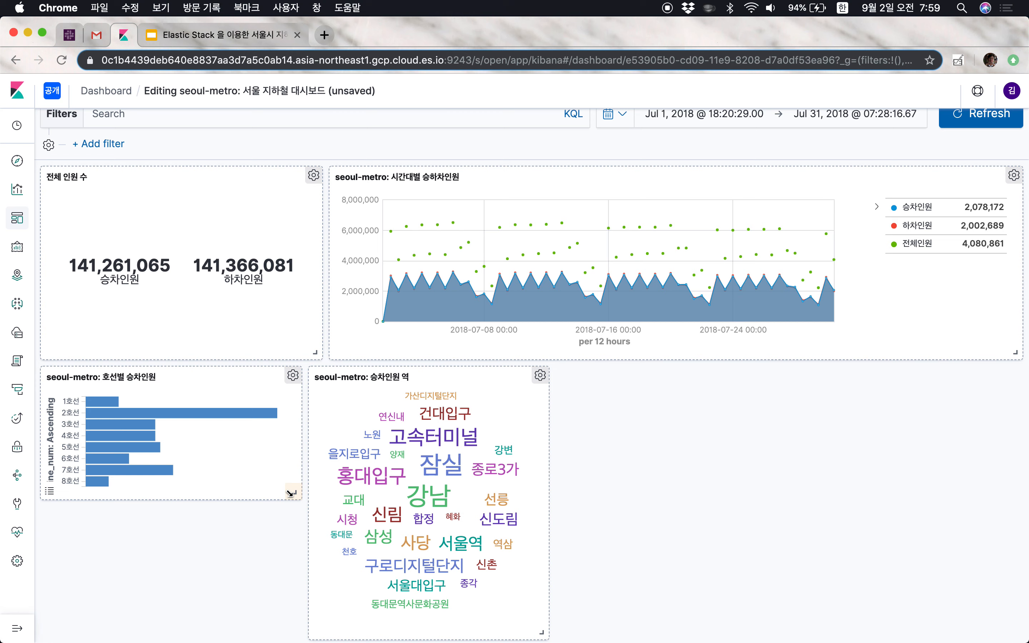
- Open the "호선별 승차인원" bar chart for editing, review its panel settings and X-axis advanced options, and return to the dashboard
click(292, 375)
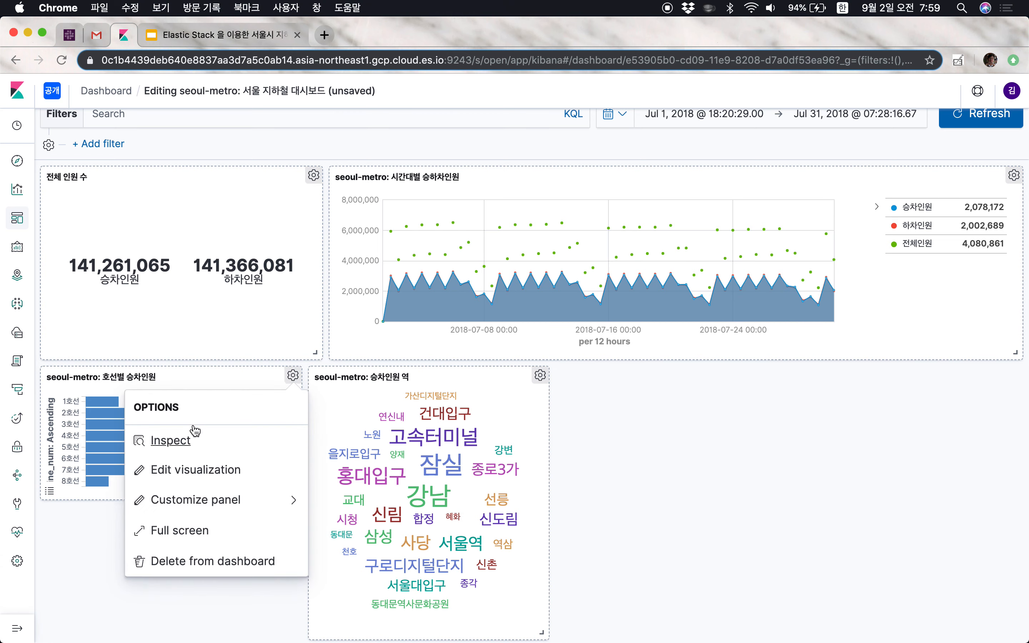
click(208, 469)
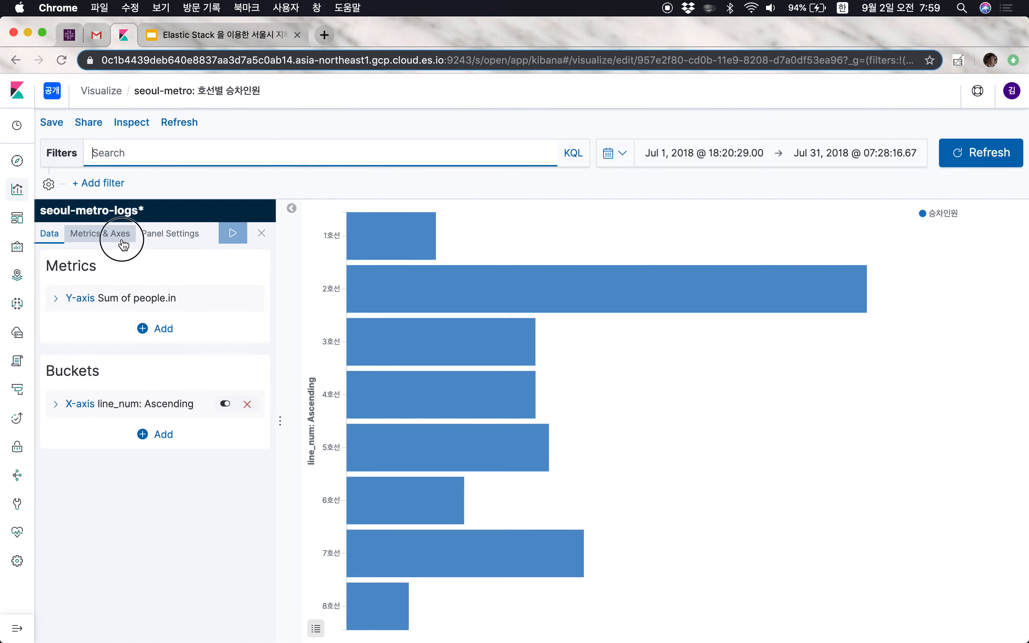
click(102, 235)
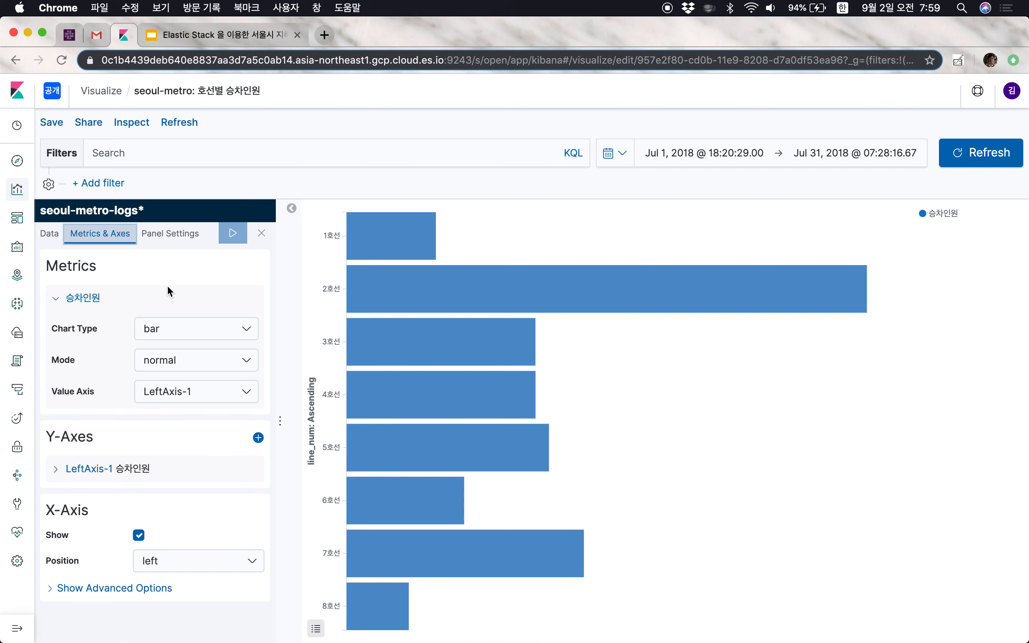
click(171, 239)
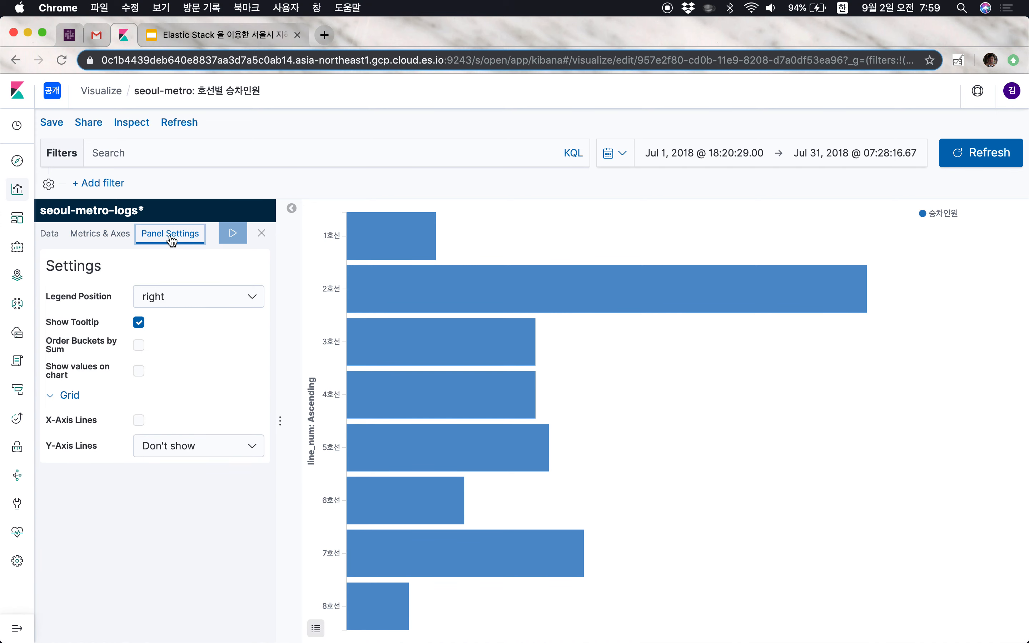
click(184, 294)
click(184, 293)
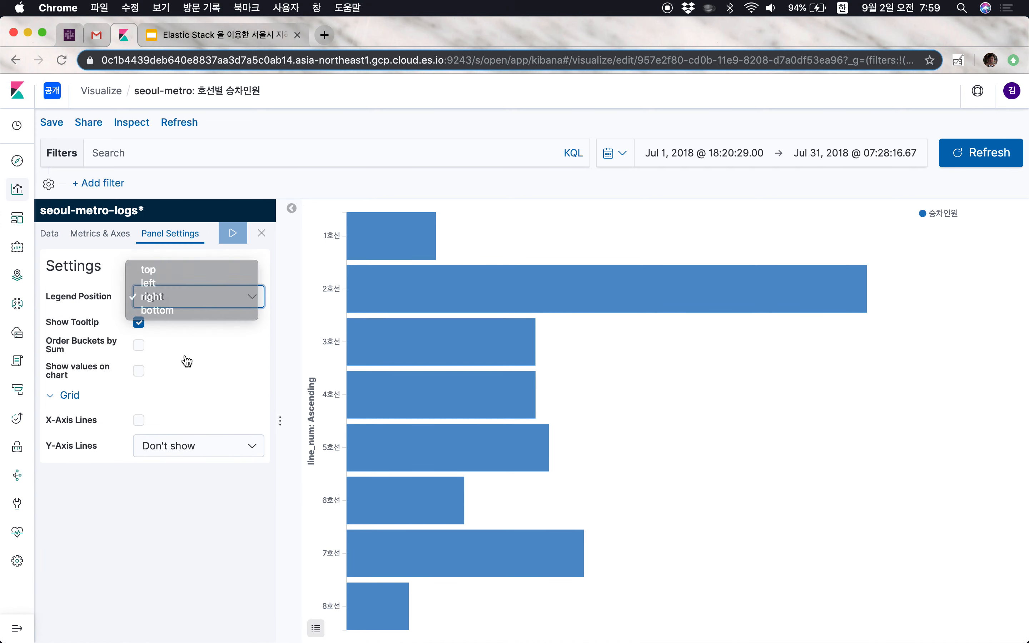
double_click(65, 395)
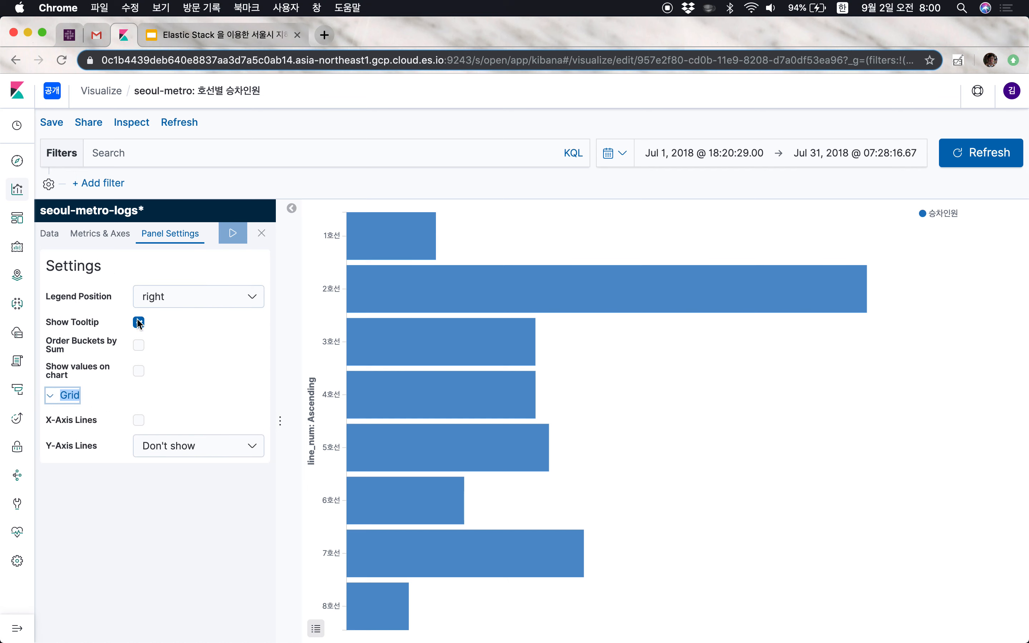
click(111, 478)
click(99, 243)
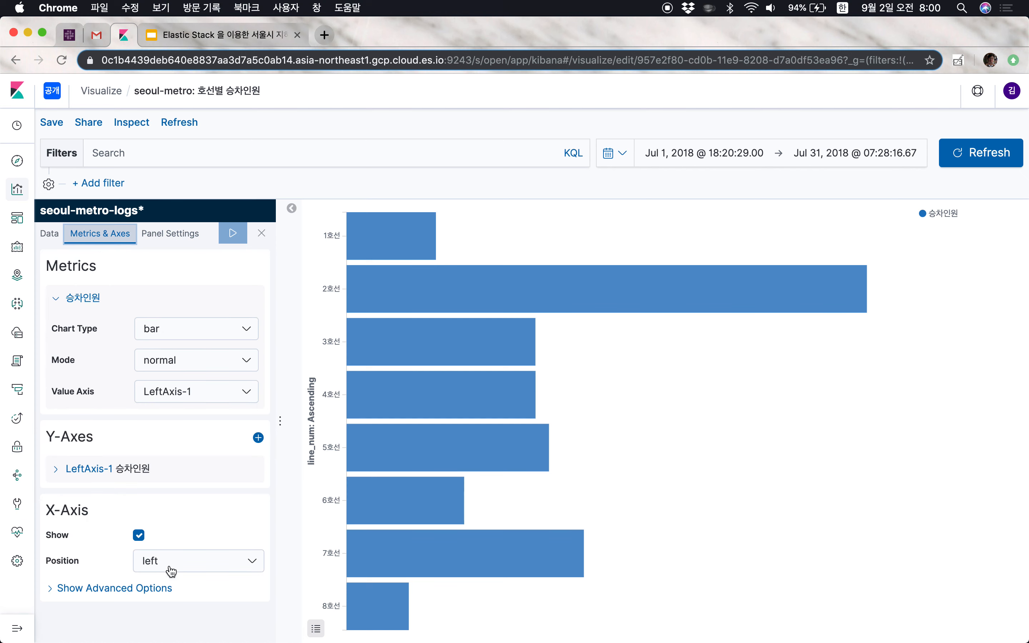
click(159, 589)
scroll(160, 594, down, 3)
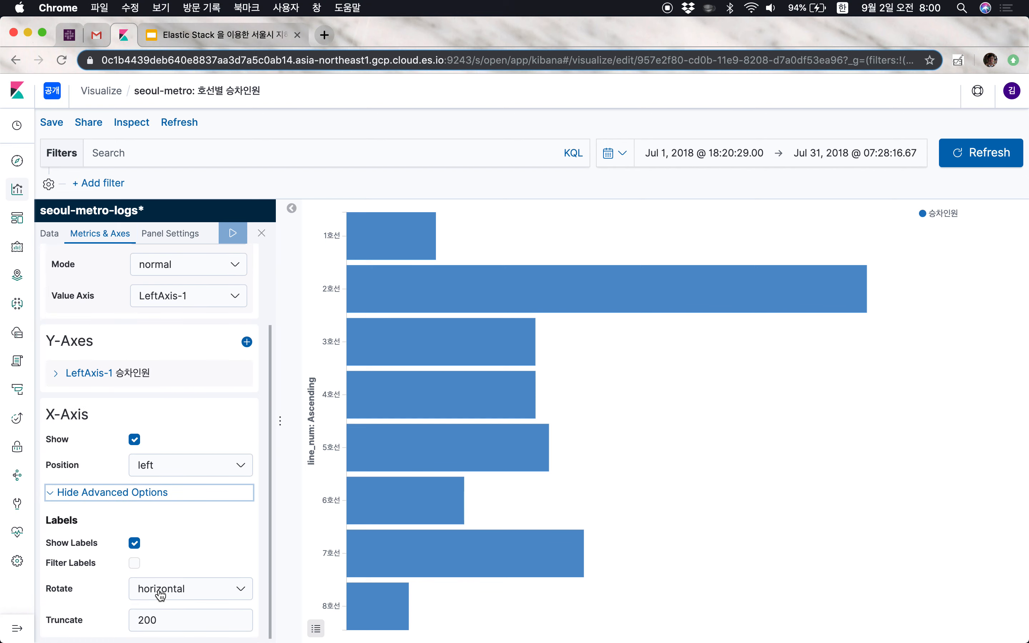
scroll(160, 595, down, 1)
click(22, 218)
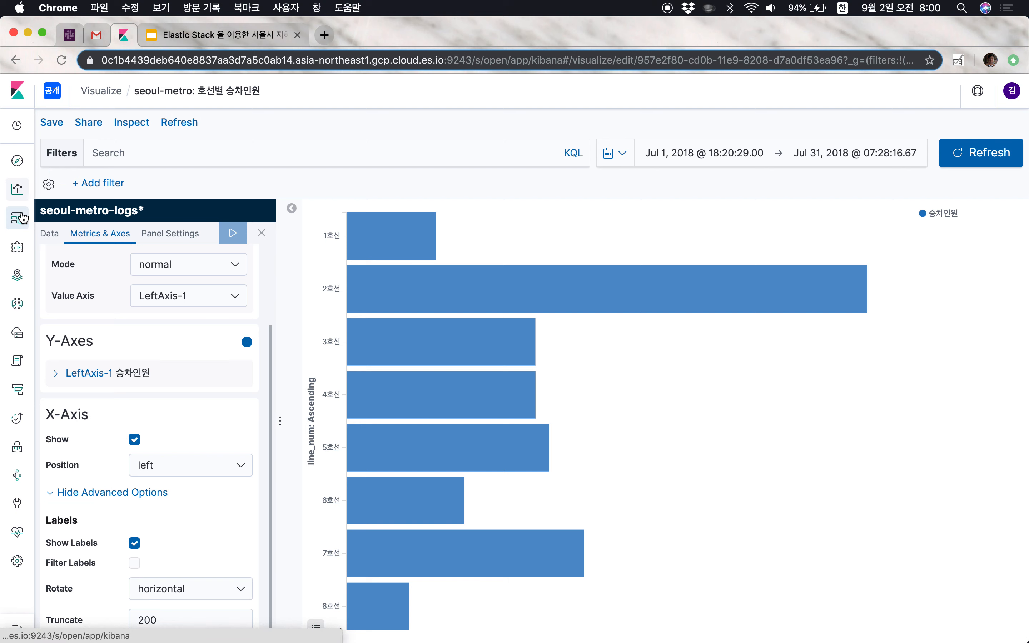
- Narrow the "호선별 승차인원" panel to the tag cloud's height, and place the slightly widened tag cloud panel directly beside it
drag(294, 531, 256, 576)
drag(400, 426, 238, 419)
scroll(211, 612, down, 2)
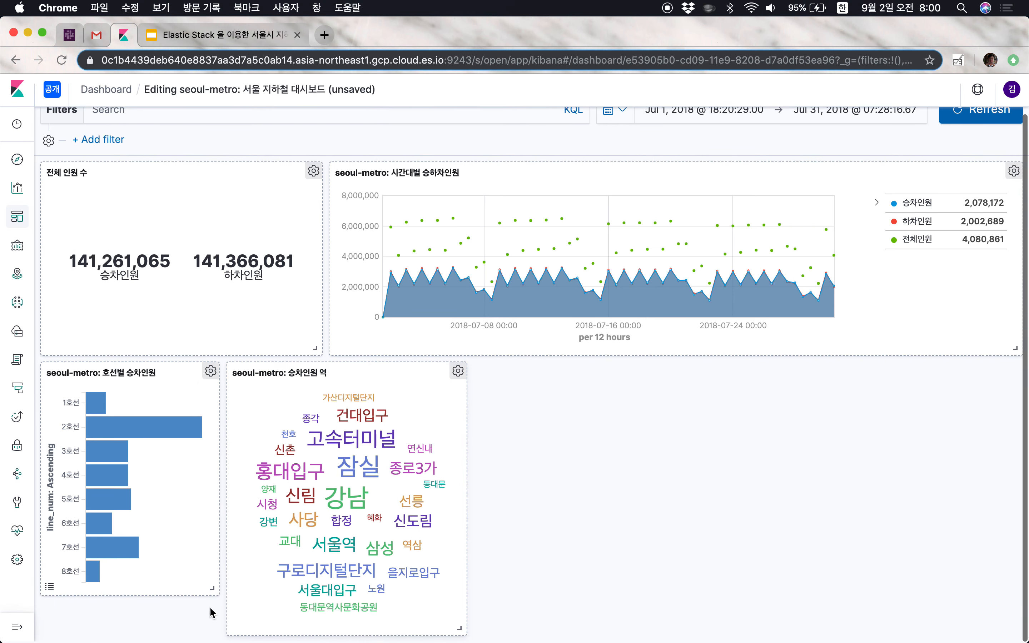
drag(213, 589, 212, 630)
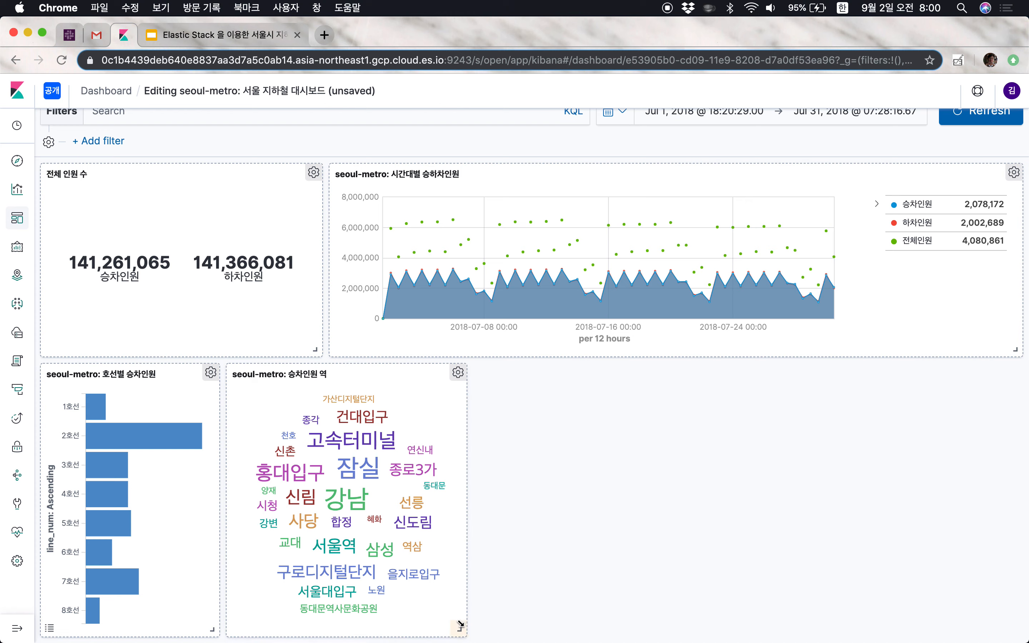
mouse_move(460, 620)
mouse_down()
mouse_move(476, 601)
mouse_move(477, 610)
mouse_up()
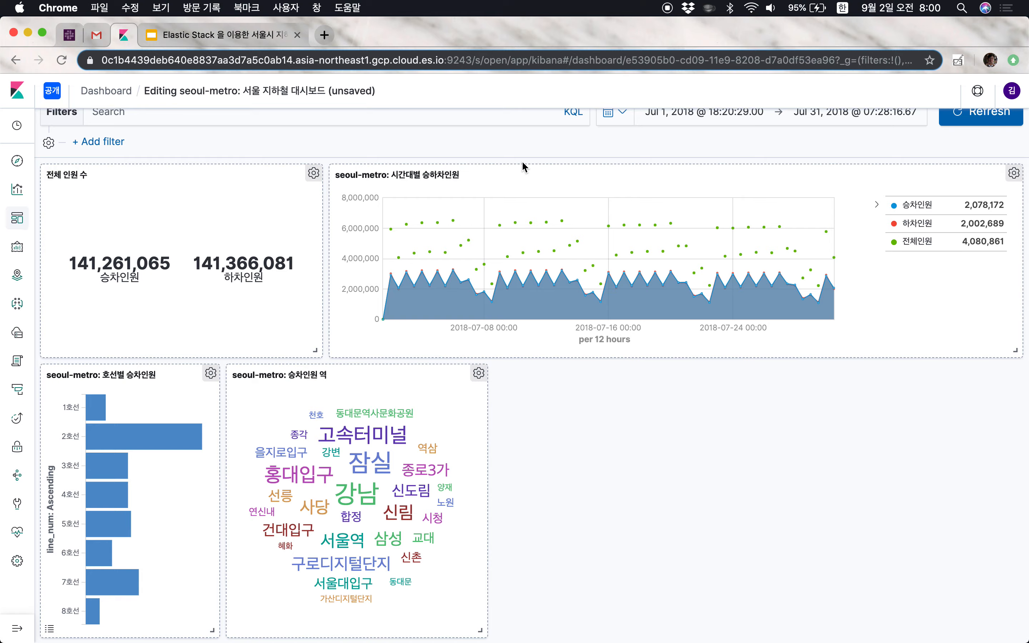
- Save the dashboard as "seoul-metro: 서울 지하철 대시보드" and return to the dashboards list
scroll(523, 165, up, 2)
click(43, 131)
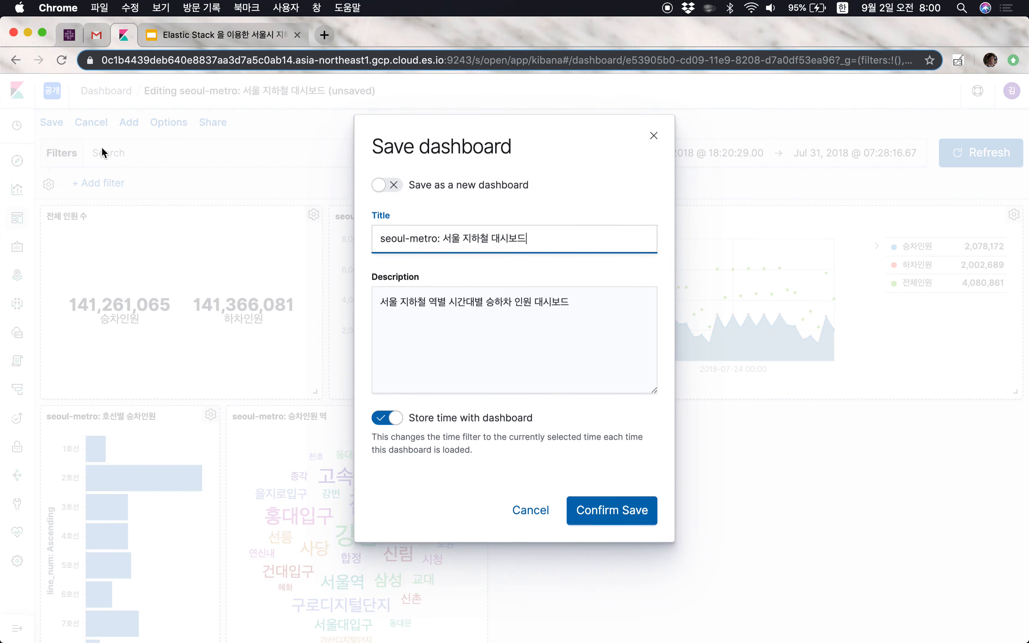
click(600, 512)
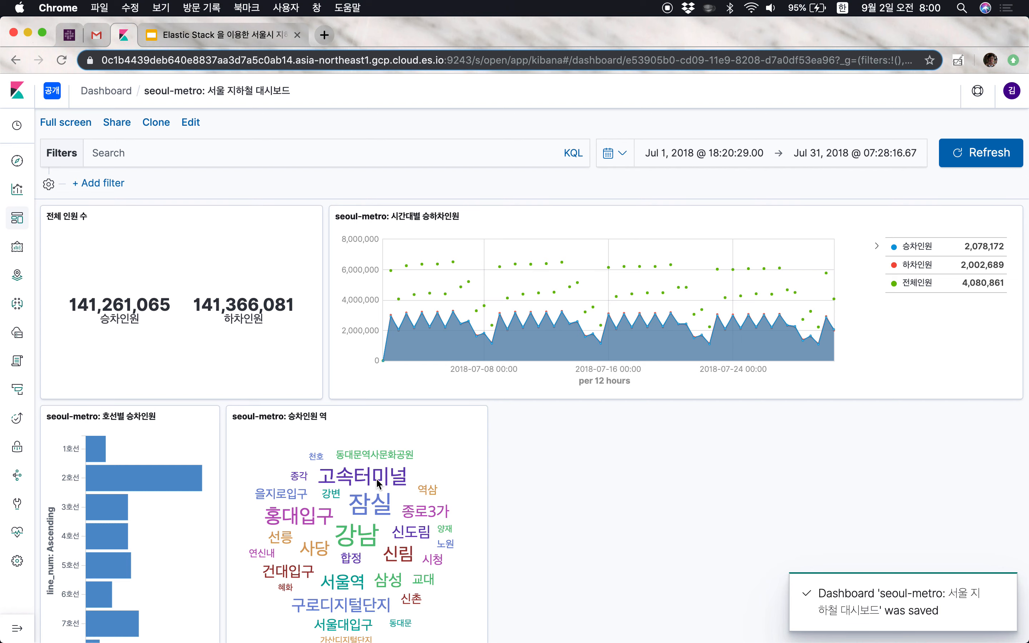
scroll(398, 515, down, 2)
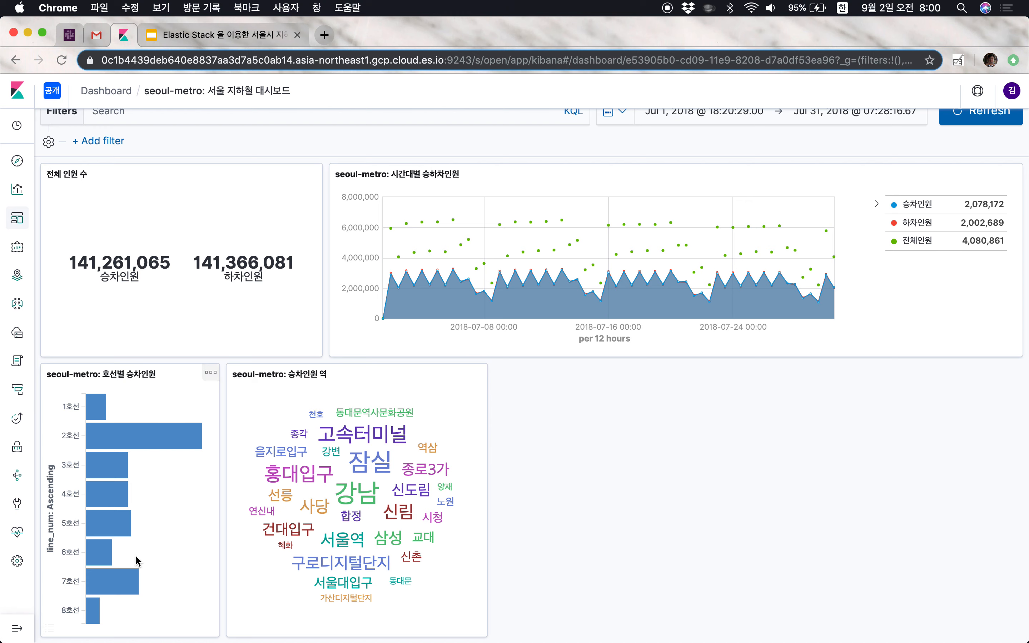
click(17, 223)
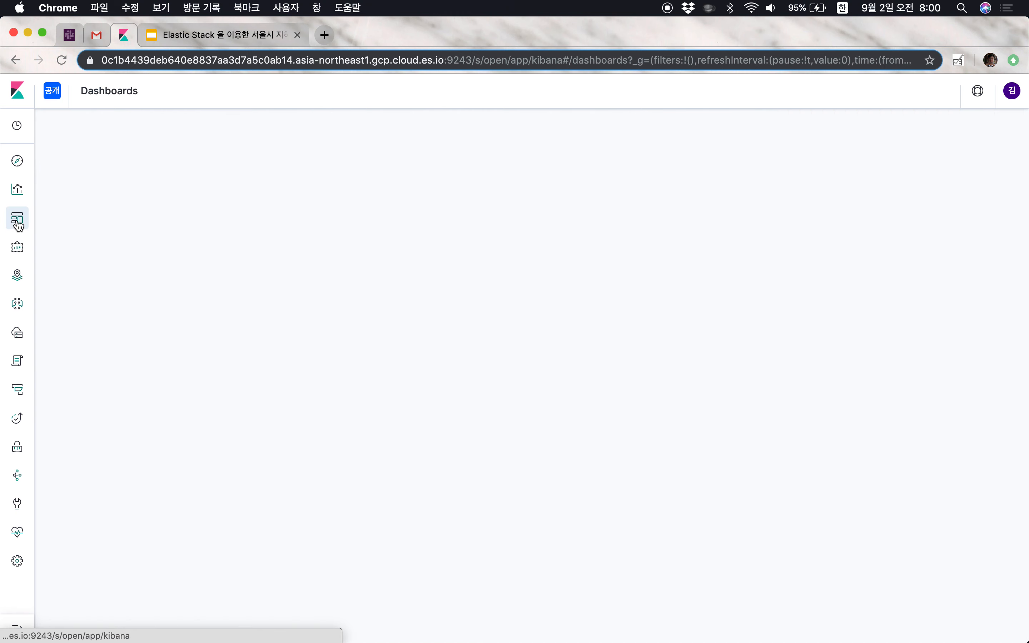
- Create a new Coordinate Map visualization using the seoul-metro-logs* index pattern as its source
click(13, 197)
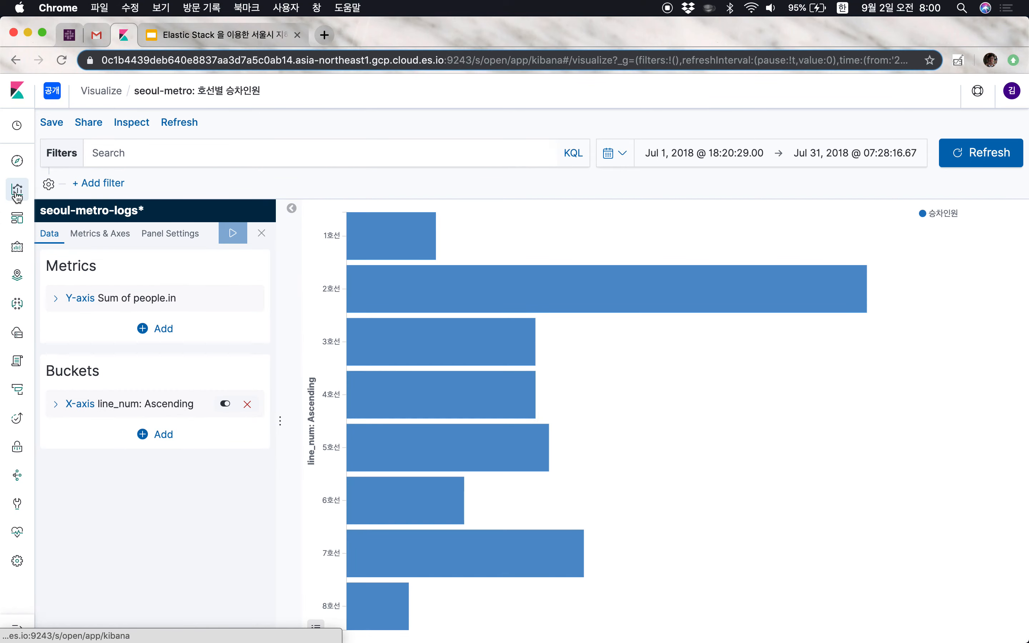
click(17, 190)
click(775, 176)
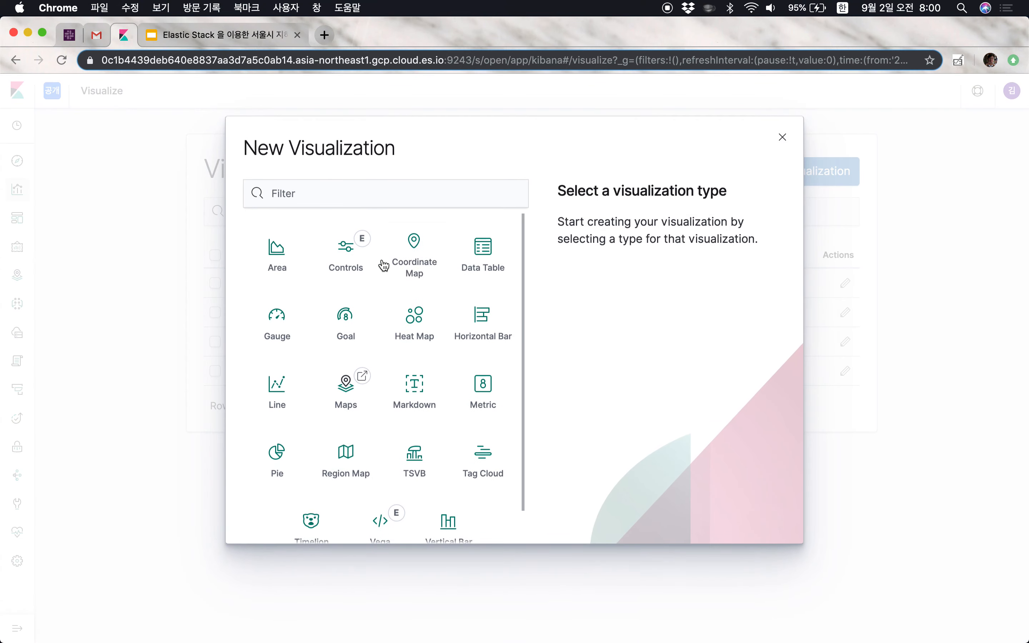
scroll(381, 380, down, 2)
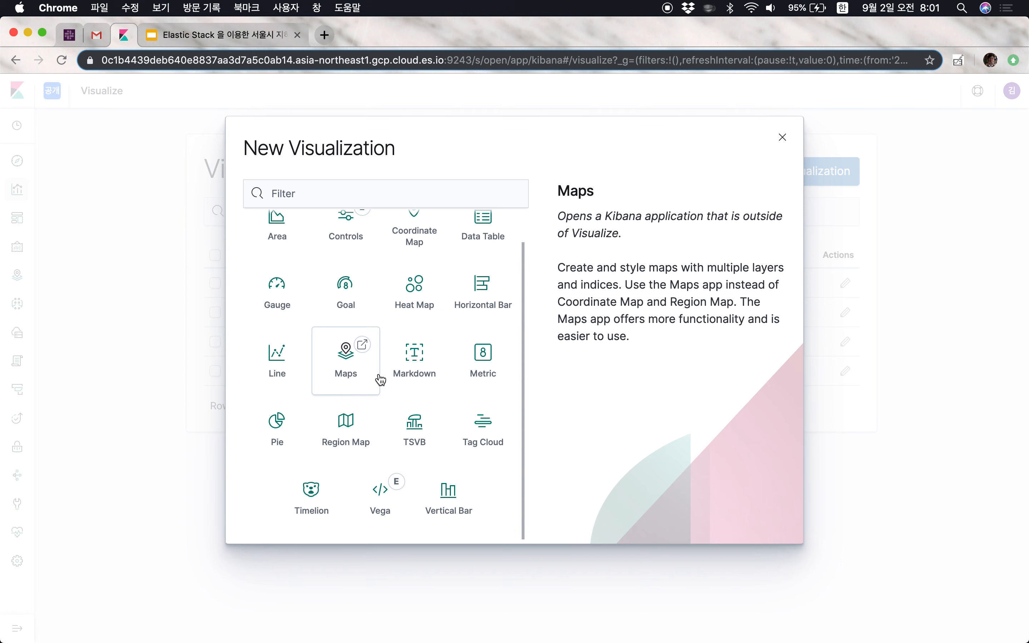
scroll(380, 379, up, 2)
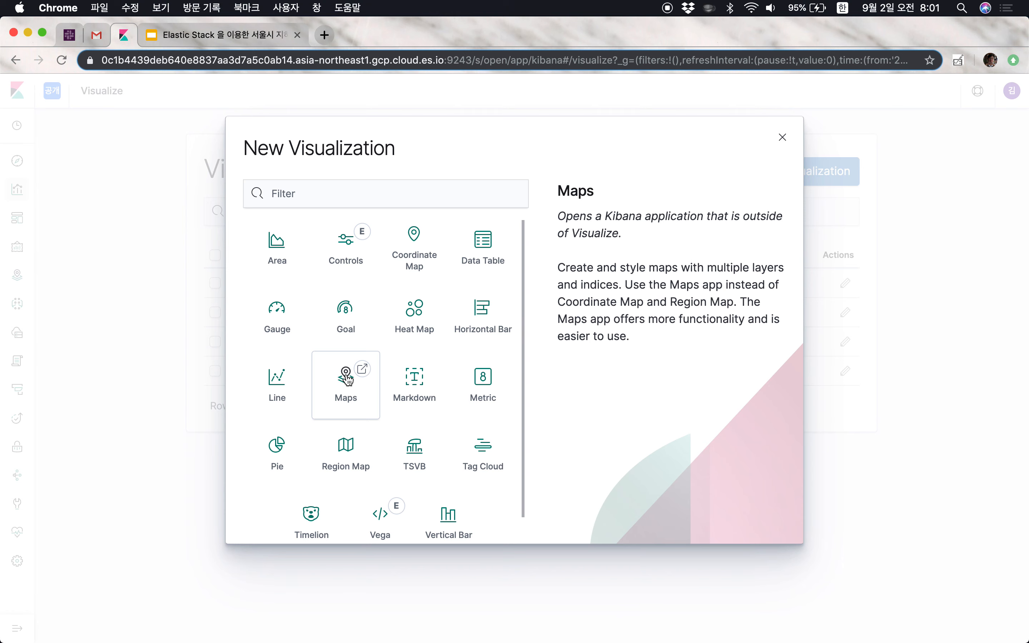
scroll(403, 471, down, 1)
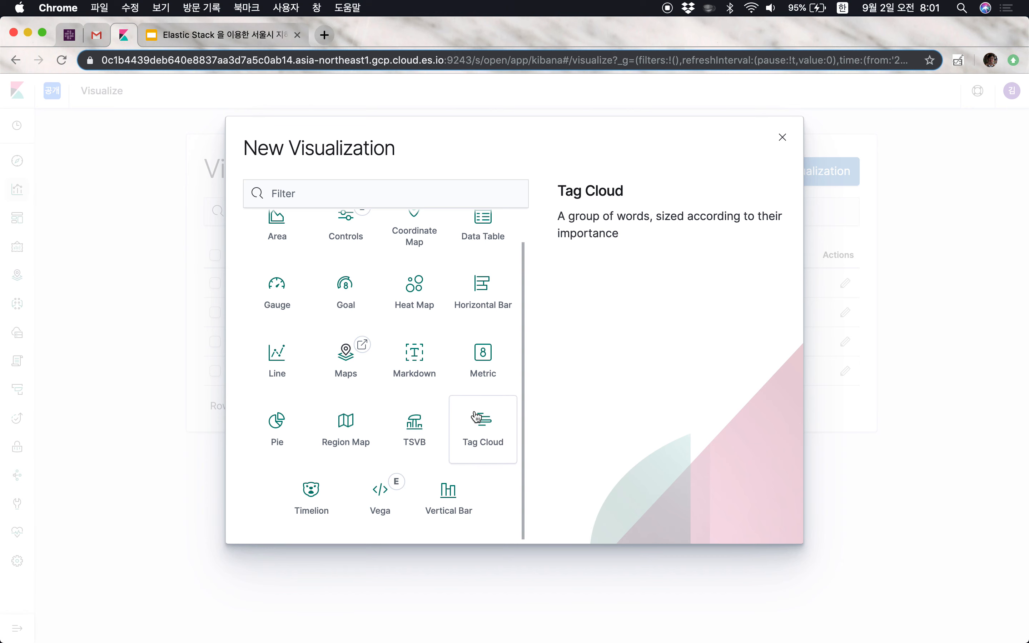
scroll(478, 422, up, 1)
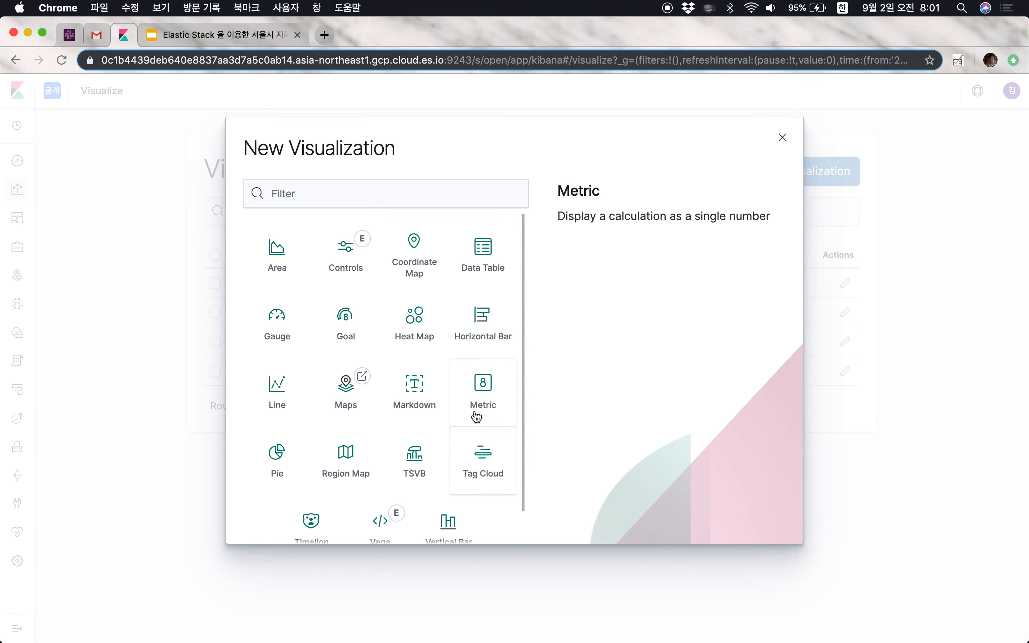
click(419, 253)
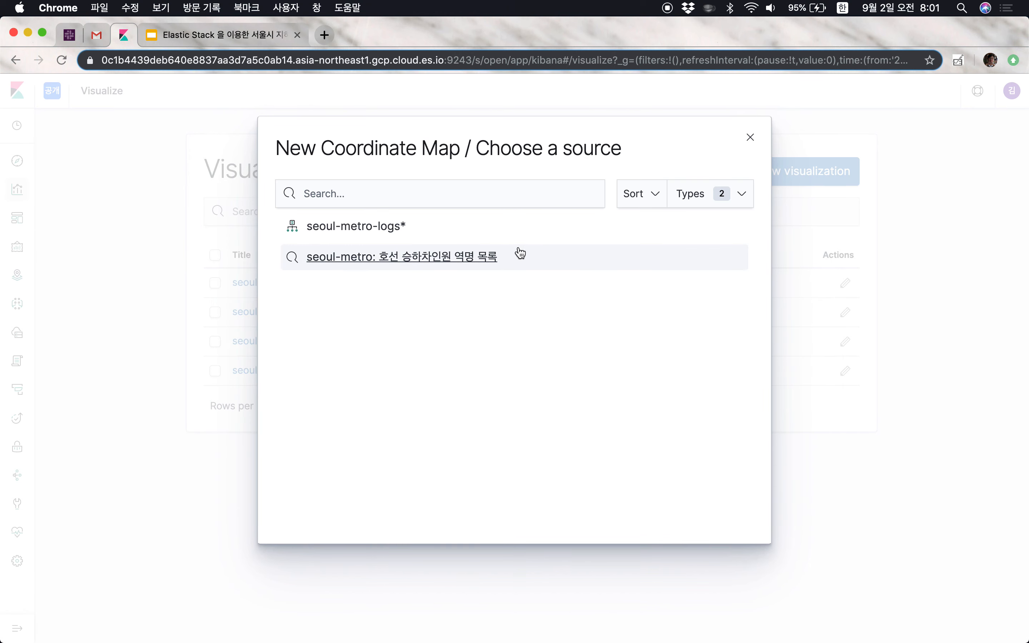
click(357, 228)
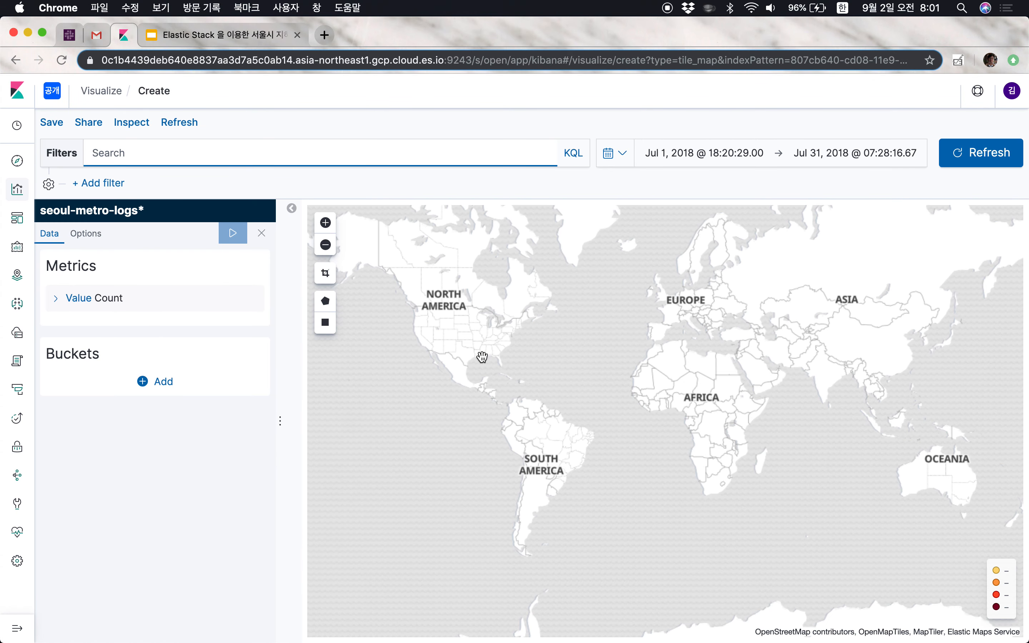
- Set the map's value metric to the Sum of people.in with the custom label "승차인원"
click(85, 308)
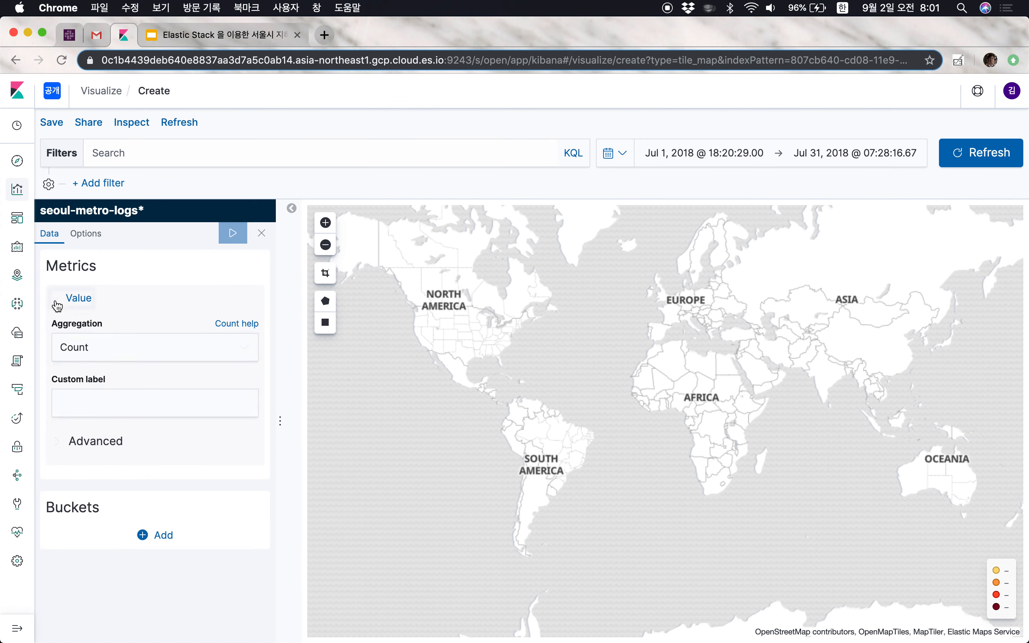
click(204, 348)
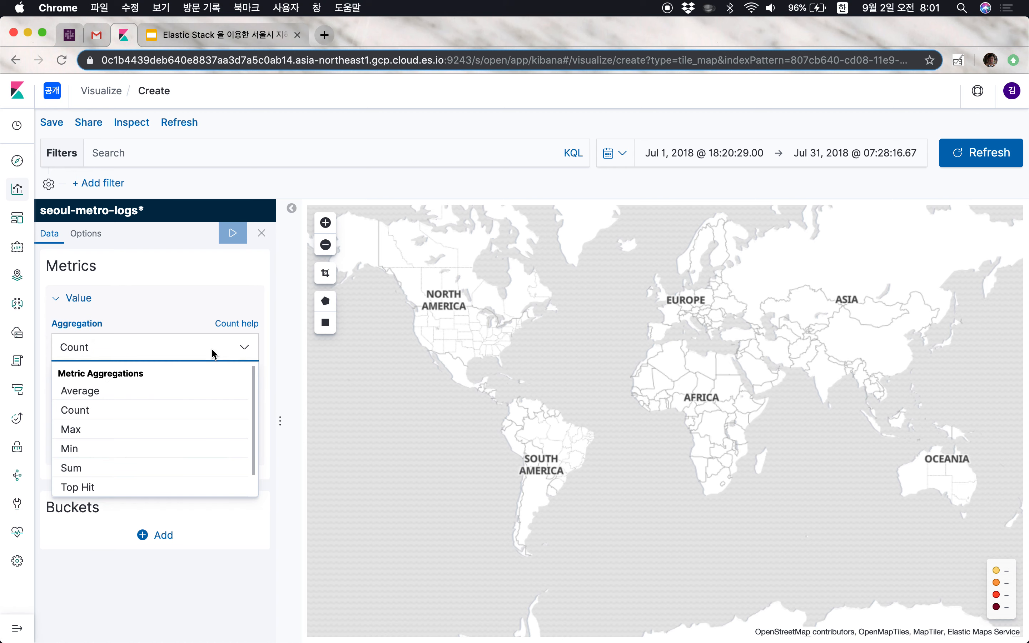
scroll(142, 445, down, 1)
click(66, 446)
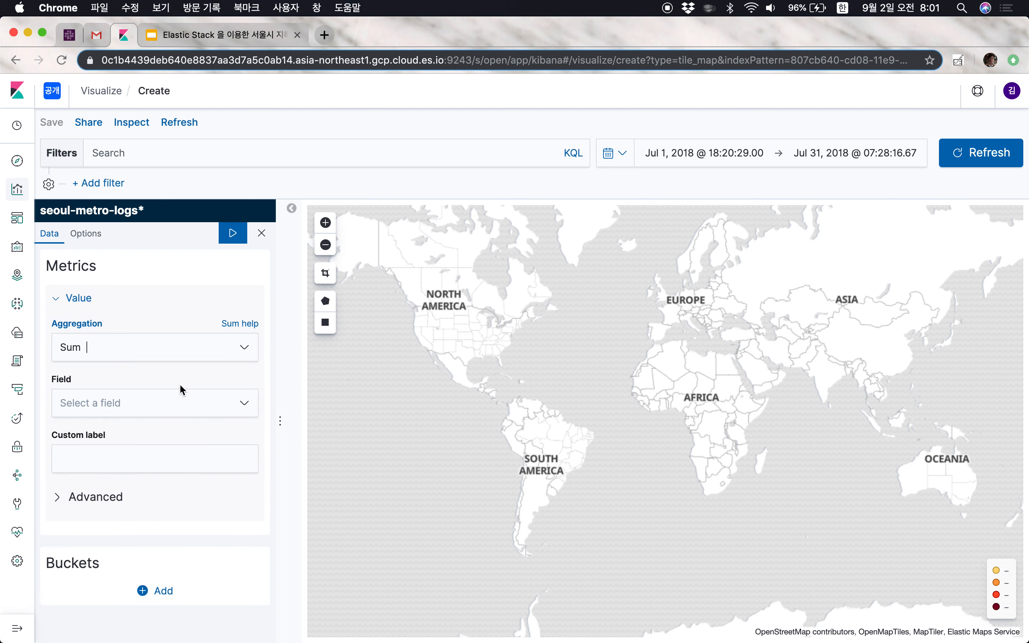
click(184, 406)
click(120, 448)
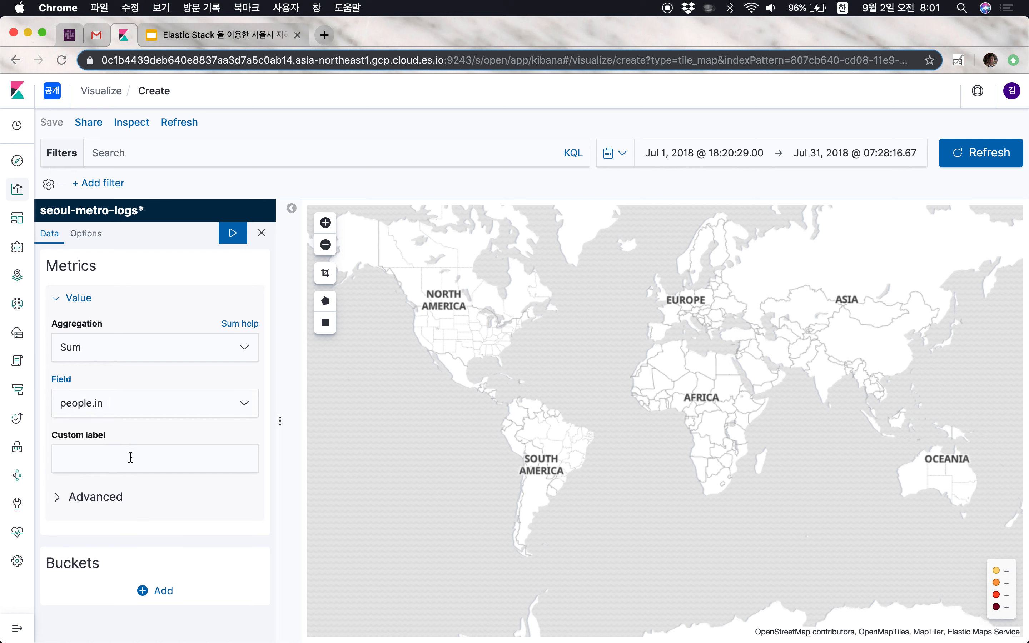
click(136, 453)
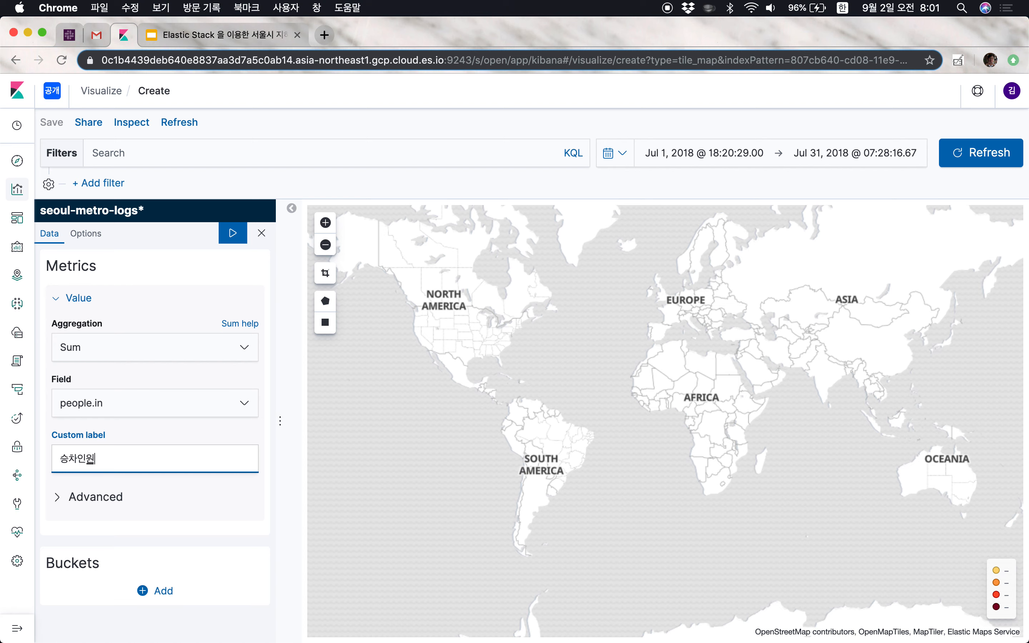
- Add a Geo coordinates bucket with a Geohash aggregation on the location field, and apply the changes to the map
click(152, 592)
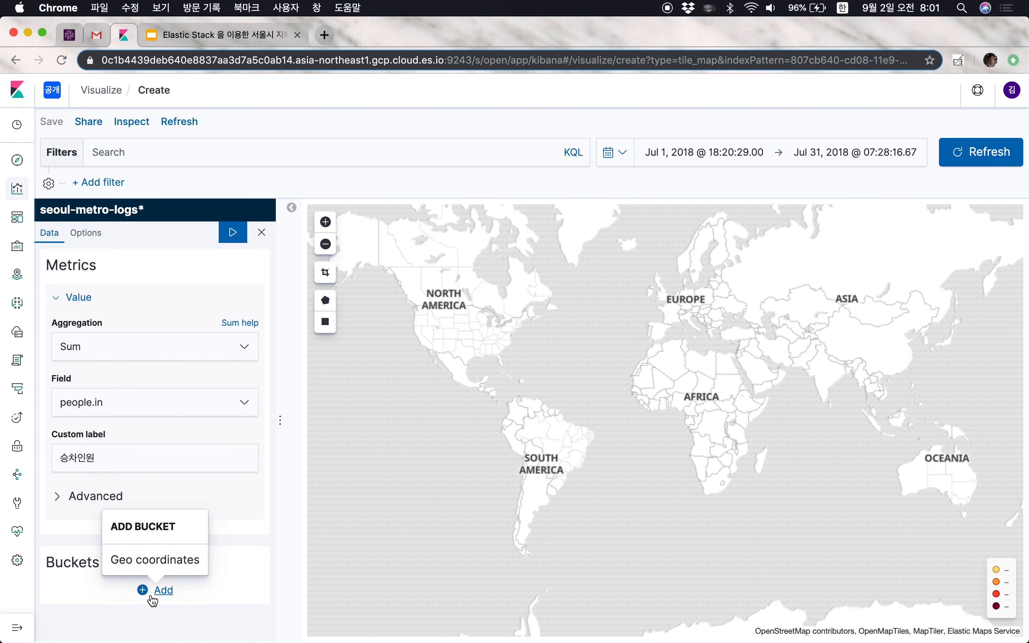
click(78, 603)
click(161, 591)
click(165, 560)
scroll(179, 578, down, 2)
click(185, 580)
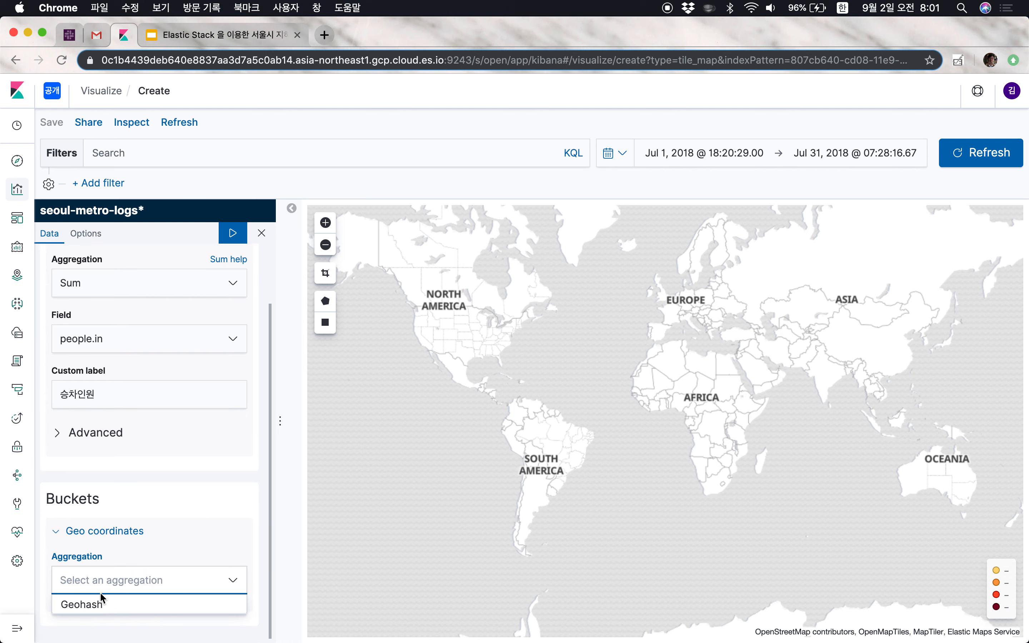
click(100, 604)
scroll(90, 612, down, 6)
click(152, 387)
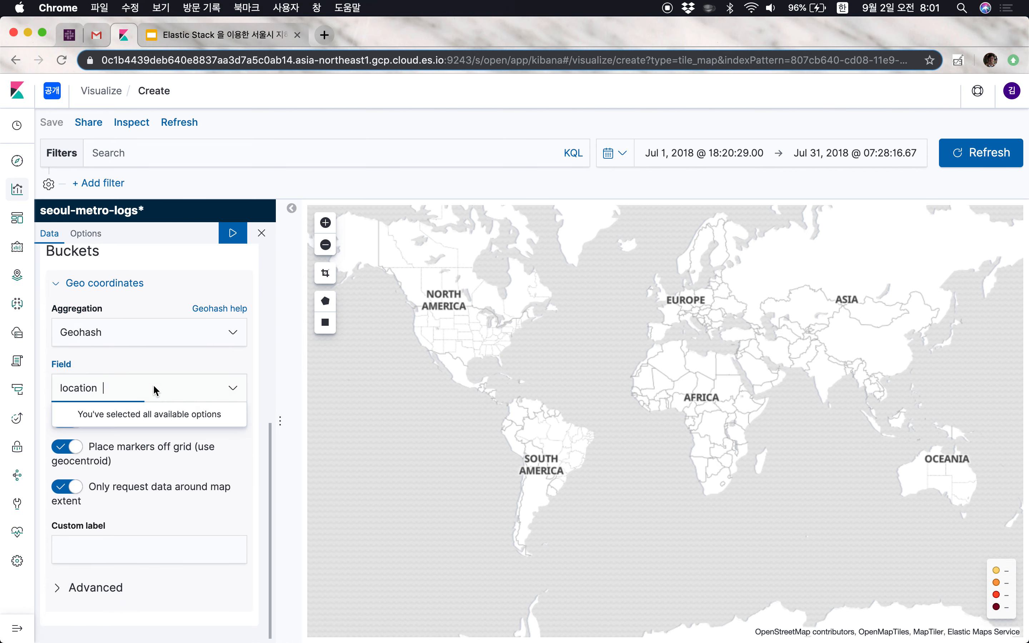
click(162, 362)
click(233, 236)
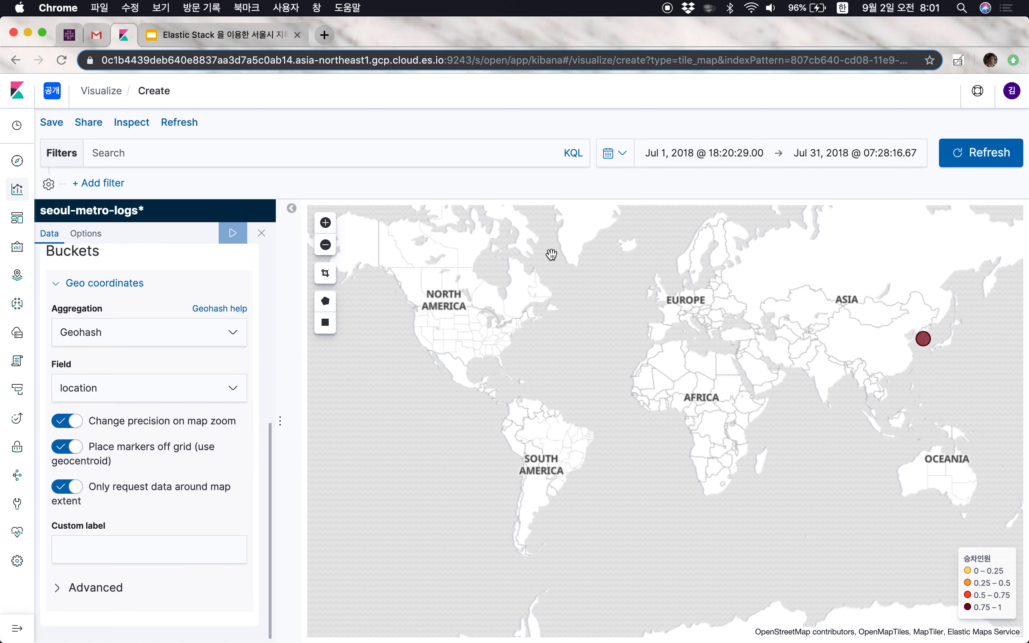
- Fit the map to the data bounds and zoom in one level on central Seoul
click(327, 275)
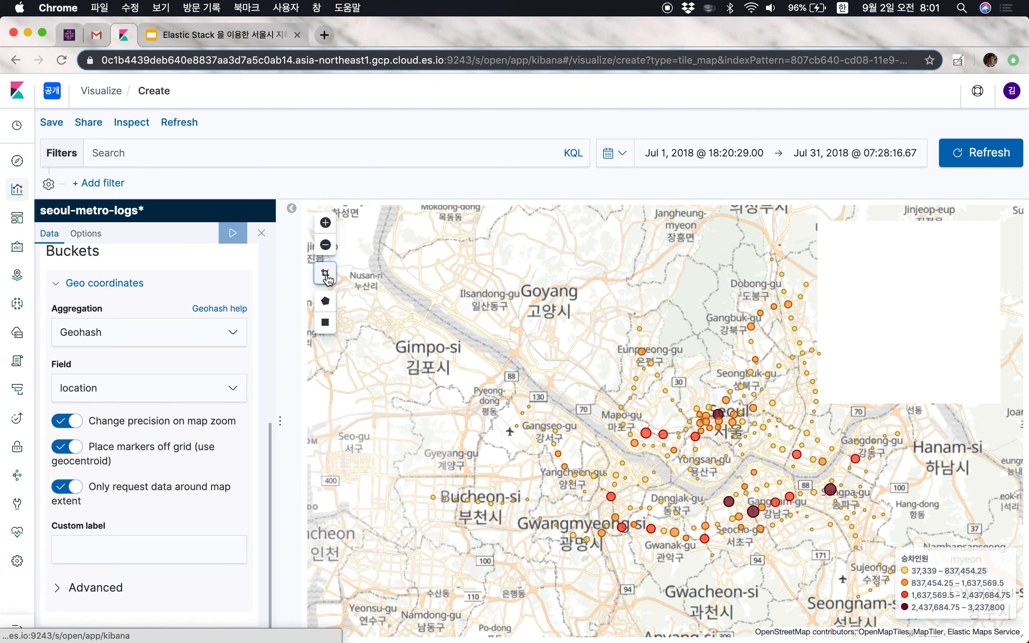
drag(602, 356, 548, 356)
click(325, 223)
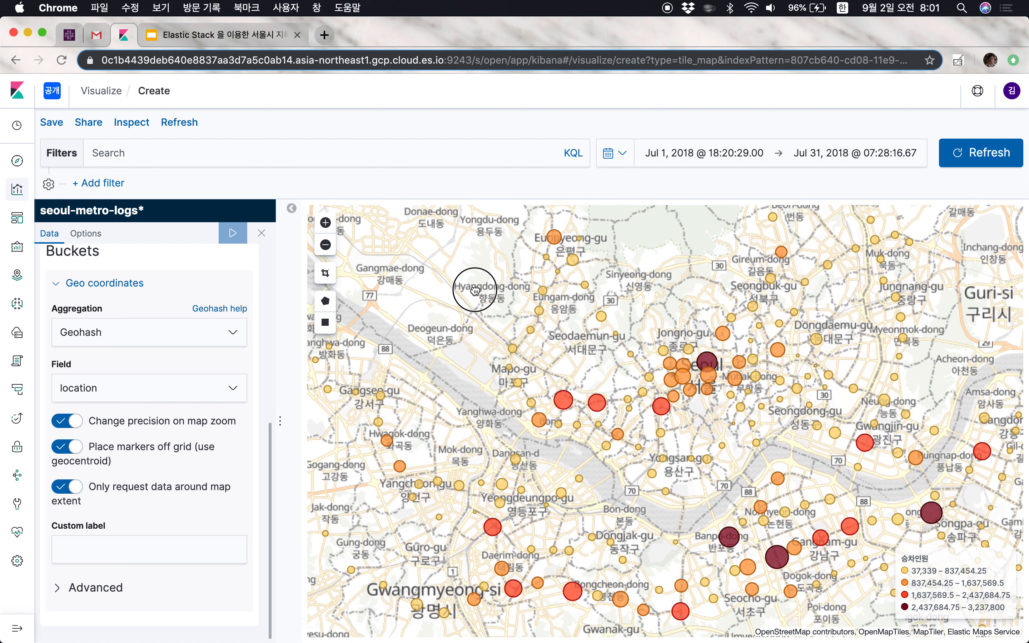
drag(475, 290, 456, 273)
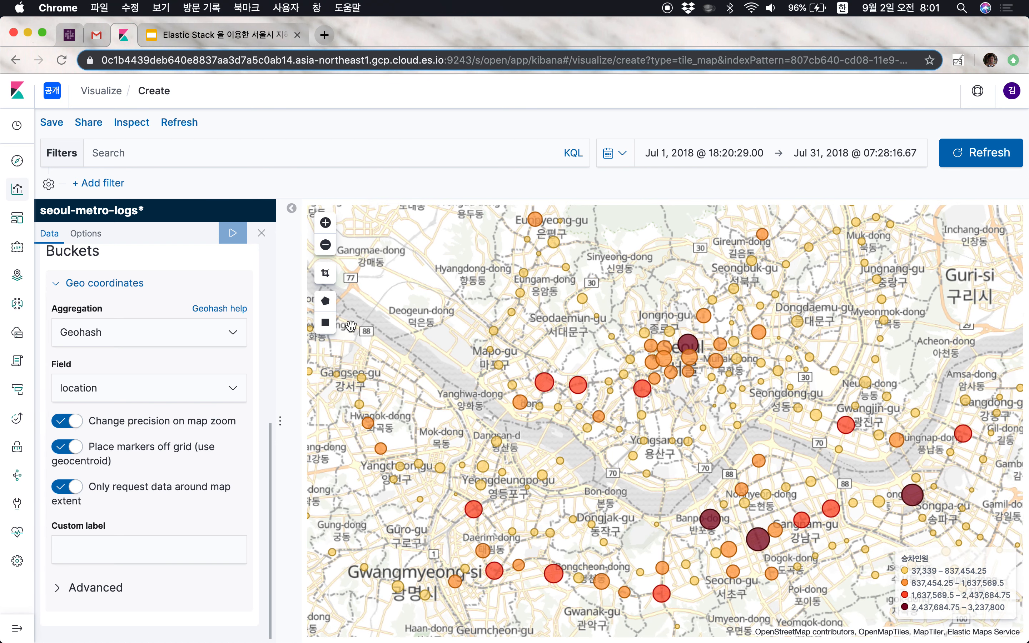
- Turn off Desaturate tiles in the map options and apply the change
click(85, 233)
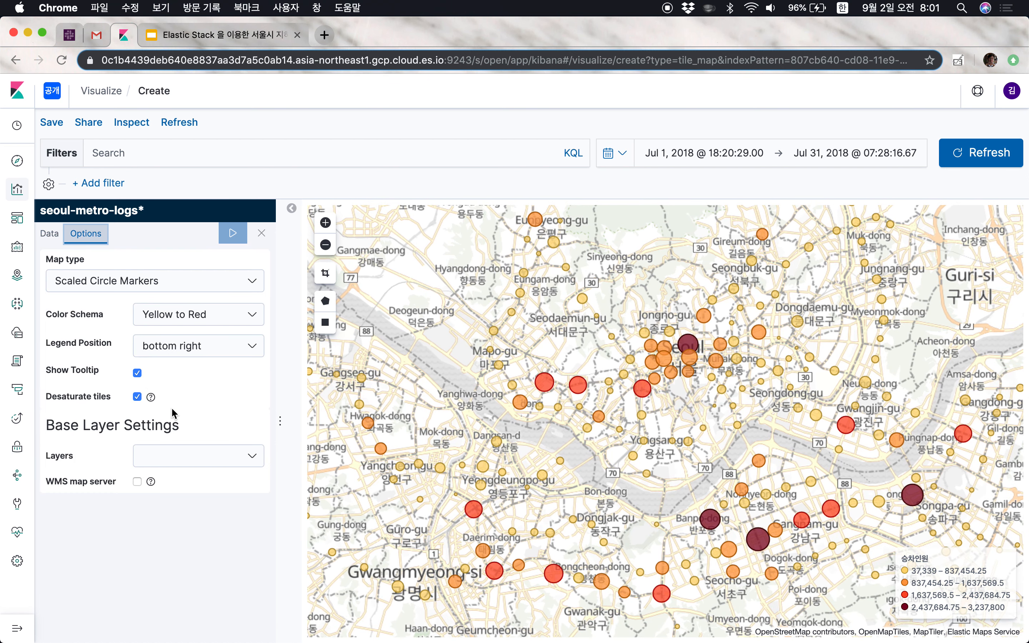
click(136, 396)
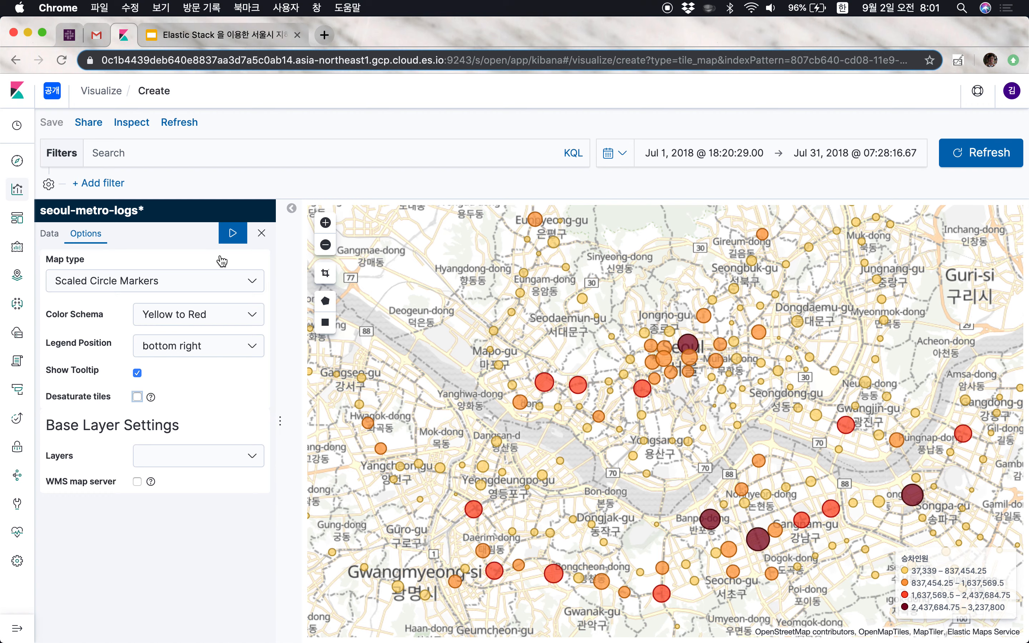
click(233, 233)
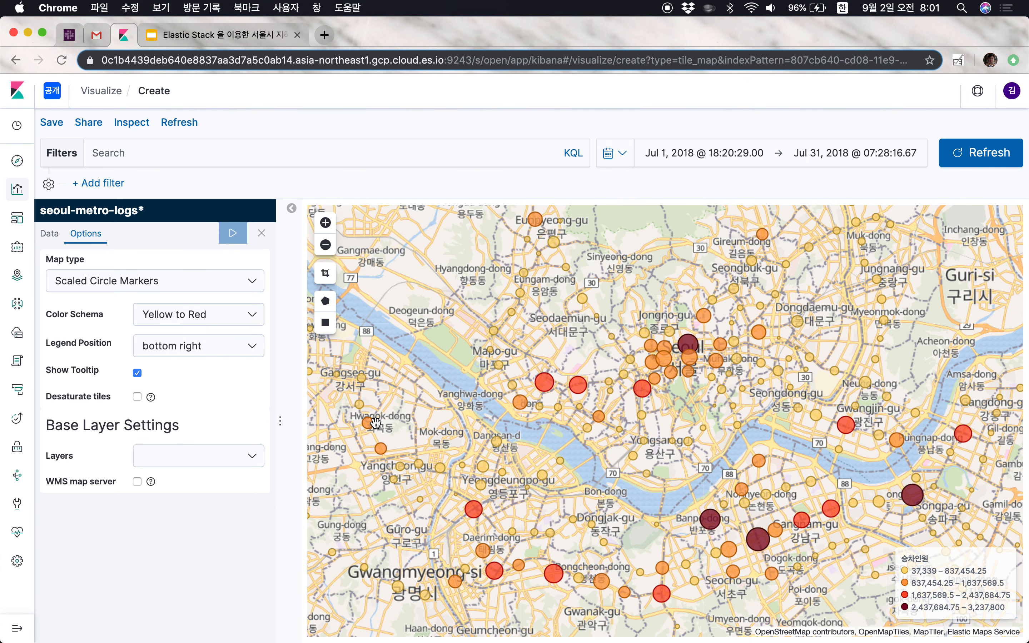
- Try the Shaded Circle Markers map type and the Shaded Geohash Grid map type, applying each to the map
click(253, 285)
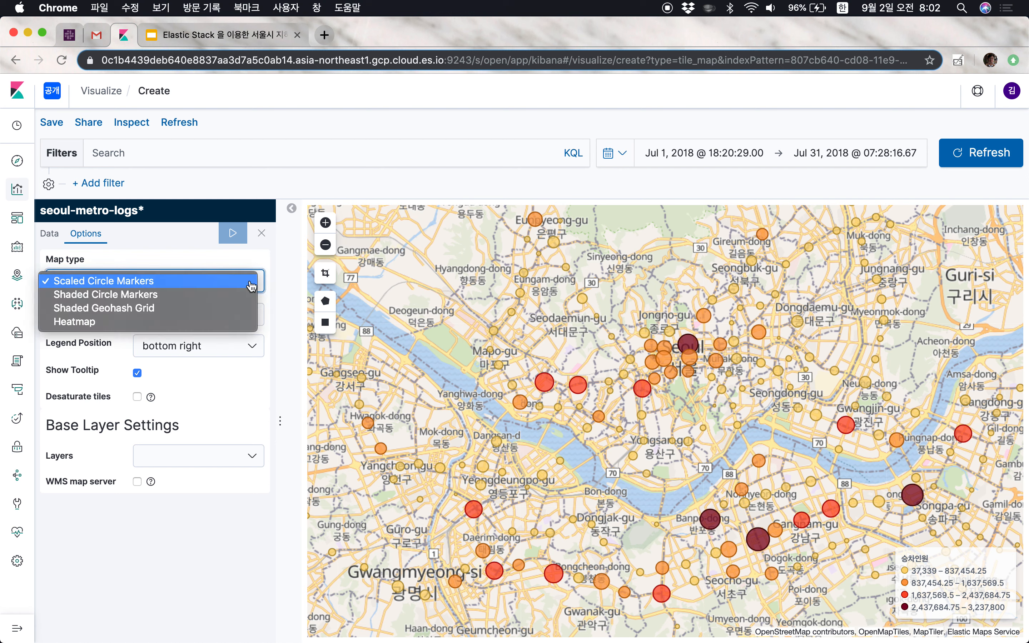
click(173, 299)
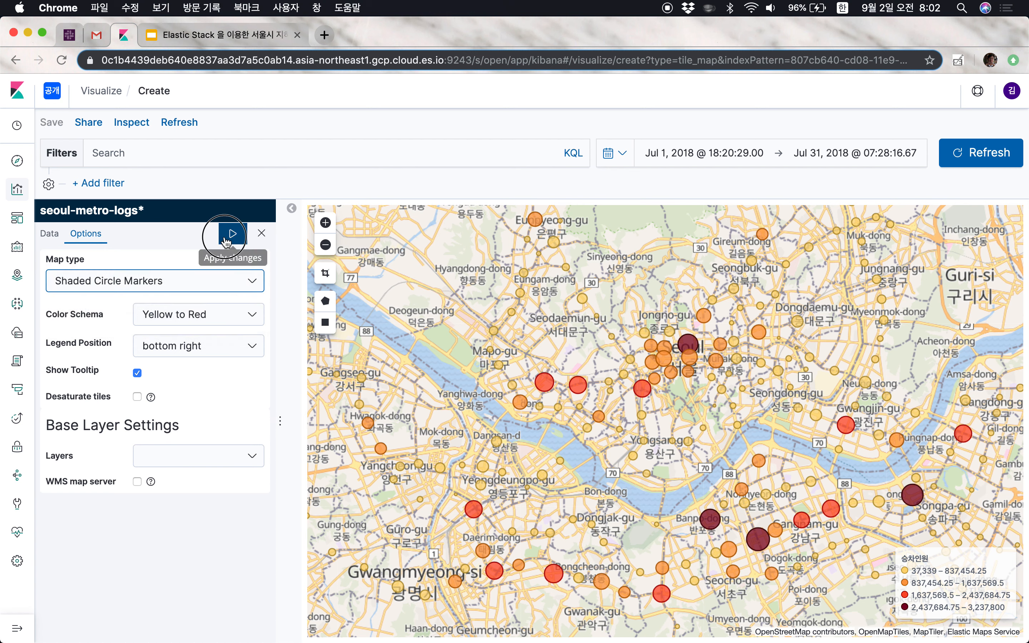
click(226, 239)
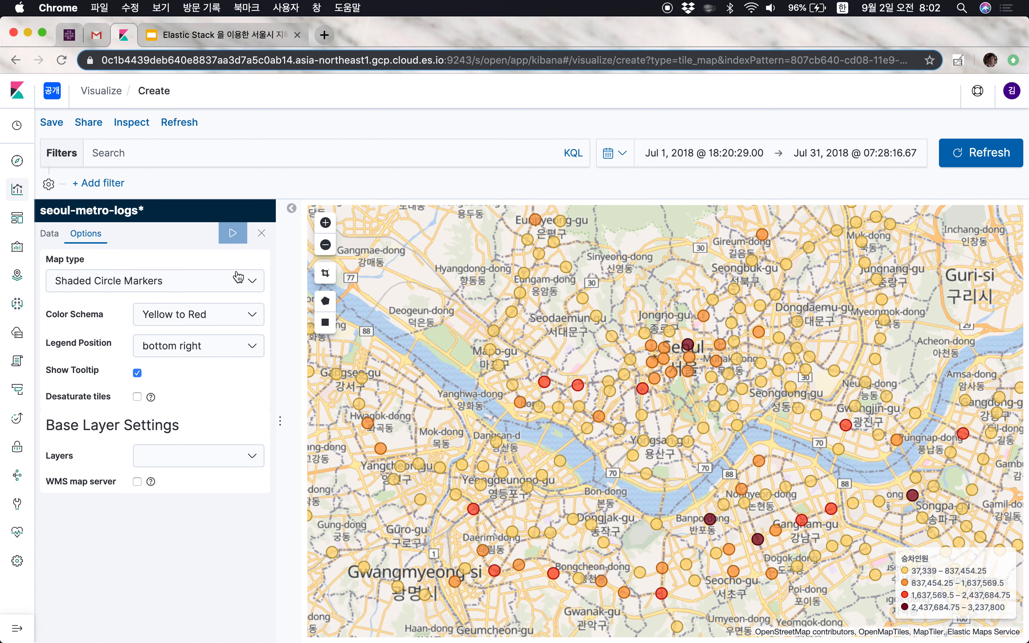
click(222, 281)
click(216, 299)
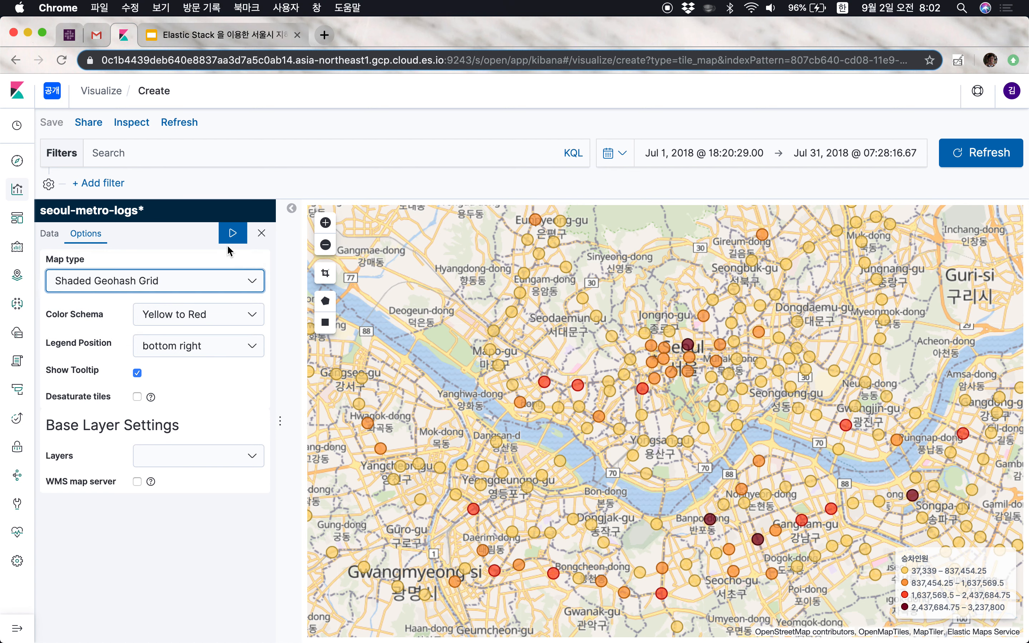
click(229, 234)
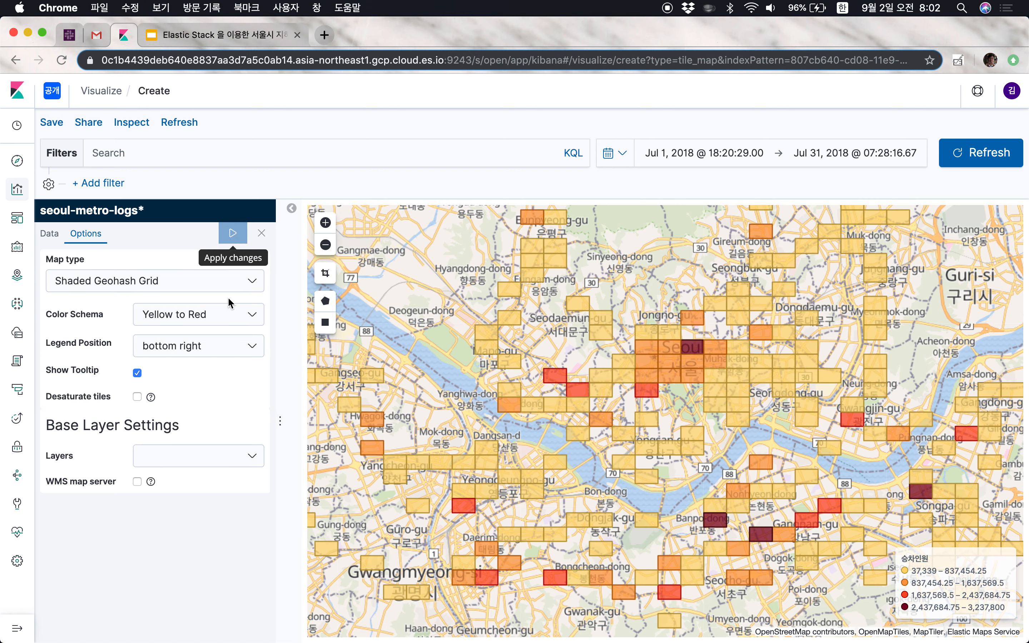
- Try the Heatmap map type on the map, and restore the Scaled Circle Markers type
click(215, 288)
click(215, 294)
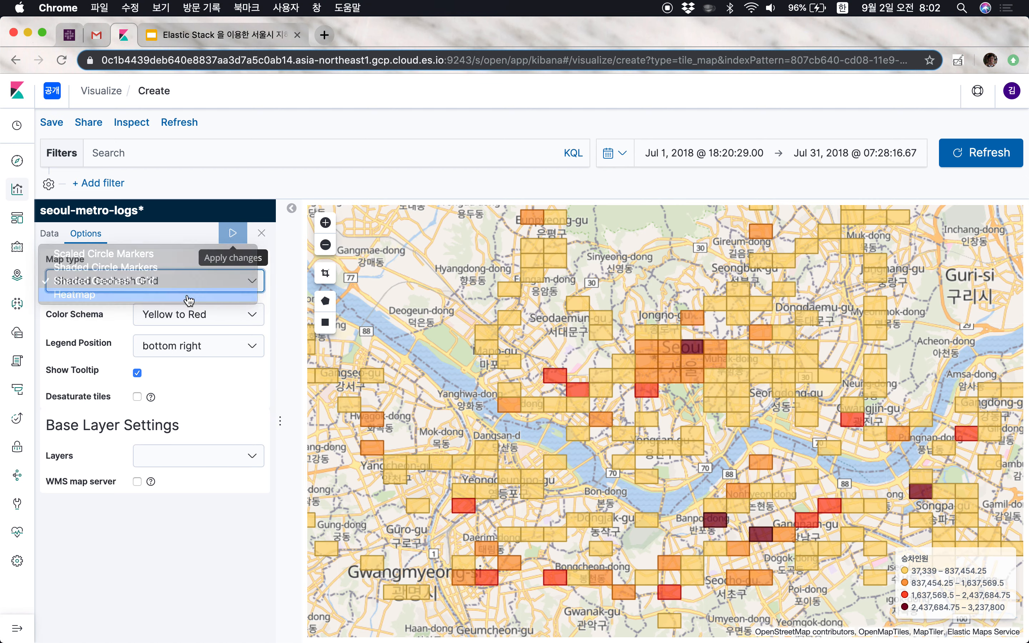
click(235, 231)
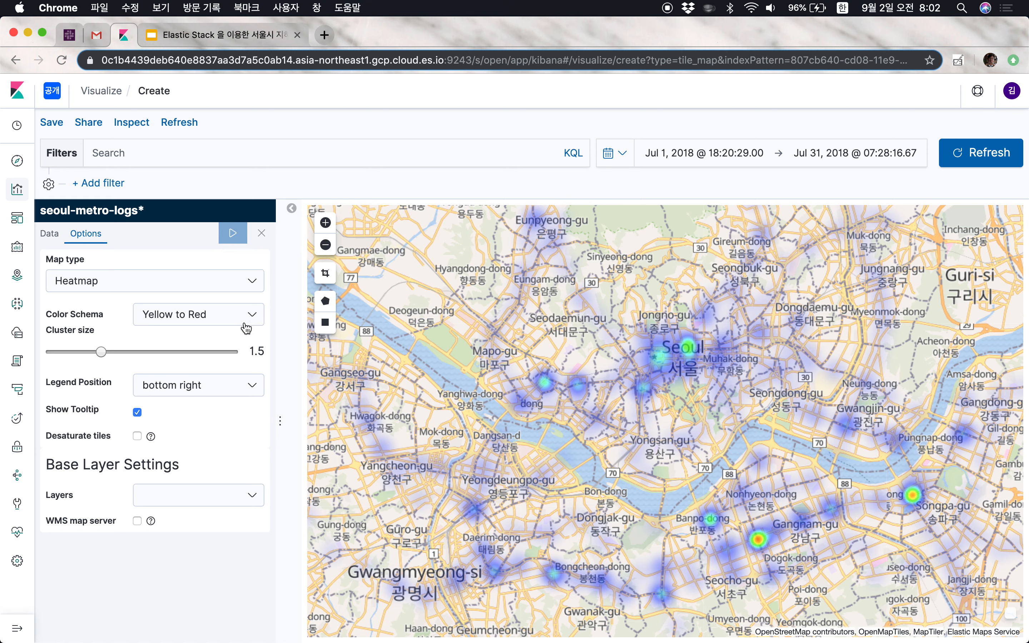
click(241, 282)
click(191, 240)
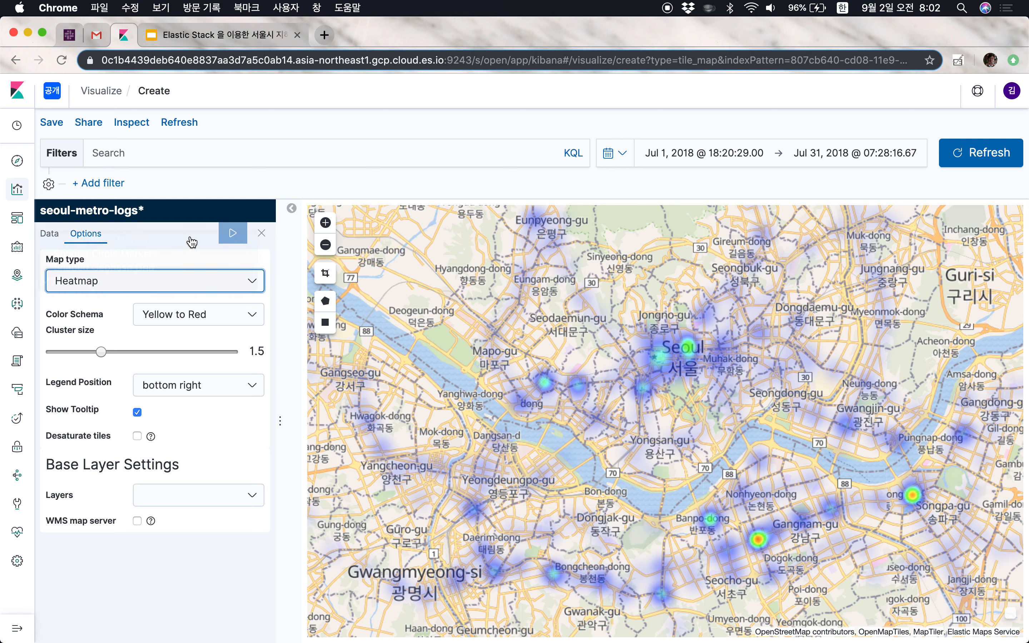
click(232, 232)
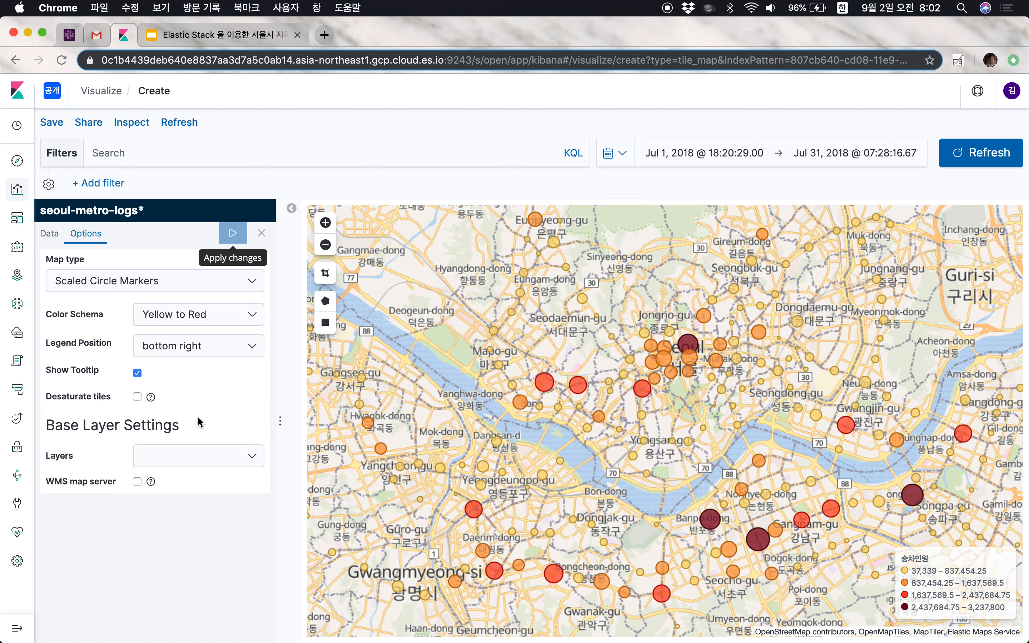
- Set the map's color schema to Blues and turn on Desaturate tiles, applying each change
click(199, 319)
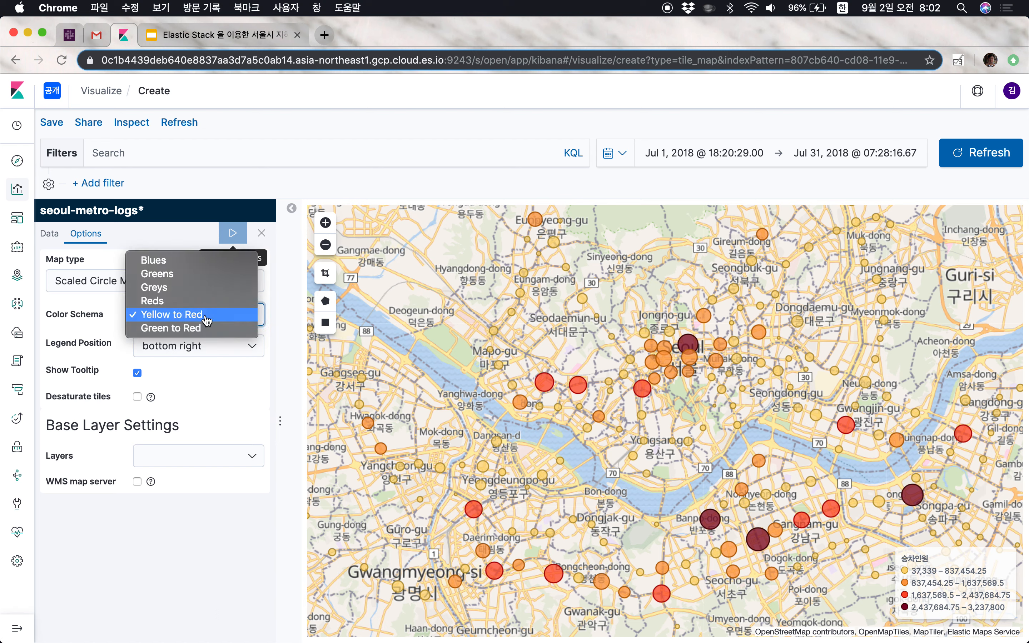
click(203, 261)
click(230, 235)
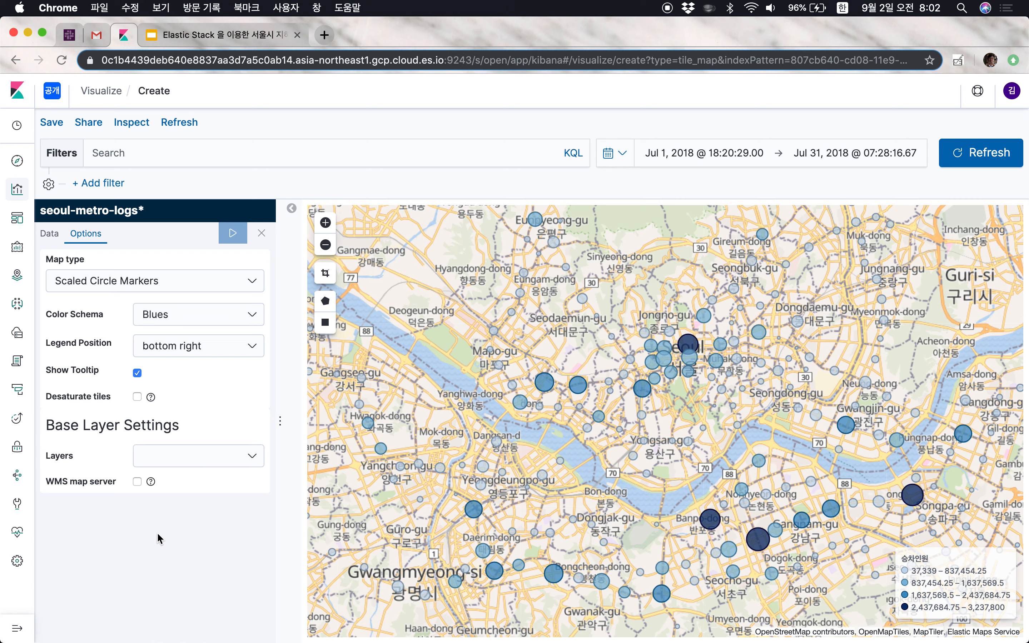
click(136, 397)
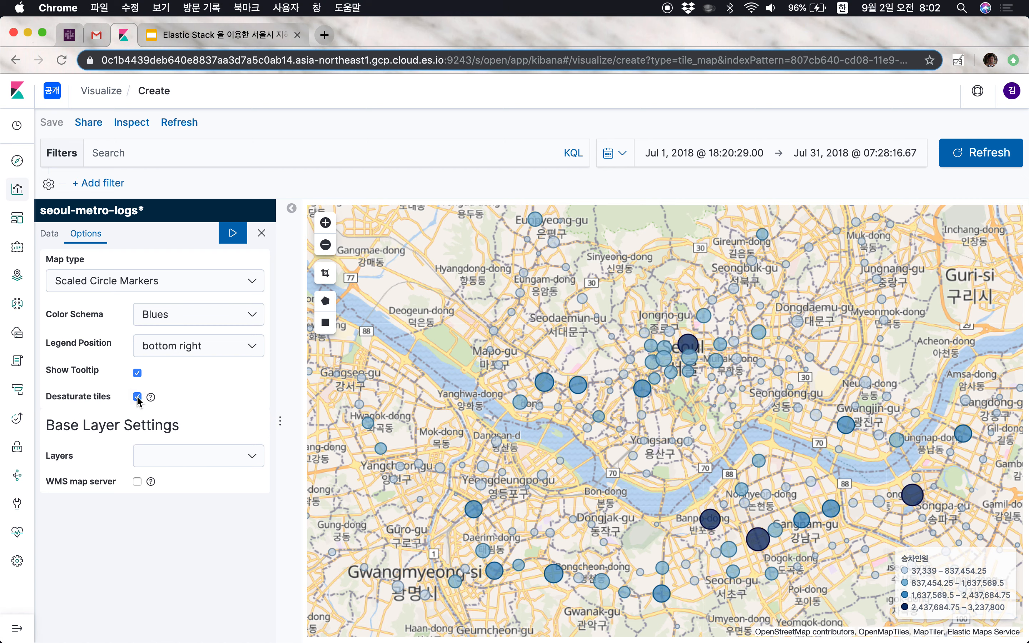
click(232, 233)
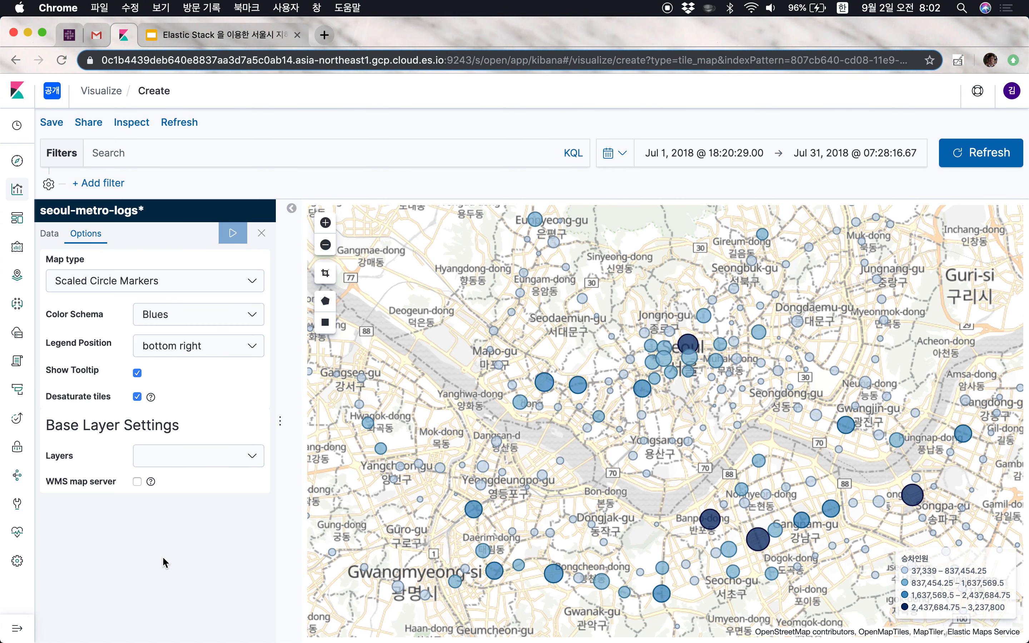
- Set the base layer to road_map, apply the change, and return to the map's data settings
click(235, 458)
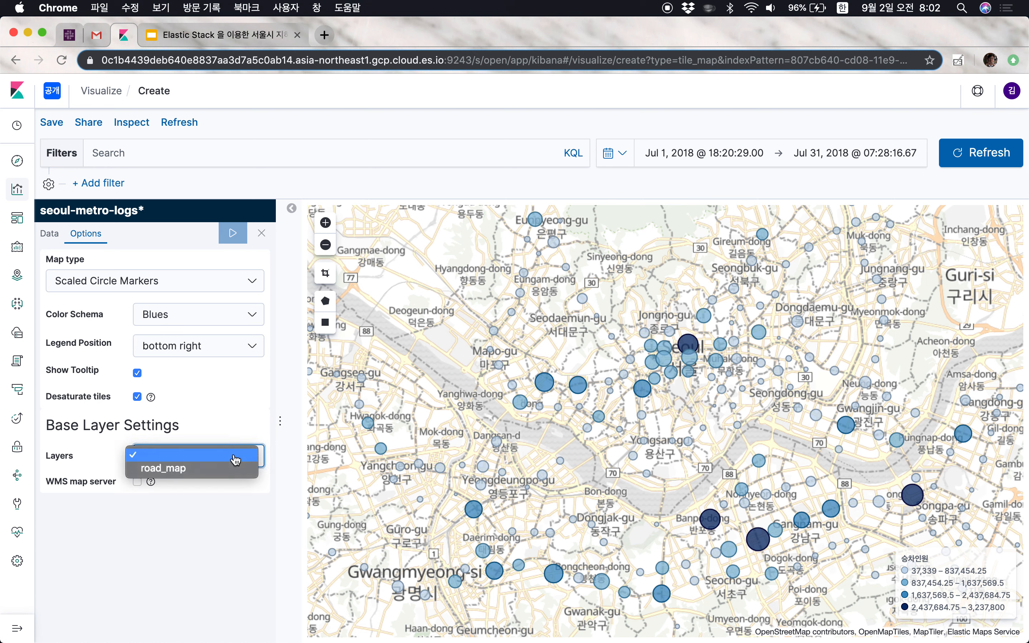
click(183, 582)
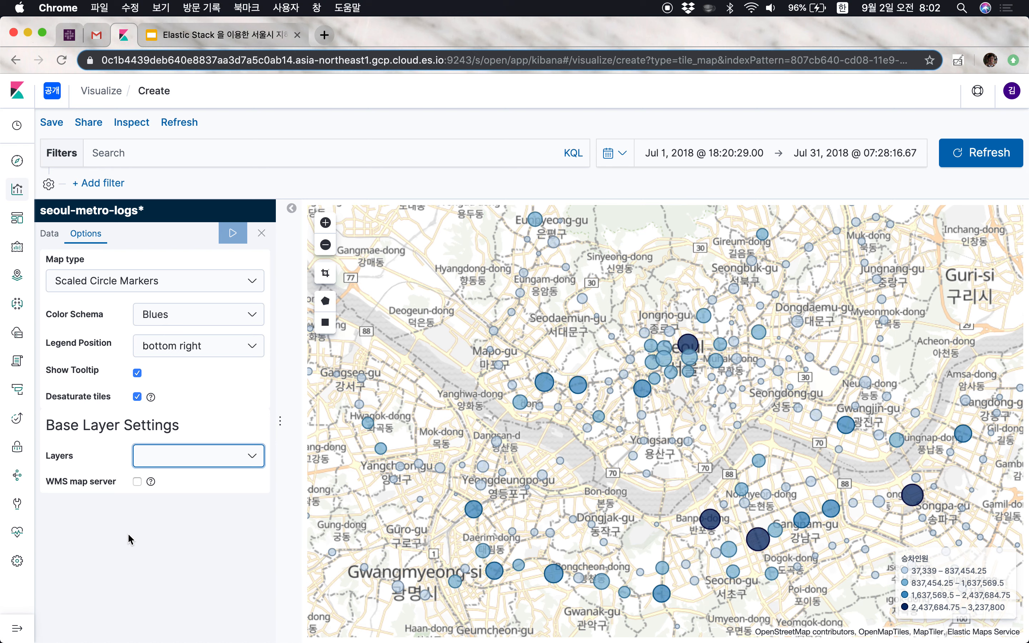
click(195, 460)
click(195, 466)
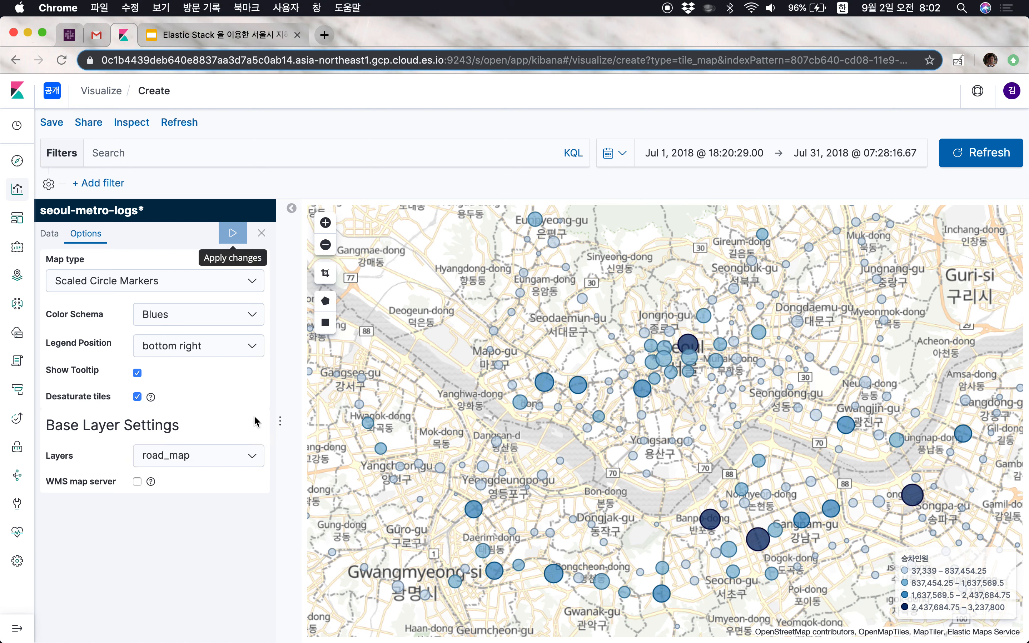
click(253, 455)
click(224, 532)
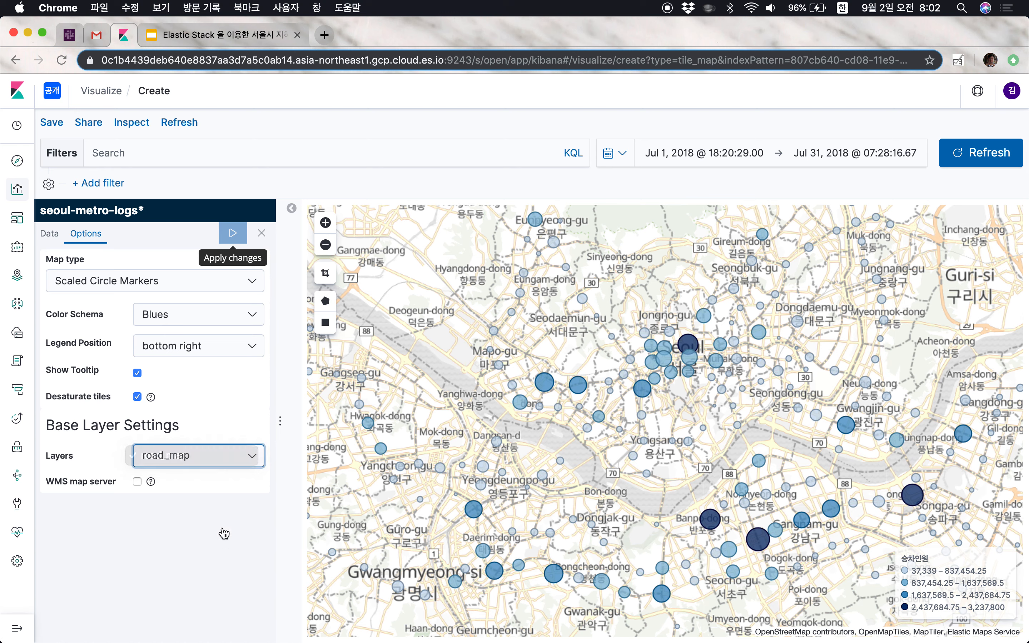
click(47, 234)
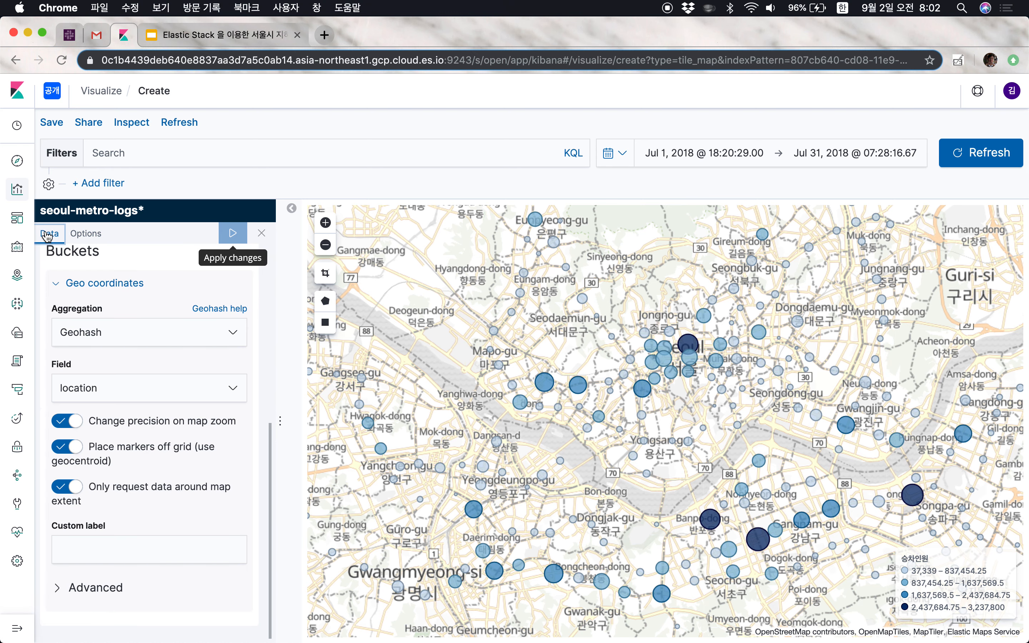
- Save the visualization with the title "seoul-metro: 승차인원 위치"
click(52, 122)
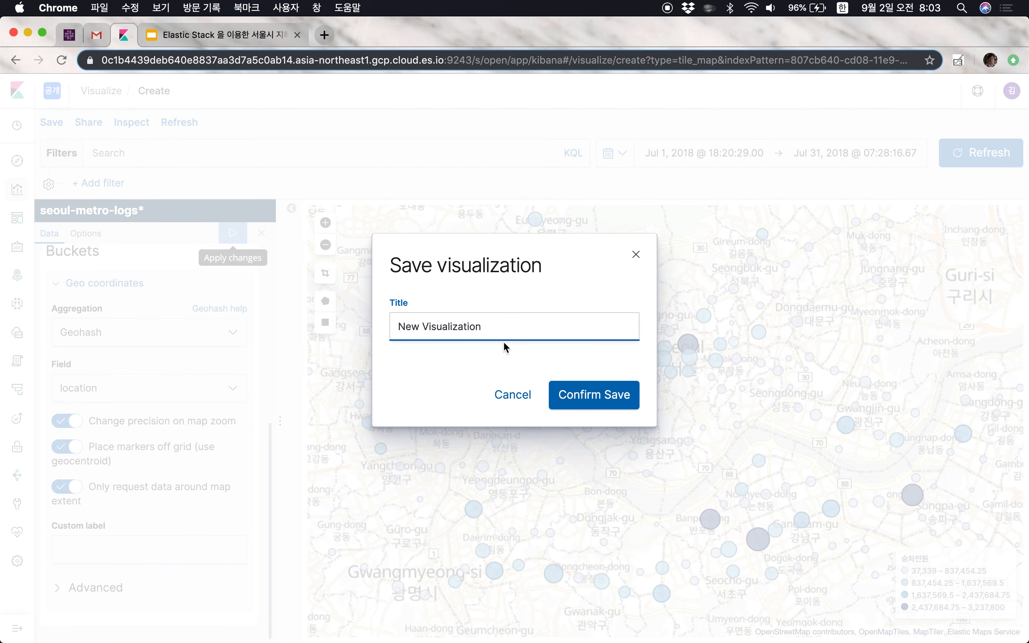
key(super+a)
text(ㄴ대ㅕ)
key(BackSpace)
key(BackSpace)
key(BackSpace)
text(seo)
text(ul-metro: d)
key(BackSpace)
key(ctrl+space)
text(ㅇ)
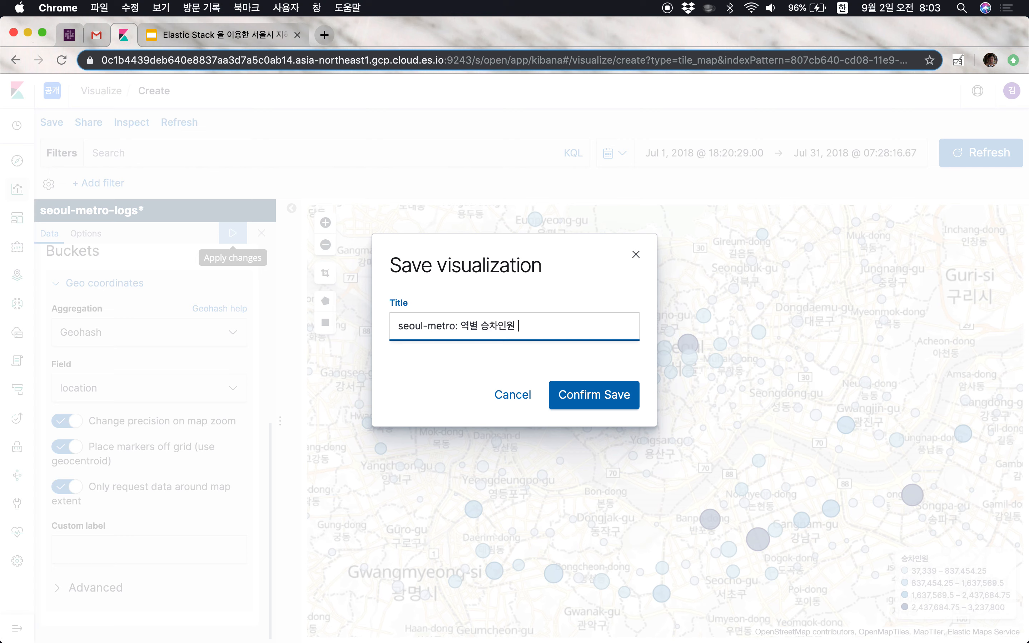
key(Return)
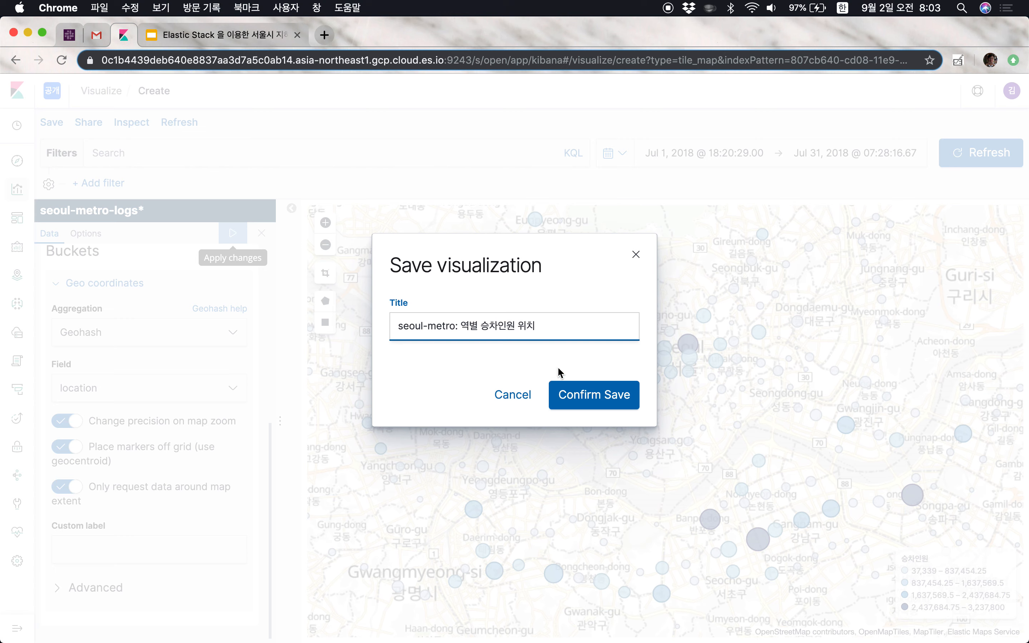
key(BackSpace)
key(BackSpace)
key(BackSpace)
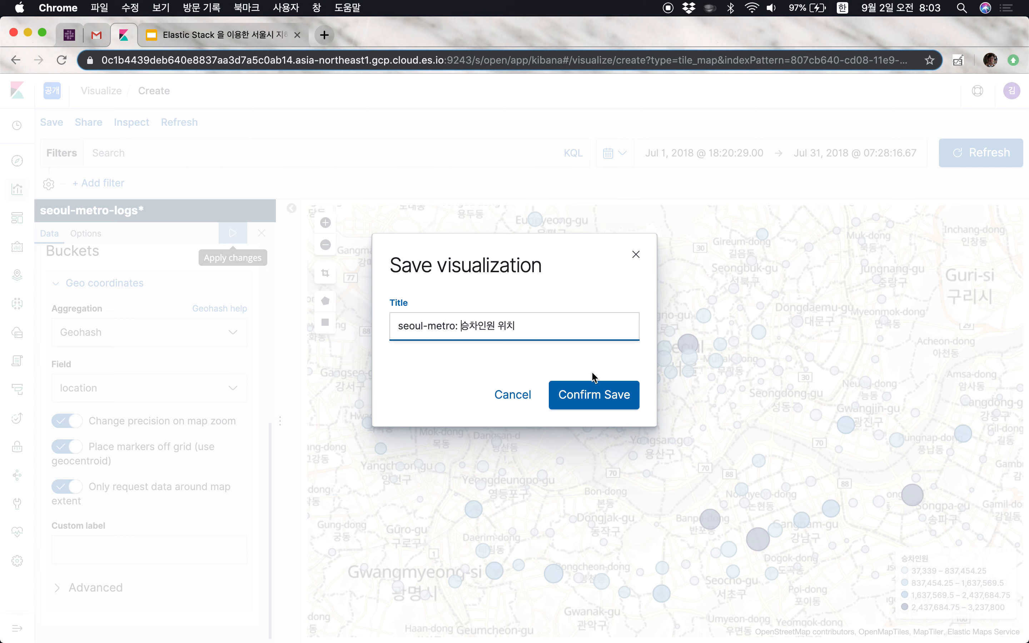
click(593, 398)
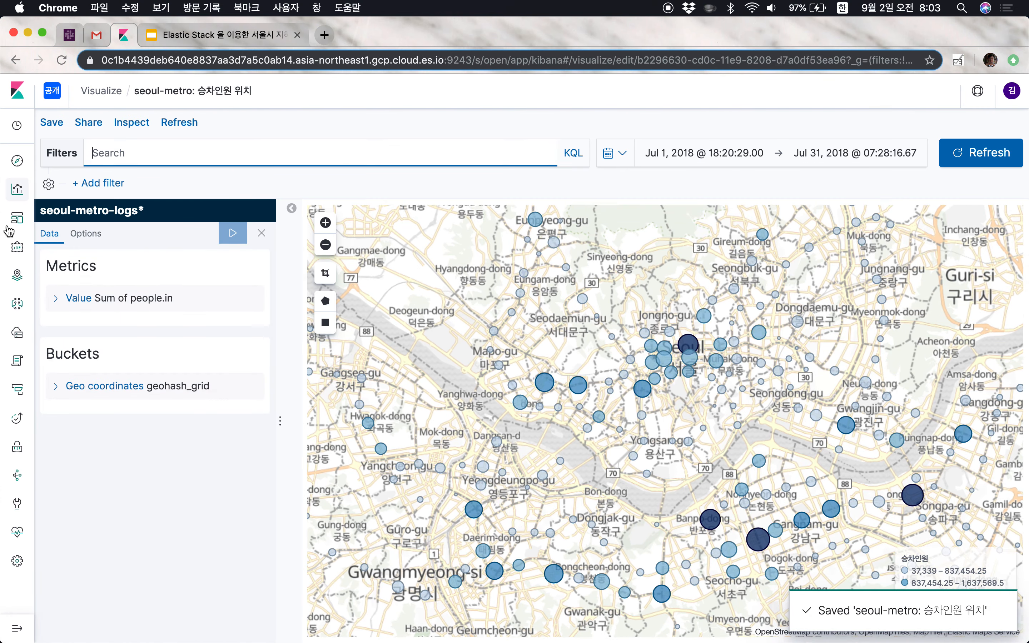
- Open the "seoul-metro: 서울 지하철 대시보드" dashboard for editing and add the "seoul-metro: 승차인원 위치" map to it
click(9, 229)
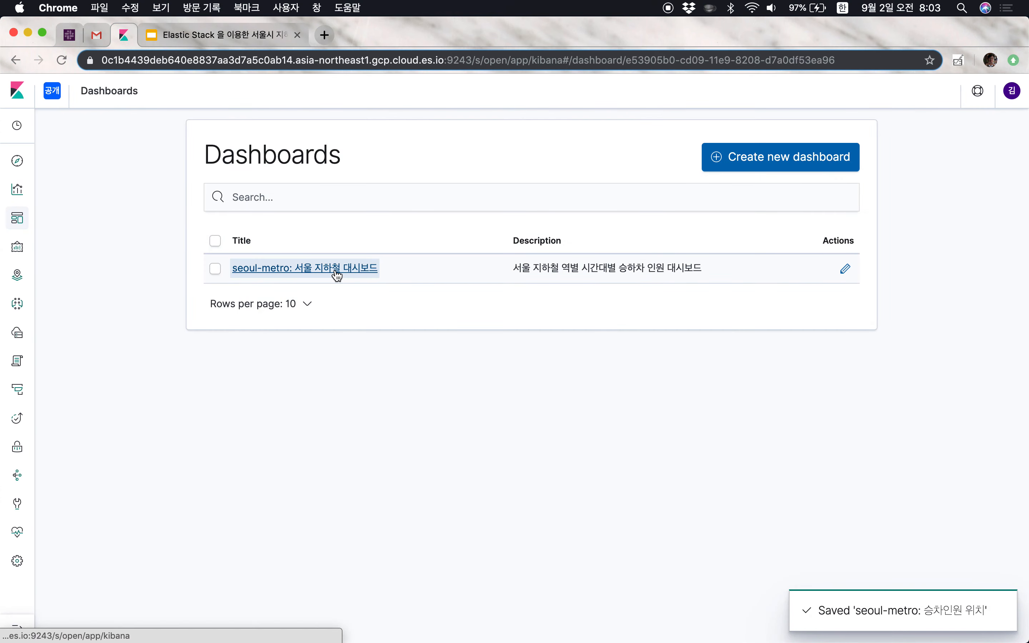
click(334, 269)
click(191, 123)
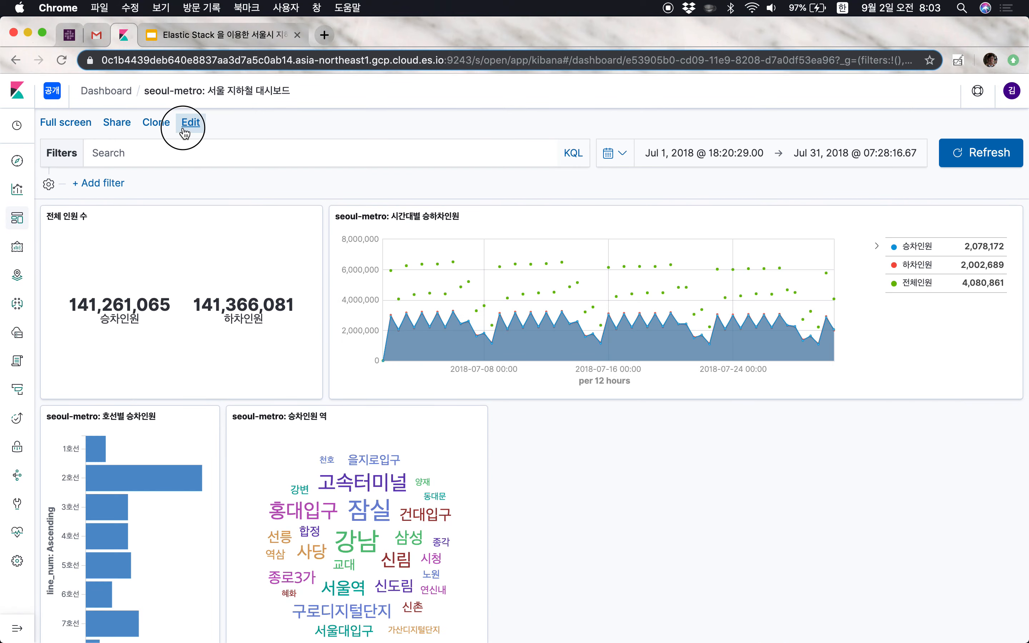
click(129, 122)
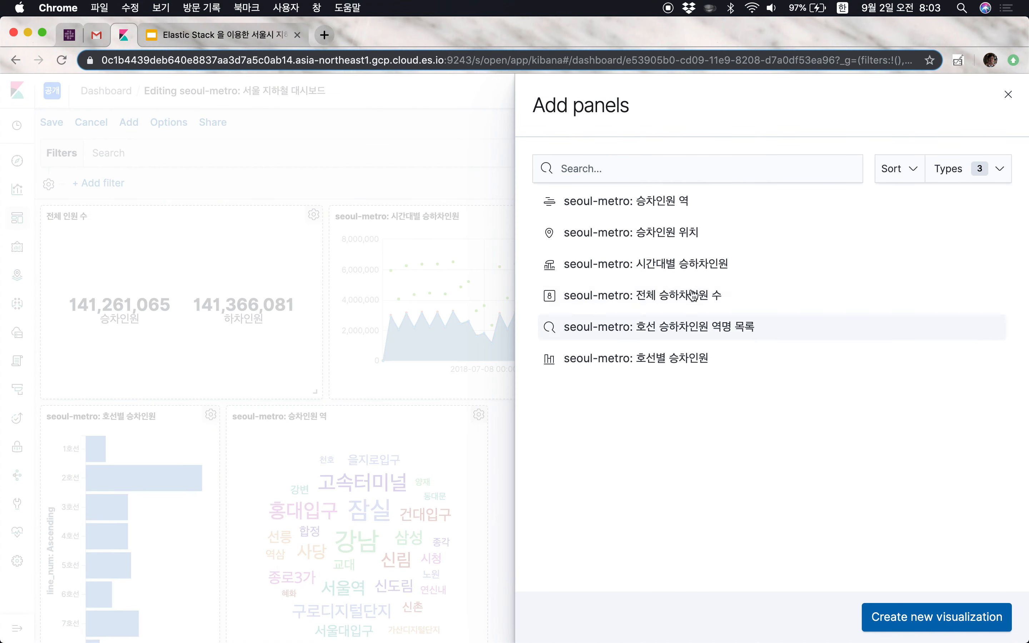
click(629, 232)
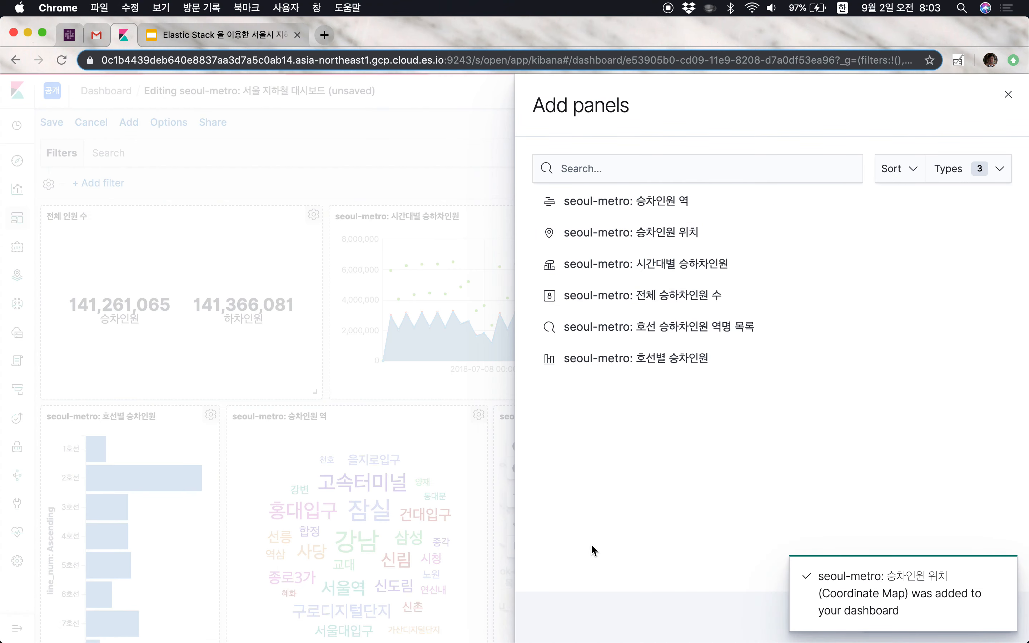
click(492, 393)
- Dismiss the notification and widen the 승차인원 위치 map panel to the dashboard's right edge
scroll(723, 489, down, 2)
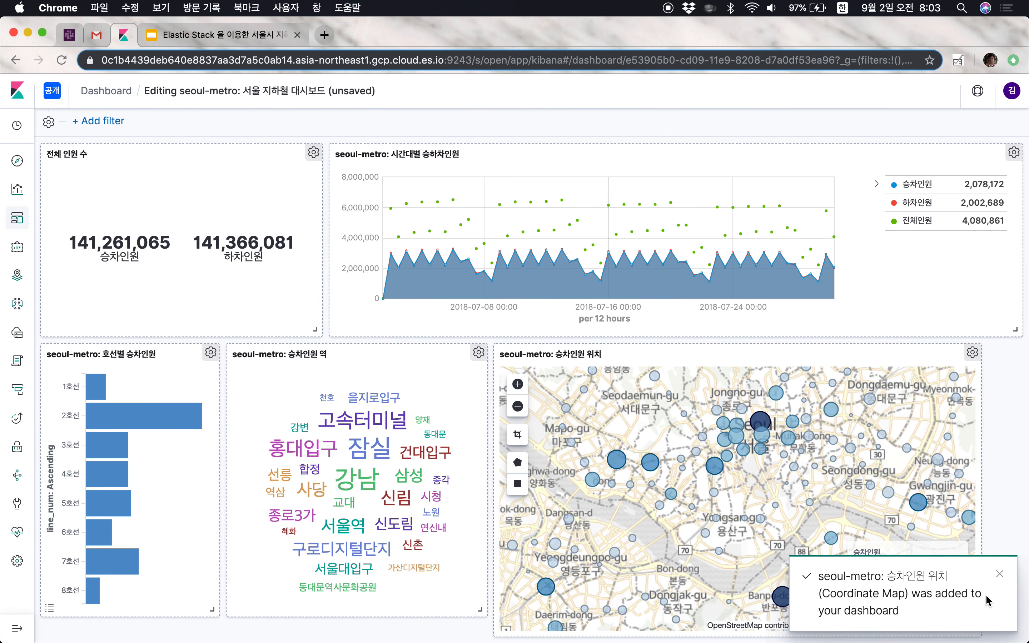
click(1000, 574)
scroll(973, 628, down, 1)
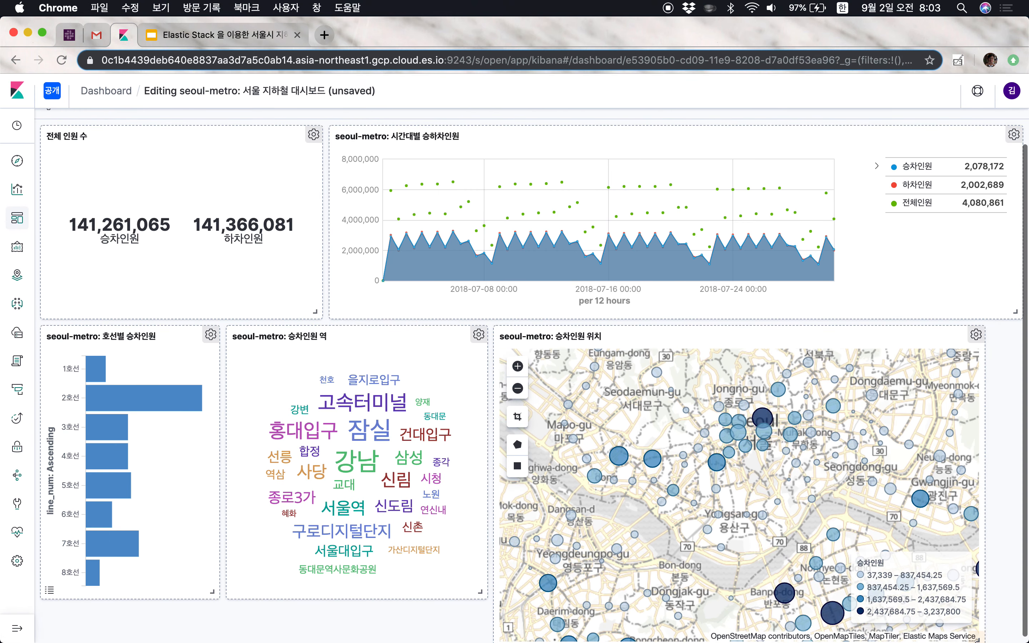
drag(982, 638, 1015, 631)
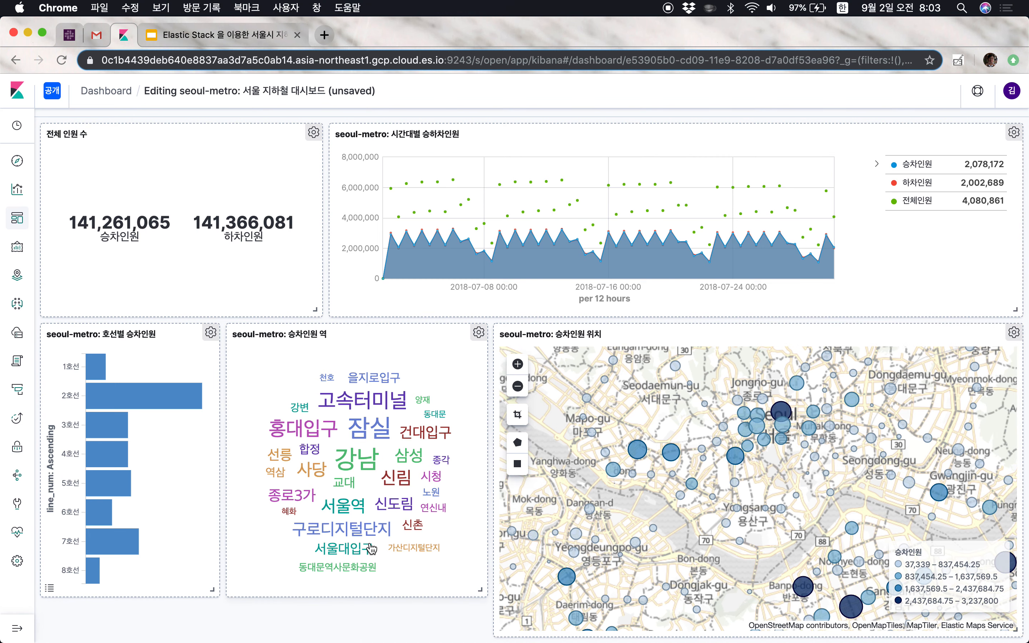
- Shorten the 호선별 승차인원 bar chart and swap its place with the 승차인원 역 word cloud
drag(212, 590, 210, 482)
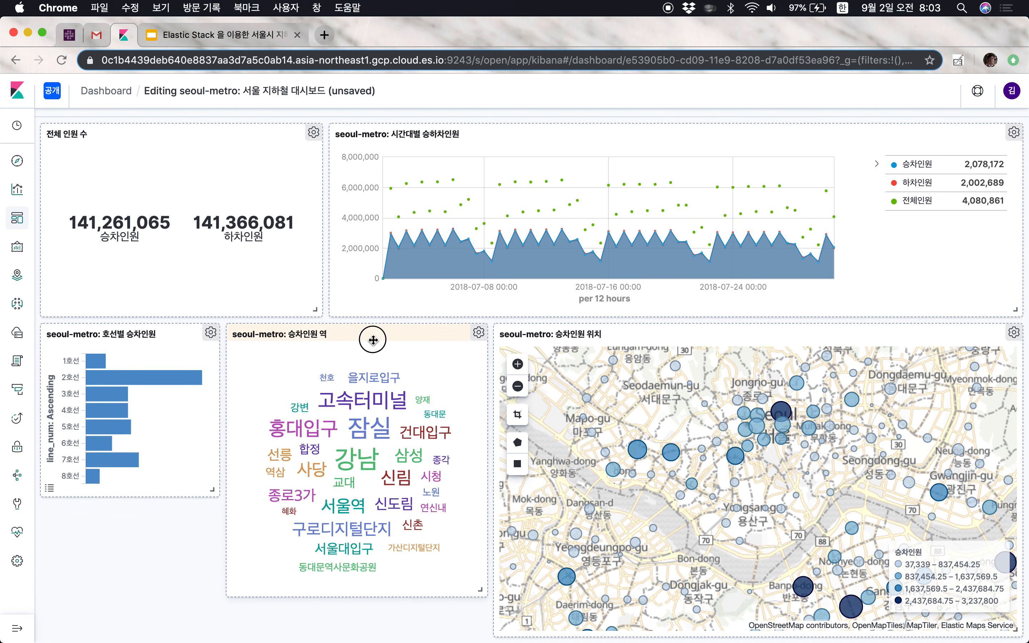
drag(374, 336, 187, 338)
drag(169, 611, 432, 341)
- Extend the word cloud down to the map's bottom edge and fit the bar chart into the space between word cloud and map
drag(290, 590, 273, 629)
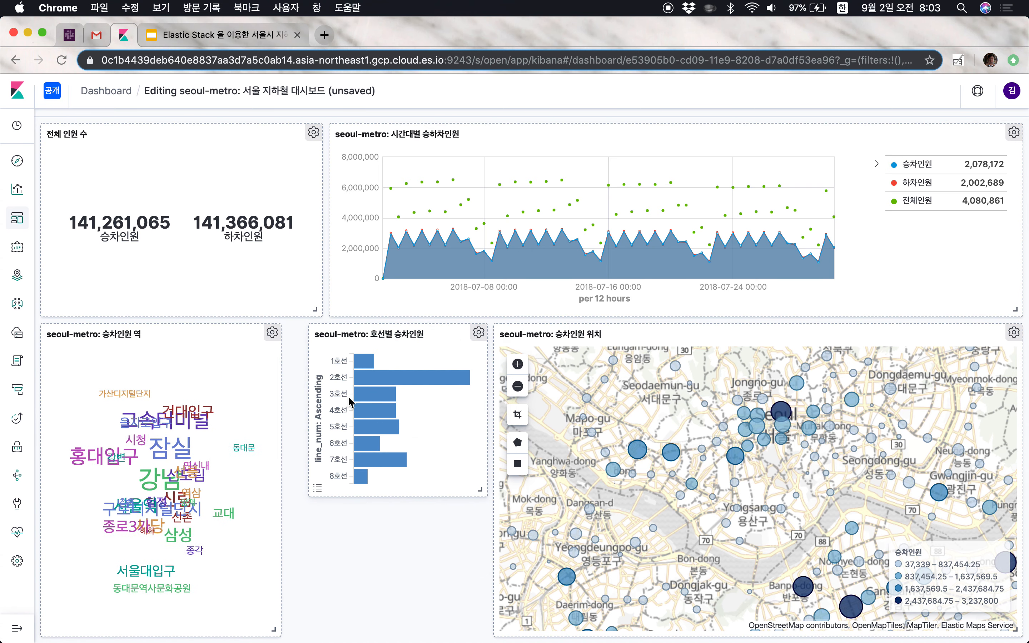
drag(385, 336, 365, 337)
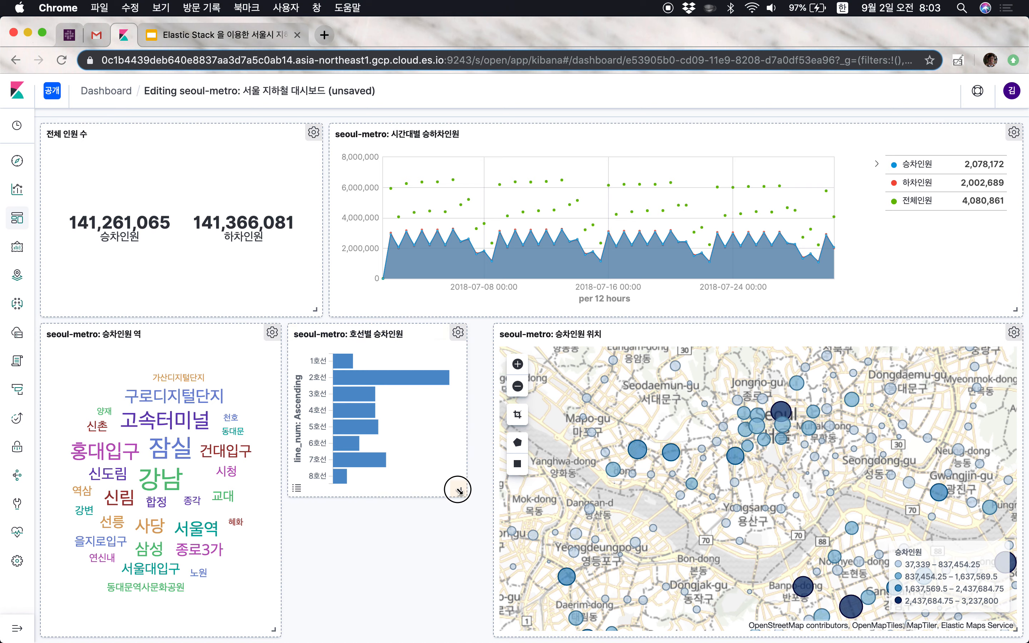
drag(459, 491, 484, 467)
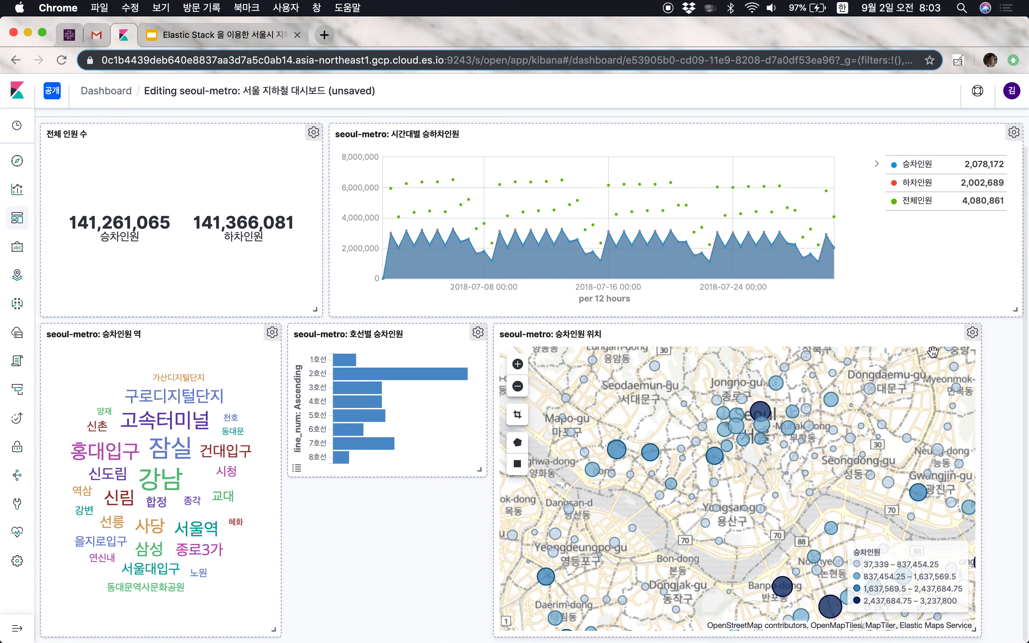
- Move the 승차인원 위치 map to the dashboard's right edge and widen the 호선별 승차인원 bar chart to meet it
drag(930, 330, 969, 324)
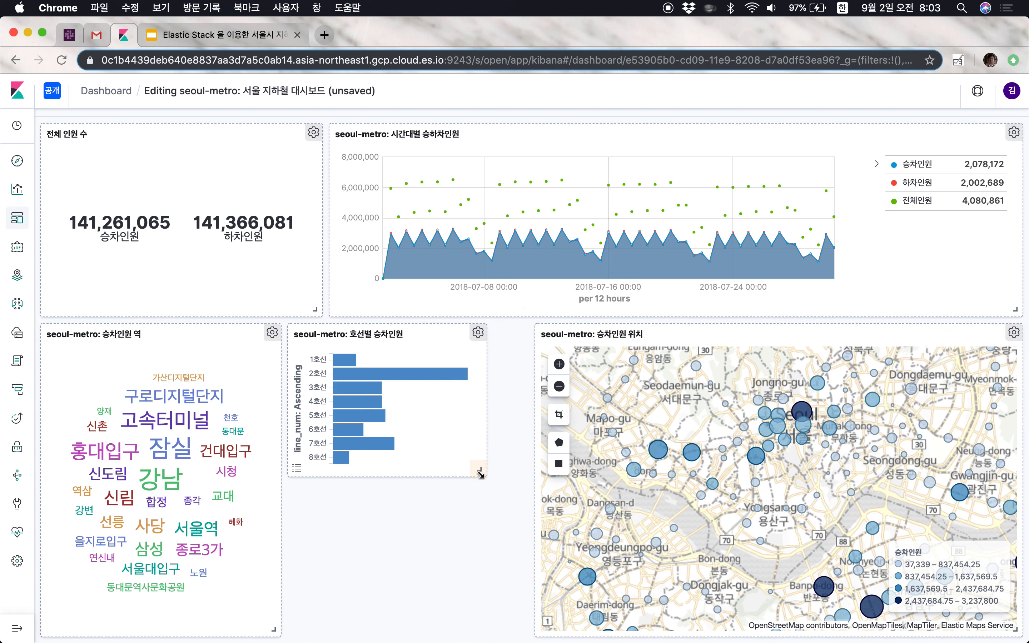
right_click(527, 444)
click(511, 463)
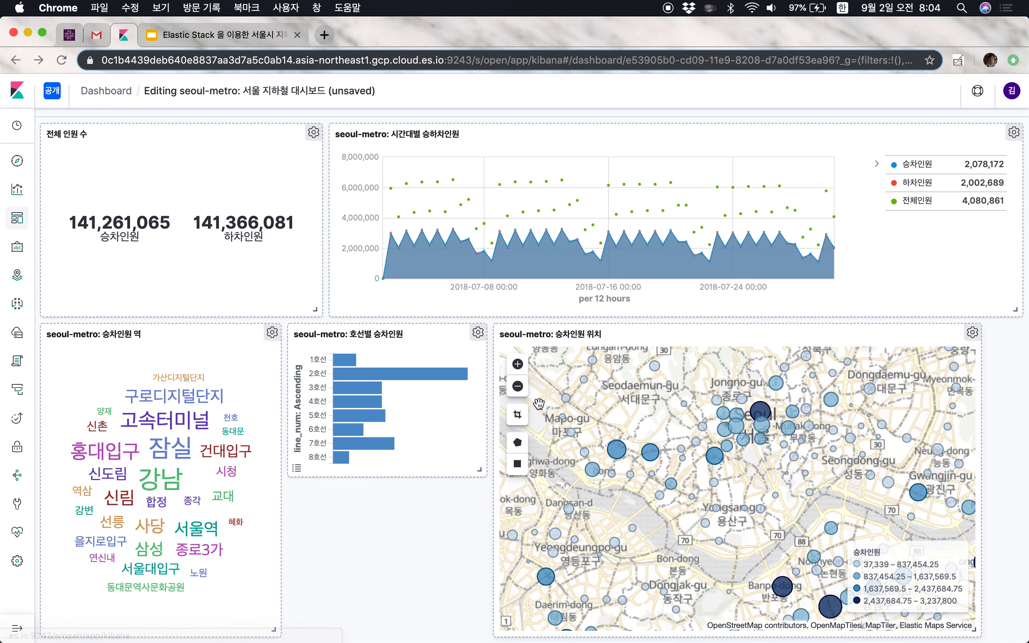
drag(790, 330, 831, 324)
drag(482, 470, 527, 469)
click(459, 516)
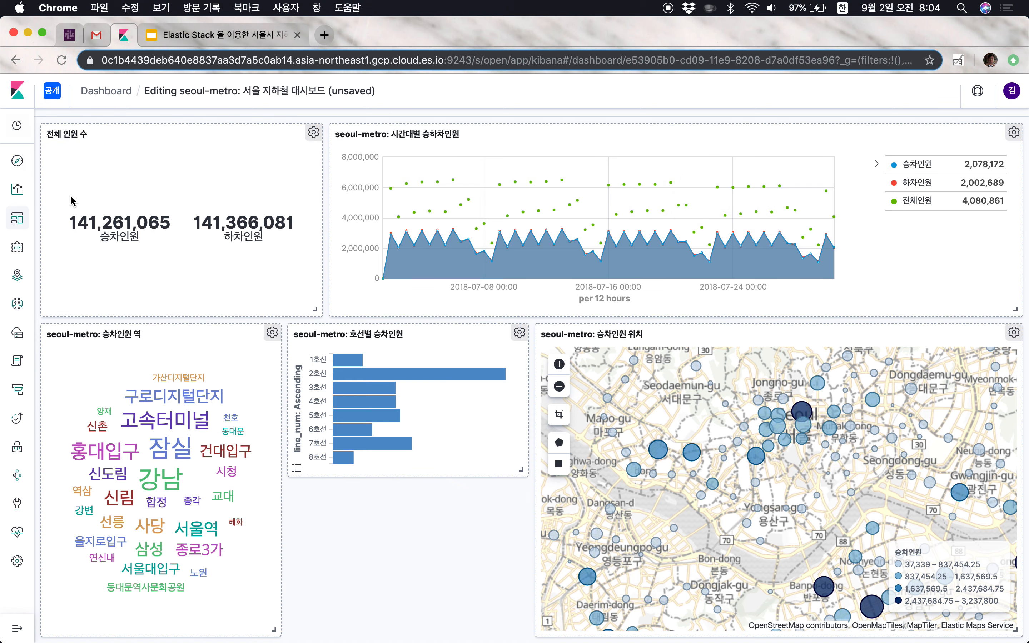
- Save the dashboard under its existing title with Store time with dashboard kept on
scroll(147, 160, up, 4)
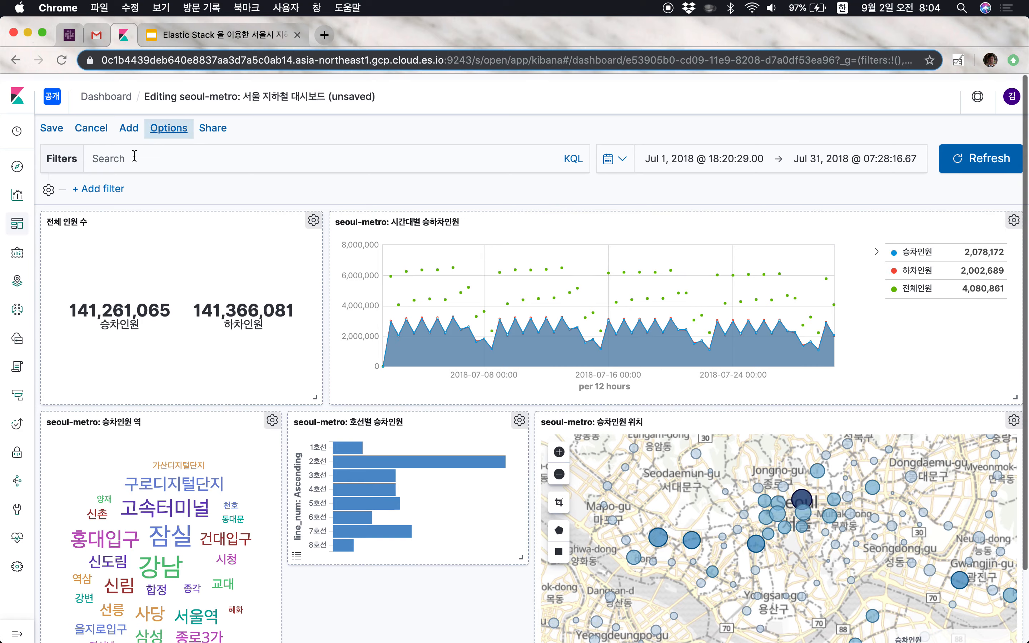
click(56, 122)
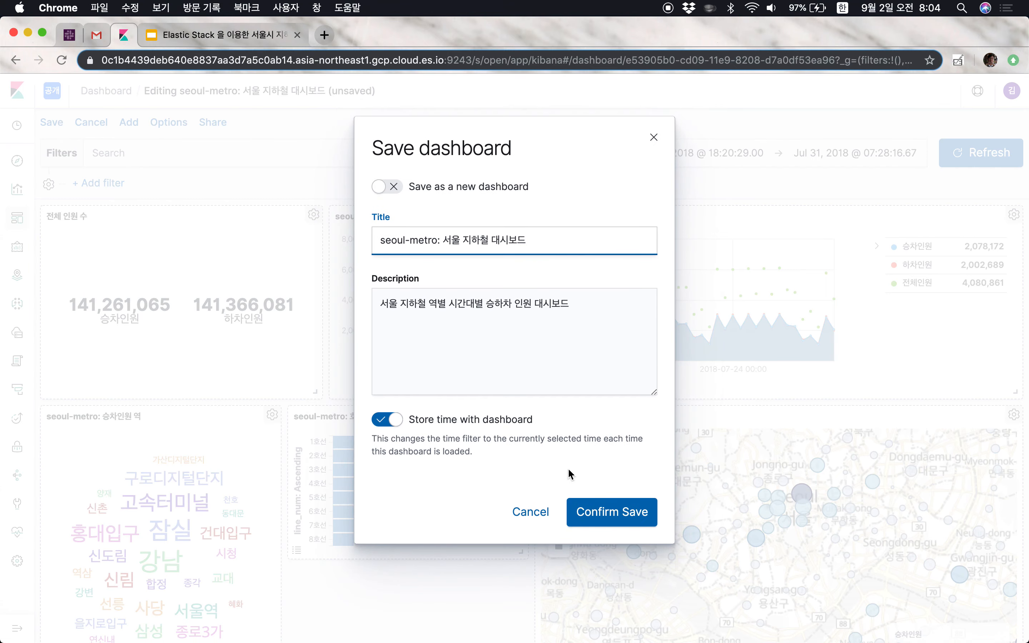
click(612, 516)
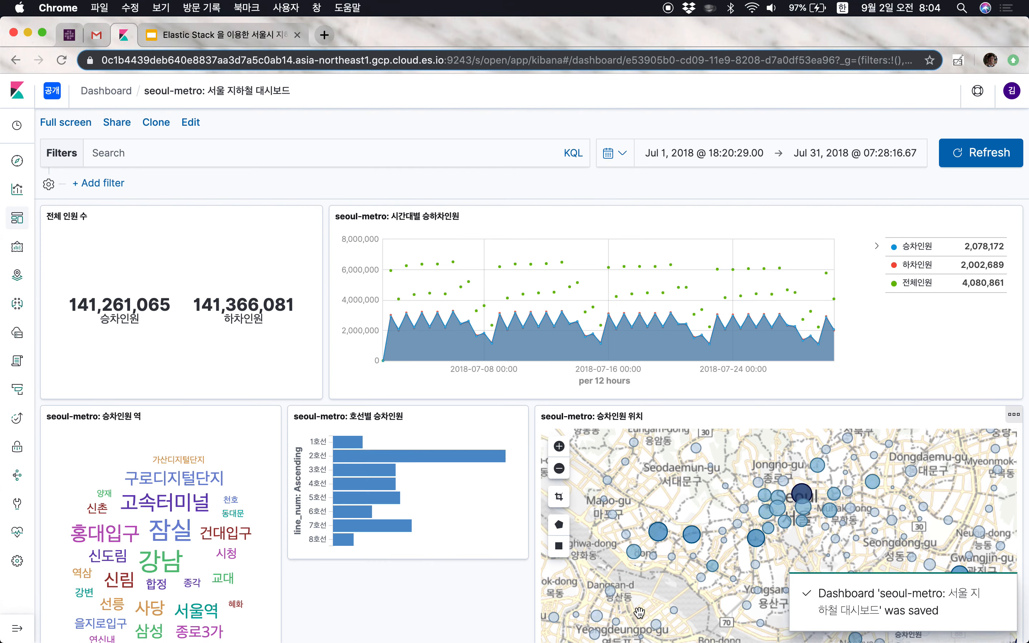
- Start a new Region Map visualization from the seoul-metro-logs* index pattern
scroll(639, 615, down, 3)
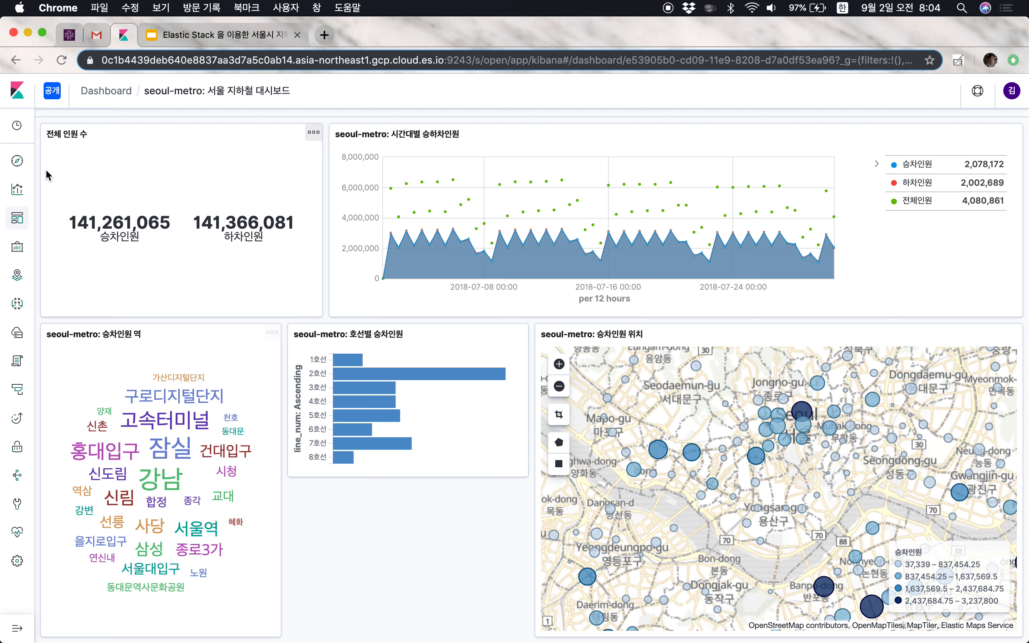
click(18, 193)
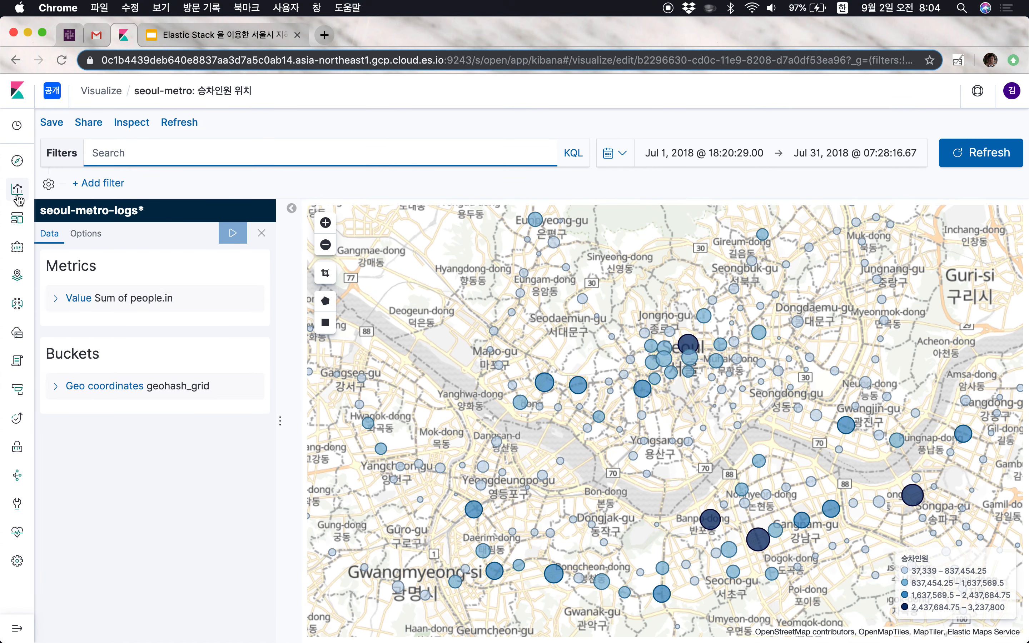
click(17, 194)
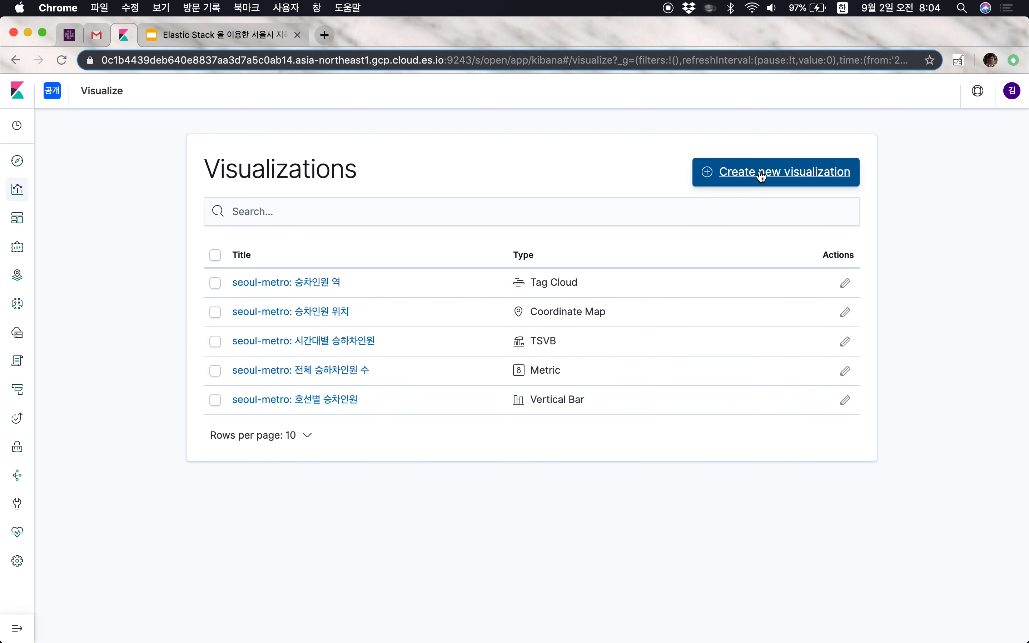
click(707, 172)
scroll(356, 352, down, 2)
scroll(356, 352, up, 2)
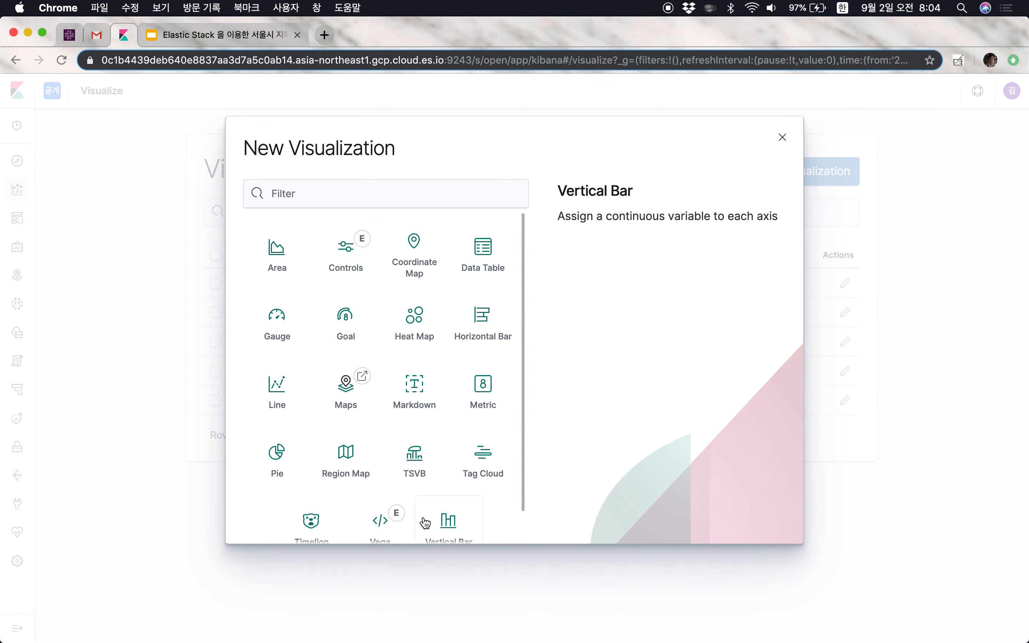
scroll(399, 396, down, 2)
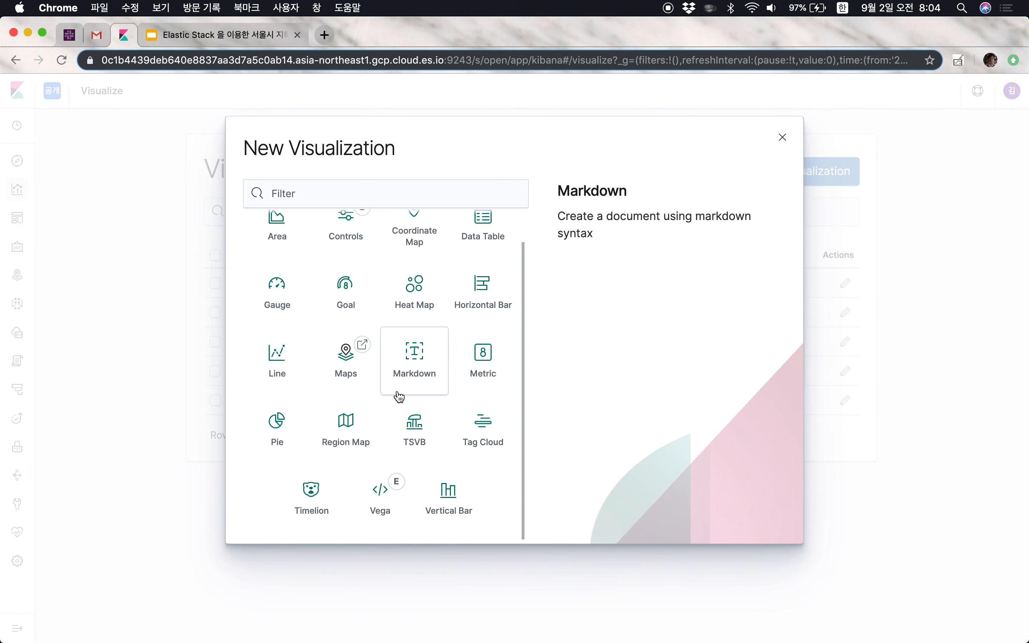
click(347, 421)
click(386, 231)
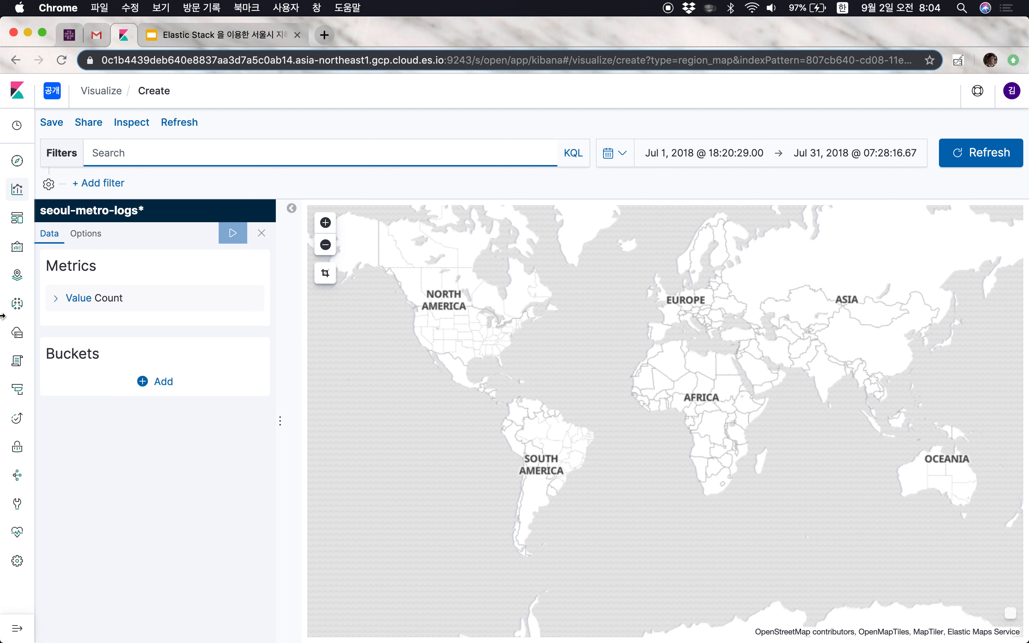
- Add a Shape field bucket with the Terms aggregation, look through its available fields, and view the region map's layer options
click(162, 383)
click(154, 446)
click(160, 437)
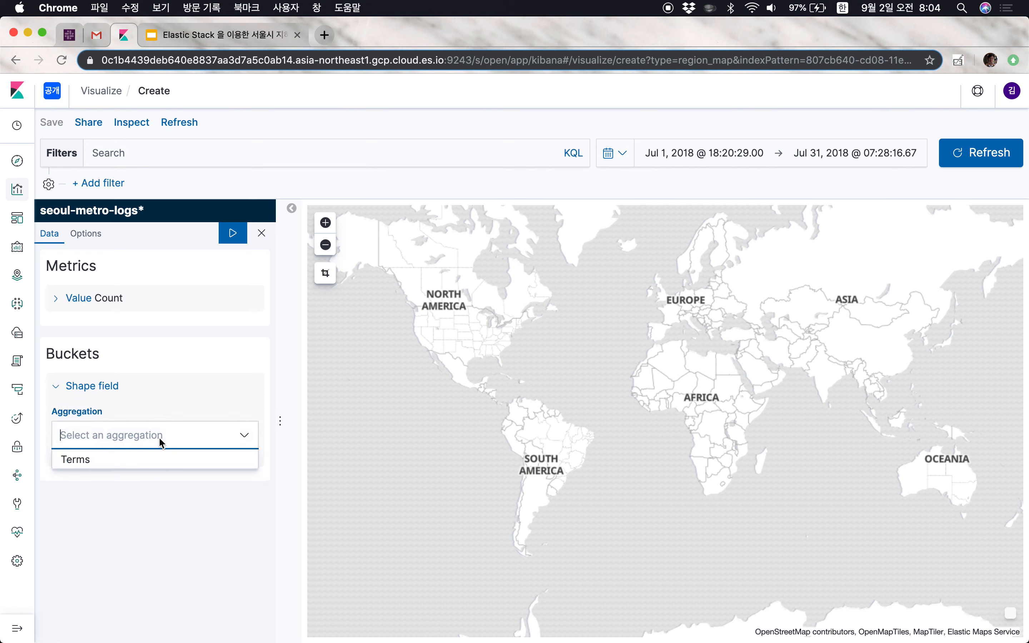
click(99, 462)
click(191, 502)
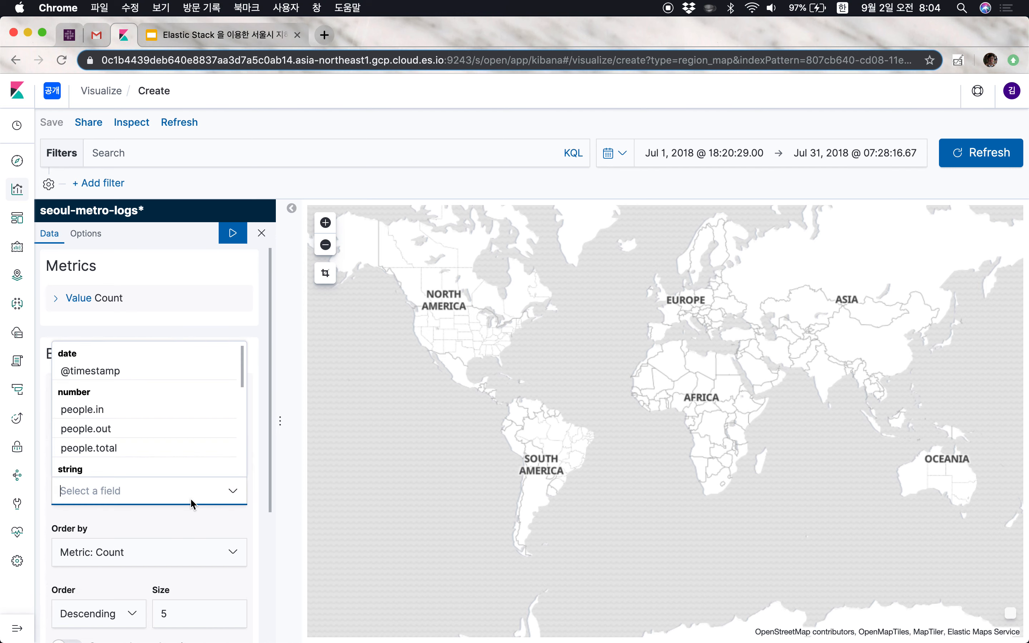
click(198, 321)
click(87, 232)
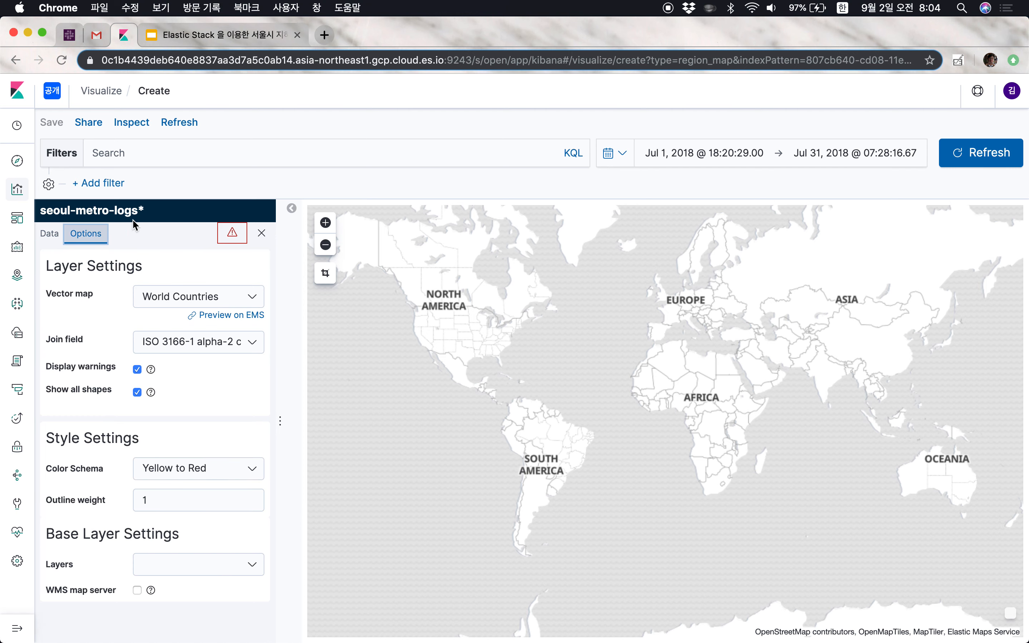
- Switch to the 커뮤니티 운영 space and show its list of visualizations
click(52, 90)
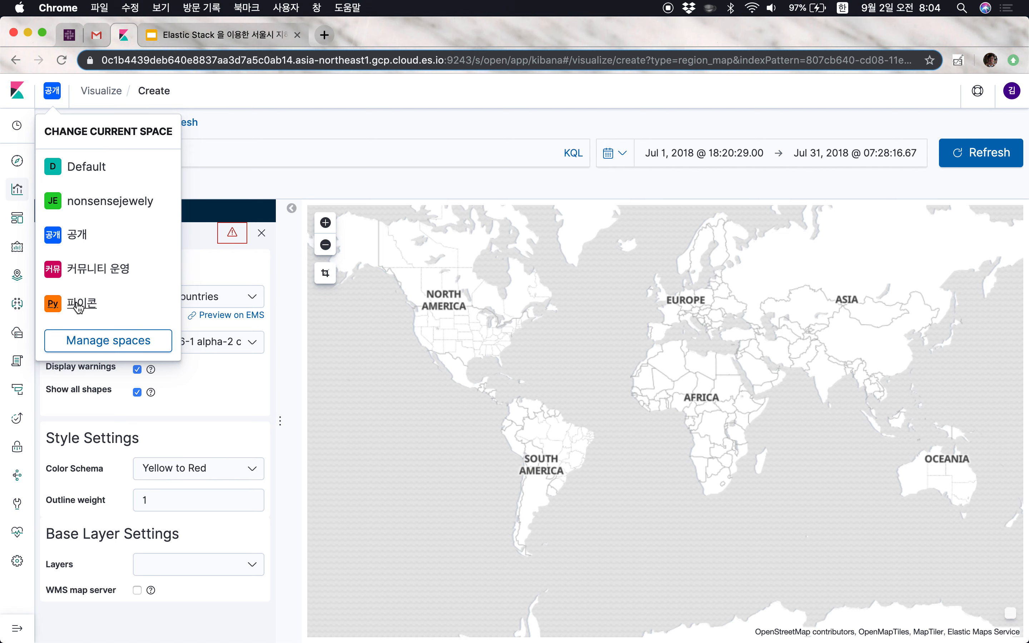
click(90, 275)
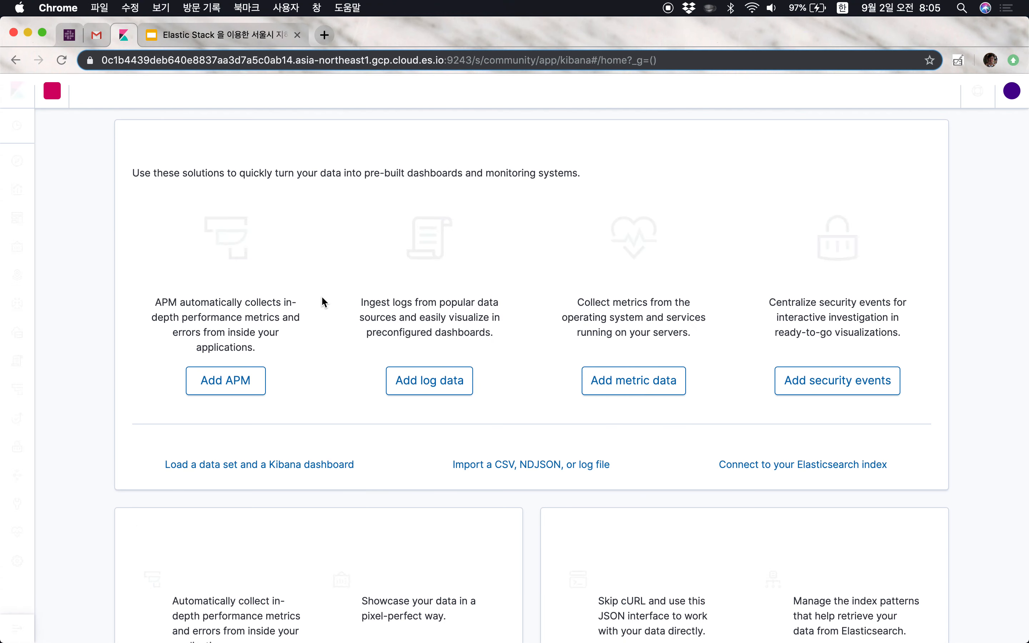
click(16, 189)
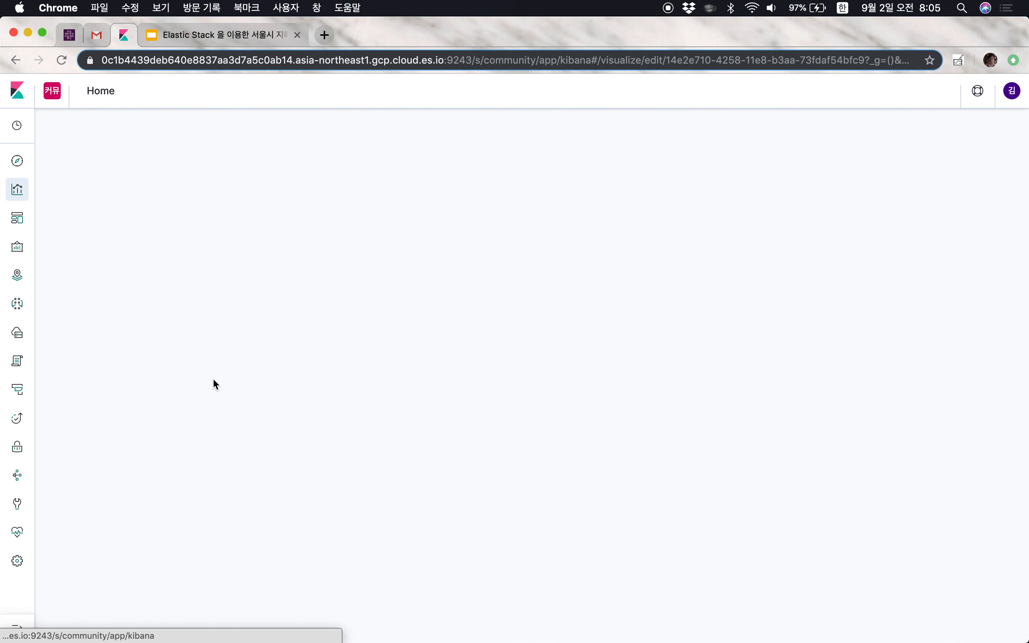
click(16, 190)
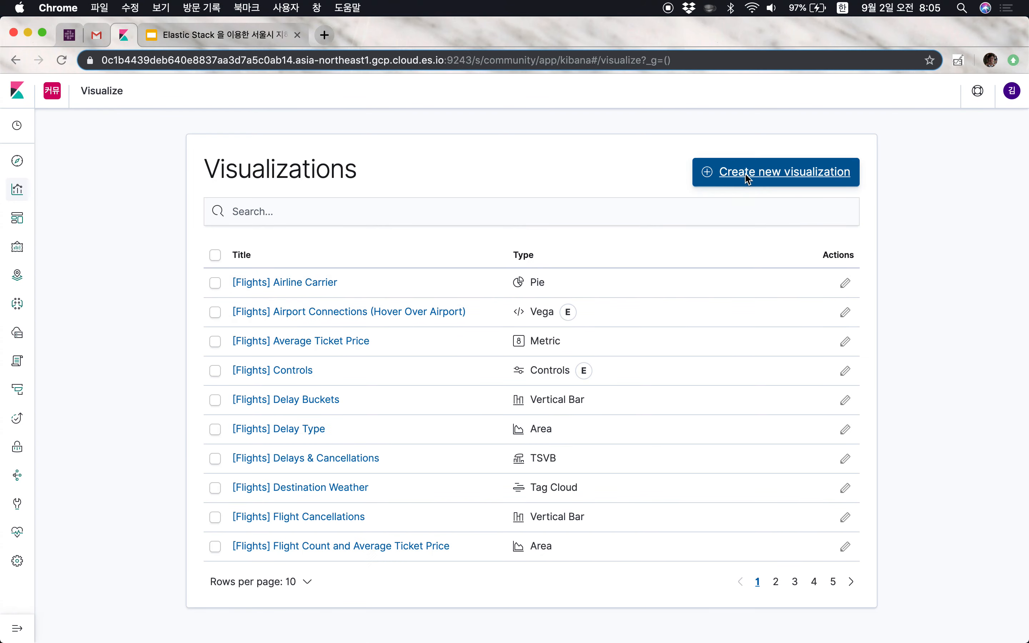
- Create a new Region Map visualization based on the [eCommerce] Orders saved search
click(724, 172)
scroll(345, 421, down, 2)
click(342, 427)
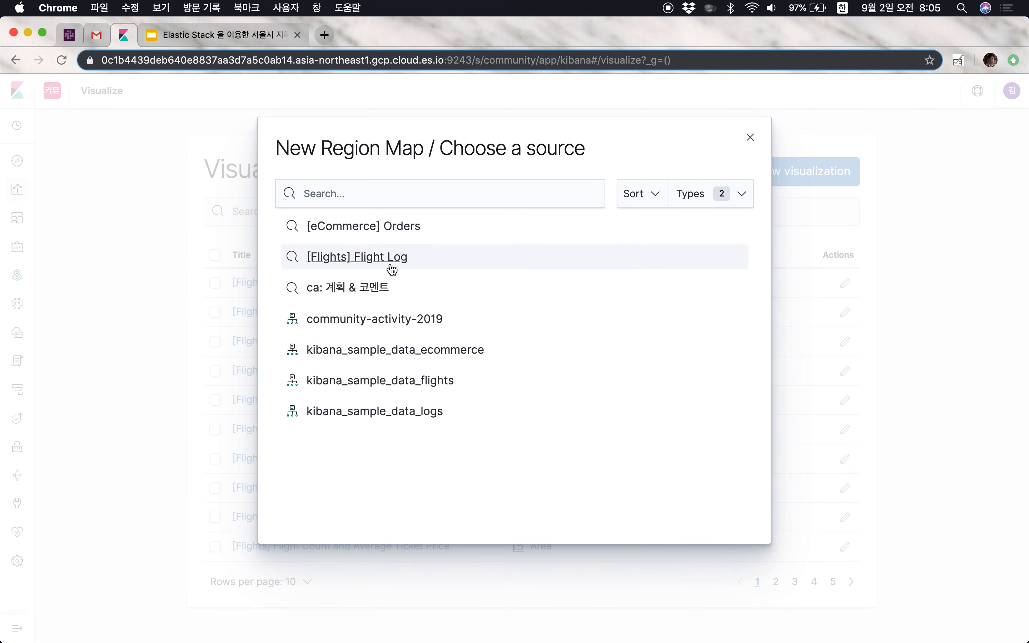
click(400, 229)
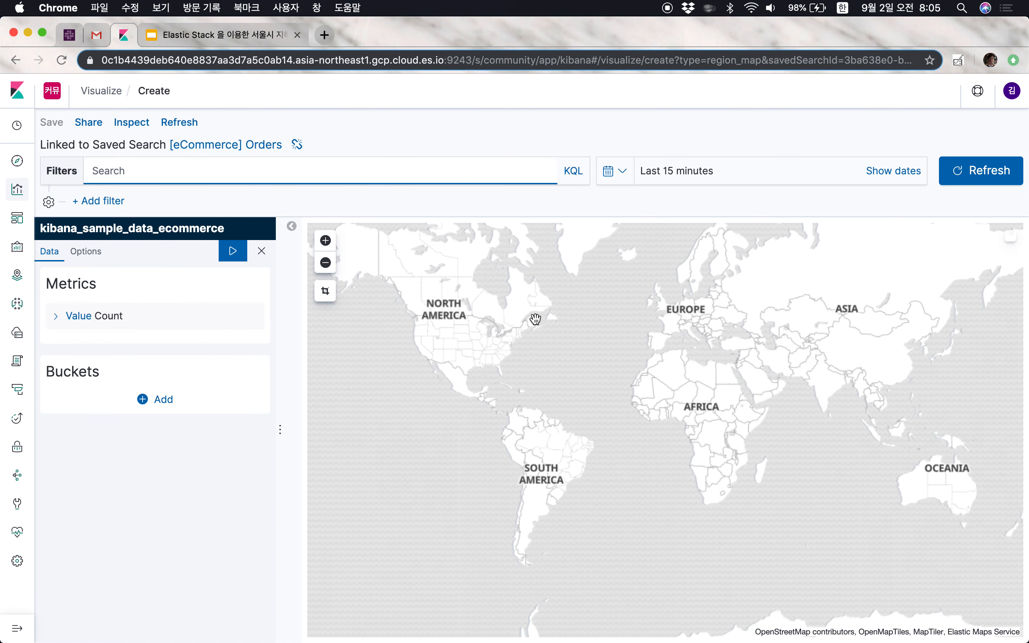
- Add a Shape field bucket to the region map and give it the Terms aggregation
click(152, 404)
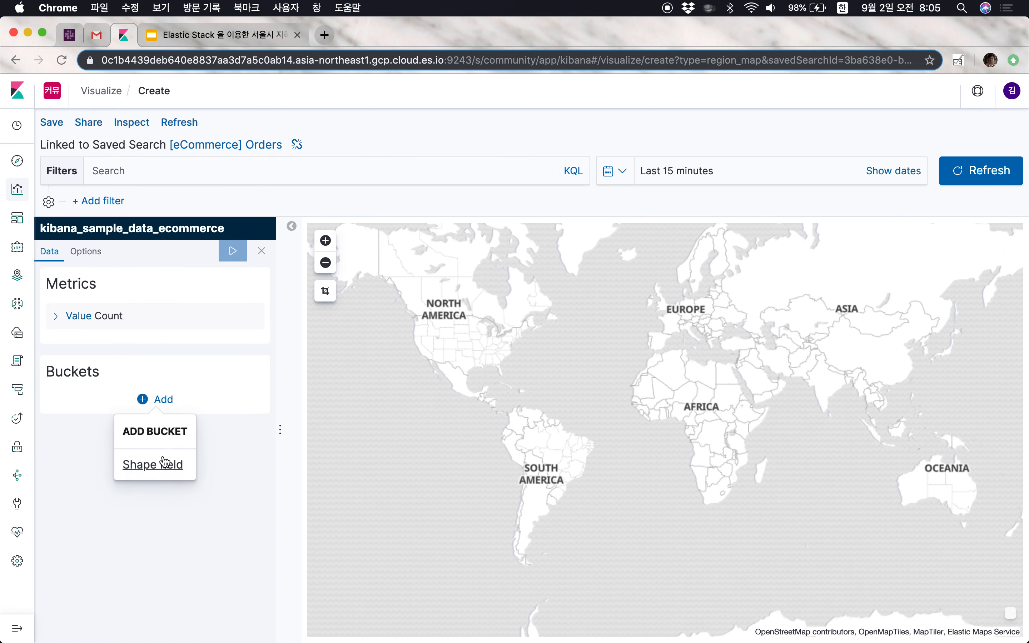
click(156, 465)
click(157, 462)
click(137, 485)
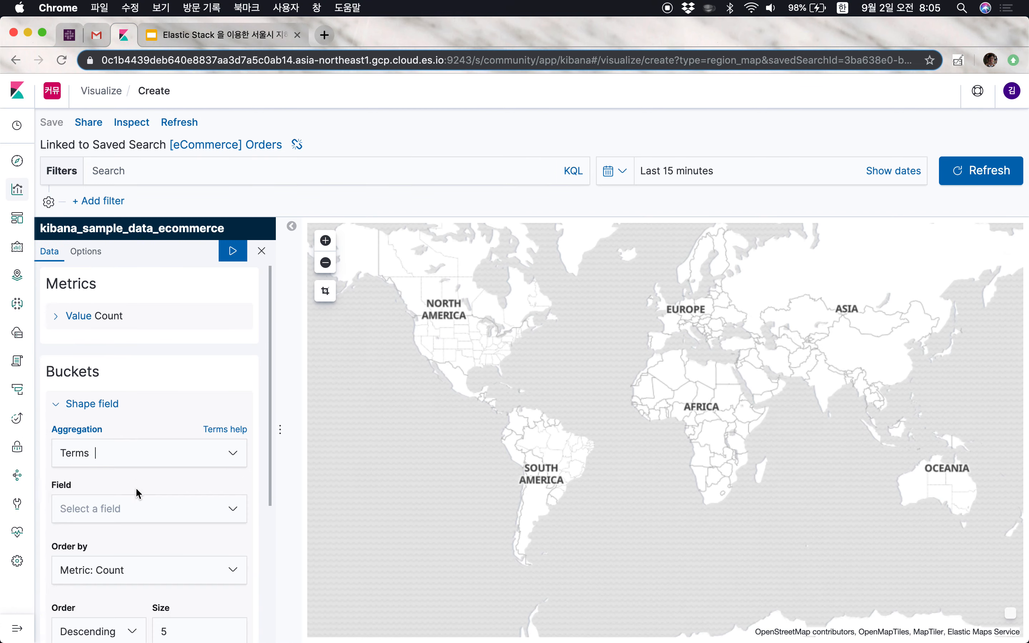
scroll(147, 570, down, 2)
- Search the bucket's fields for "coun", choose geoip.country_iso_code, and apply the change
click(203, 446)
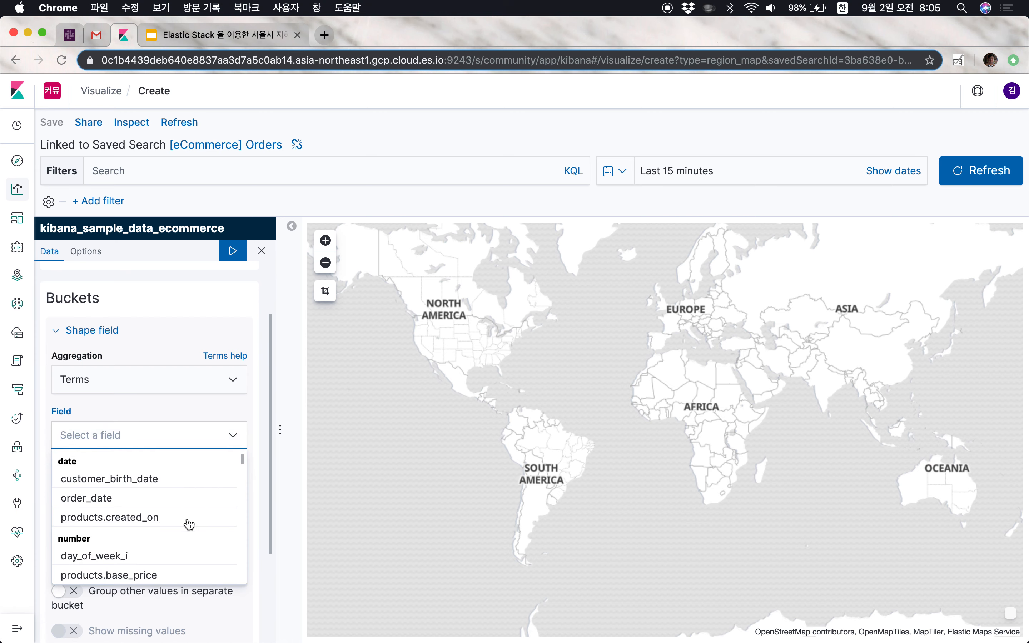
scroll(189, 524, down, 4)
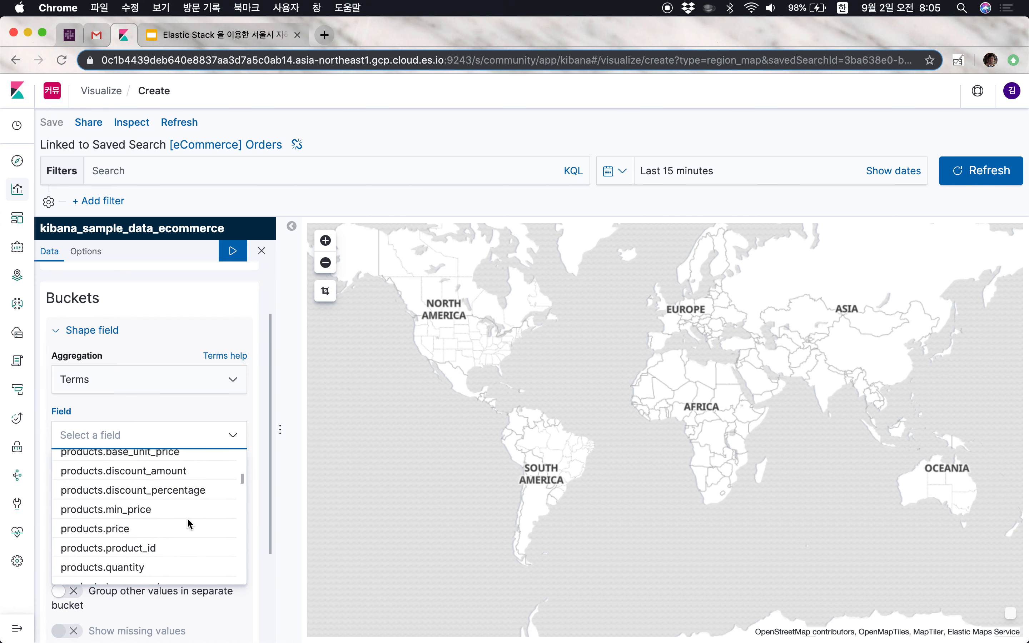
text(채ㅕ)
key(BackSpace)
key(BackSpace)
key(ctrl+space)
text(cou)
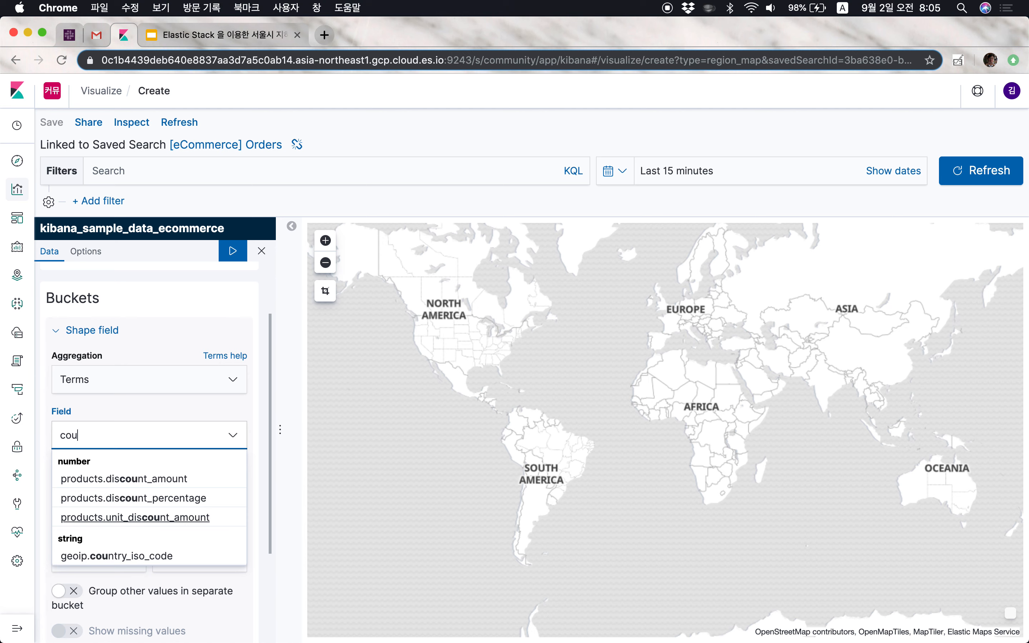
text(n)
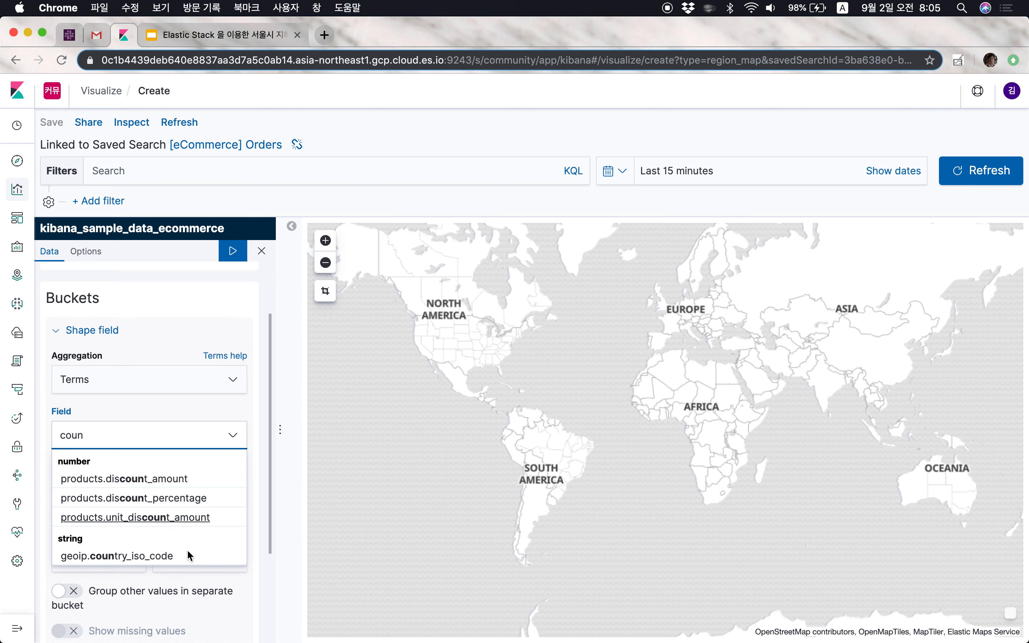
click(157, 556)
click(233, 252)
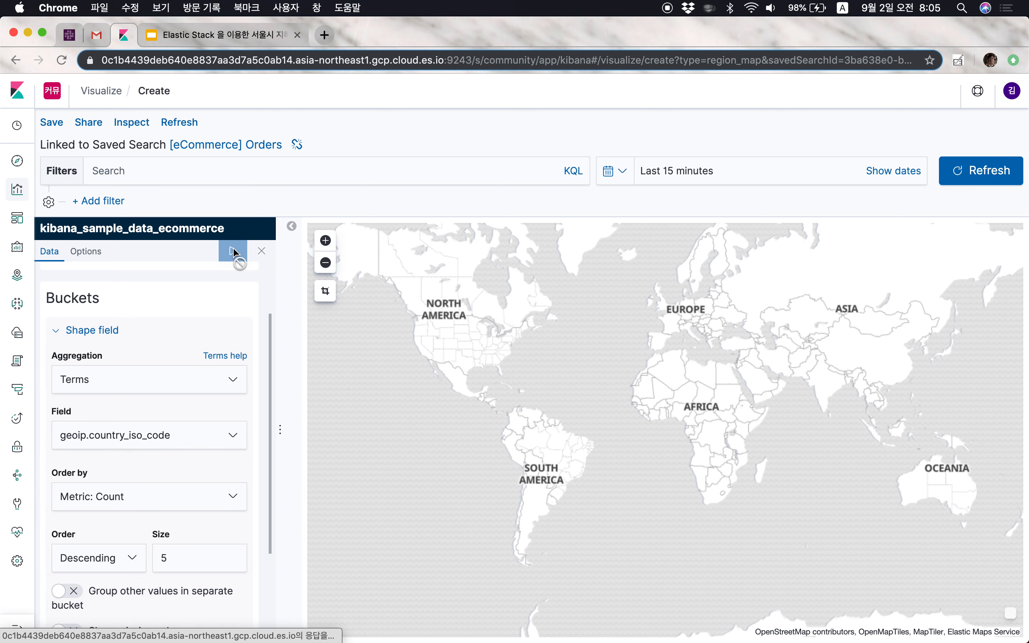
- Set the time range to Last 1 year and refresh the region map
click(625, 172)
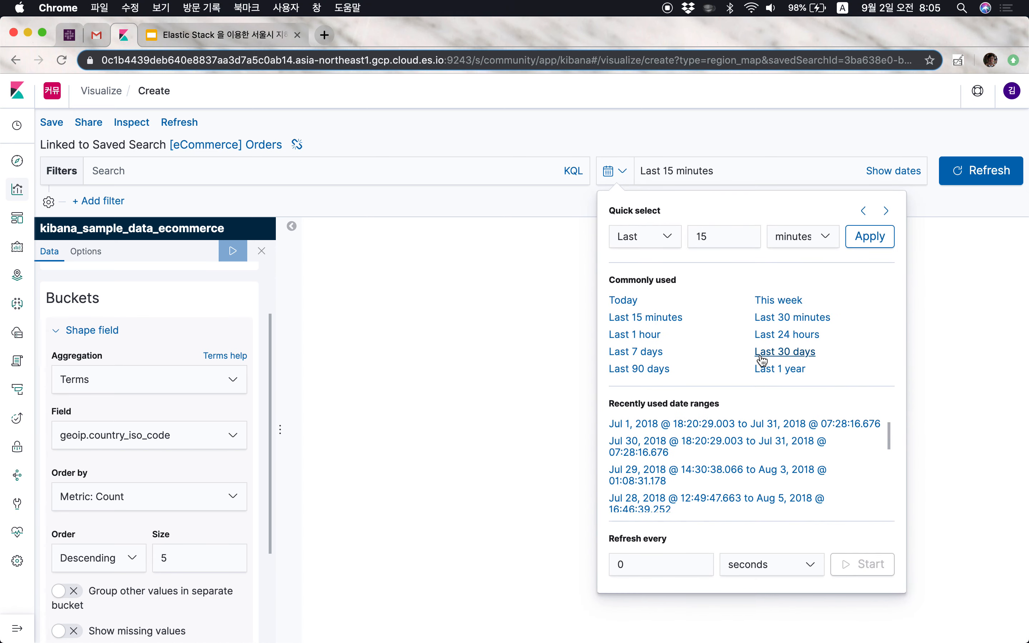
click(795, 377)
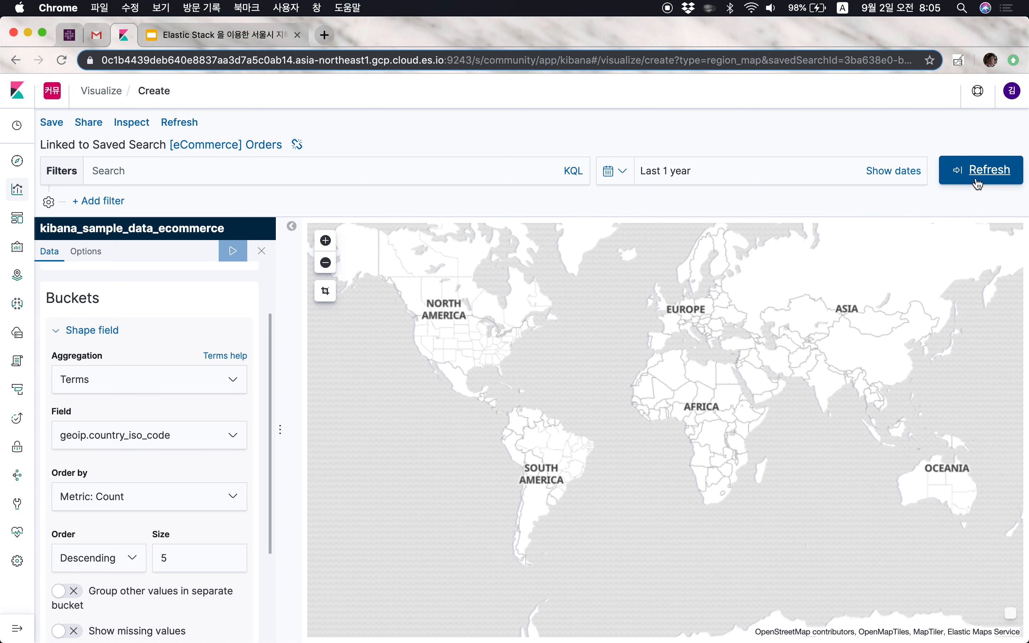
click(977, 184)
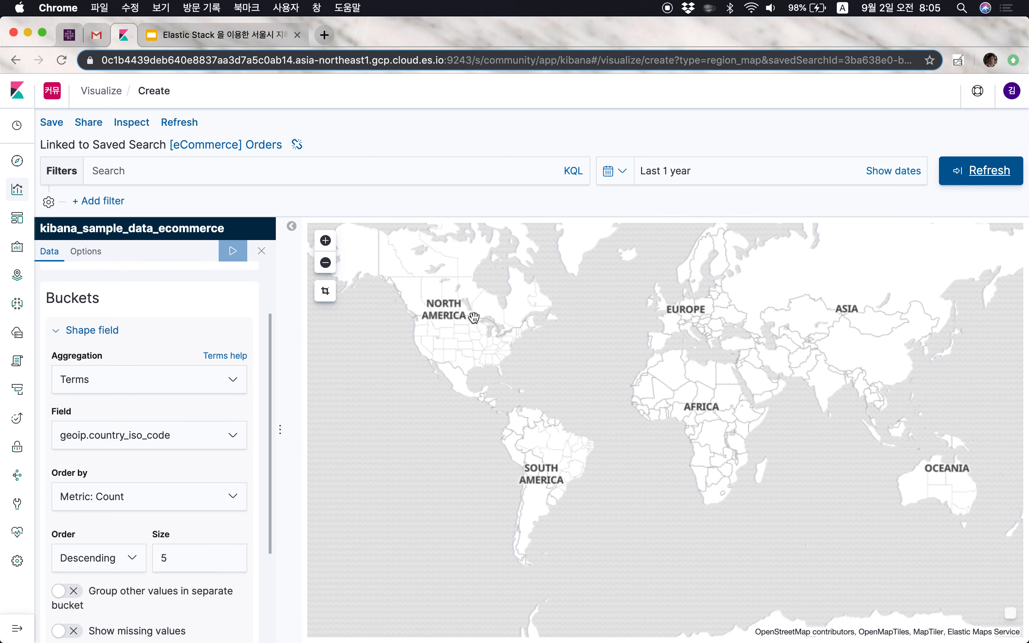
- Set the Shape field bucket's size to 100 and apply the change
scroll(172, 524, down, 3)
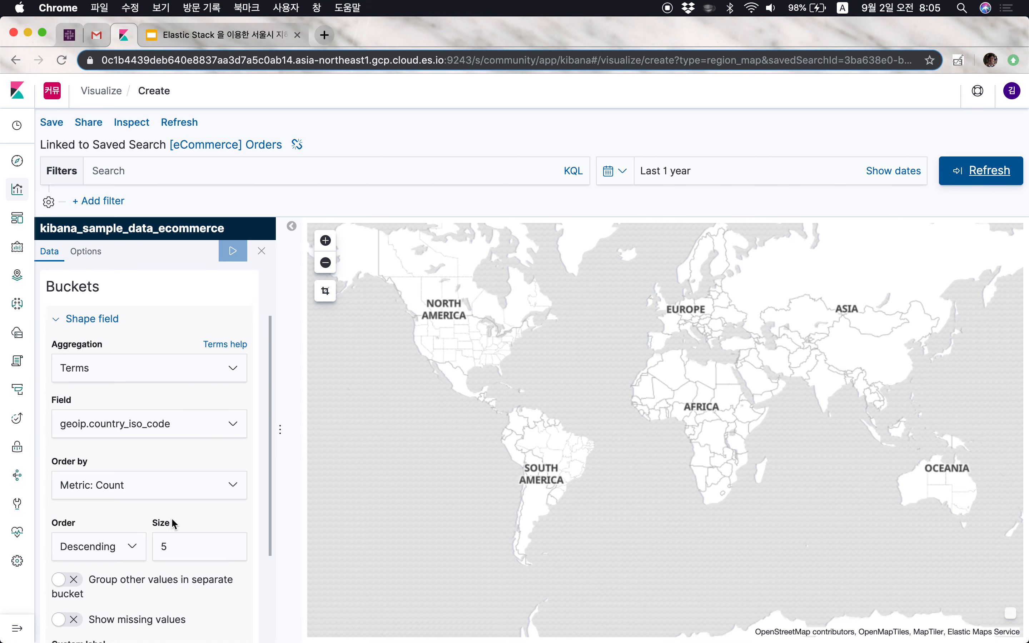
click(188, 432)
key(BackSpace)
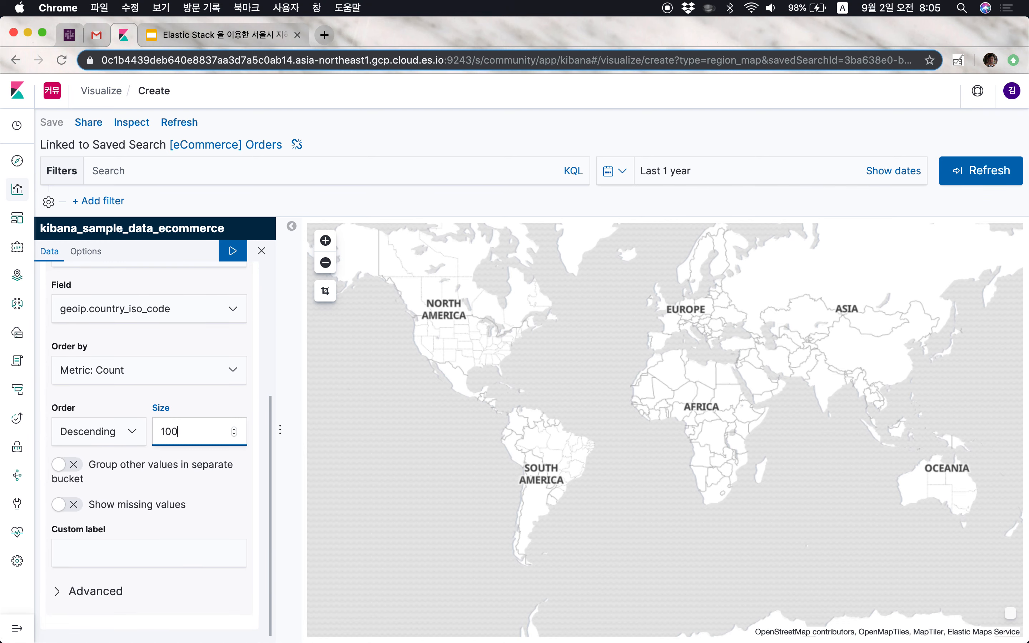
click(231, 251)
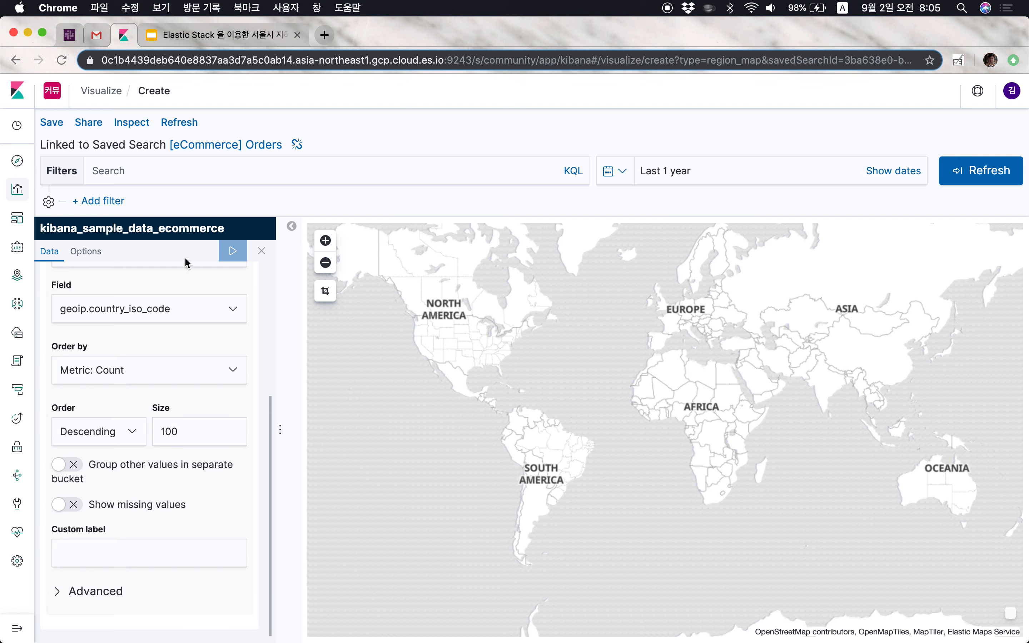
- Set the region map's vector map layer to World Countries
scroll(172, 344, up, 5)
click(85, 251)
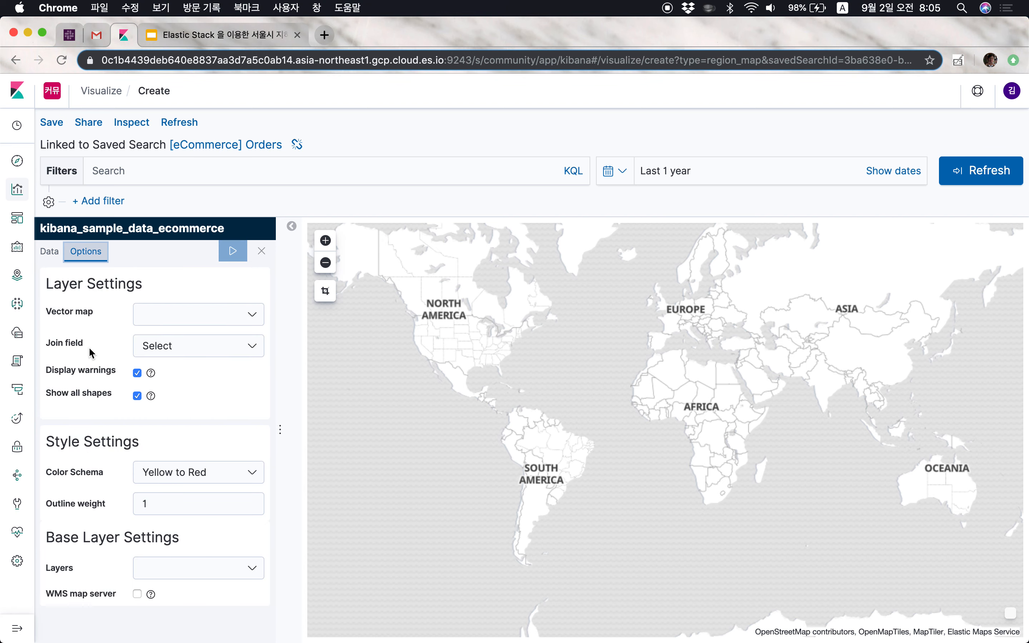
click(50, 252)
click(80, 253)
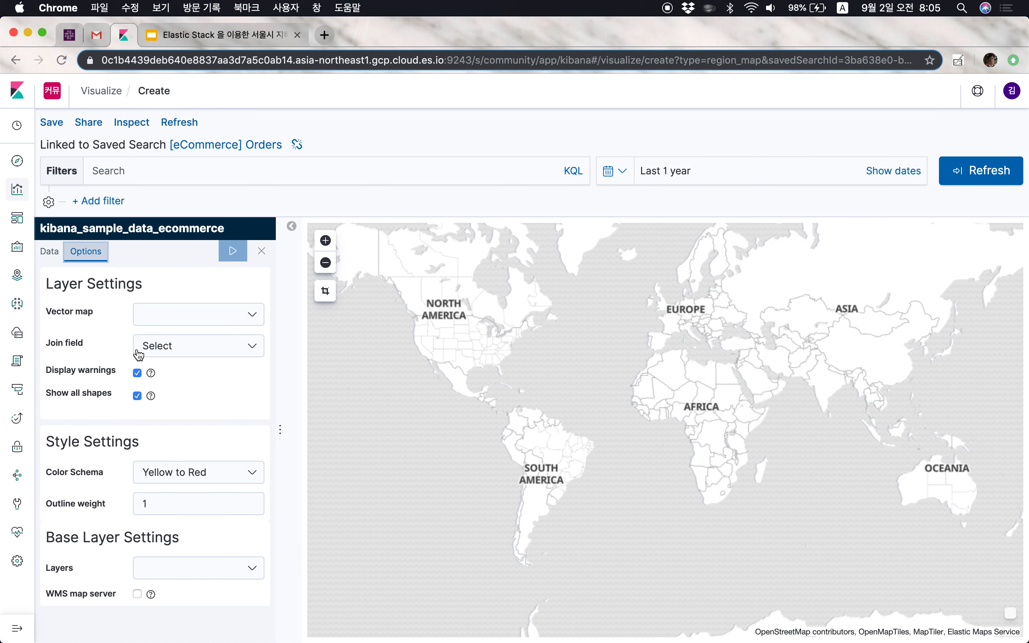
click(245, 316)
click(233, 330)
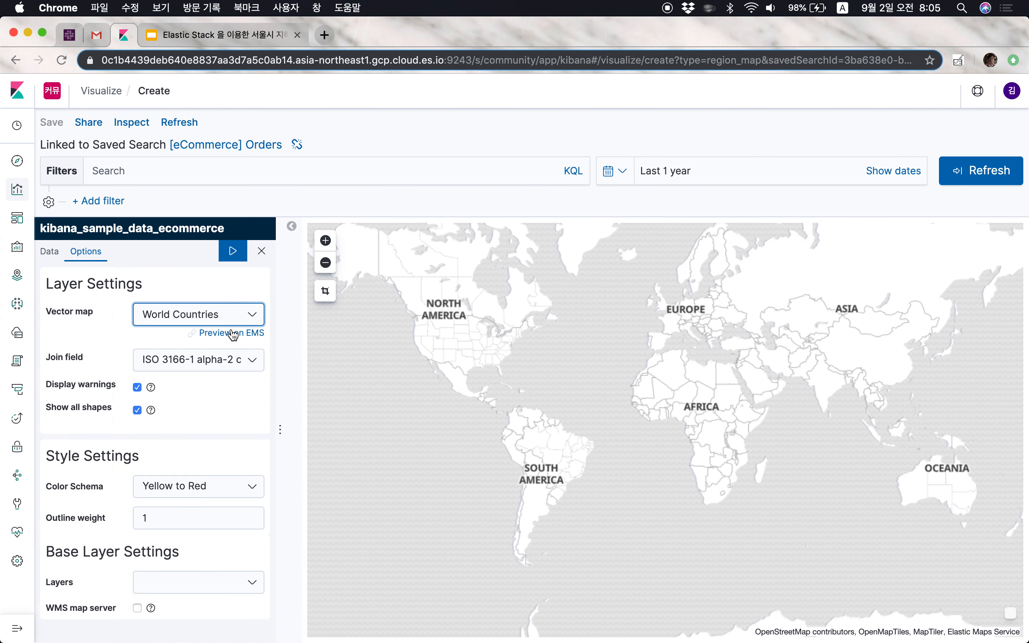
- Preview the World Countries layer in Elastic Maps Service, select Antigua and Barbuda (AG), and examine the ISO country codes
click(239, 331)
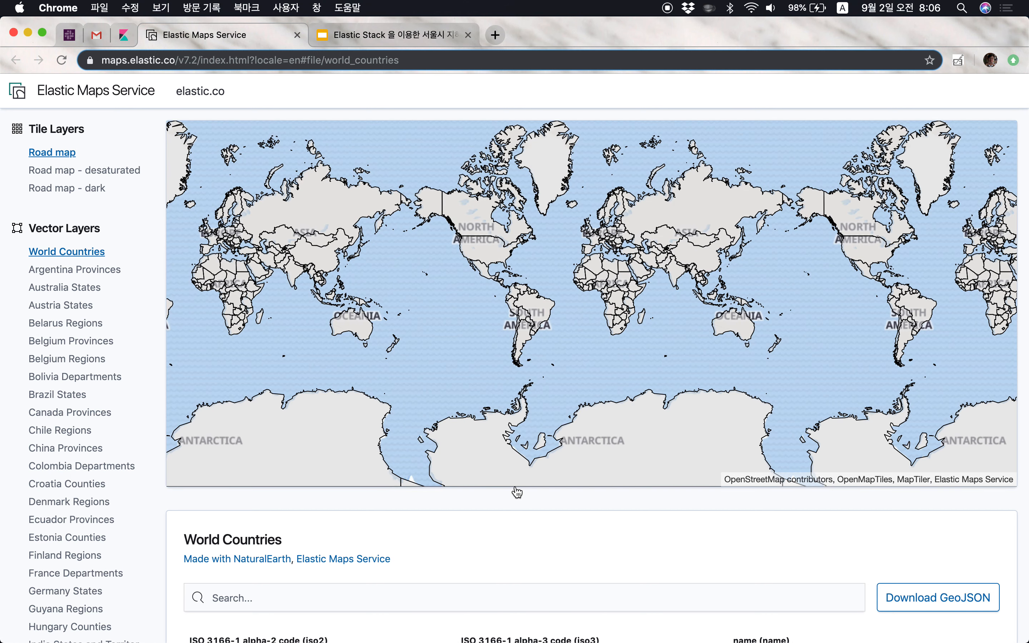
scroll(544, 558, down, 5)
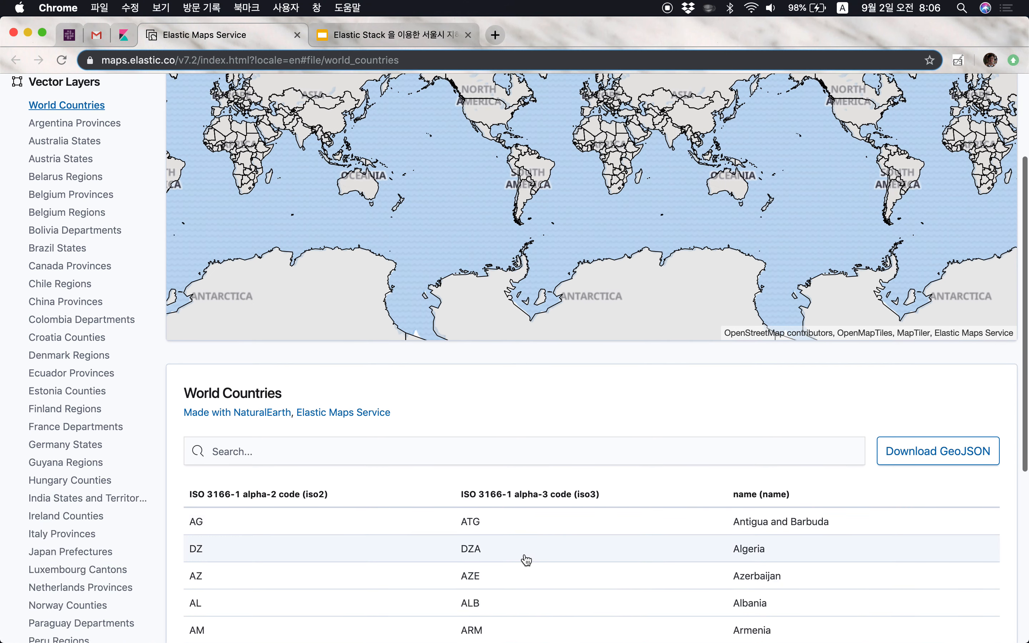
click(204, 521)
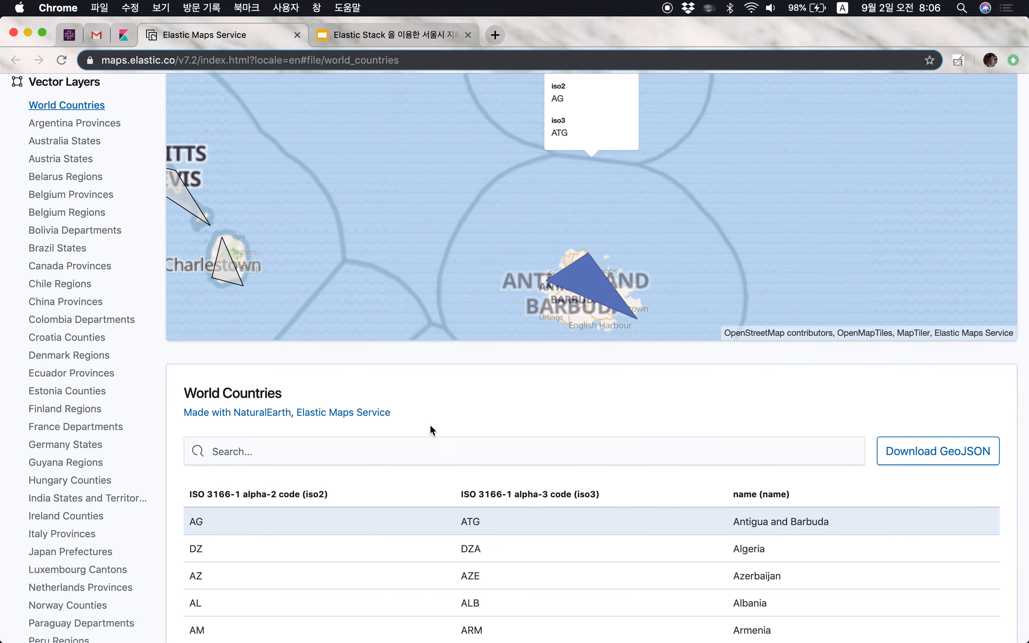
scroll(374, 527, down, 3)
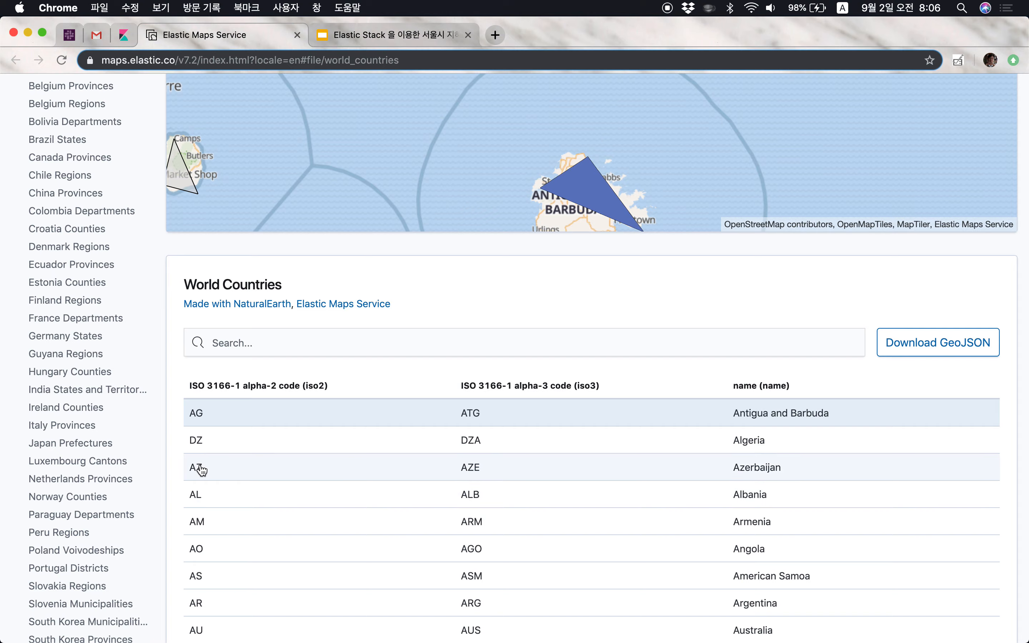
- Select Azerbaijan (AZ) in the World Countries table, examine its shape and codes on the map, and close Elastic Maps Service
click(202, 471)
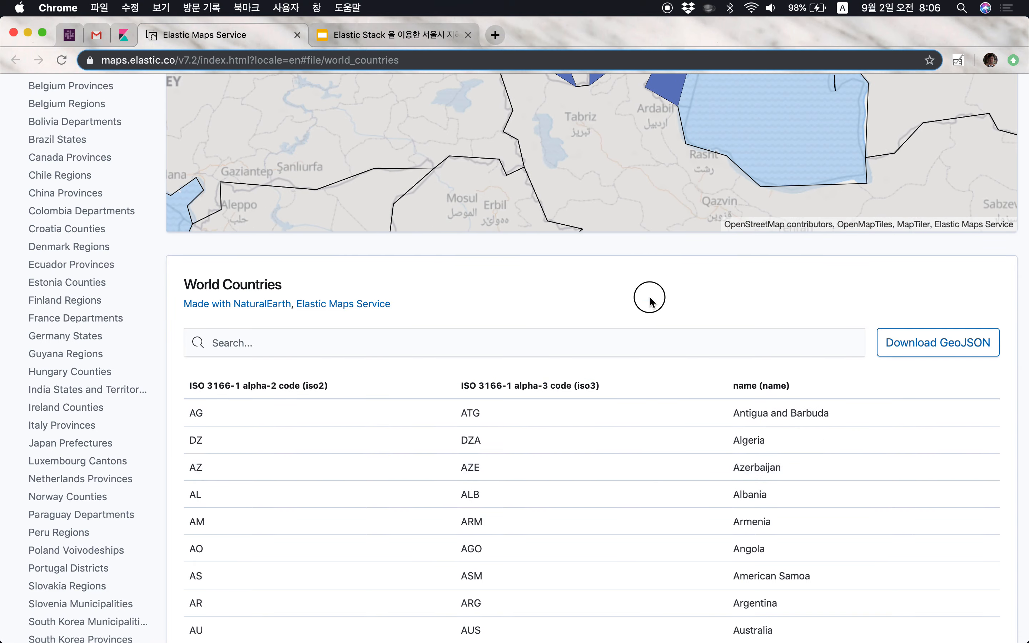
drag(650, 294, 651, 462)
scroll(651, 463, up, 10)
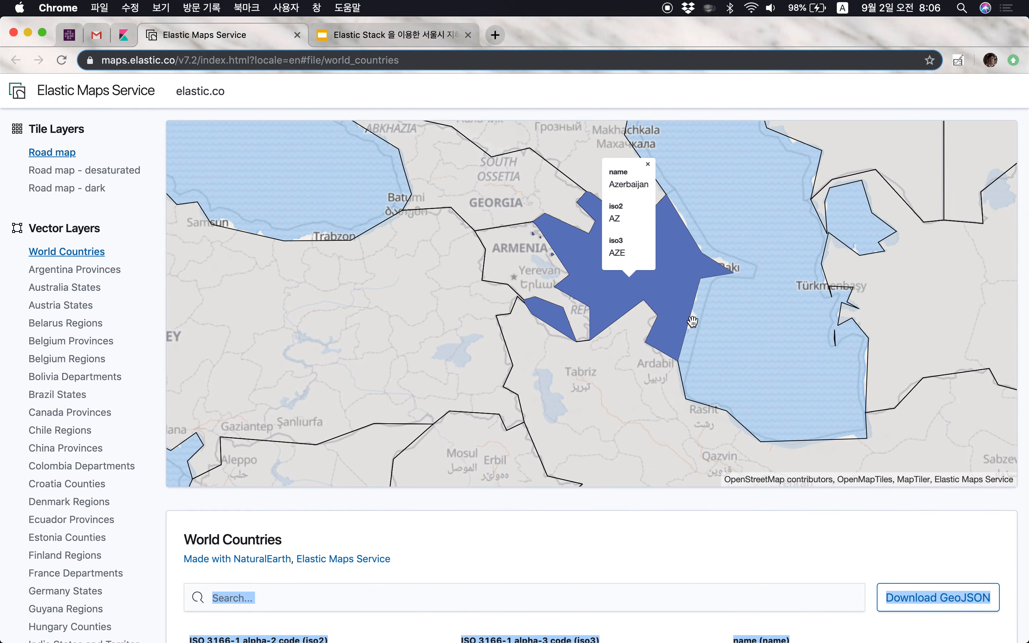
scroll(753, 339, down, 10)
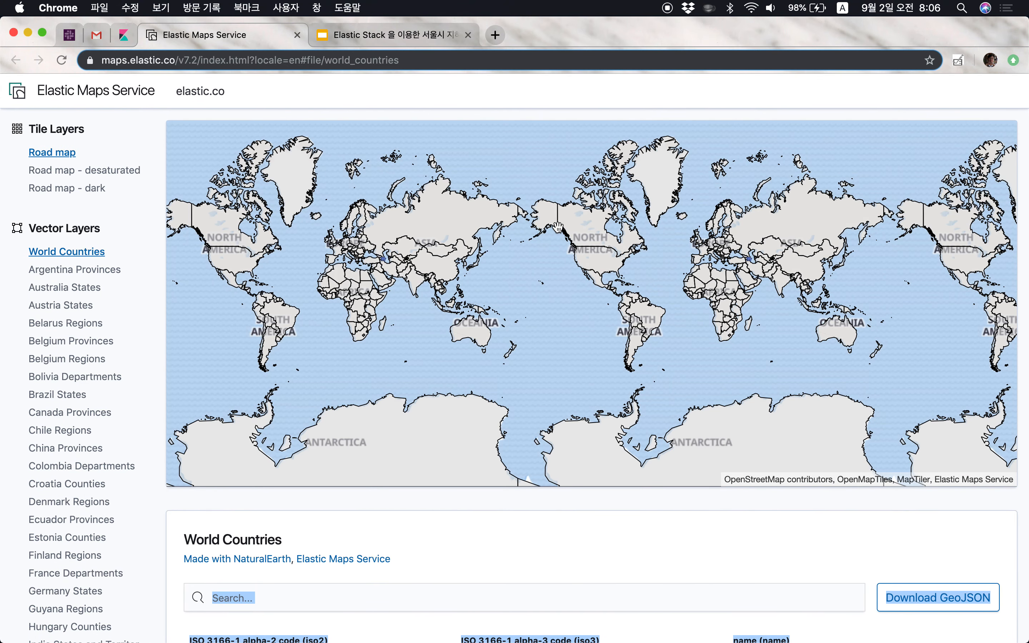
click(297, 35)
- Switch from the current Kibana space to the 공개 space and open its list of visualizations
click(52, 91)
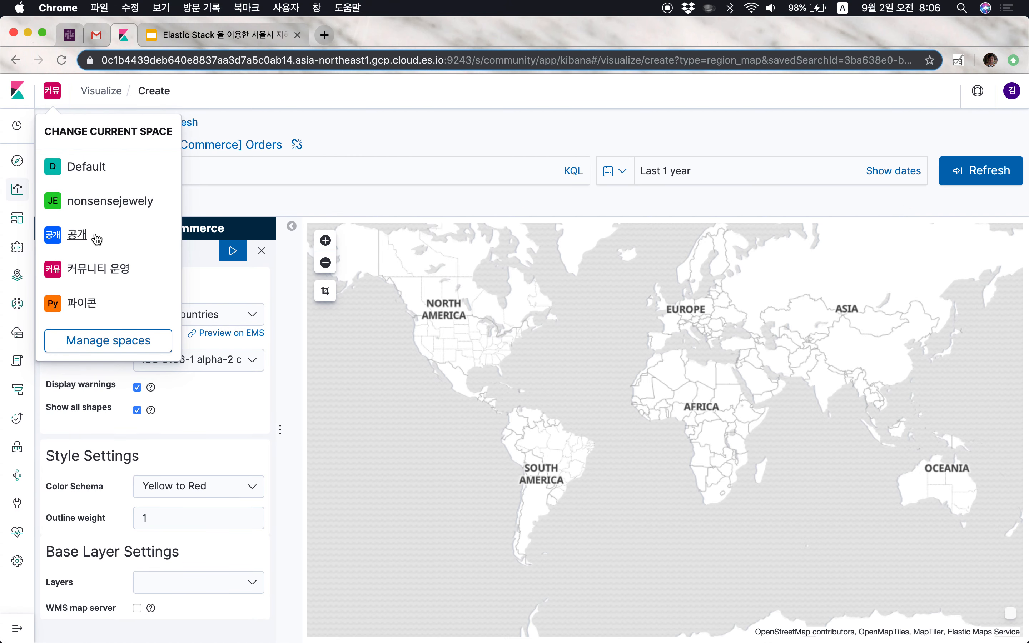
click(83, 250)
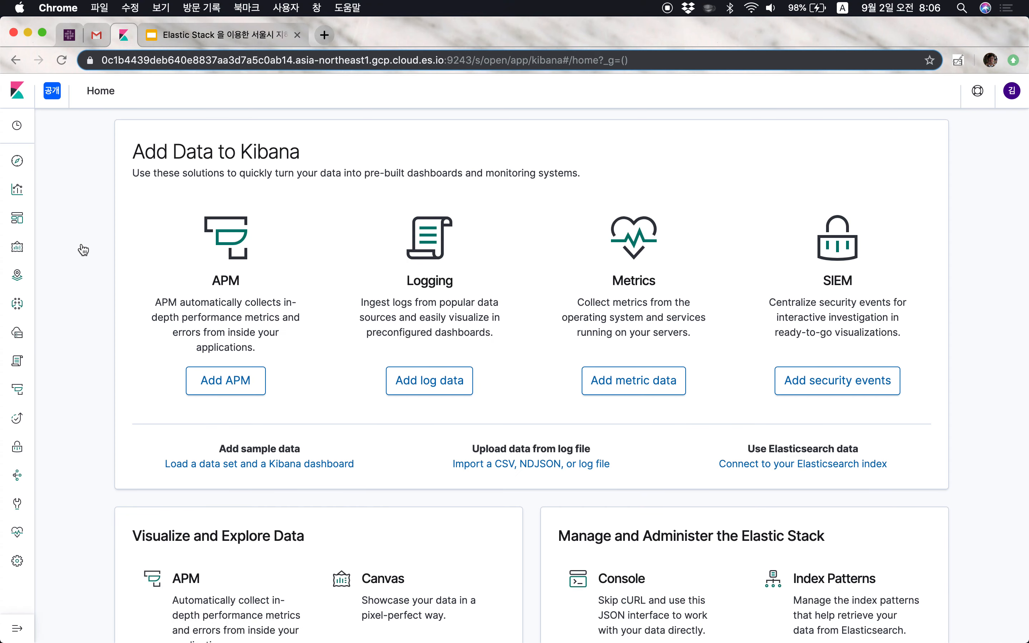
click(18, 196)
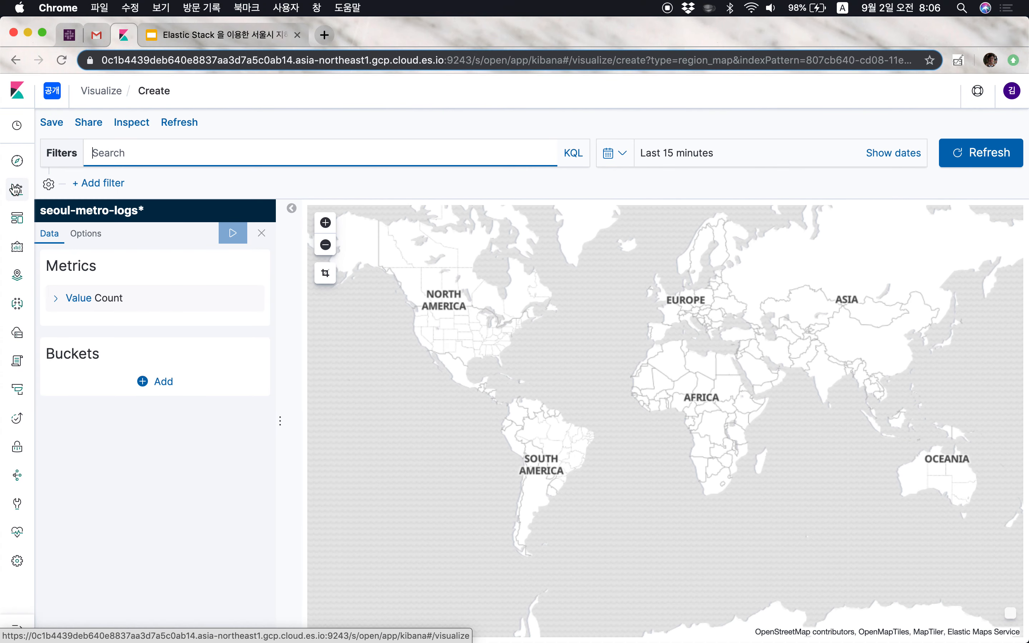
click(16, 189)
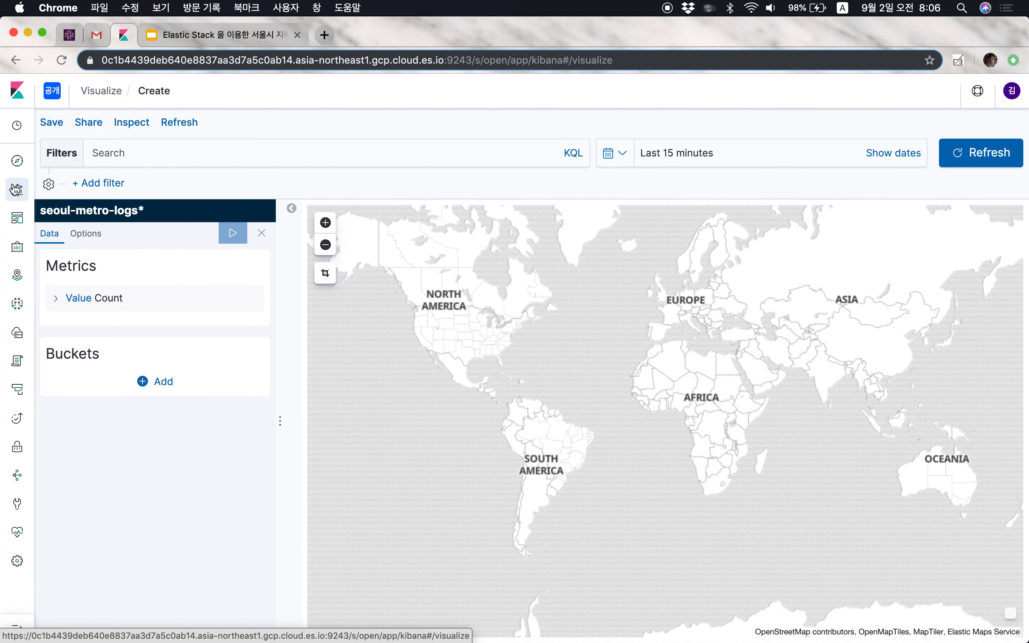
- Create a new Pie visualization with the seoul-metro-logs* index pattern as its source
click(832, 178)
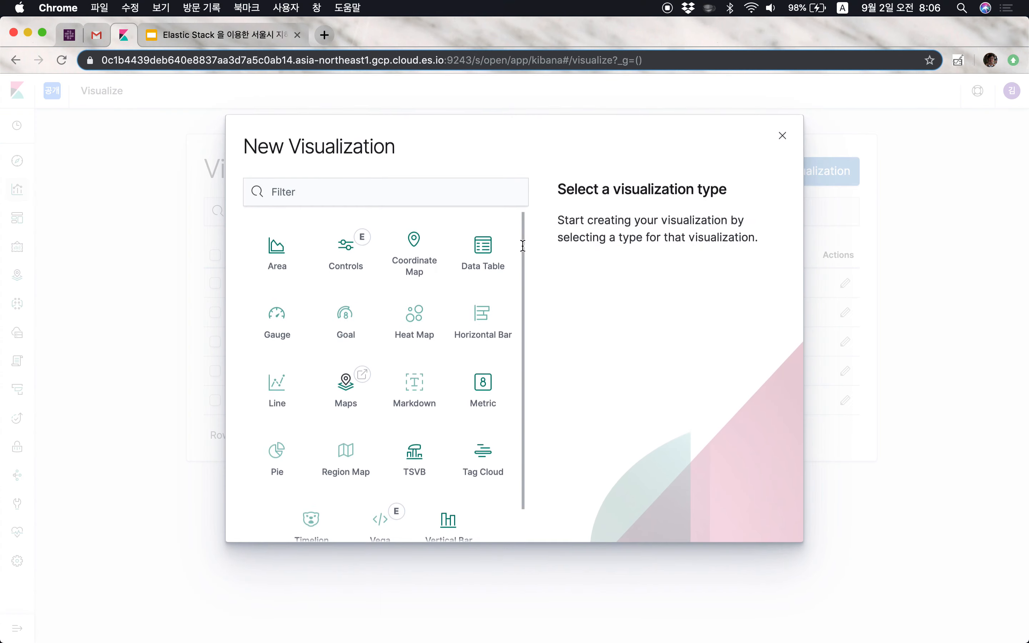
scroll(340, 340, down, 1)
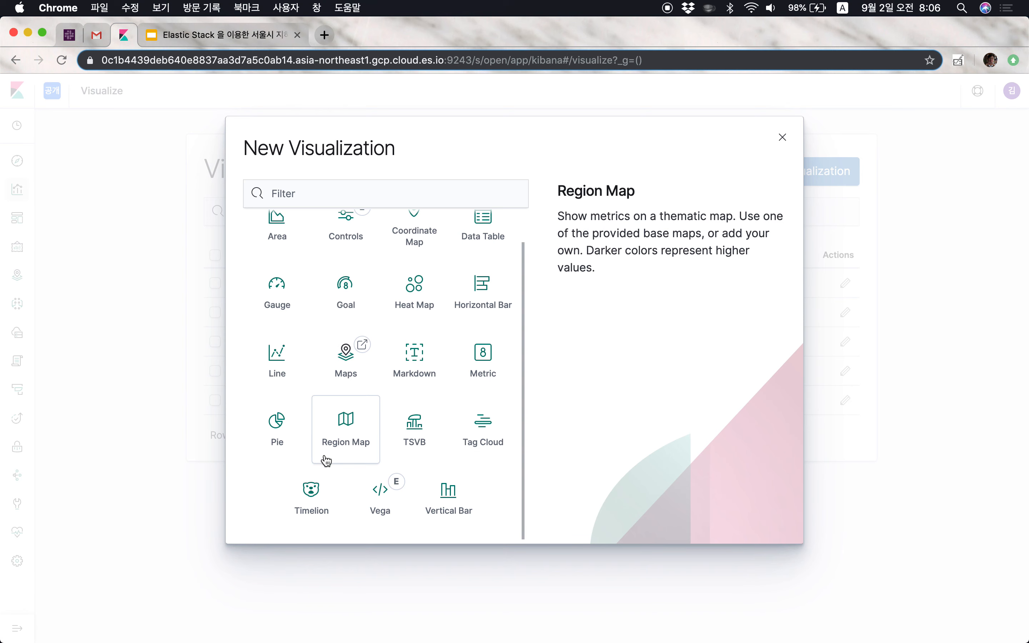
click(285, 428)
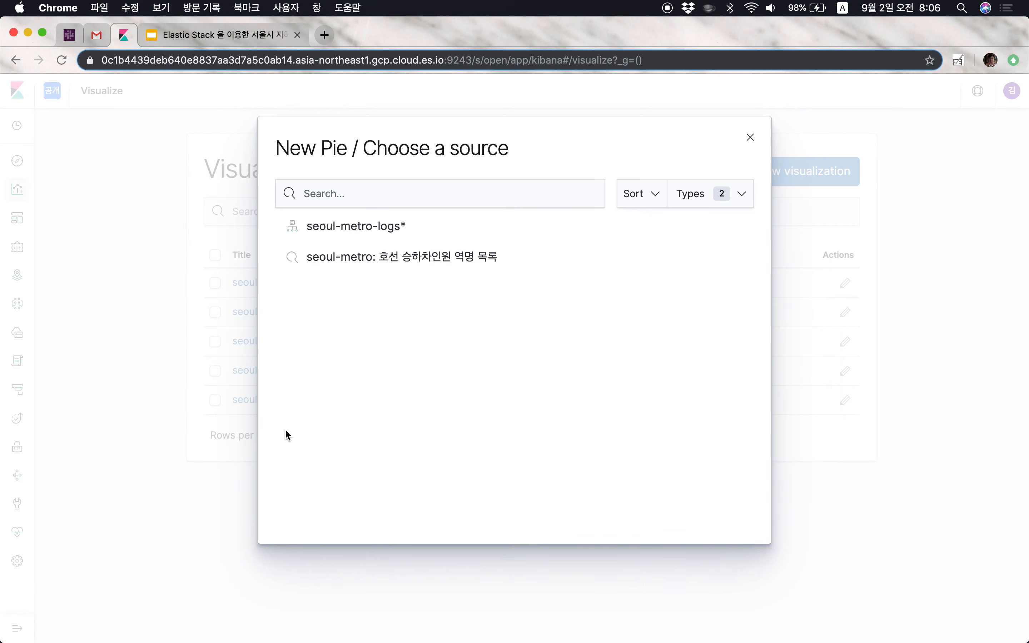
click(360, 232)
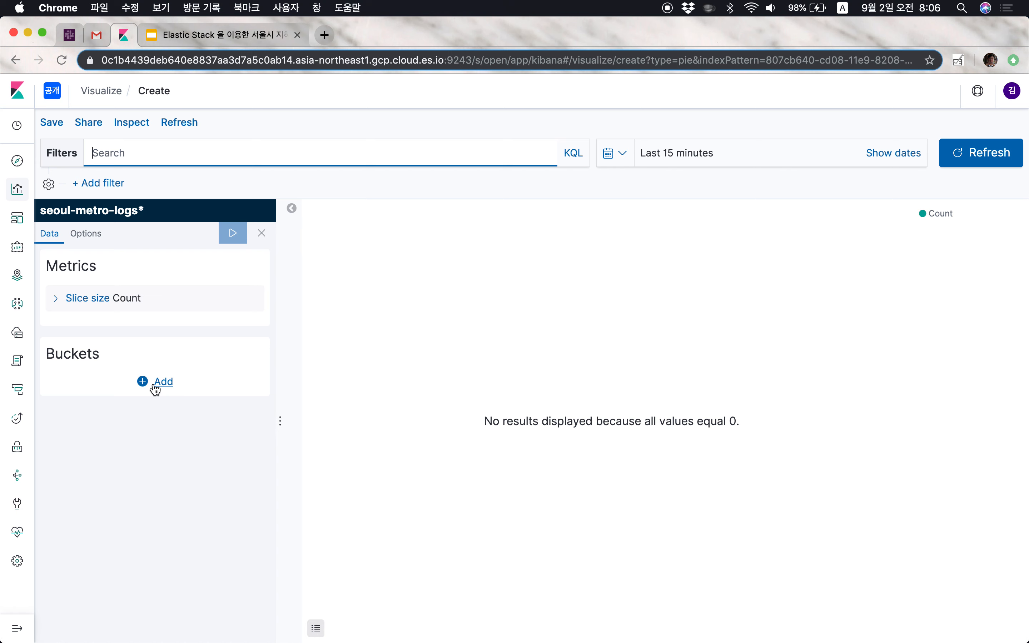
- Set the pie's Slice size metric to the Sum of the people.in field
click(58, 302)
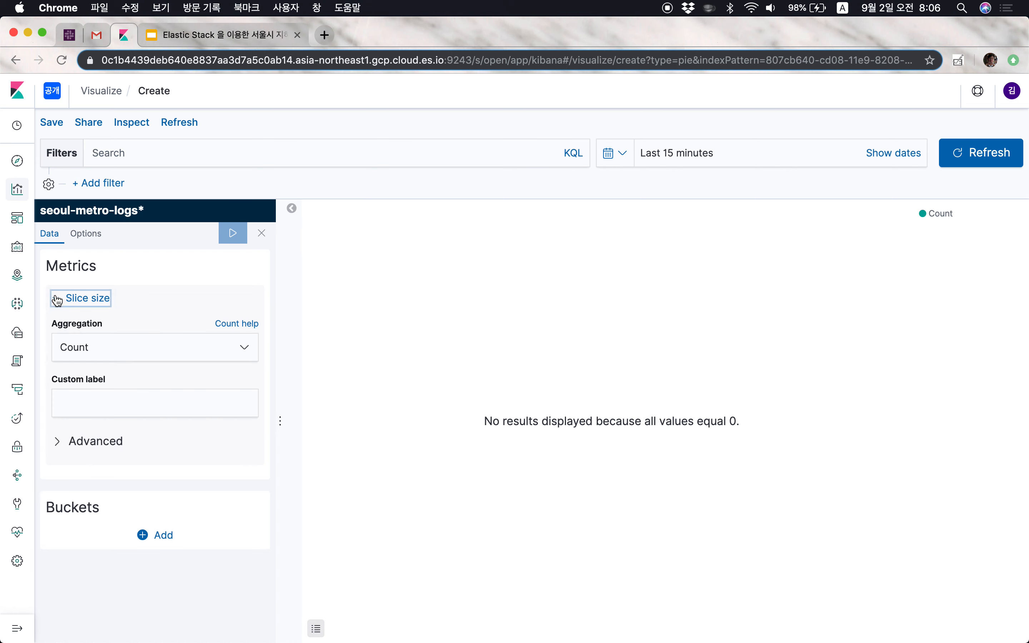
click(105, 354)
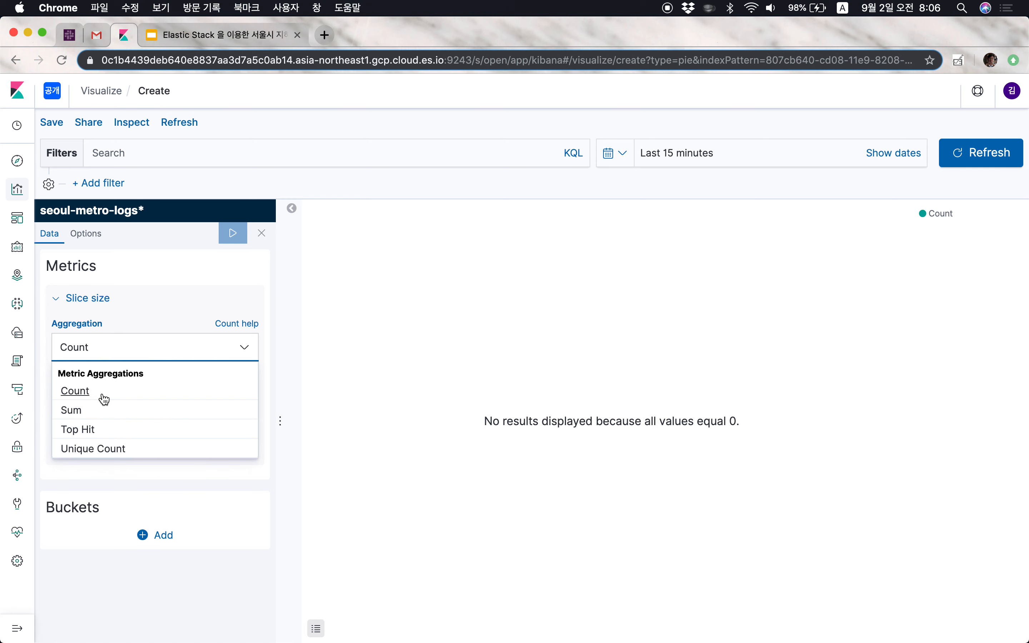
click(68, 411)
click(116, 401)
click(102, 450)
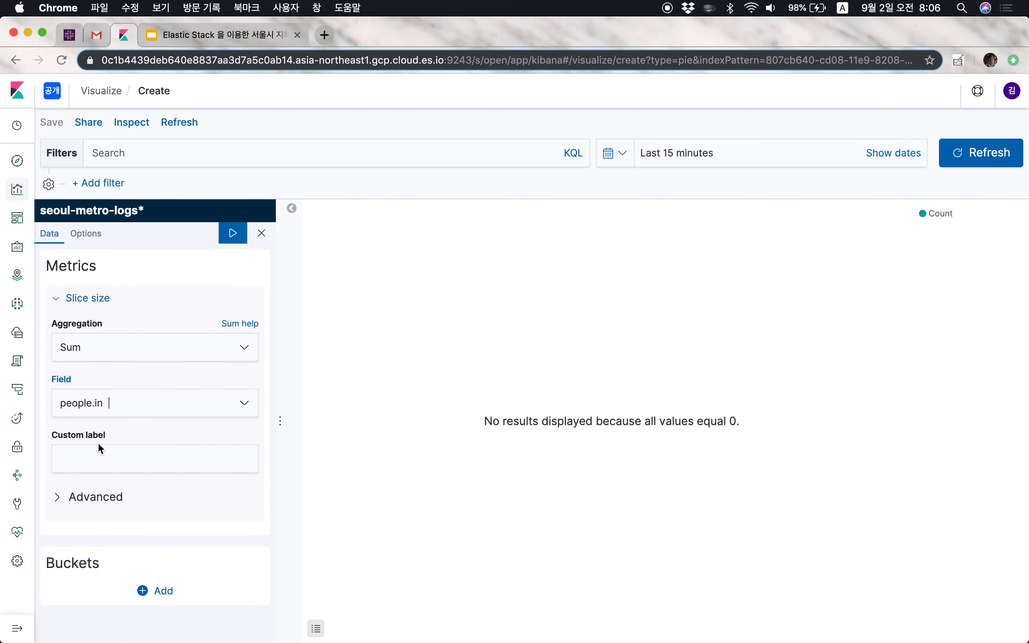
click(687, 161)
click(618, 154)
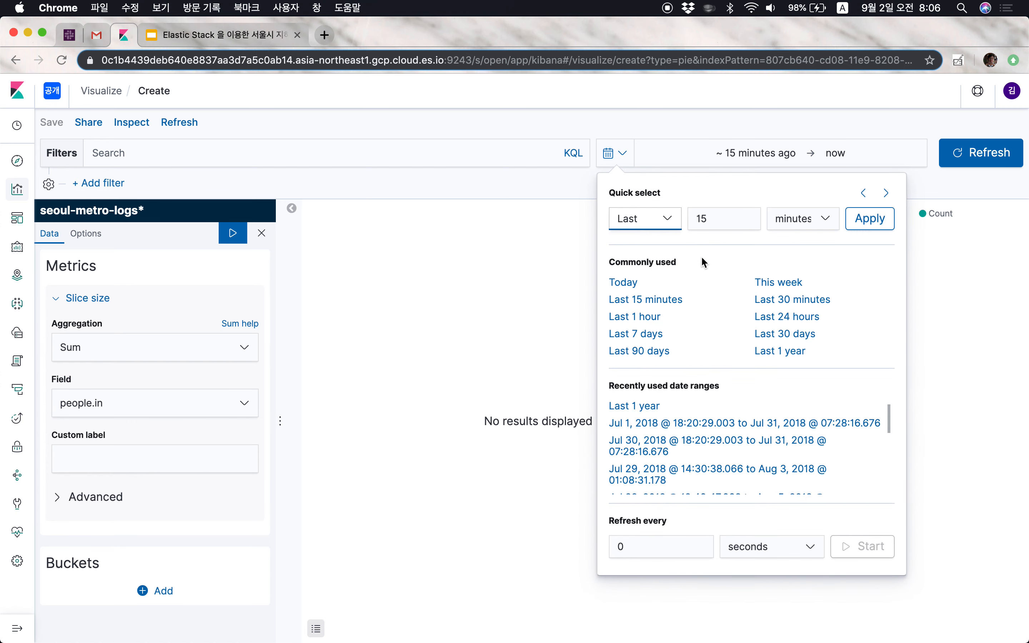
click(712, 151)
click(675, 221)
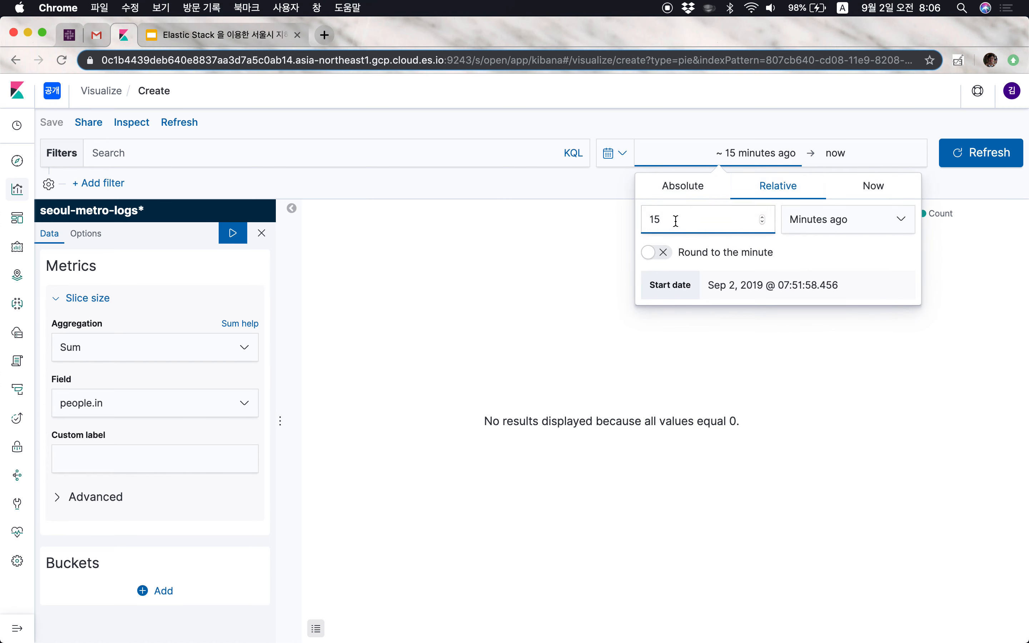
click(681, 186)
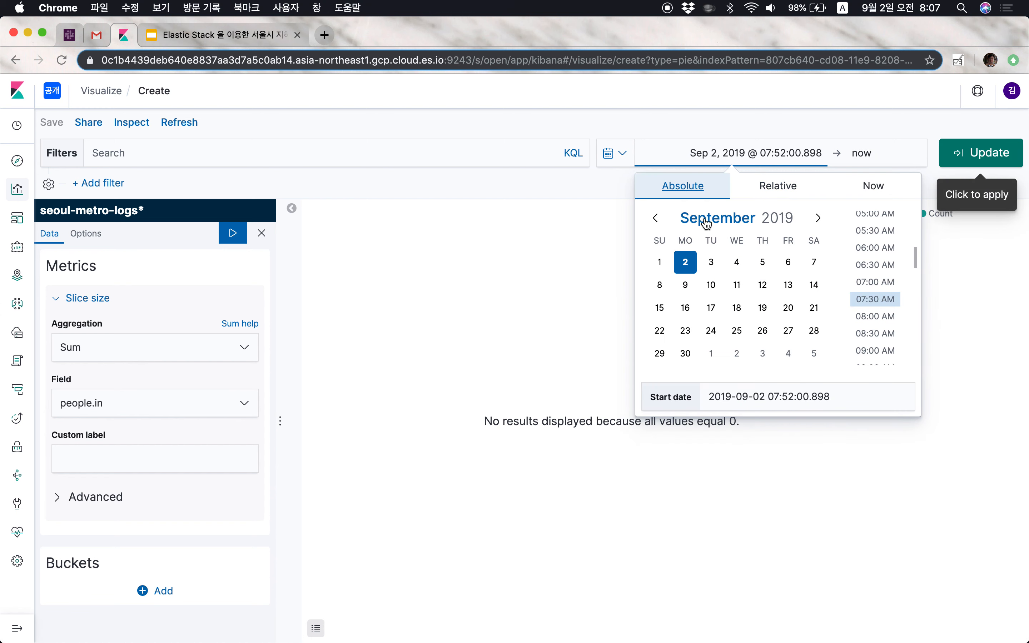
click(731, 396)
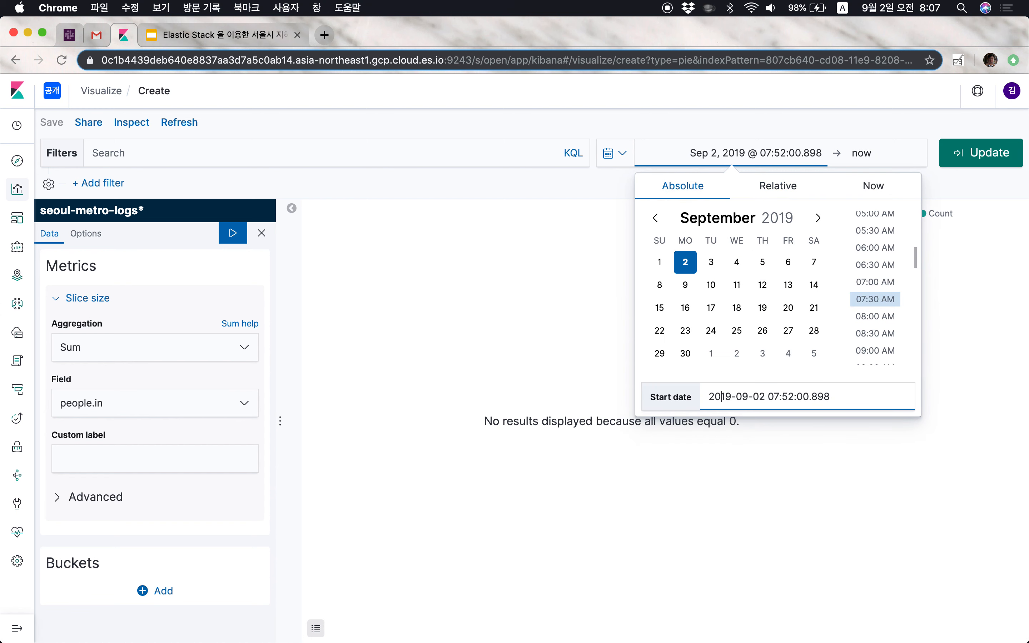
key(super+a)
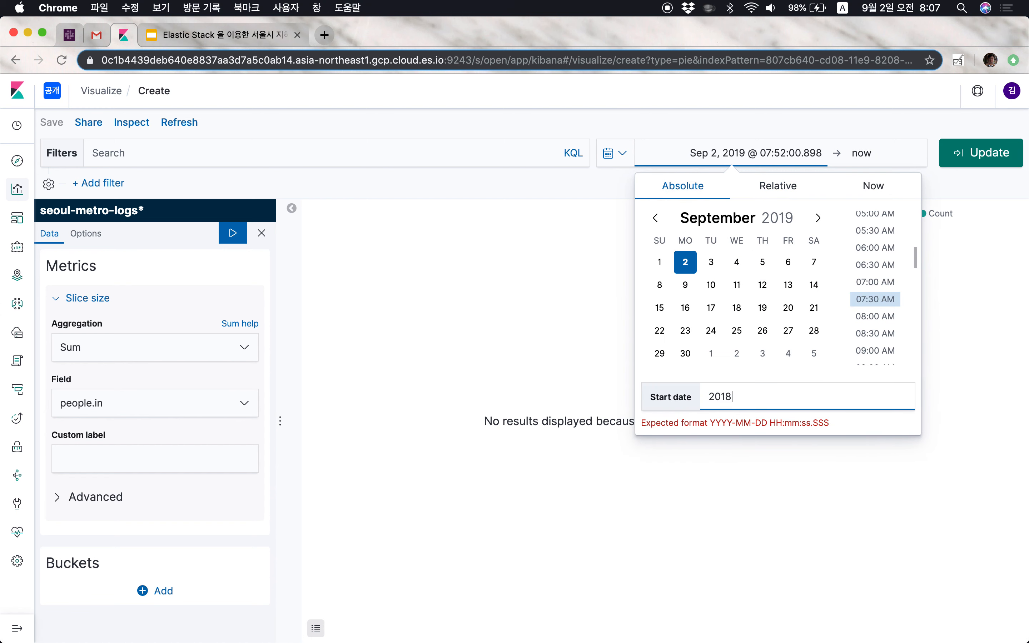
text(-01-01 00:00:00.000)
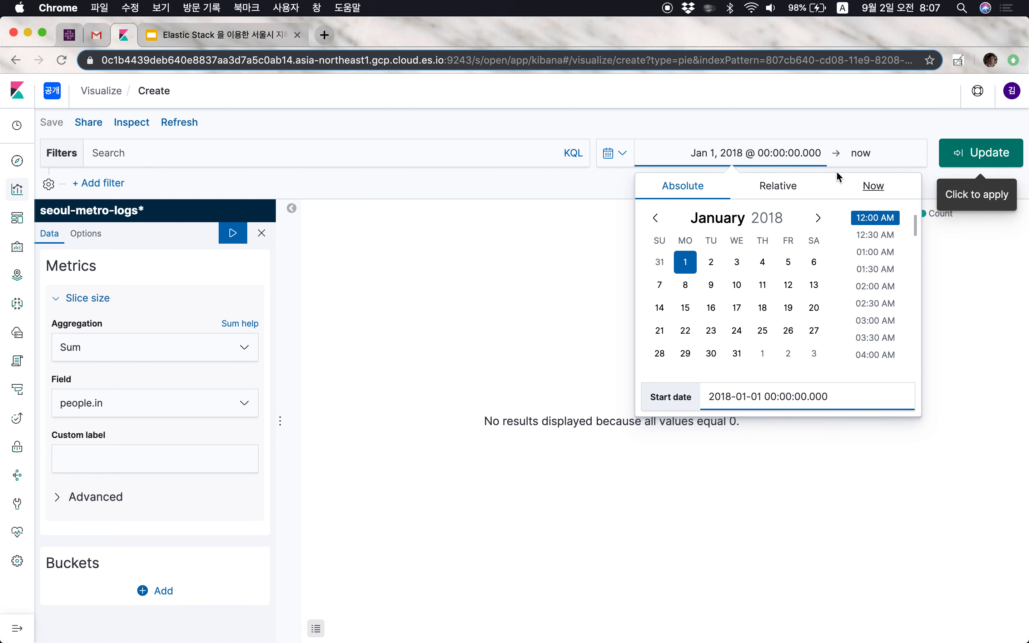
click(873, 154)
click(705, 186)
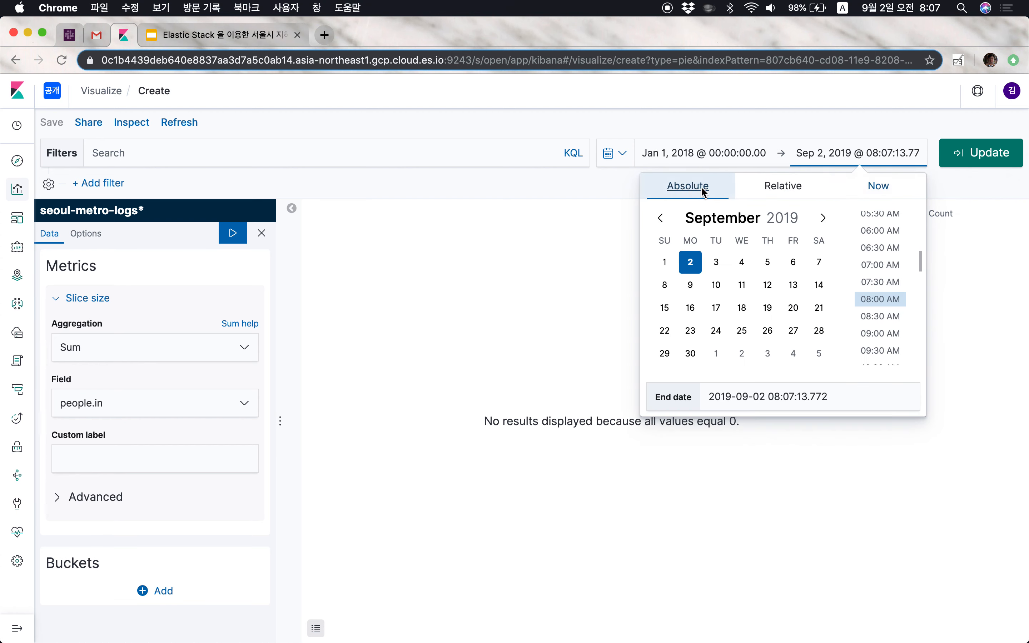
click(740, 399)
key(BackSpace)
text(1)
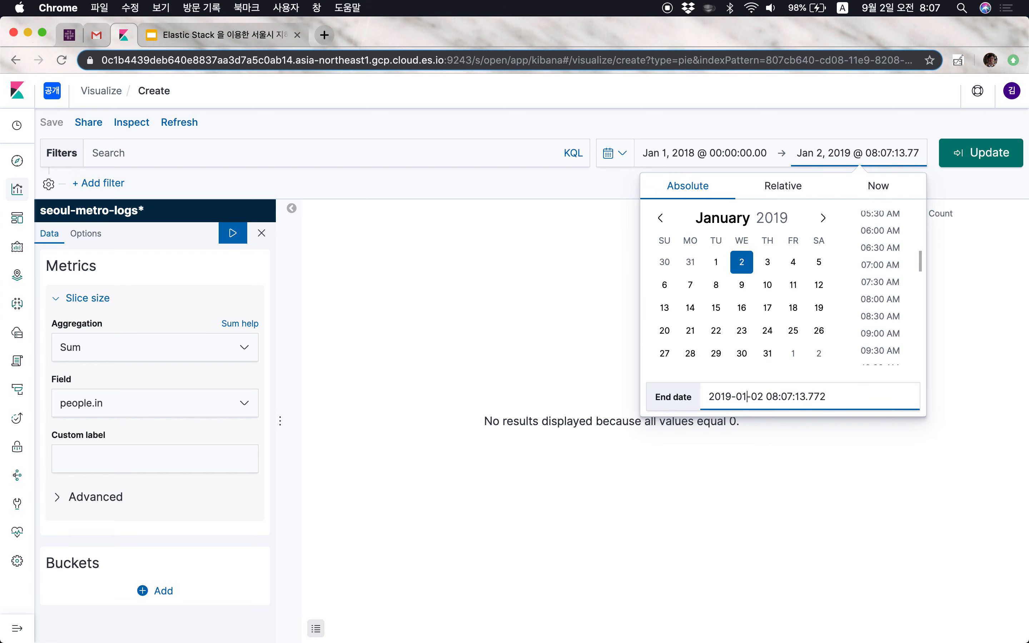
key(Right)
key(Right)
key(Right)
key(BackSpace)
text(1)
key(Right)
key(shift+End)
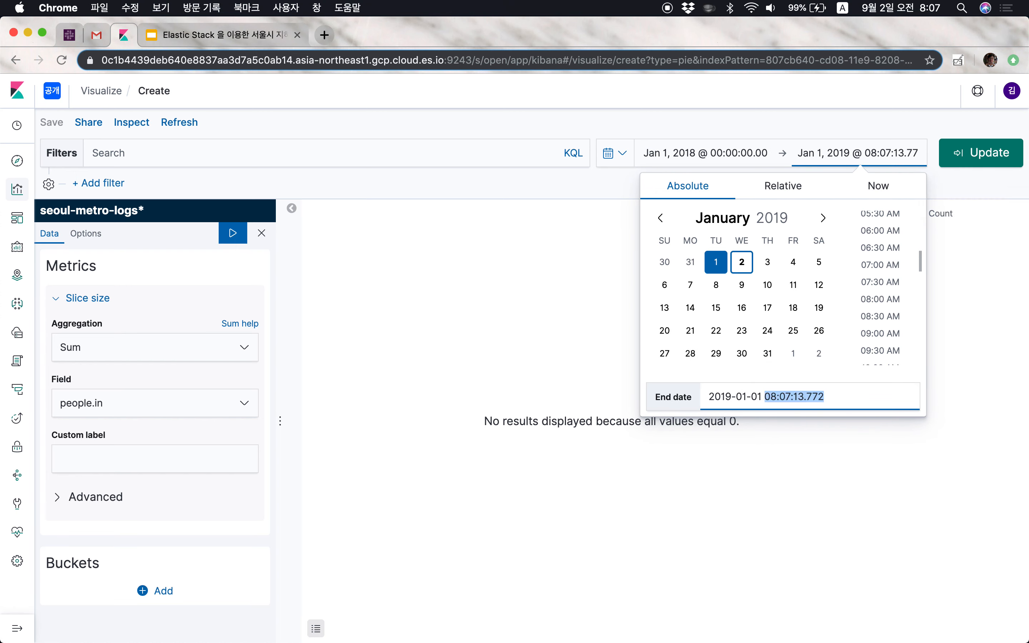
key(BackSpace)
text(00:00:00.000)
click(993, 152)
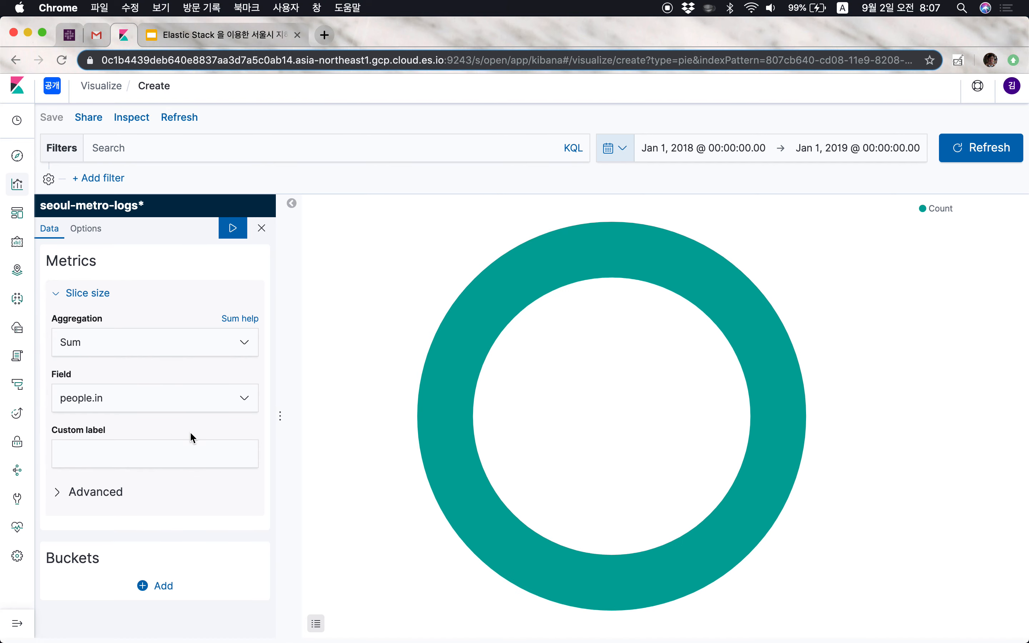
- Add a Split slices bucket to the pie chart
click(168, 590)
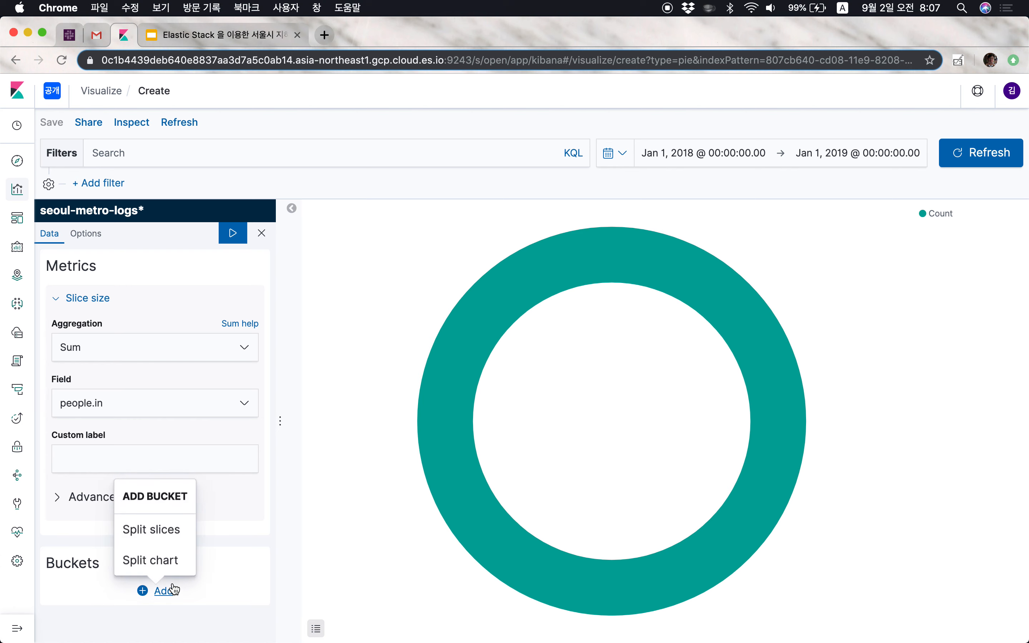
click(170, 591)
click(165, 592)
click(170, 531)
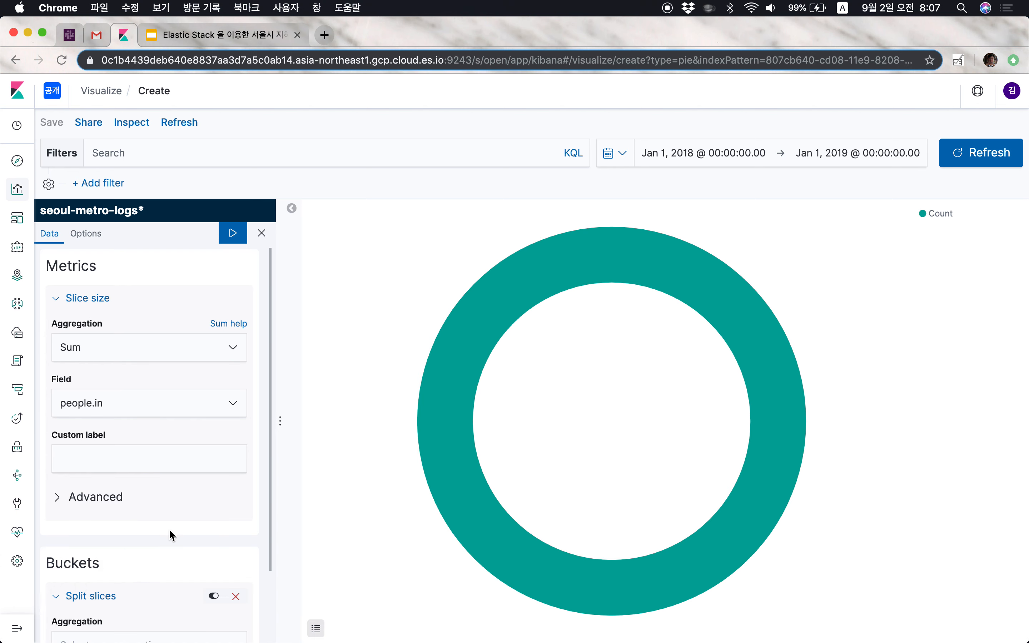
scroll(183, 560, down, 2)
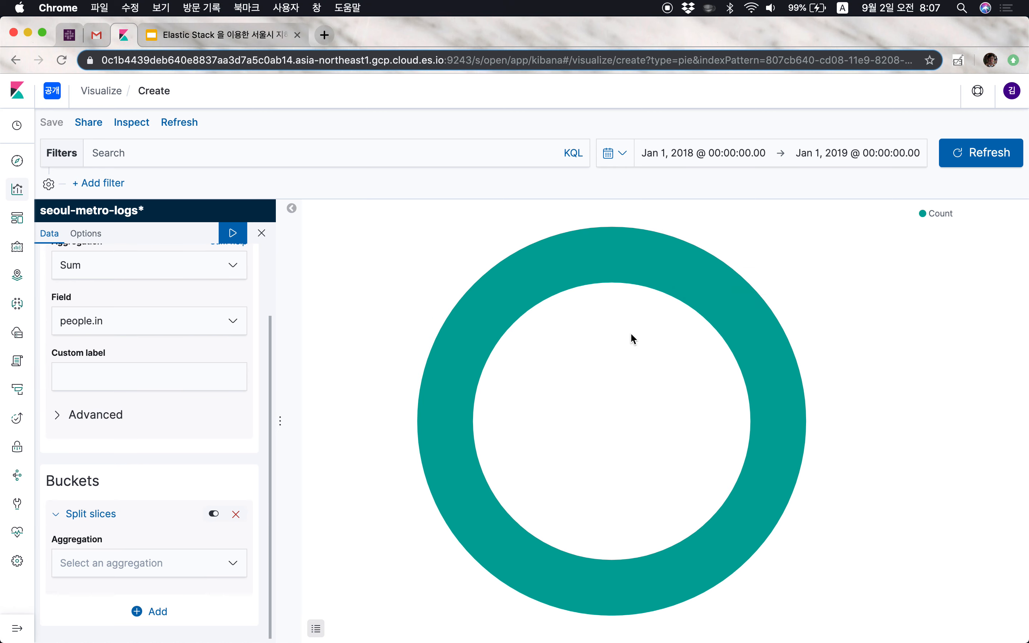
- Set the Split slices bucket to a Range aggregation on the people.in field
click(207, 557)
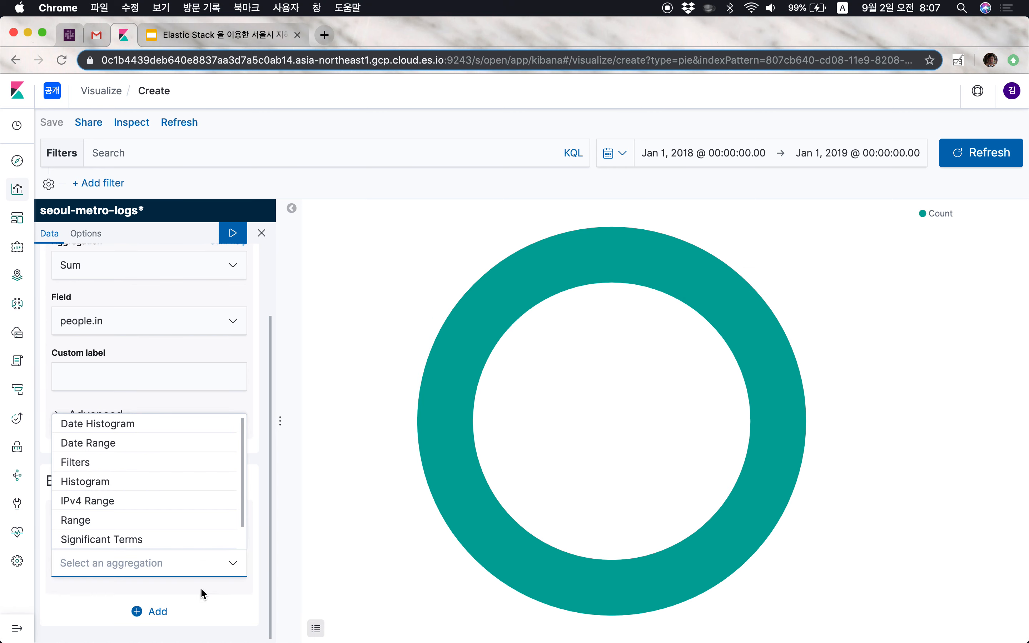
scroll(197, 506, down, 1)
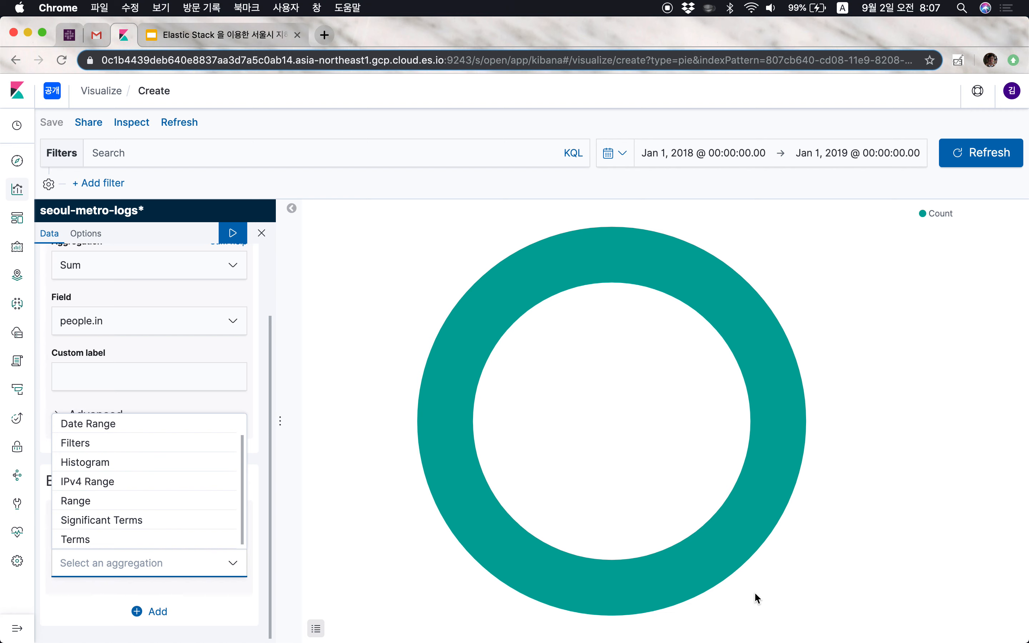
scroll(172, 517, up, 1)
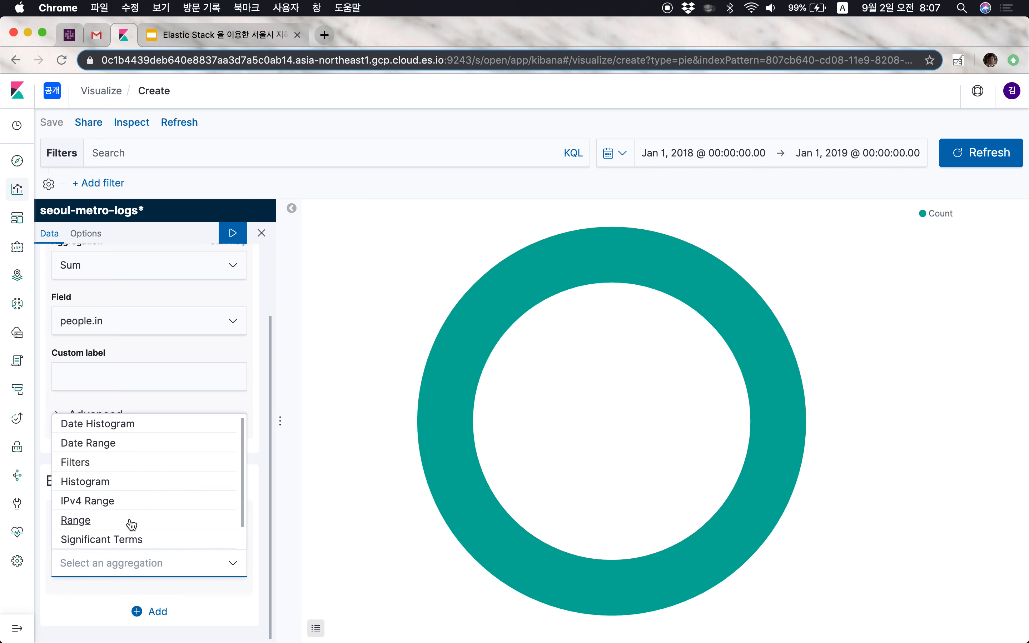
scroll(132, 525, down, 1)
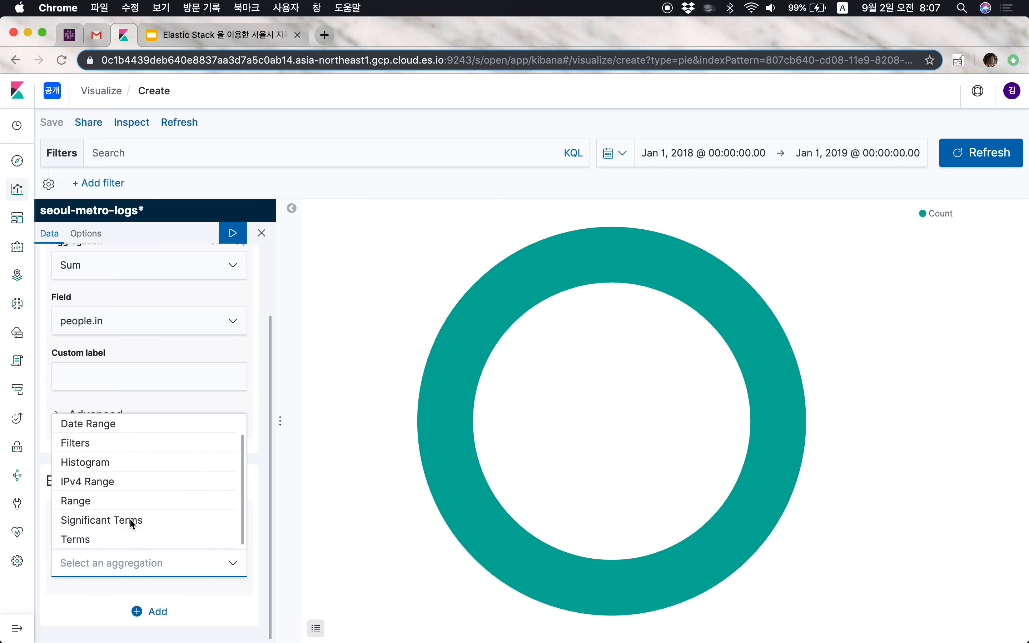
click(78, 501)
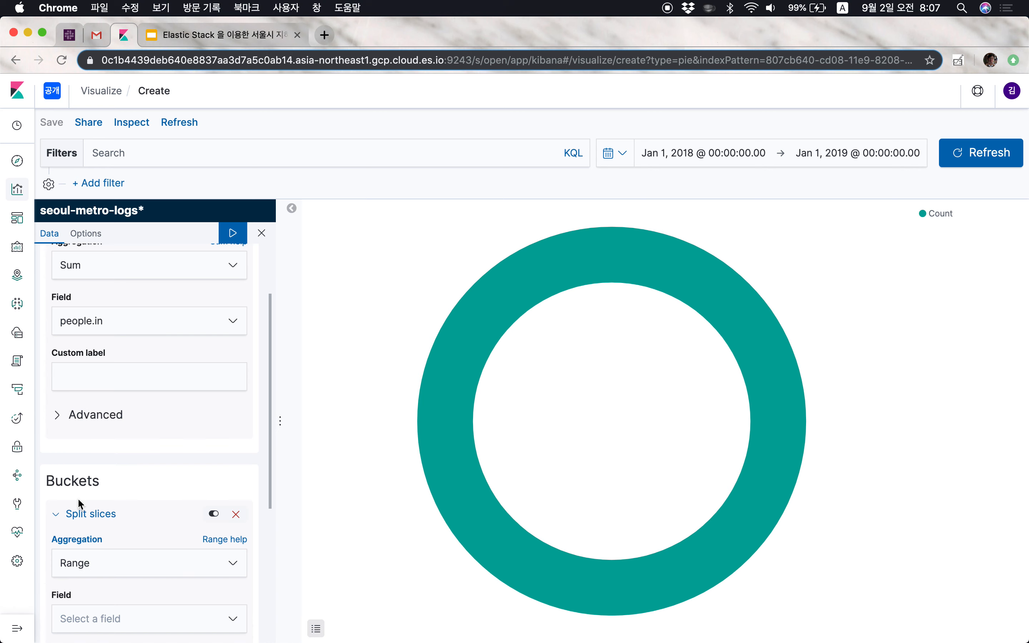
scroll(158, 476, down, 5)
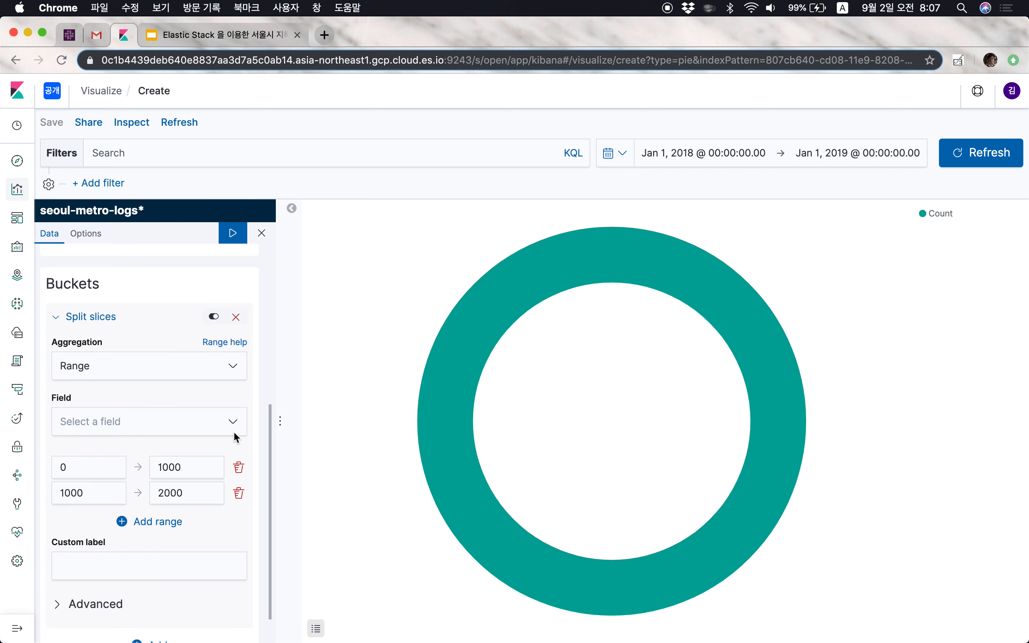
click(230, 421)
click(98, 465)
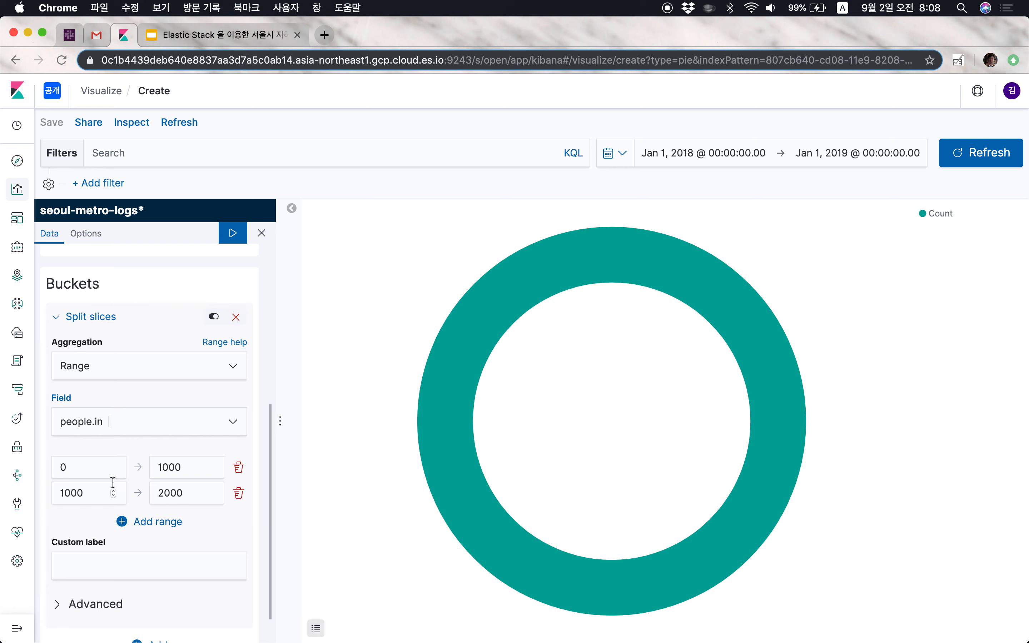
- Set the bucket's two people.in ranges to 0–100 and 100–300
click(80, 467)
click(189, 471)
click(96, 494)
click(193, 494)
key(BackSpace)
key(BackSpace)
text(300)
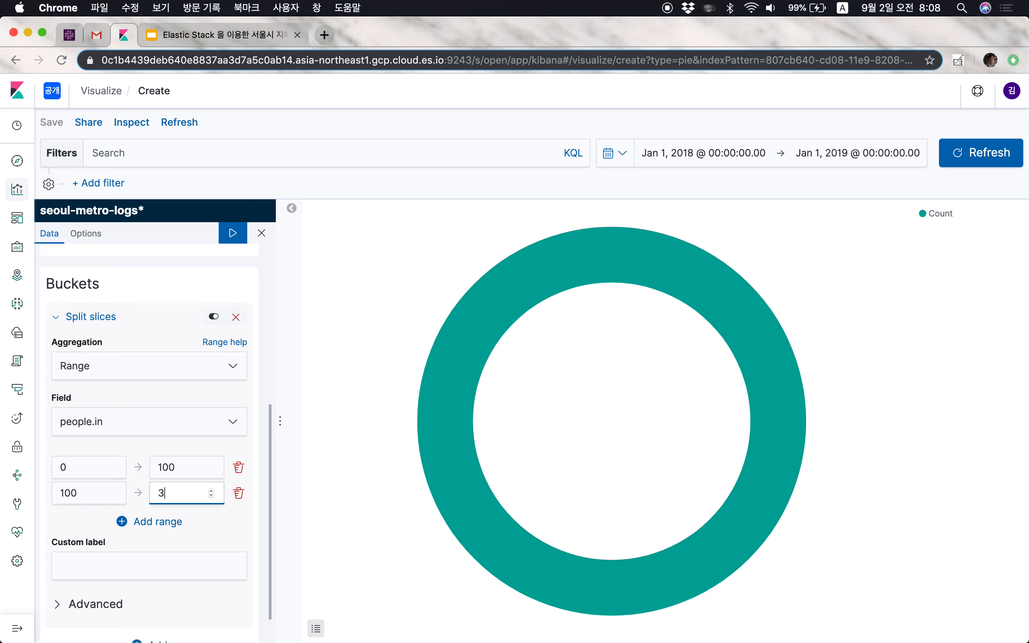
- Add a third people.in range of 300–1000 to the Split slices bucket
click(176, 522)
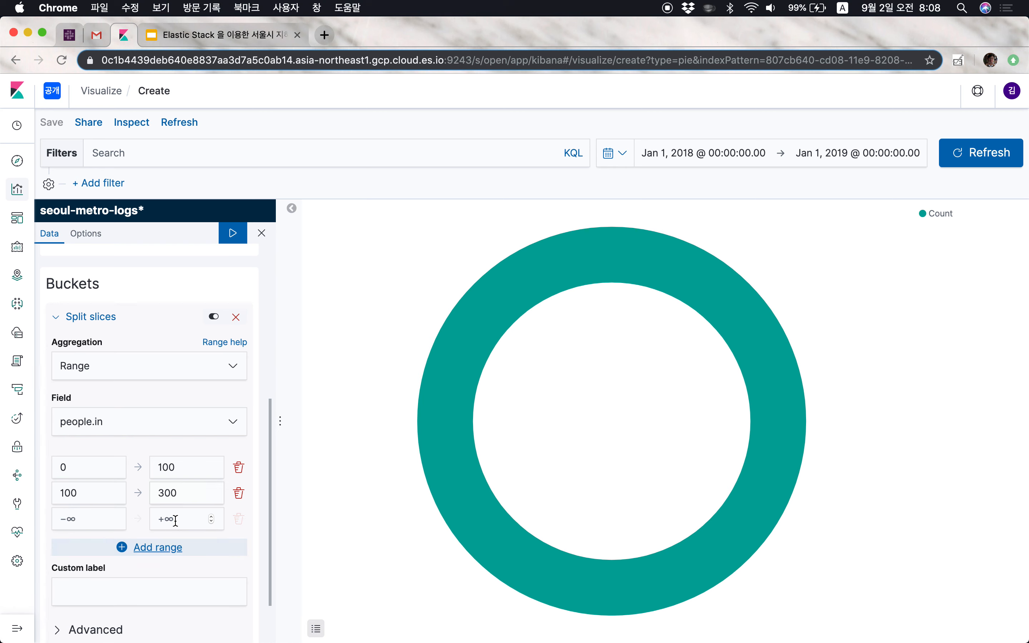
click(83, 519)
text(300)
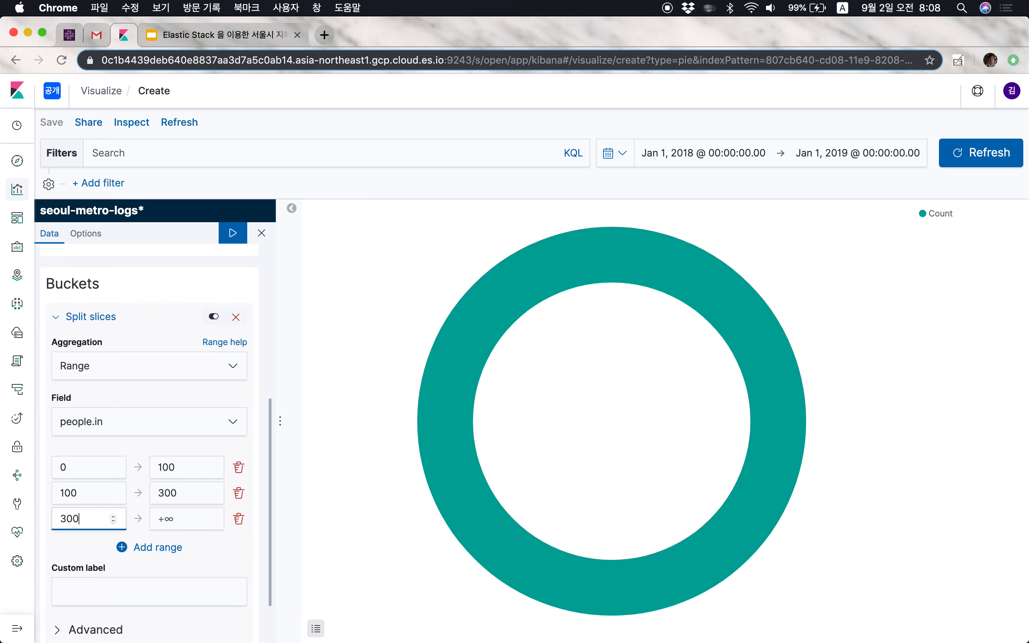
click(180, 523)
text(1000)
- Add a fourth people.in range starting at 1000 with no upper limit, remove the extra empty range and update the pie chart
click(170, 549)
click(74, 545)
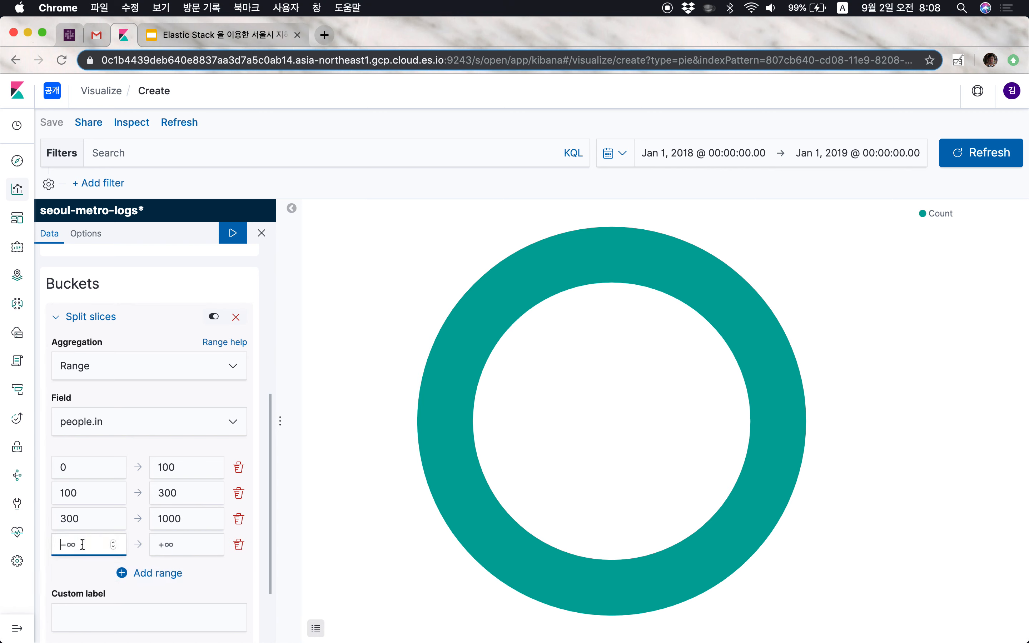
text(1000)
click(199, 568)
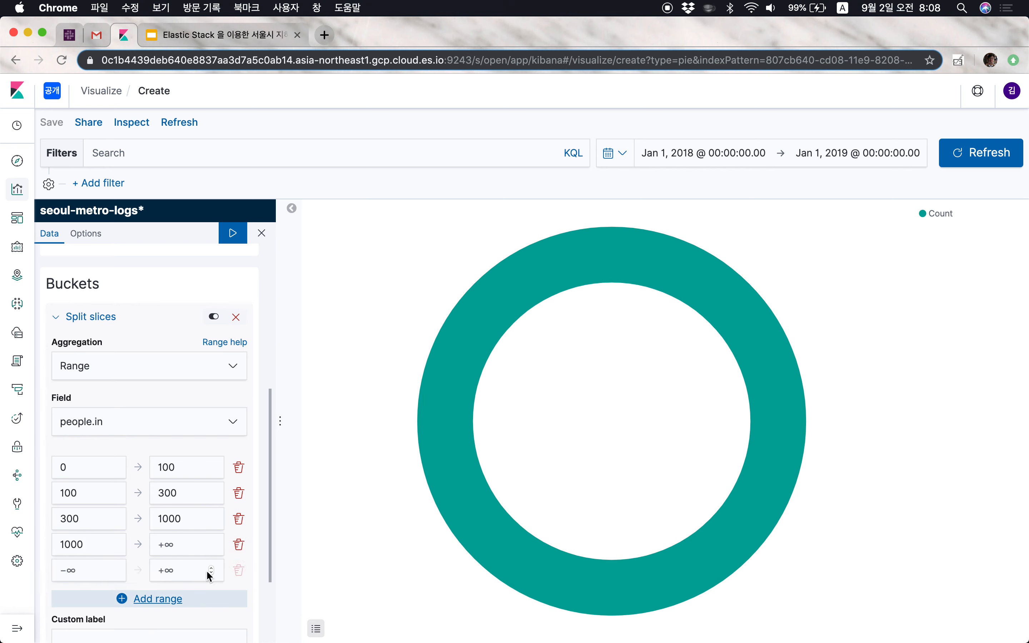
click(246, 571)
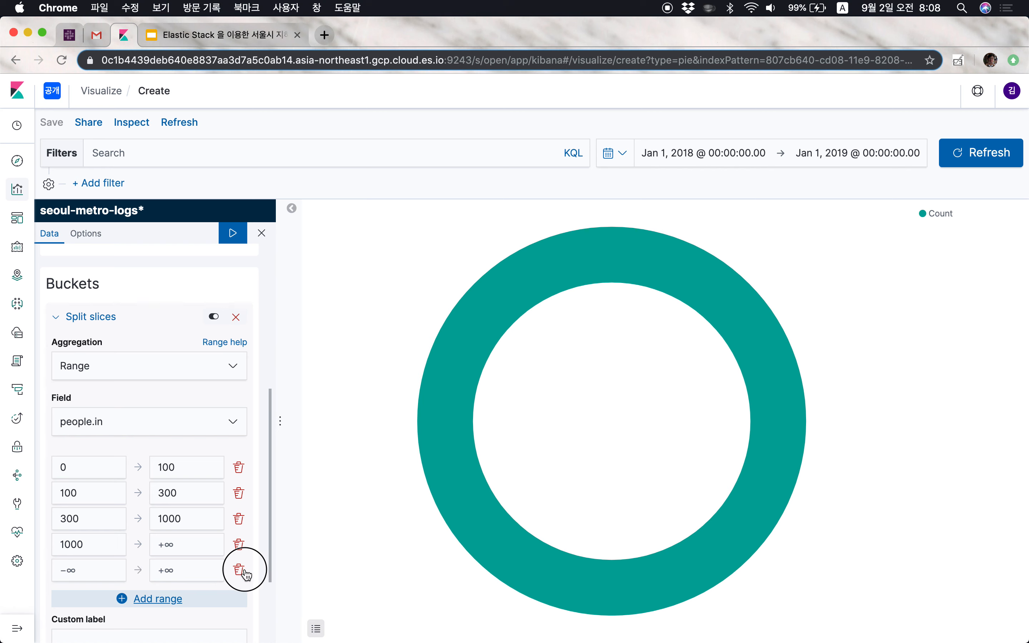
click(232, 235)
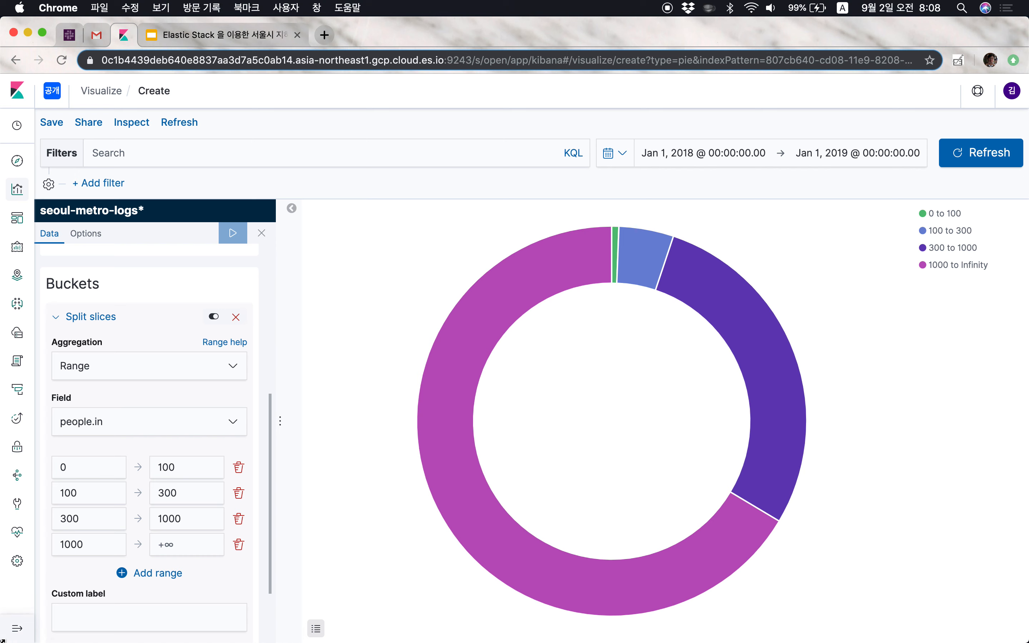
- Change the first two people.in ranges to 0–300 and 300–1000
mouse_move(658, 261)
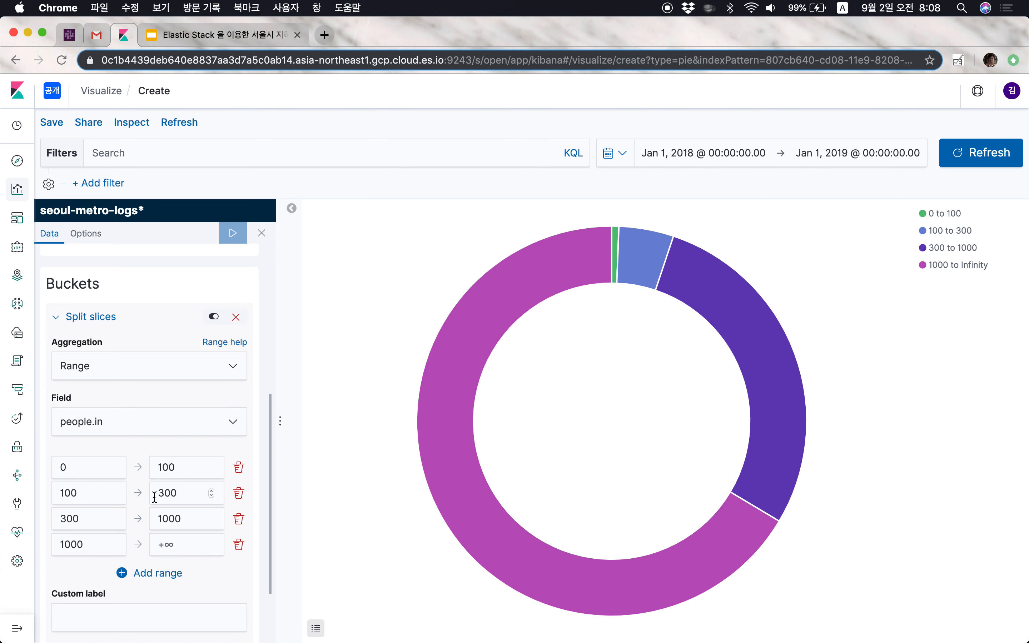
click(167, 467)
key(BackSpace)
text(3)
click(64, 493)
key(BackSpace)
text(3)
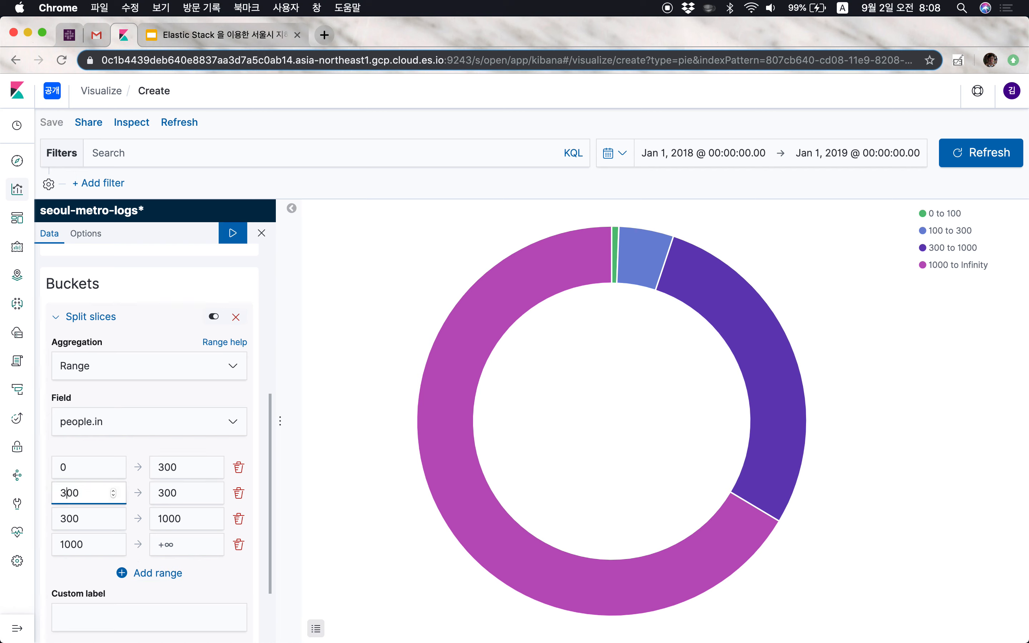
click(161, 494)
key(BackSpace)
text(10)
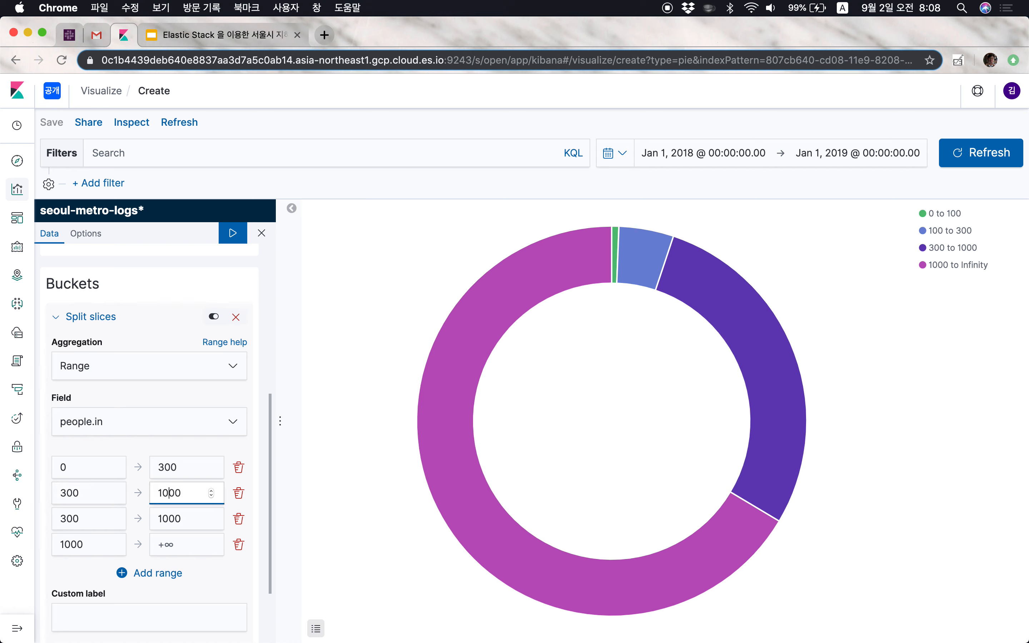
- Change the third range to 1000–3000, start the open-ended fourth range at 3000, and update the pie chart
click(67, 516)
key(BackSpace)
text(10)
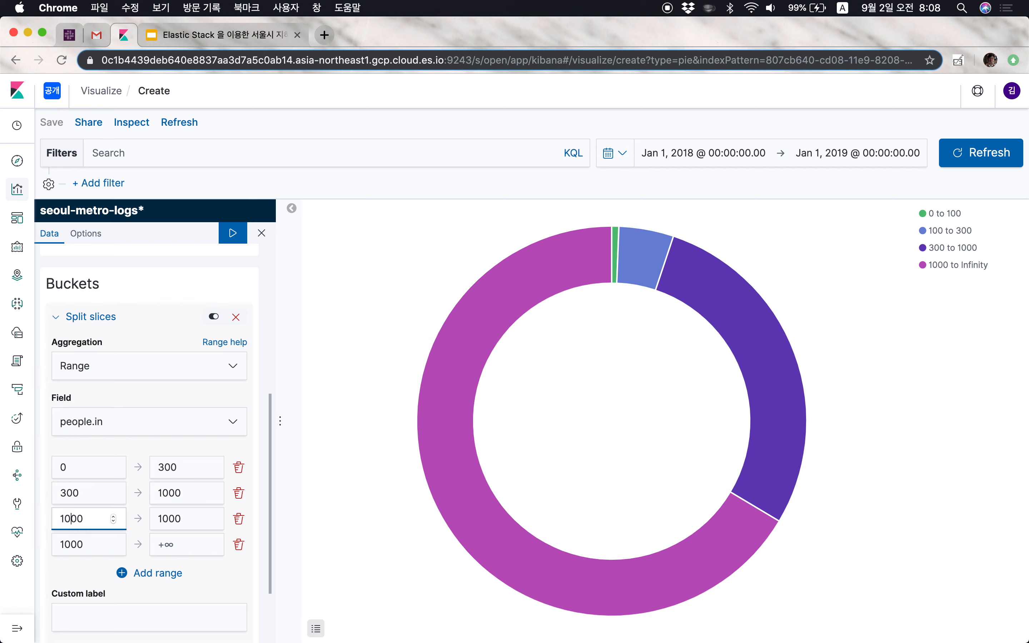
click(162, 520)
key(BackSpace)
text(3)
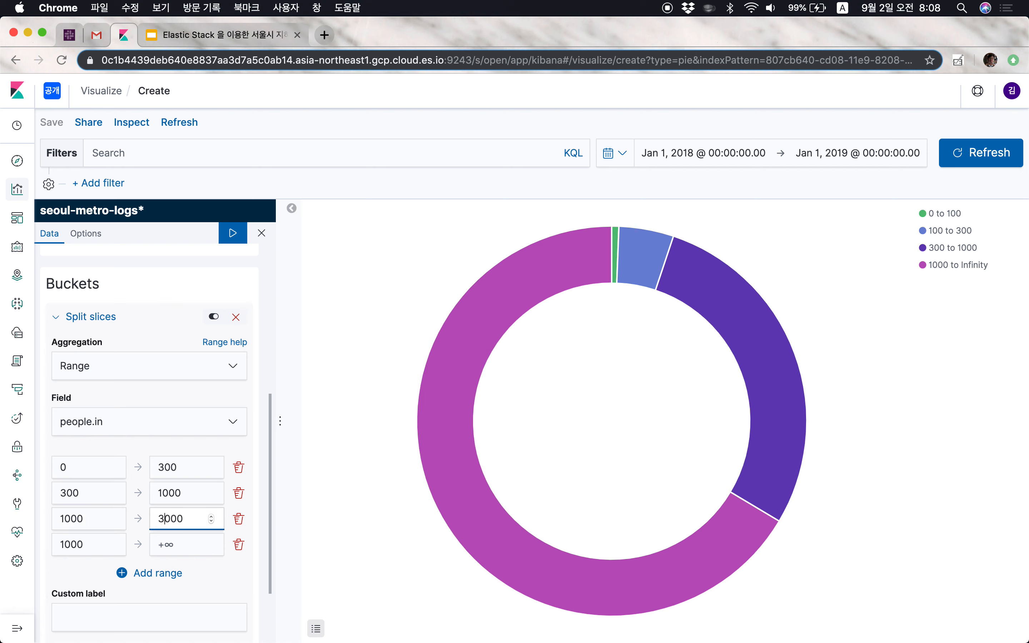
click(74, 549)
key(BackSpace)
text(3)
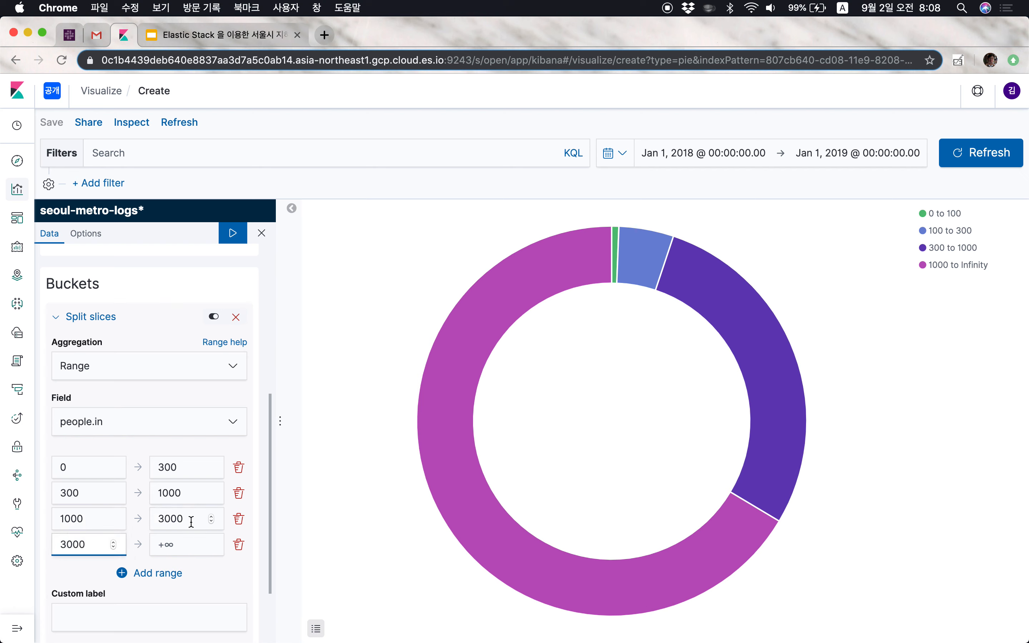
click(230, 232)
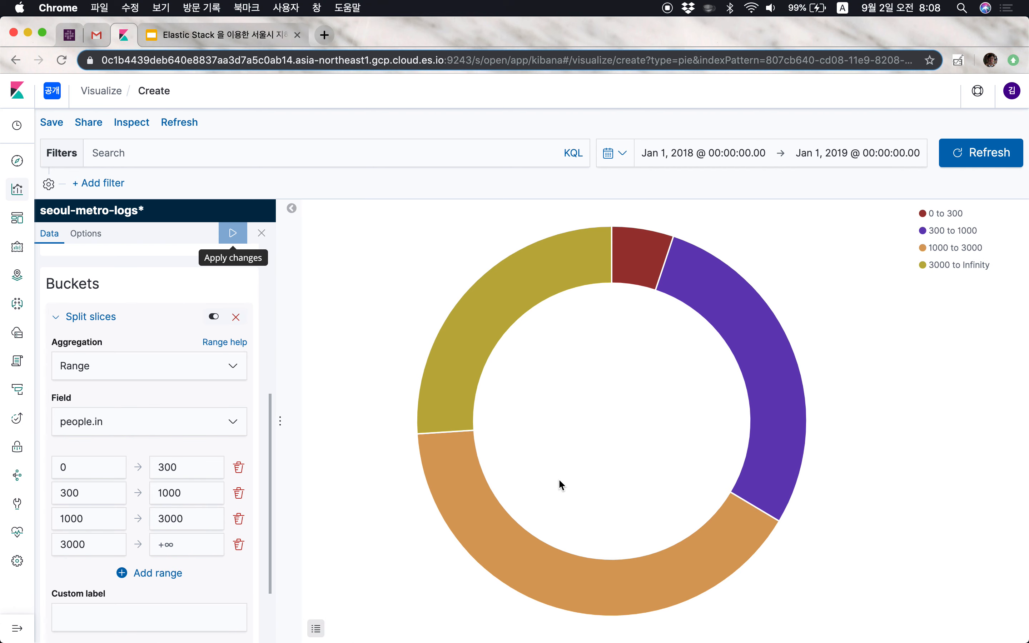
- Examine the share of each boarding range in the pie chart and review its slice size and bucket settings
mouse_move(492, 349)
mouse_move(482, 505)
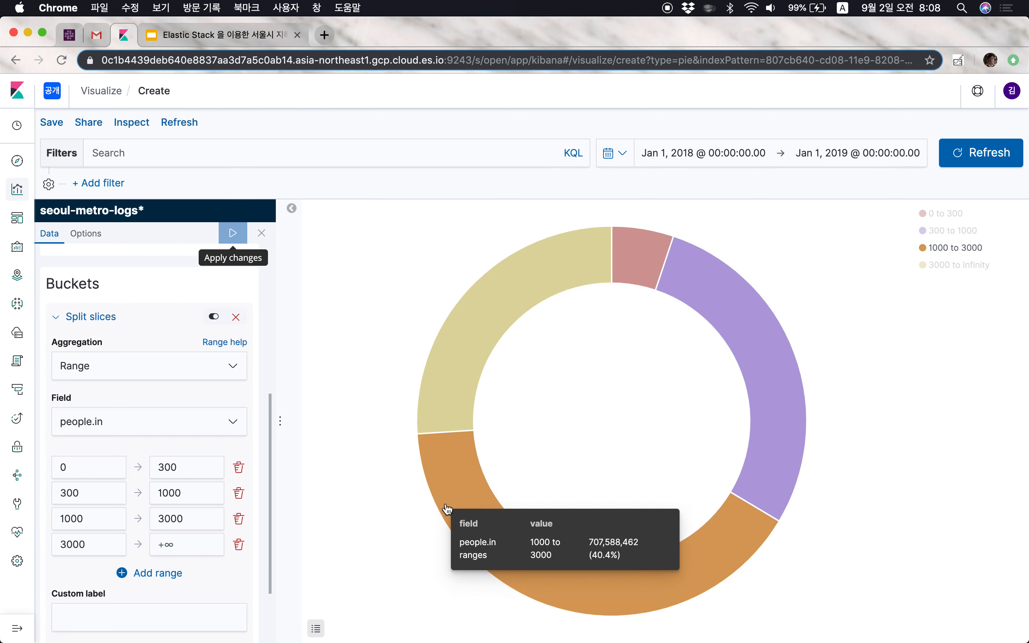
mouse_move(771, 395)
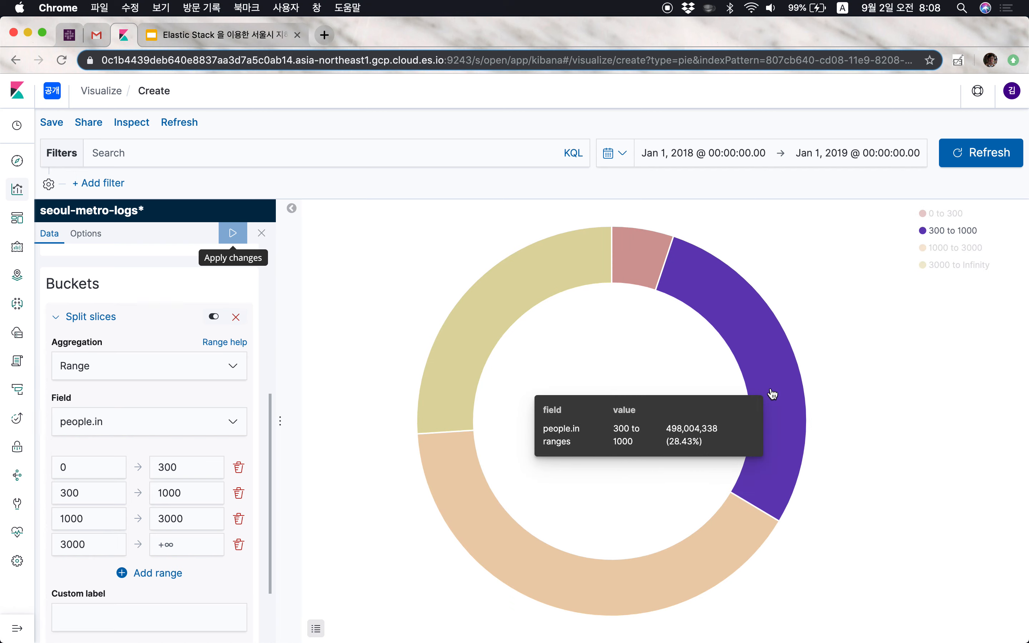
mouse_move(635, 273)
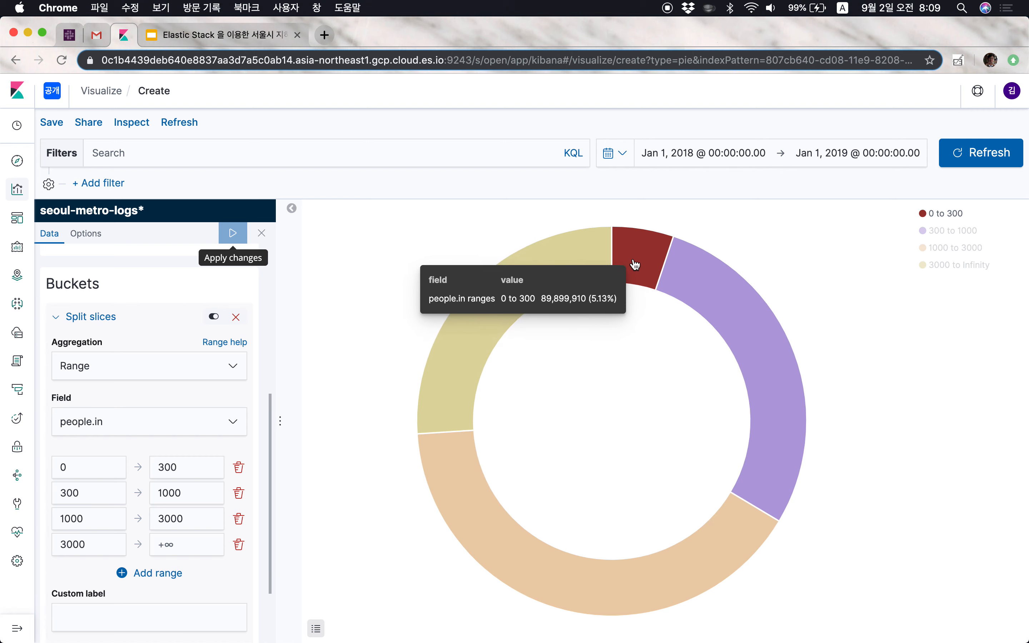
scroll(171, 530, down, 3)
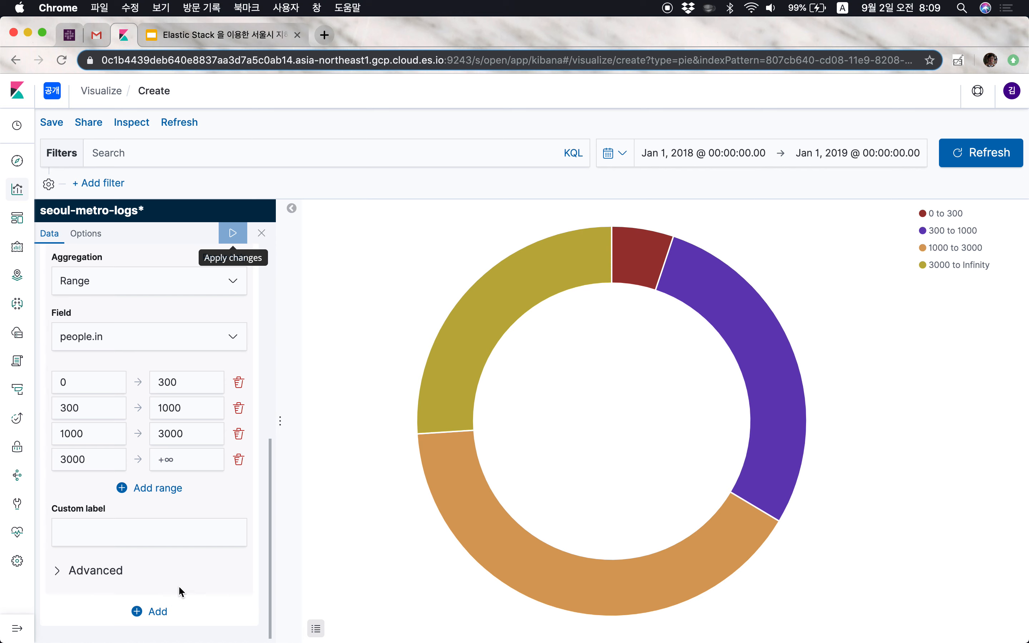
scroll(179, 590, up, 10)
scroll(179, 591, up, 2)
scroll(179, 591, down, 3)
scroll(179, 587, up, 2)
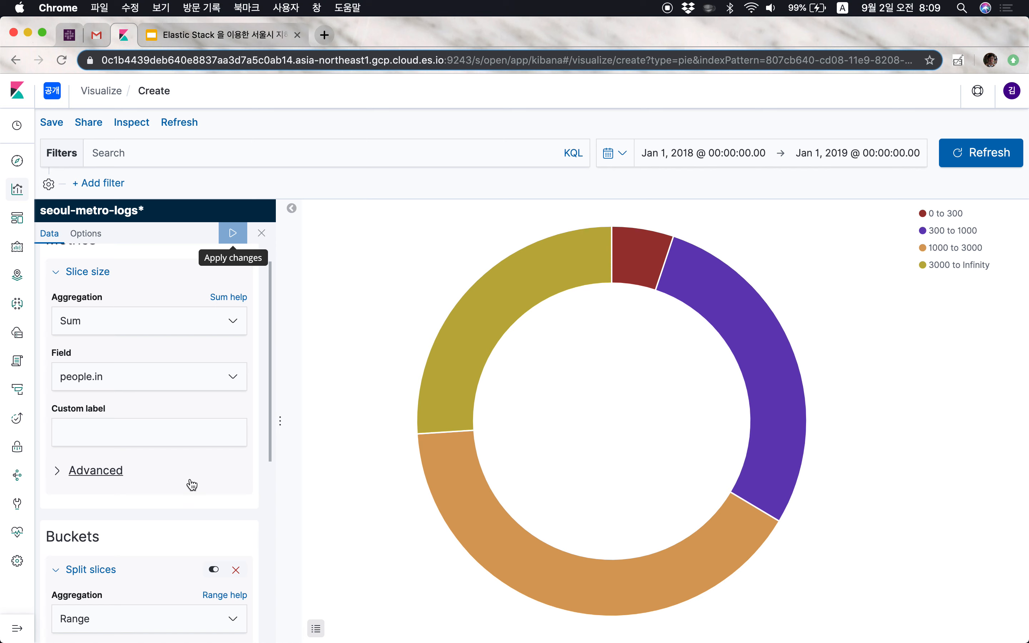
mouse_move(524, 303)
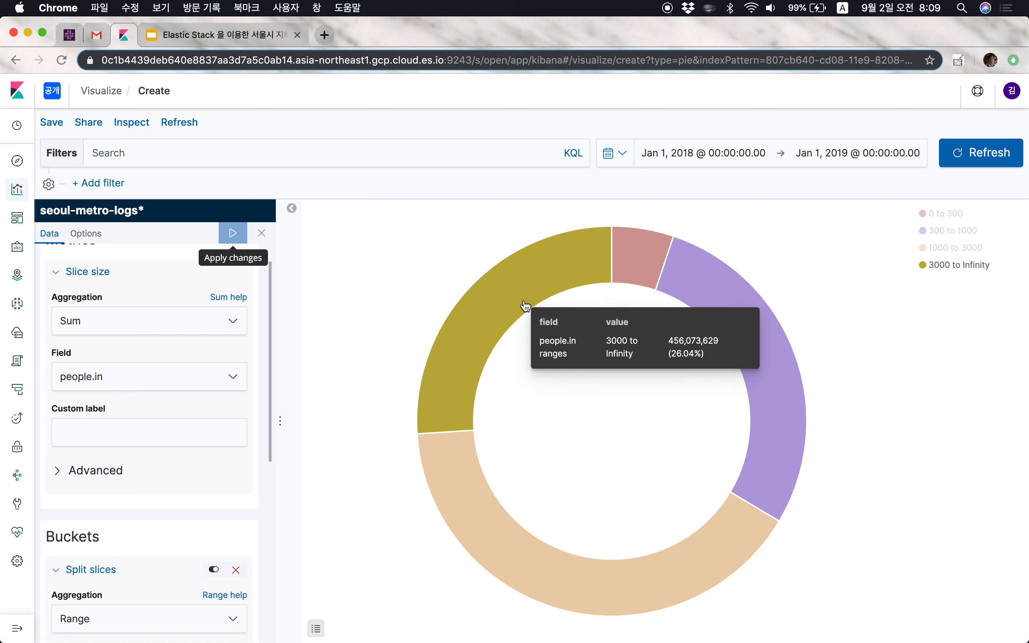
scroll(199, 451, down, 10)
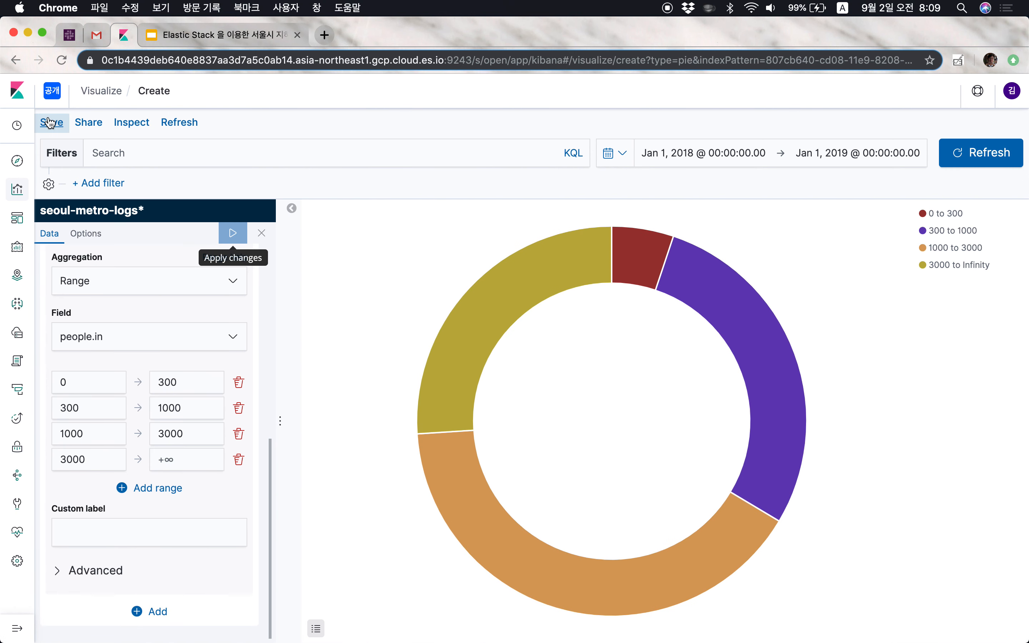
- Recolor the 0 to 300 slice light blue and the 300 to 1000 slice medium blue, leaving no filter applied
click(952, 214)
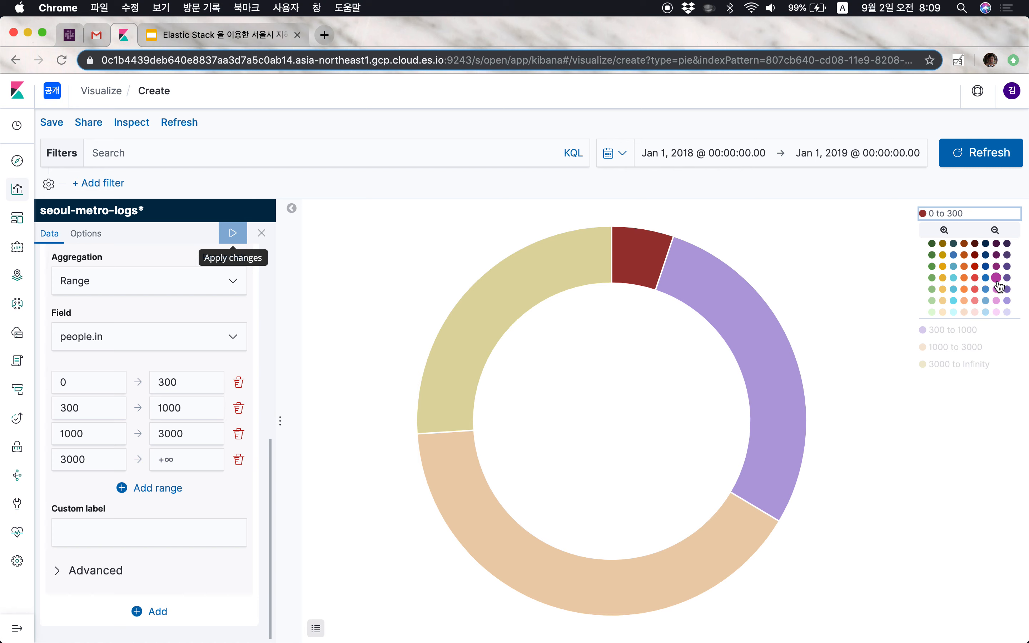
click(986, 311)
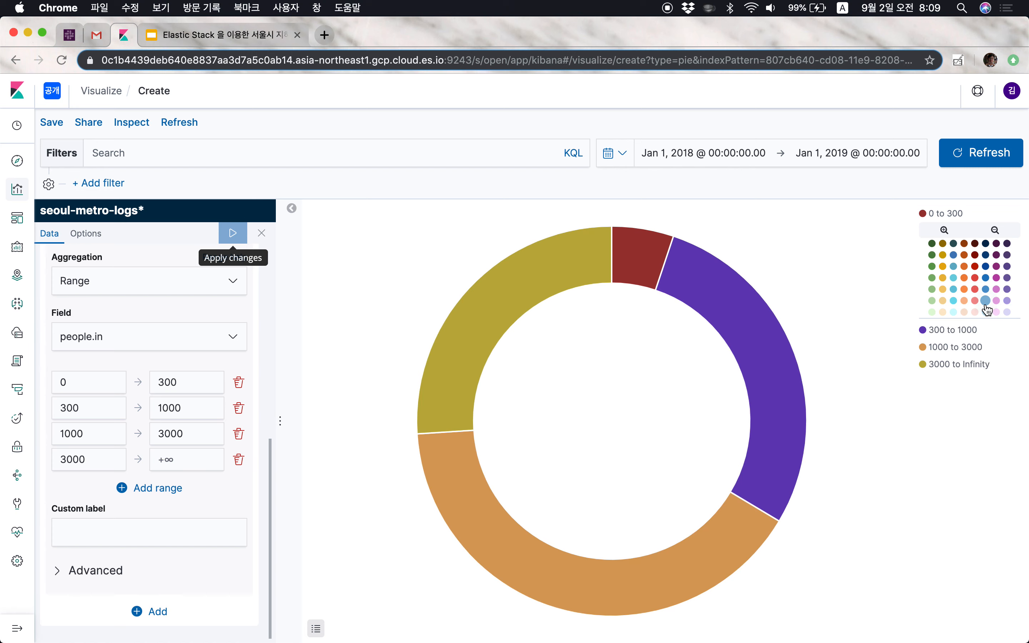
click(742, 296)
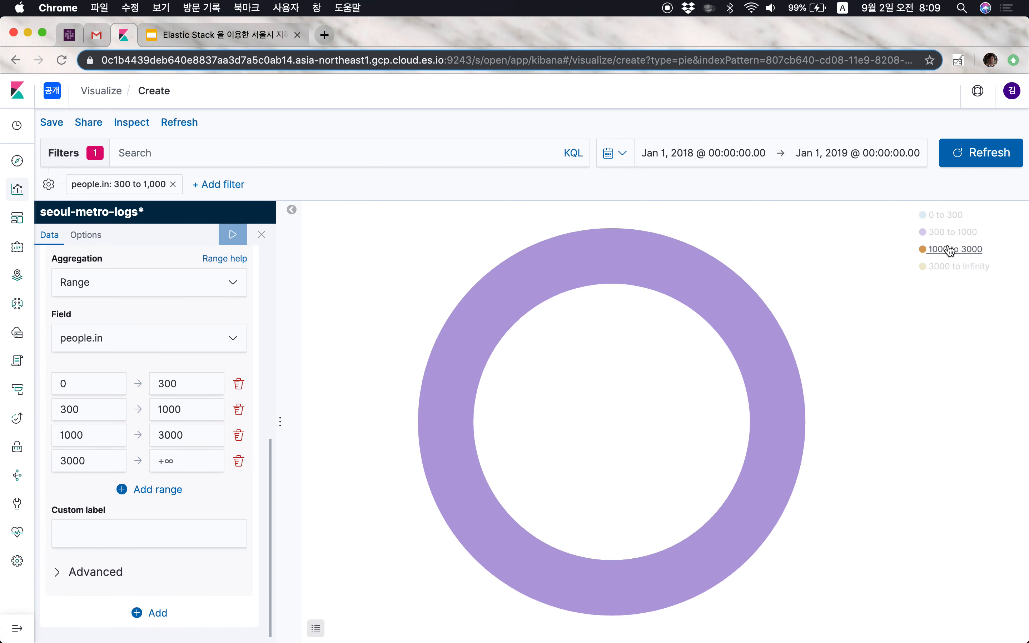
click(173, 183)
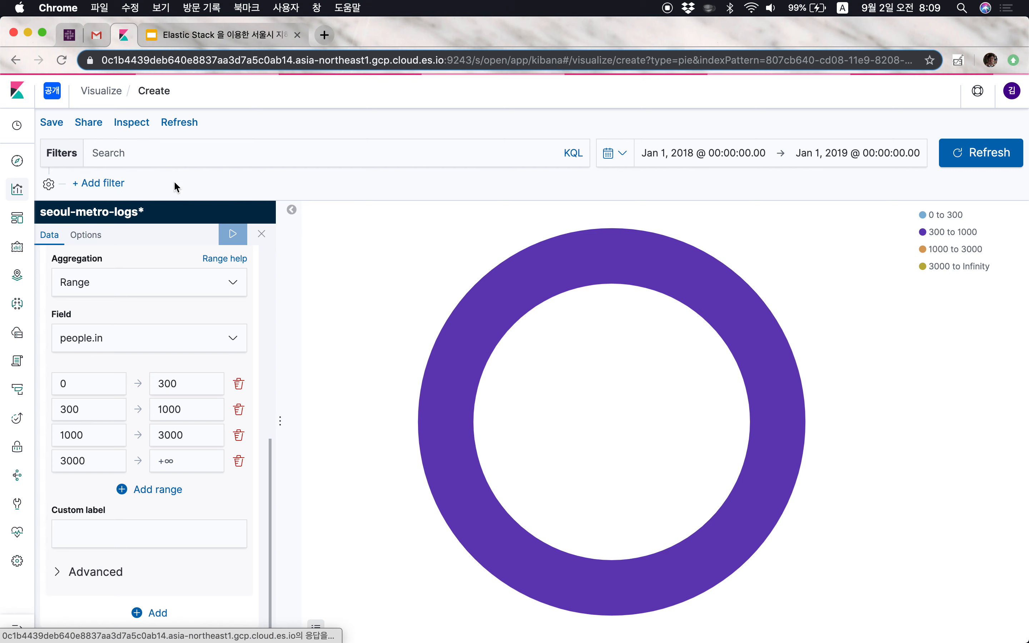
click(976, 231)
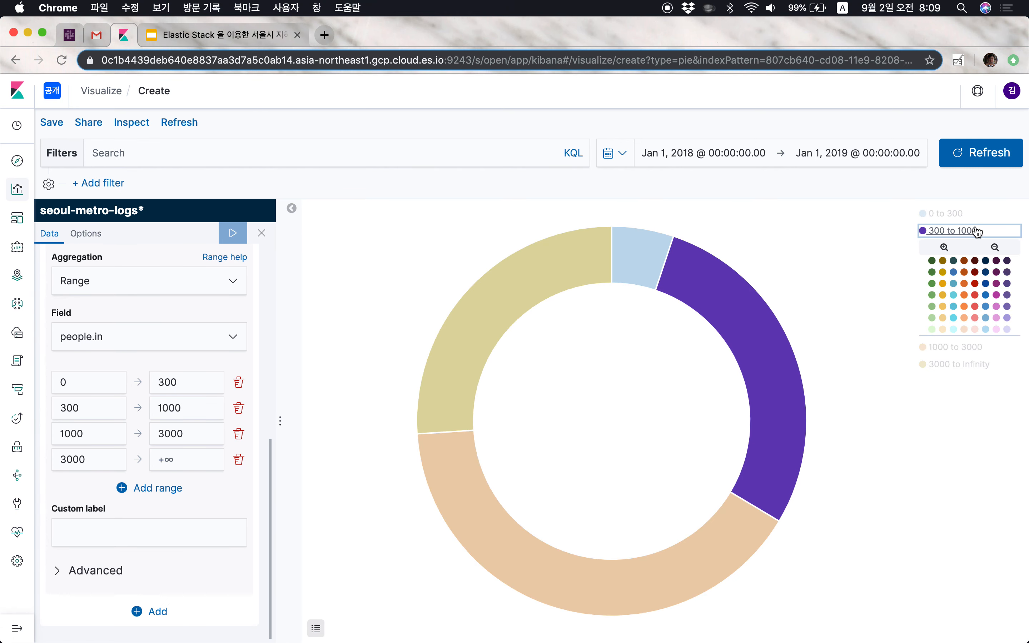
click(985, 306)
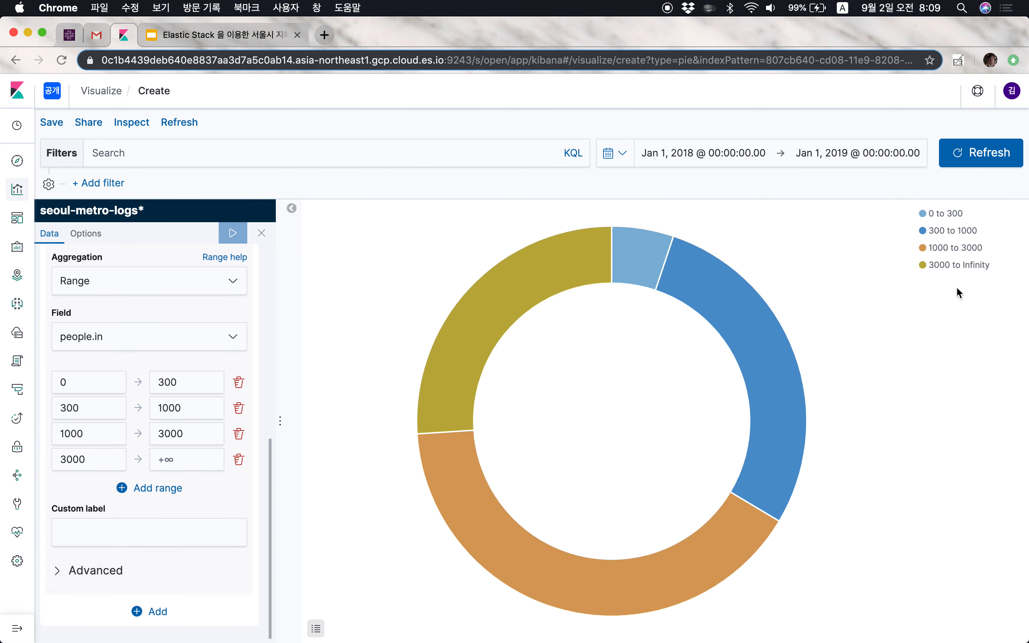
- Recolor the 1000 to 3000 slice a darker blue and the 3000 to Infinity slice navy
click(955, 248)
click(985, 302)
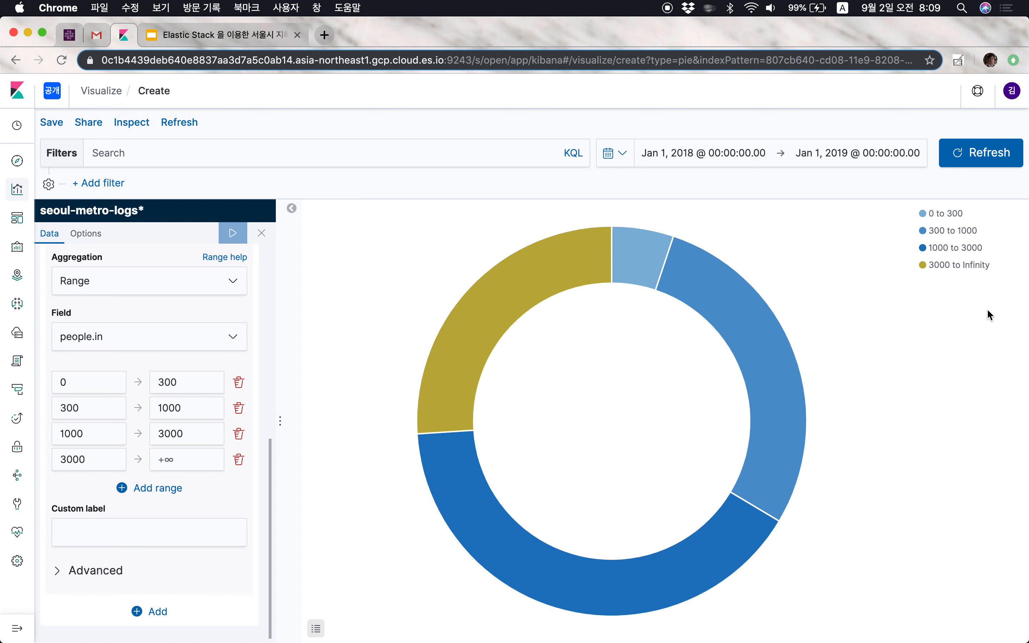
click(959, 264)
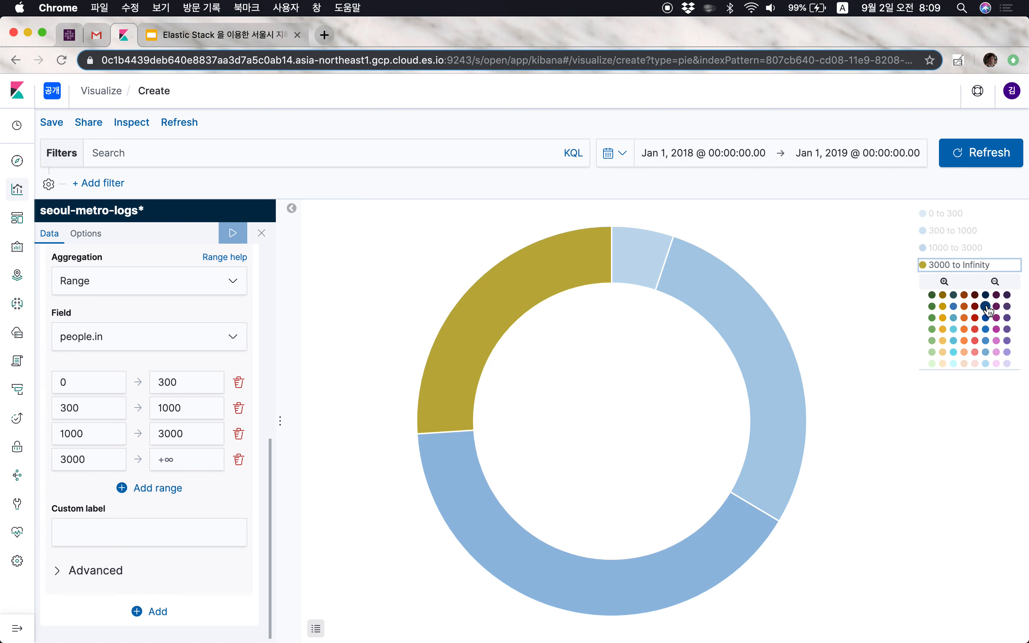
click(985, 295)
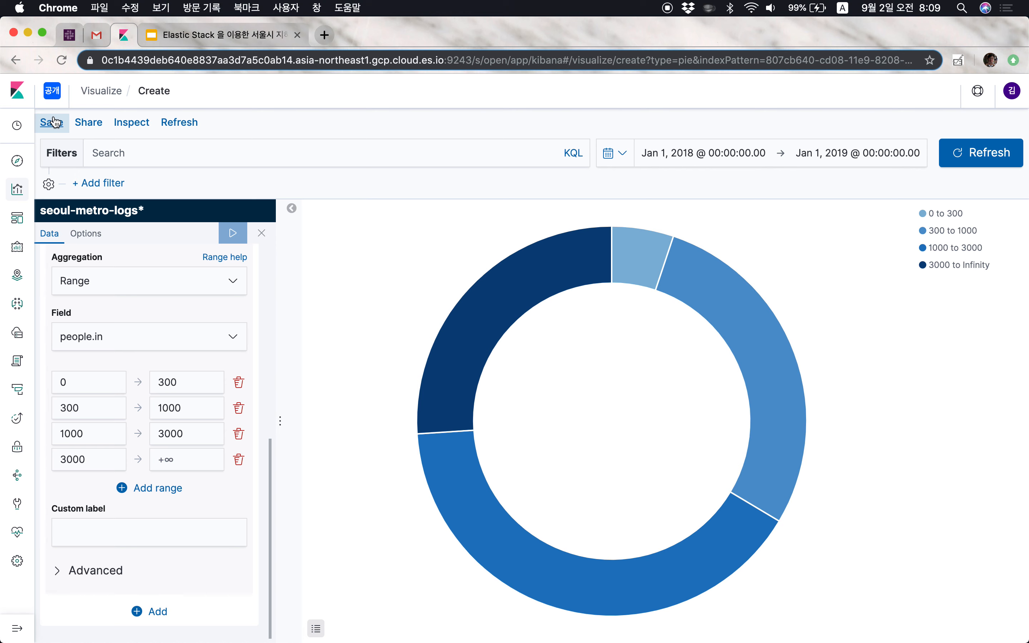
- Turn off the Donut style, turn on Show Labels, and apply both settings to the pie chart
click(91, 236)
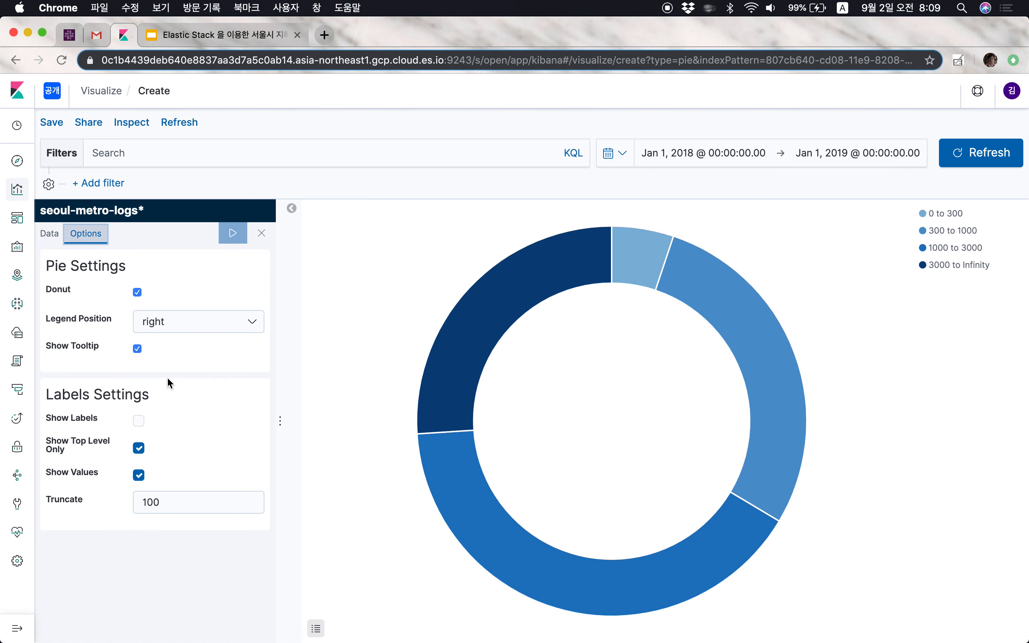
click(137, 292)
click(233, 233)
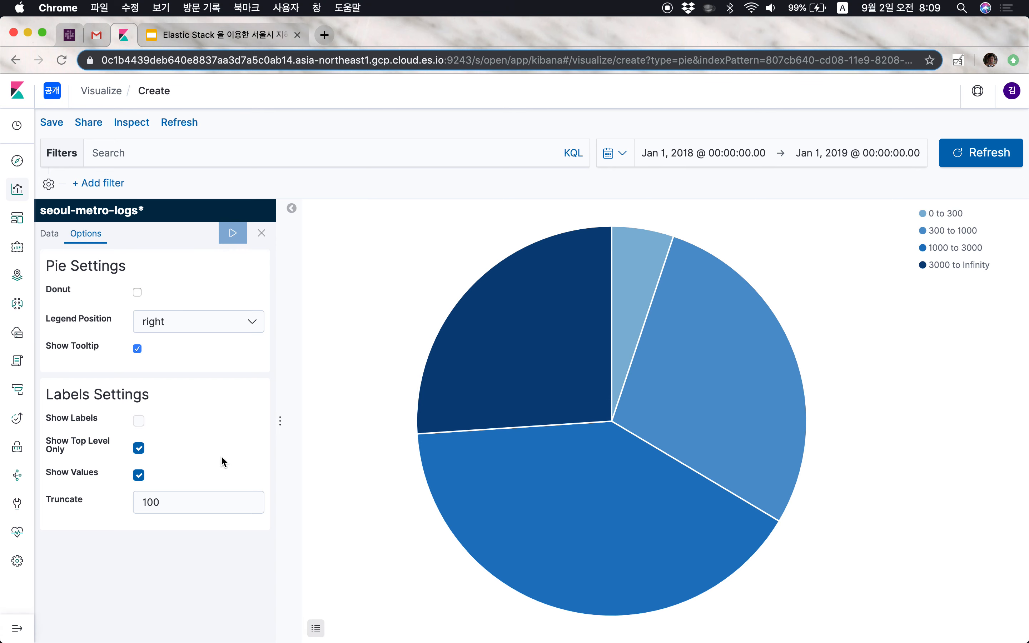
click(139, 421)
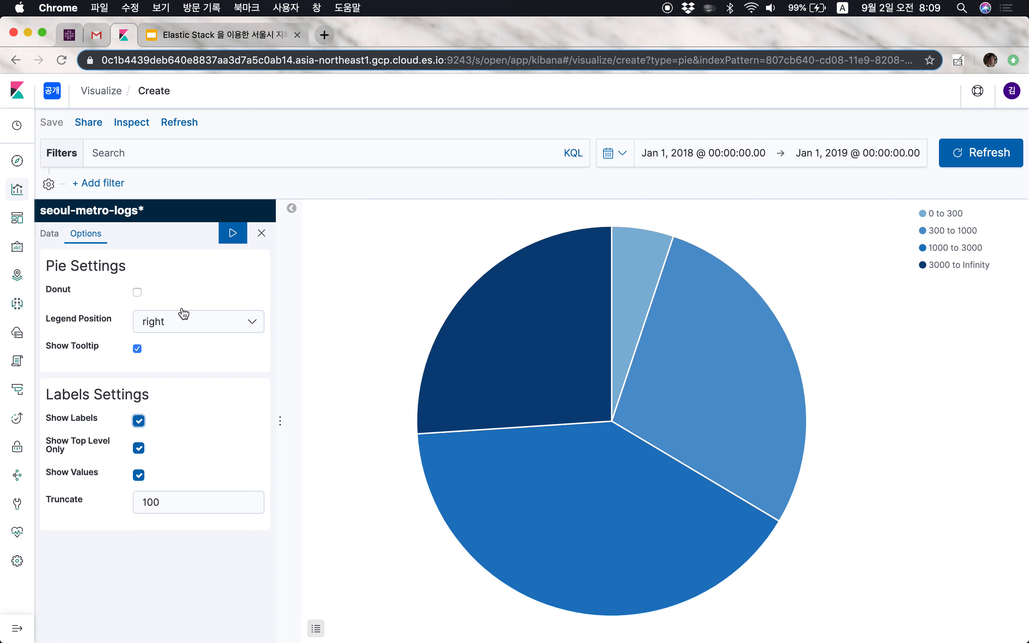
click(232, 233)
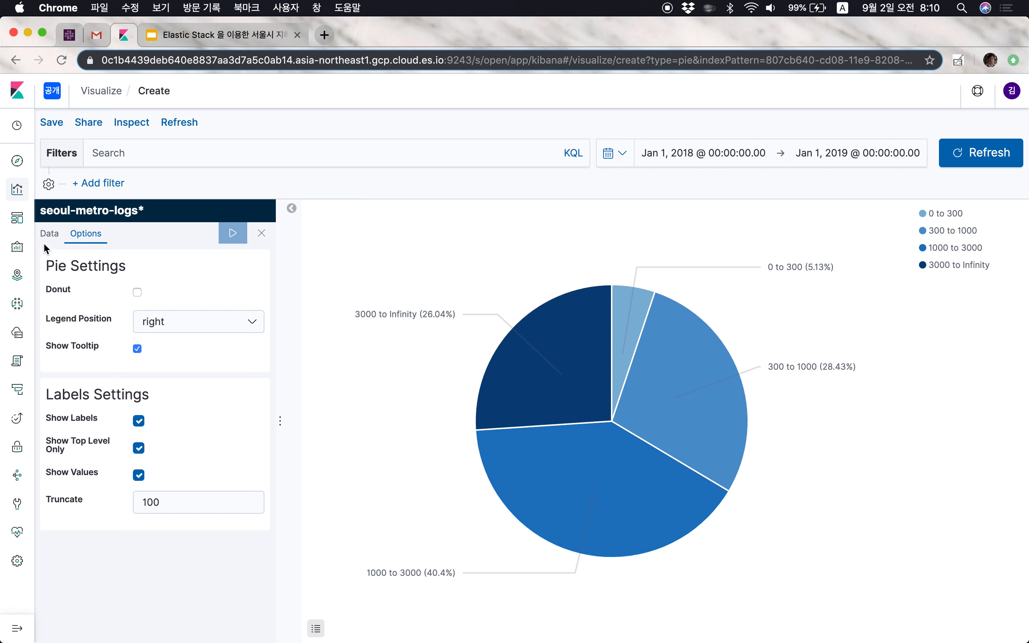
click(49, 234)
- Save the pie chart as "seoul-metro: 승차인원 비율"
click(51, 122)
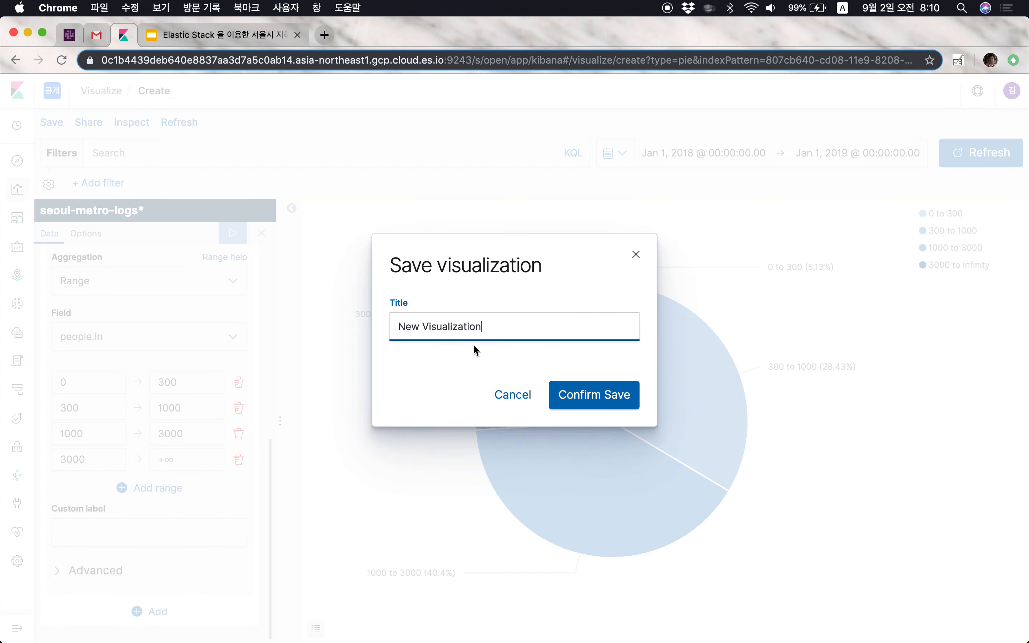
triple_click(549, 324)
text(seoul)
text(-metro: 승차인원 비율)
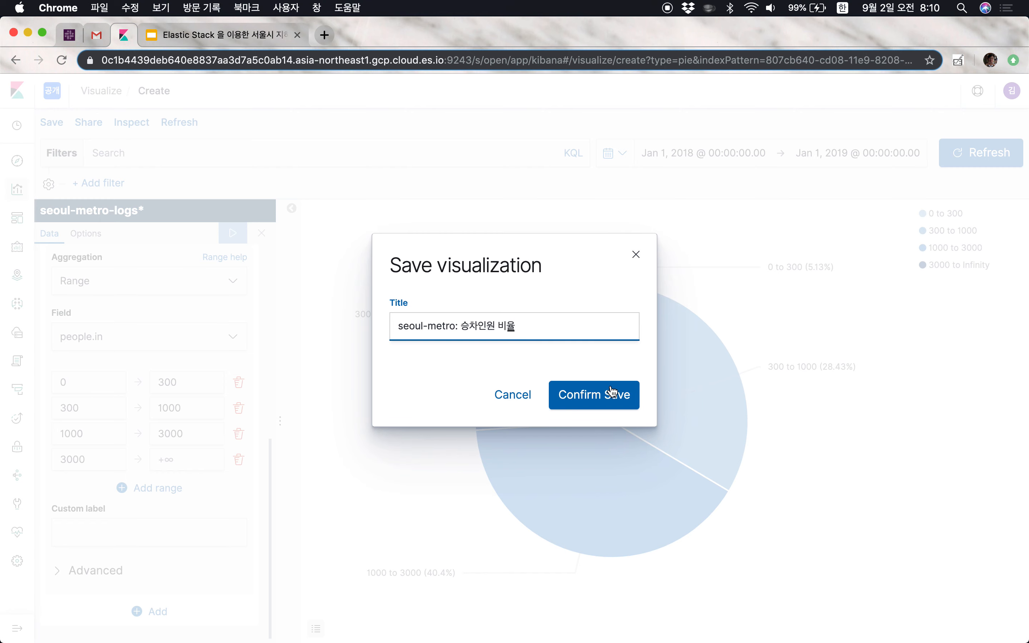
click(611, 391)
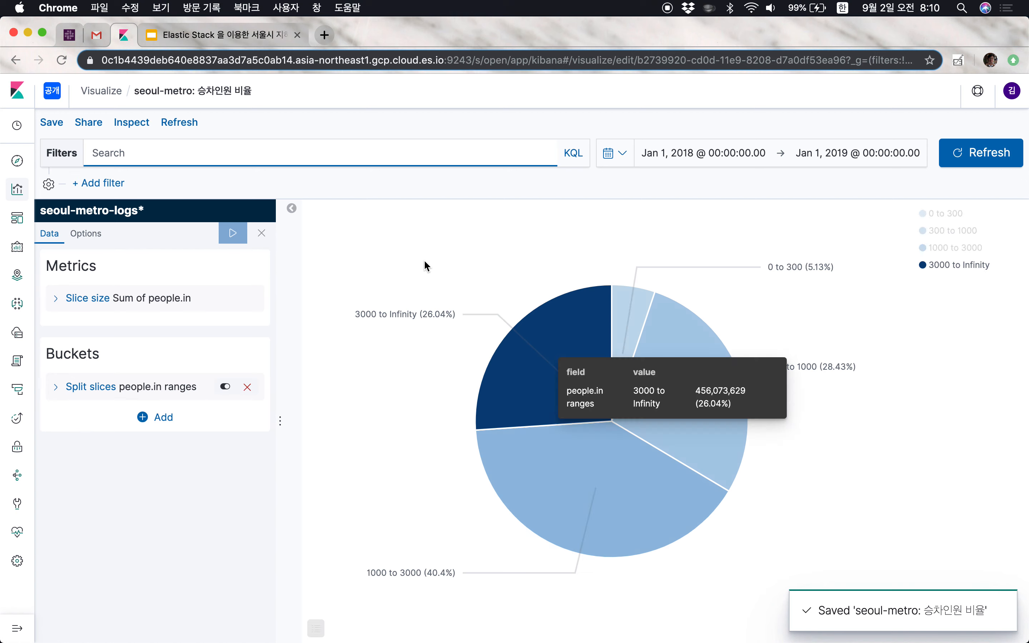
- Open the Seoul metro dashboard for editing and add the "seoul-metro: 승차인원 비율" pie chart as a panel
click(17, 218)
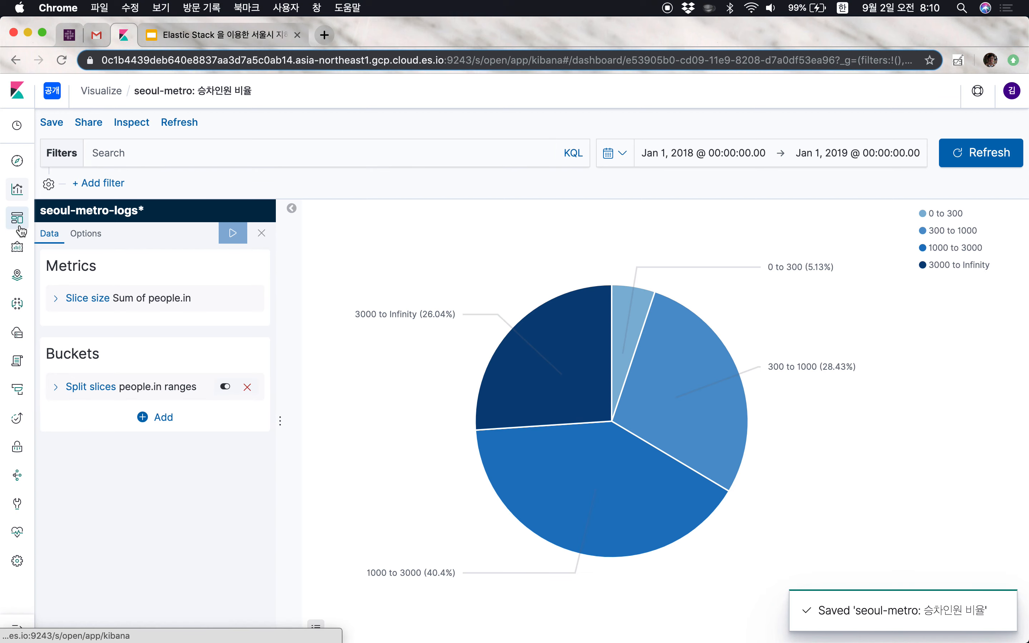
click(190, 124)
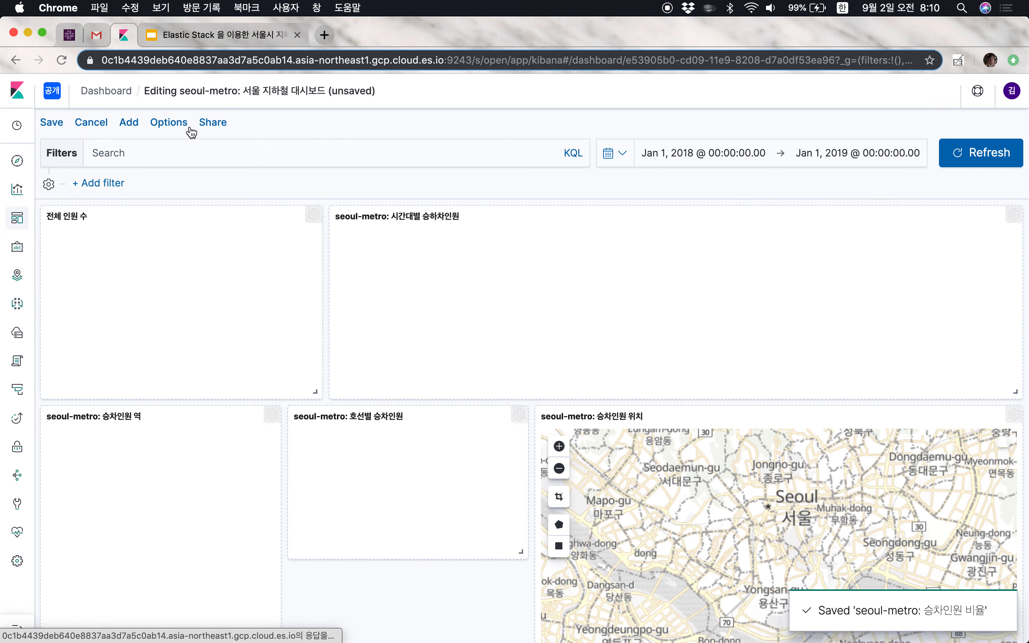
click(129, 123)
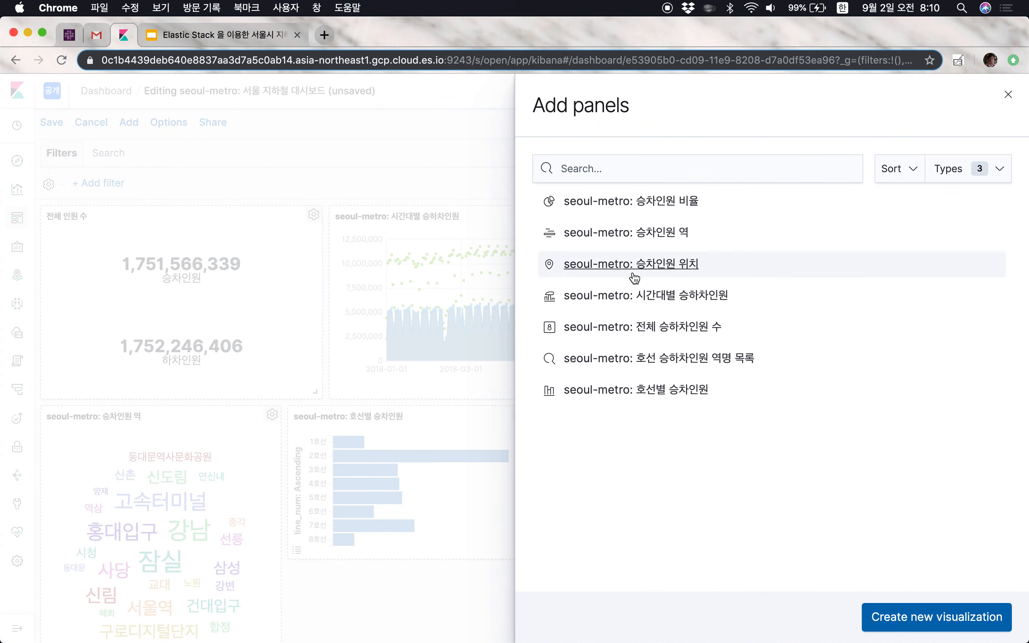
click(697, 202)
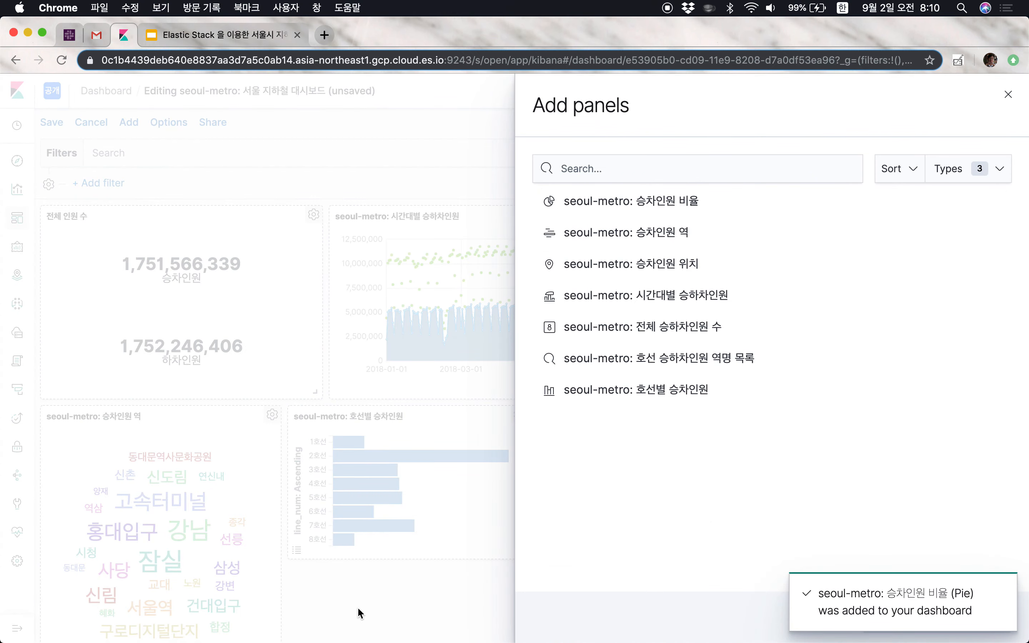
click(1007, 94)
scroll(465, 443, down, 10)
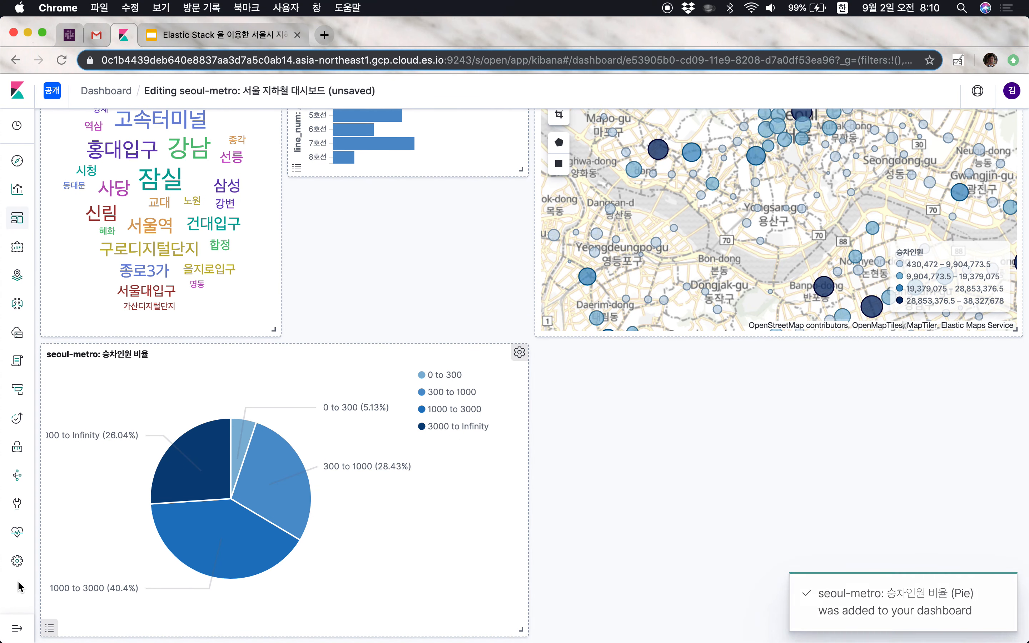
- Hide the pie chart's legend, shrink its panel, and fit it directly beneath the 호선별 승차인원 bar chart
click(50, 628)
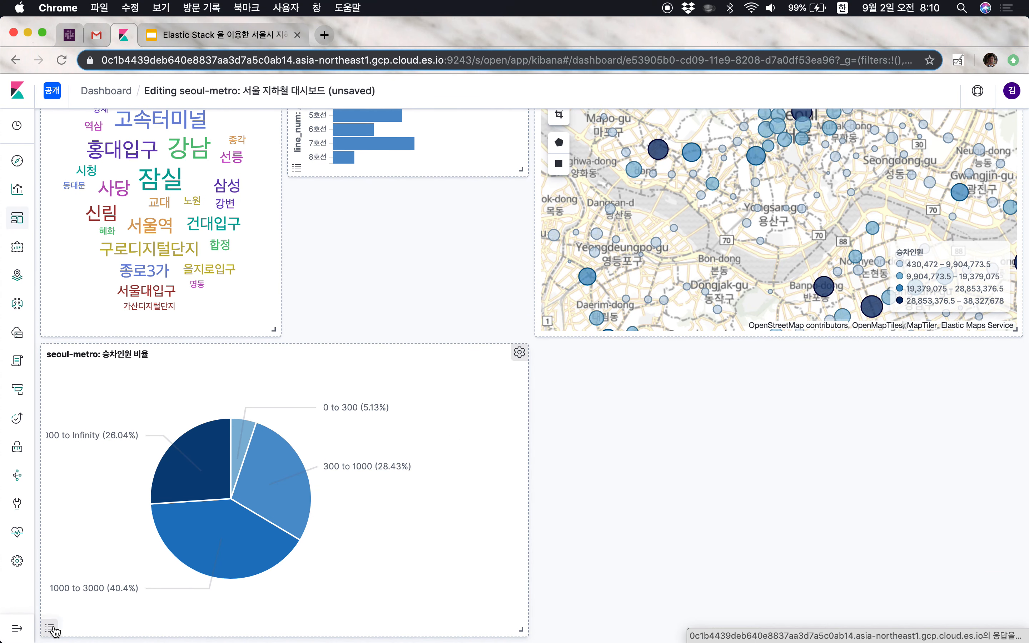
drag(516, 627, 279, 633)
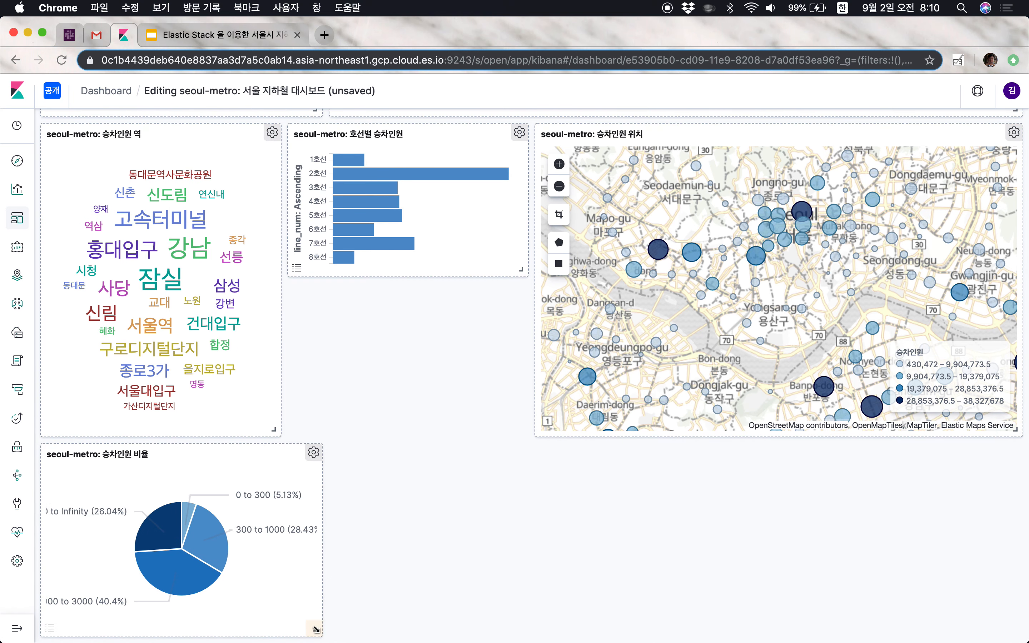
drag(248, 453, 484, 381)
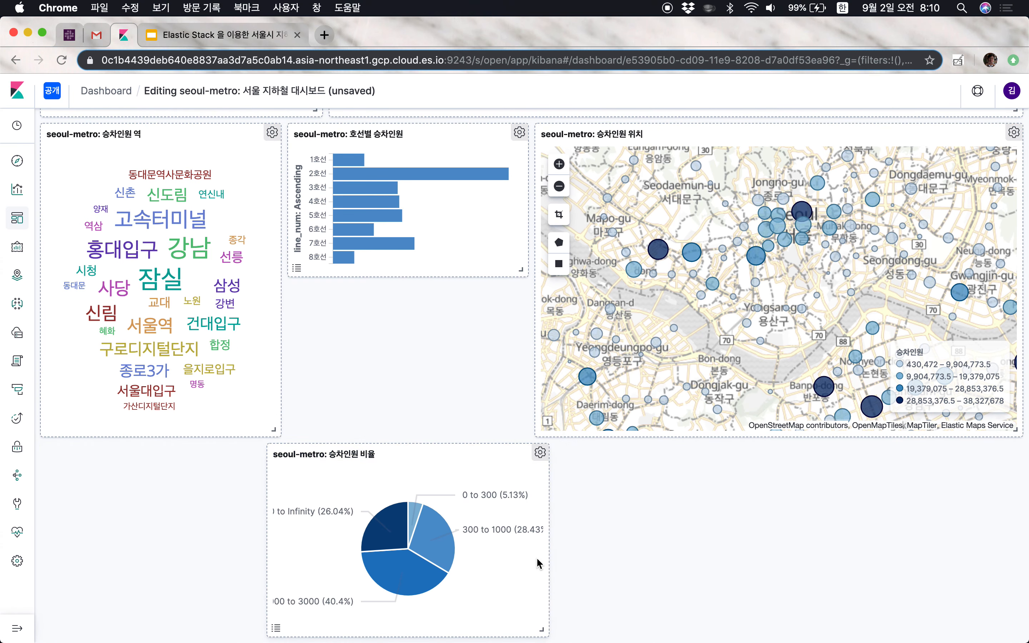
drag(542, 629, 519, 629)
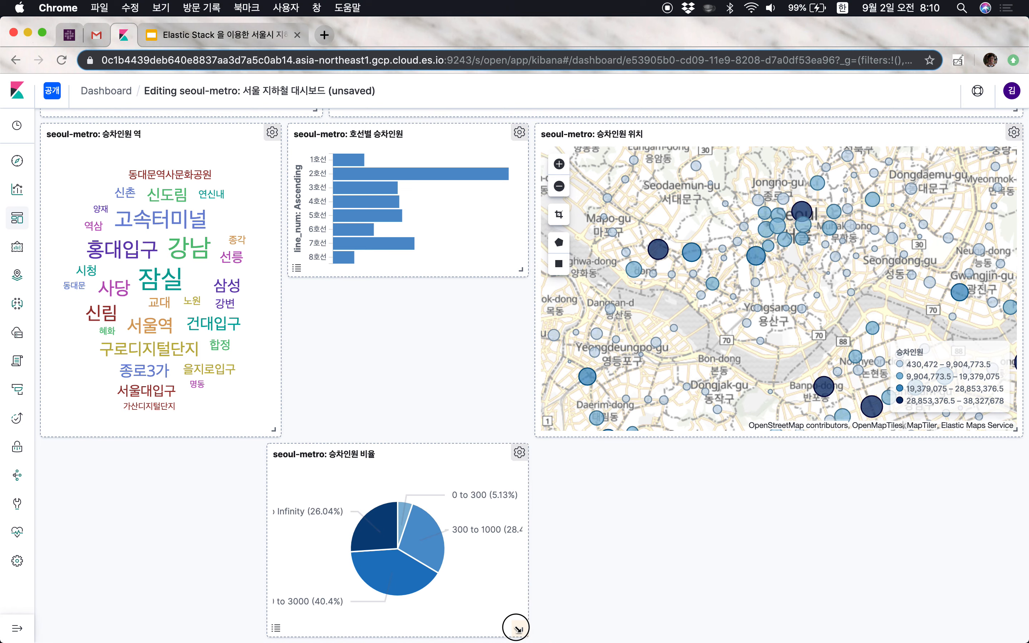
drag(472, 446, 505, 342)
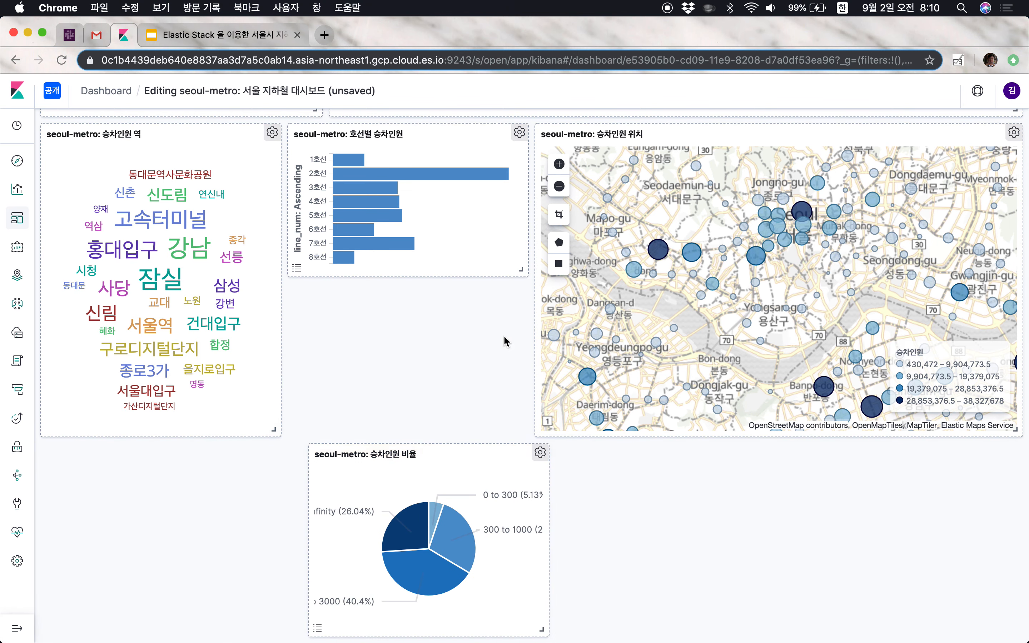
mouse_move(478, 451)
mouse_down()
mouse_move(461, 328)
mouse_move(461, 466)
mouse_move(460, 454)
mouse_up()
drag(520, 632, 518, 608)
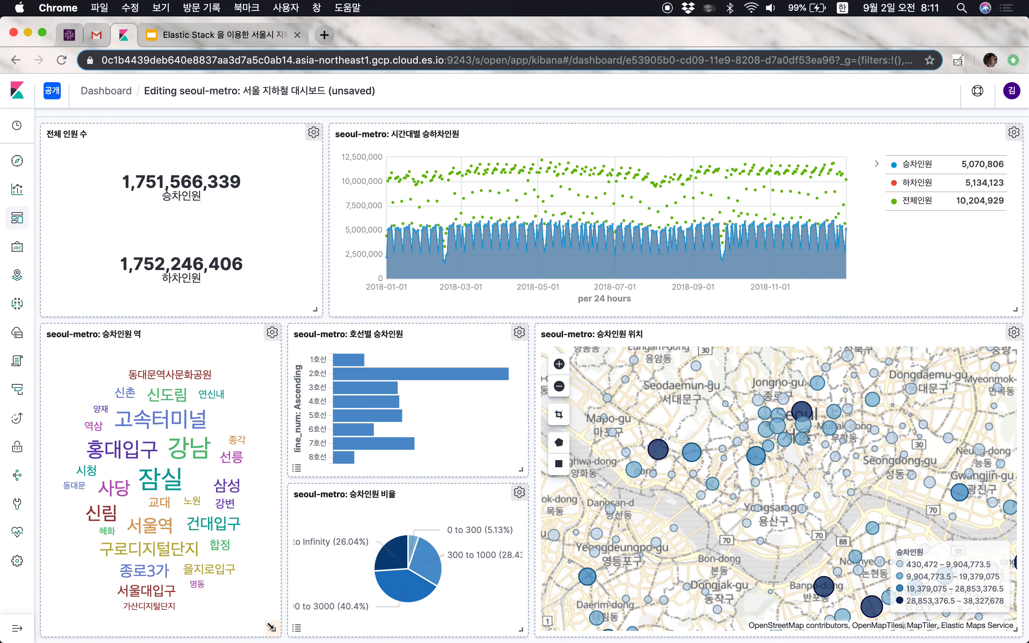
- Narrow the word cloud panel, extend the pie chart panel into the freed space, and make the map panel slightly taller
drag(268, 624, 250, 626)
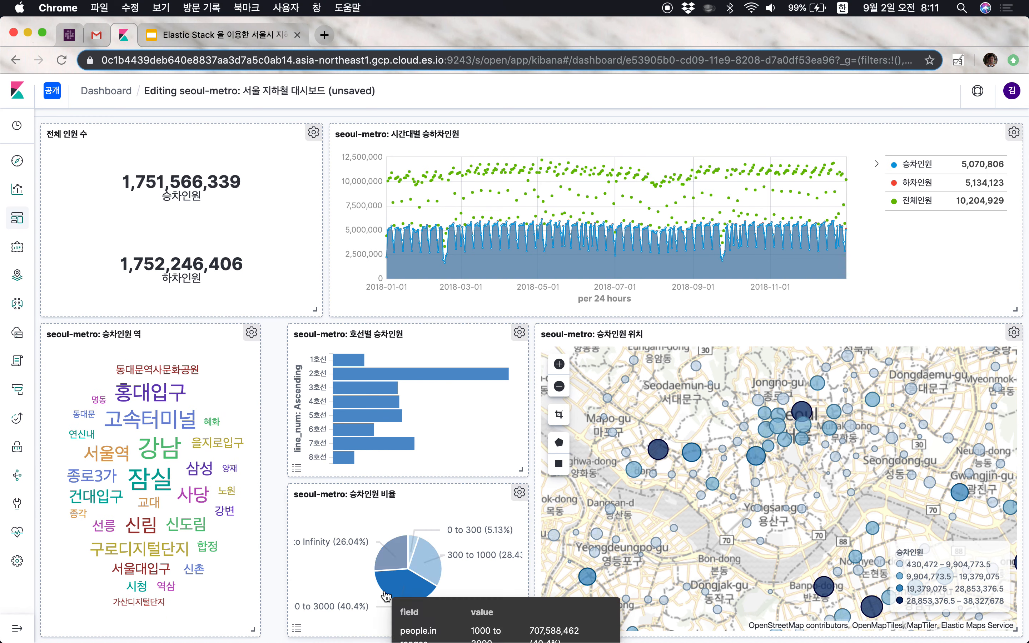
drag(395, 491, 369, 491)
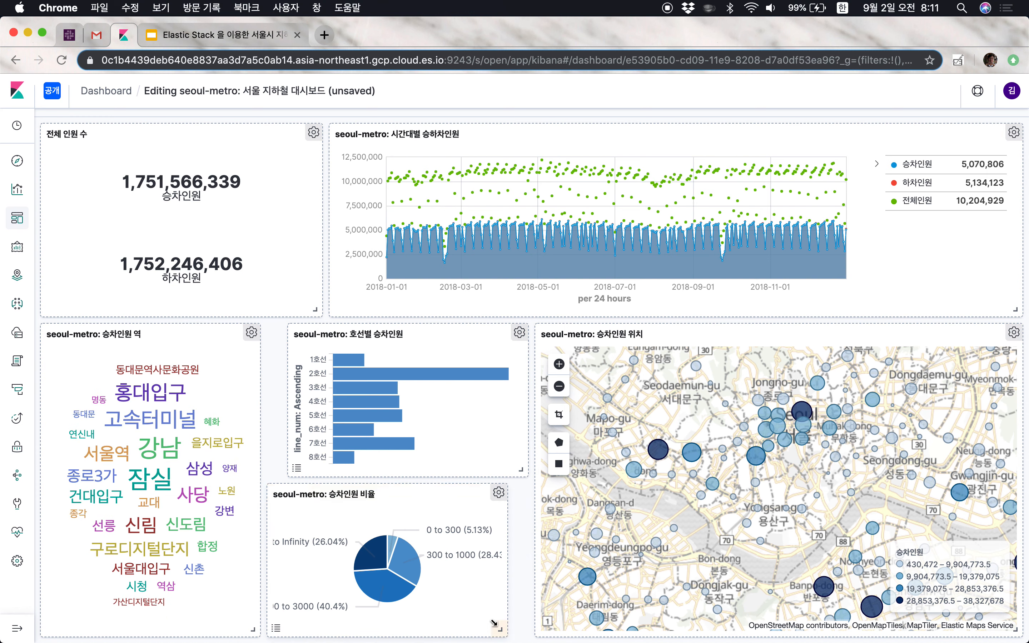
drag(493, 625, 521, 626)
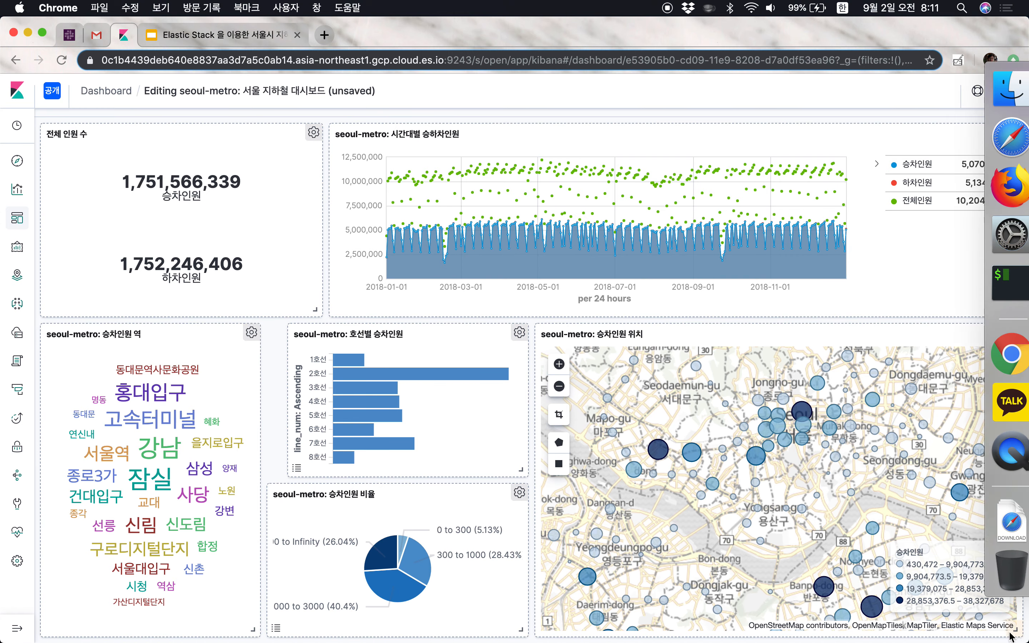
drag(1014, 630, 1013, 642)
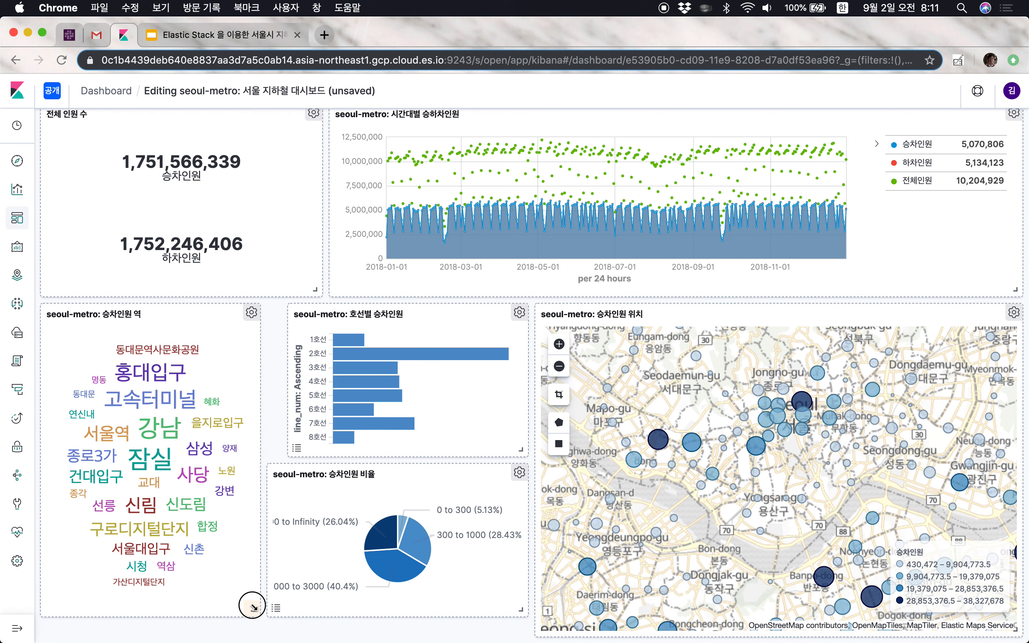
- Swap the 승차인원 역 word cloud with the 호선별 승차인원 bar chart, shortening the word cloud and making the bar chart tall and narrow
drag(253, 610, 273, 469)
drag(437, 316, 187, 320)
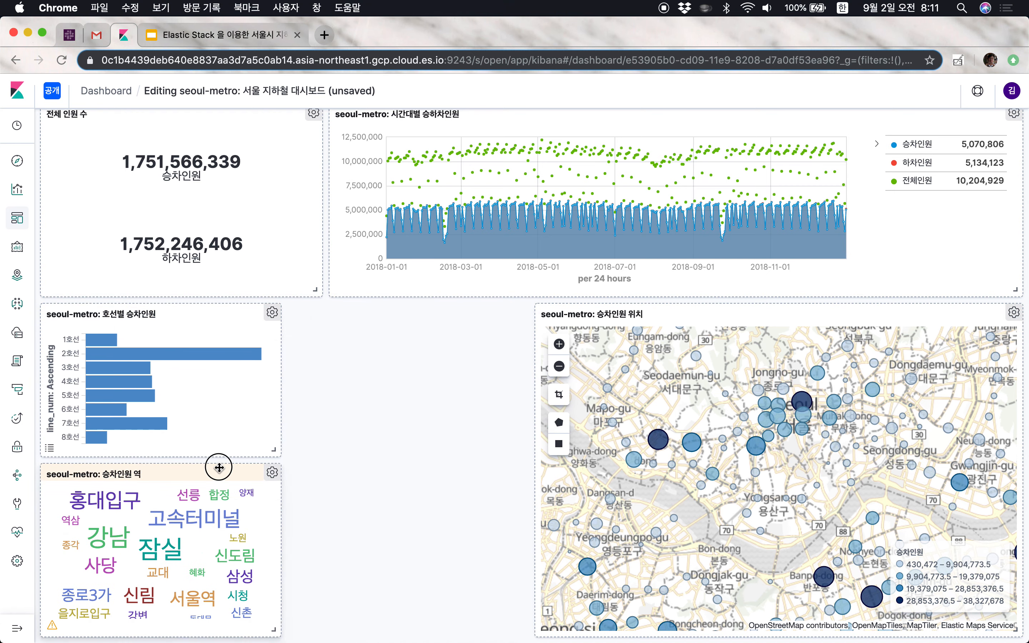
drag(218, 399, 467, 331)
drag(273, 449, 212, 627)
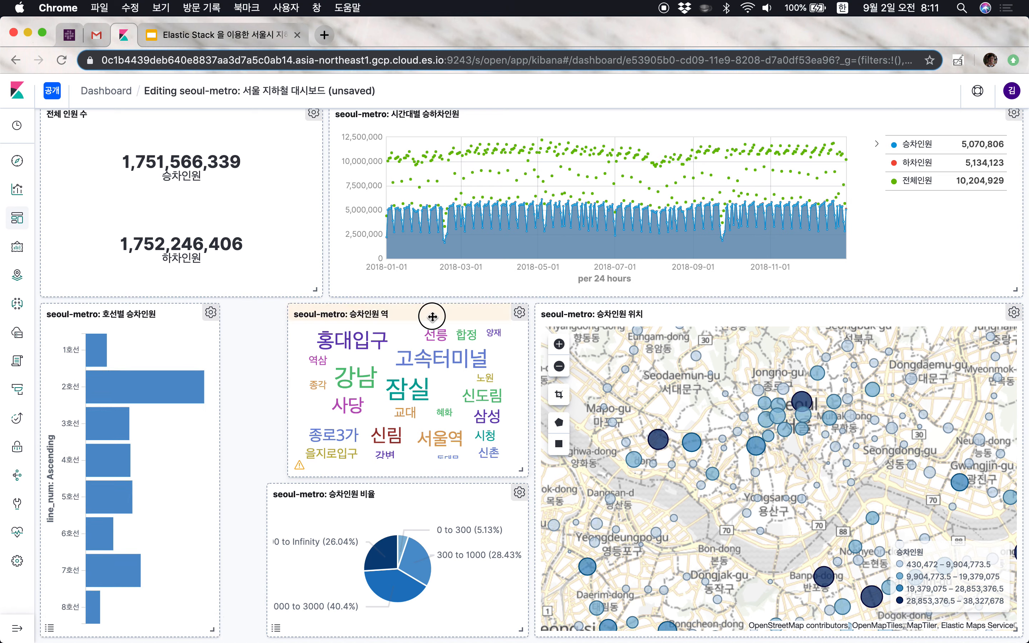
- Stack the word cloud and pie chart panels against the bar chart and widen both to reach the map panel
drag(430, 313, 368, 308)
drag(459, 469, 446, 495)
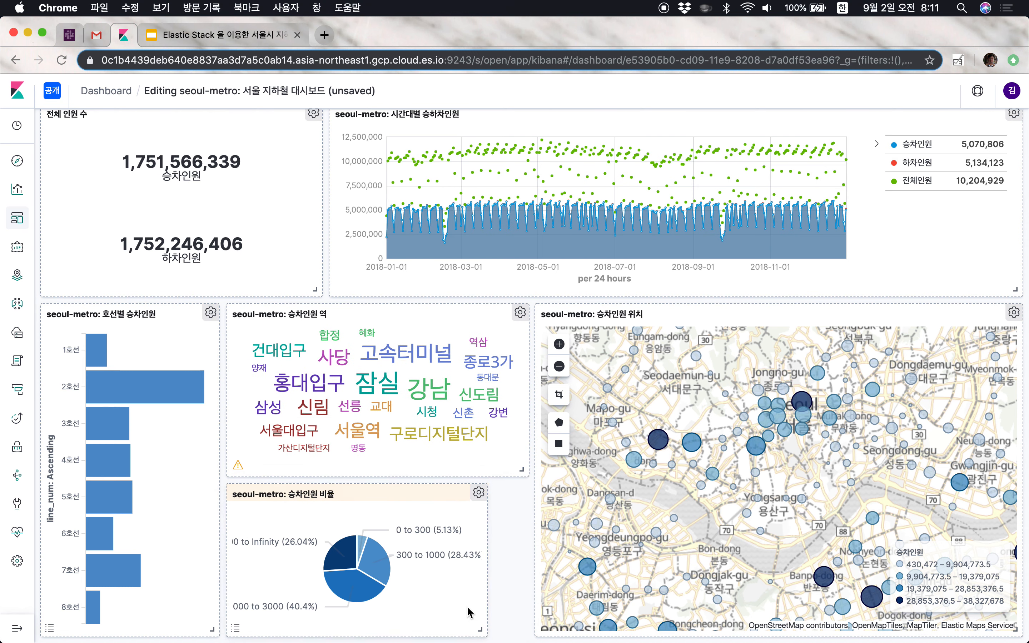
drag(484, 629, 513, 625)
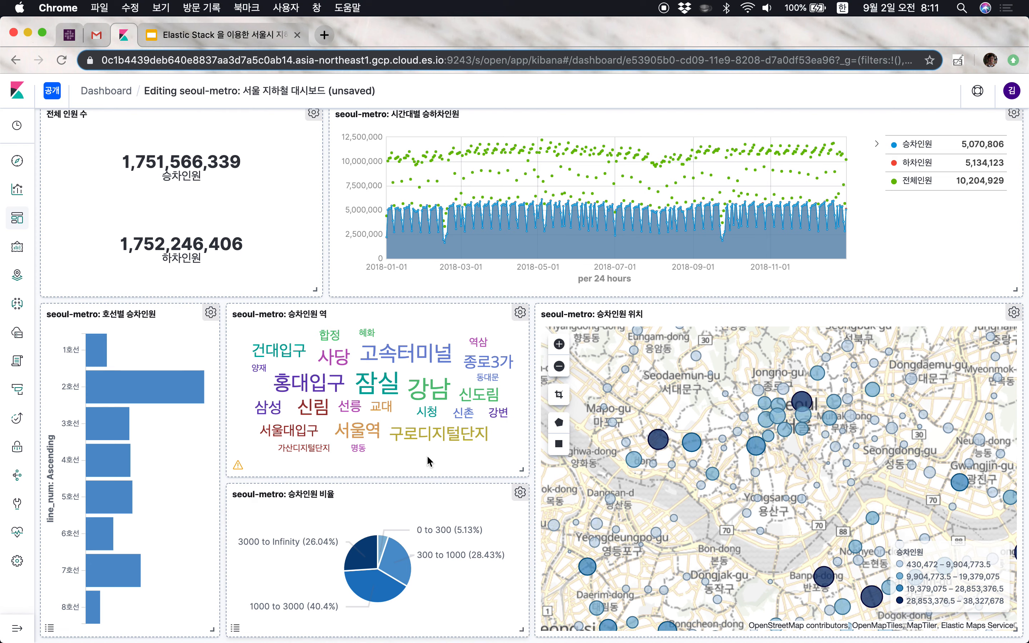
- Try narrowing the 호선별 승차인원 bar chart further and shifting the word cloud and pie chart panels against it
drag(213, 629, 196, 629)
drag(356, 298, 335, 308)
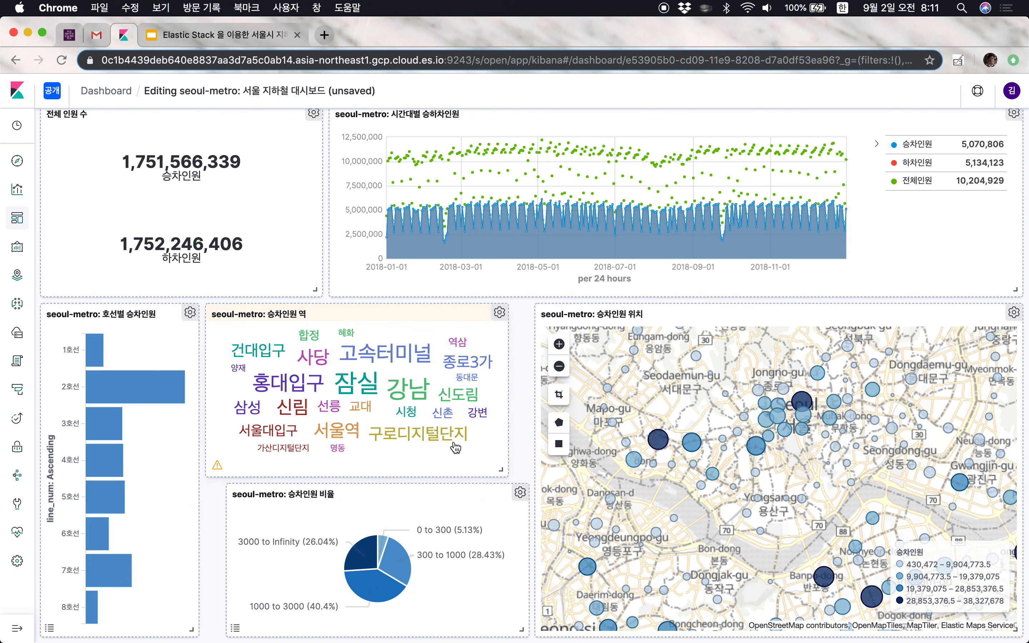
drag(507, 466, 519, 468)
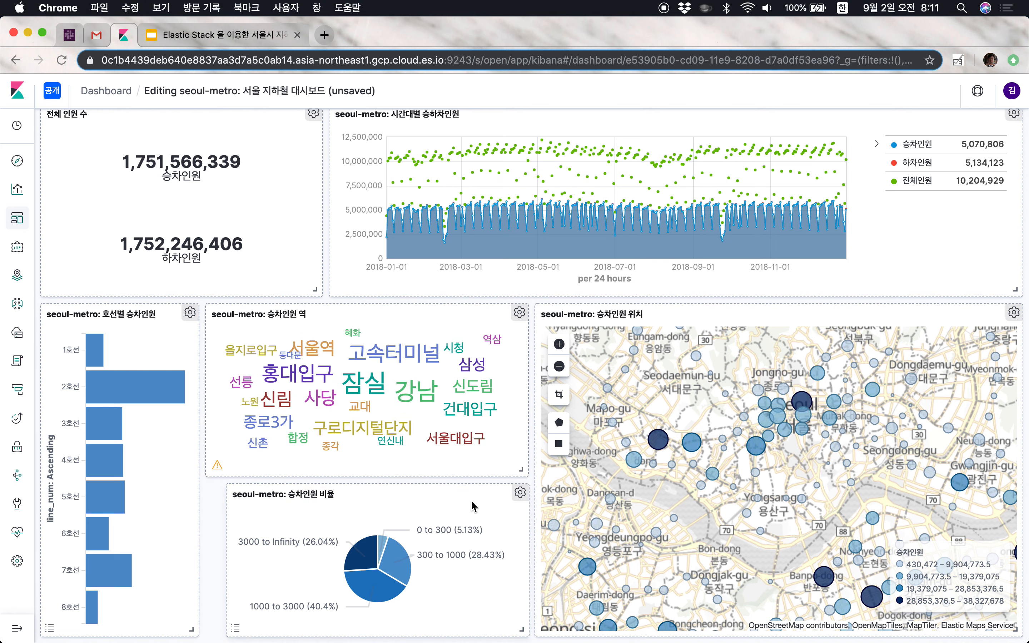
drag(472, 495, 451, 495)
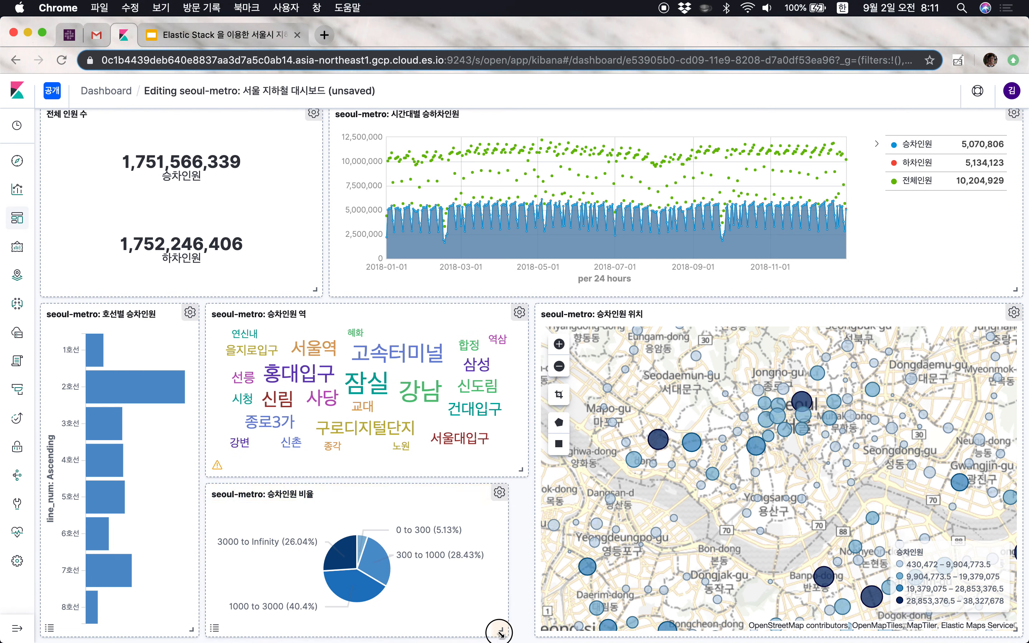
- Return the pie chart, word cloud and bar chart panels to their previous positions and widths
mouse_move(500, 632)
mouse_down()
mouse_move(520, 632)
mouse_move(502, 632)
mouse_up()
drag(471, 490, 500, 468)
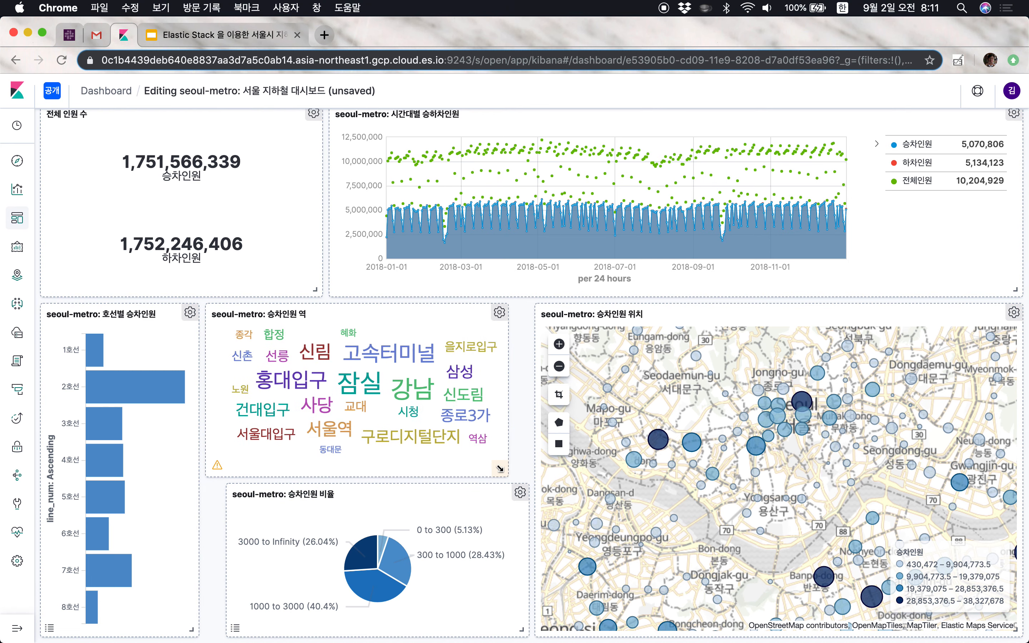
drag(415, 314, 436, 315)
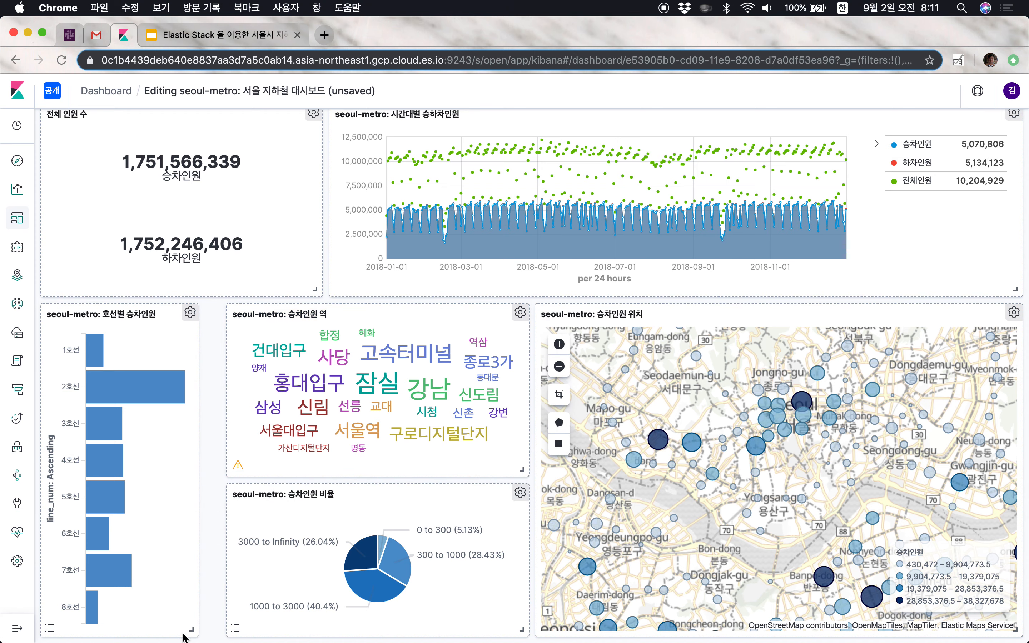
drag(191, 629, 210, 634)
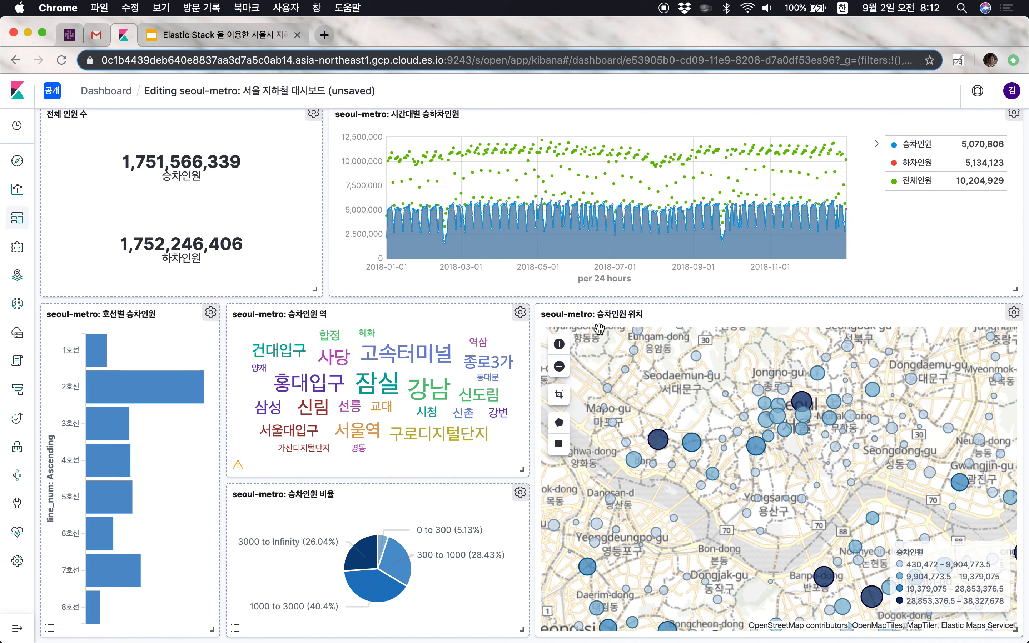
- Save the rearranged dashboard under its existing title "seoul-metro: 서울 지하철 대시보드" with Store time with dashboard enabled
scroll(144, 191, up, 5)
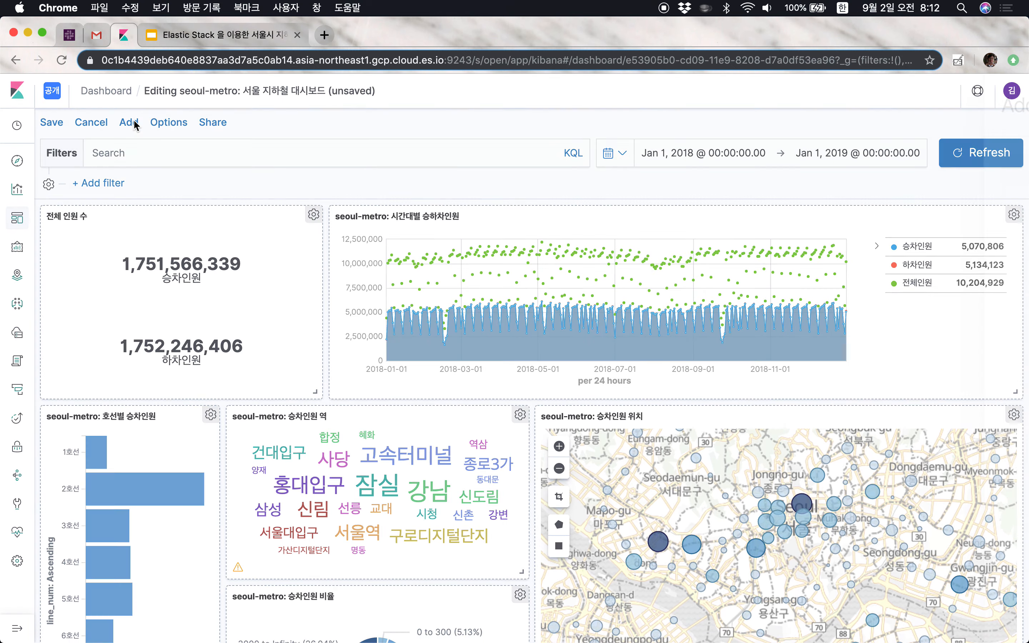
click(130, 123)
click(1008, 94)
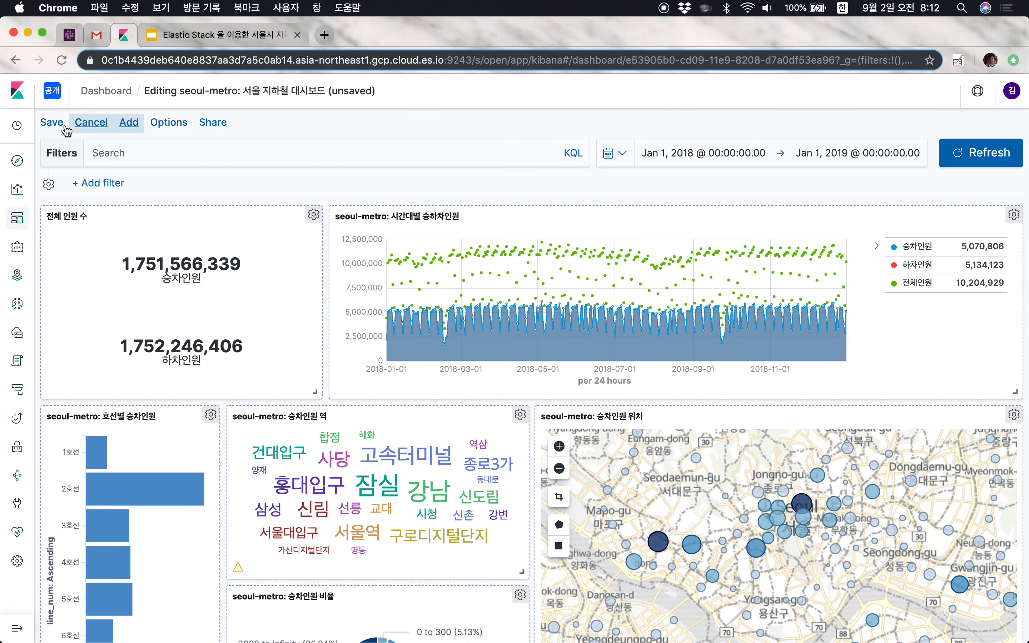
click(51, 123)
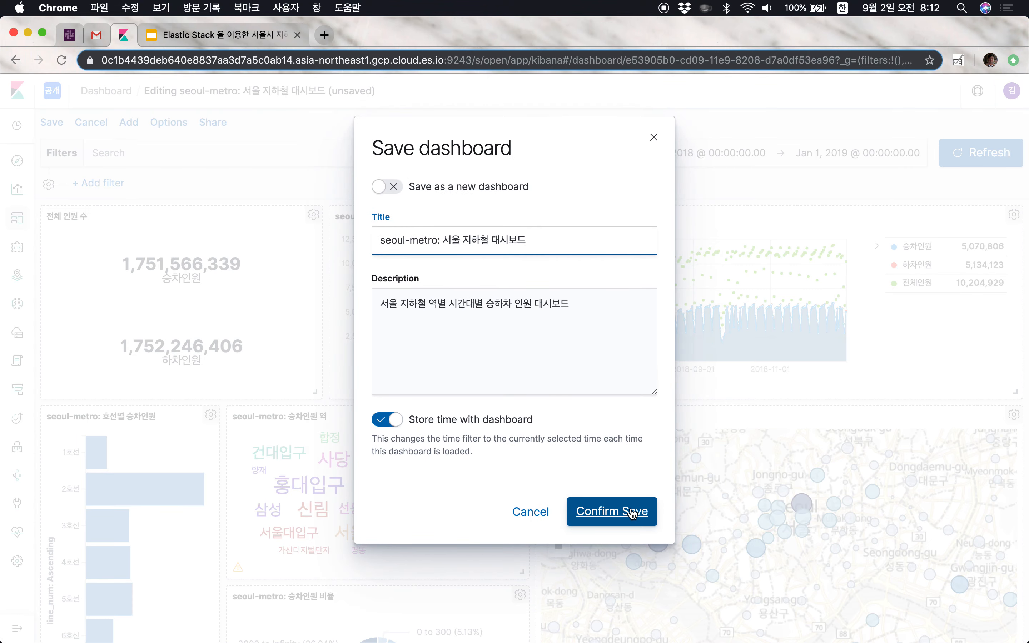
click(632, 514)
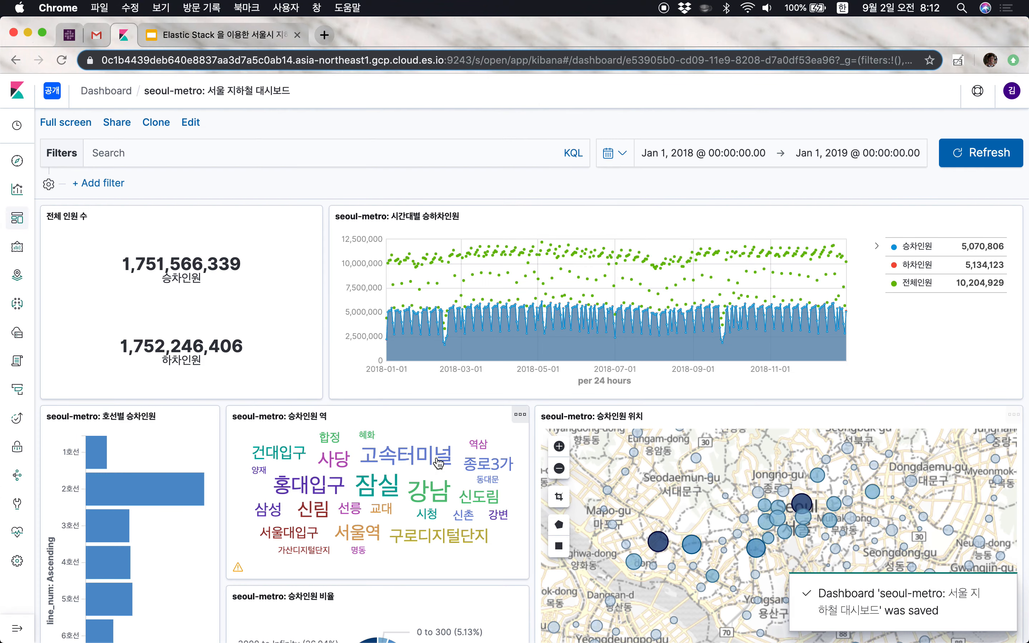
- Switch the dashboard to edit mode and open the 승차인원 역 word cloud for editing
click(519, 414)
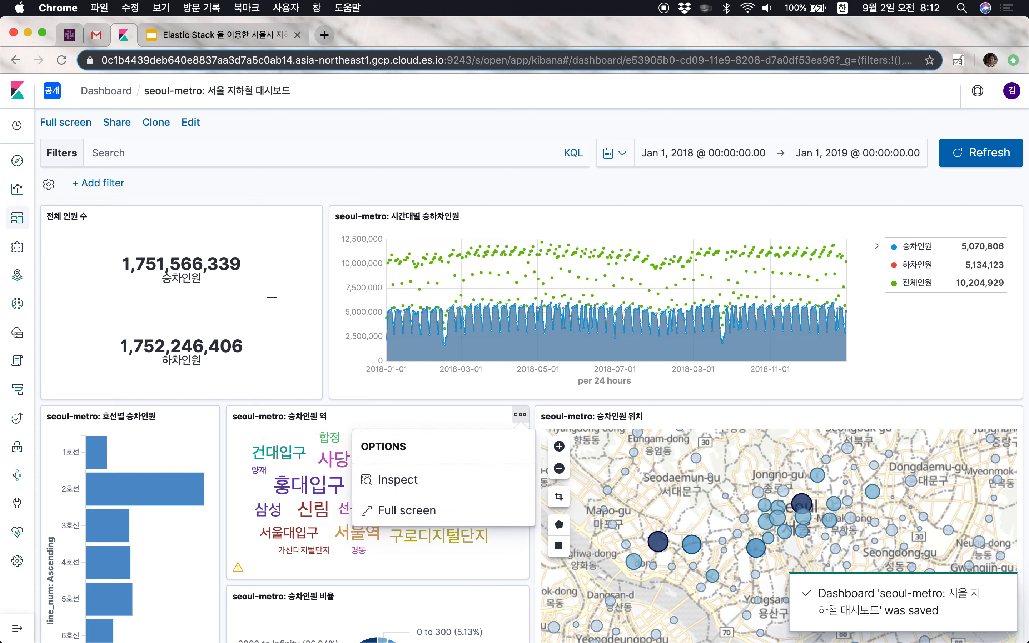
click(190, 122)
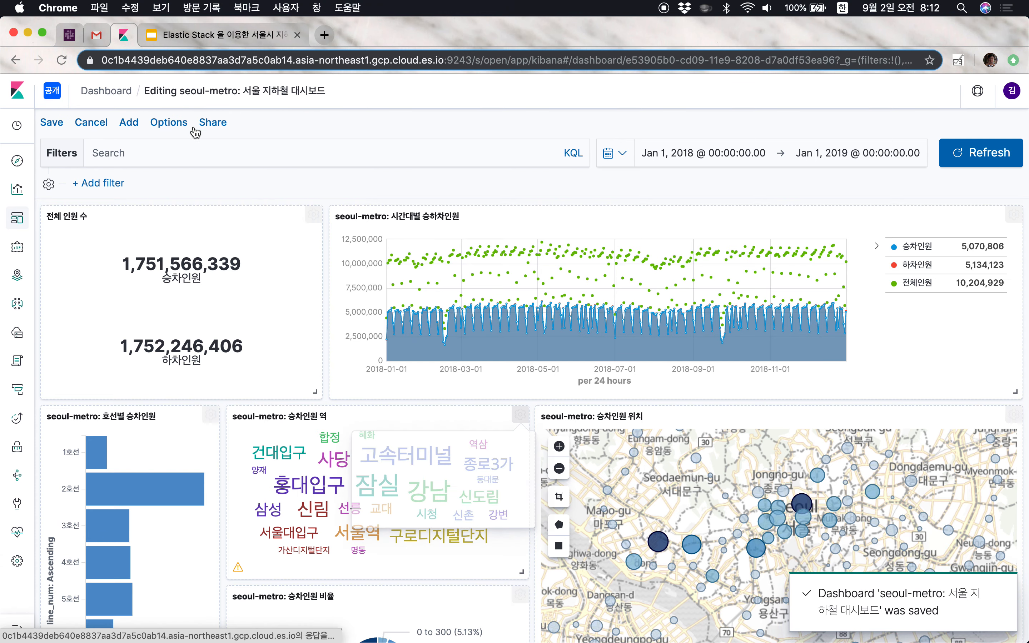
click(520, 415)
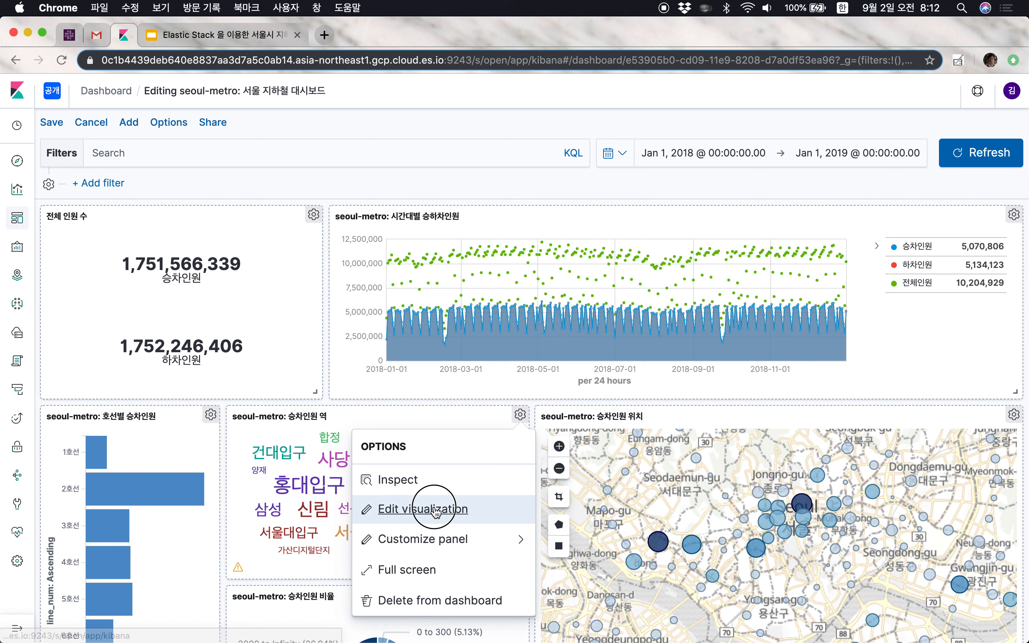
click(401, 510)
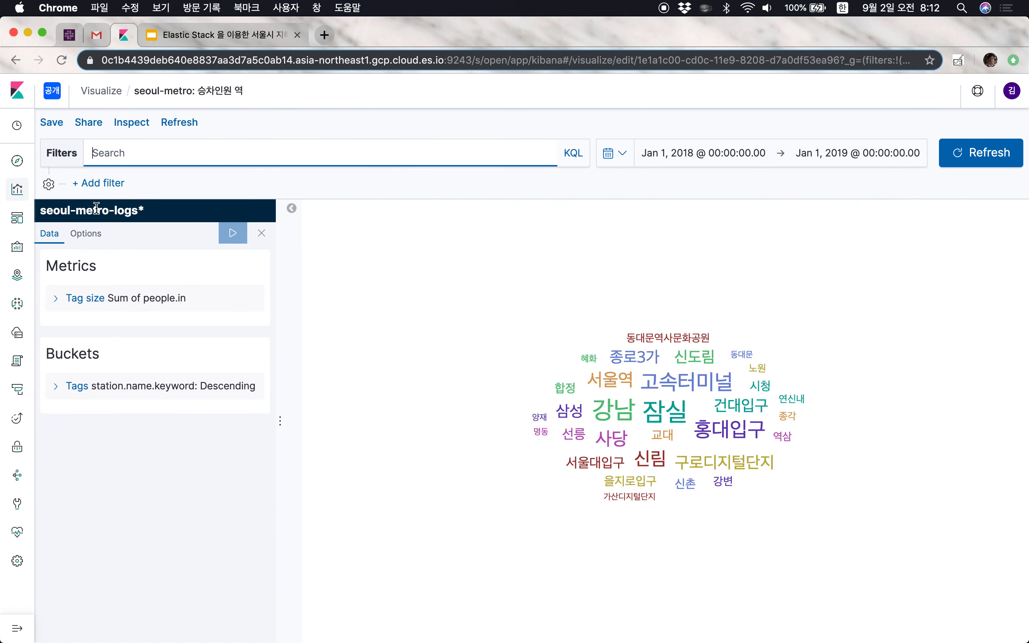
- Set the word cloud's Tags bucket size to 20 and apply the change
click(53, 234)
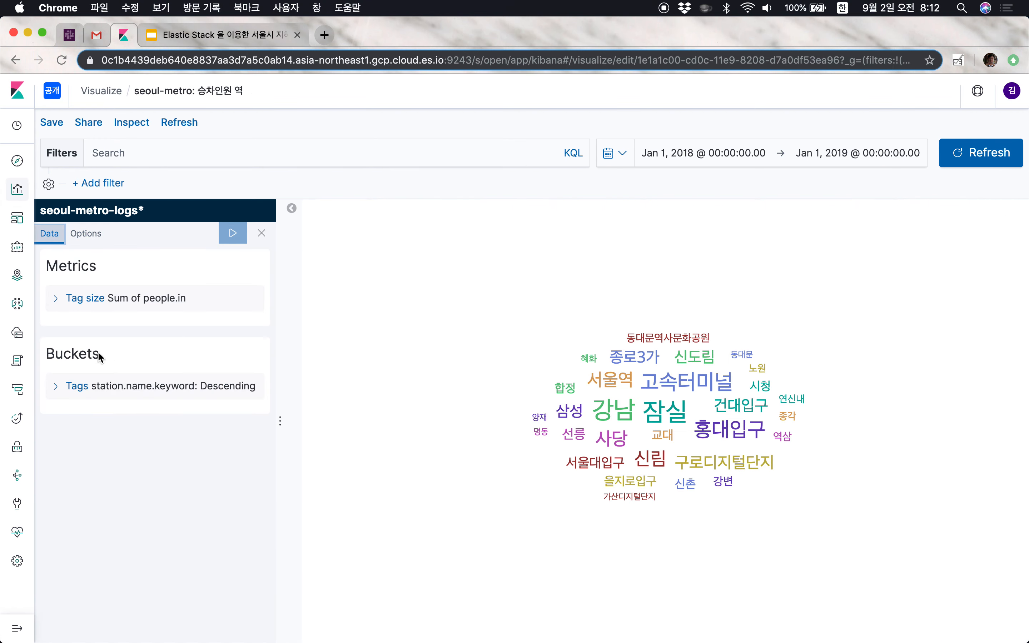
click(53, 394)
scroll(167, 589, down, 1)
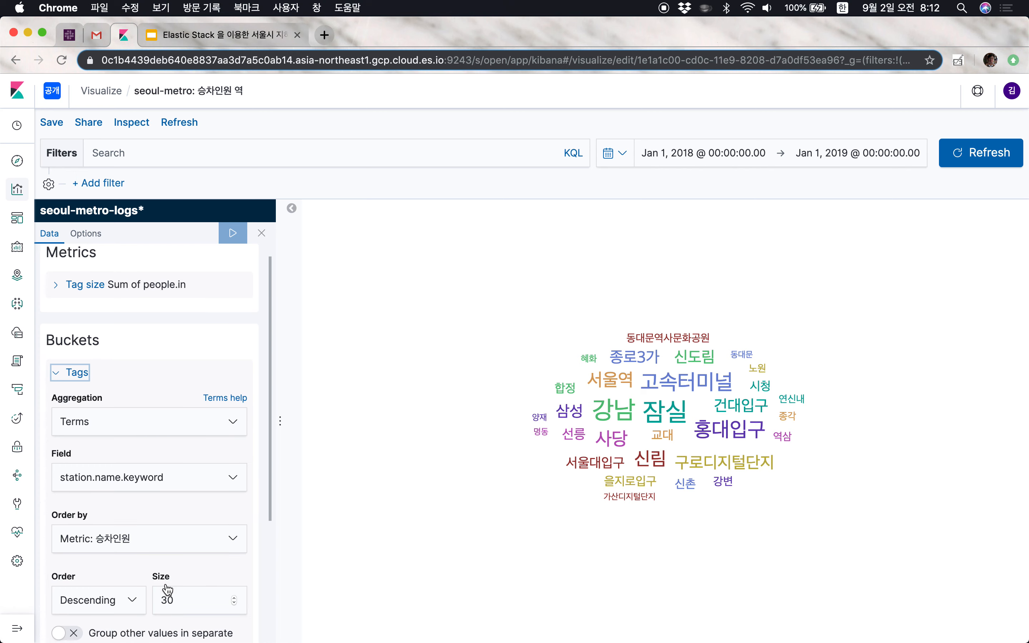
click(188, 600)
key(BackSpace)
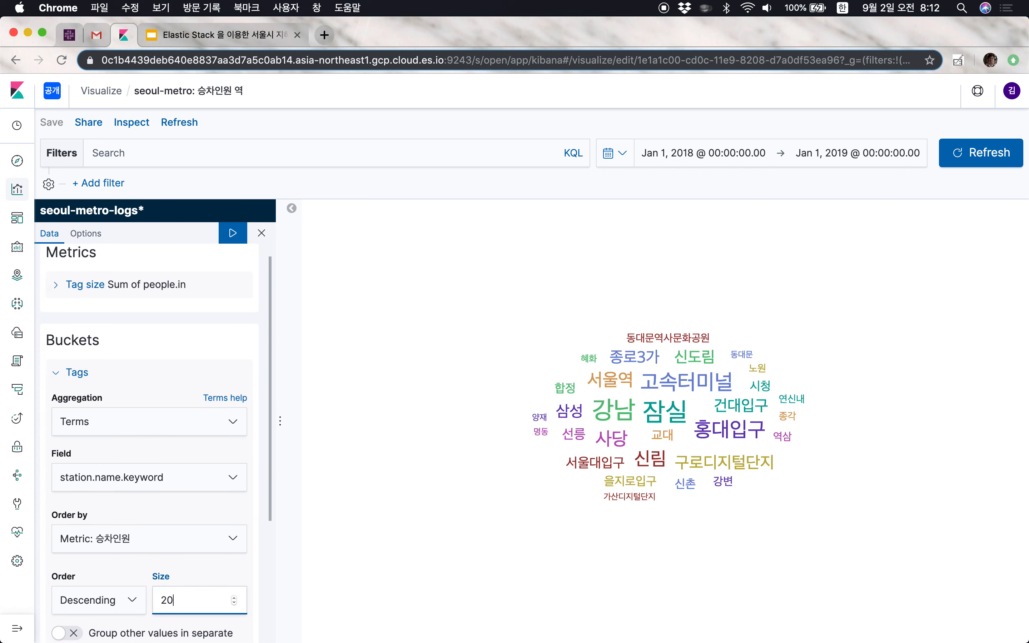
click(233, 232)
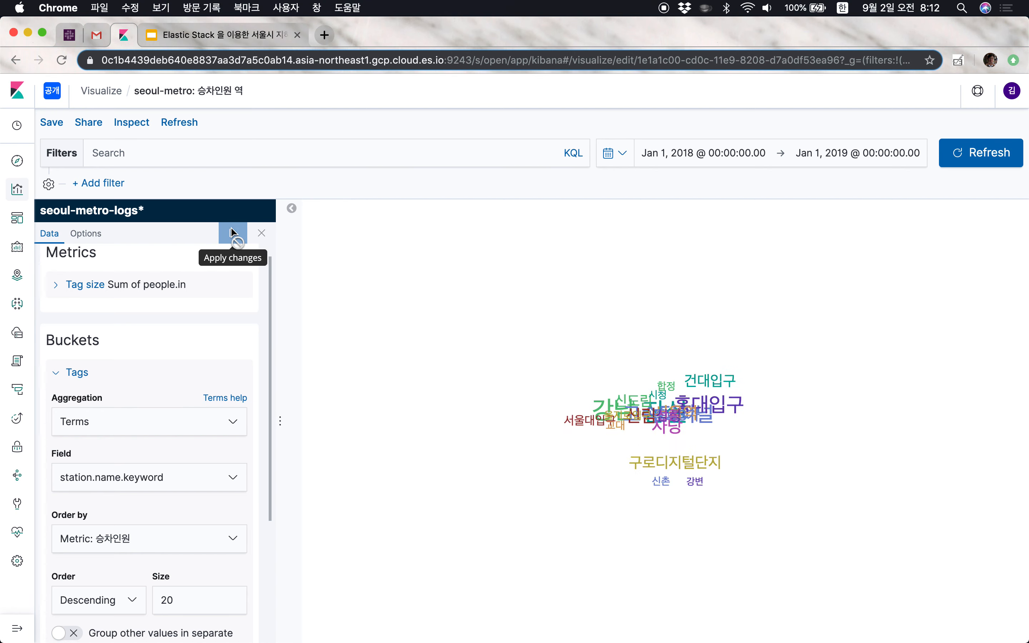
- Save the word cloud under its existing title and return to the dashboard to review all its panels
click(51, 122)
click(592, 413)
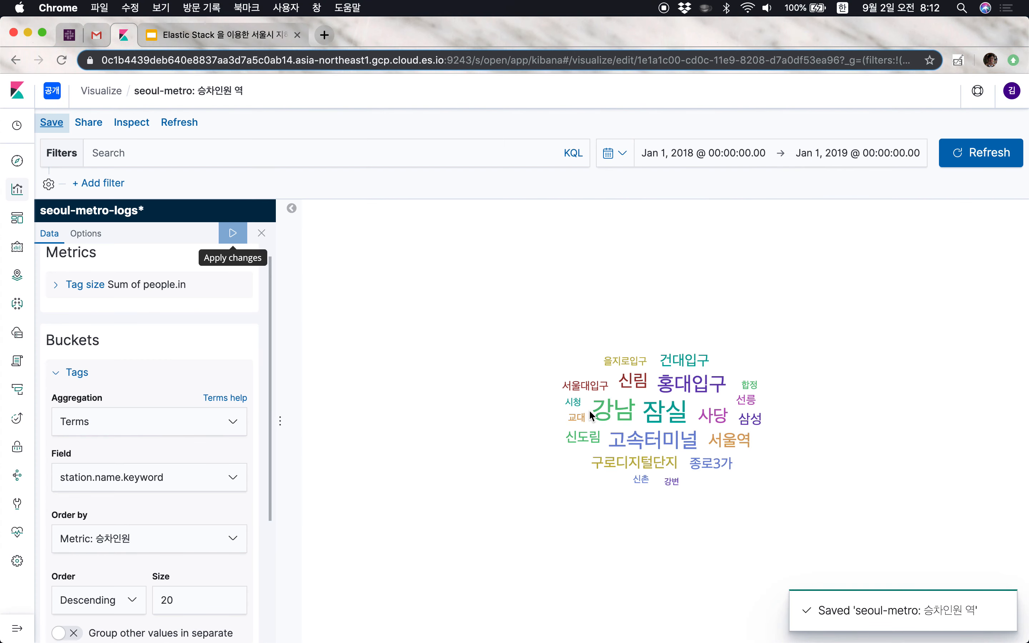
click(16, 219)
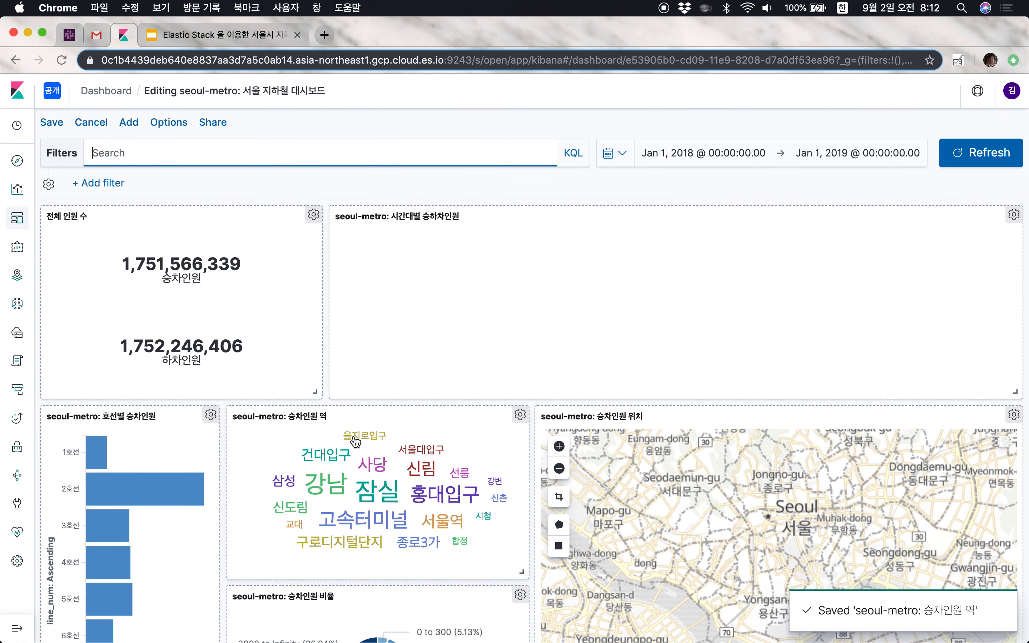
scroll(353, 443, down, 3)
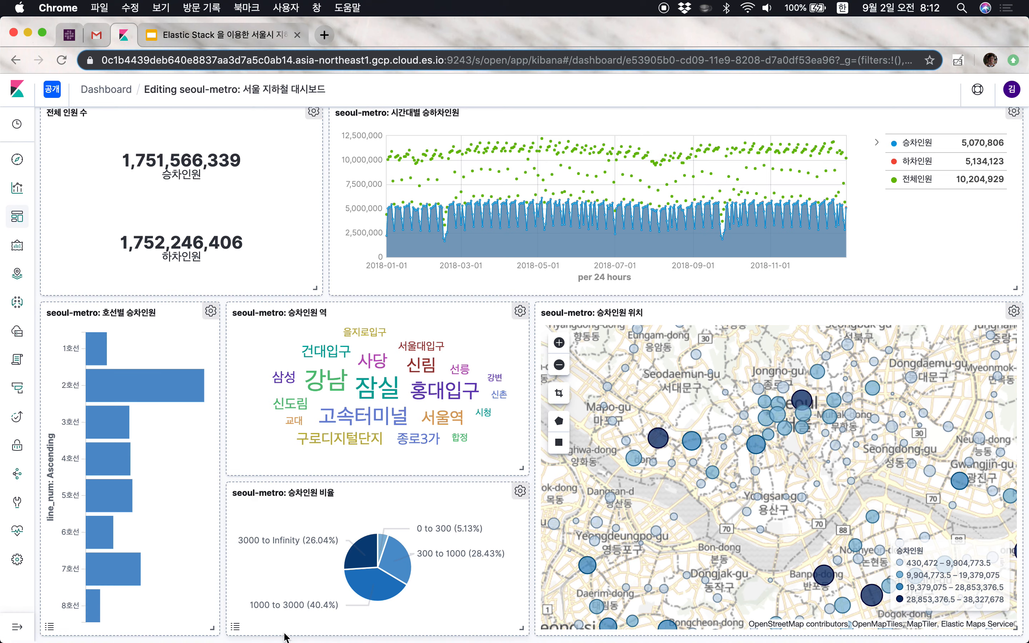
scroll(309, 332, up, 3)
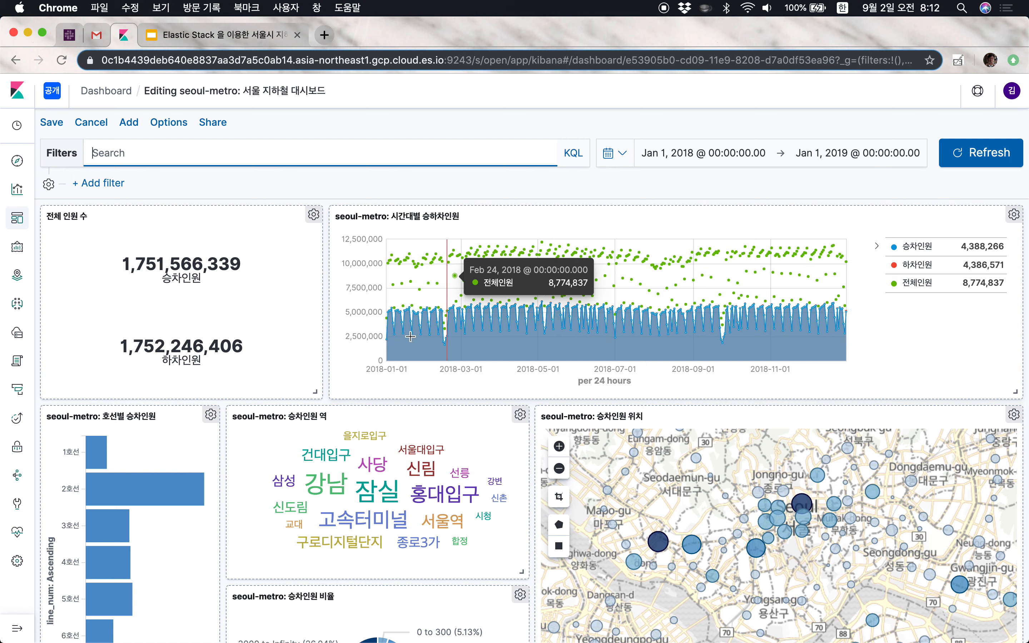
scroll(390, 364, down, 3)
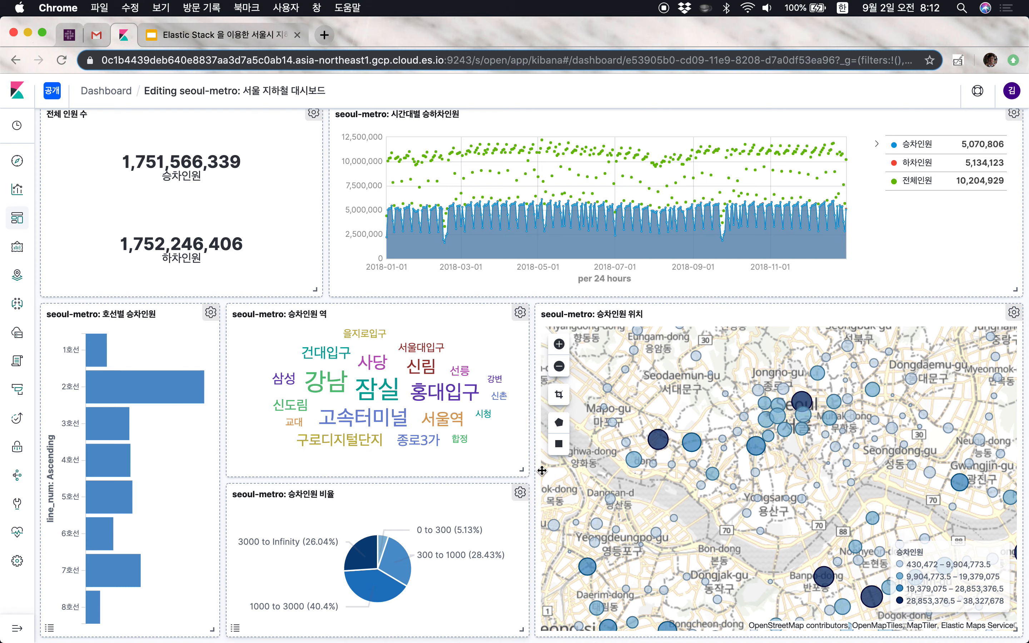
scroll(97, 218, up, 3)
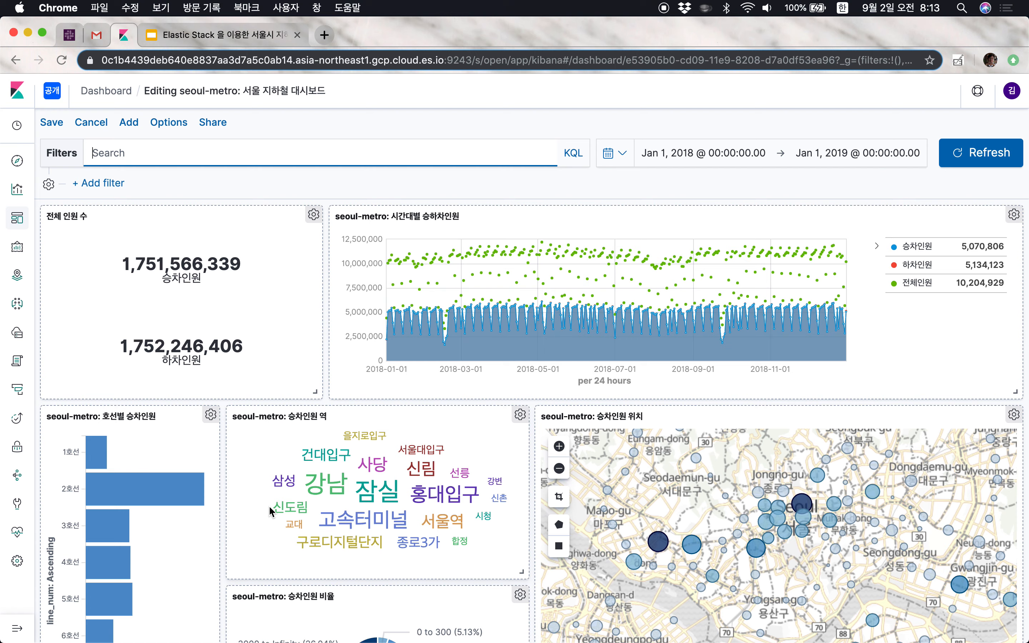
- Search the saved visualizations for 승차인원 and open the 호선별 승차인원 vertical bar chart for editing
click(14, 218)
click(17, 196)
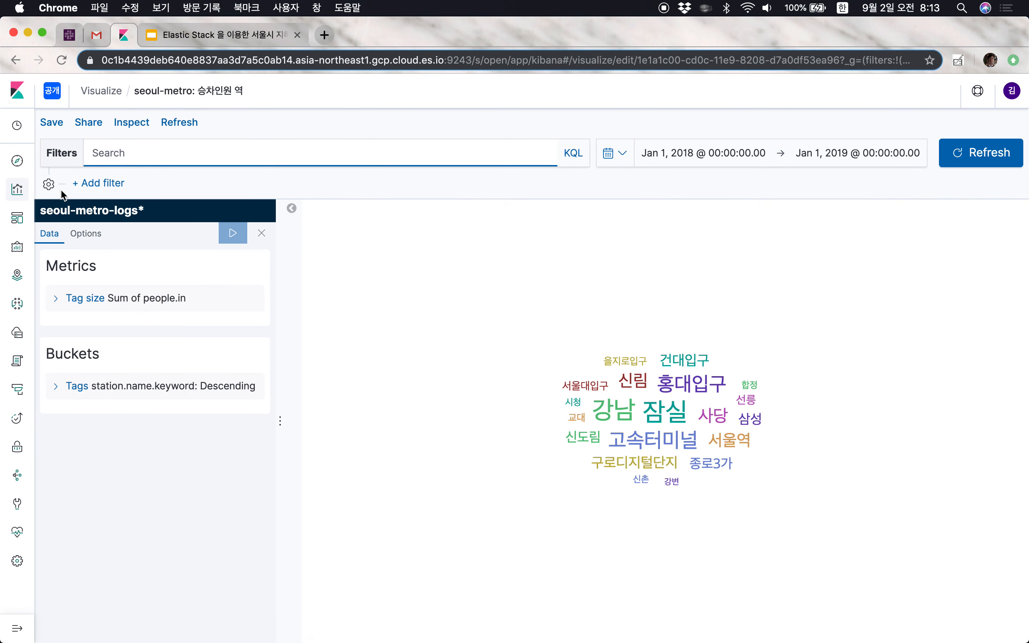
click(17, 197)
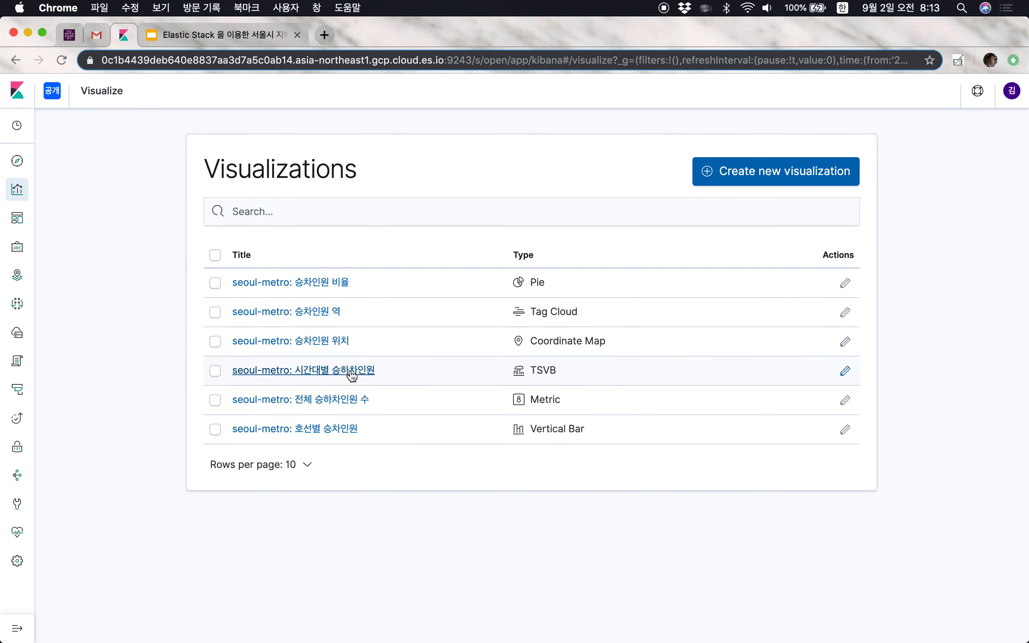
click(328, 212)
text(싀)
text(차인원)
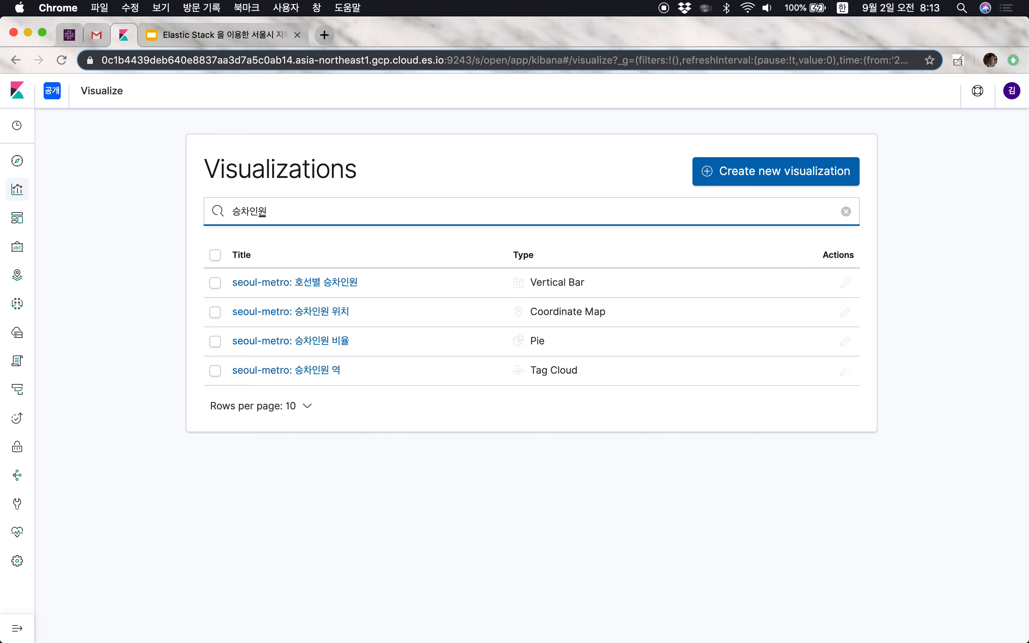
click(385, 544)
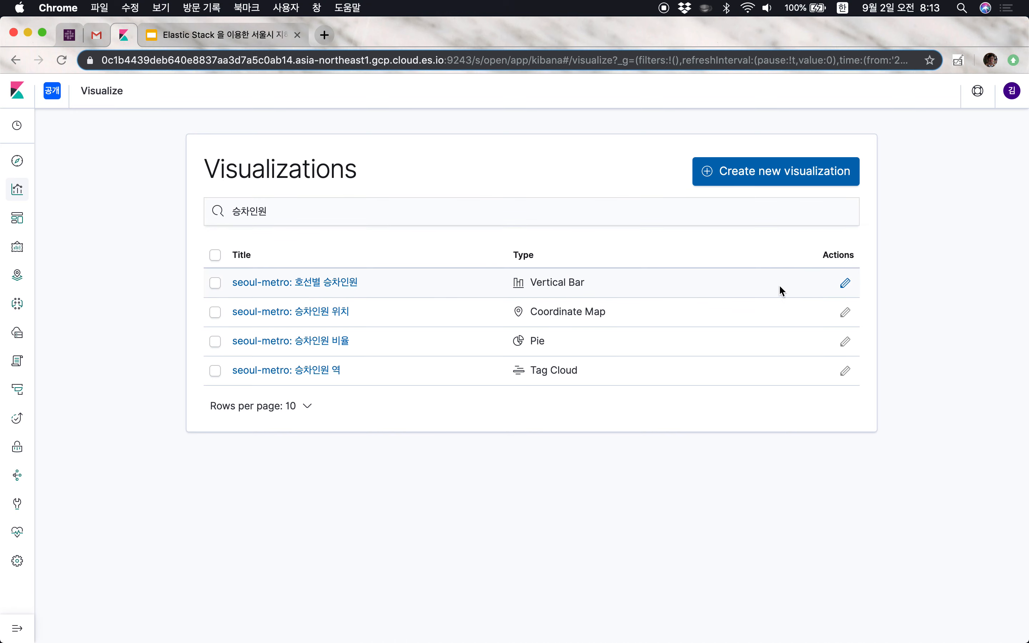
click(844, 285)
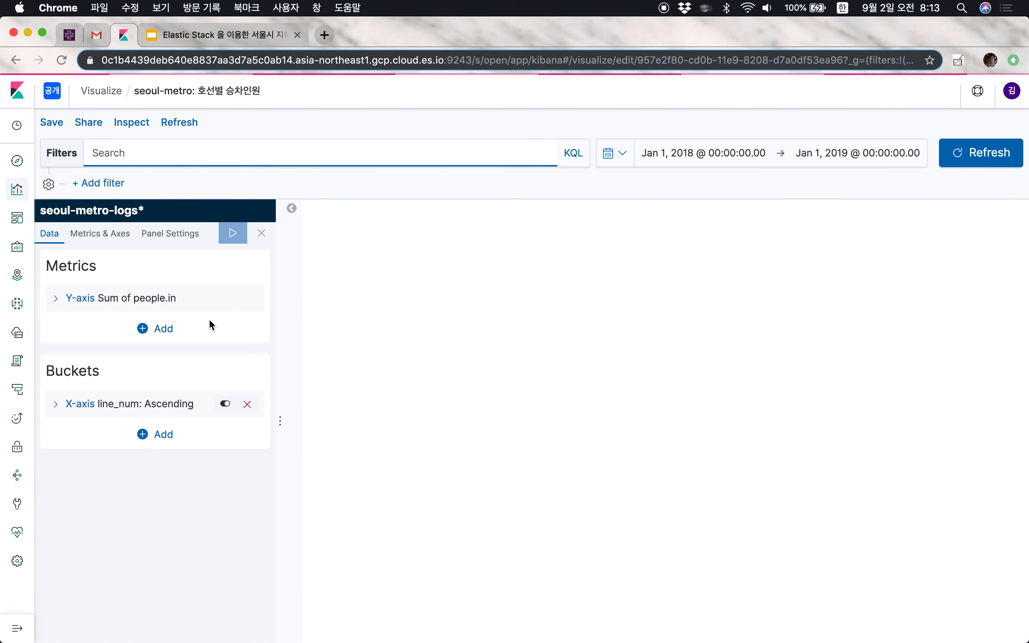
- Change the bar chart's Y-axis metric to the sum of people.out with the custom label 하차인원, and apply it
click(55, 299)
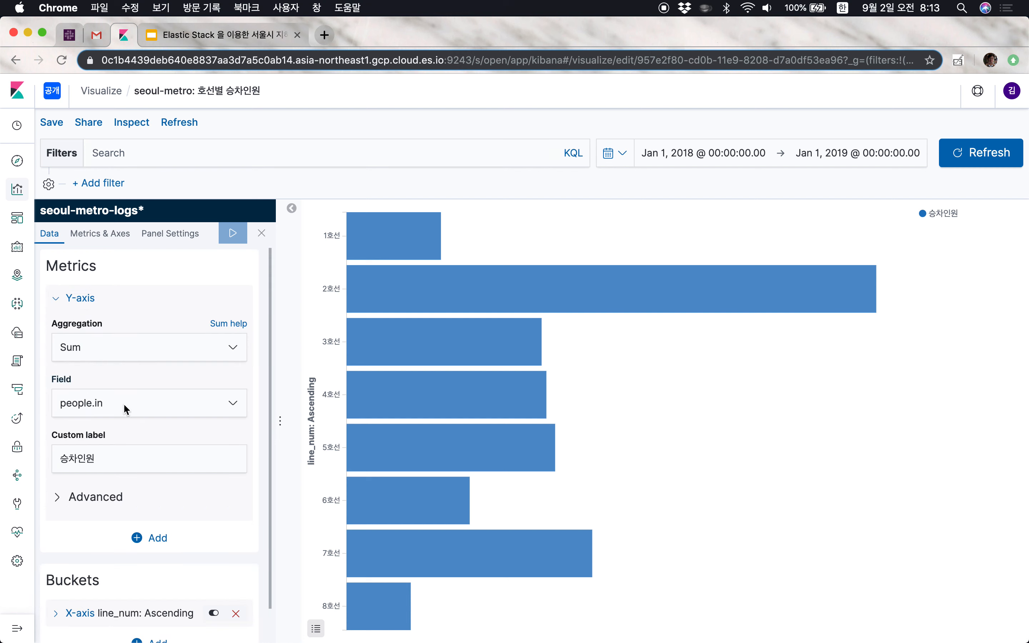
click(123, 402)
click(83, 467)
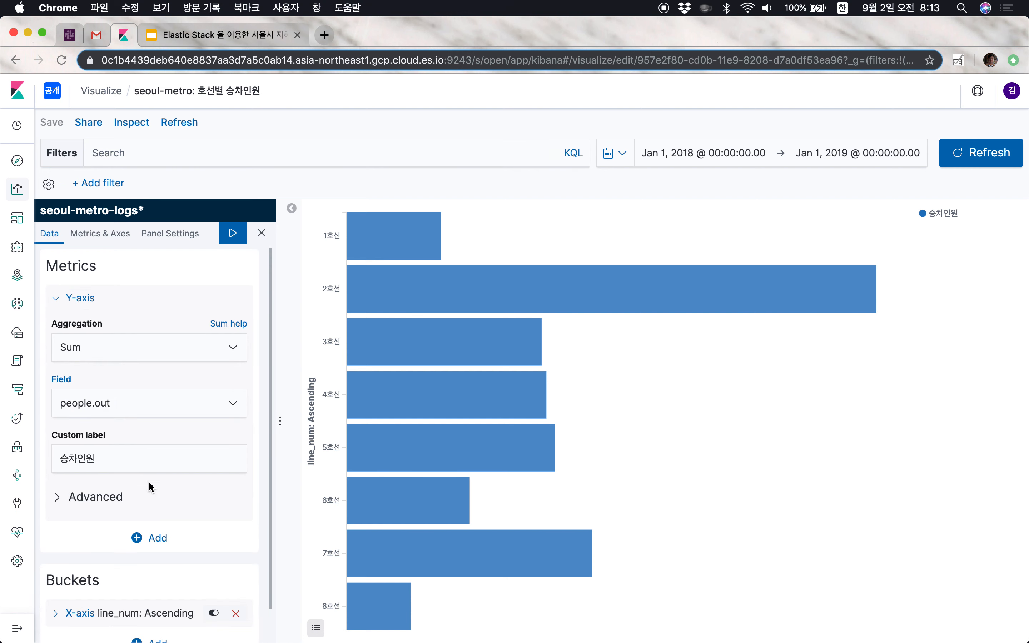
click(173, 497)
click(172, 494)
click(232, 232)
double_click(109, 463)
text(ㅎ)
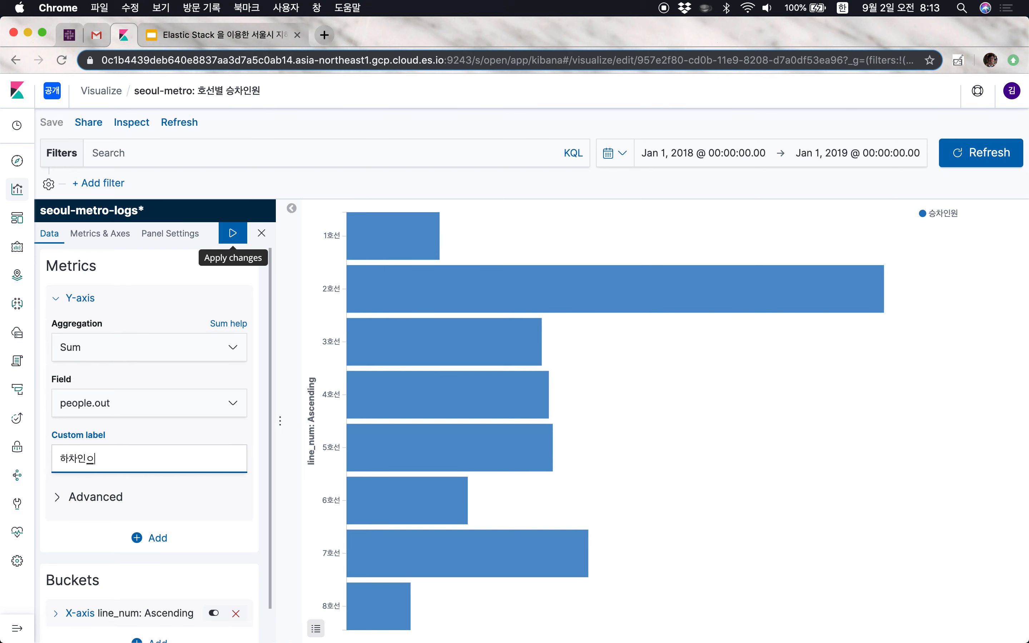
click(229, 242)
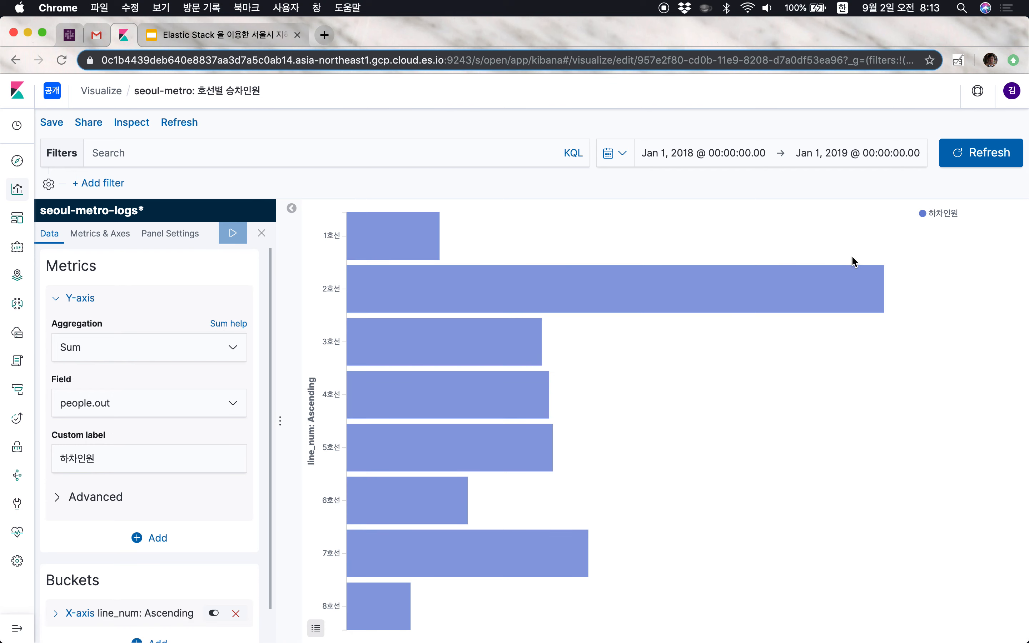
- Recolor the 하차인원 series of the bar chart dark red
click(951, 217)
click(973, 263)
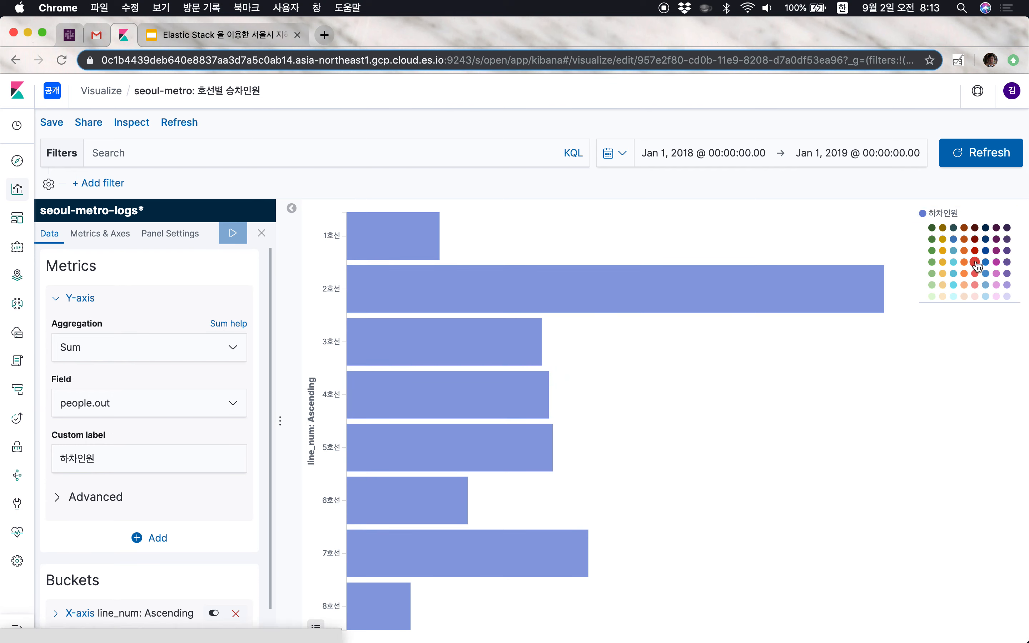
click(948, 214)
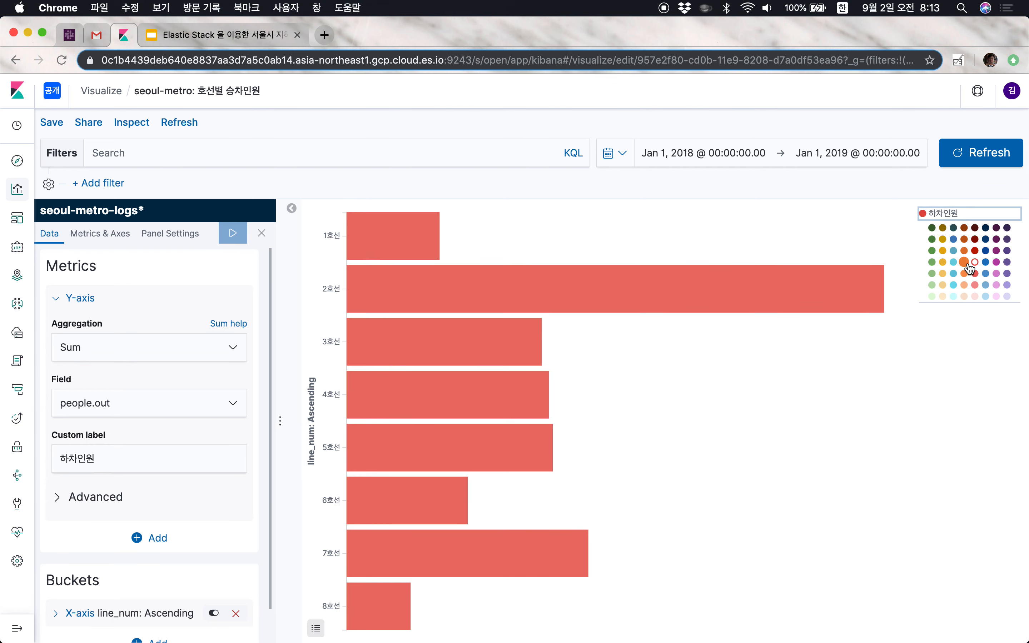
click(976, 255)
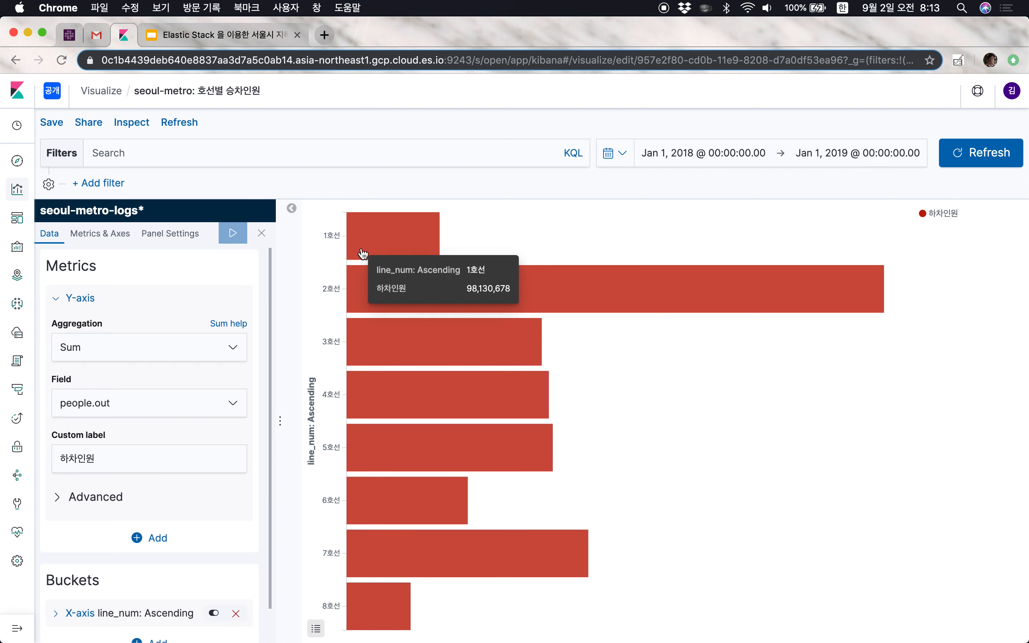
- Save the chart as a new visualization titled "seoul-metro: 호선별 하차인원"
click(60, 124)
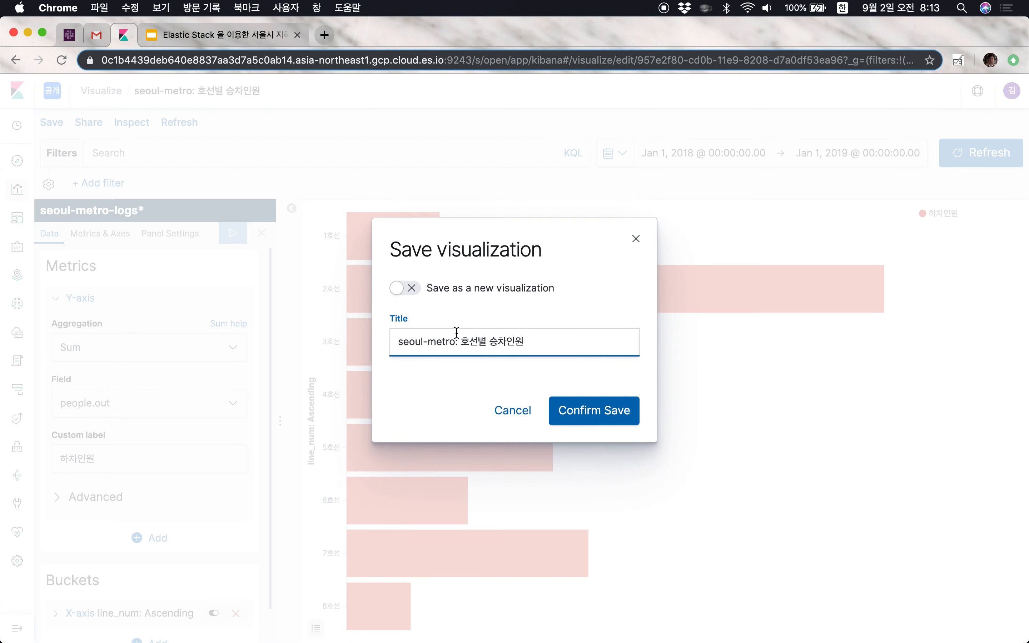
click(412, 288)
click(505, 349)
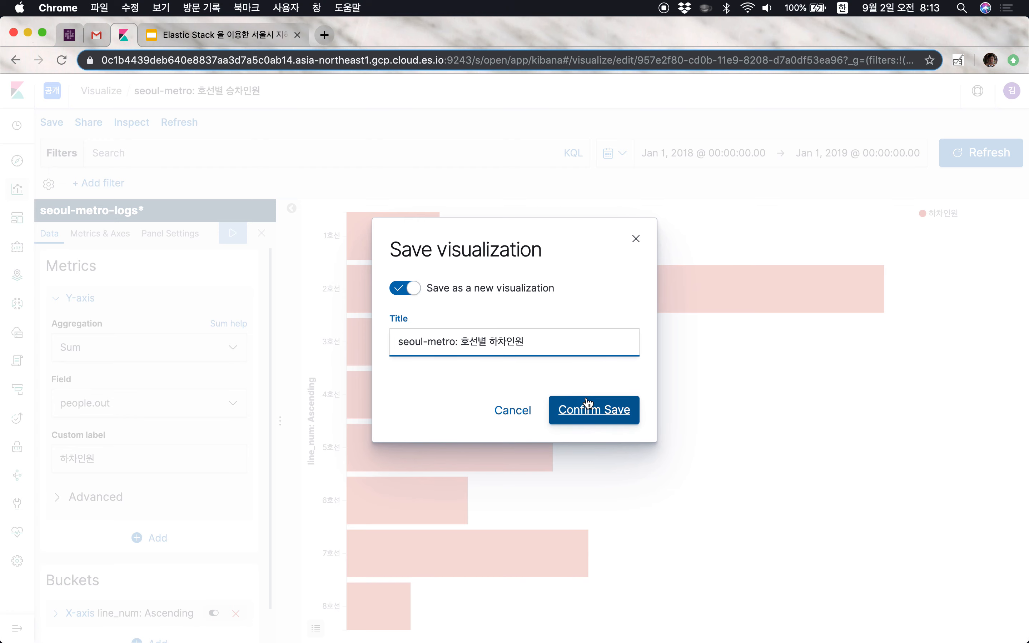
click(604, 403)
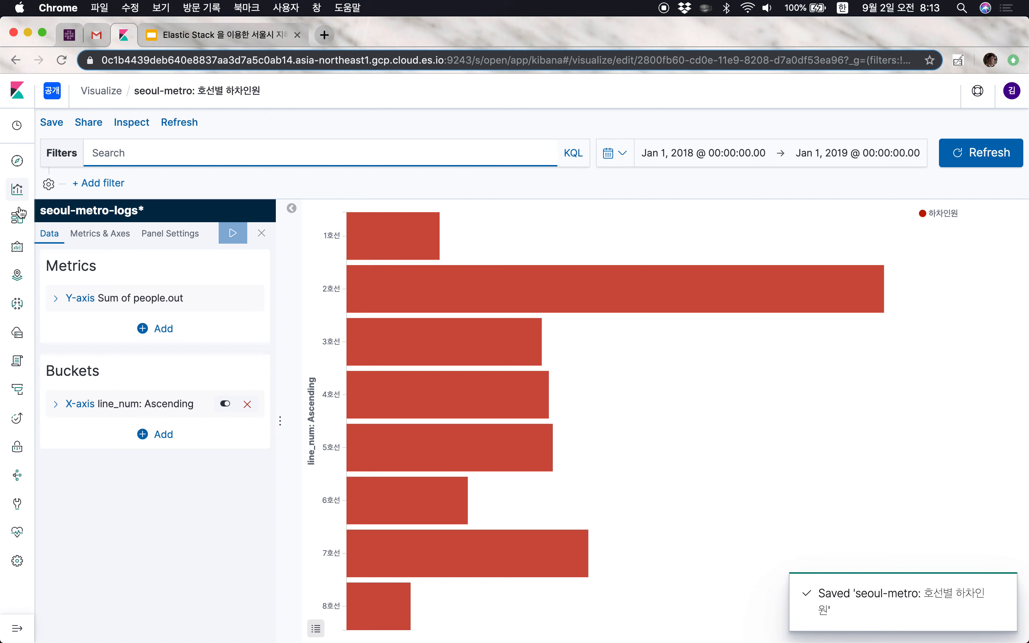
- Search the saved visualizations for 승차인원, open the 승차인원 위치 coordinate map and expand its Value metric settings
click(17, 189)
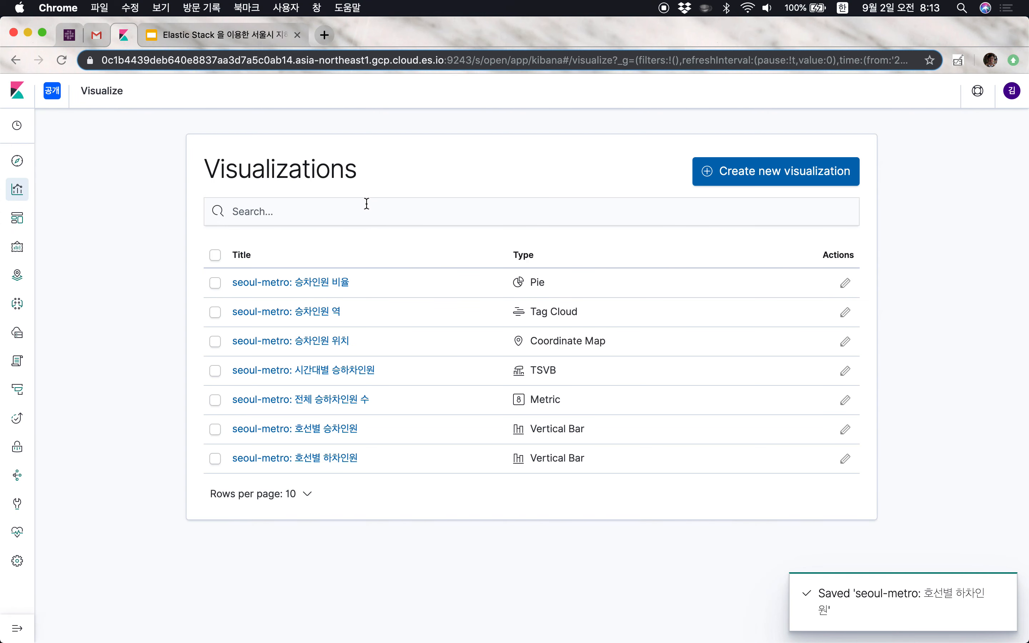
click(366, 203)
text(하차인원)
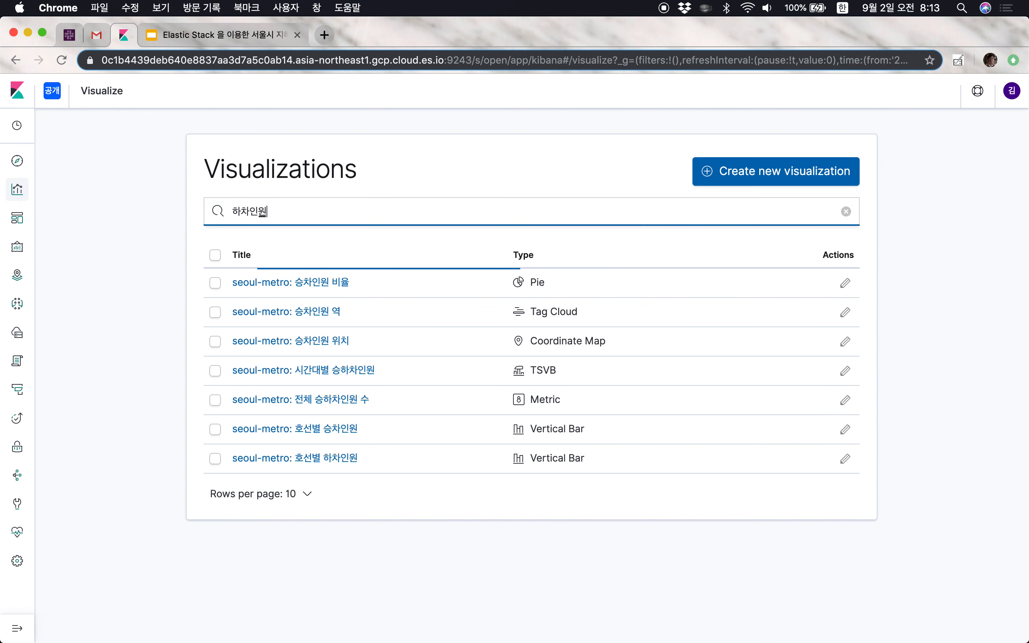
text(승차)
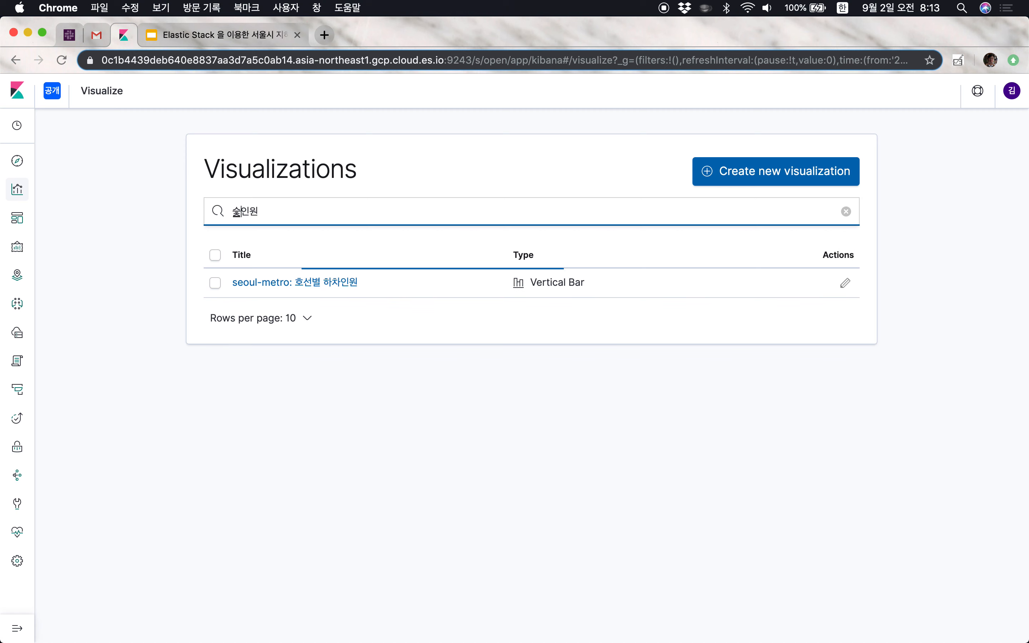
key(BackSpace)
key(BackSpace)
key(BackSpace)
text(ㅡ)
key(BackSpace)
text(승차)
key(BackSpace)
key(BackSpace)
key(BackSpace)
text(승차)
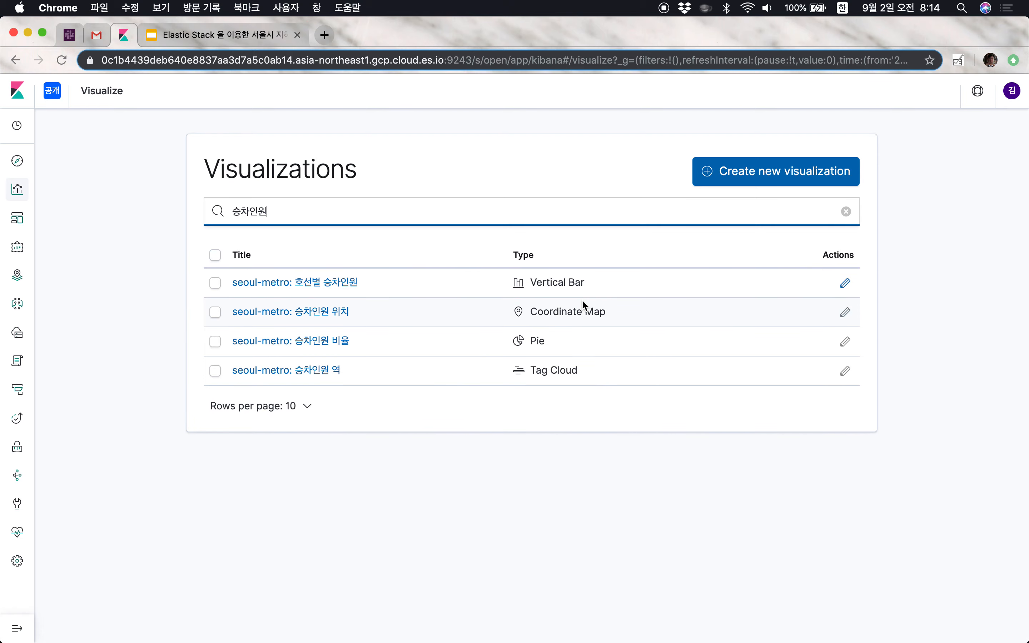
click(844, 312)
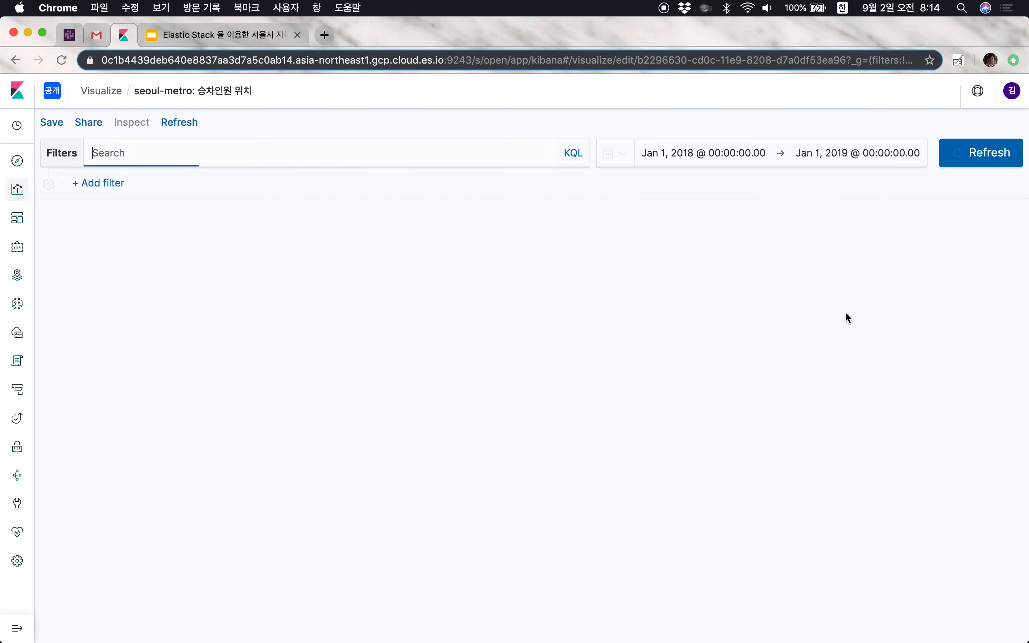
click(54, 299)
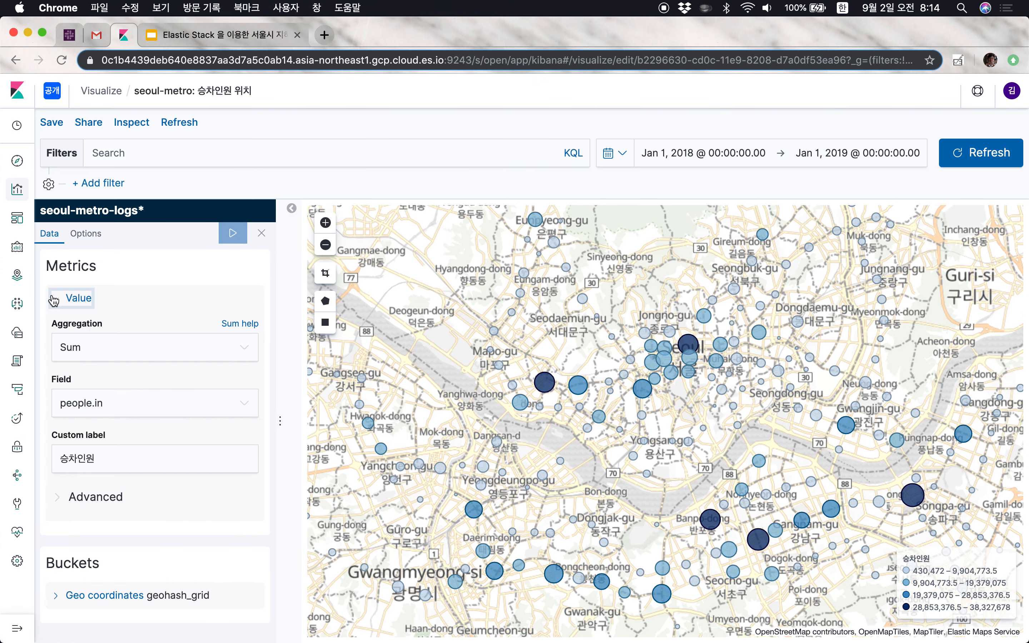
- Change the coordinate map's Value metric to the sum of people.out with the custom label 하차인원, and apply it
click(141, 402)
click(86, 466)
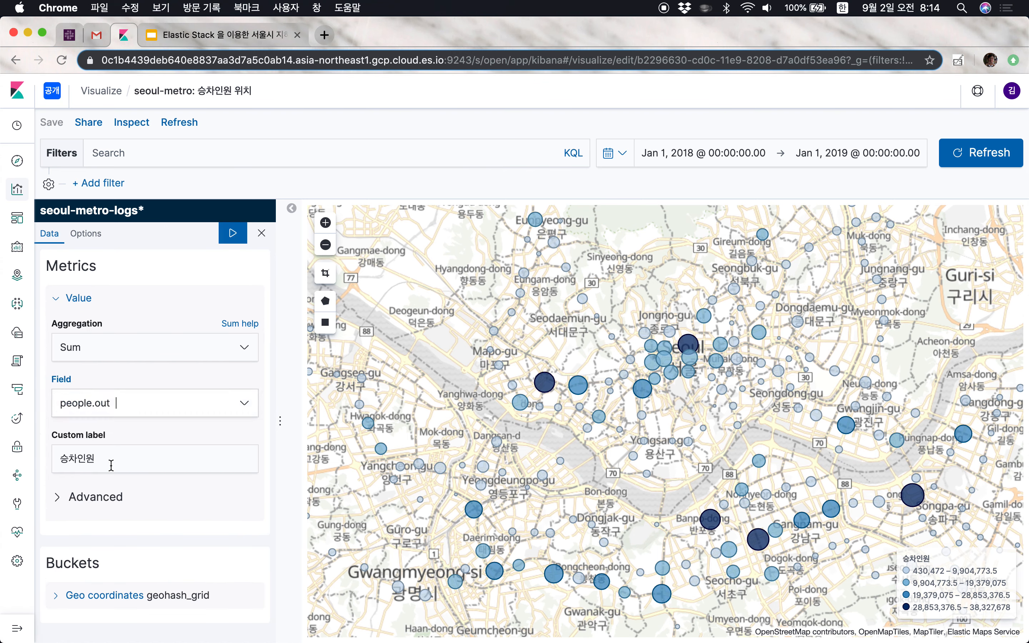
click(80, 463)
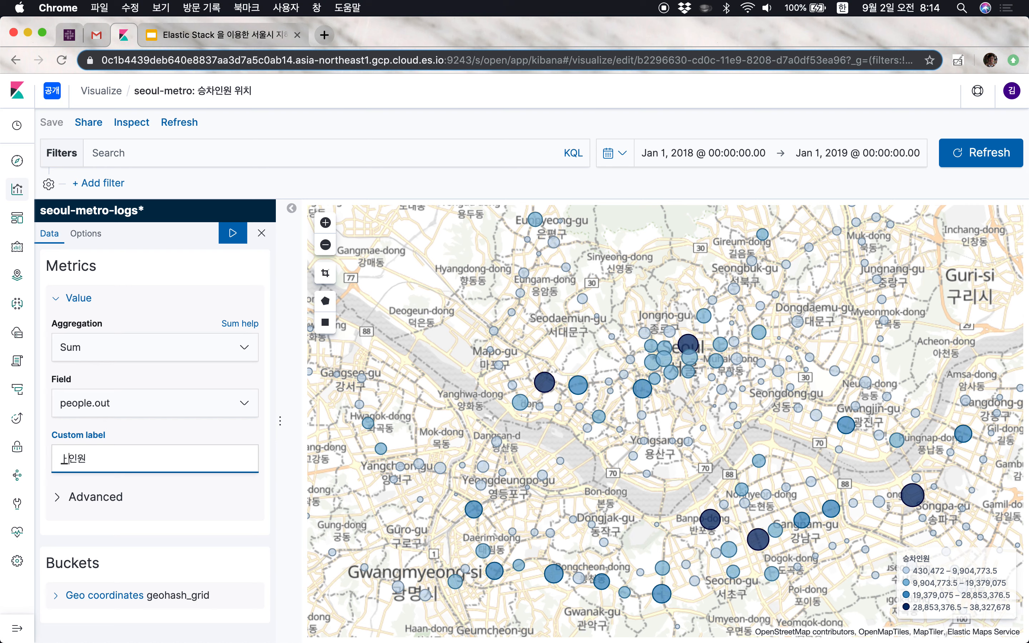
click(232, 233)
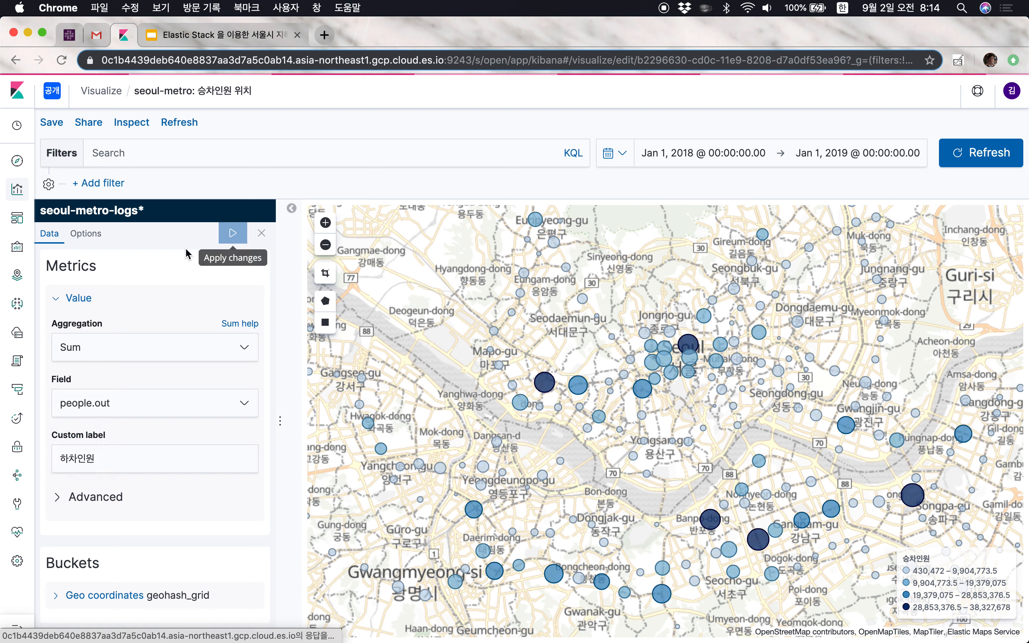
- Switch the map markers' color schema to Reds and apply the change
click(85, 233)
click(202, 330)
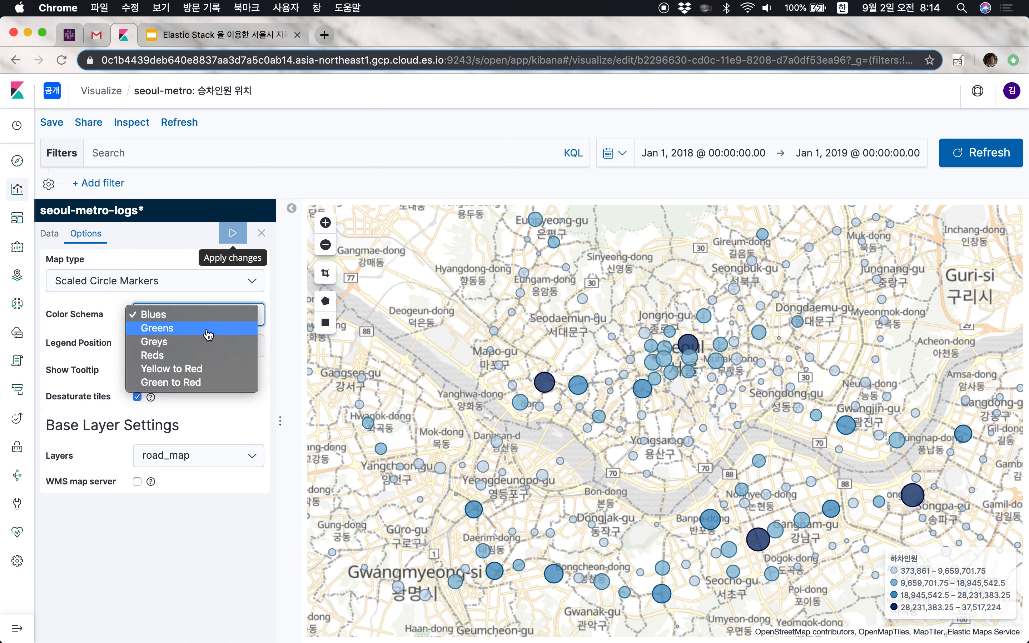
click(199, 354)
click(232, 238)
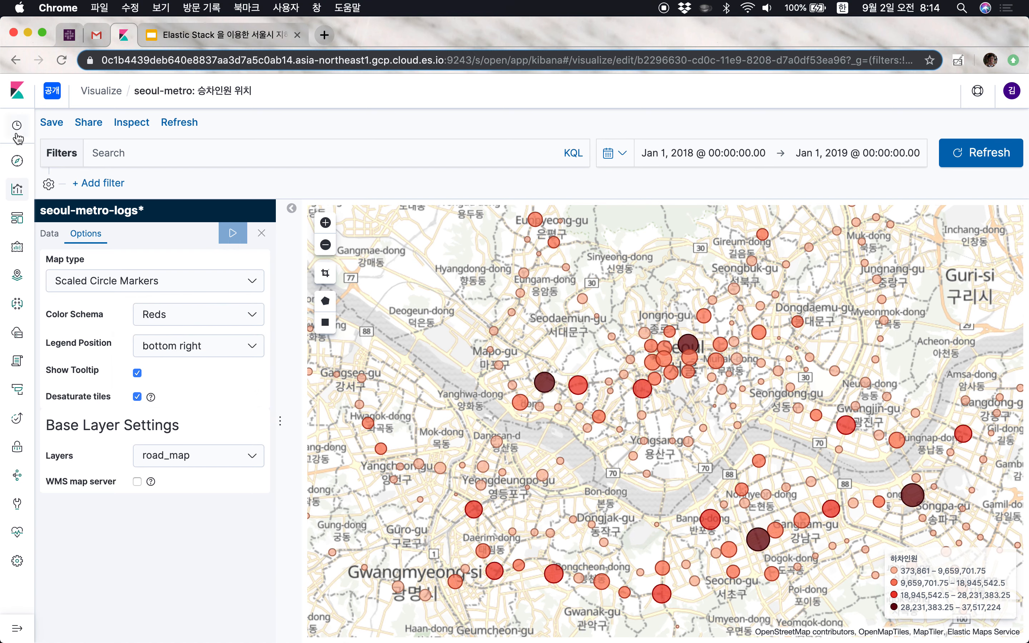
- Save the map as a new visualization titled "seoul-metro: 하차인원 위치"
click(52, 123)
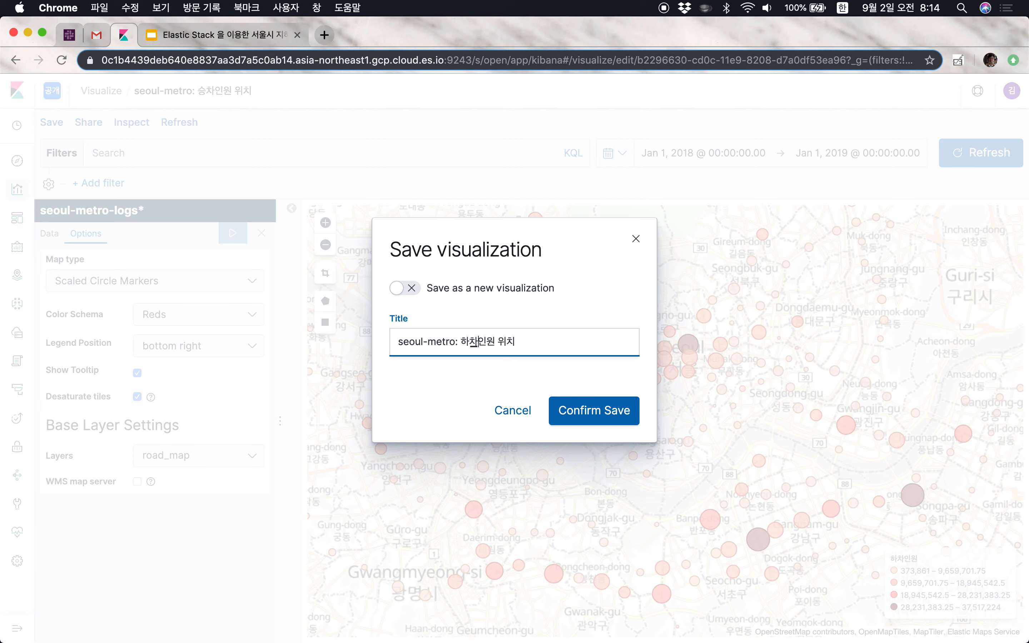
click(411, 289)
click(593, 412)
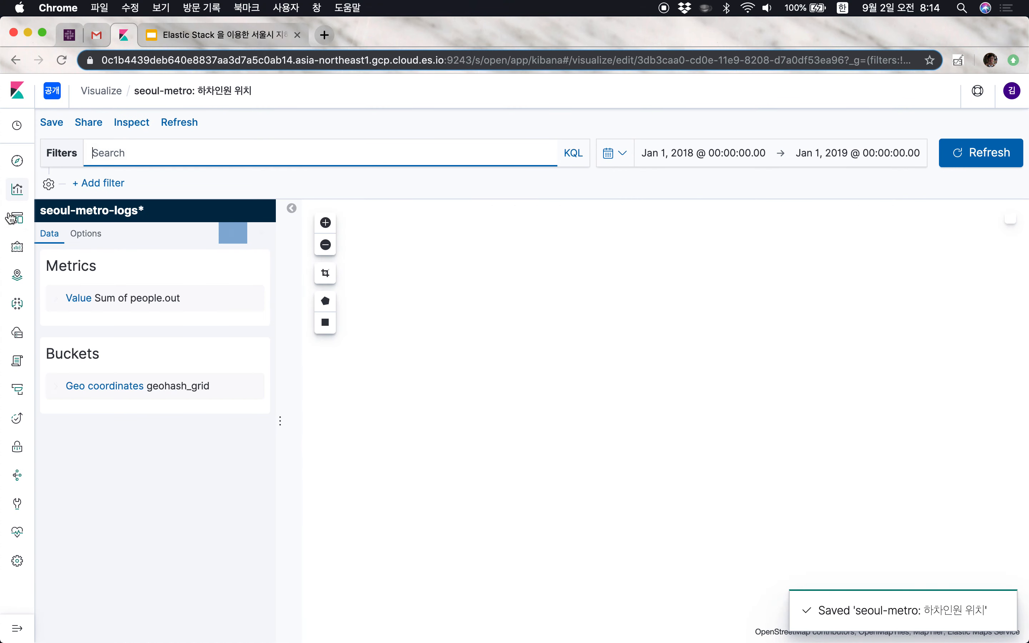
- Search the saved visualizations for 승차 and open the 승차인원 비율 pie chart for editing
click(16, 192)
click(315, 212)
text(싀ㅇ엄)
key(BackSpace)
key(BackSpace)
key(BackSpace)
key(BackSpace)
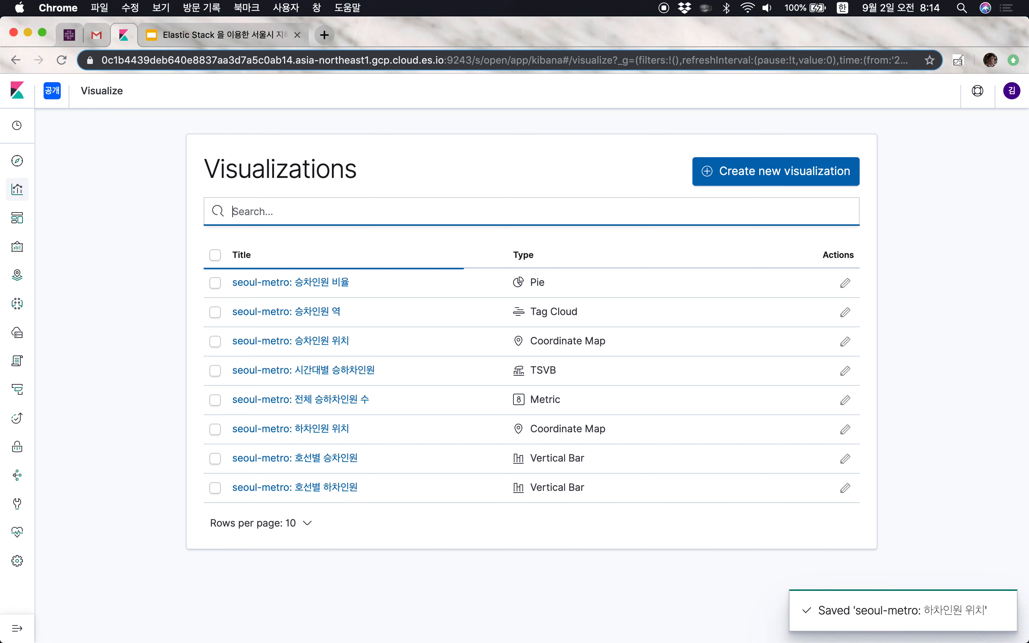
text(승차)
key(BackSpace)
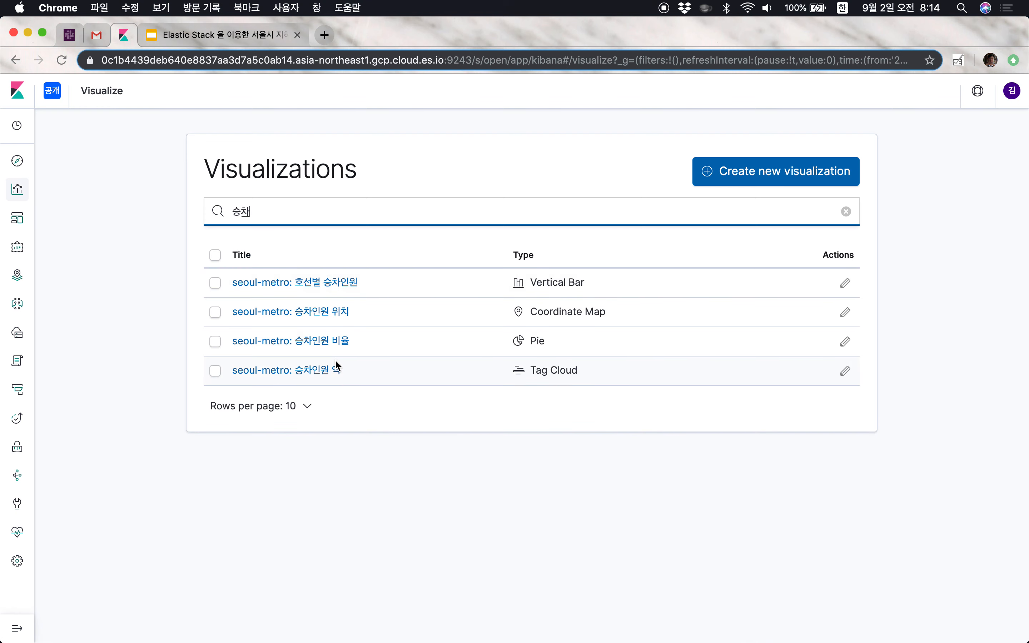
click(845, 341)
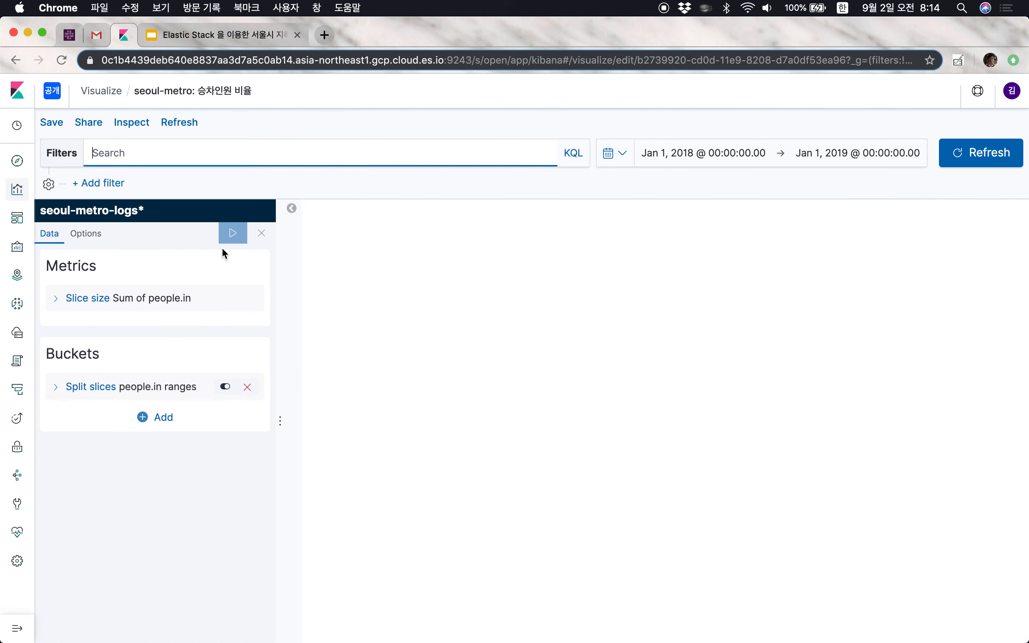
- Change the pie's Slice size metric to the sum of people.out with the custom label 하차인원, and apply it
click(62, 303)
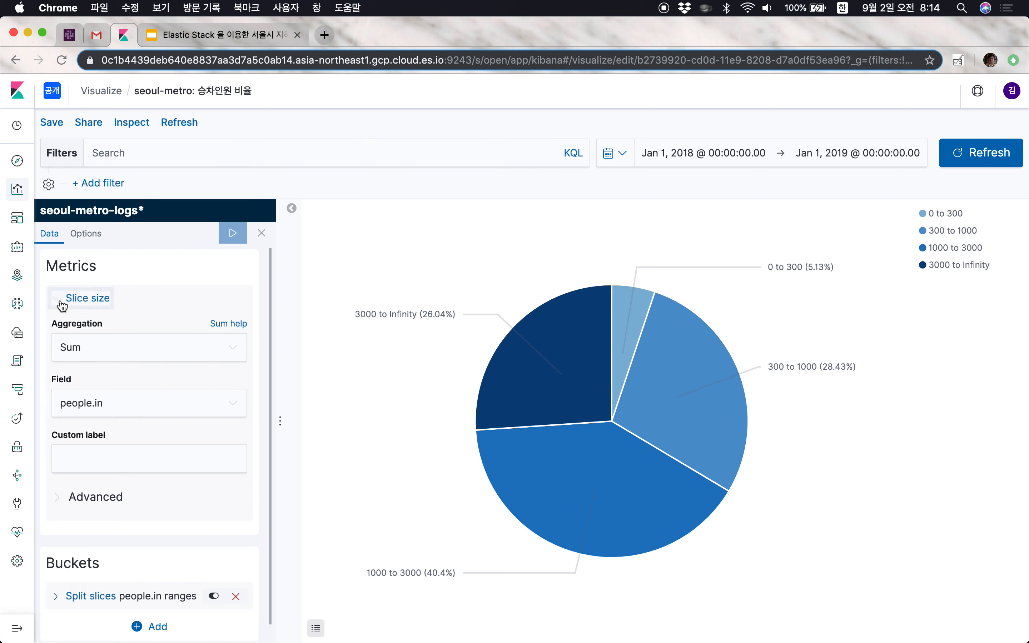
click(123, 406)
click(121, 474)
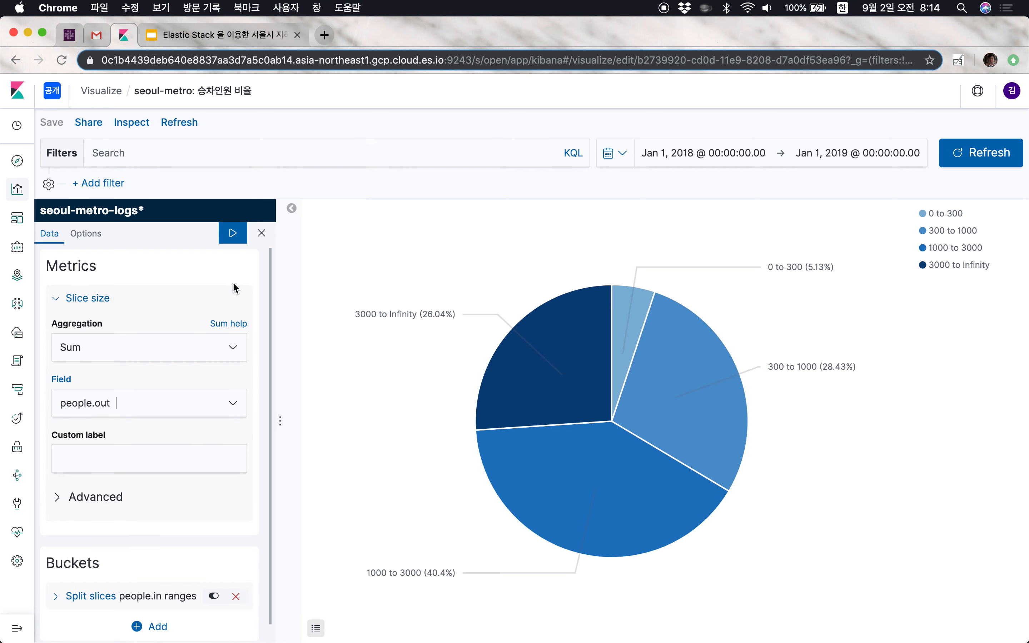
click(183, 464)
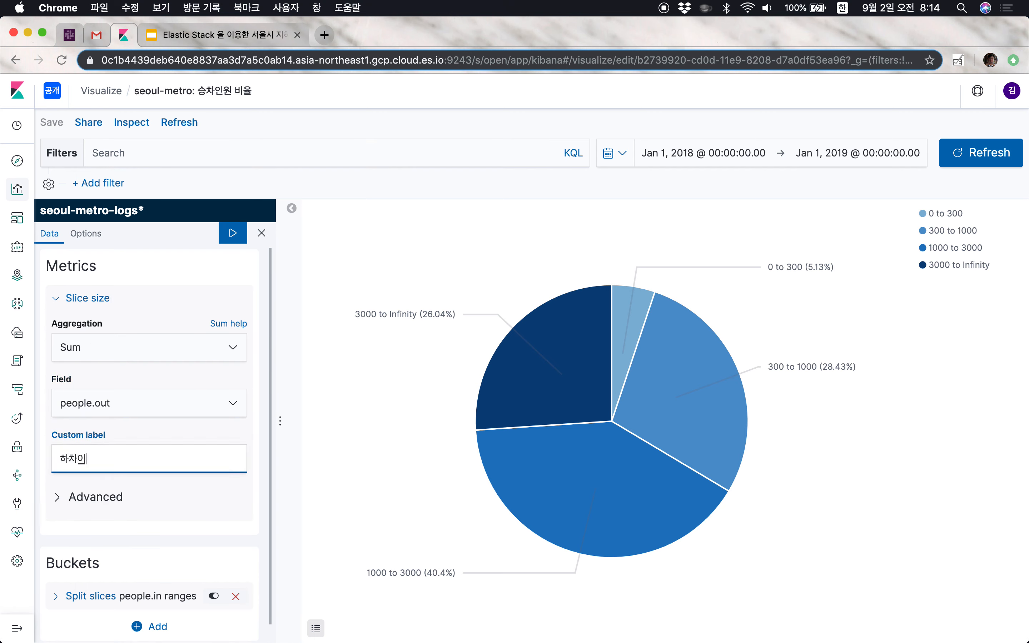
click(232, 234)
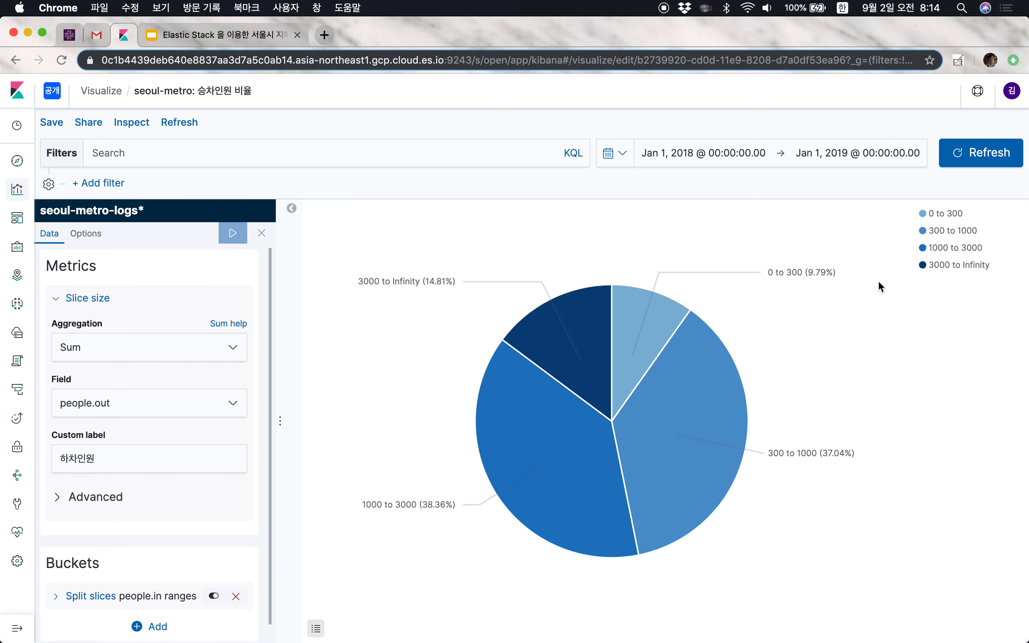
- Recolor the four pie slices in progressively darker reds, from light red for 0 to 300 up to dark red for 3000 to Infinity
click(935, 218)
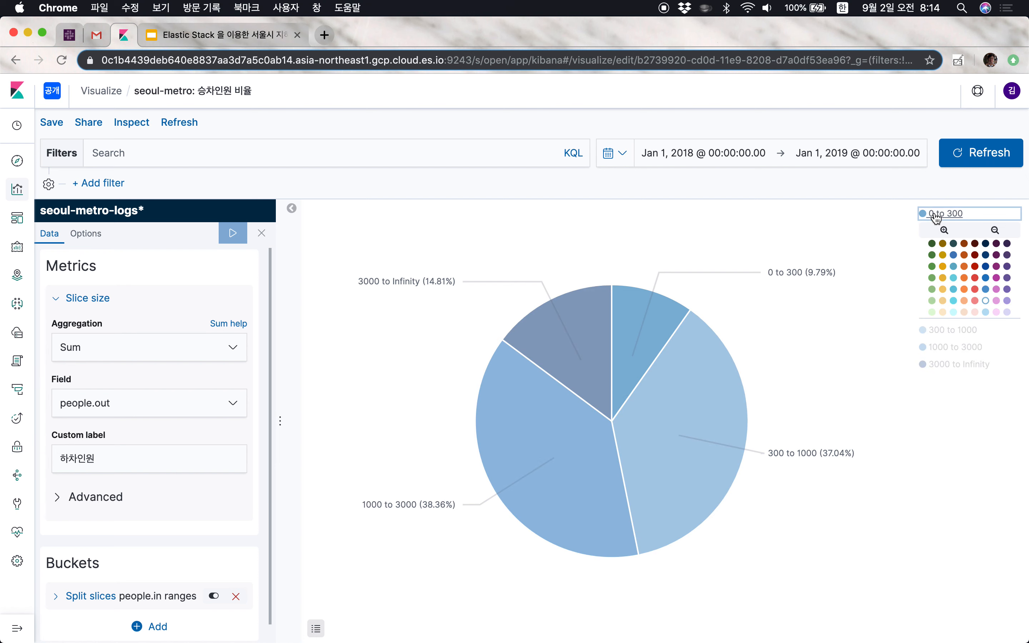
click(975, 302)
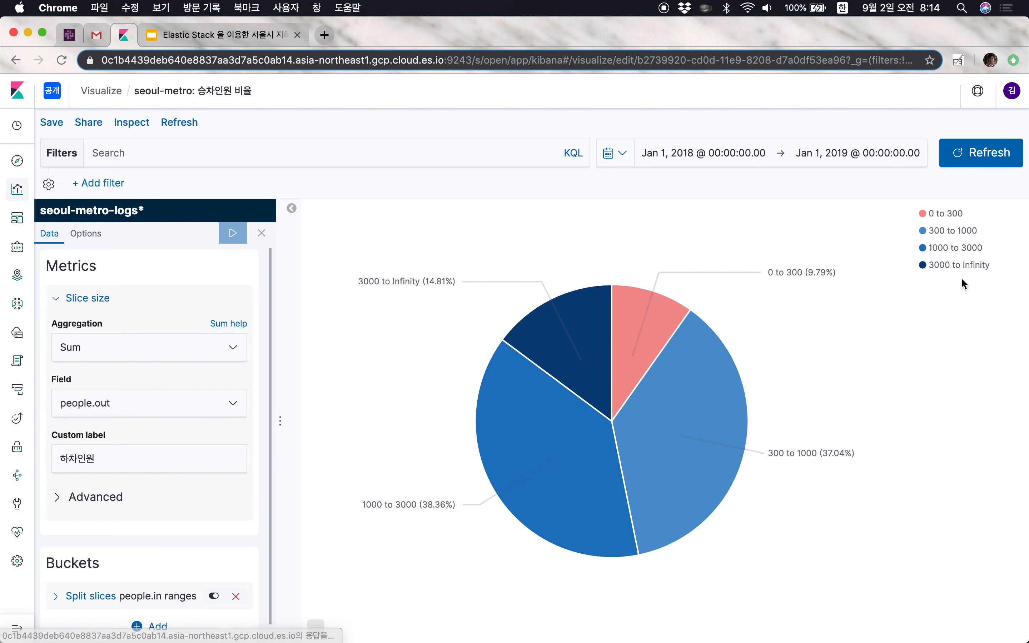
click(967, 233)
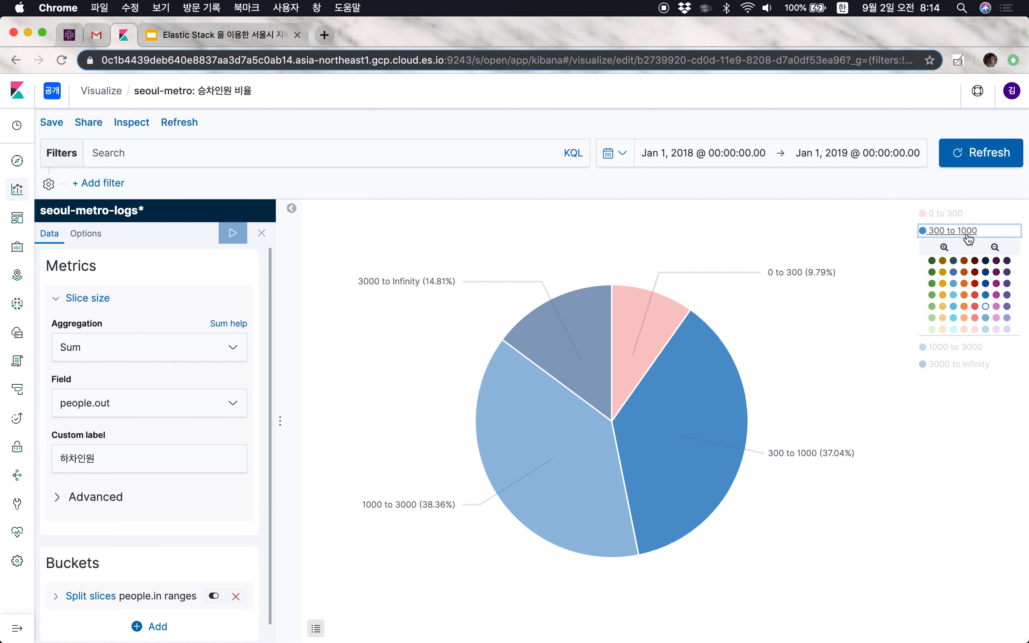
click(975, 307)
click(961, 251)
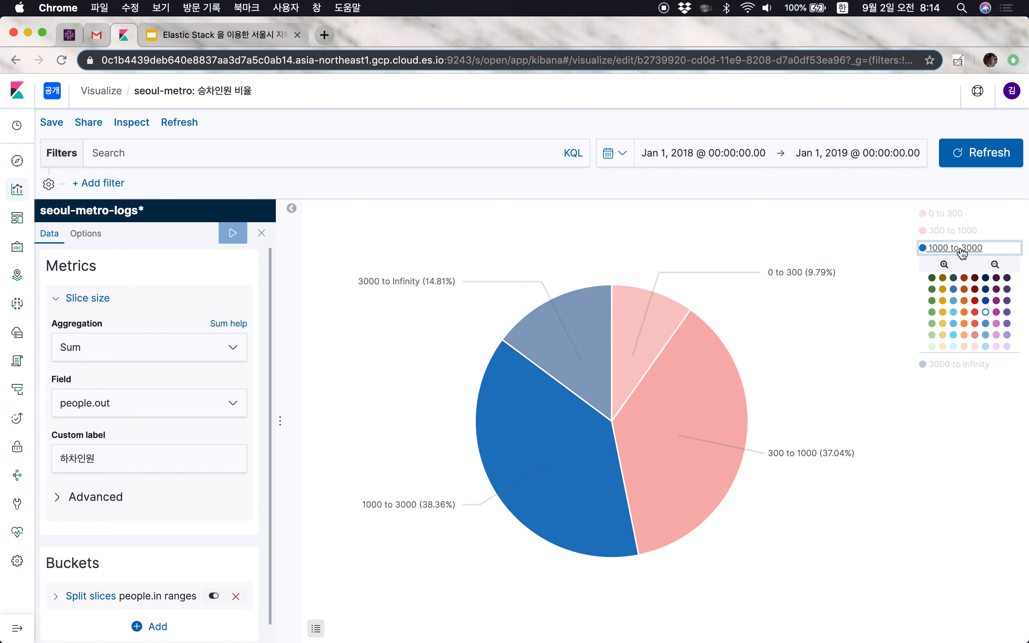
click(975, 323)
click(938, 267)
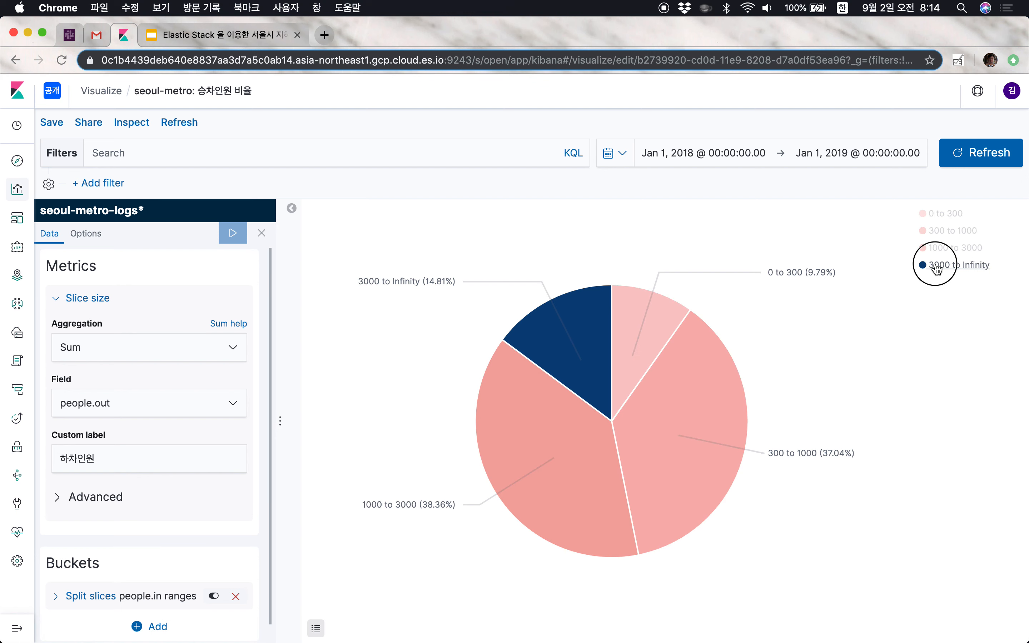
click(973, 313)
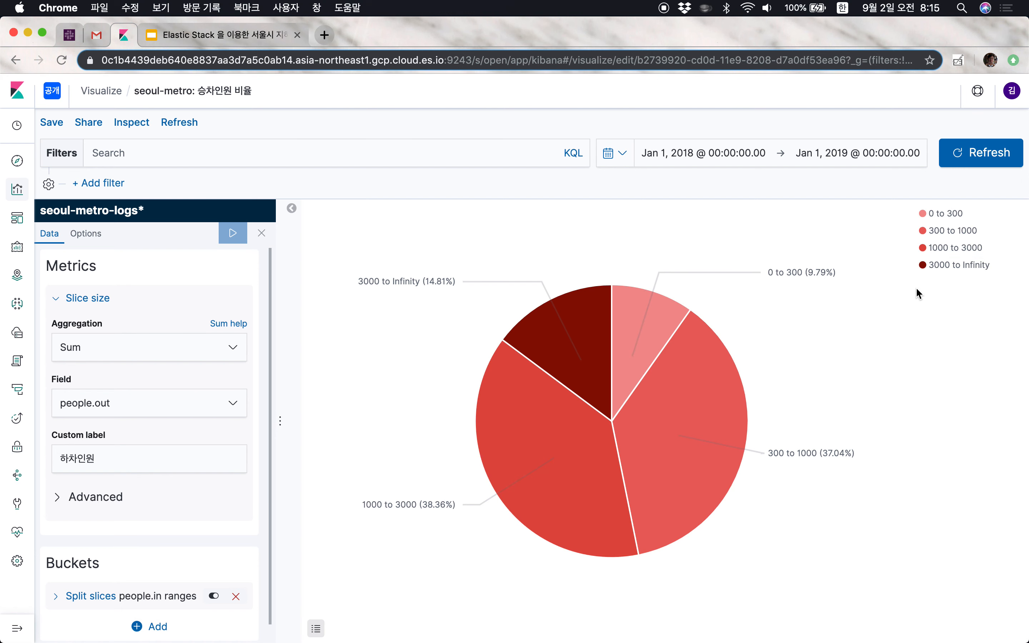
- Try a lighter red on the 1000 to 3000 slice and pale pink on the 3000 to Infinity slice, restoring dark red on the latter
click(935, 247)
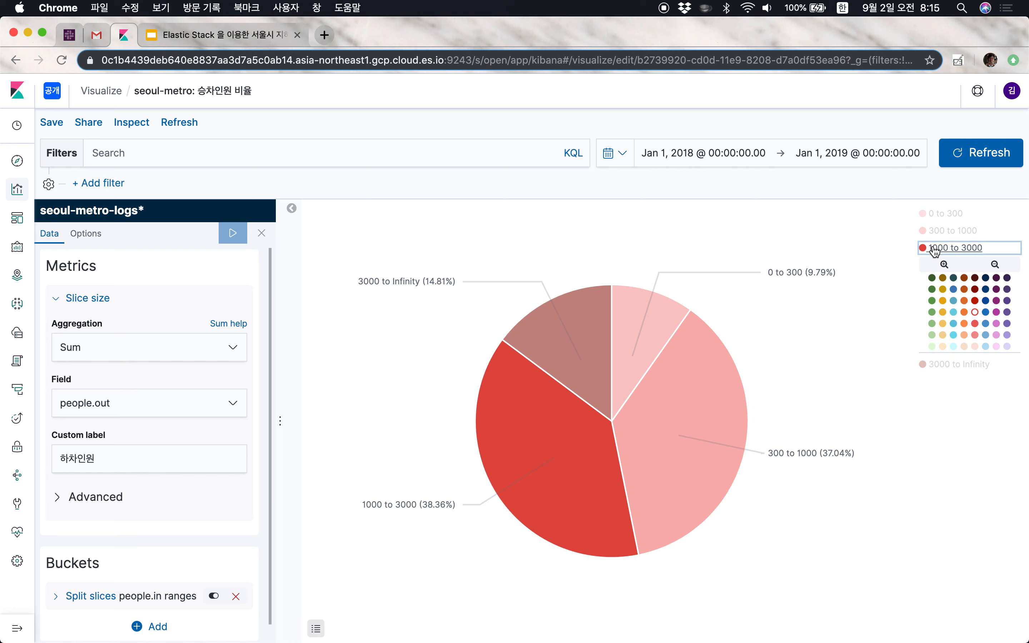
click(975, 324)
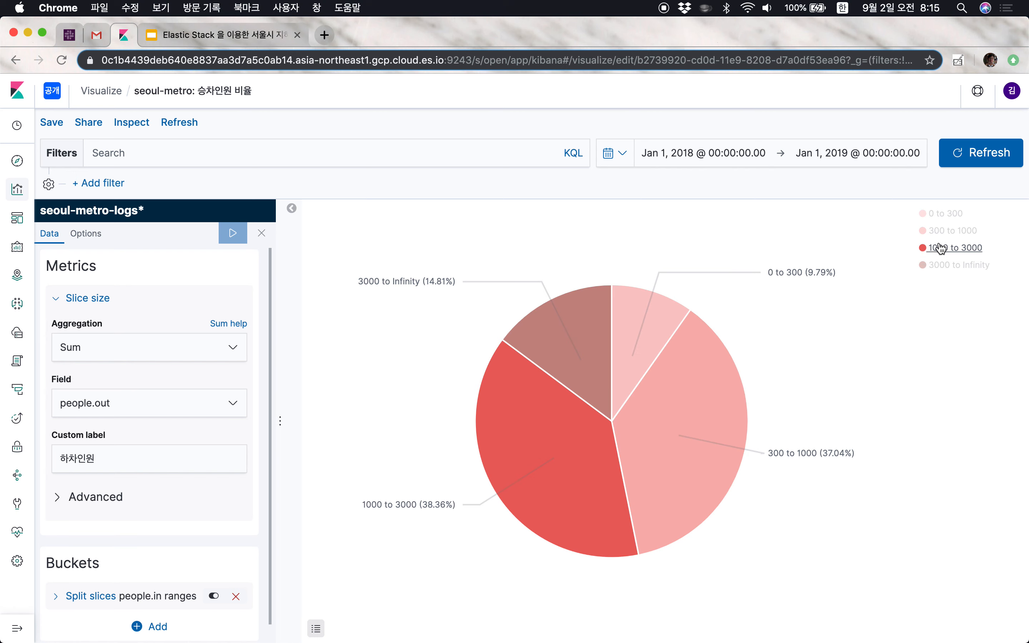
click(952, 265)
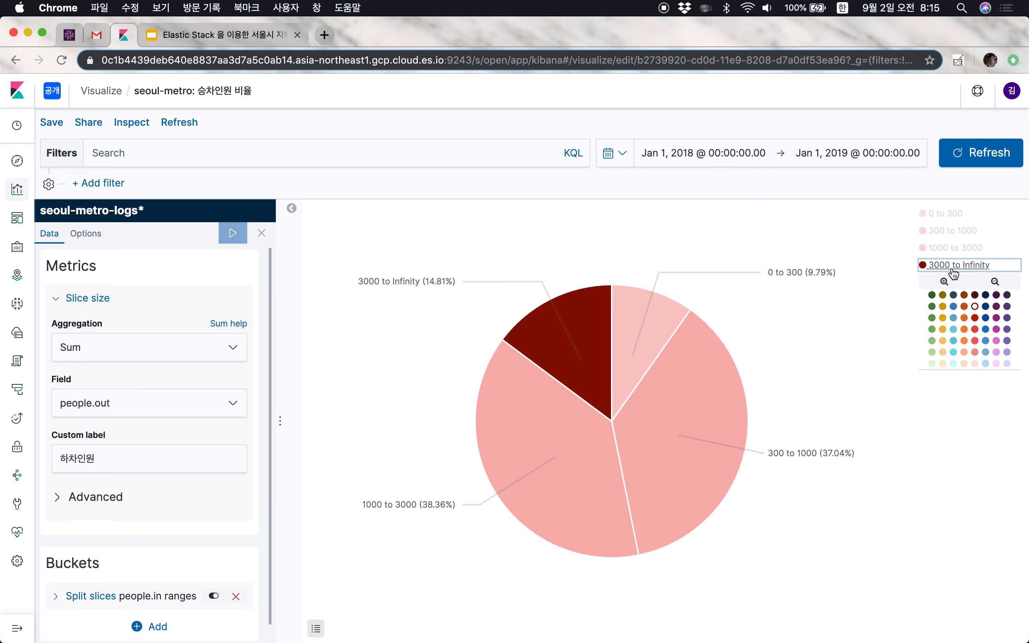
click(975, 364)
click(965, 272)
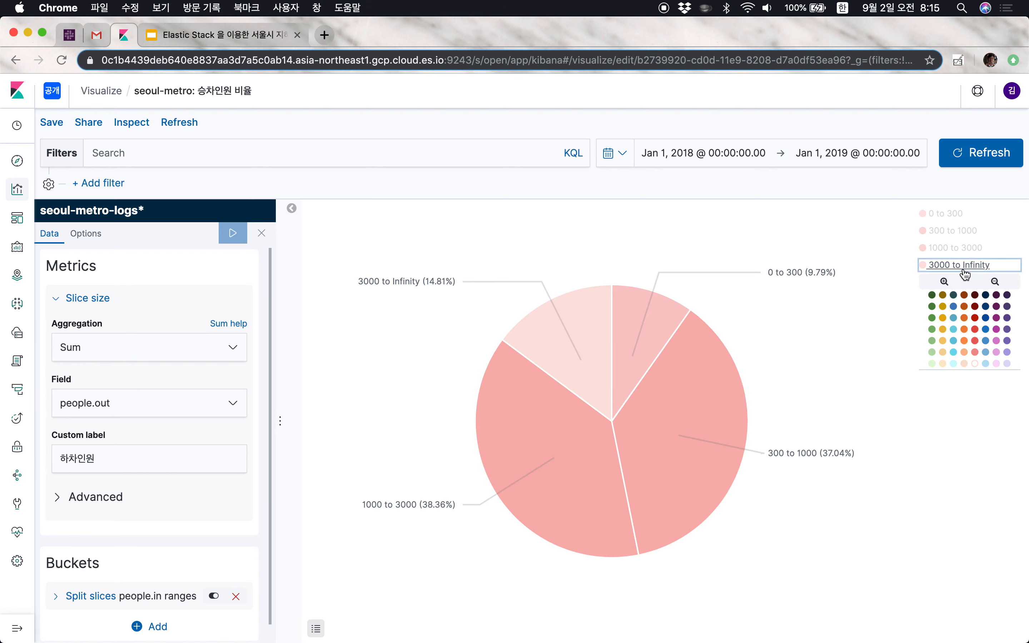
click(975, 306)
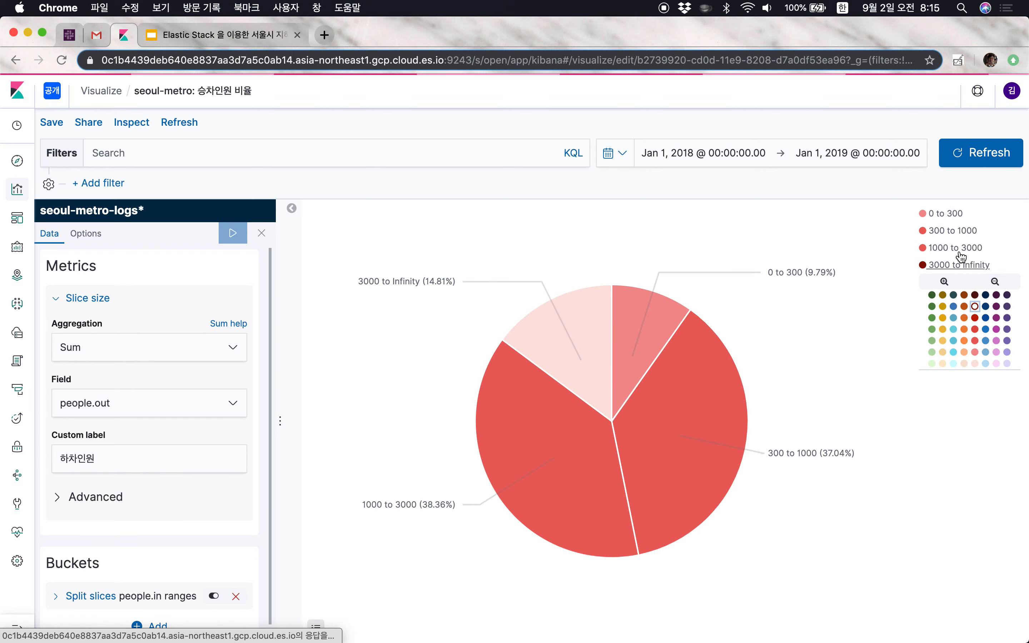
- Recolor the 1000 to 3000 pie slice a deep red between the 300 to 1000 and 3000 to Infinity shades
click(954, 247)
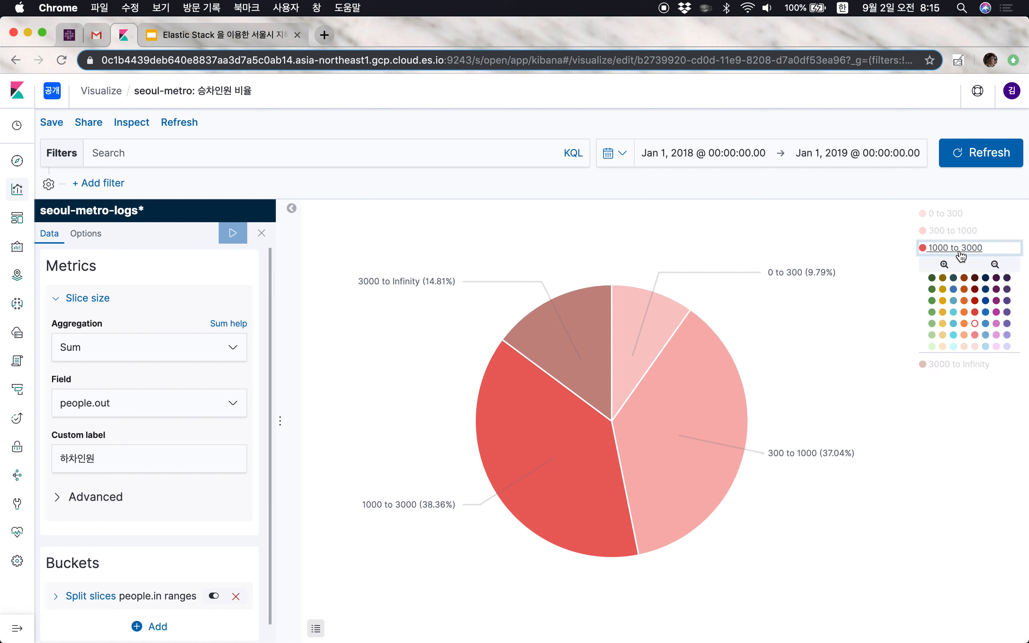
click(974, 301)
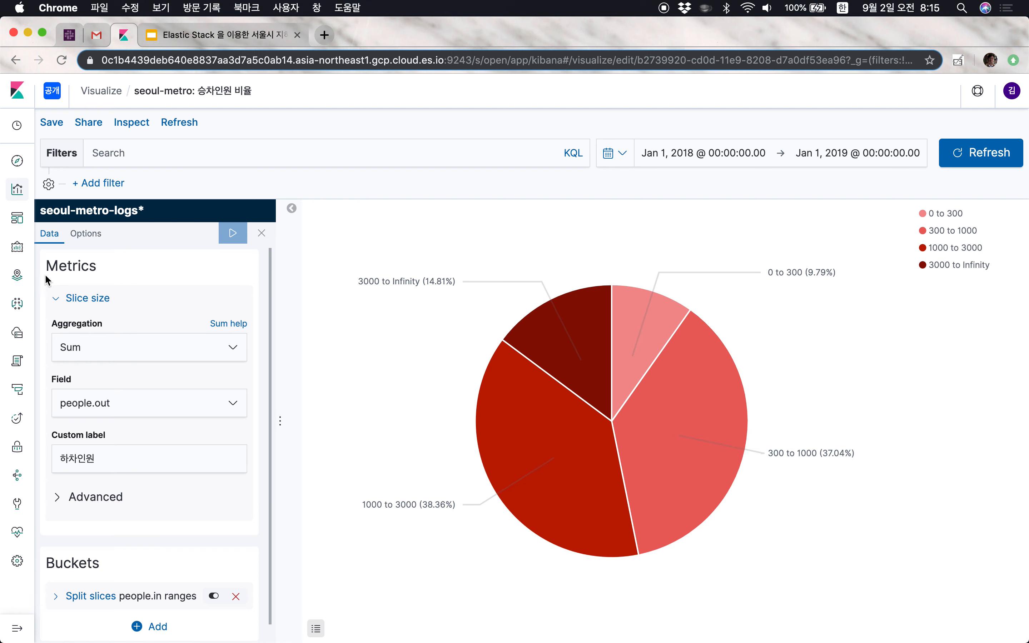
- Save the pie chart as a new visualization titled "seoul-metro: 하차인원 비율"
click(52, 123)
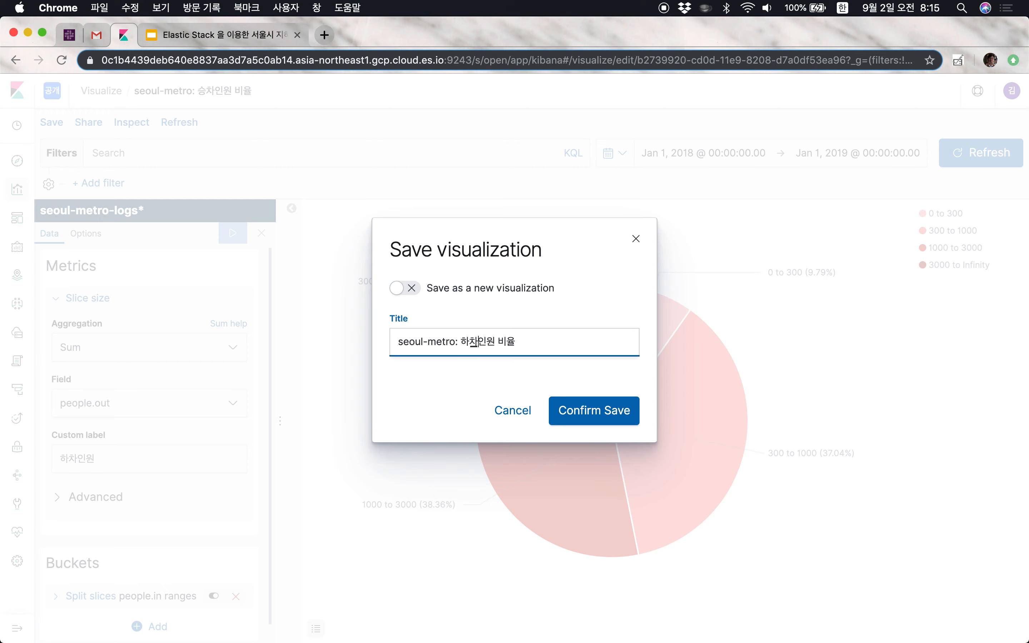
click(404, 288)
click(607, 415)
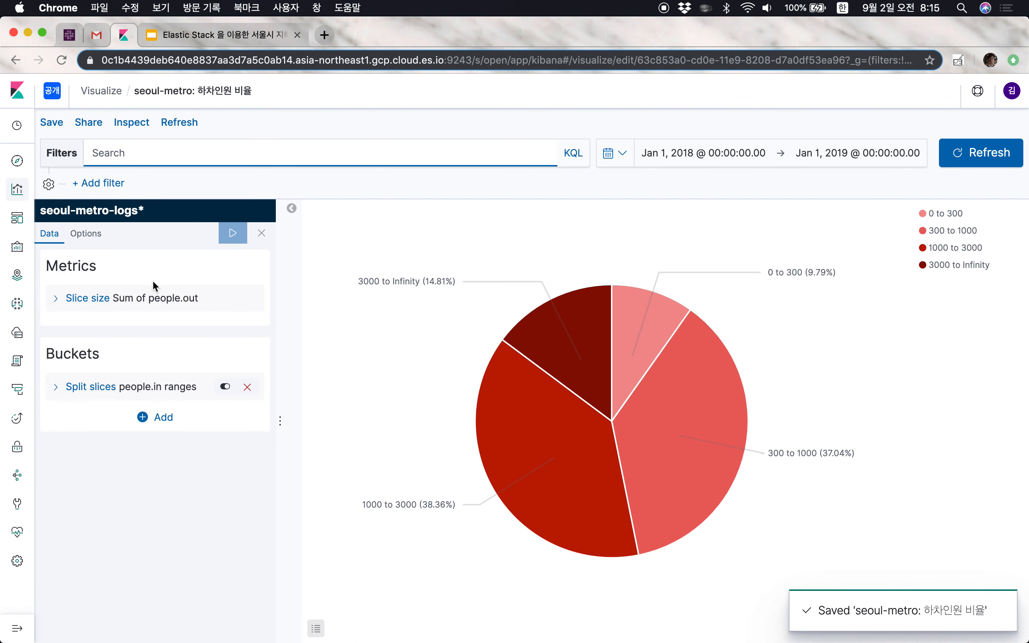
- Search the saved visualizations for 승차 and open the 승차인원 역 tag cloud for editing
click(17, 197)
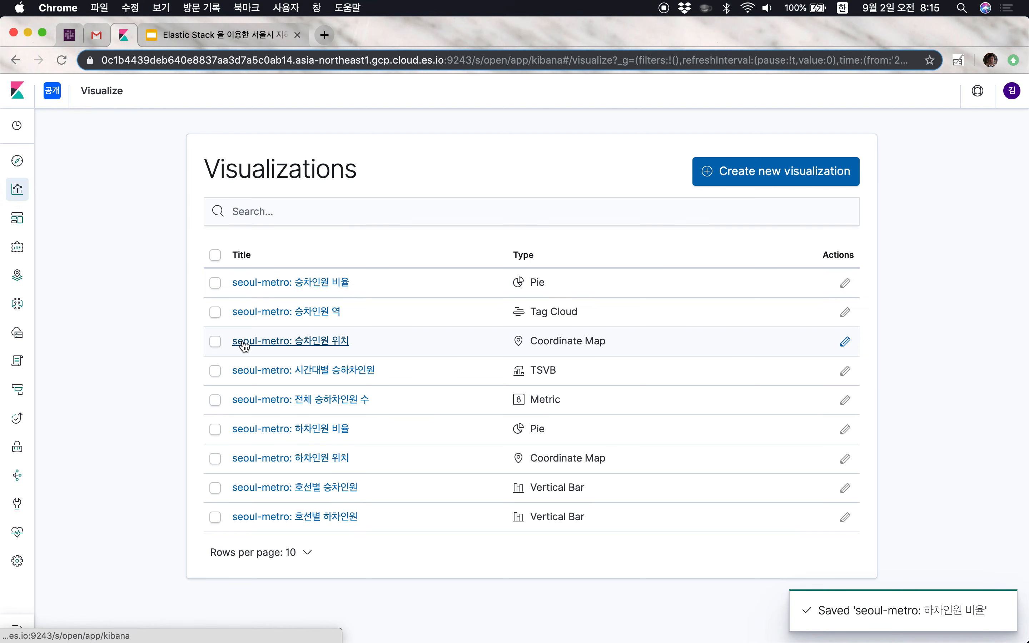
click(441, 213)
text(승하)
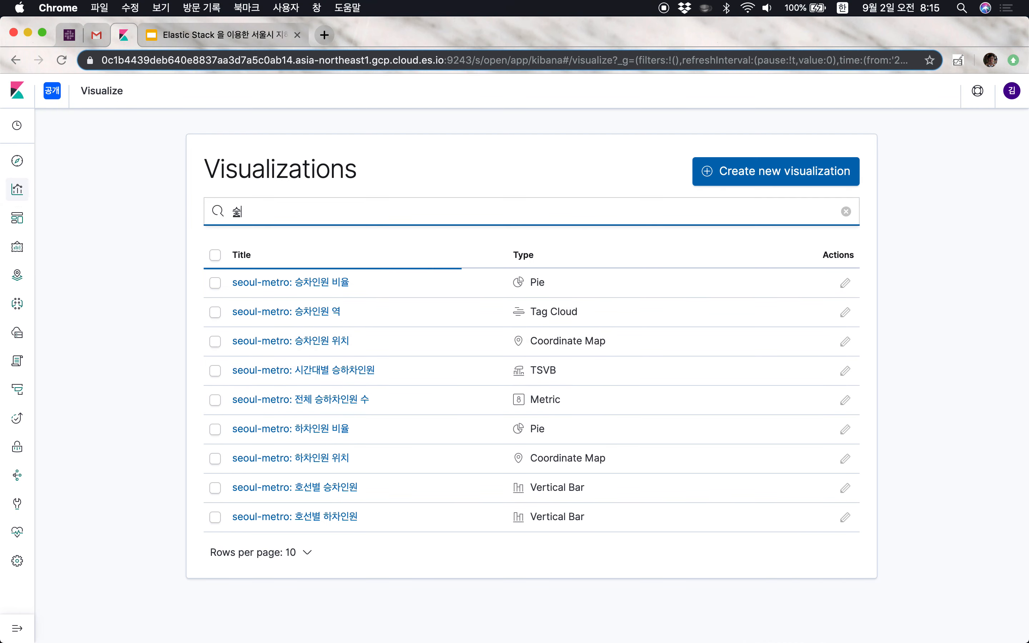
key(BackSpace)
key(BackSpace)
key(BackSpace)
text(스ㅇ차)
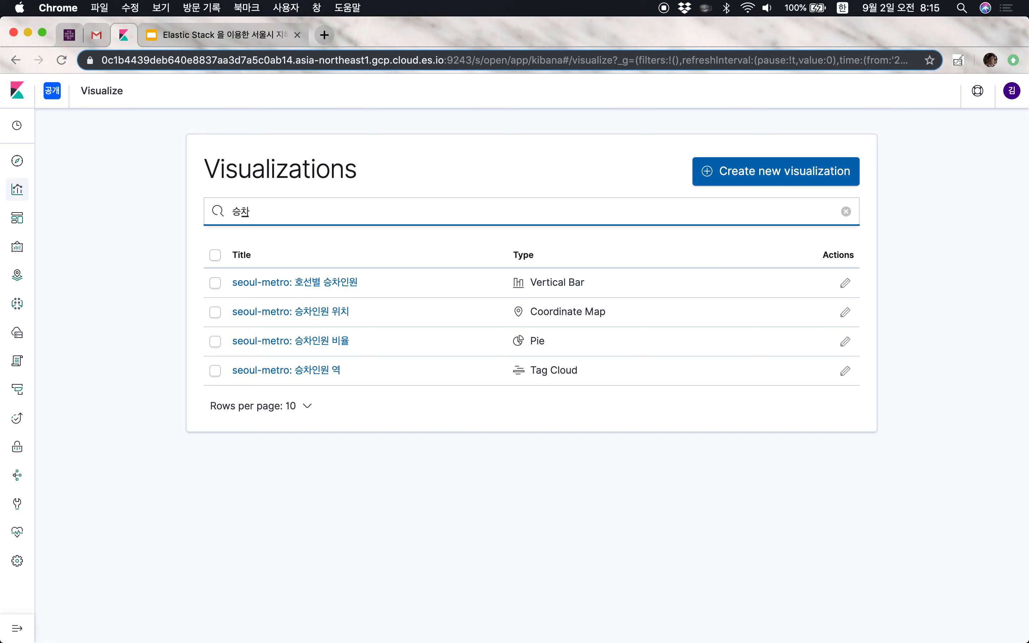
click(845, 371)
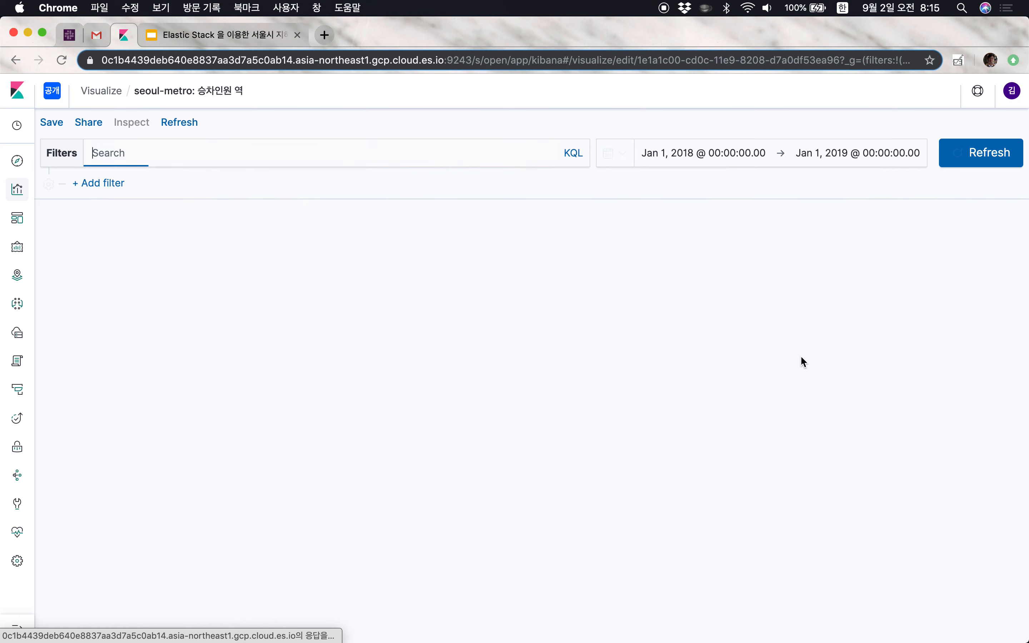
- Set the tag cloud's tag size to the sum of people.out with the custom label 하차인원 and apply the changes
click(56, 298)
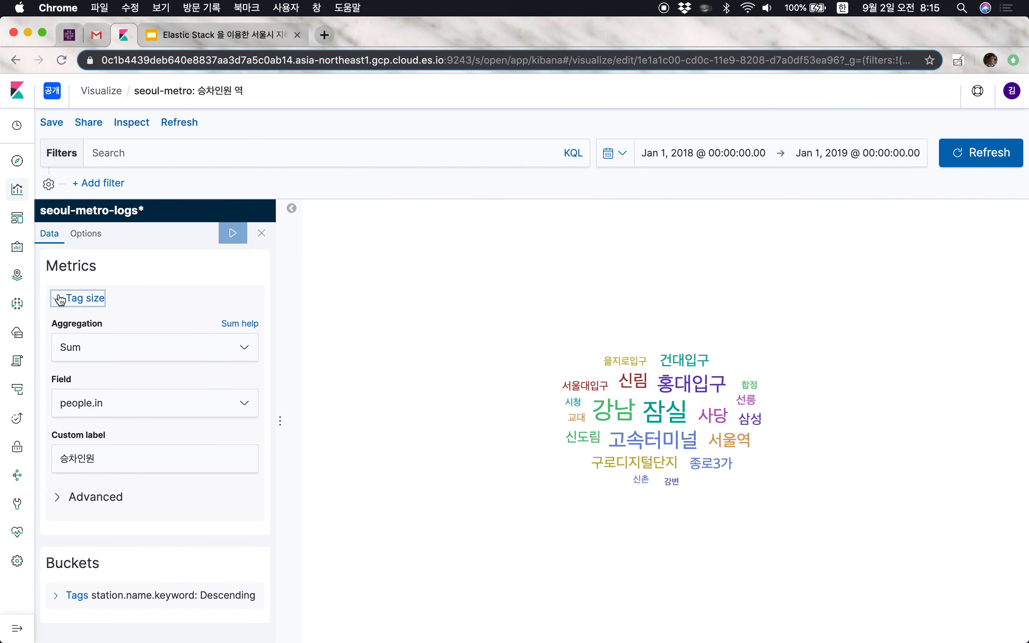
click(142, 405)
click(118, 463)
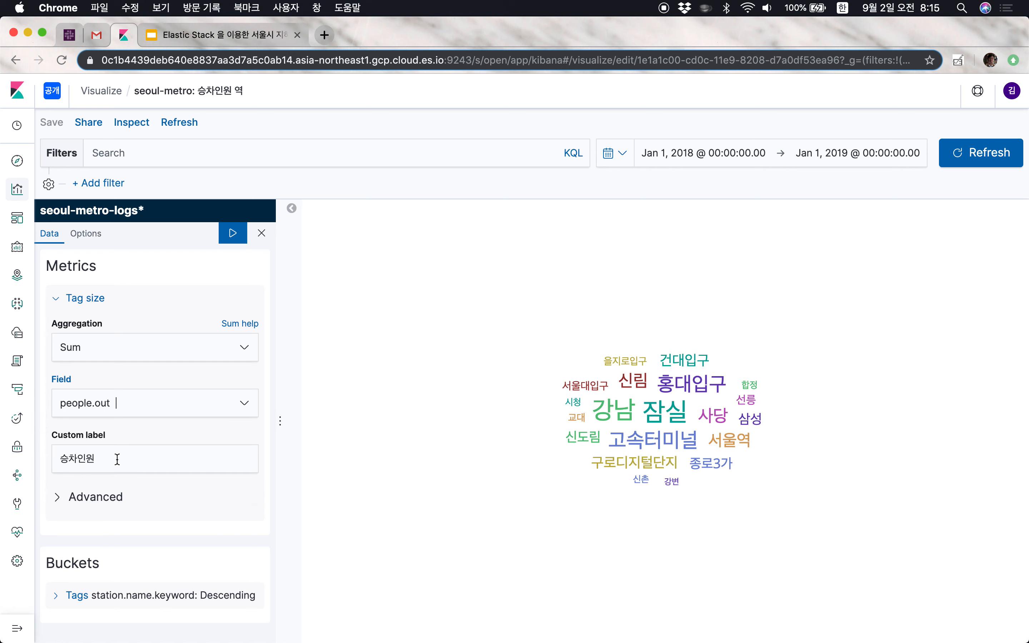
click(230, 239)
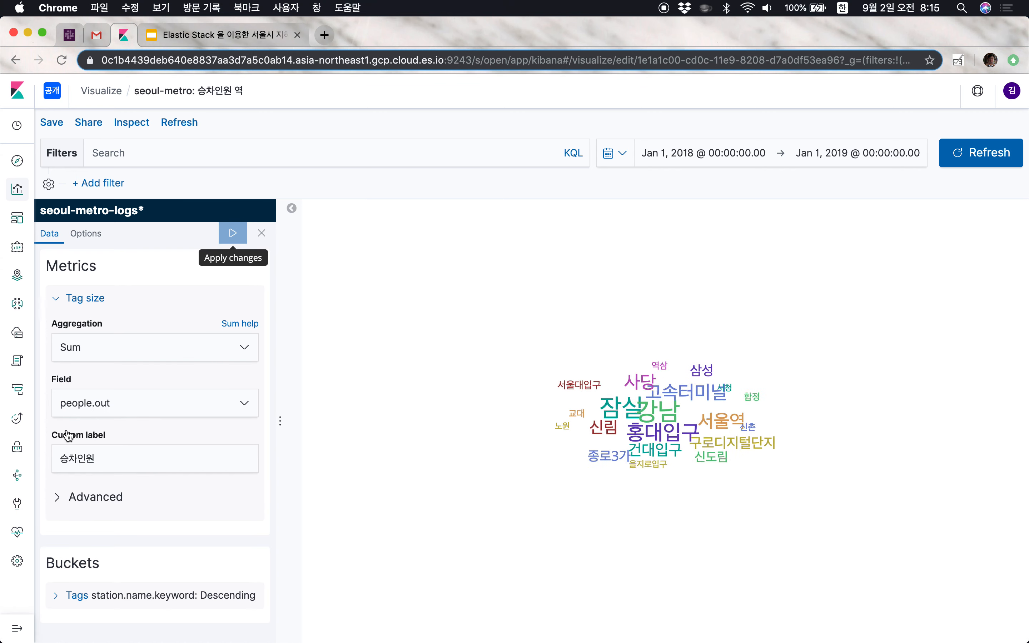
click(84, 460)
key(BackSpace)
key(BackSpace)
text(하)
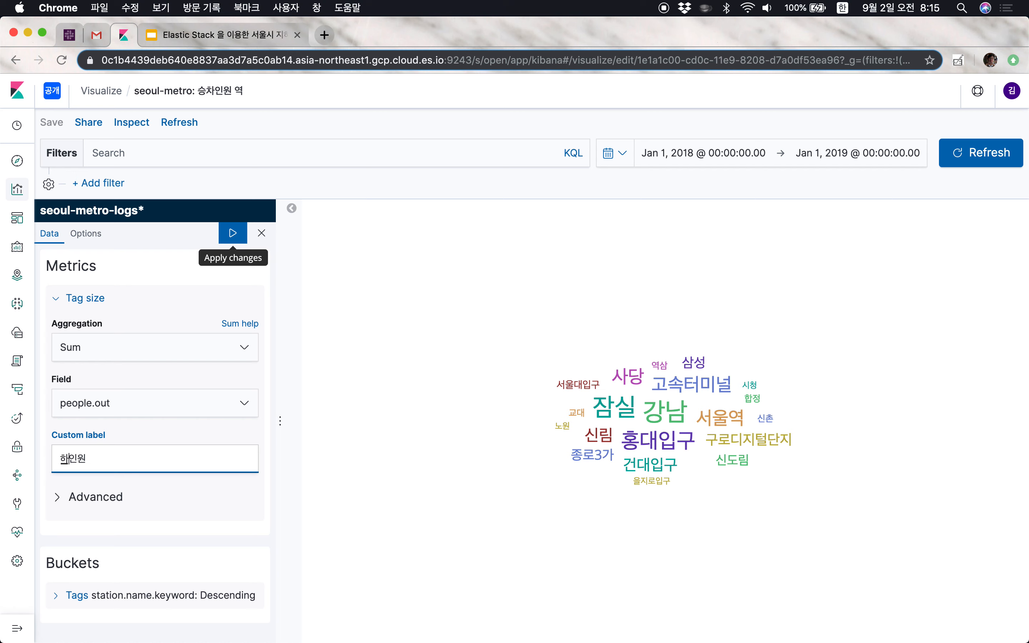
click(234, 233)
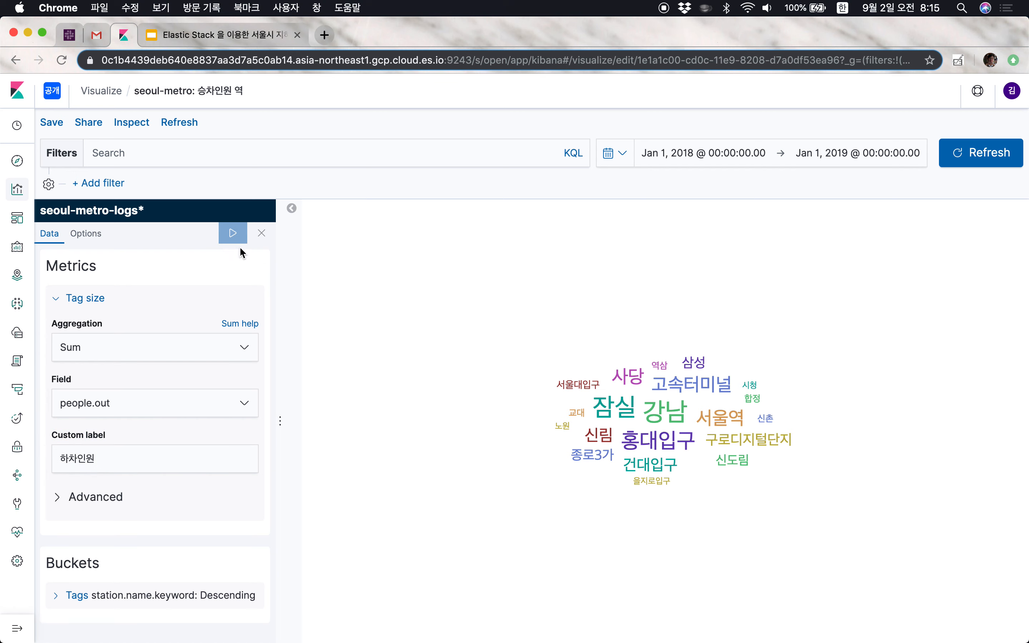
- Save the tag cloud as a new visualization titled "seoul-metro: 하차인원 역"
click(51, 124)
click(409, 289)
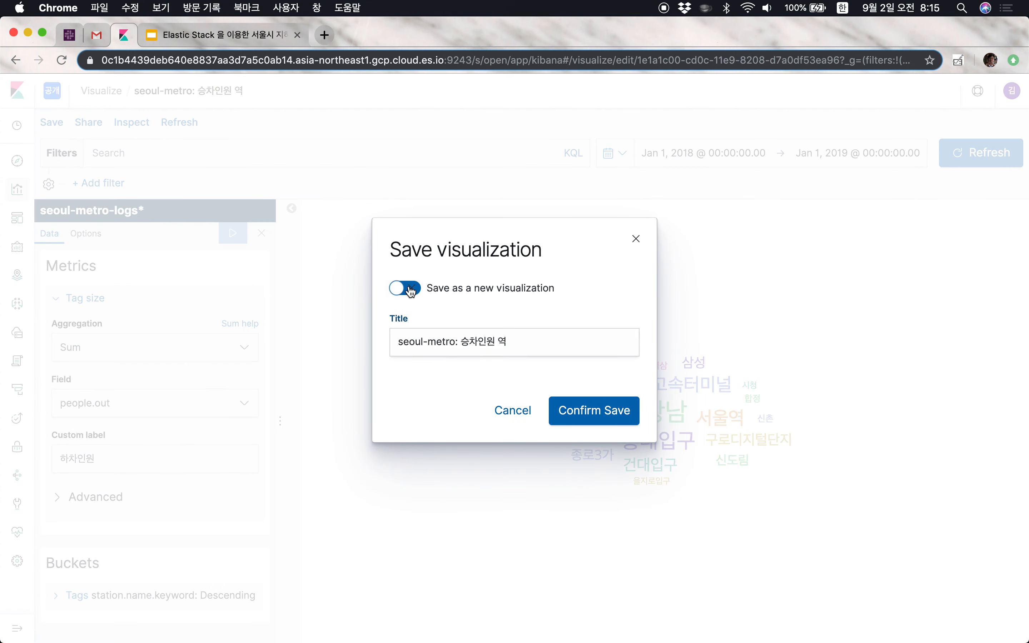
click(478, 342)
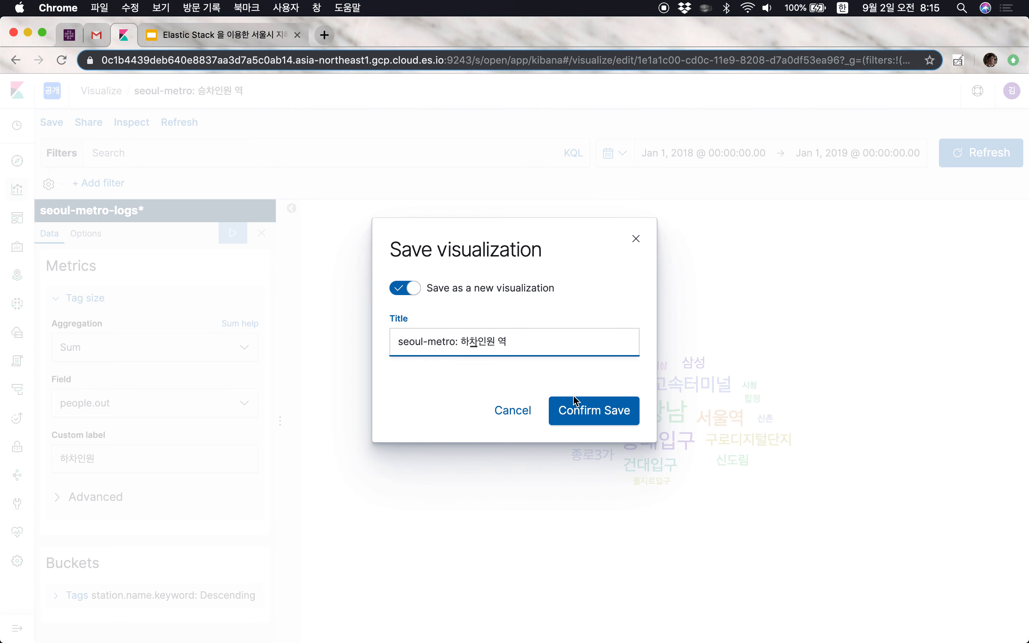
click(588, 413)
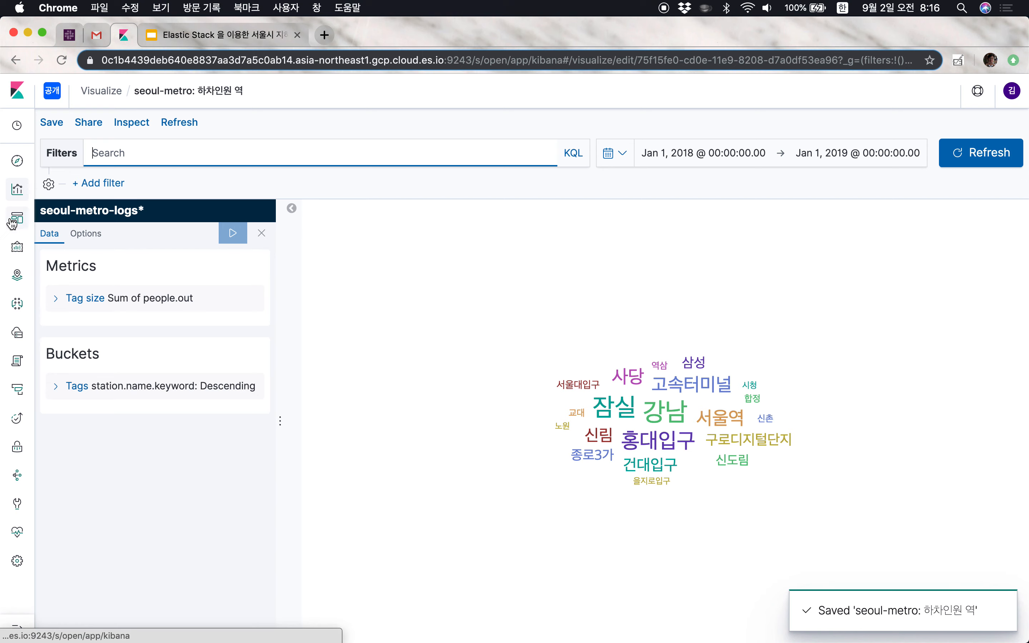
- Open the "seoul-metro: 서울 지하철 대시보드" dashboard and switch it to edit mode
click(25, 219)
click(336, 268)
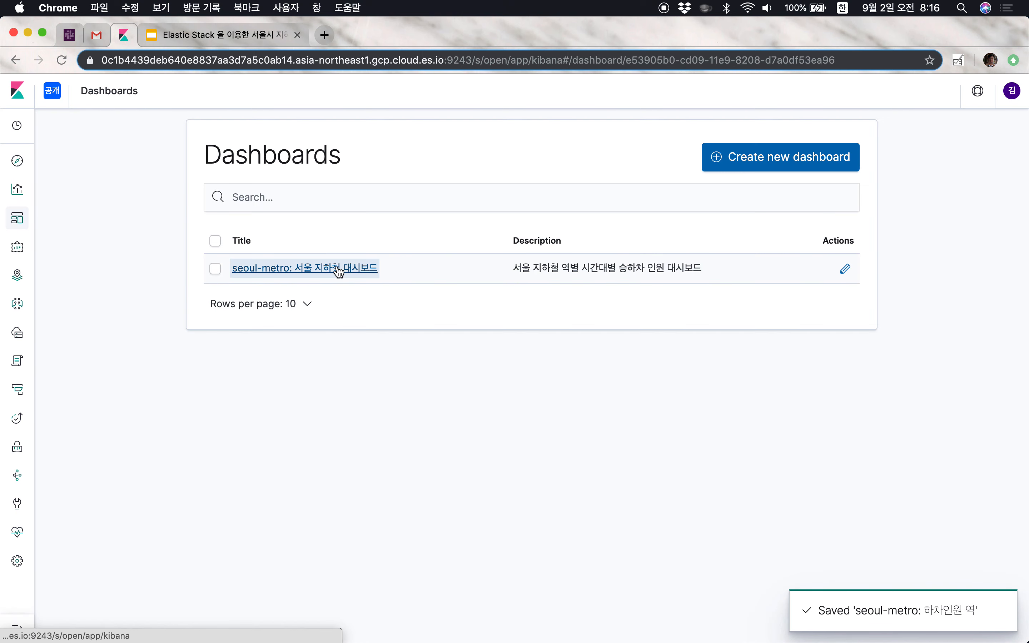
scroll(483, 493, down, 5)
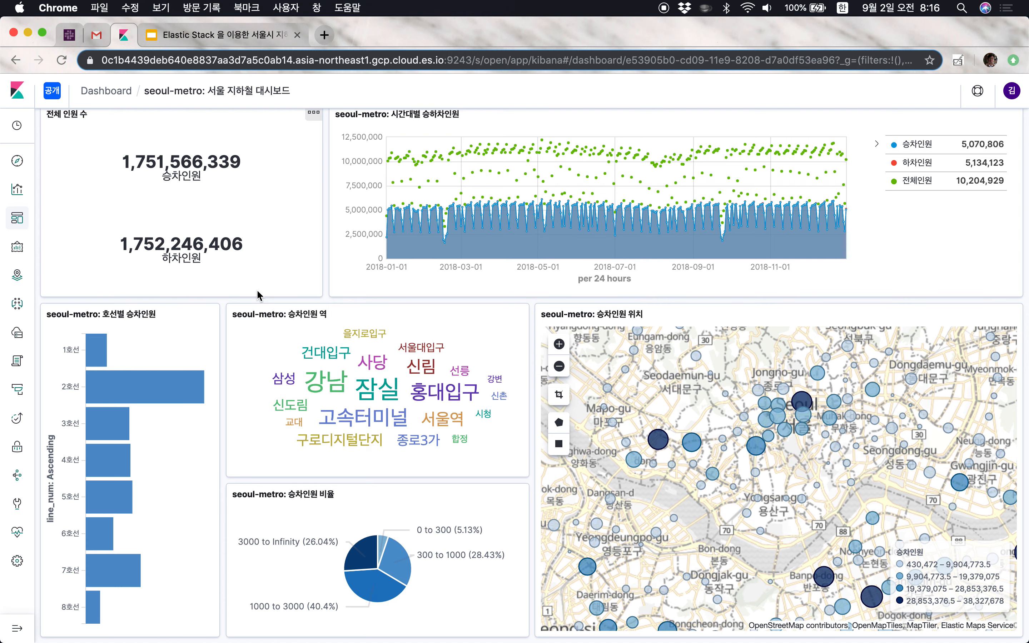
scroll(854, 314, up, 3)
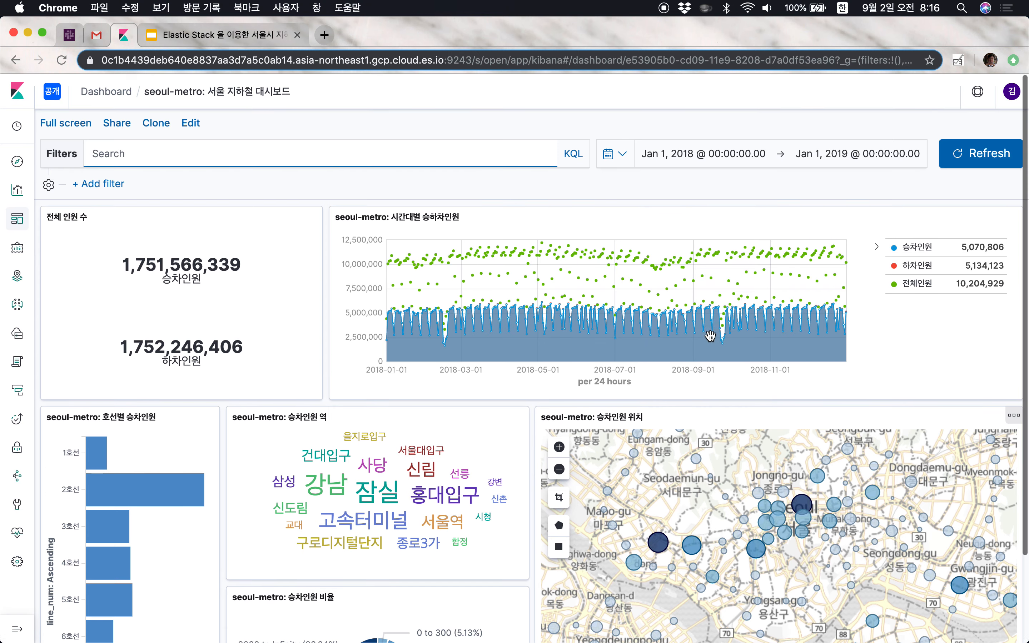
click(188, 123)
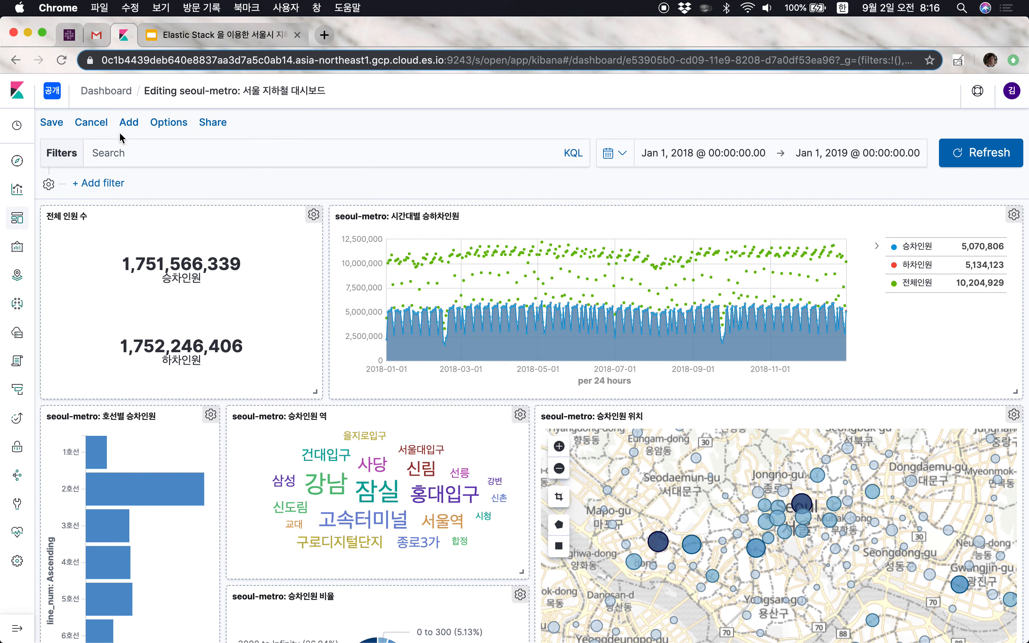
- Search the panels for 하차 and add the 호선별 하차인원, 하차인원 위치, 하차인원 비율 and 하차인원 역 visualizations to the dashboard
click(128, 122)
click(633, 178)
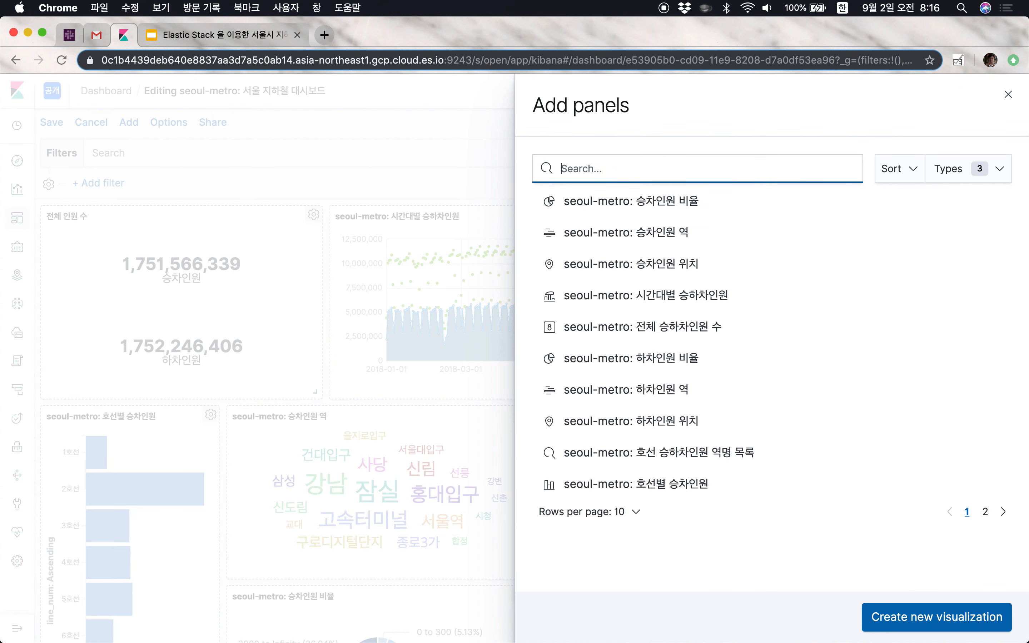
text(하차)
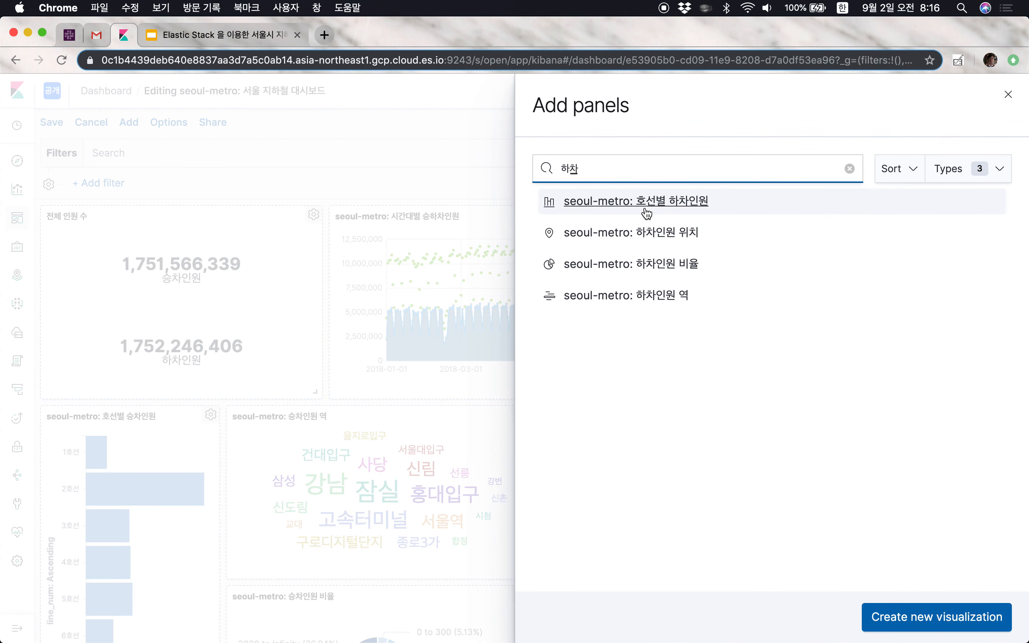
click(646, 208)
click(664, 232)
click(666, 264)
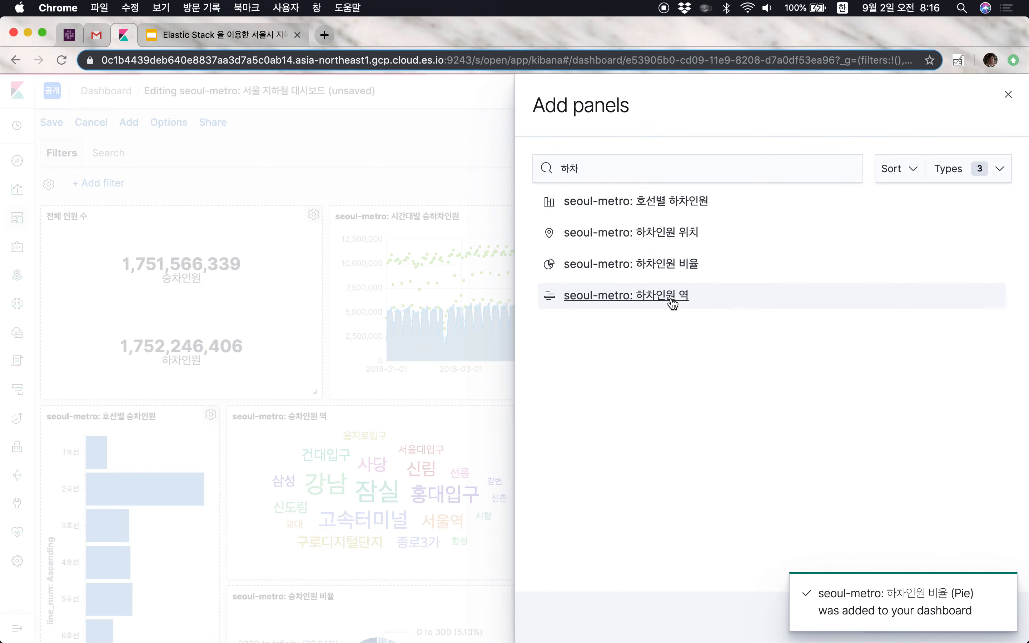
click(671, 296)
click(1008, 94)
- Move the 하차인원 위치 map to the start of the row below the boarding panels and shrink the 하차인원 역 tag cloud beside it
scroll(700, 370, down, 10)
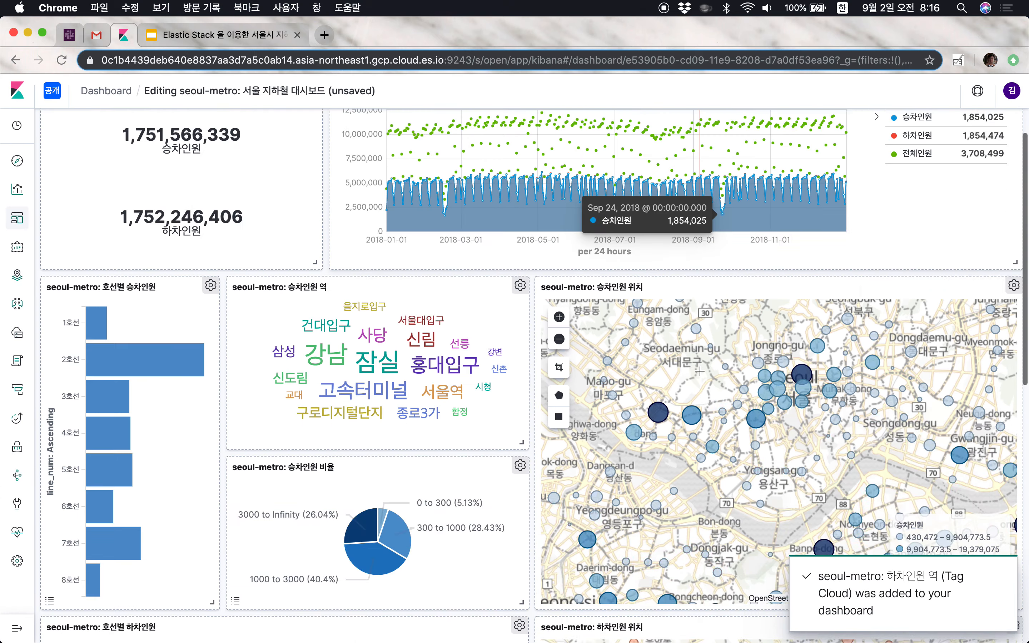
scroll(700, 374, up, 1)
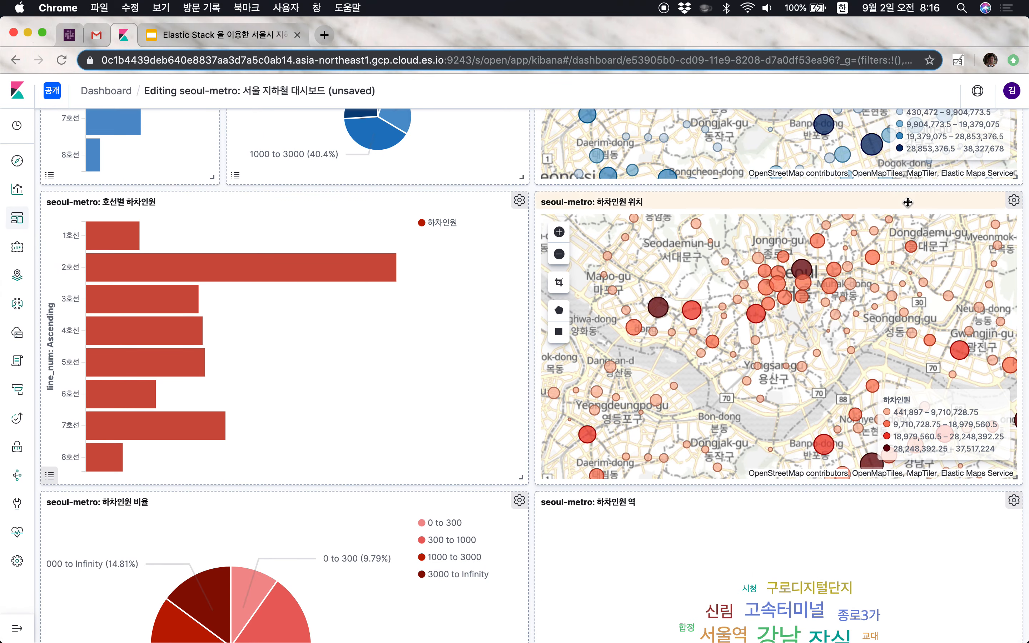
drag(893, 200, 397, 200)
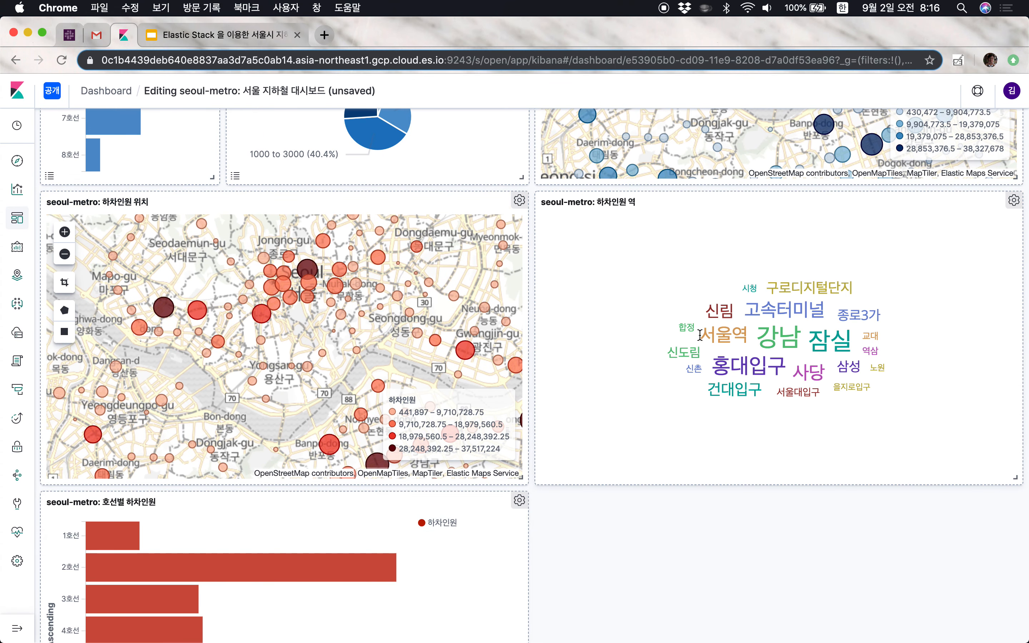
drag(1011, 477, 767, 336)
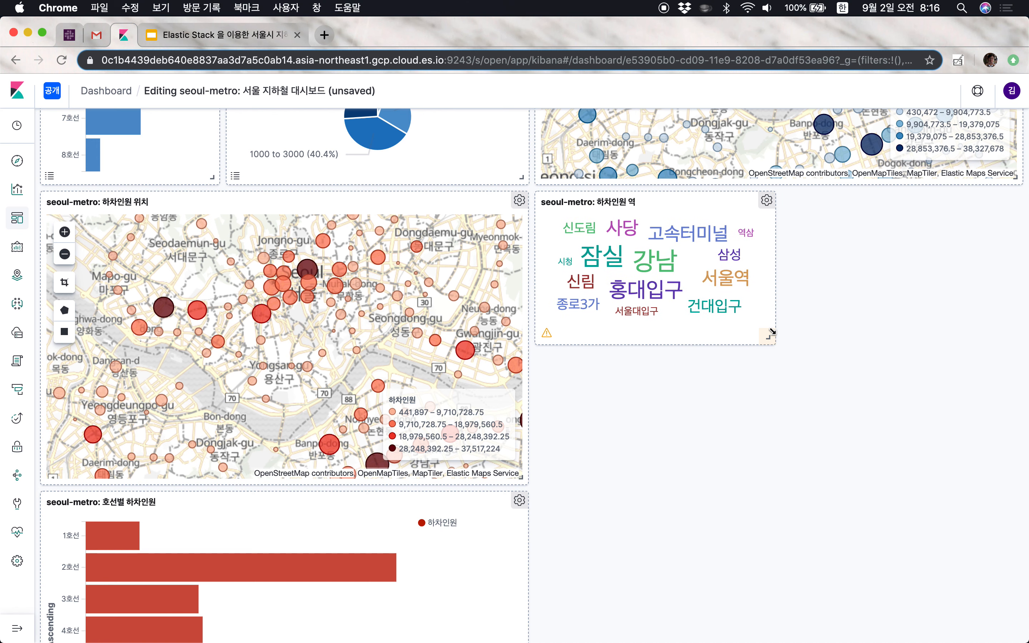
drag(770, 331, 871, 336)
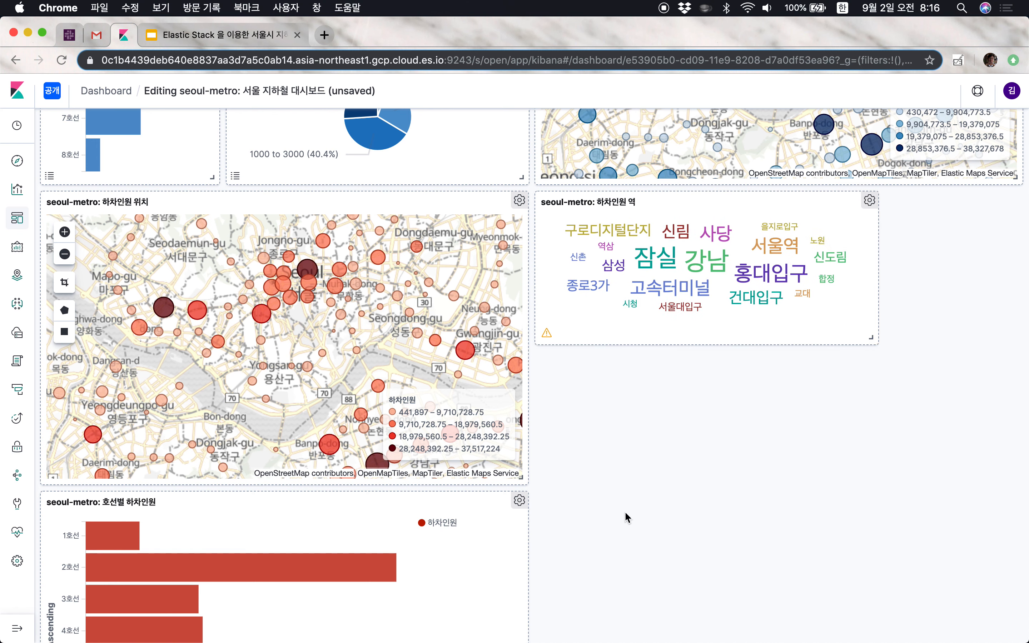
- Place the 호선별 하차인원 bar chart as a tall, narrow panel without legend at the dashboard's right edge, narrowing the 하차인원 역 tag cloud to make room
drag(320, 500, 811, 360)
scroll(795, 417, down, 4)
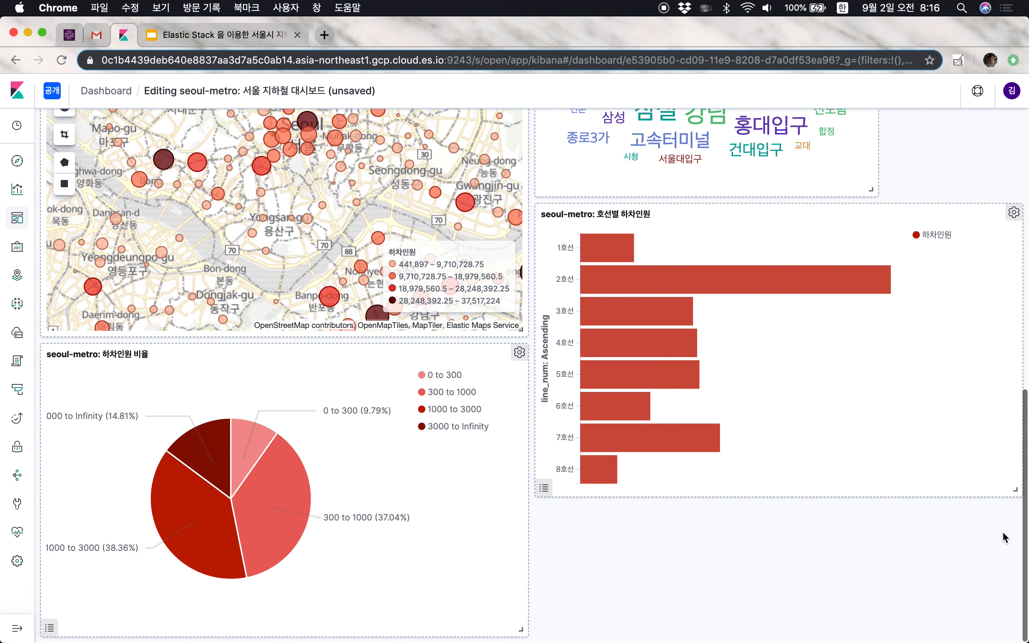
drag(1019, 491, 738, 548)
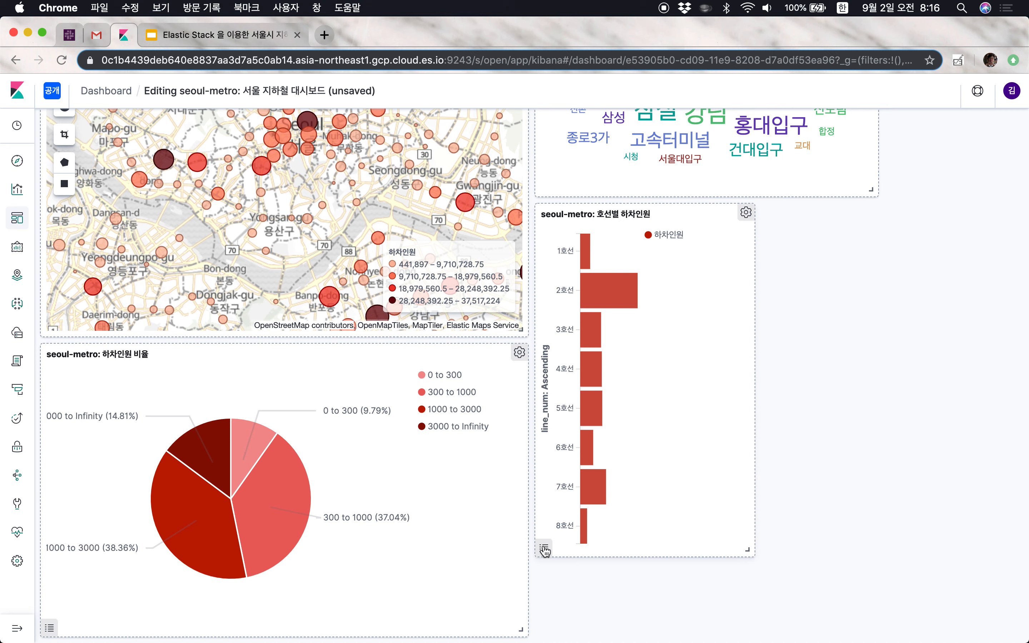
drag(673, 218, 937, 216)
drag(1012, 548, 976, 548)
scroll(909, 298, up, 3)
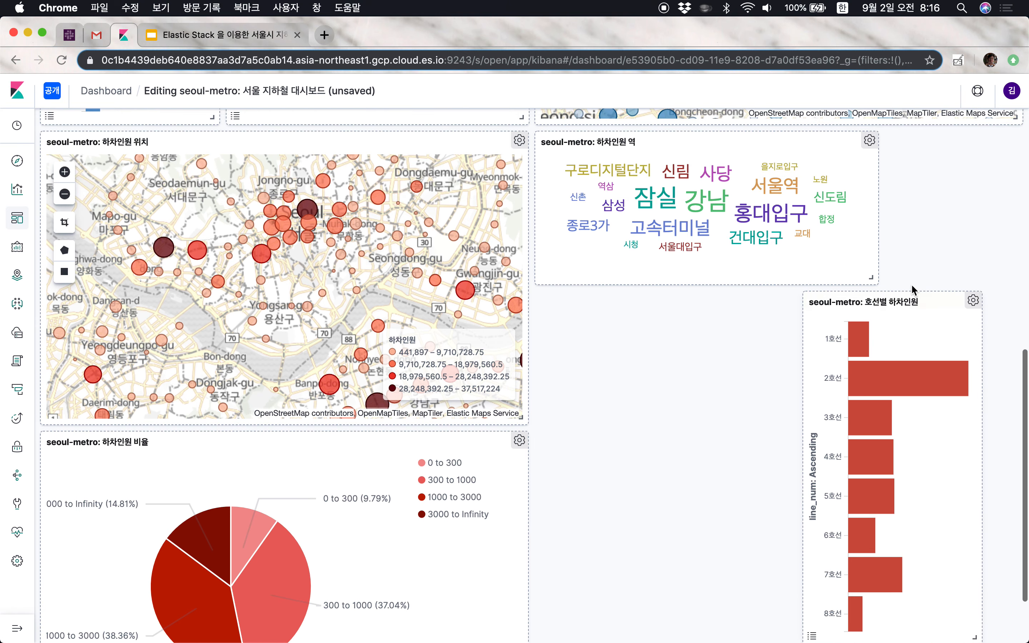
drag(912, 291, 959, 294)
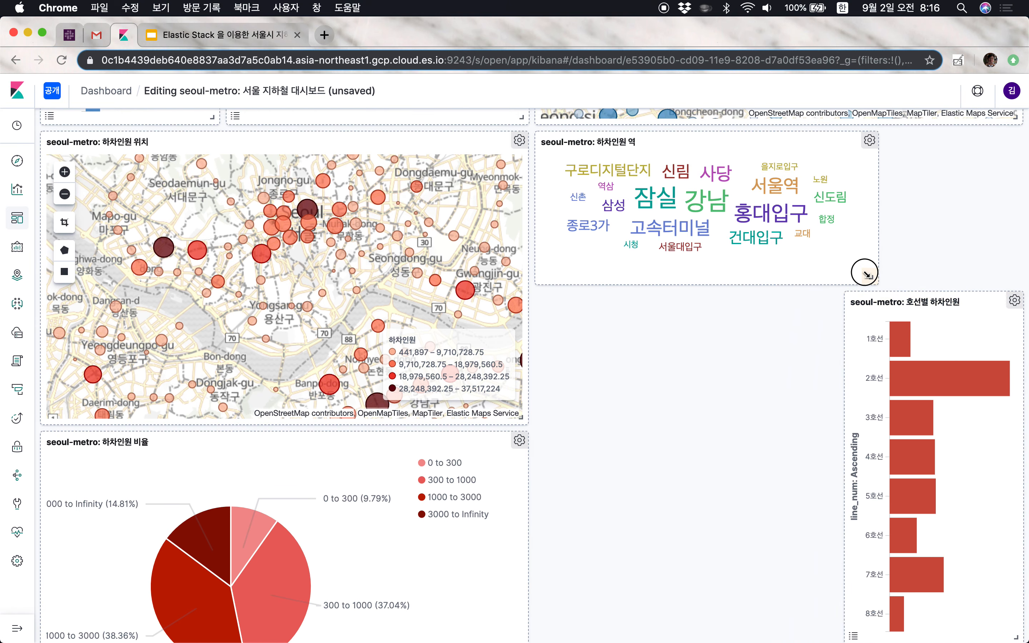
drag(865, 272, 828, 275)
- Hide the 하차인원 비율 pie's legend and fit the panel directly below the 하차인원 역 tag cloud at the same width
scroll(427, 484, down, 3)
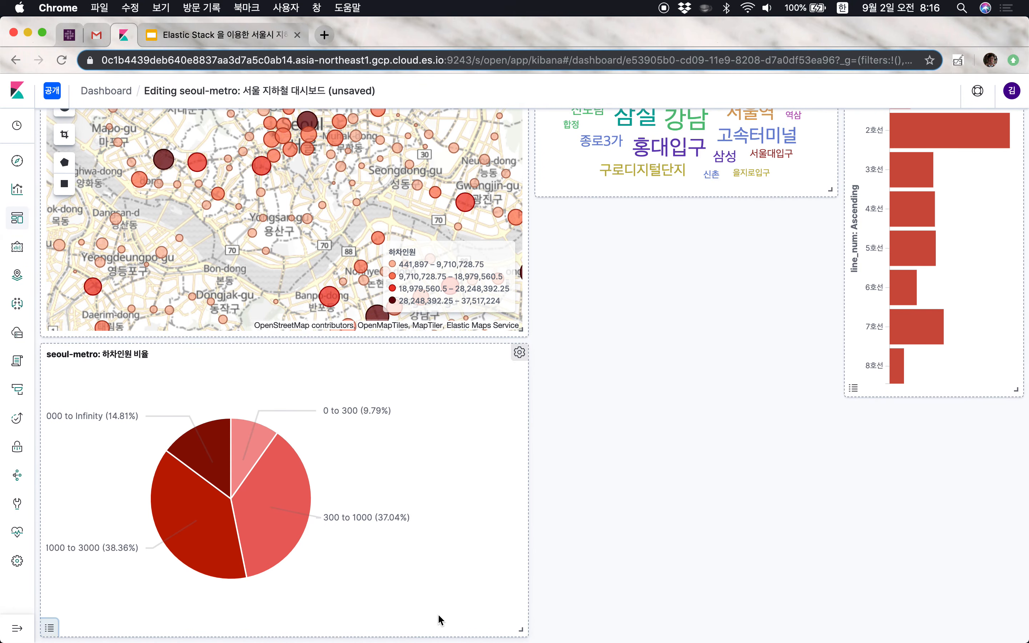
drag(519, 628, 296, 524)
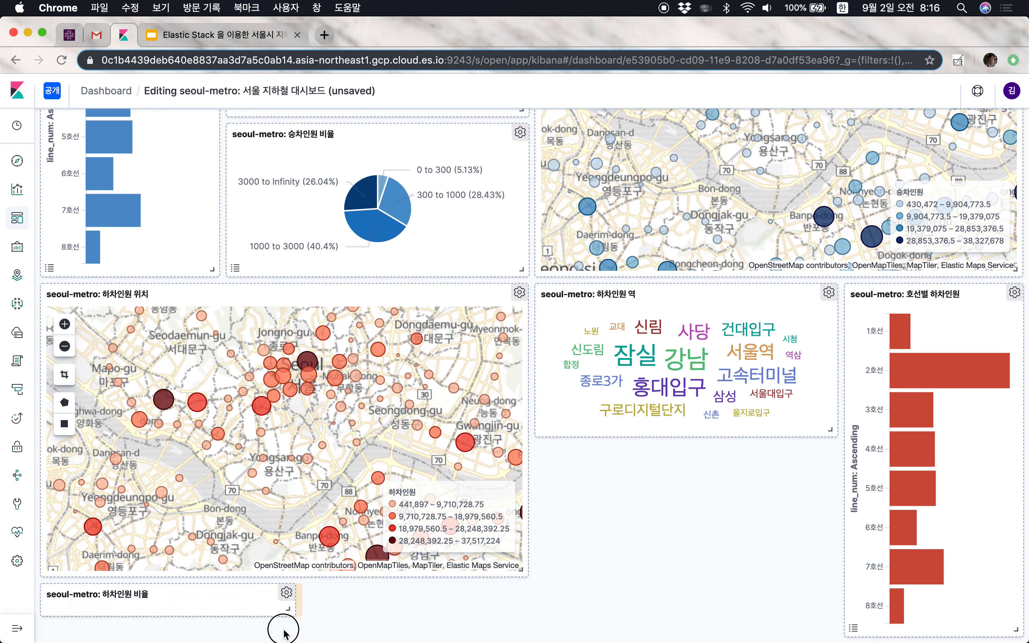
drag(276, 612, 726, 468)
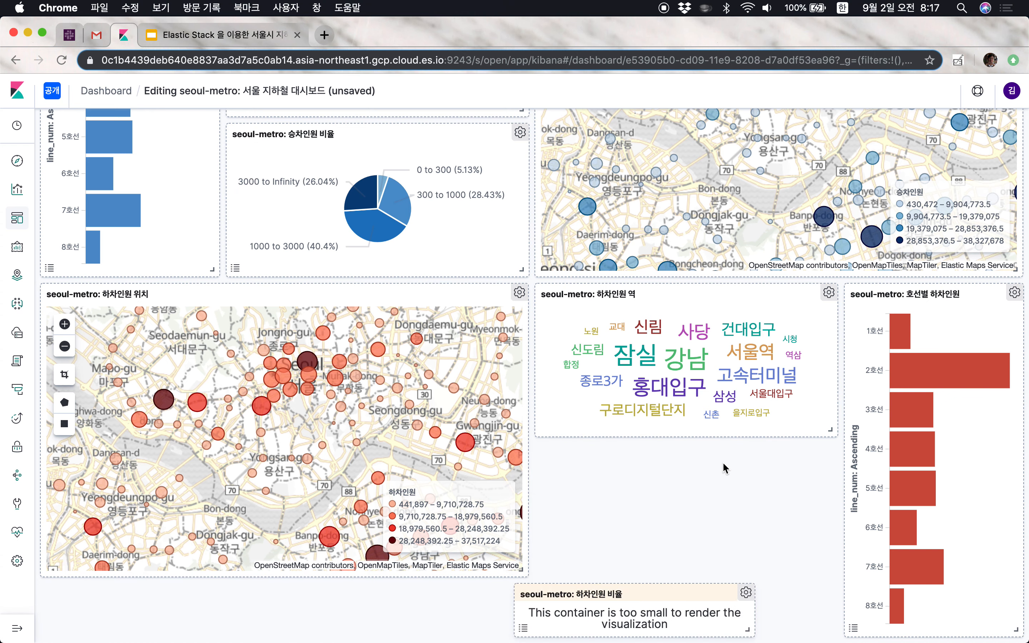
drag(722, 593, 752, 556)
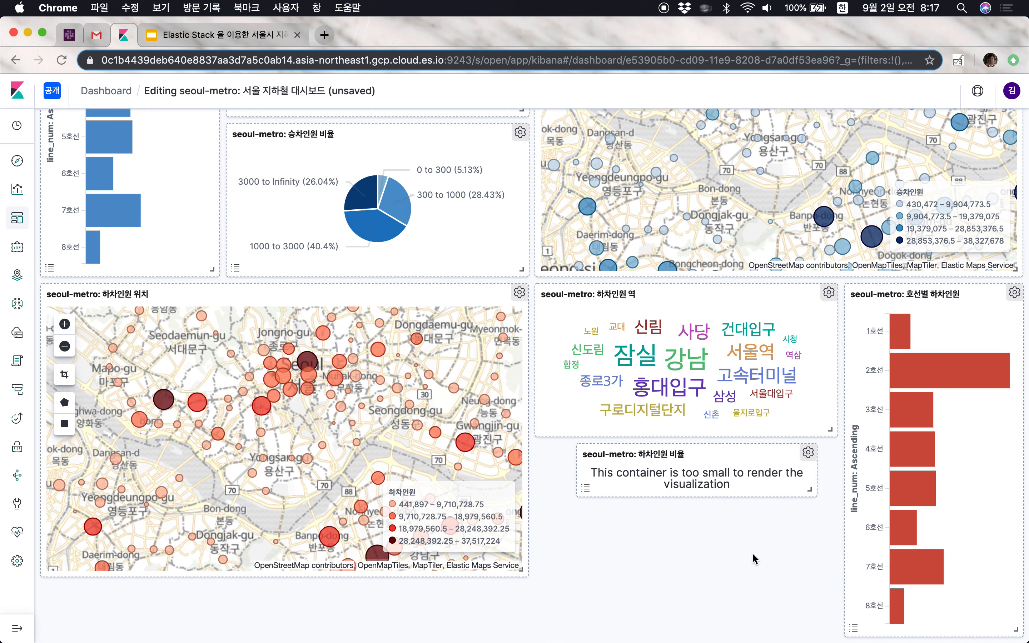
drag(781, 451, 754, 451)
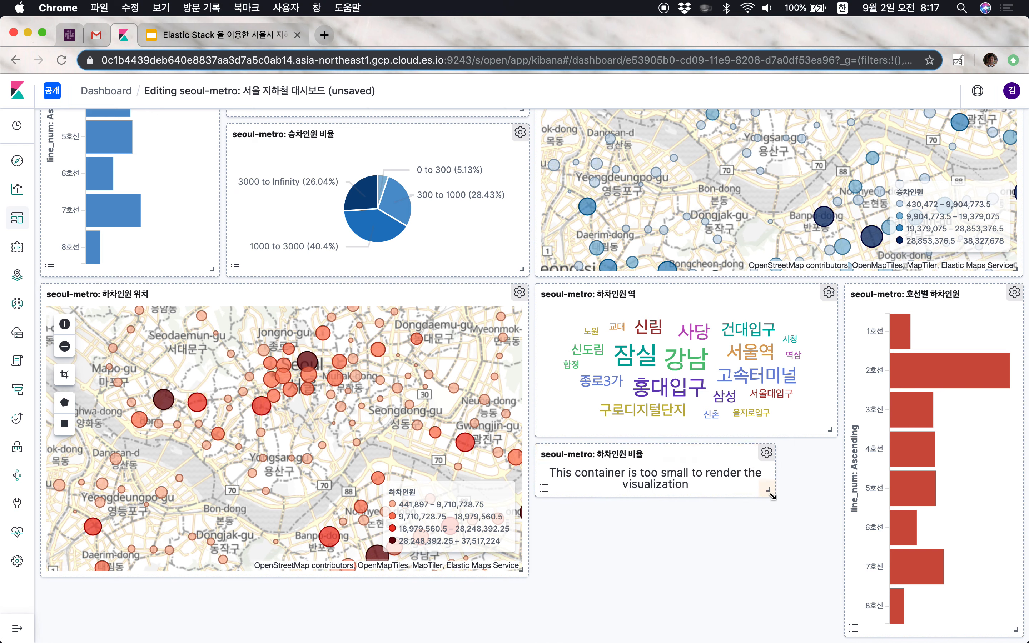
drag(768, 489, 834, 615)
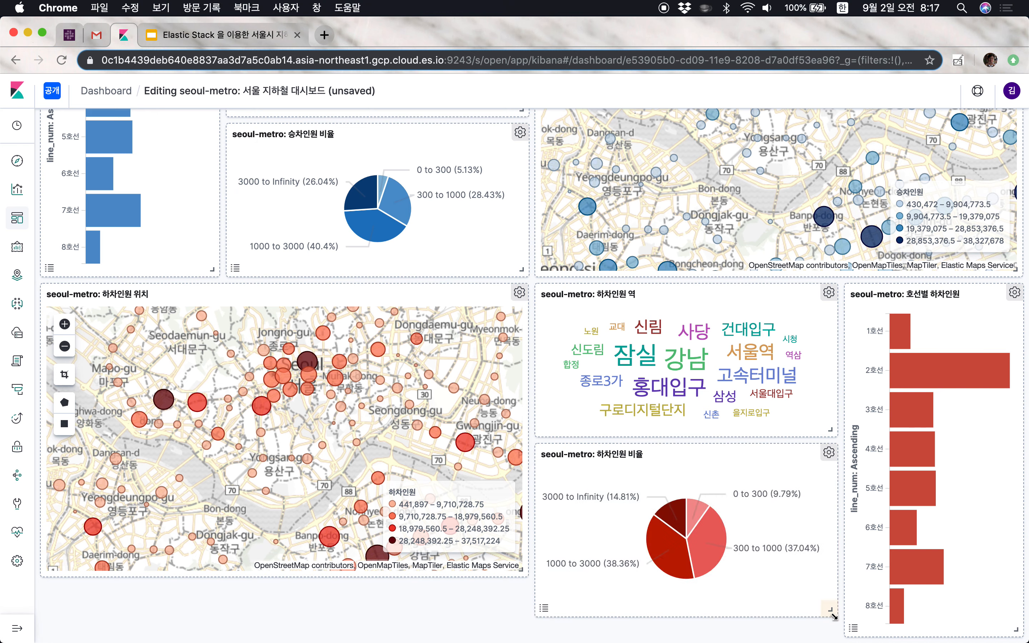
- Heighten the 하차인원 역 tag cloud and the 하차인원 위치 map so the alighting panels align with the bar chart's lower edge
drag(829, 426, 828, 442)
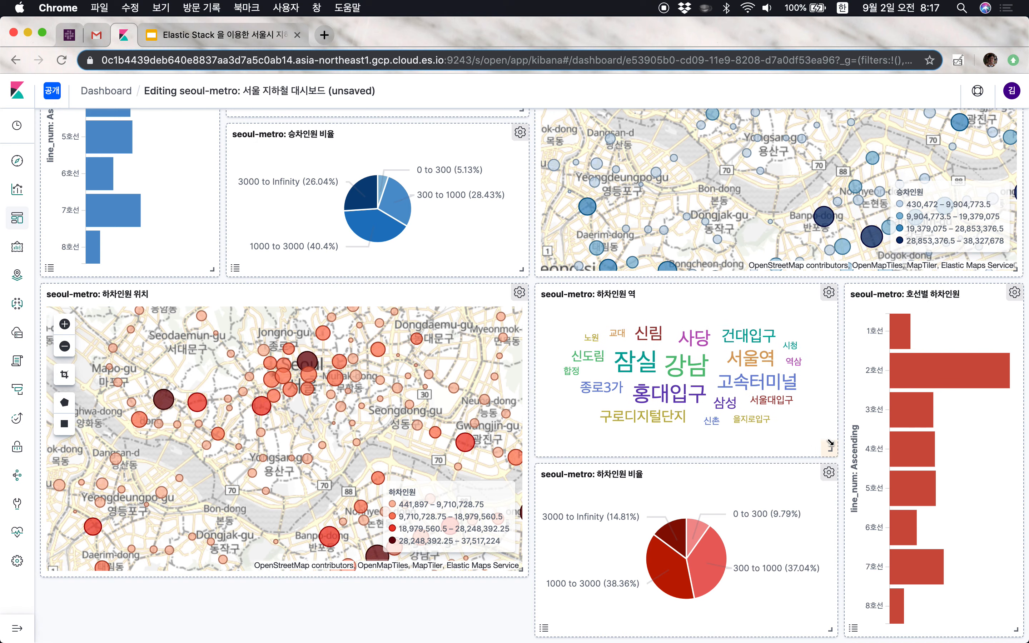
drag(520, 570, 523, 610)
scroll(542, 583, up, 10)
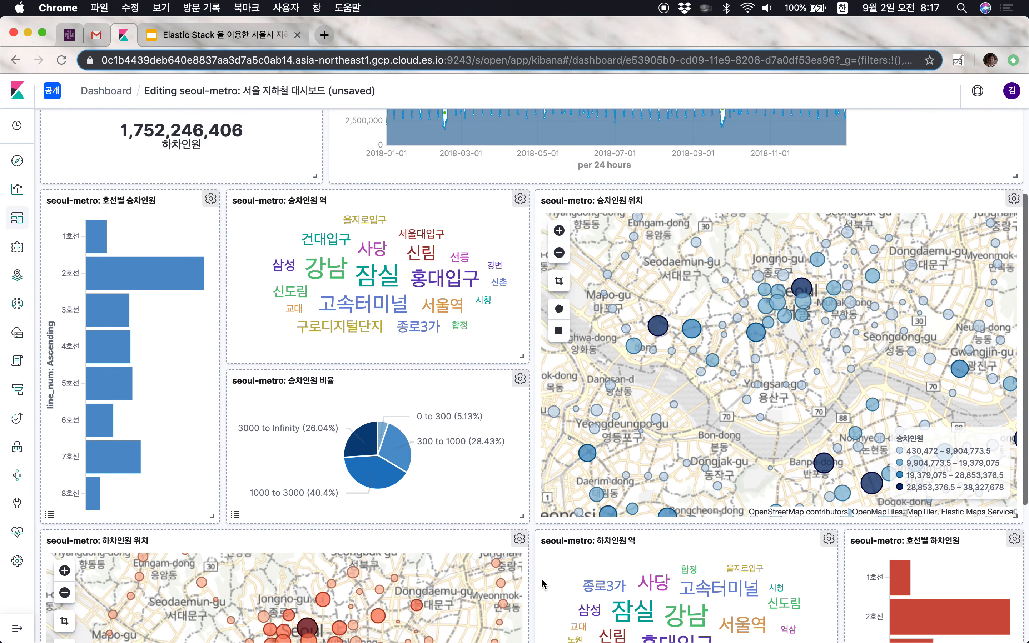
scroll(542, 581, down, 10)
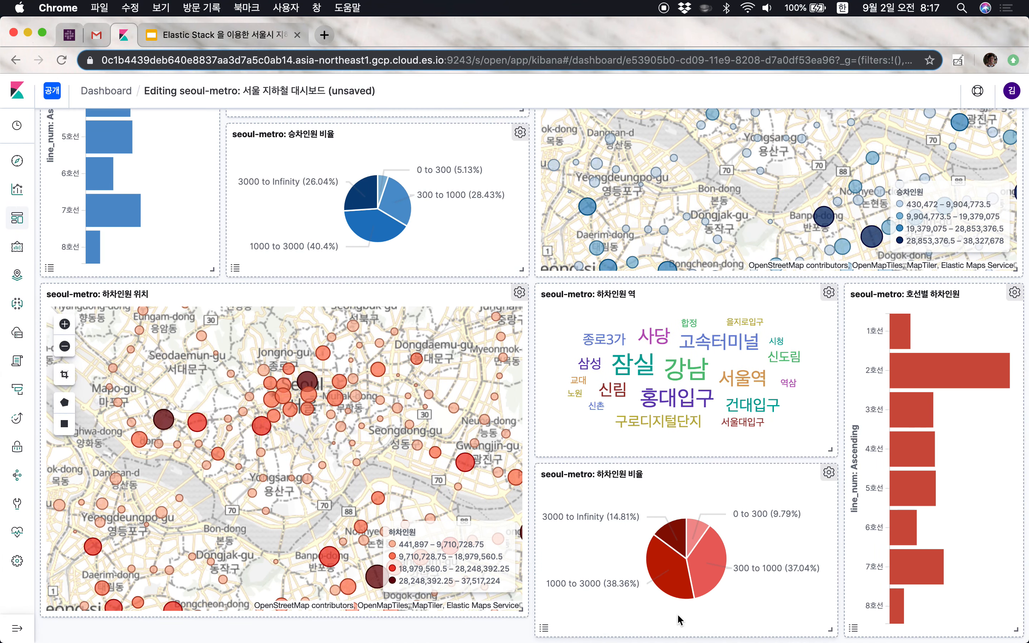
scroll(790, 510, up, 5)
scroll(595, 553, down, 5)
drag(518, 614, 516, 624)
scroll(576, 549, up, 8)
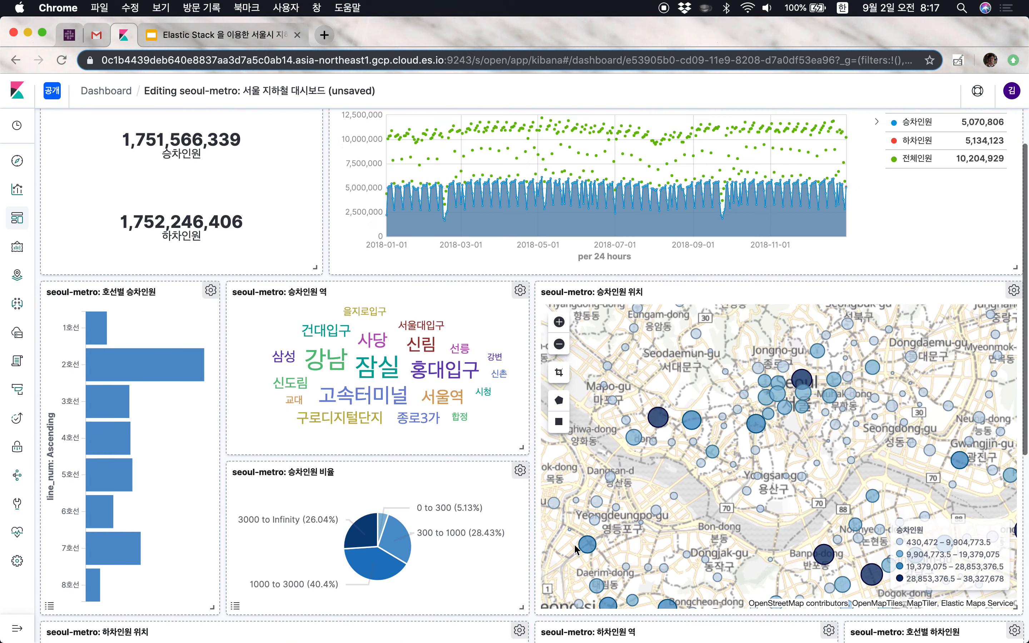
scroll(576, 551, up, 2)
scroll(575, 547, down, 7)
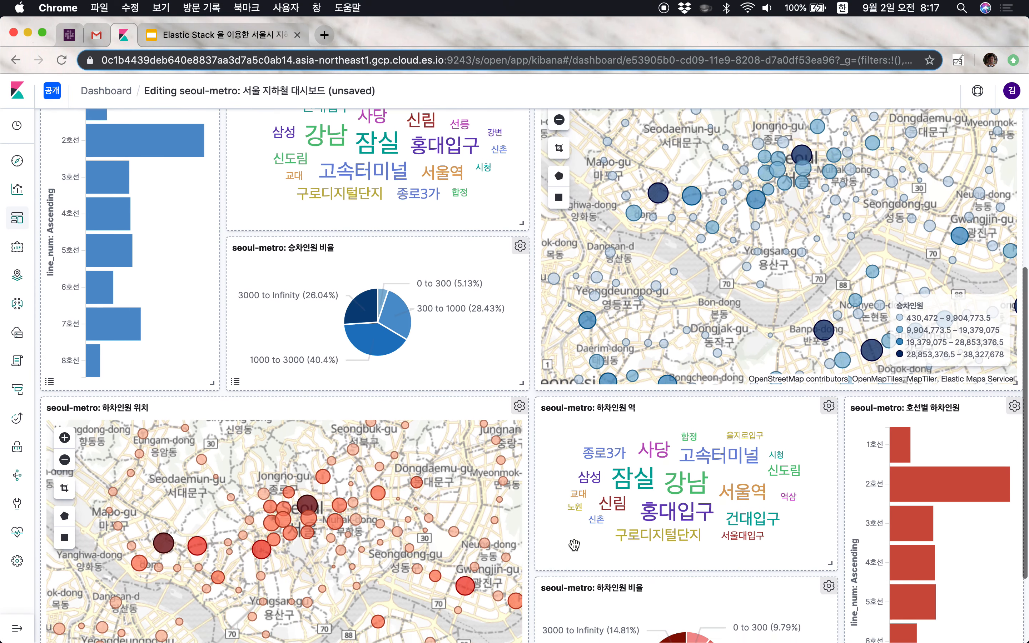
- Save the 서울 지하철 대시보드 dashboard with its newly arranged alighting panels
scroll(574, 544, down, 3)
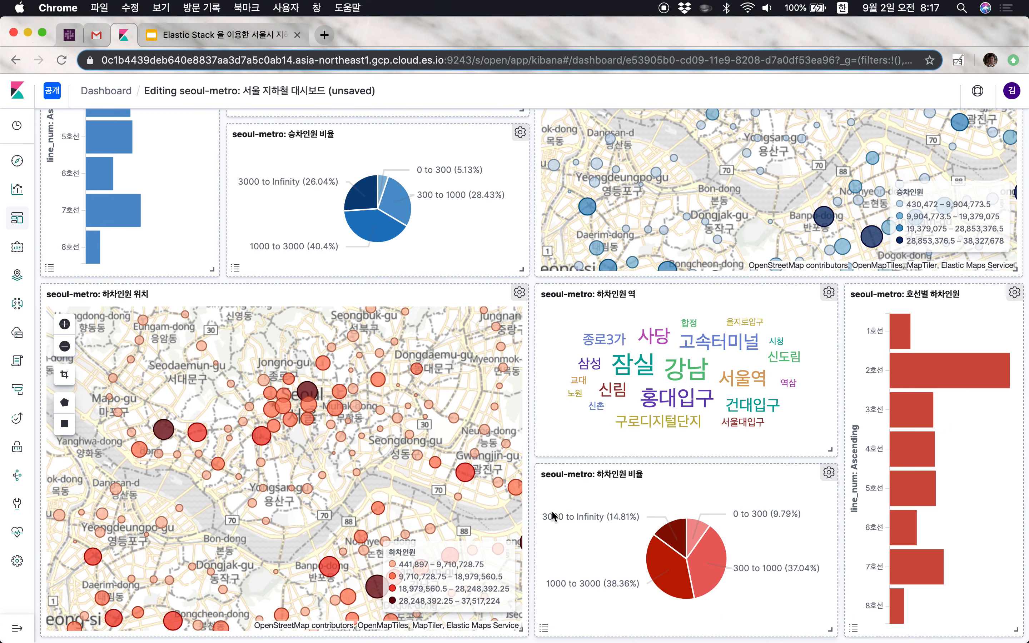
scroll(540, 481, up, 10)
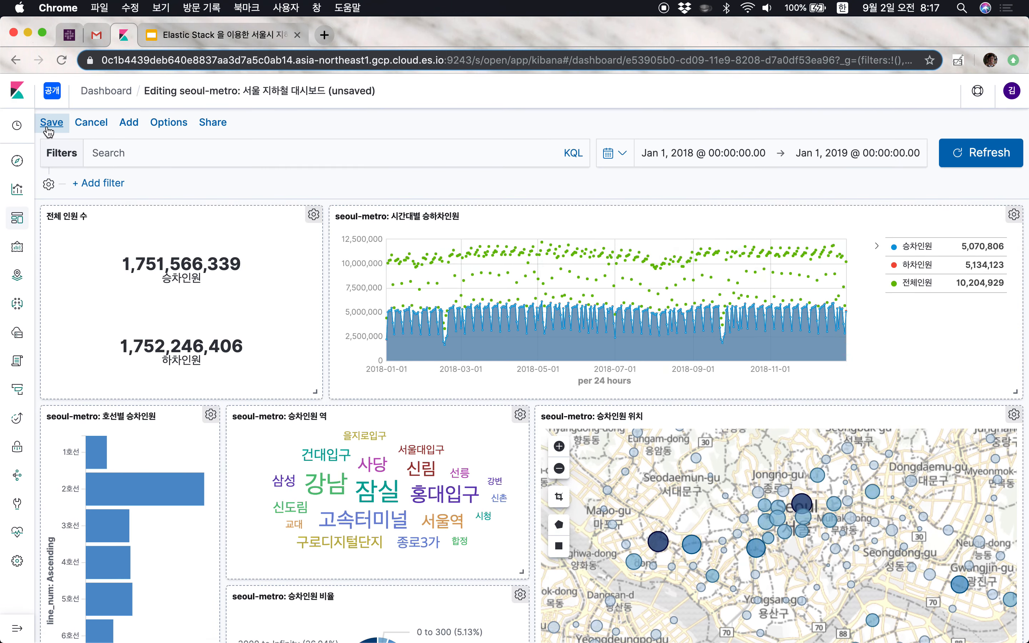
click(50, 124)
click(626, 514)
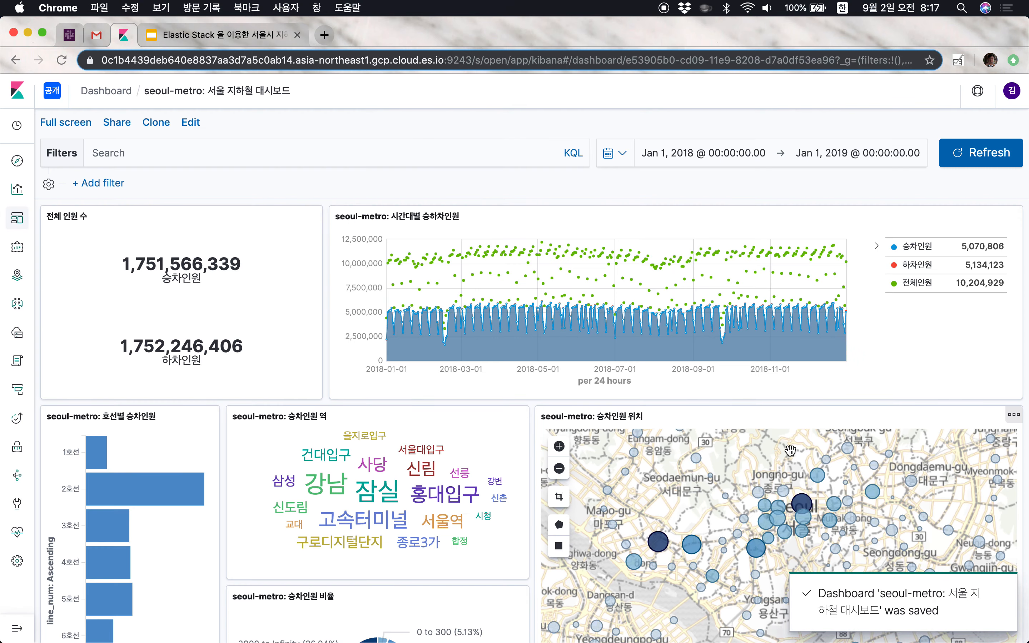
- Review the saved dashboard's boarding and alighting maps, tag clouds, pies and bar charts
scroll(790, 450, down, 10)
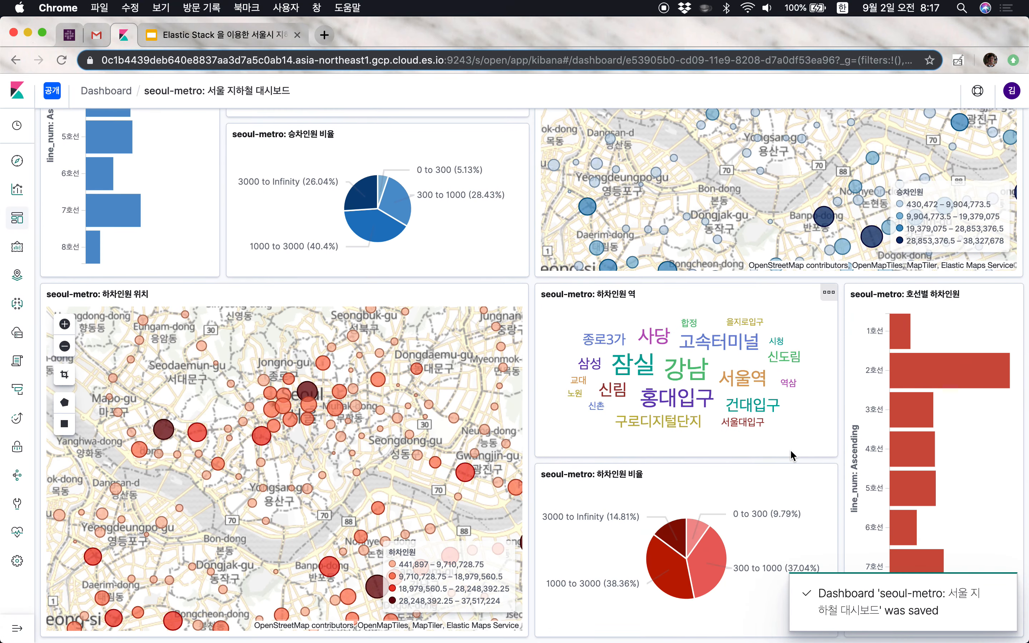
scroll(786, 425, up, 3)
scroll(764, 326, down, 2)
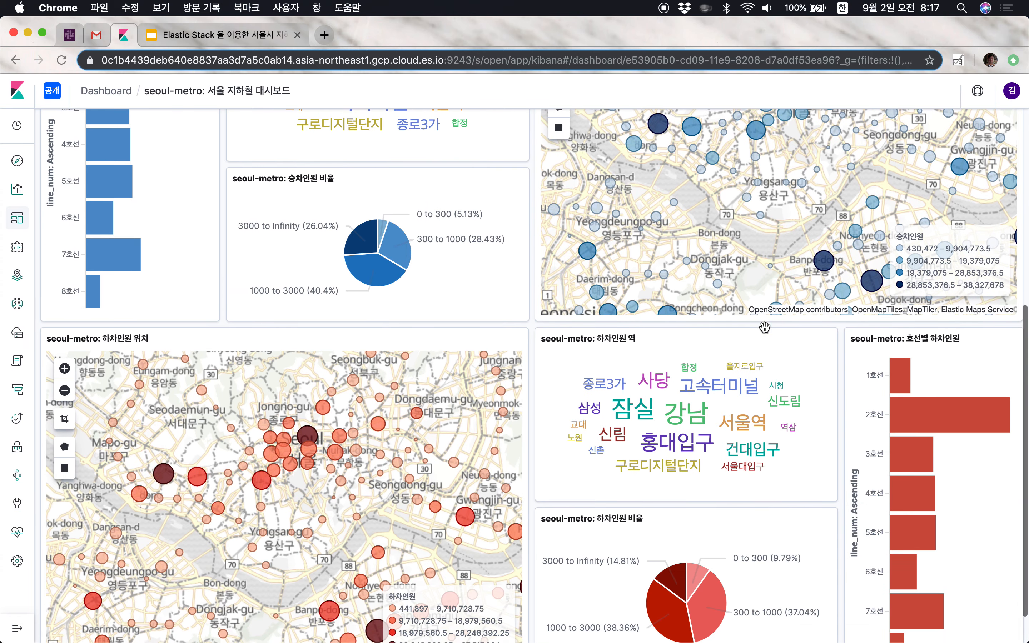
scroll(764, 327, down, 1)
scroll(752, 380, up, 4)
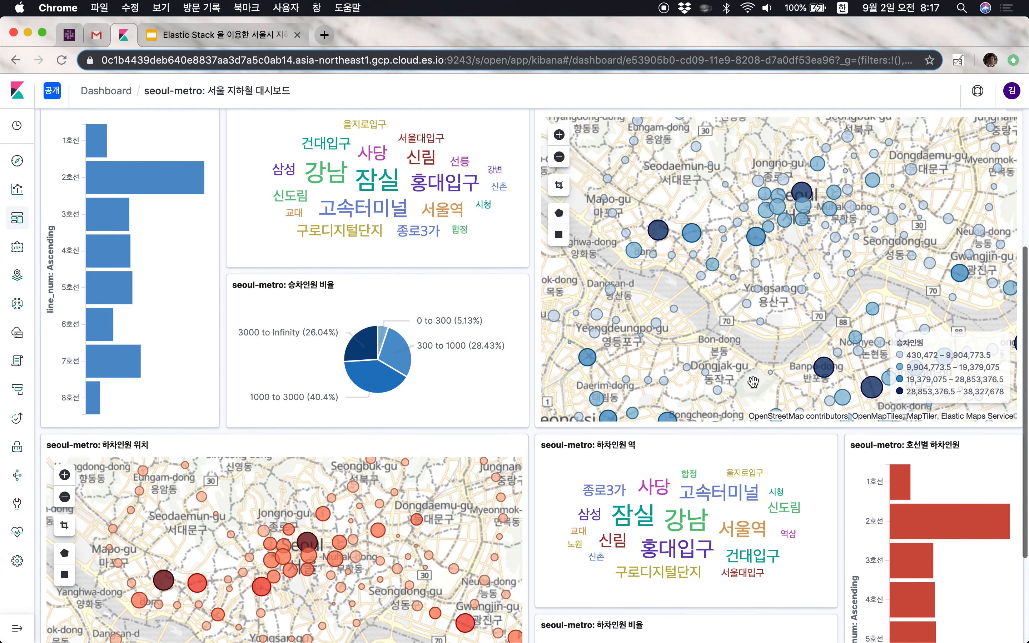
scroll(753, 381, down, 2)
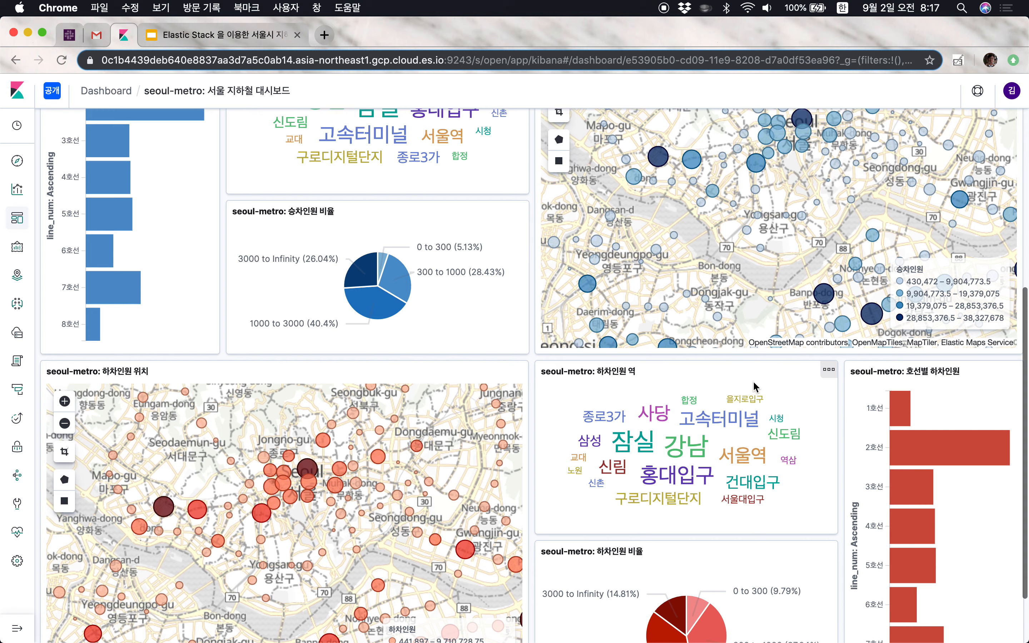
scroll(753, 381, up, 1)
scroll(753, 382, up, 2)
scroll(753, 382, down, 4)
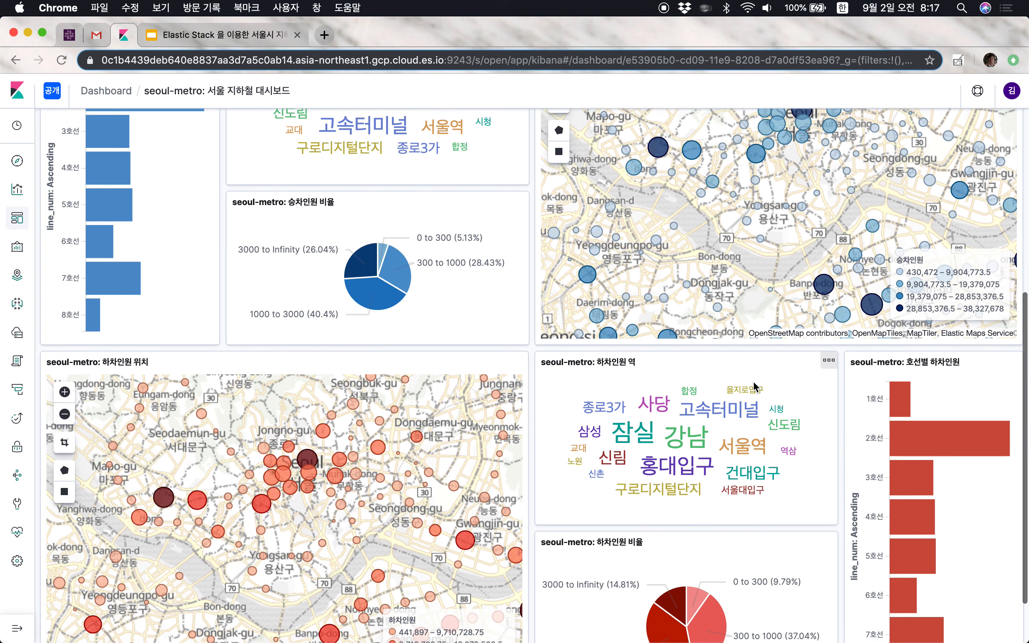
- Zoom the 시간대별 승하차인원 chart to May 5–25, 2018, and further to May 14 from about 07:02 to 20:07
scroll(754, 388, up, 12)
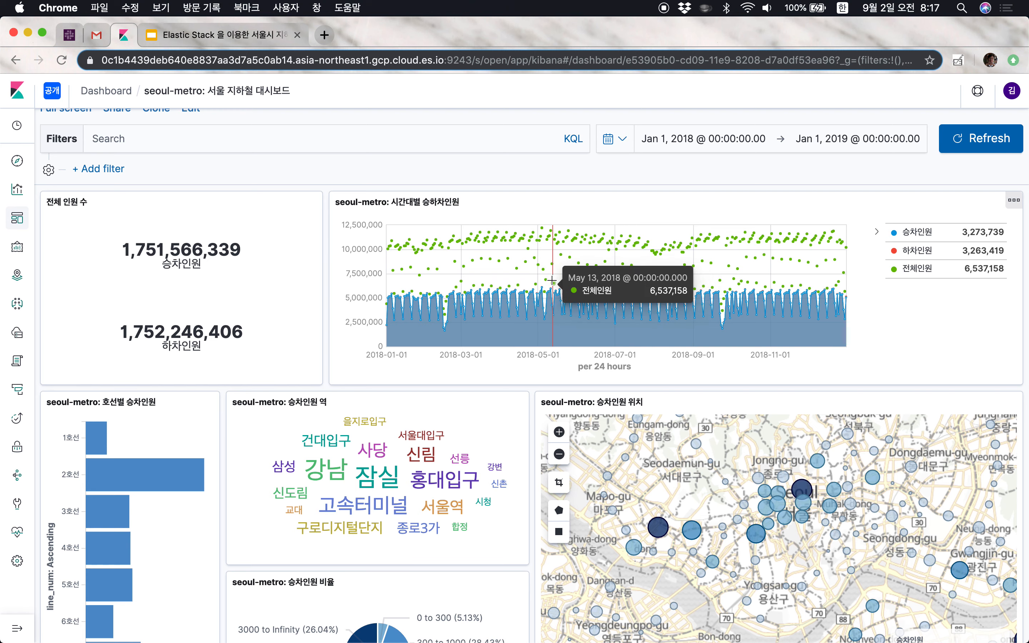
drag(569, 287, 543, 306)
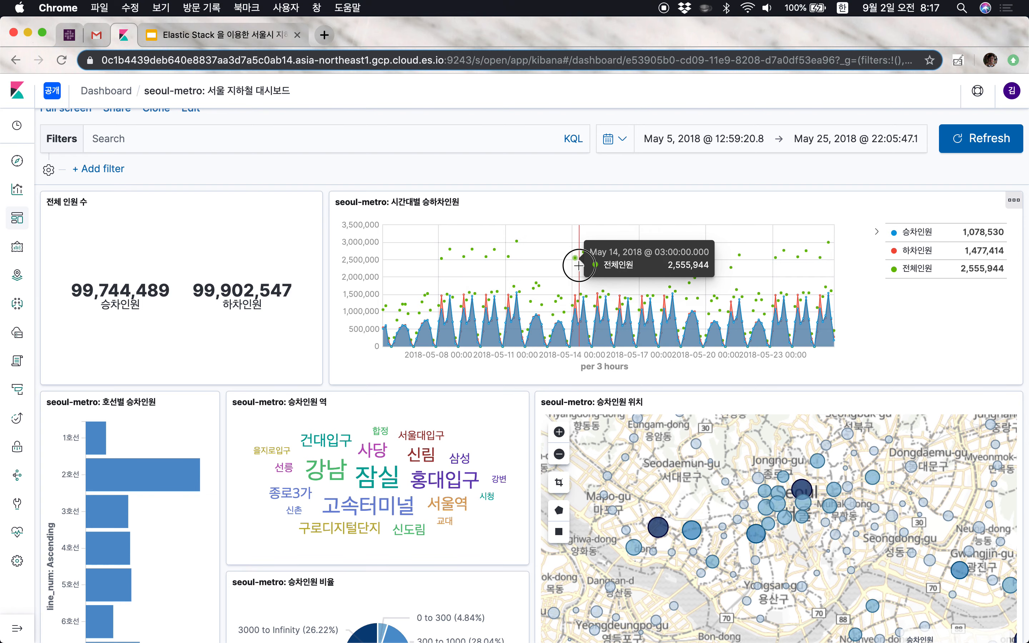
drag(579, 265, 591, 266)
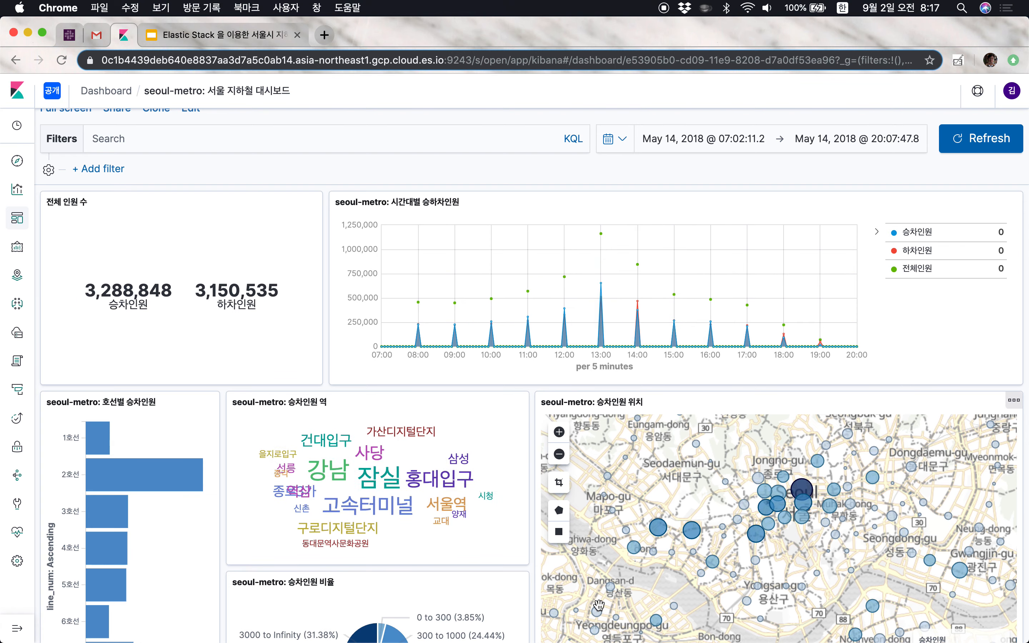
- Compare the boarding and alighting tag clouds, maps and pies for the May 14 daytime range
scroll(615, 623, down, 7)
scroll(454, 448, up, 1)
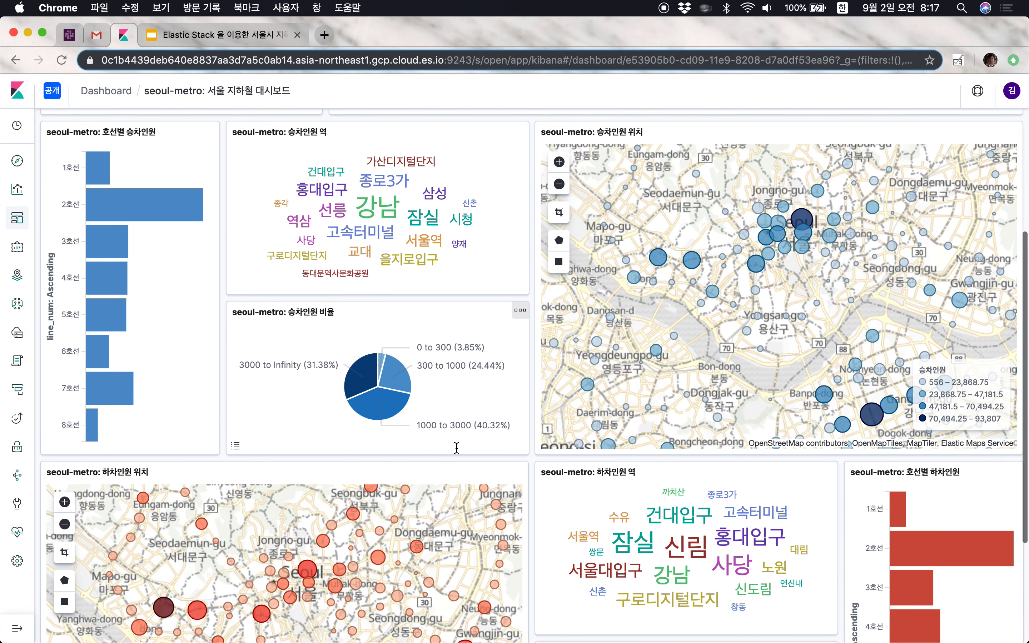
scroll(454, 448, down, 1)
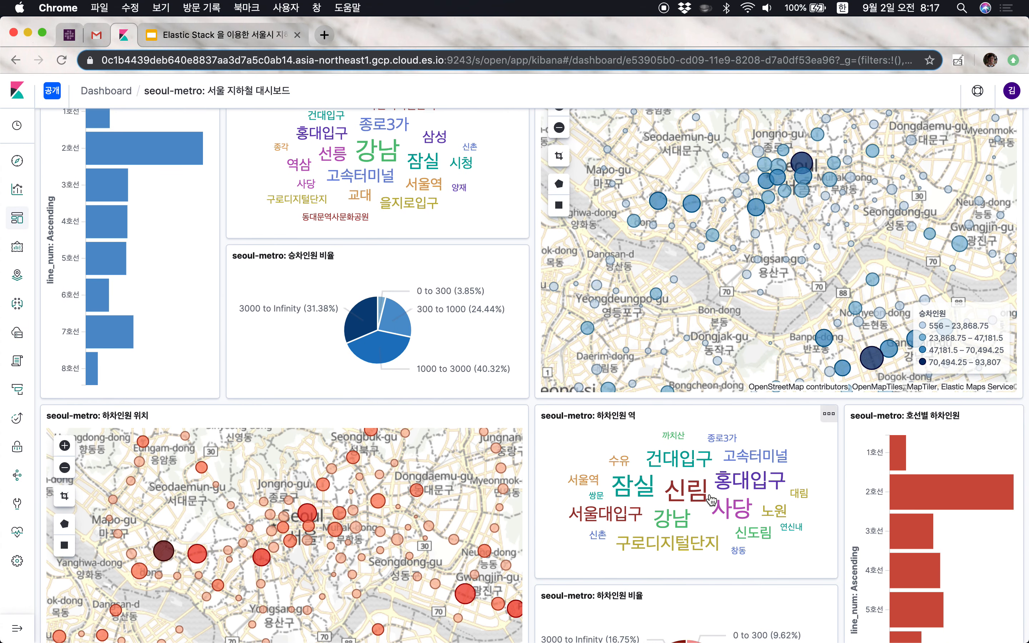
scroll(727, 540, up, 2)
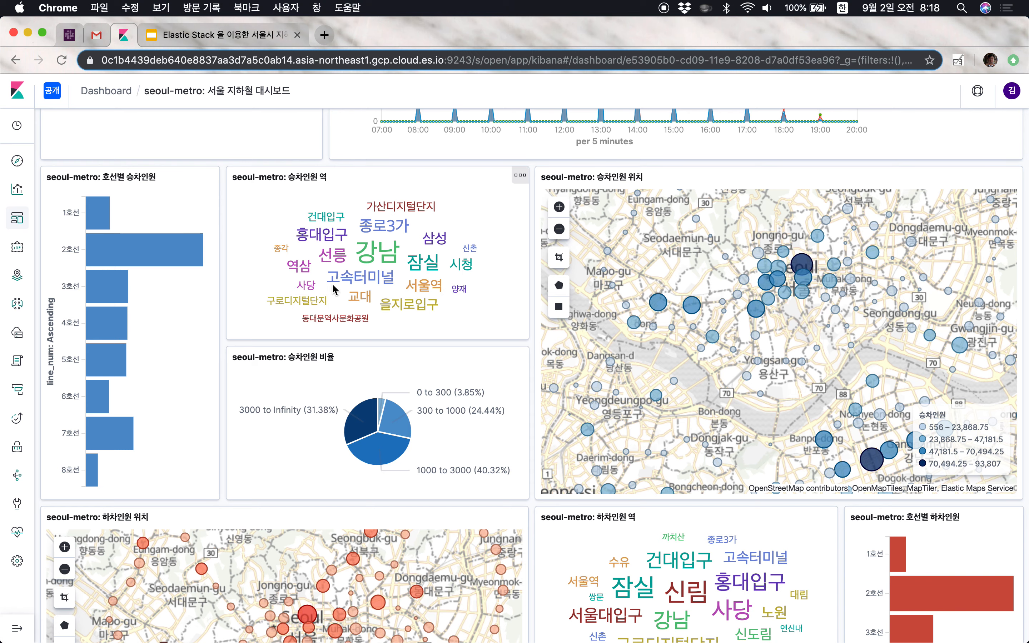
scroll(656, 476, down, 3)
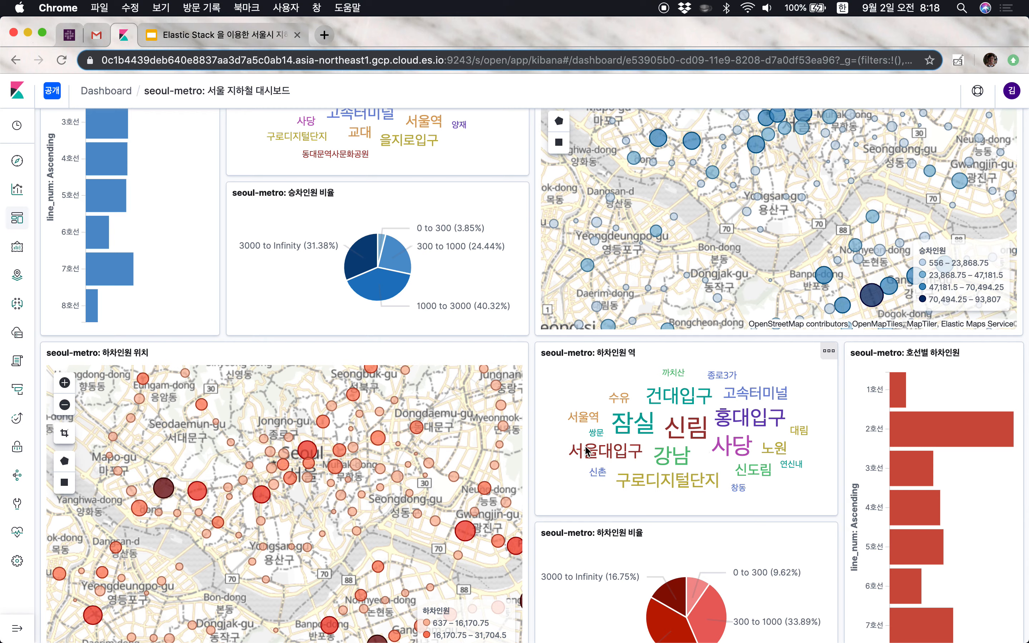
scroll(585, 451, up, 6)
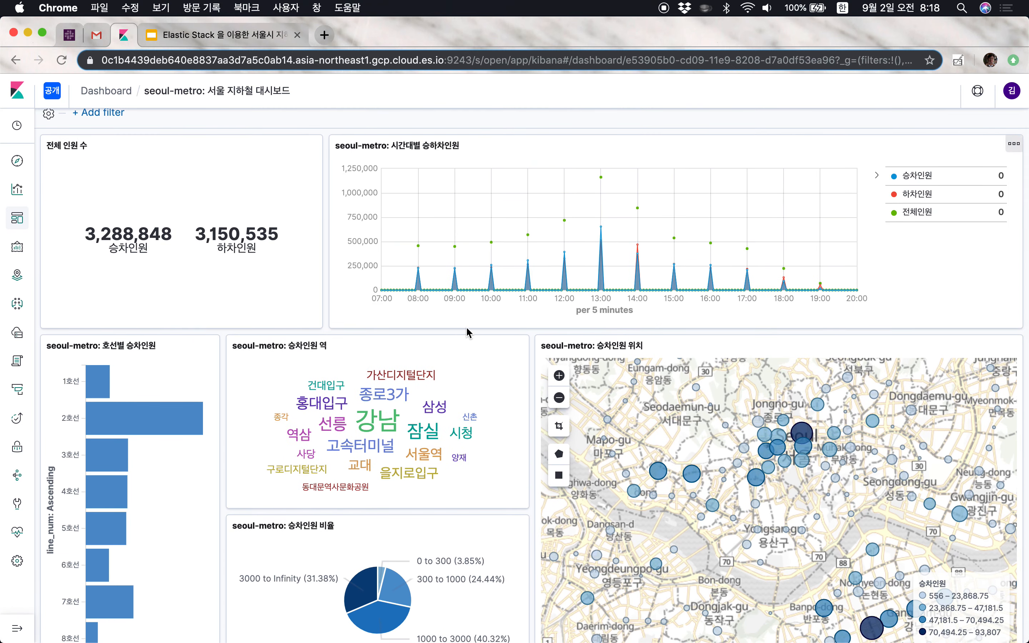
- Return to the May 5–25 range and zoom the time chart to May 14, 20:07 through May 15, 08:27
scroll(469, 382, up, 2)
scroll(527, 297, down, 1)
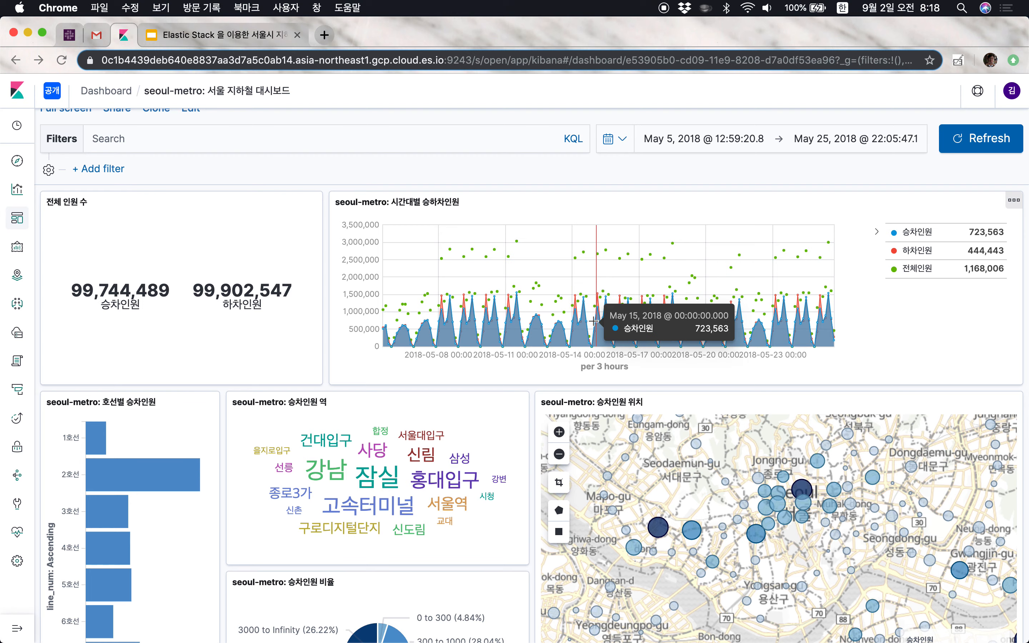
drag(590, 321, 601, 322)
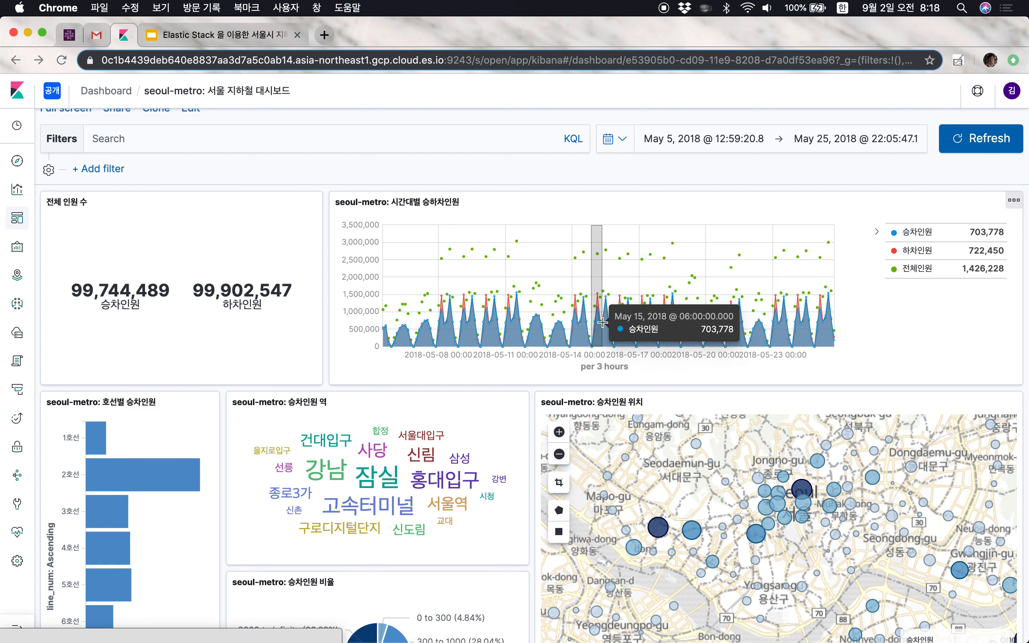
- Compare the boarding and alighting panels for the night-to-morning range of May 14–15, and return to the May 5–25 range
scroll(591, 640, down, 8)
scroll(591, 640, up, 2)
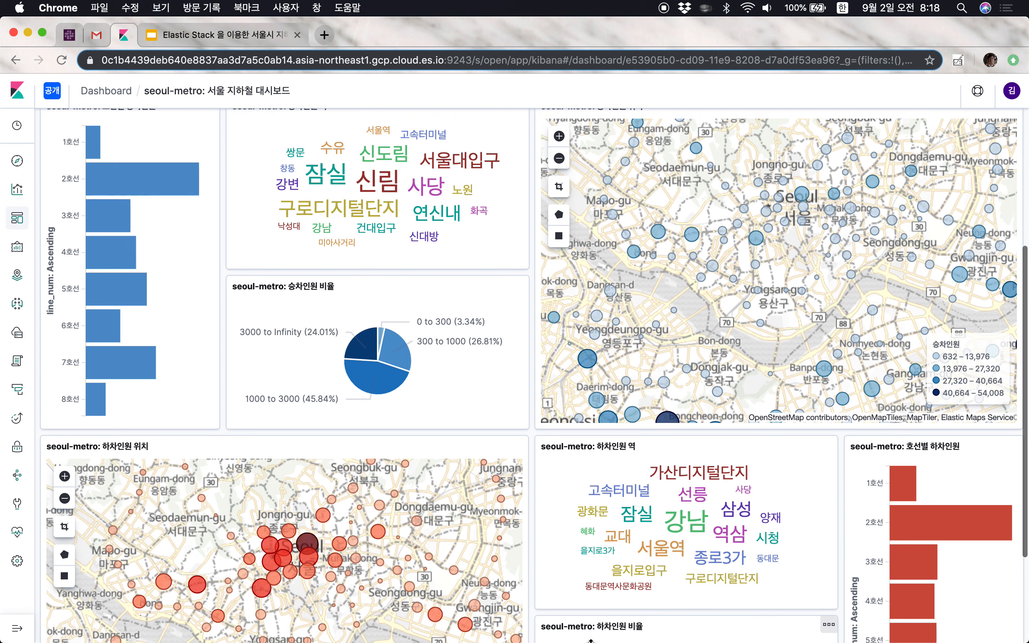
scroll(590, 640, down, 3)
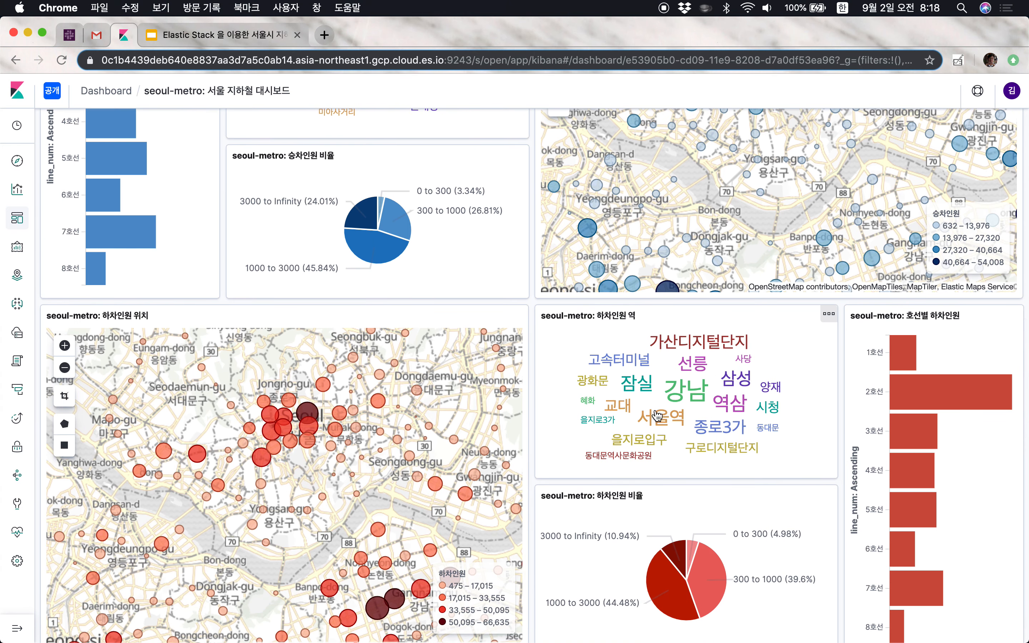
scroll(427, 368, up, 2)
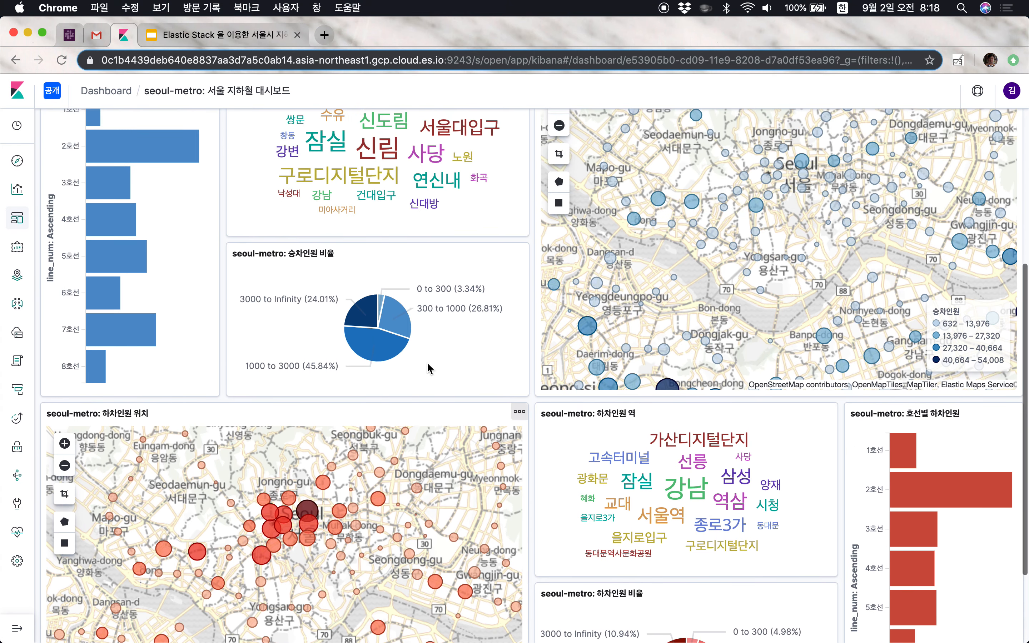
scroll(404, 257, up, 3)
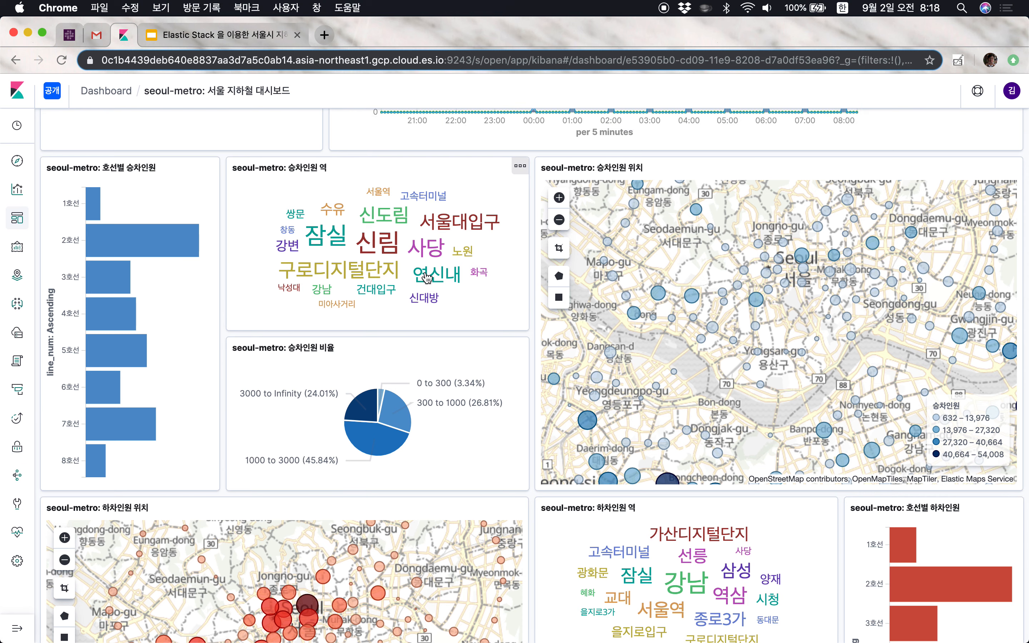
scroll(376, 278, up, 2)
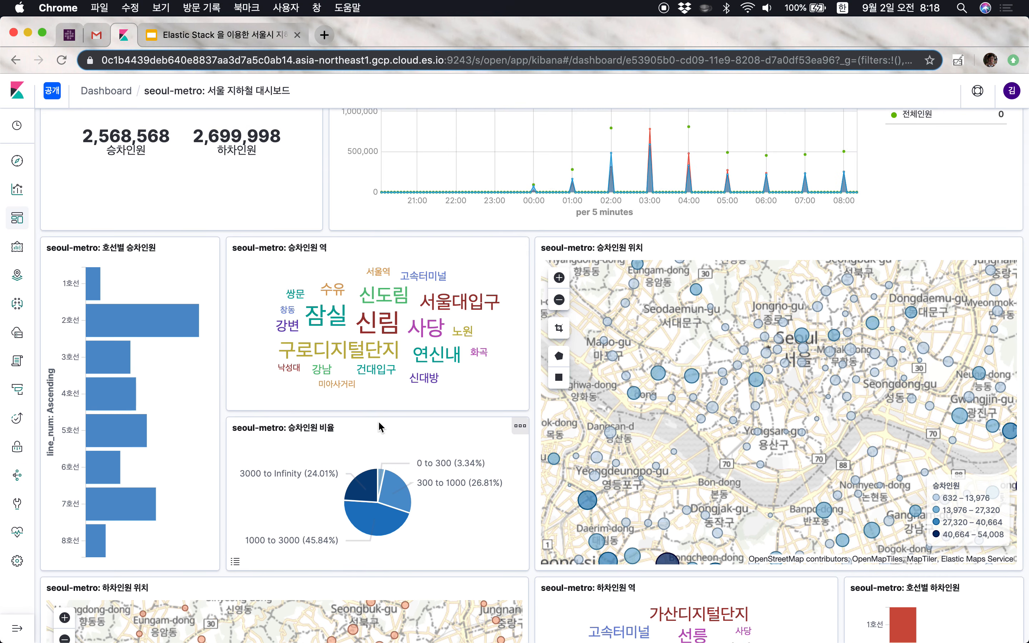
scroll(380, 427, up, 4)
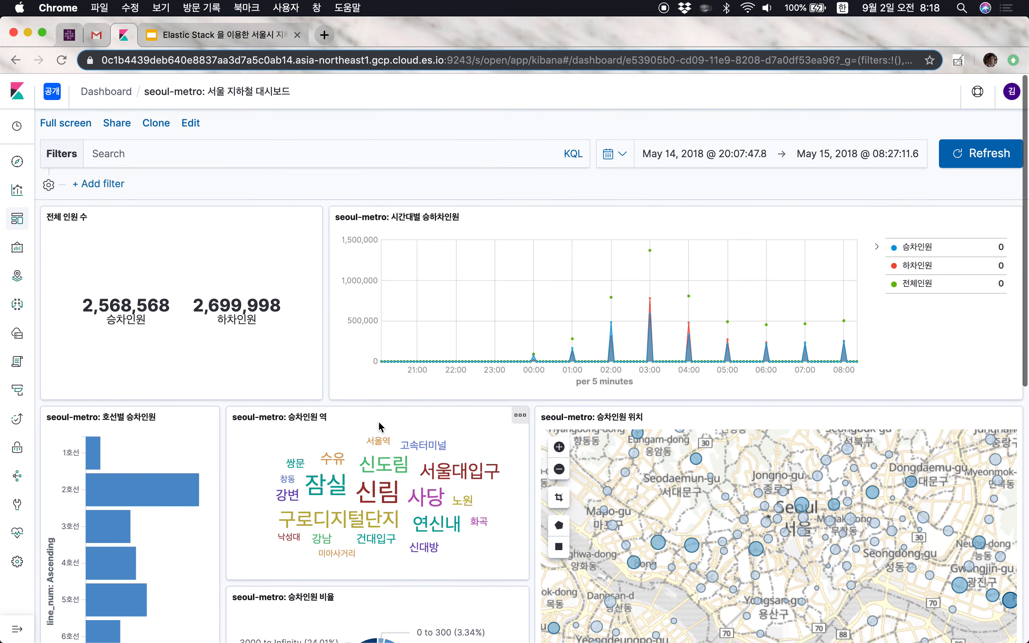
scroll(379, 427, left, 5)
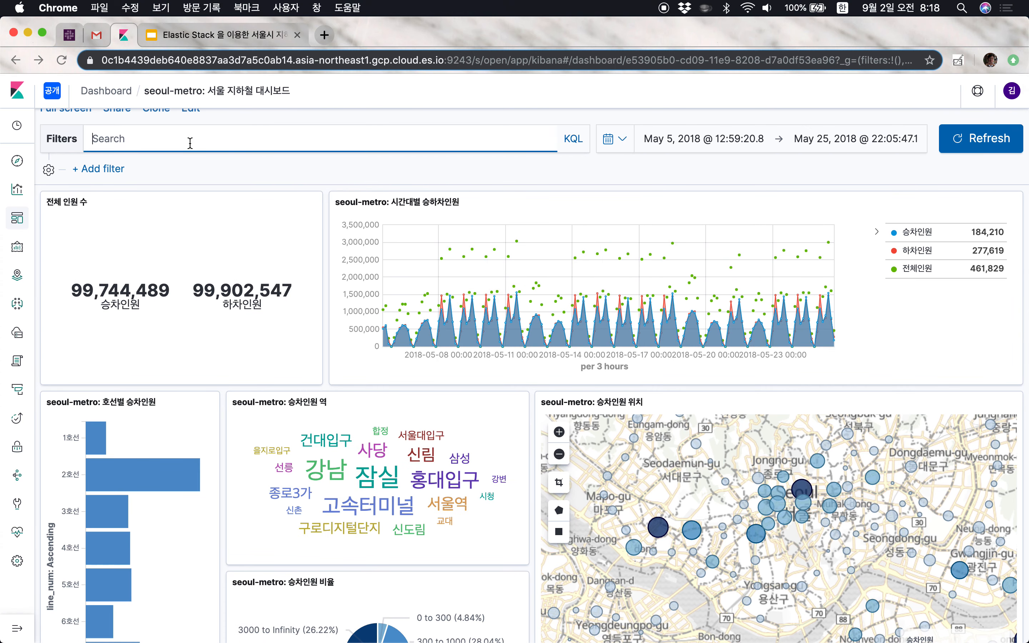
- Filter the dashboard with the KQL query station.name.nori: "강남 역삼 선릉 삼성", with the station names in quotation marks
key(ctrl+space)
text(s)
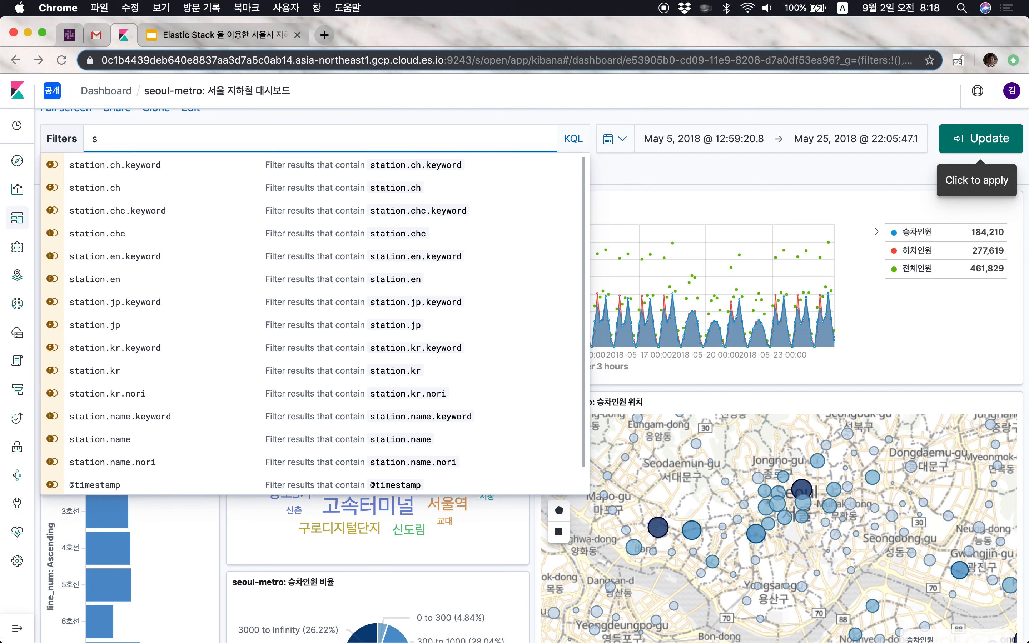
text(eoul)
key(BackSpace)
key(BackSpace)
key(BackSpace)
key(BackSpace)
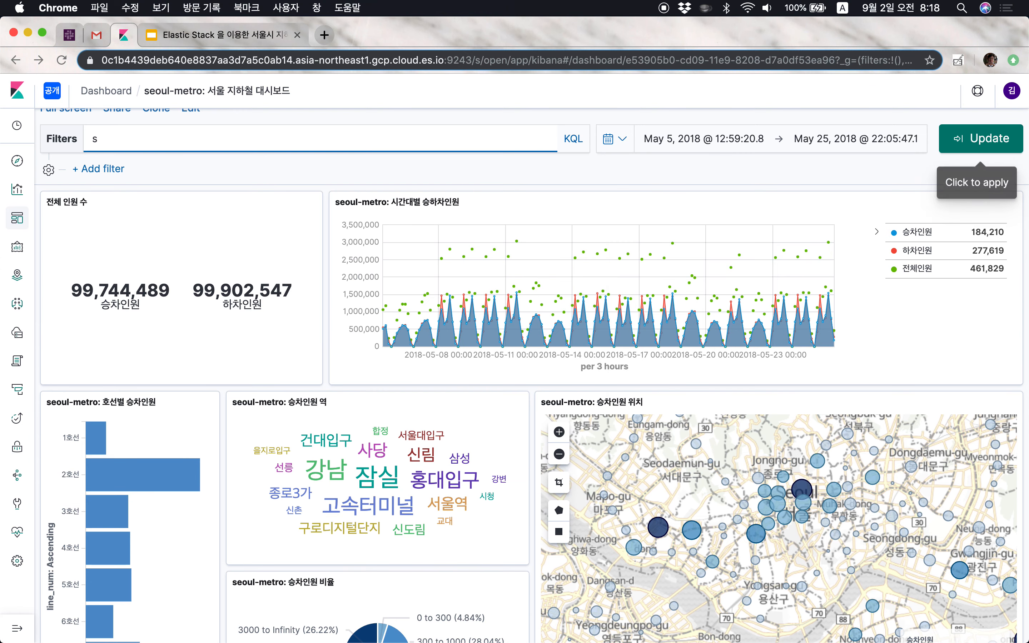
text(ta)
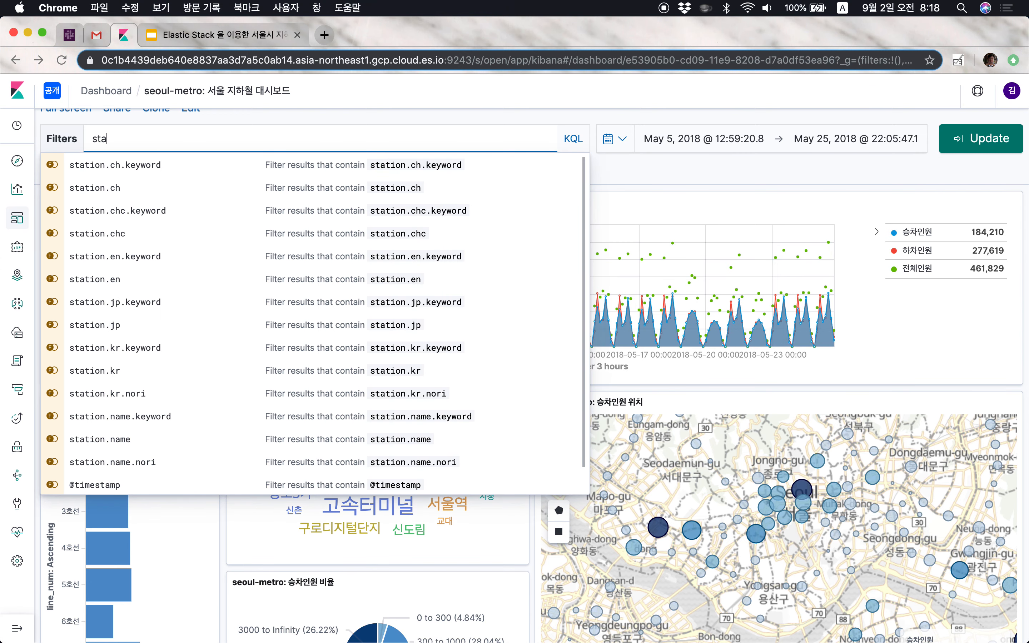
text(tion.)
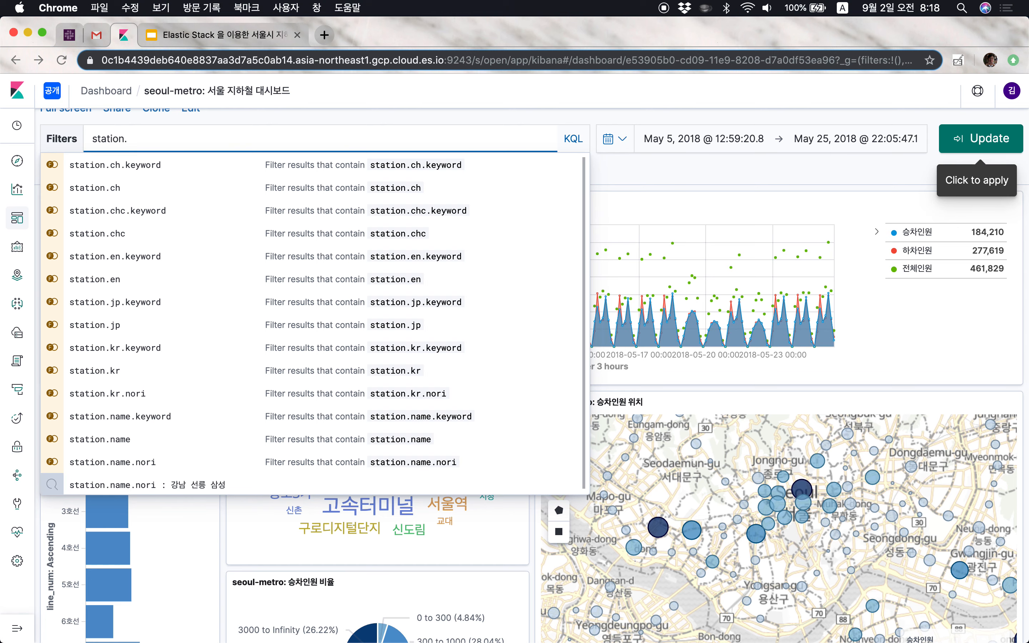
text(name.nor)
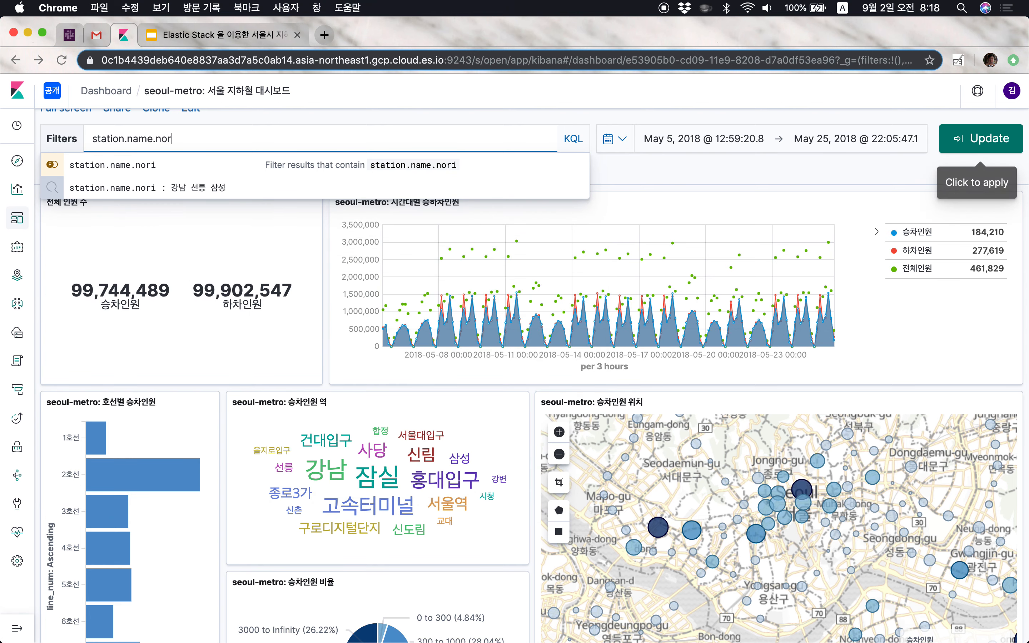
text(i)
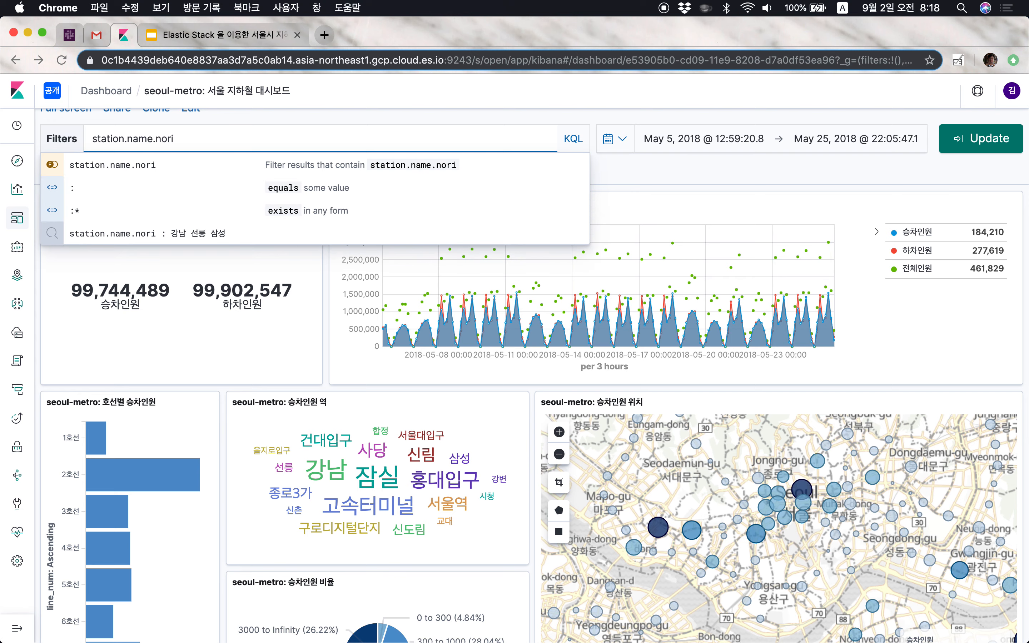
text(: "rkd)
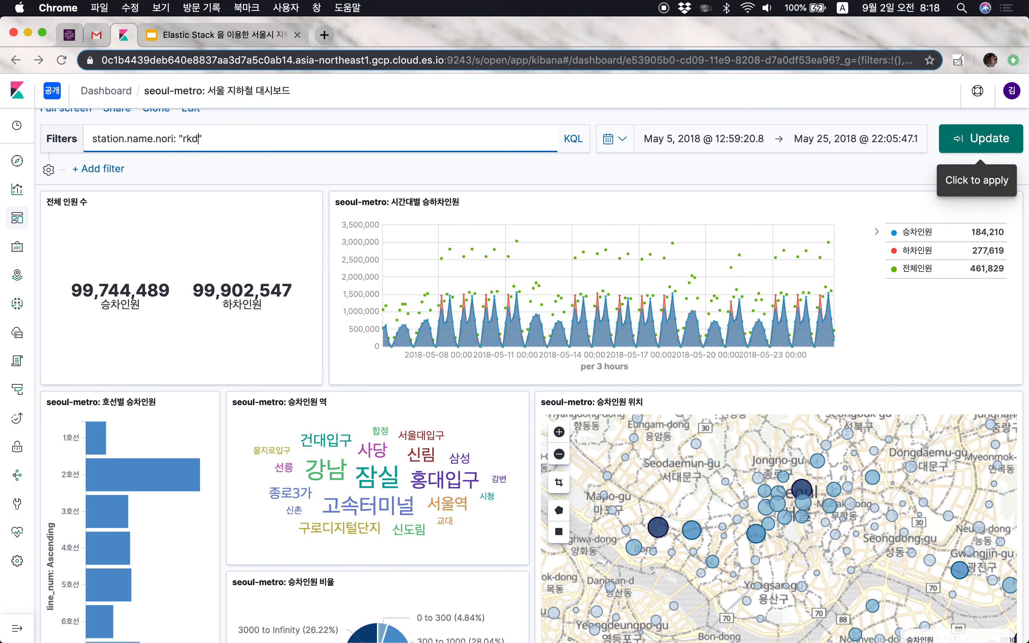
key(BackSpace)
key(ctrl+space)
text(ㄱㅏㅇㄴㅏㅁ 역)
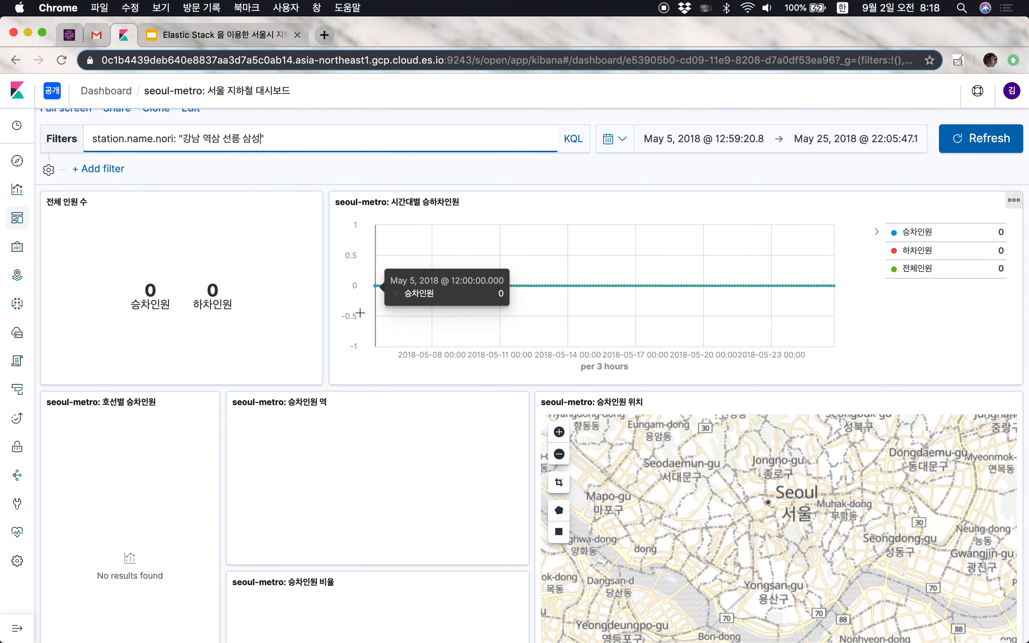
- Remove the quotation marks so the query reads station.name.nori: 강남 역삼 선릉 삼성, and apply it
click(204, 140)
key(Left)
key(Left)
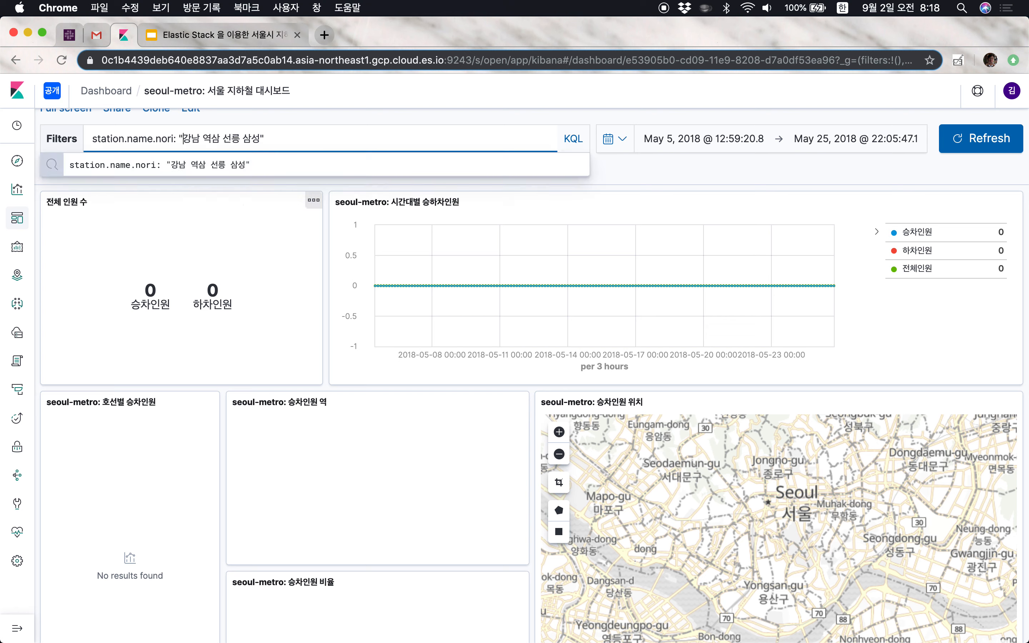
key(BackSpace)
key(super+Right)
key(BackSpace)
key(Return)
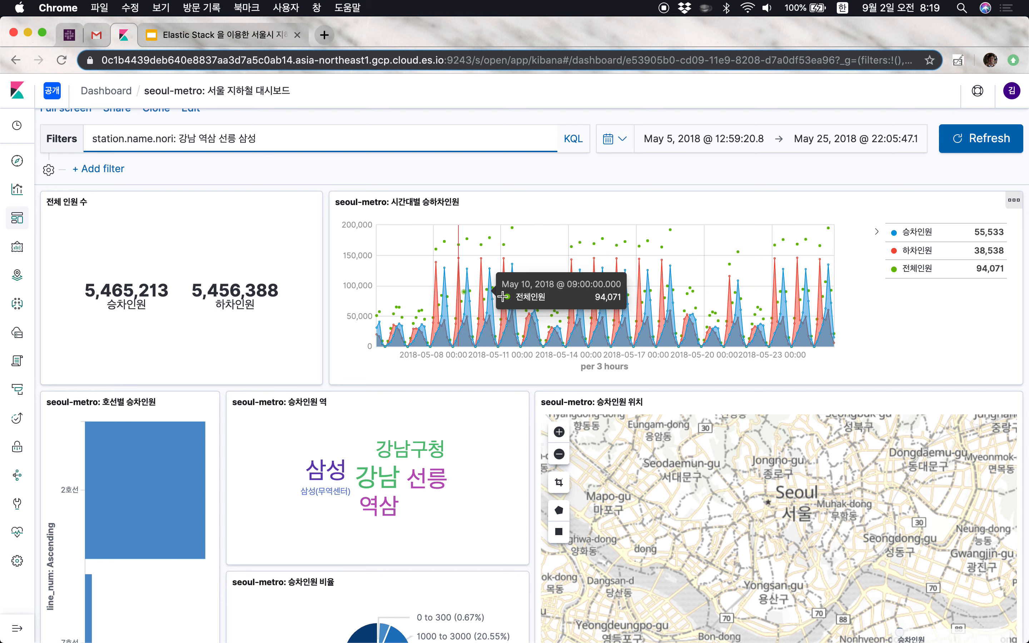
- Filter the dashboard to line 2호선 using its bar in the boarding-by-line chart
scroll(559, 357, down, 10)
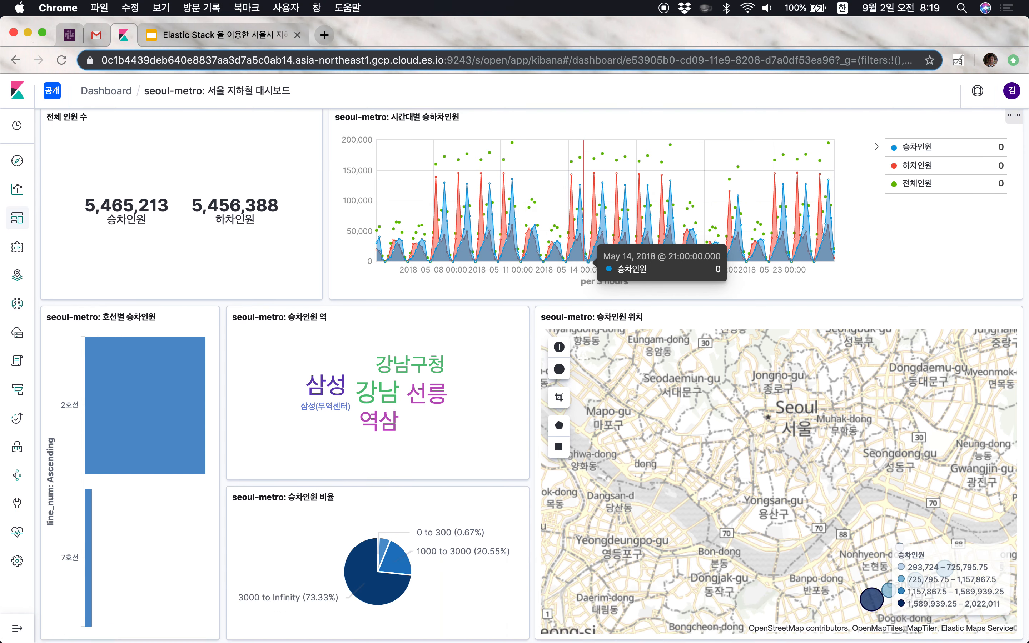
scroll(583, 358, down, 2)
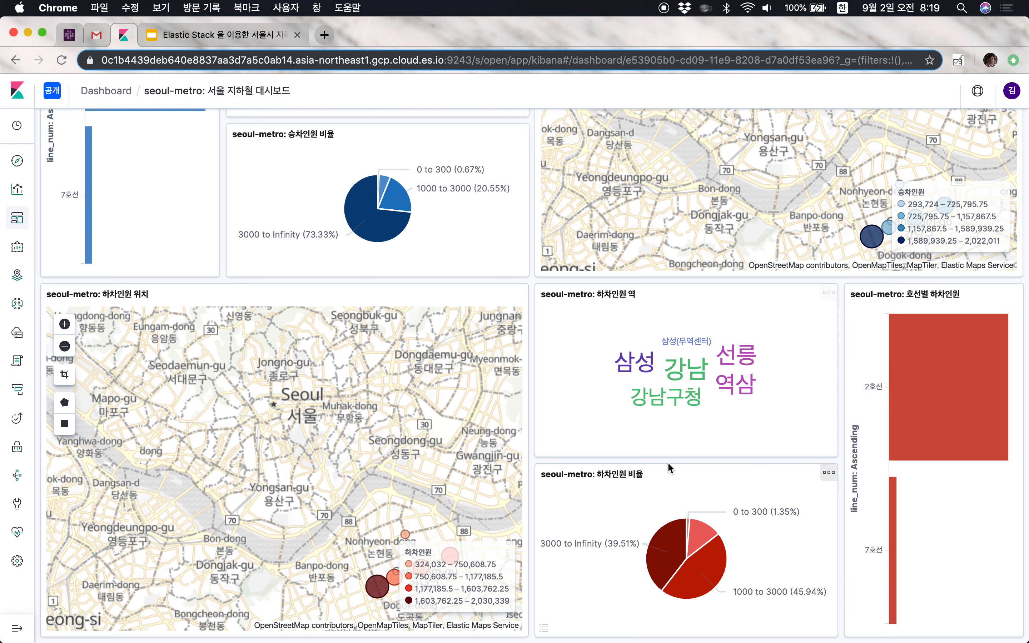
scroll(669, 468, up, 1)
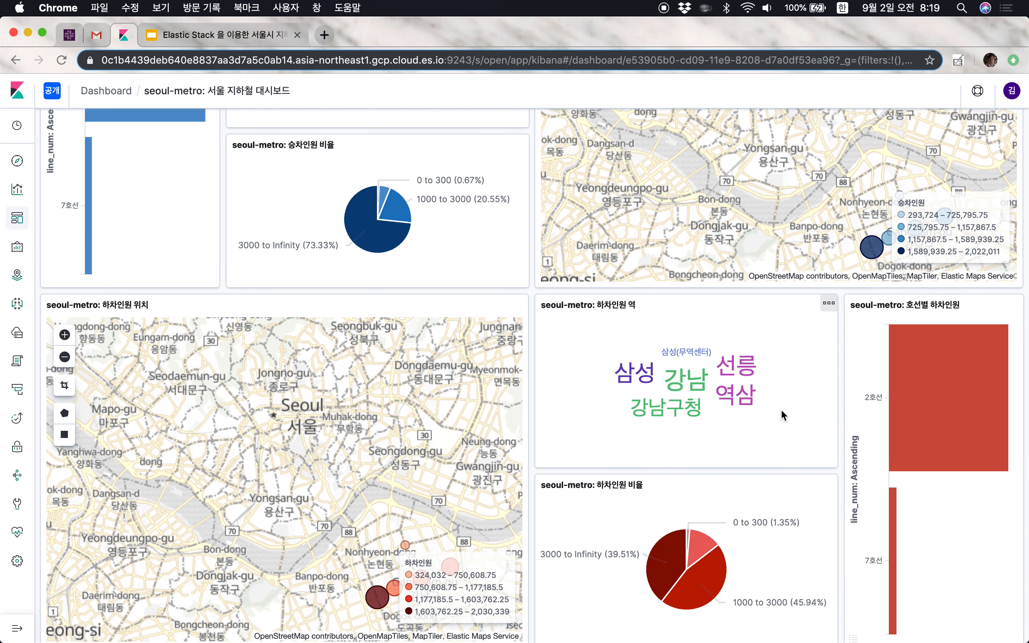
scroll(780, 408, up, 7)
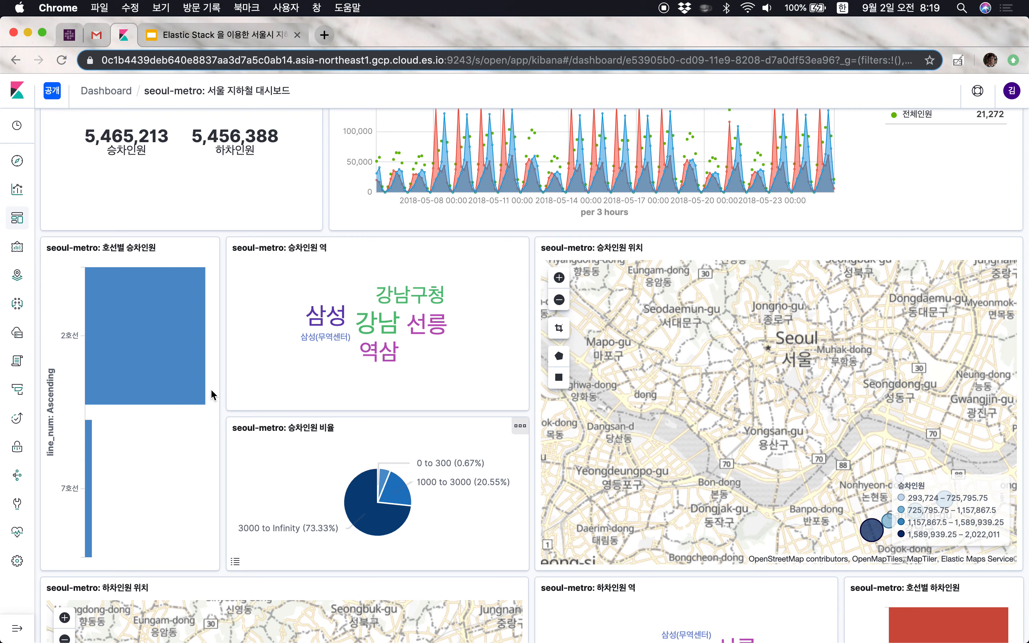
click(142, 327)
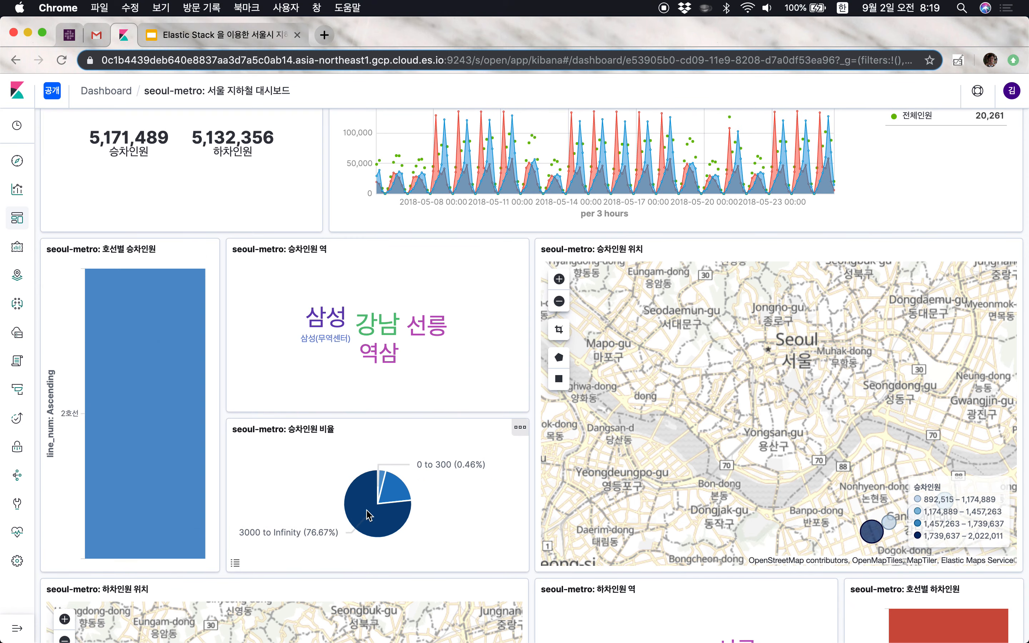
- Compare the boarding and alighting stations, ratios and locations for line 2호선 across the dashboard panels
scroll(361, 516, down, 4)
scroll(379, 513, up, 2)
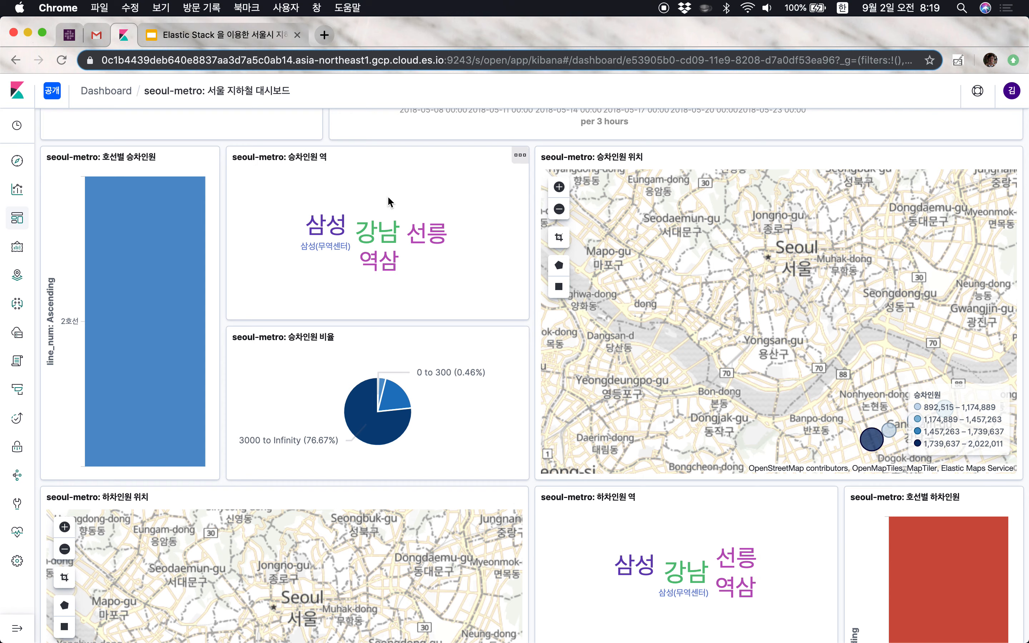
scroll(438, 432, down, 5)
scroll(437, 431, up, 7)
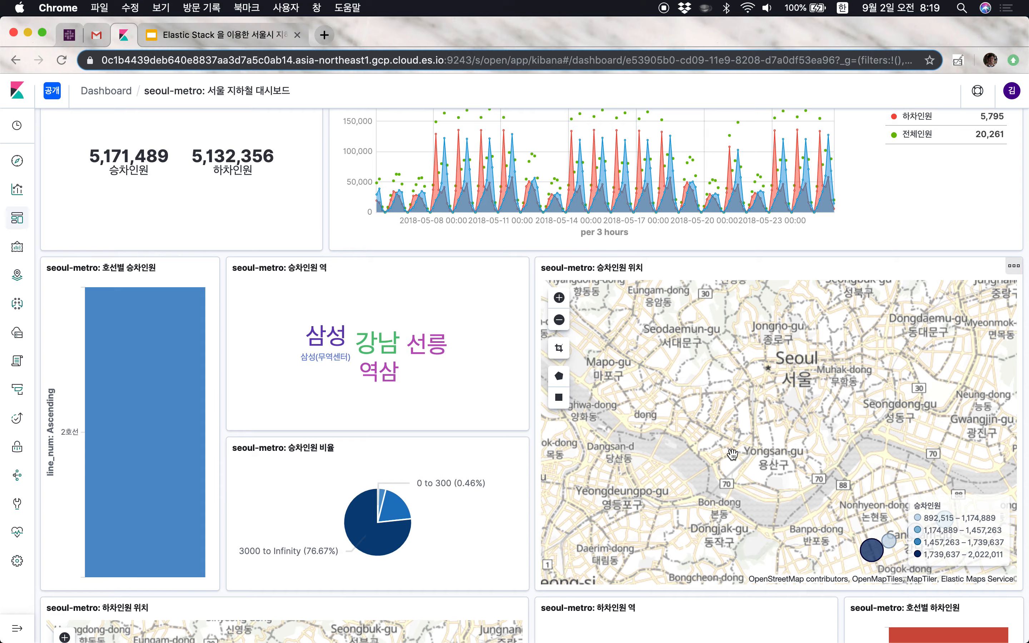
scroll(772, 436, down, 2)
scroll(767, 452, up, 6)
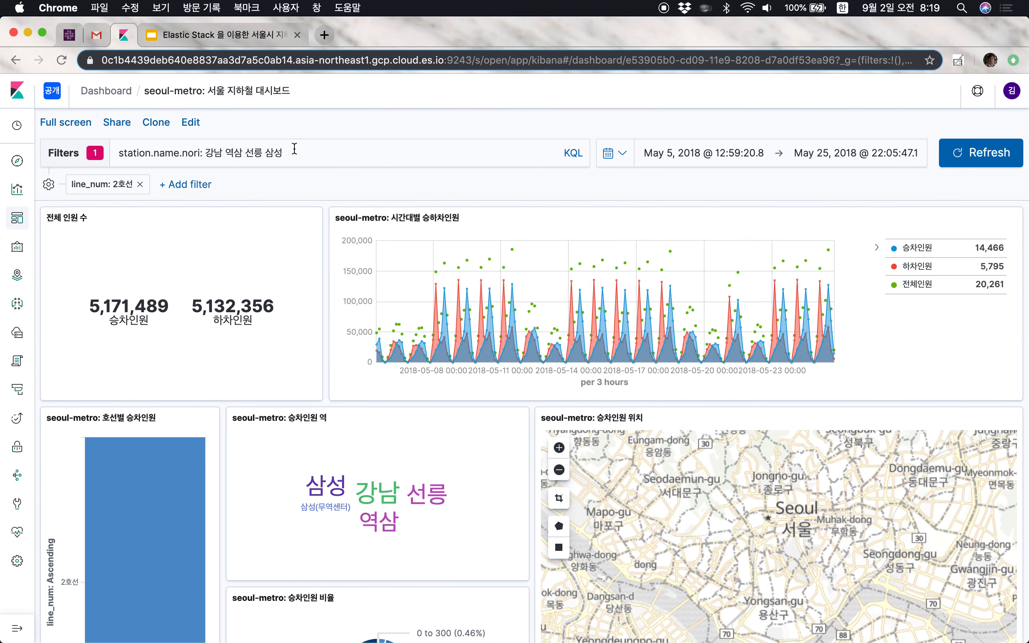
- Replace the station names in the KQL query so it reads station.name.nori: 홍대, apply it, and review the panels
drag(205, 154, 322, 149)
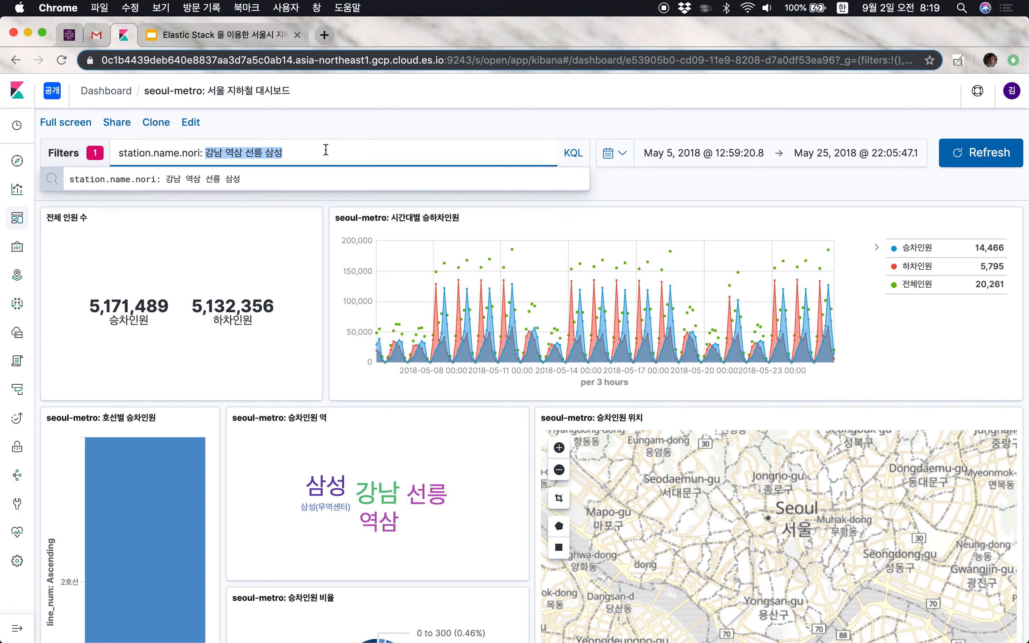
text(홍드대)
key(Return)
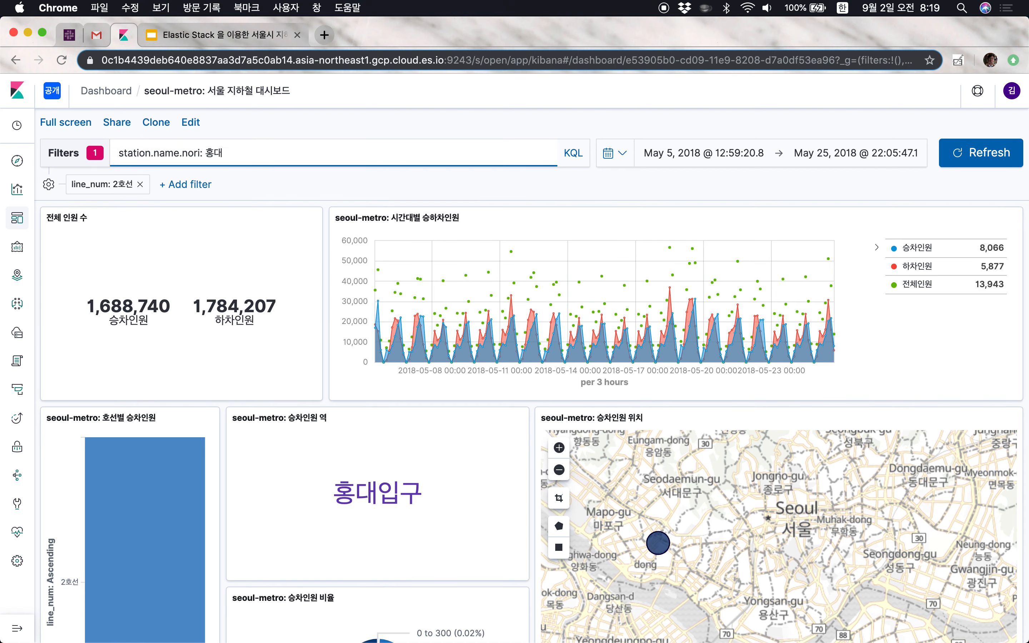
scroll(671, 548, down, 2)
scroll(671, 549, down, 2)
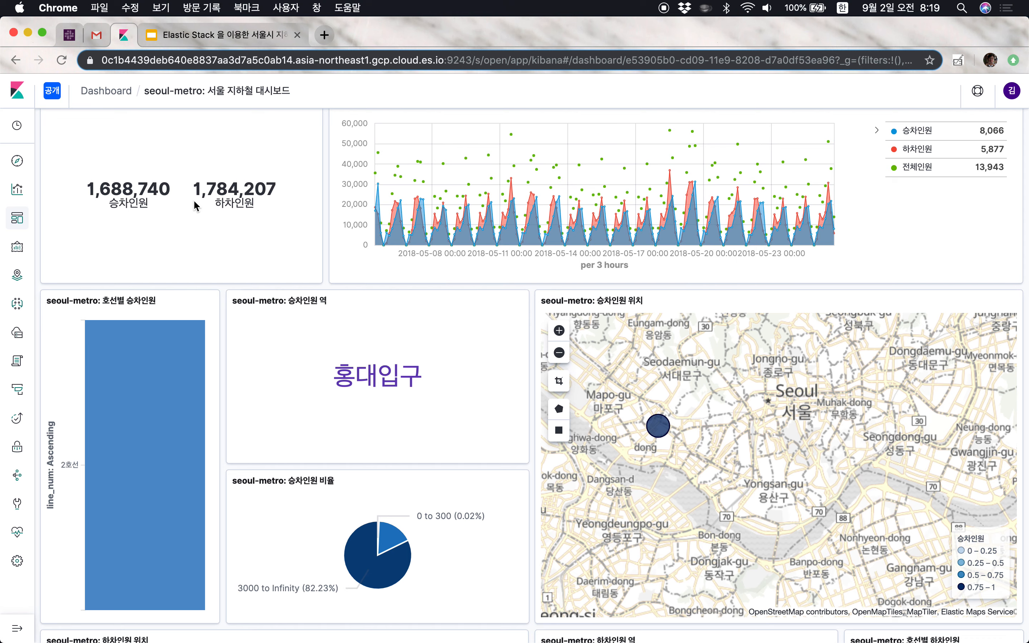
- Remove the line_num: 2호선 filter, clear the station-name query, and review the unfiltered dashboard
scroll(195, 206, up, 5)
click(140, 187)
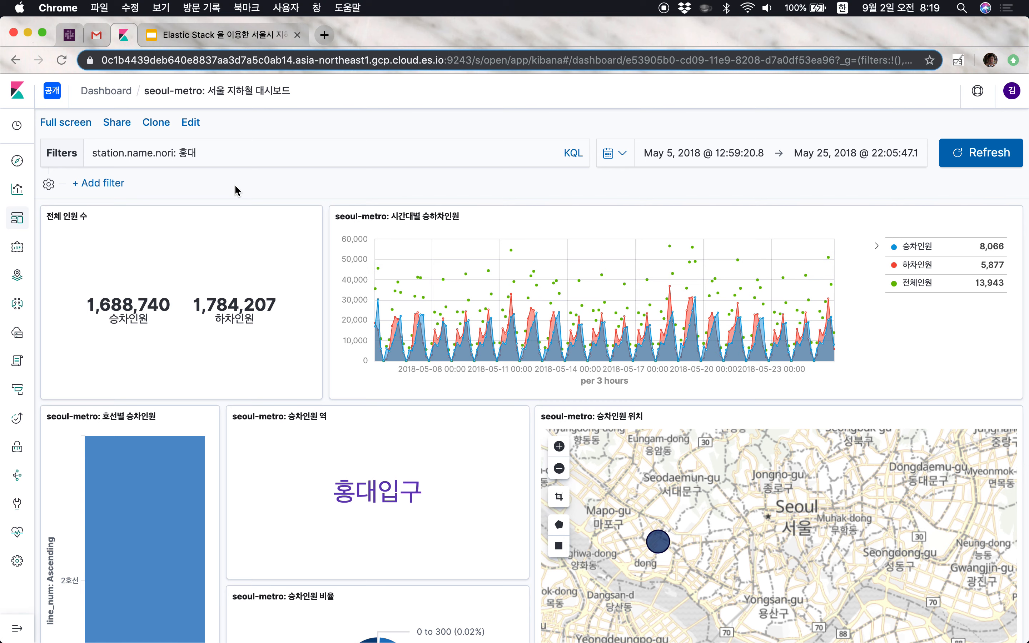
triple_click(217, 155)
key(BackSpace)
key(Return)
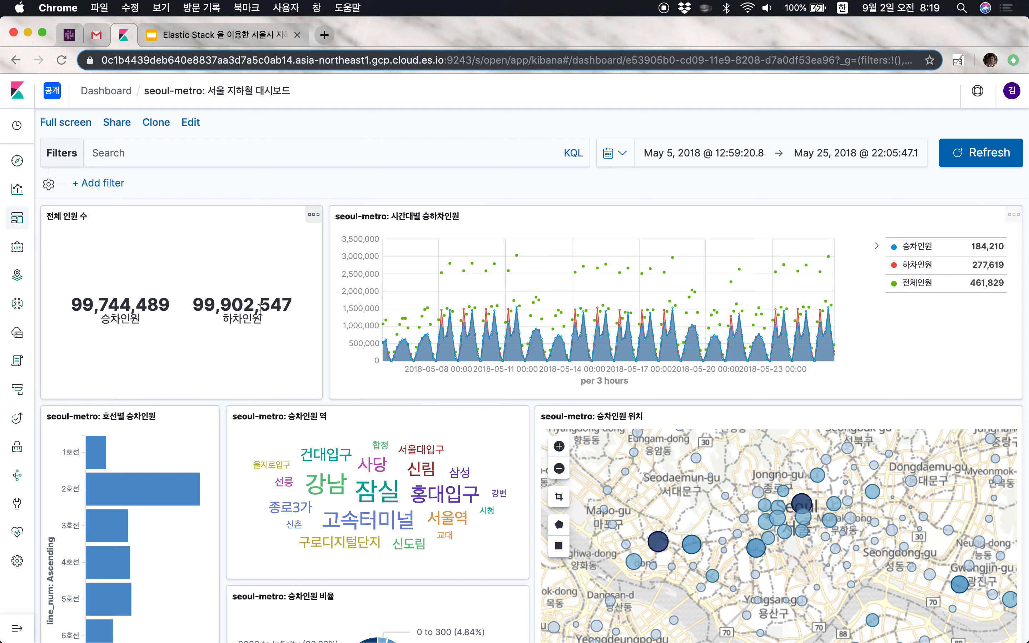
scroll(616, 447, down, 9)
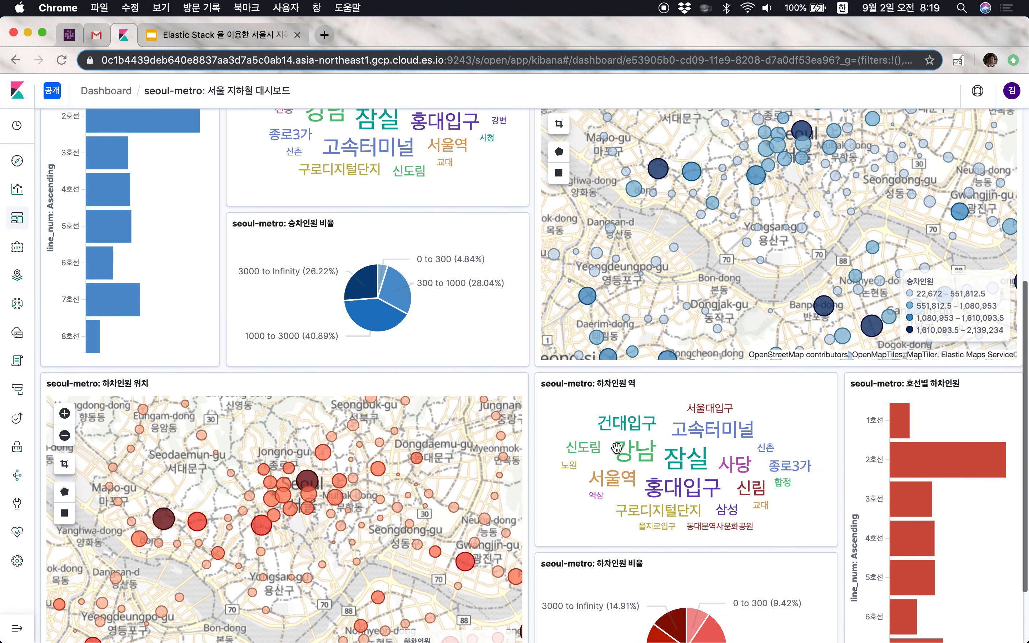
scroll(616, 446, up, 10)
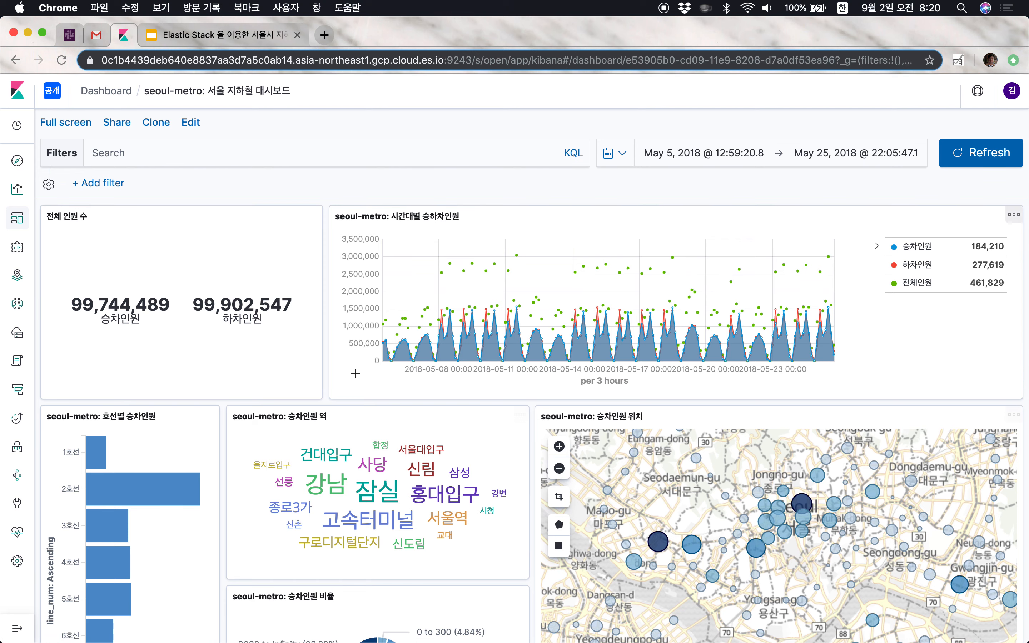